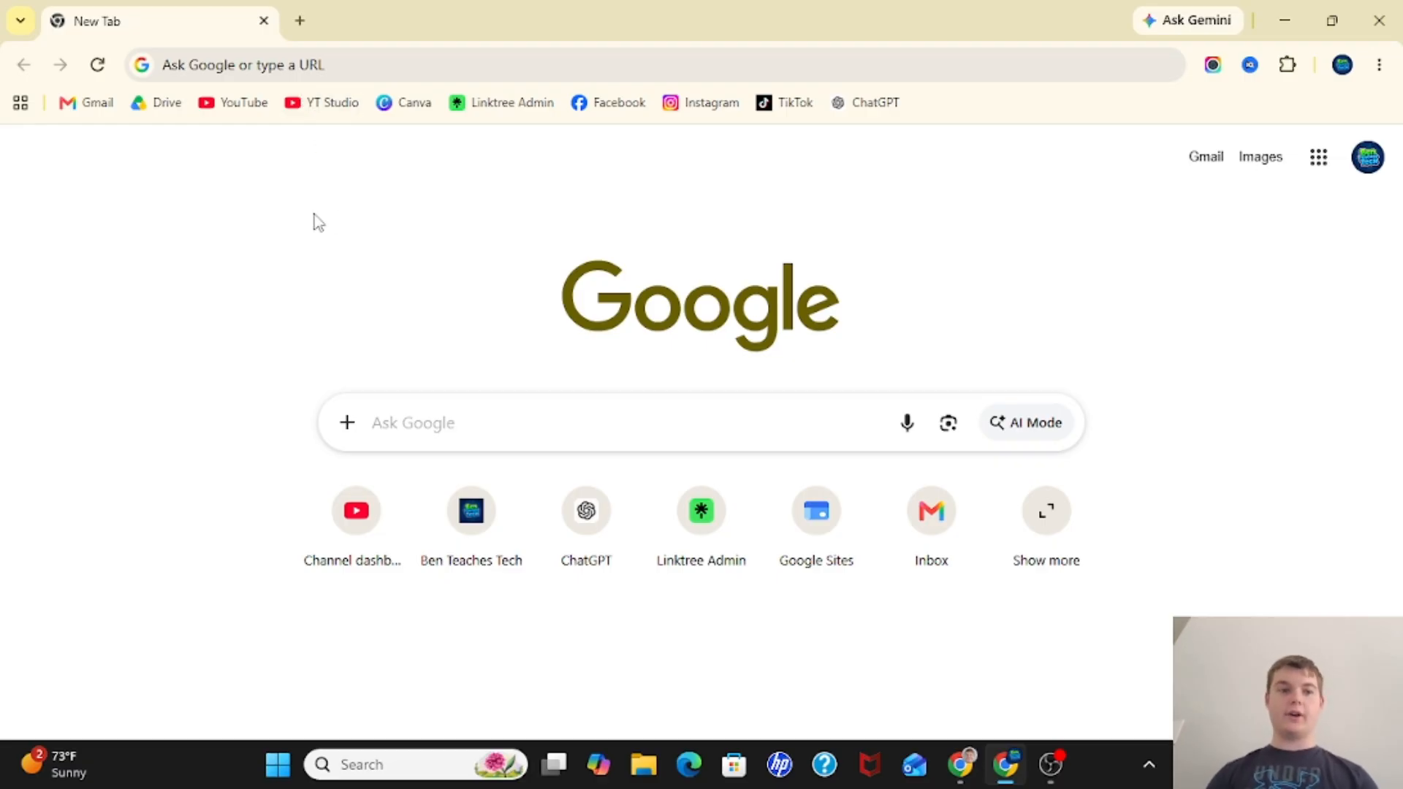
# Open the Google Sites home page at sites.google.com
pyautogui.click(265, 64)
pyautogui.write('s')
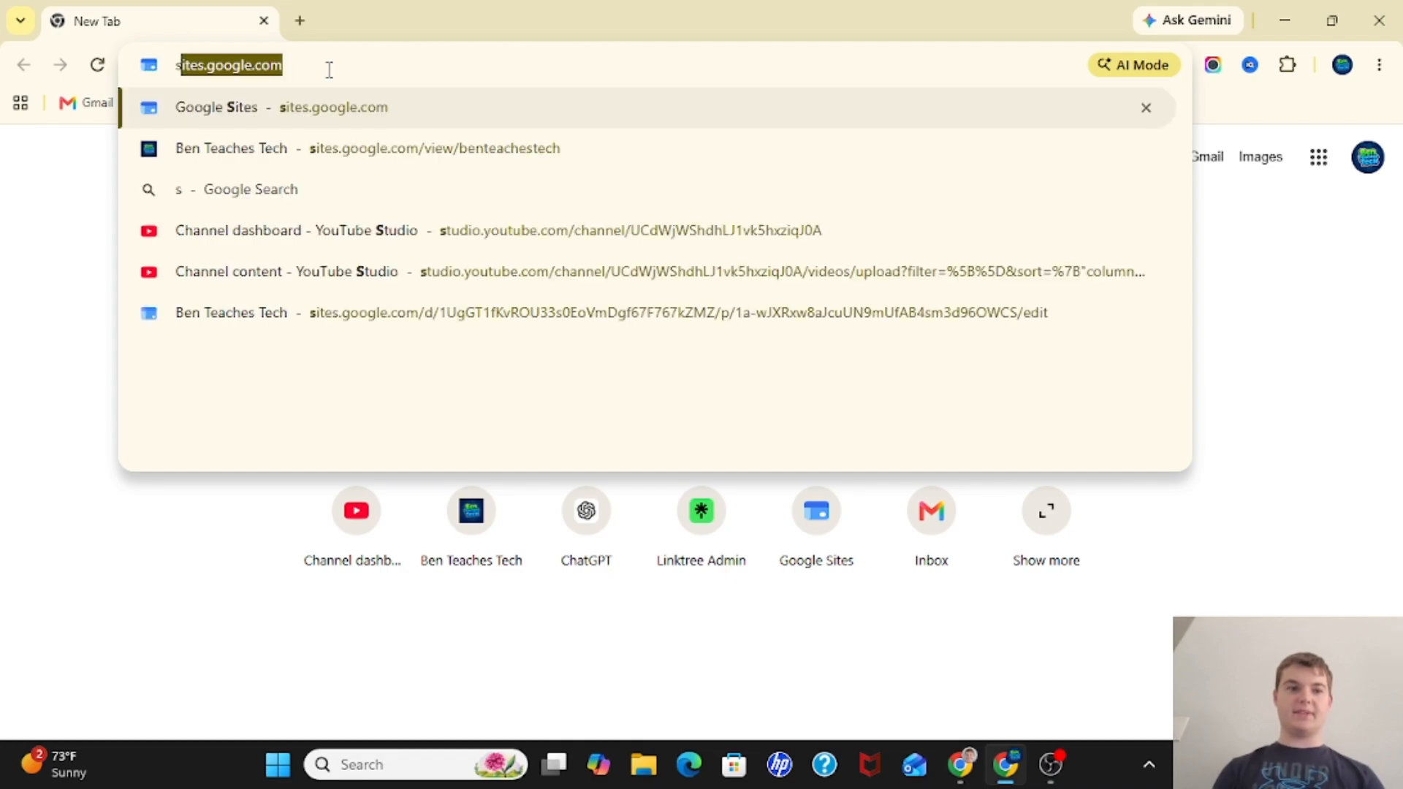
pyautogui.write('ites.google.com')
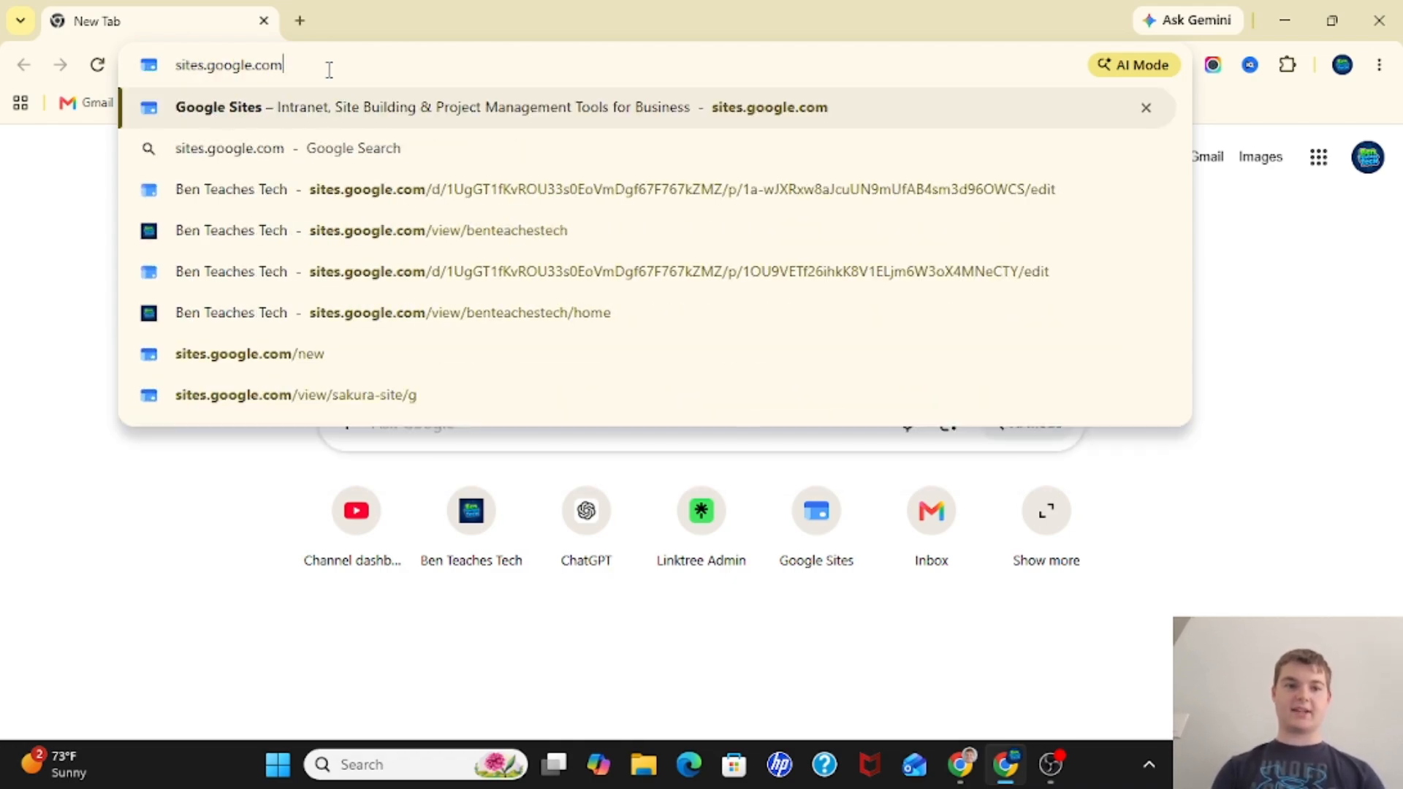
pyautogui.press('Return')
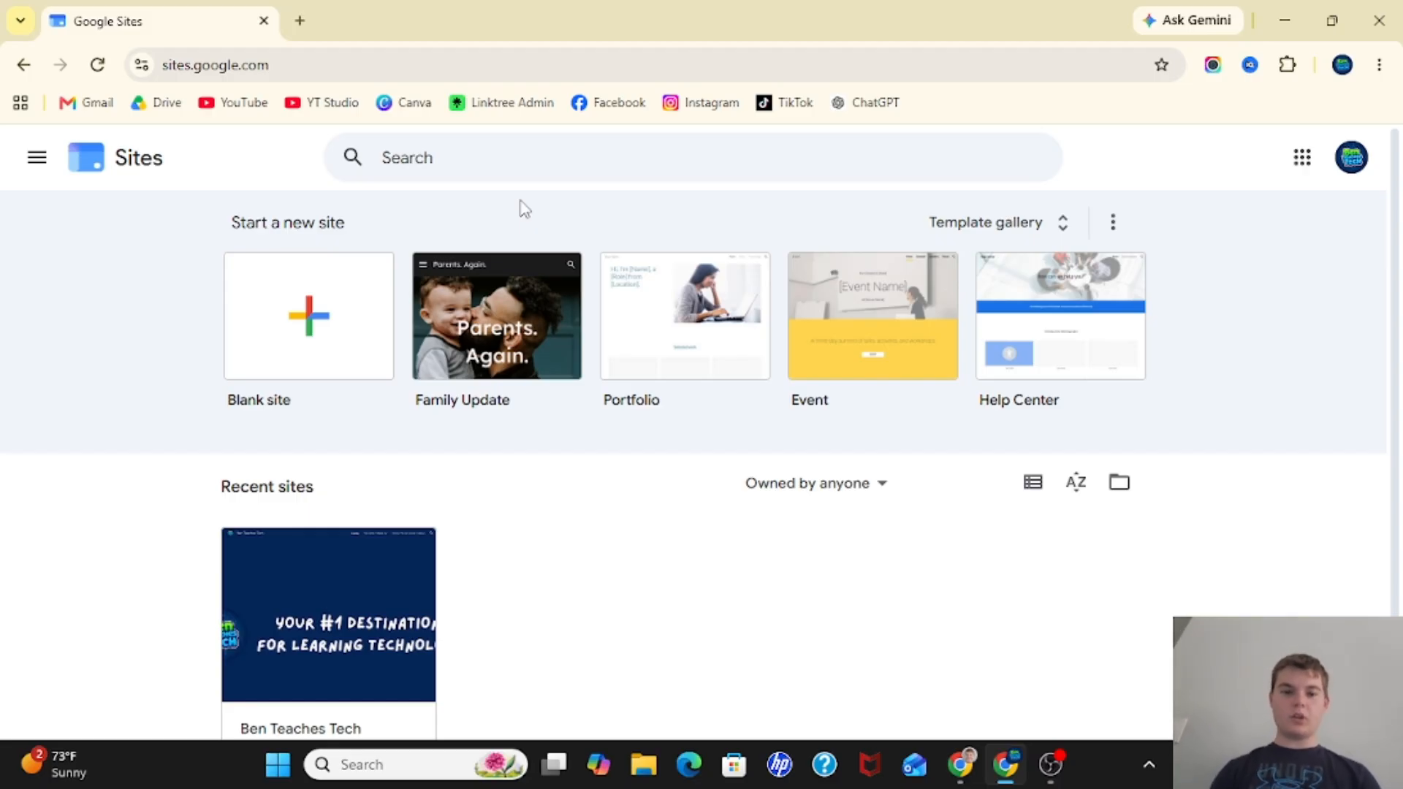
# Start a new blank site from the Google Sites home page
pyautogui.scroll(-1, 522, 202)
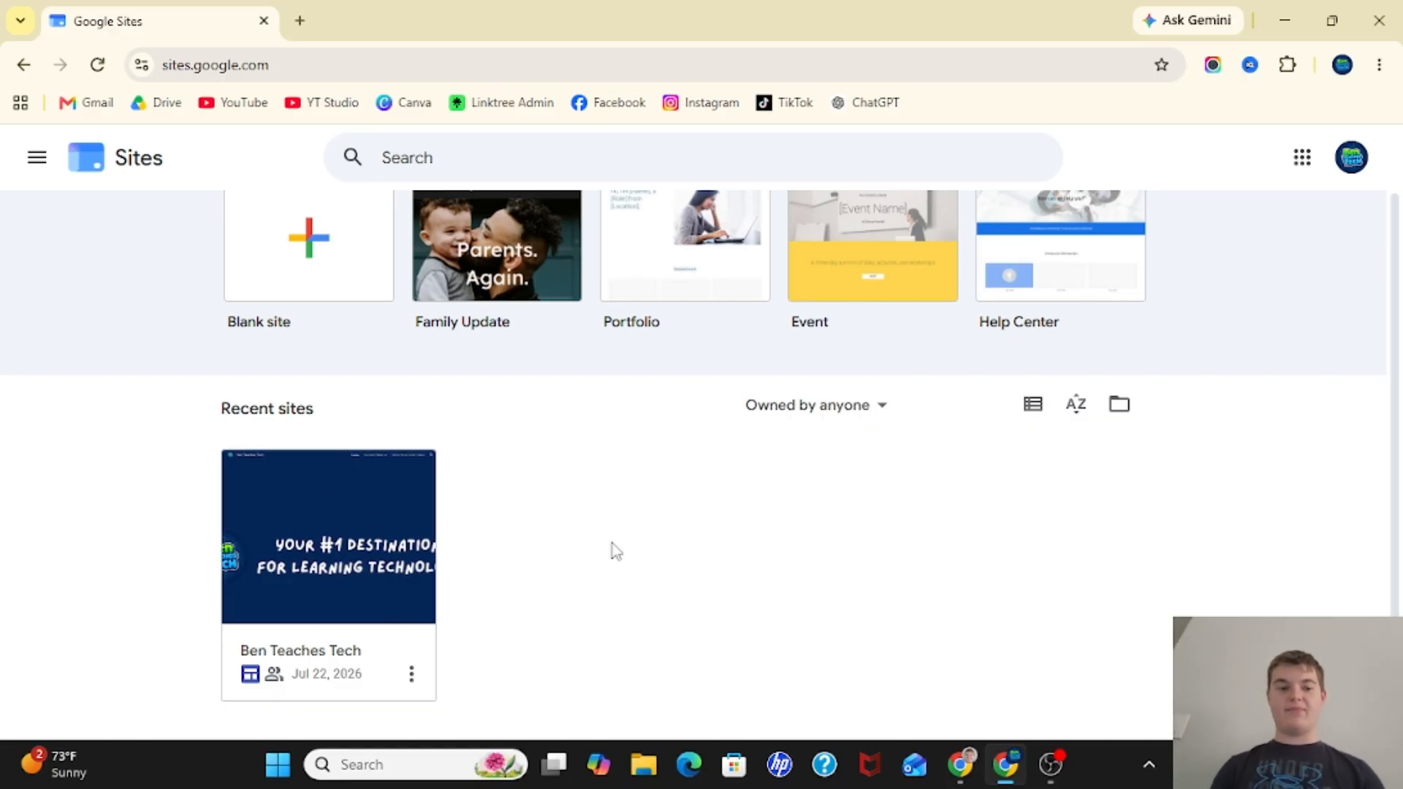
pyautogui.scroll(1, 611, 542)
pyautogui.scroll(-1, 611, 542)
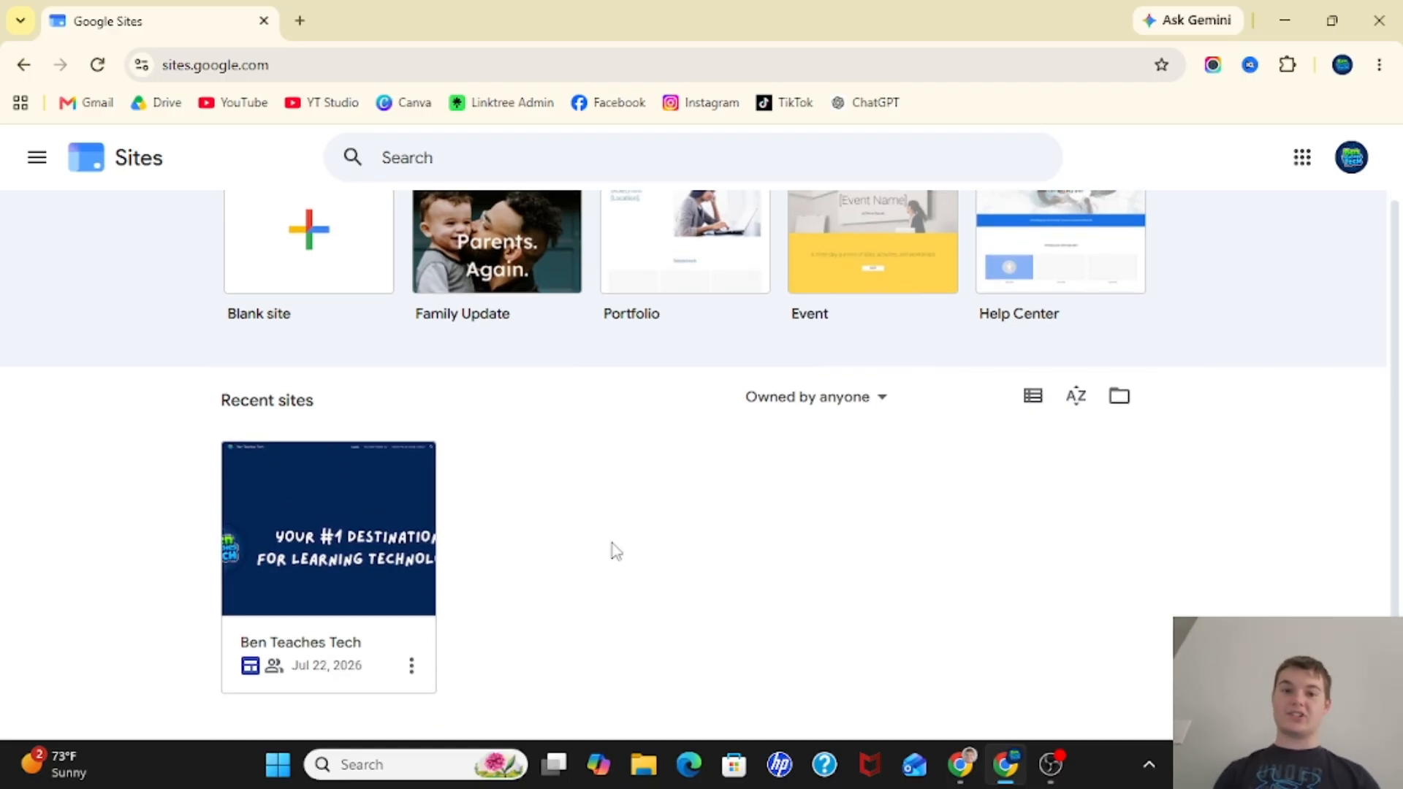
pyautogui.scroll(1, 616, 552)
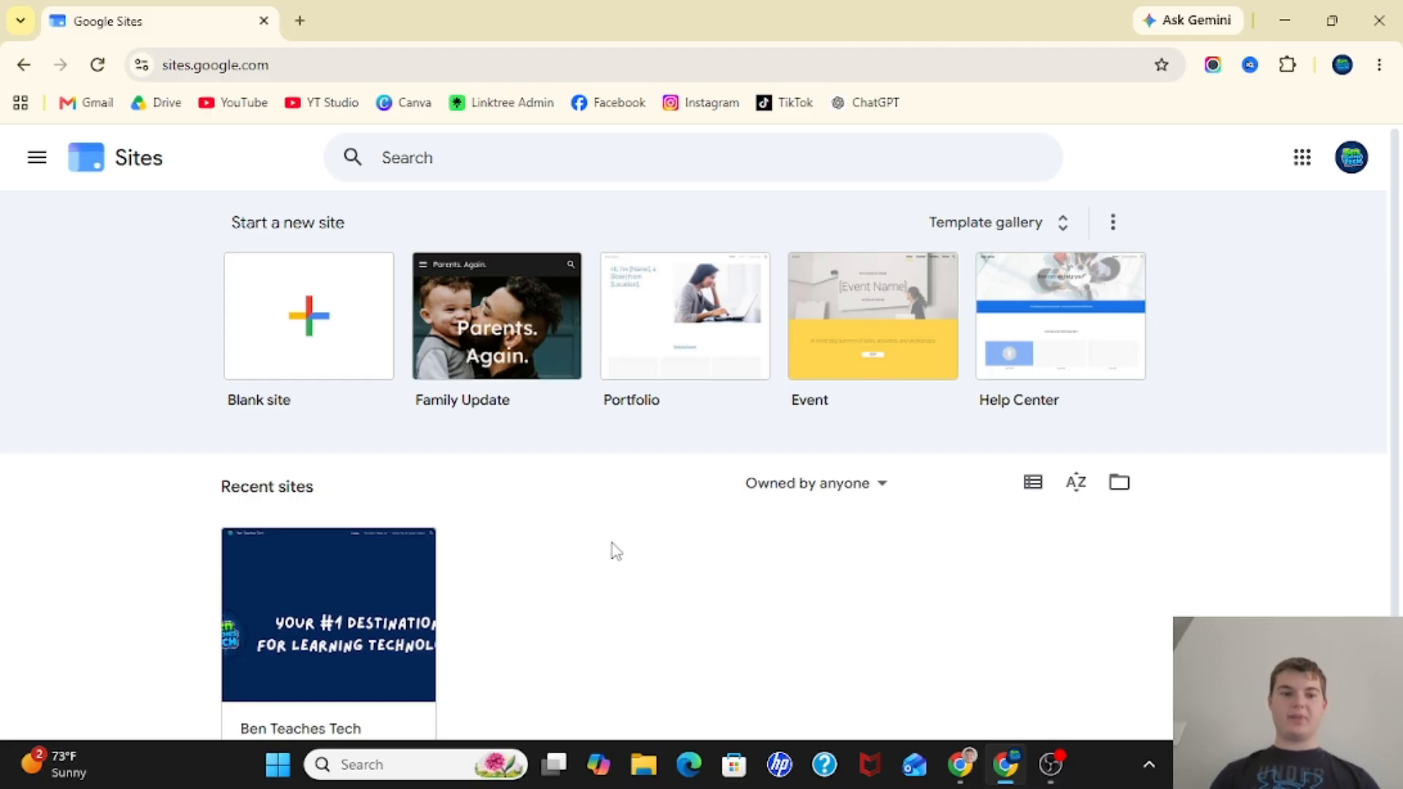
pyautogui.click(311, 321)
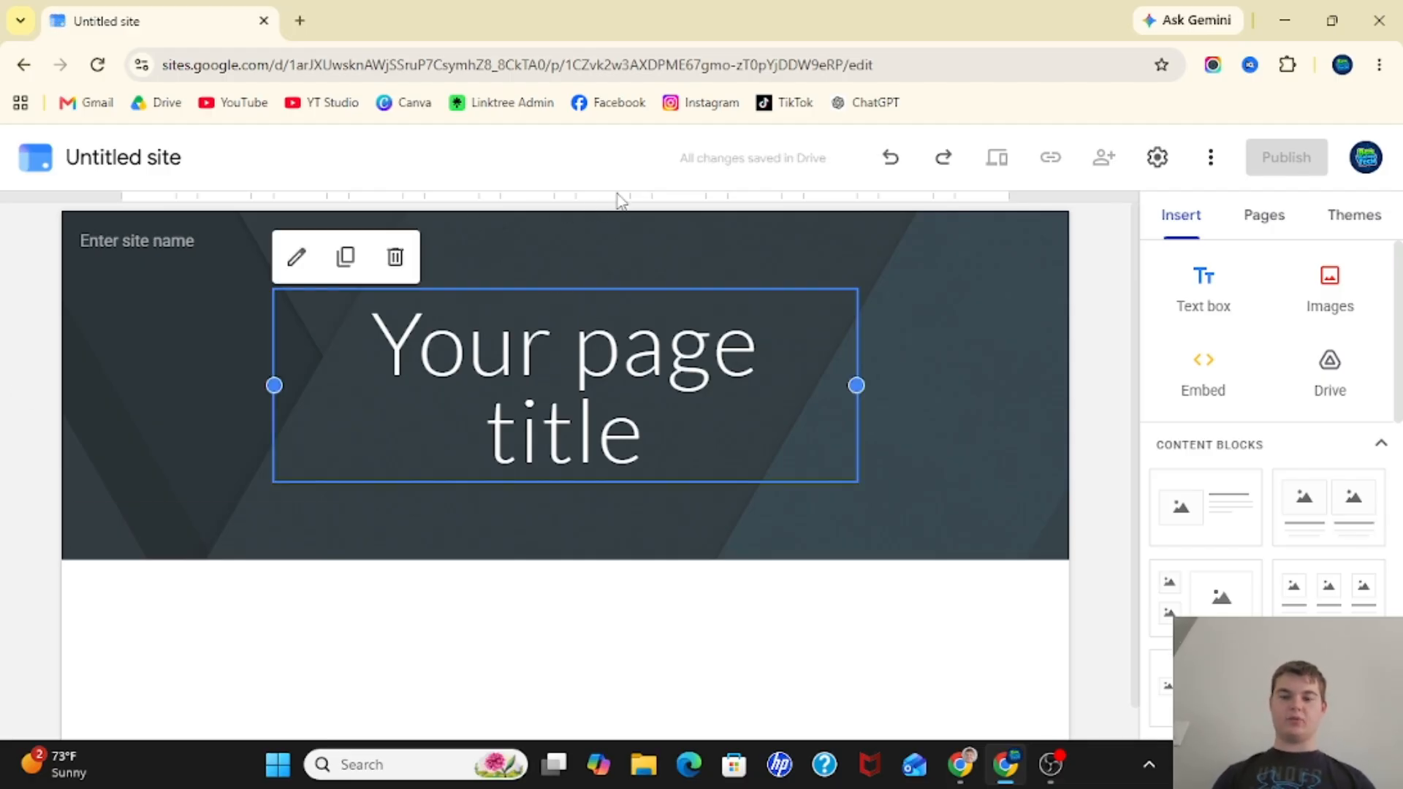
pyautogui.click(608, 238)
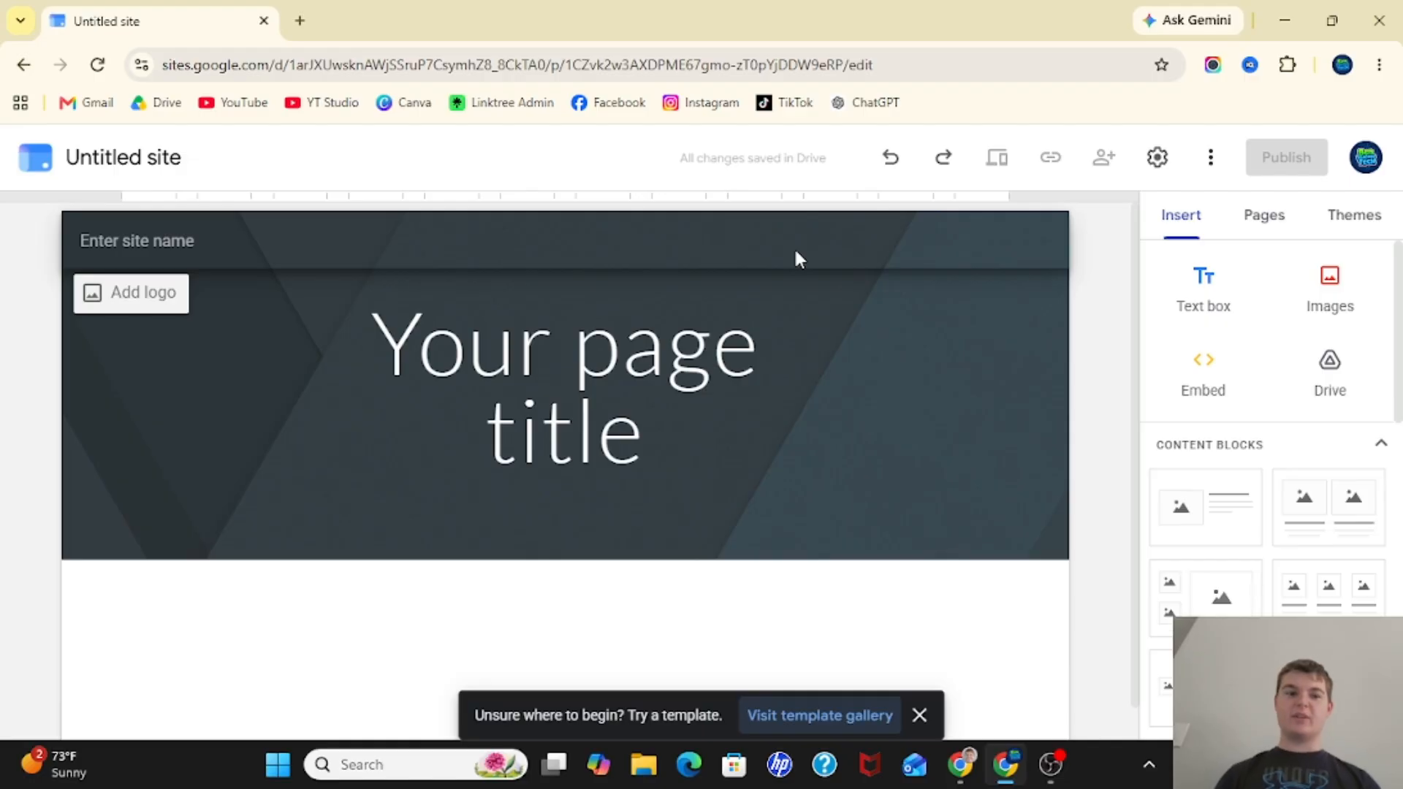
# Name the site document "Ben Teaches Tech Site 2" and apply the same text as the site name in the header
pyautogui.click(142, 155)
pyautogui.write('Ben Te')
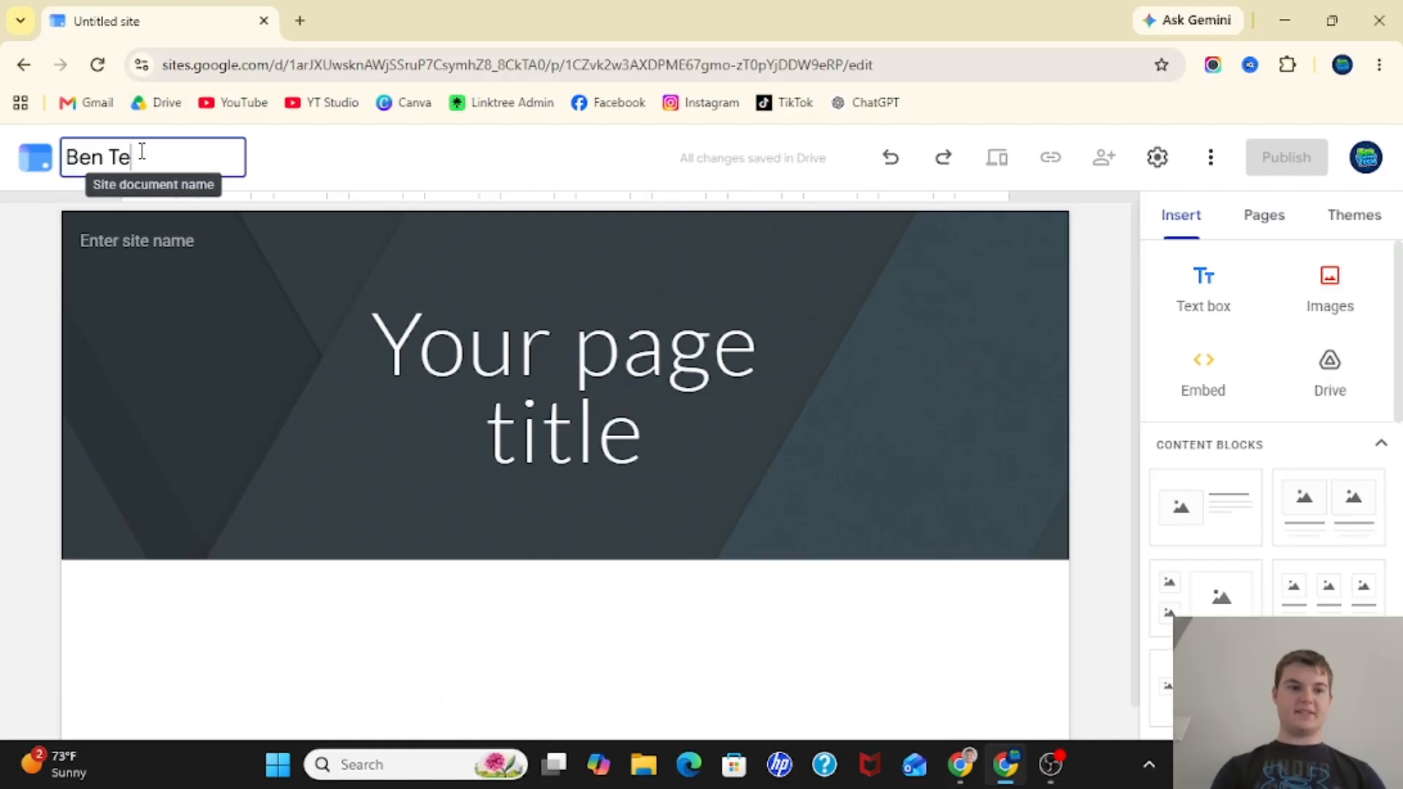
pyautogui.write('aches Tech Site 2')
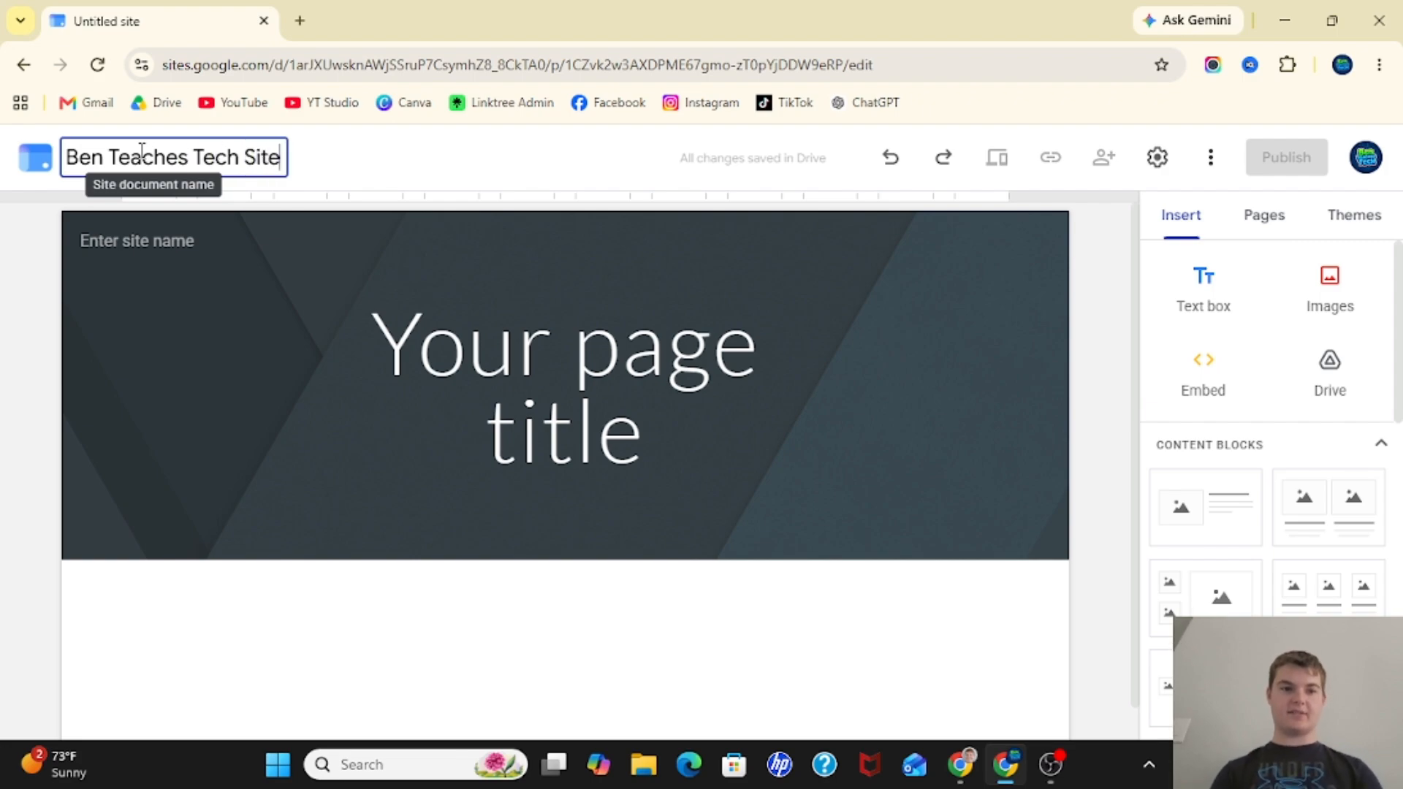
pyautogui.click(170, 243)
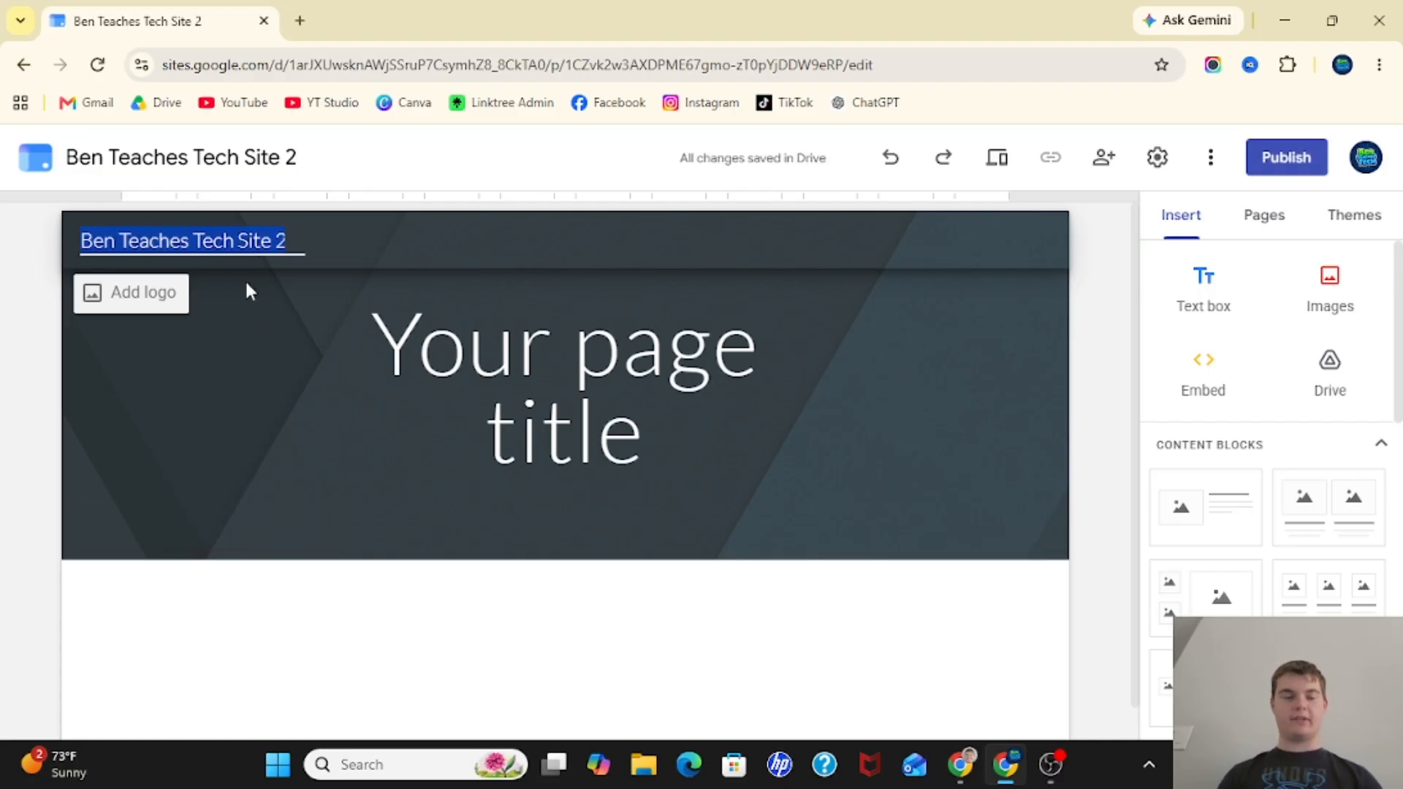
pyautogui.click(234, 316)
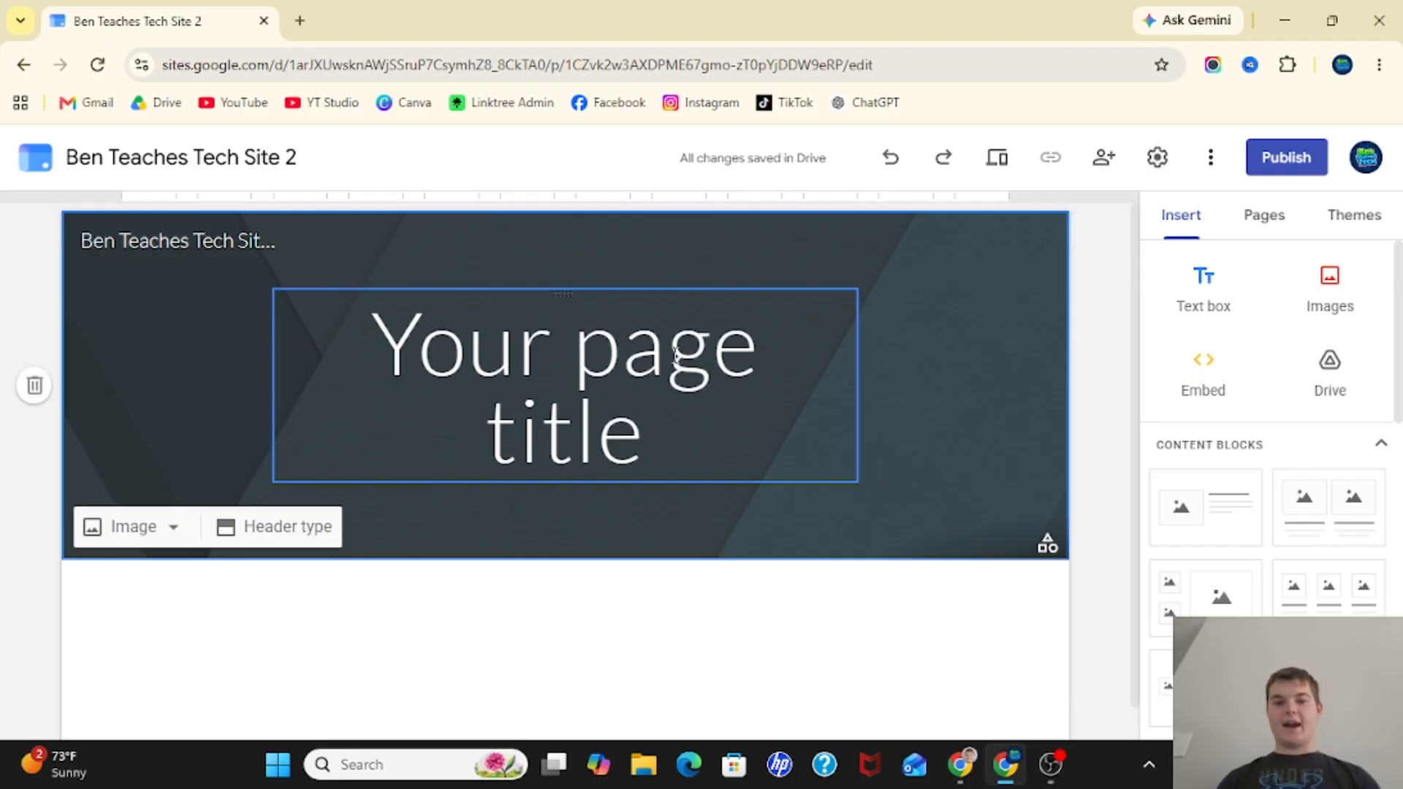
# Replace the placeholder page title in the header with "Home"
pyautogui.click(587, 397)
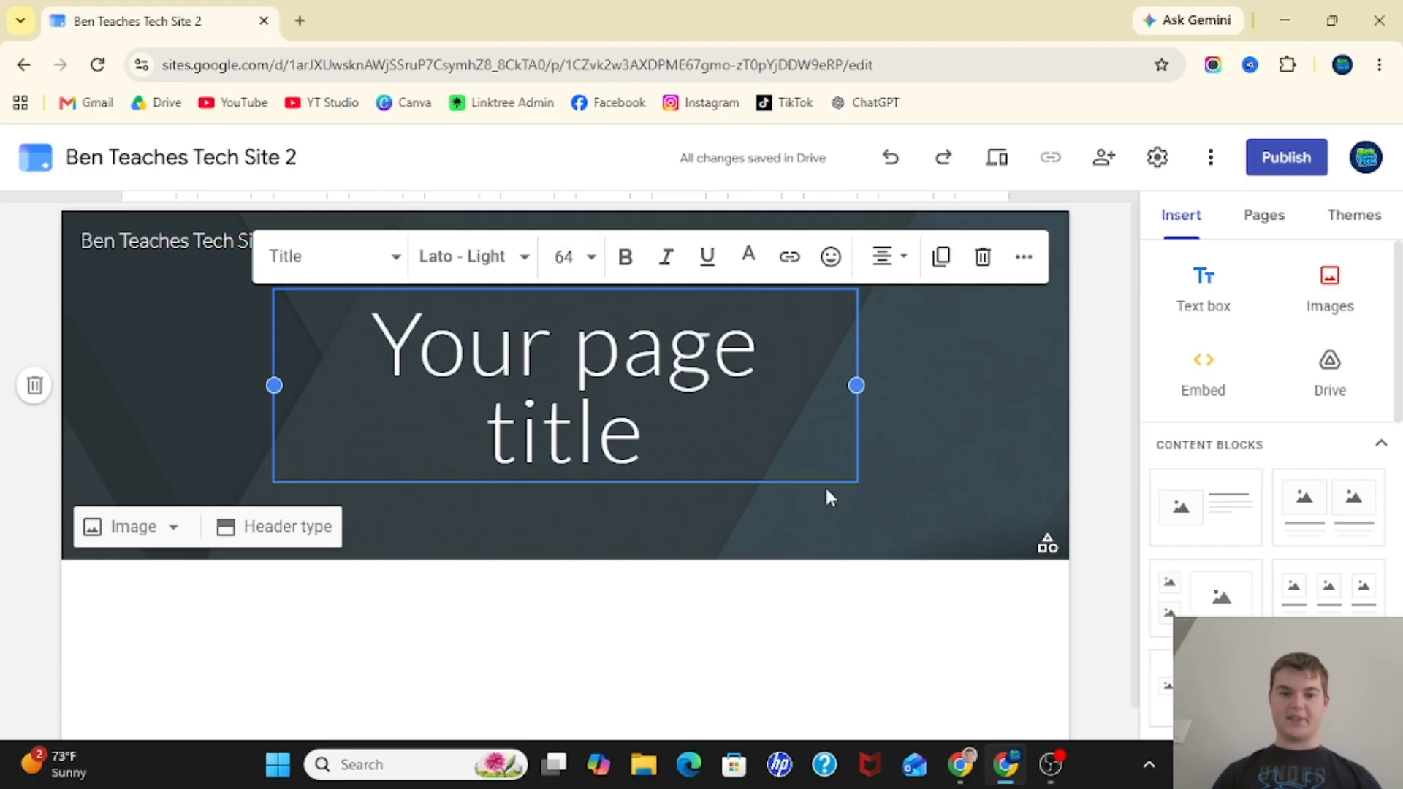
pyautogui.click(632, 411)
pyautogui.hotkey('ctrl', 'a')
pyautogui.press('BackSpace')
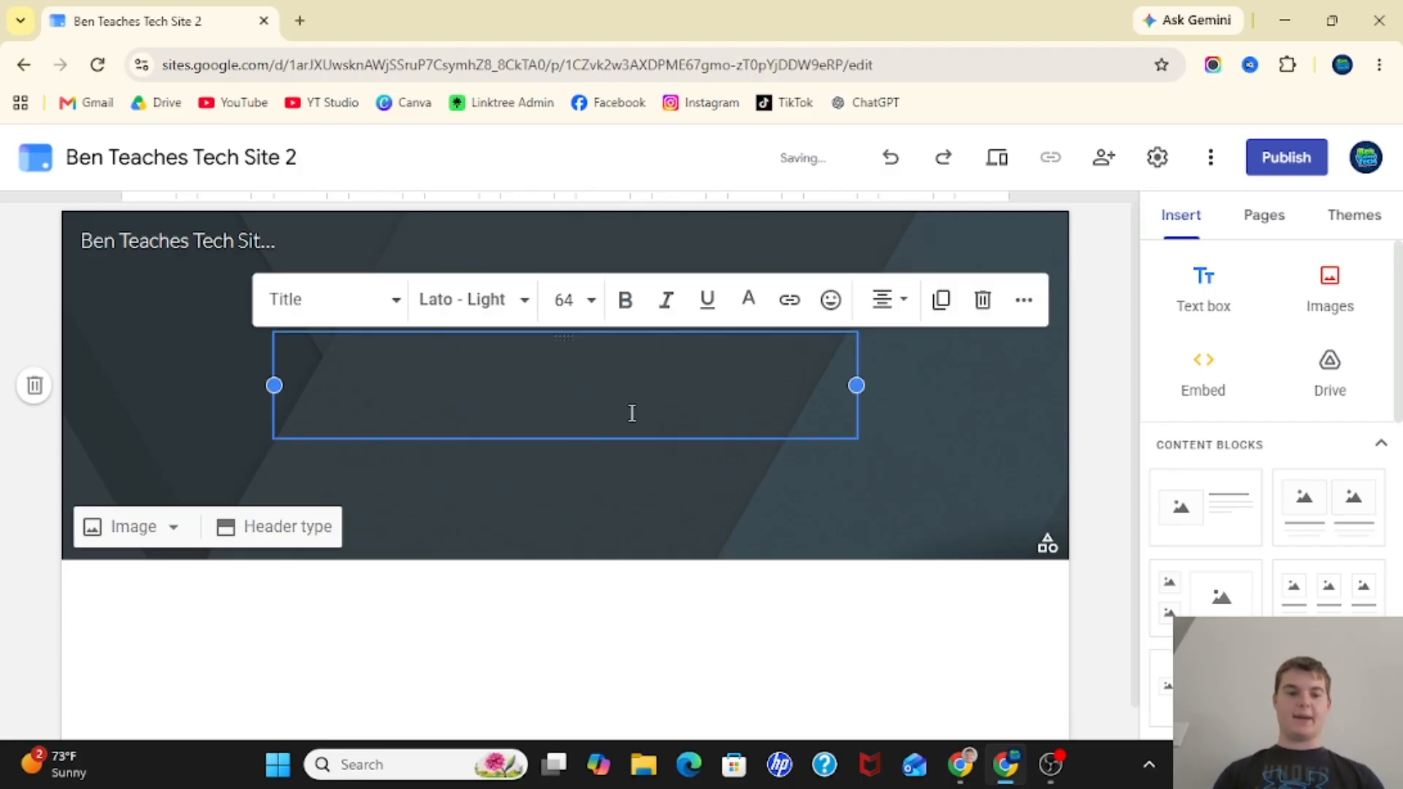
pyautogui.write('Home')
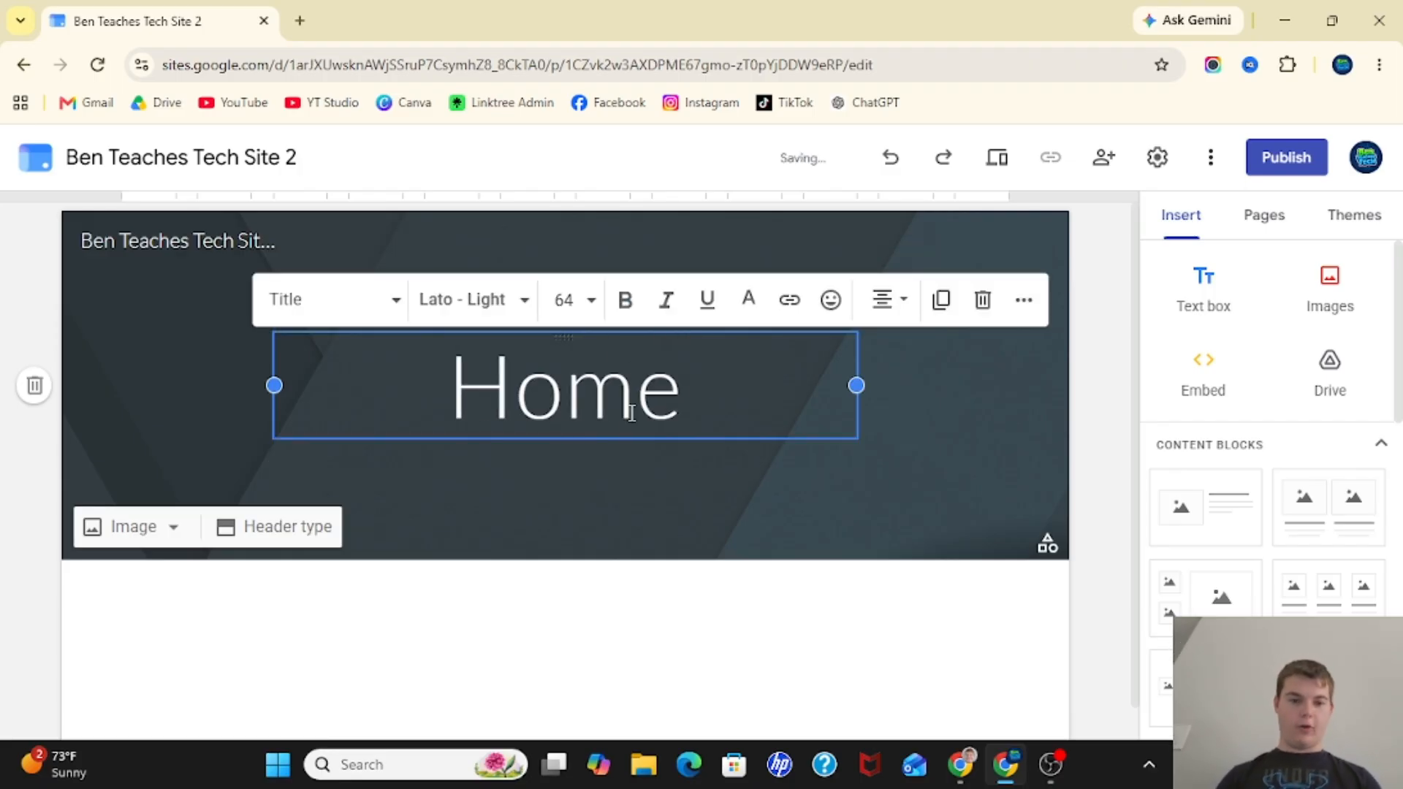
pyautogui.click(632, 531)
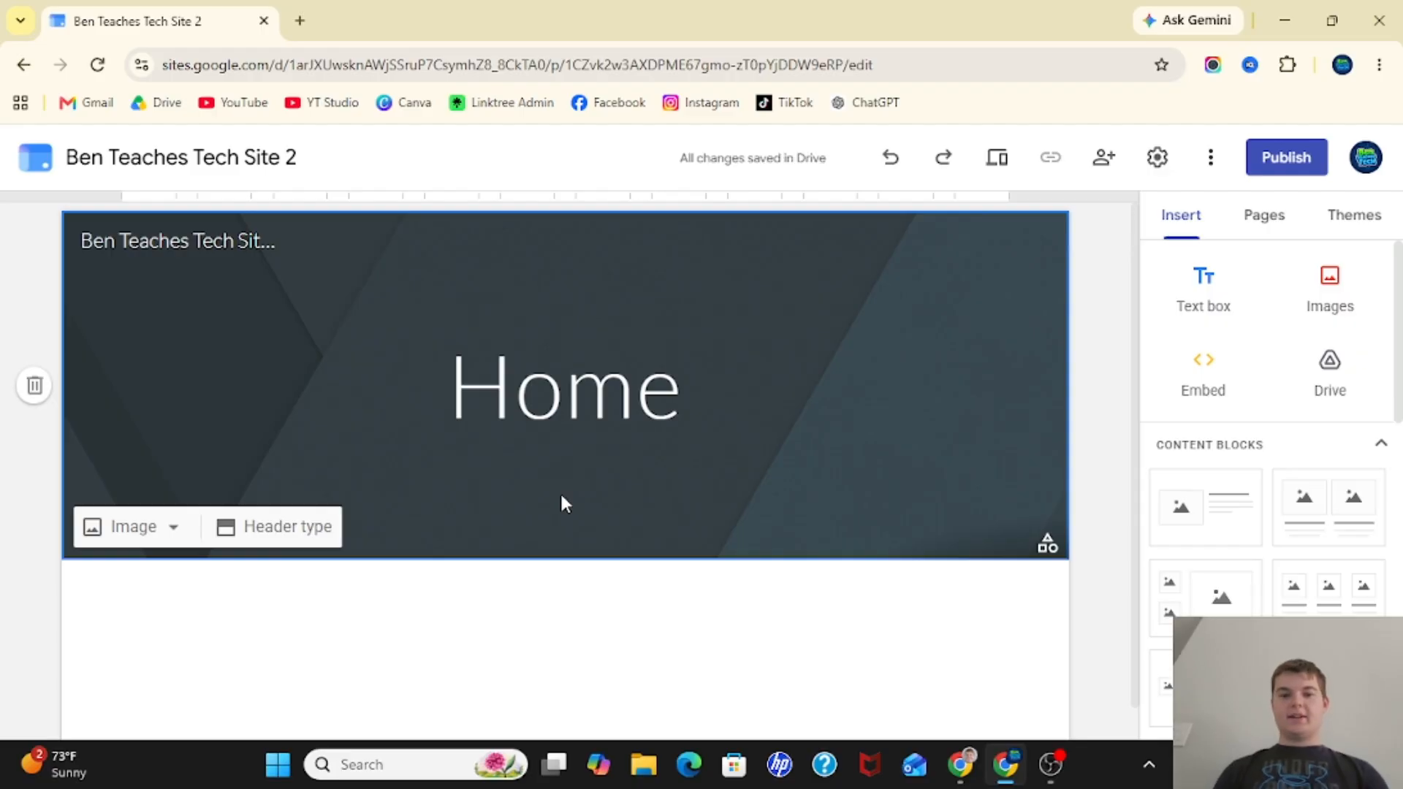
# Set the header background to the gallery image of blue and golden sand-like ridges
pyautogui.click(155, 537)
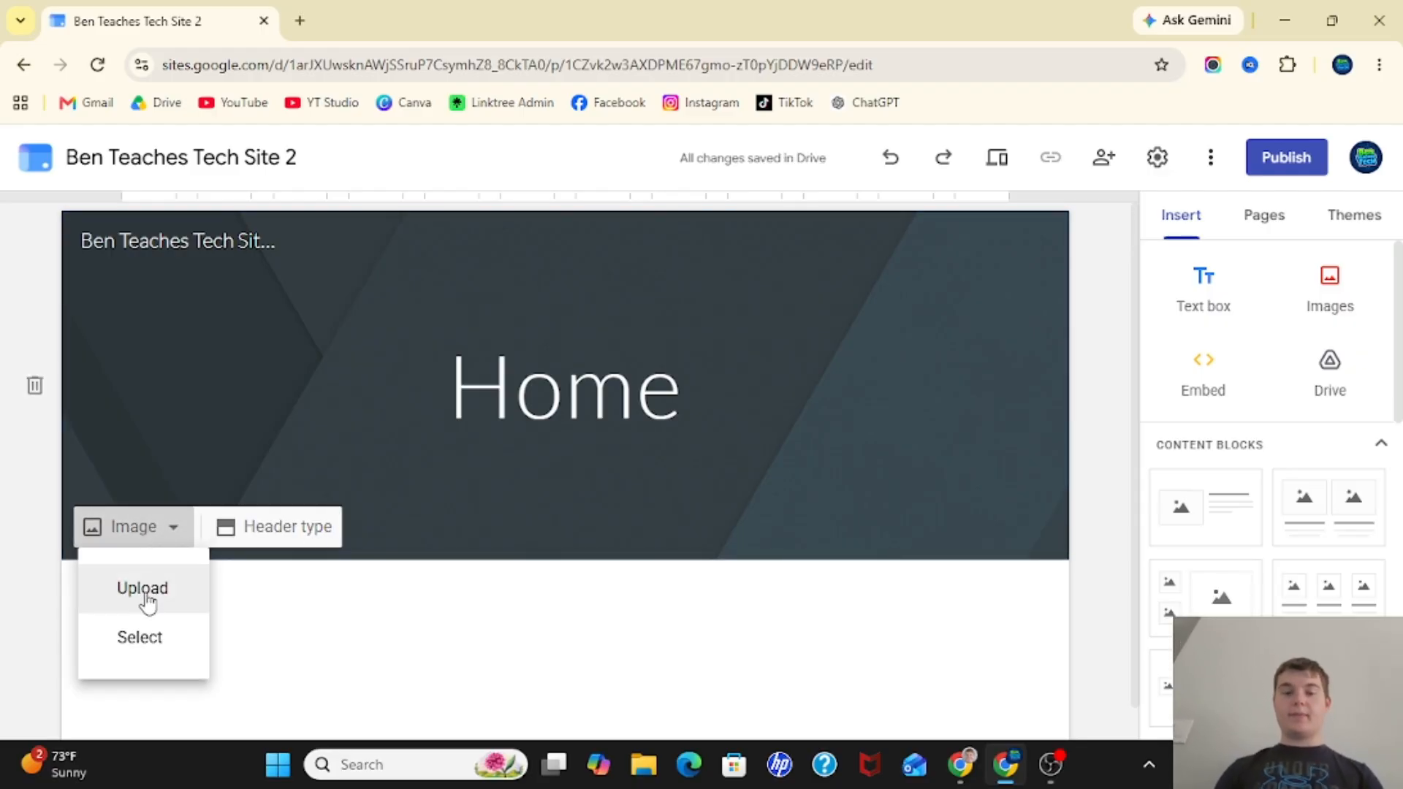
pyautogui.click(139, 638)
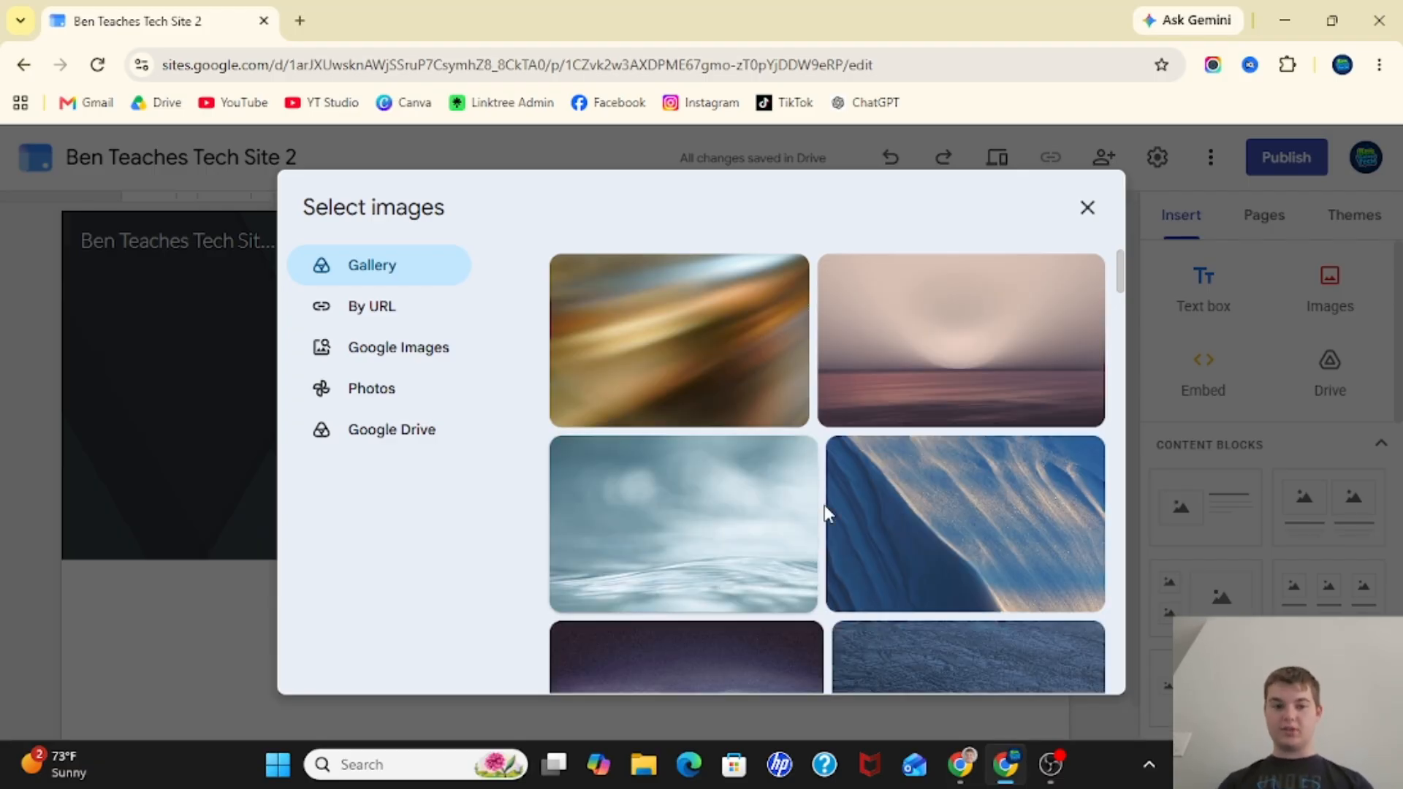
pyautogui.scroll(-5, 703, 476)
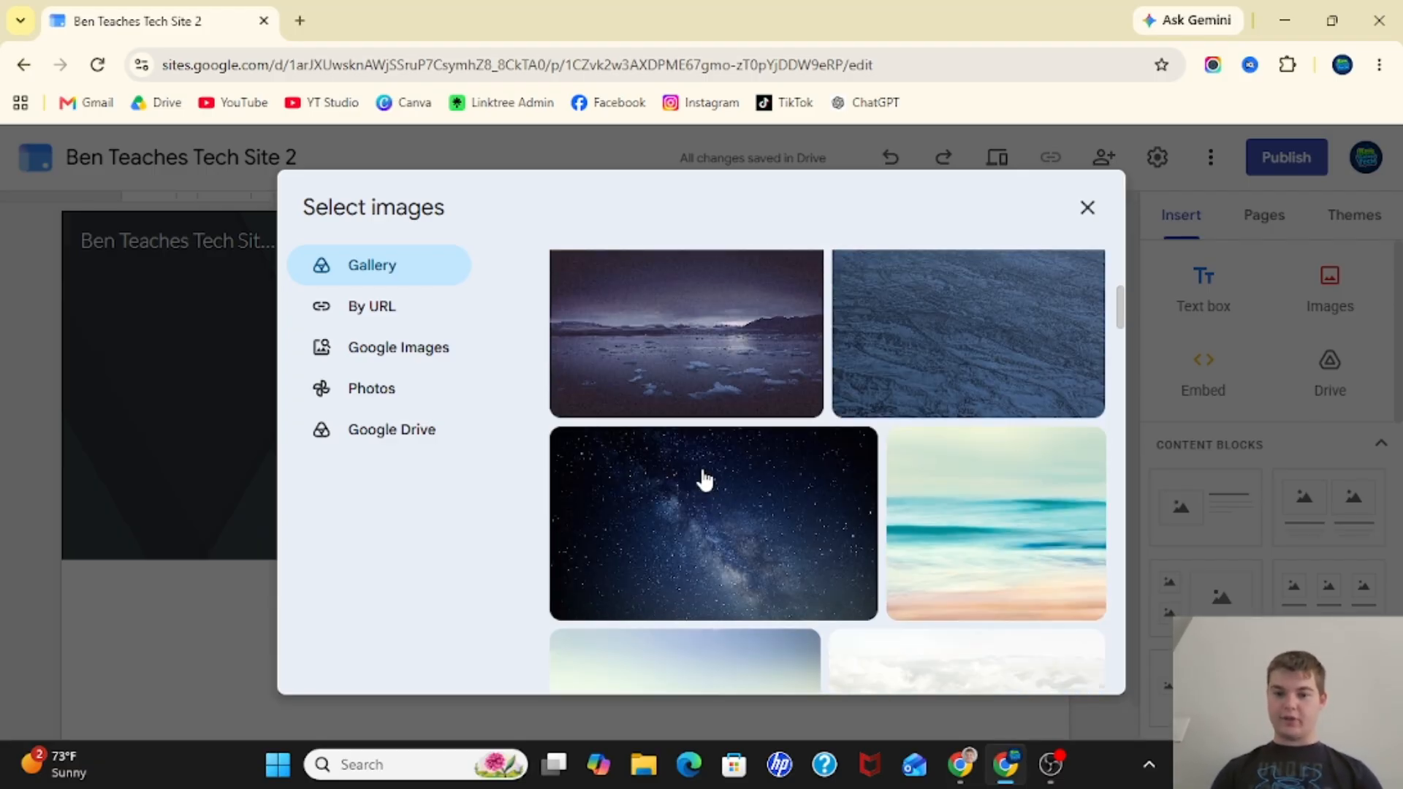
pyautogui.scroll(3, 702, 476)
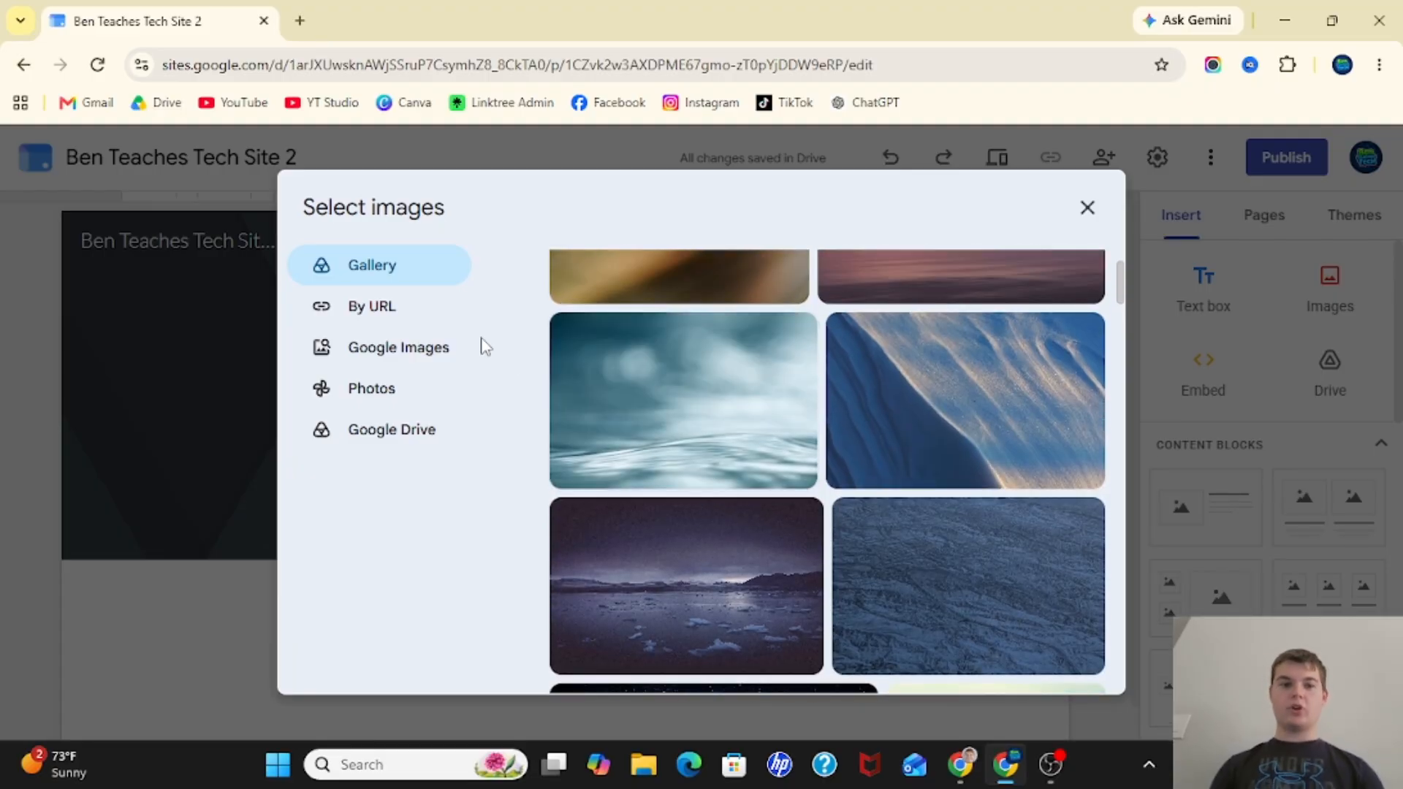
pyautogui.click(389, 311)
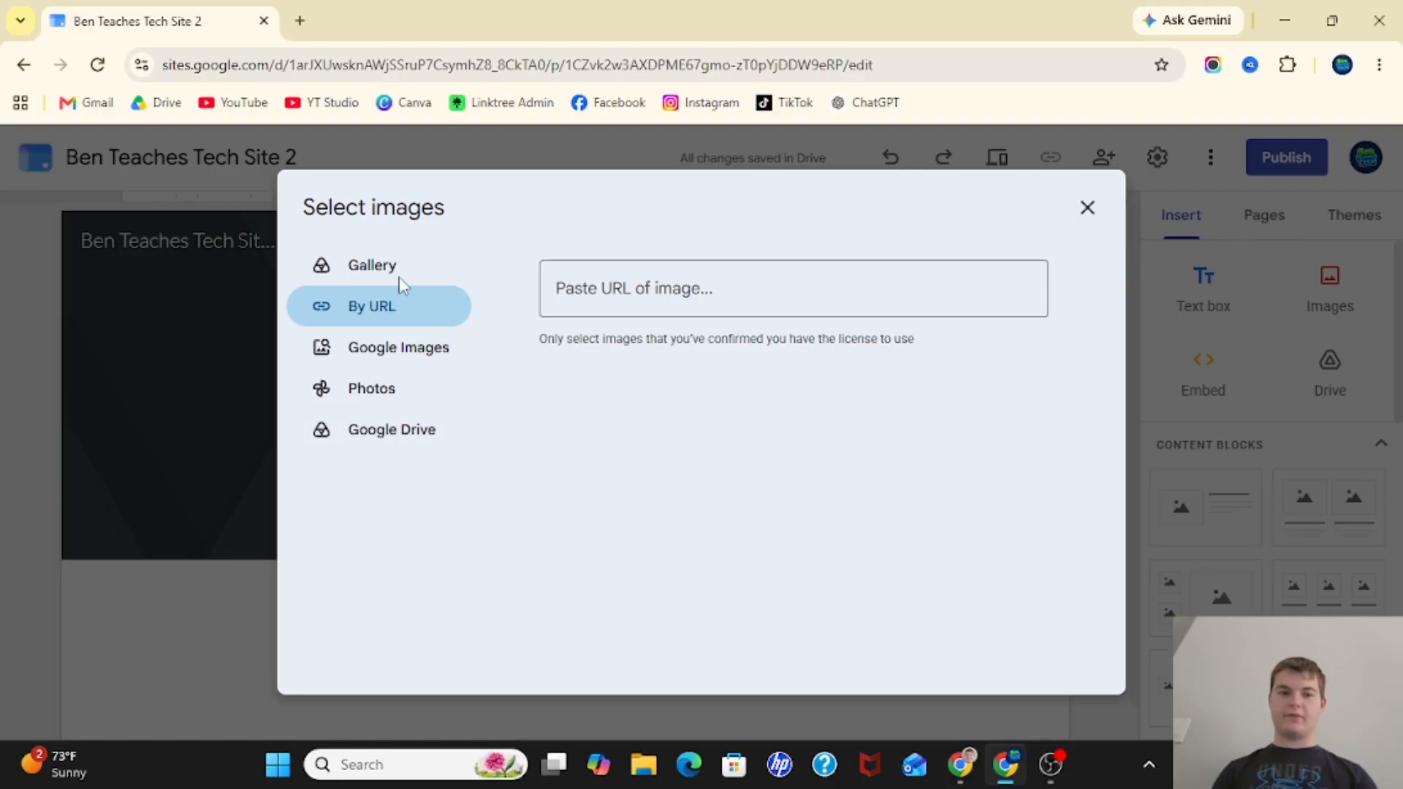
pyautogui.click(375, 279)
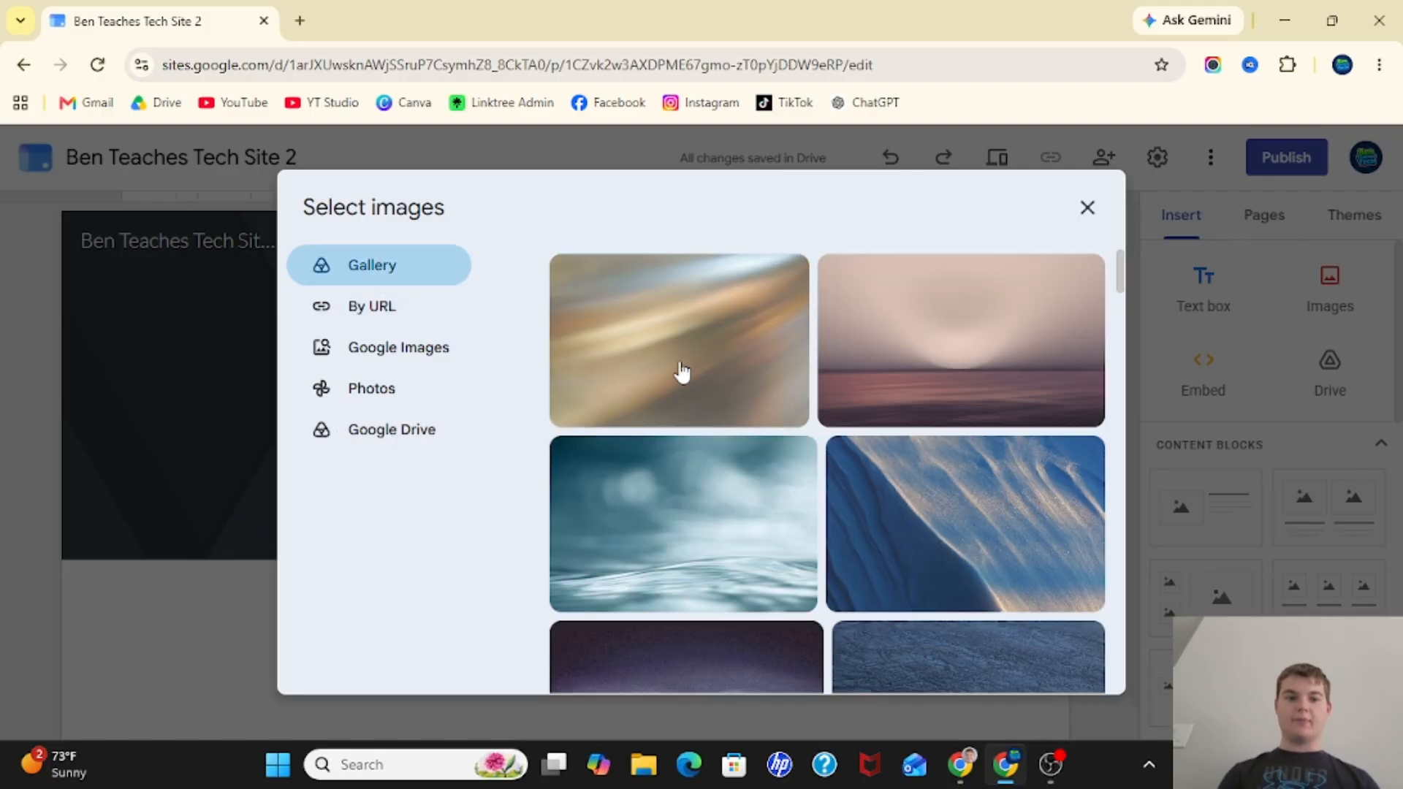
pyautogui.scroll(-3, 777, 415)
pyautogui.click(972, 335)
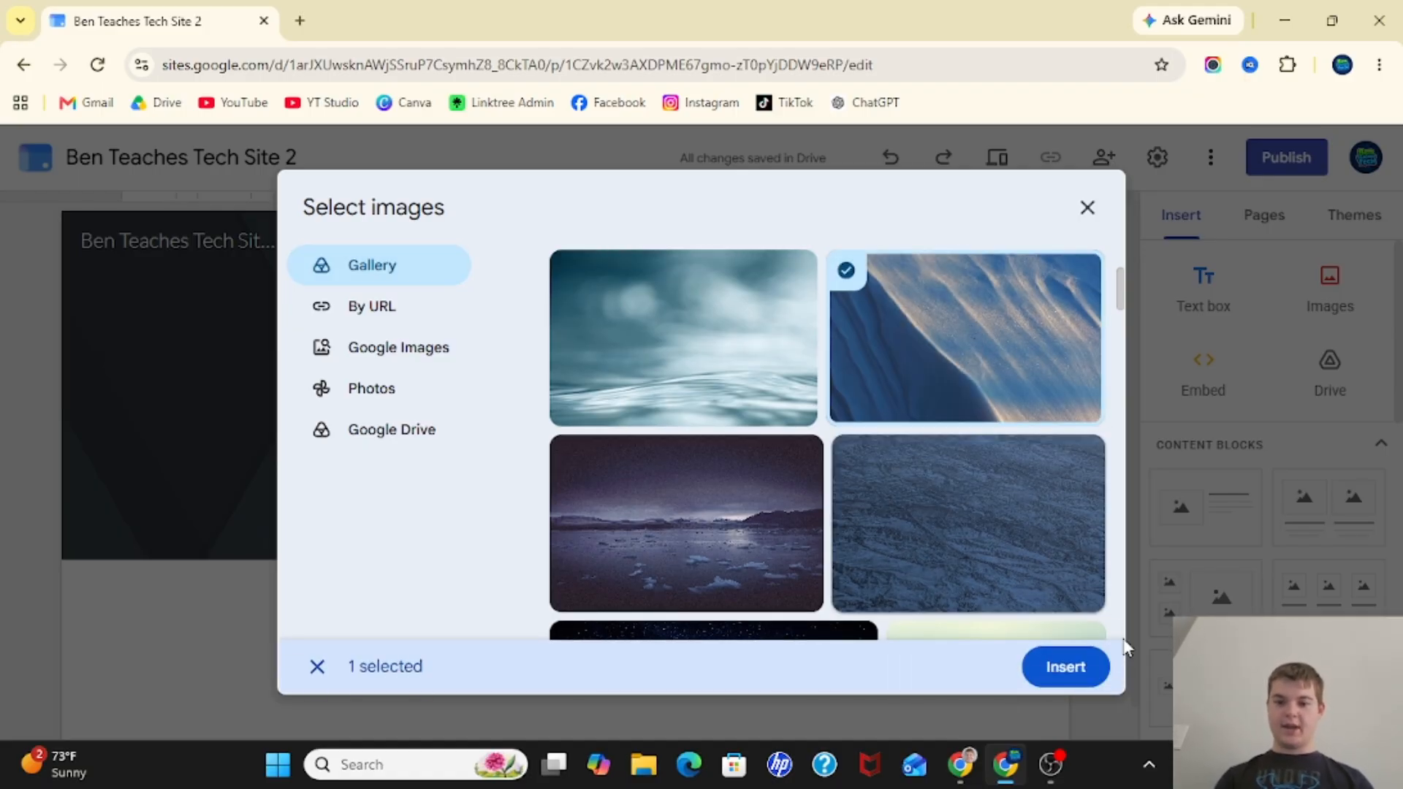
pyautogui.click(1065, 669)
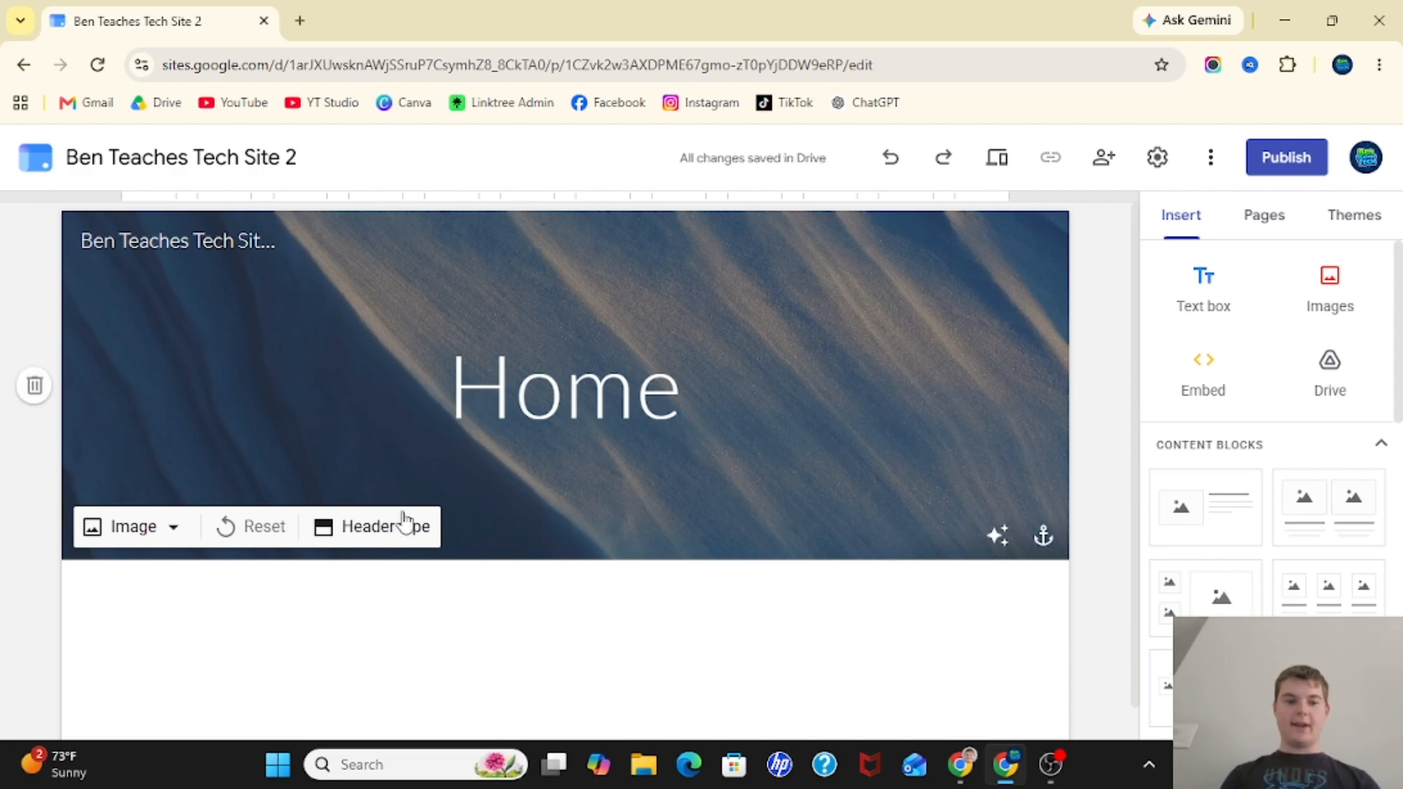
# Try the Cover and Large banner header types on the page and return the header to Banner
pyautogui.click(374, 532)
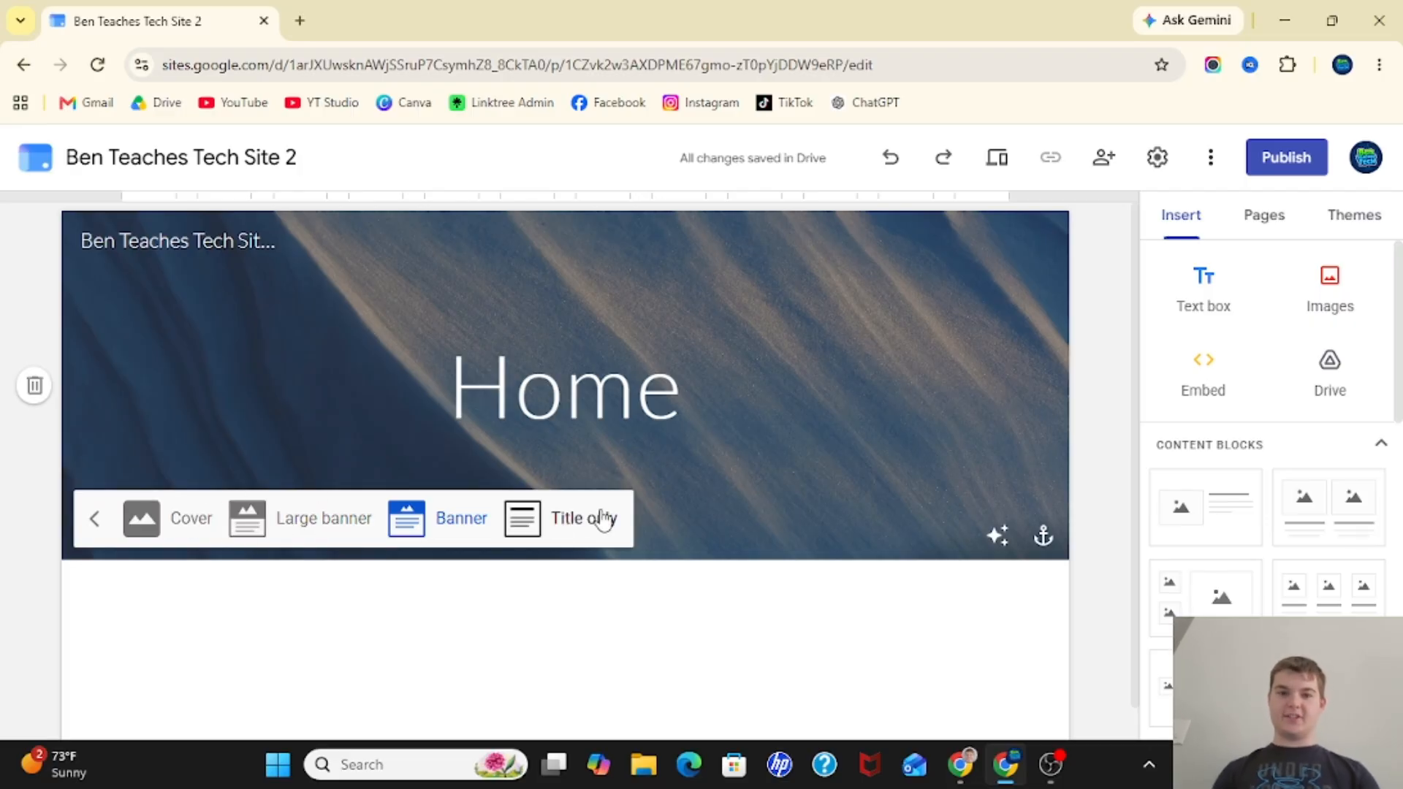
pyautogui.click(167, 523)
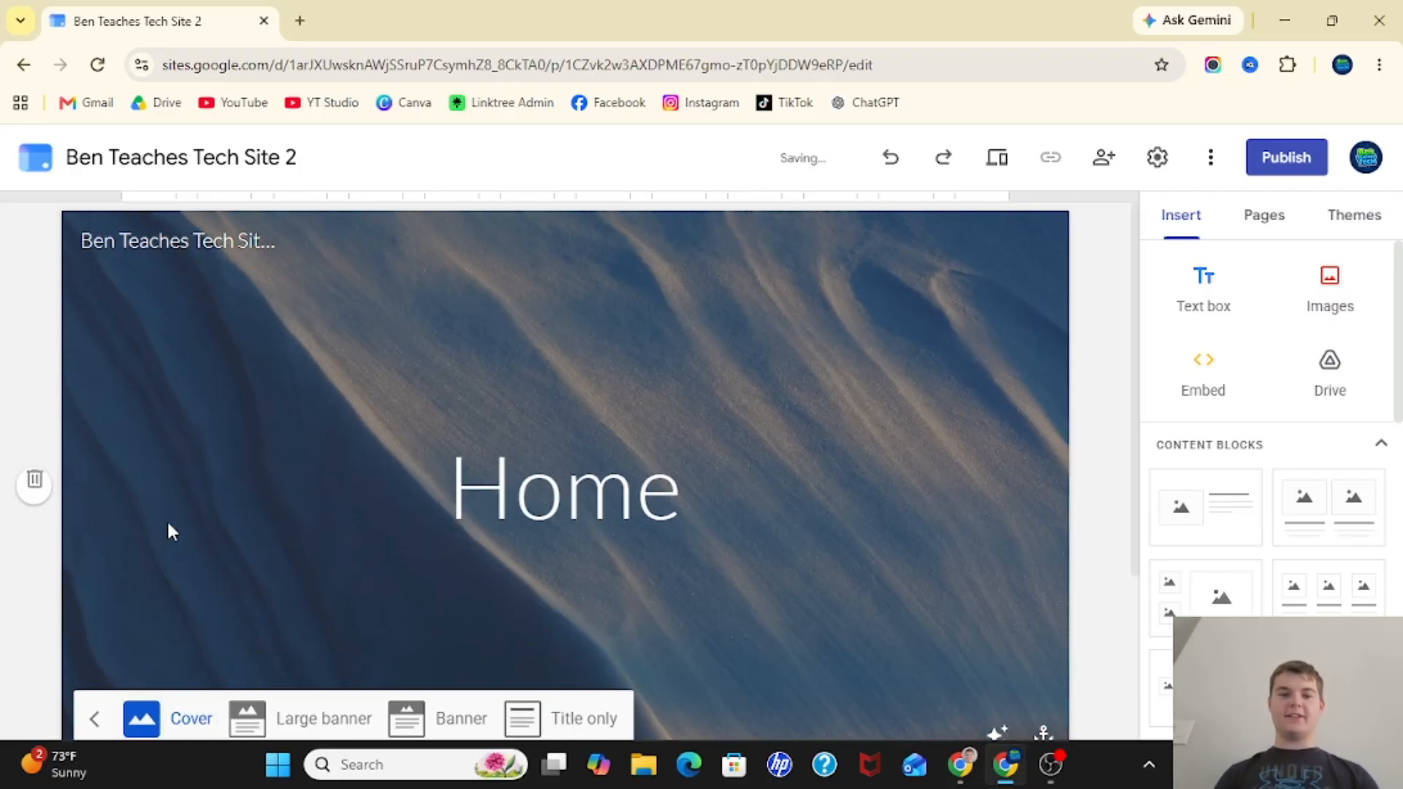
pyautogui.scroll(-3, 168, 523)
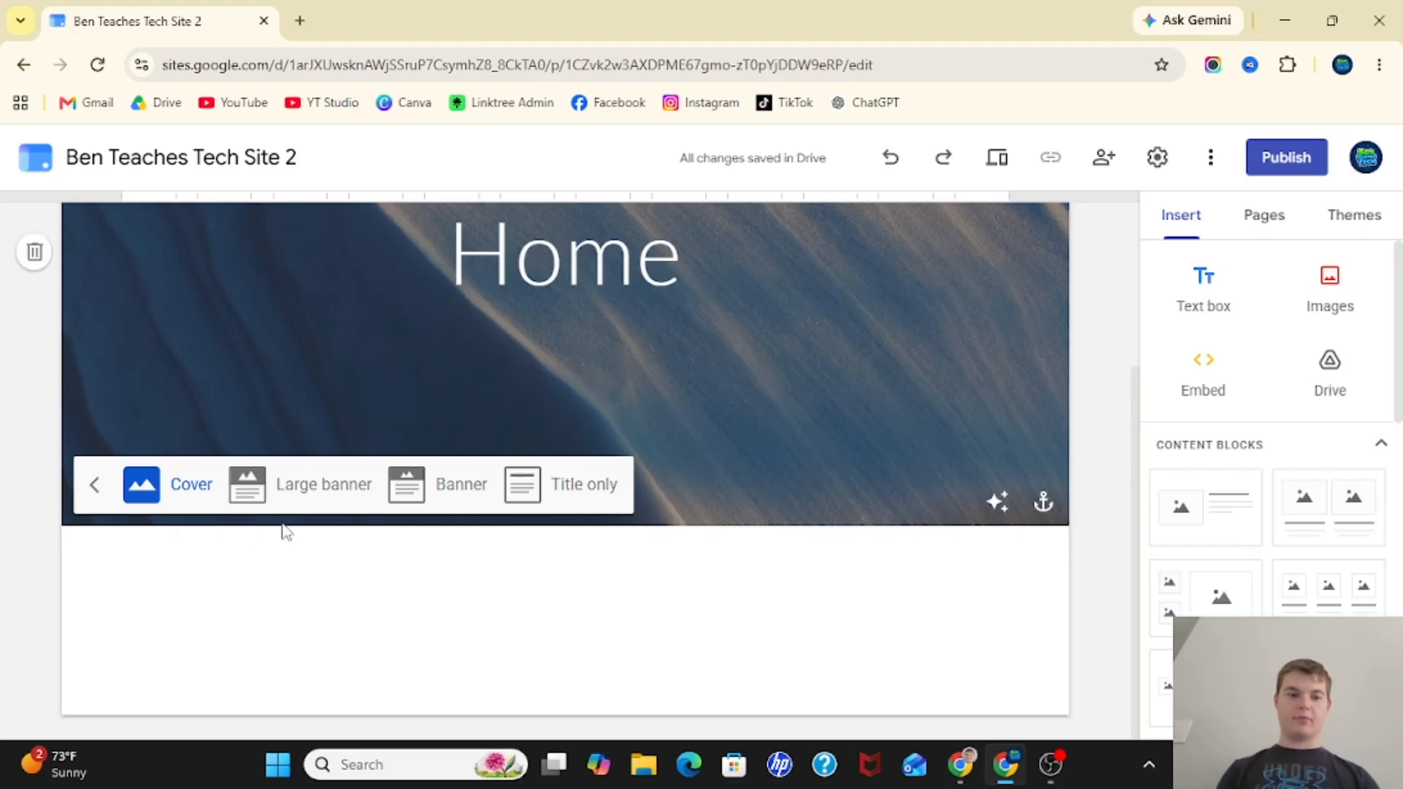
pyautogui.click(291, 489)
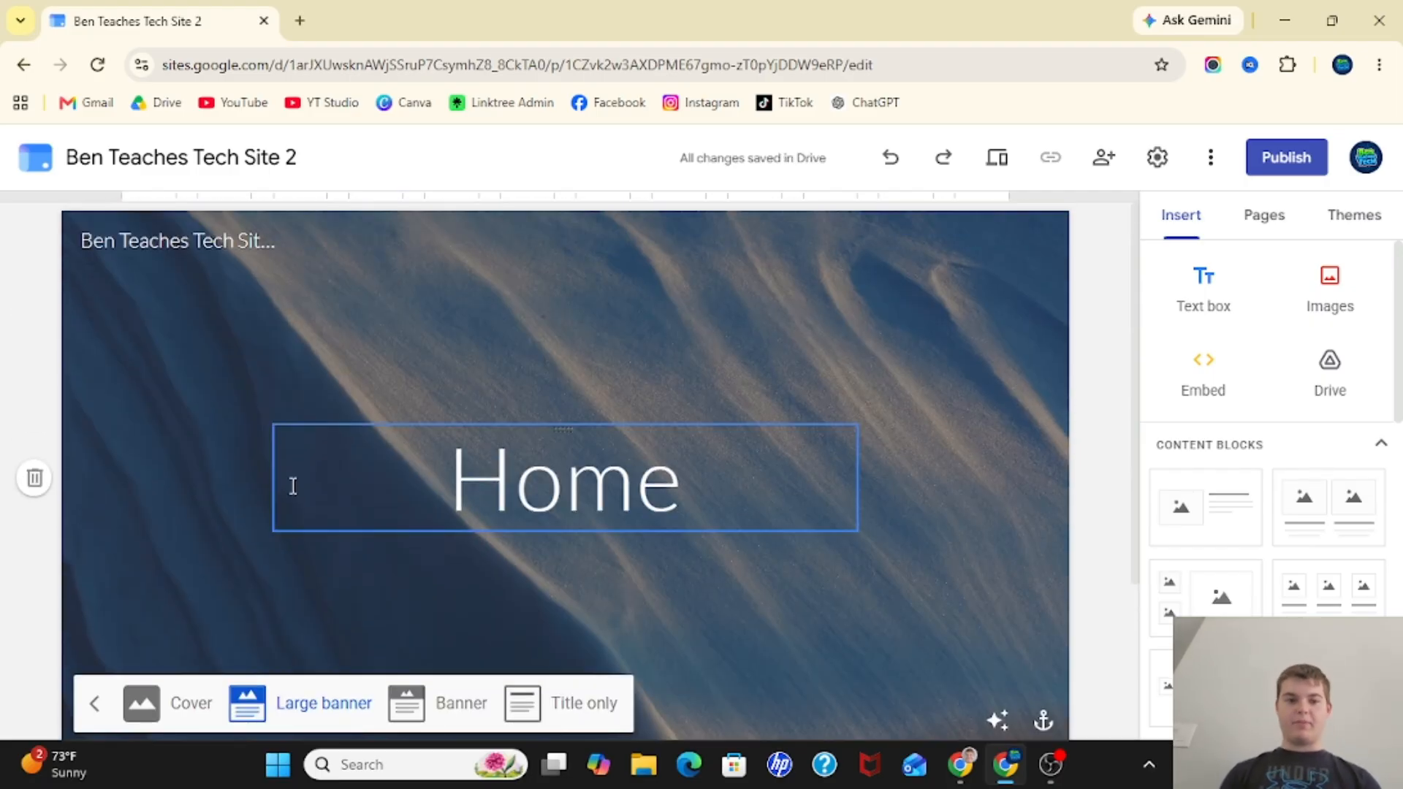
pyautogui.scroll(-2, 292, 488)
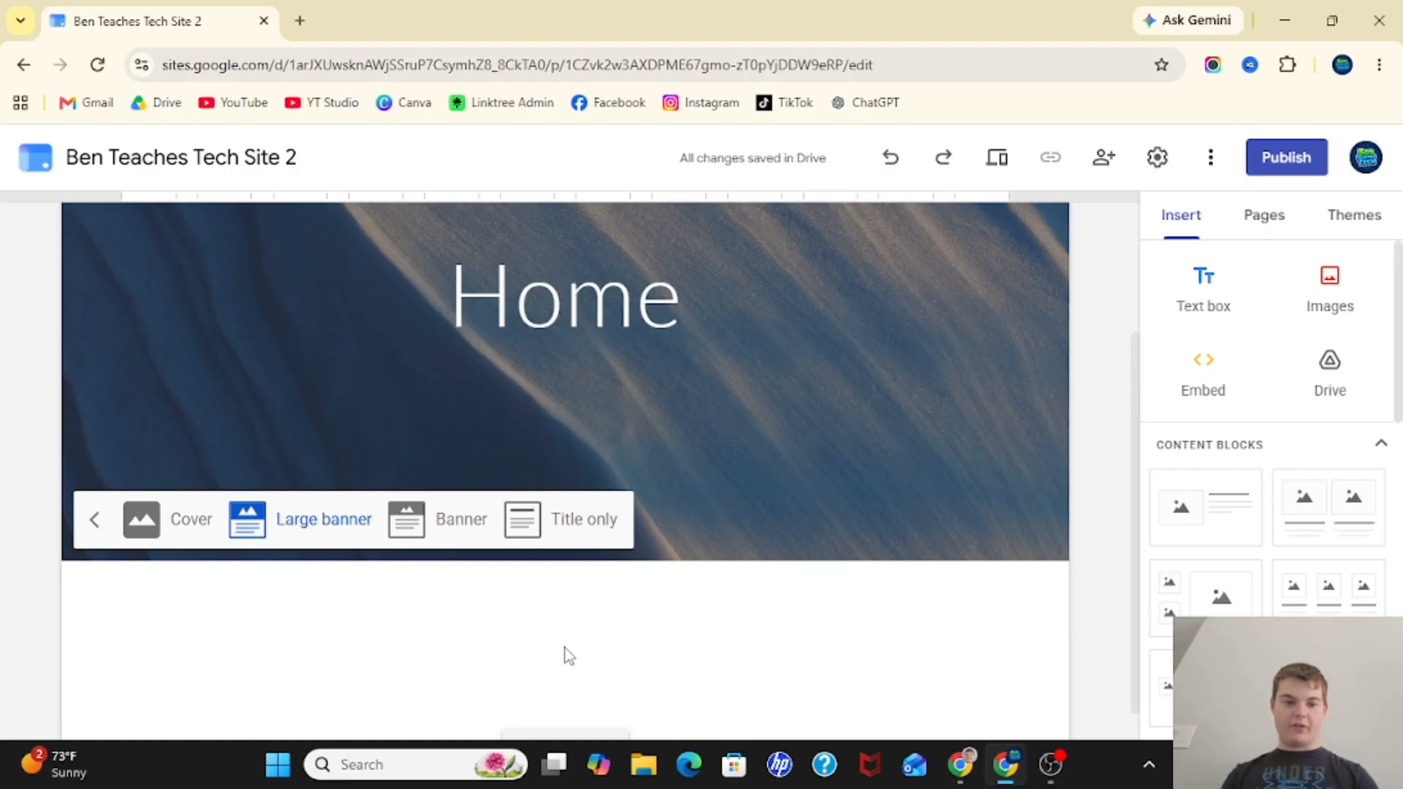
pyautogui.click(424, 532)
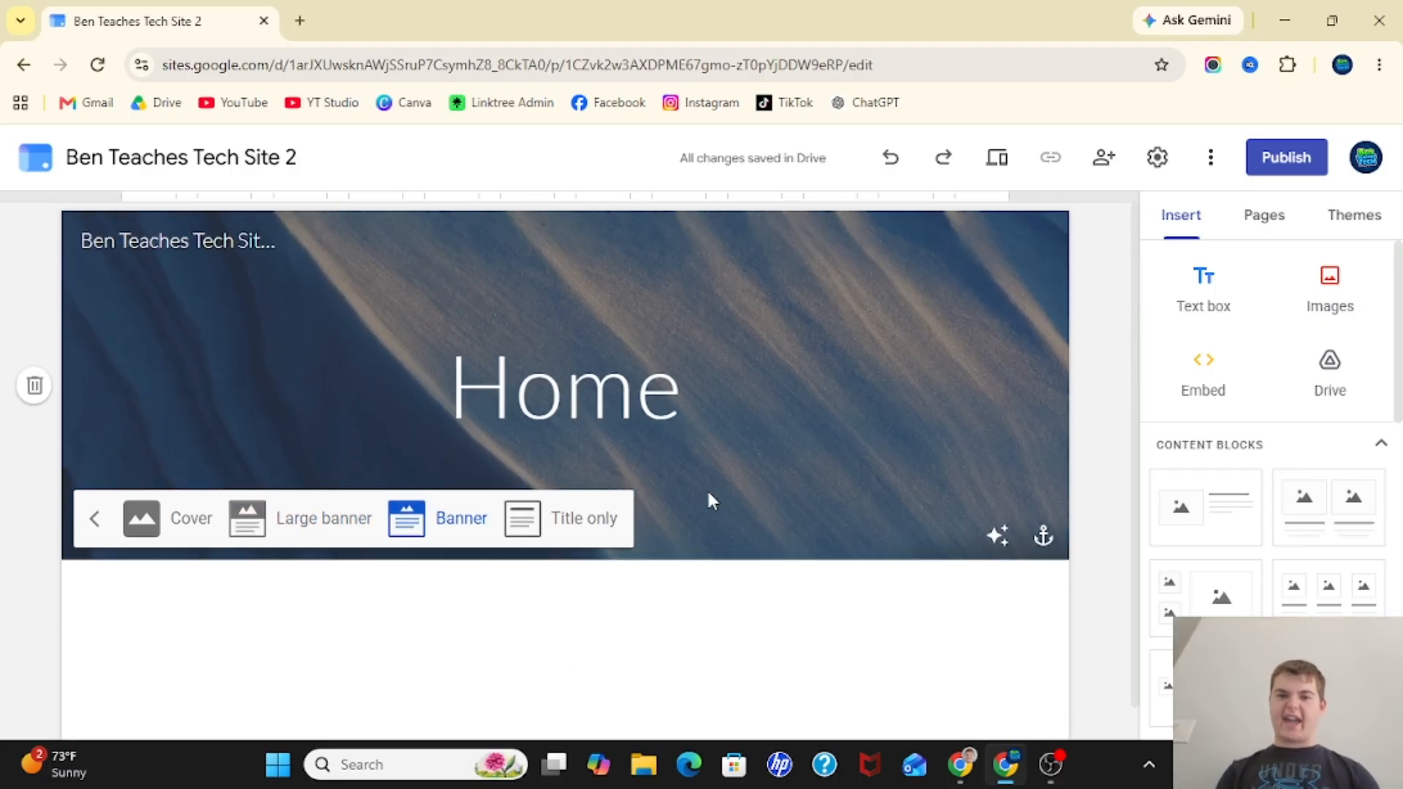
# Try the Title only header type and switch the header back to Banner
pyautogui.scroll(-1, 707, 501)
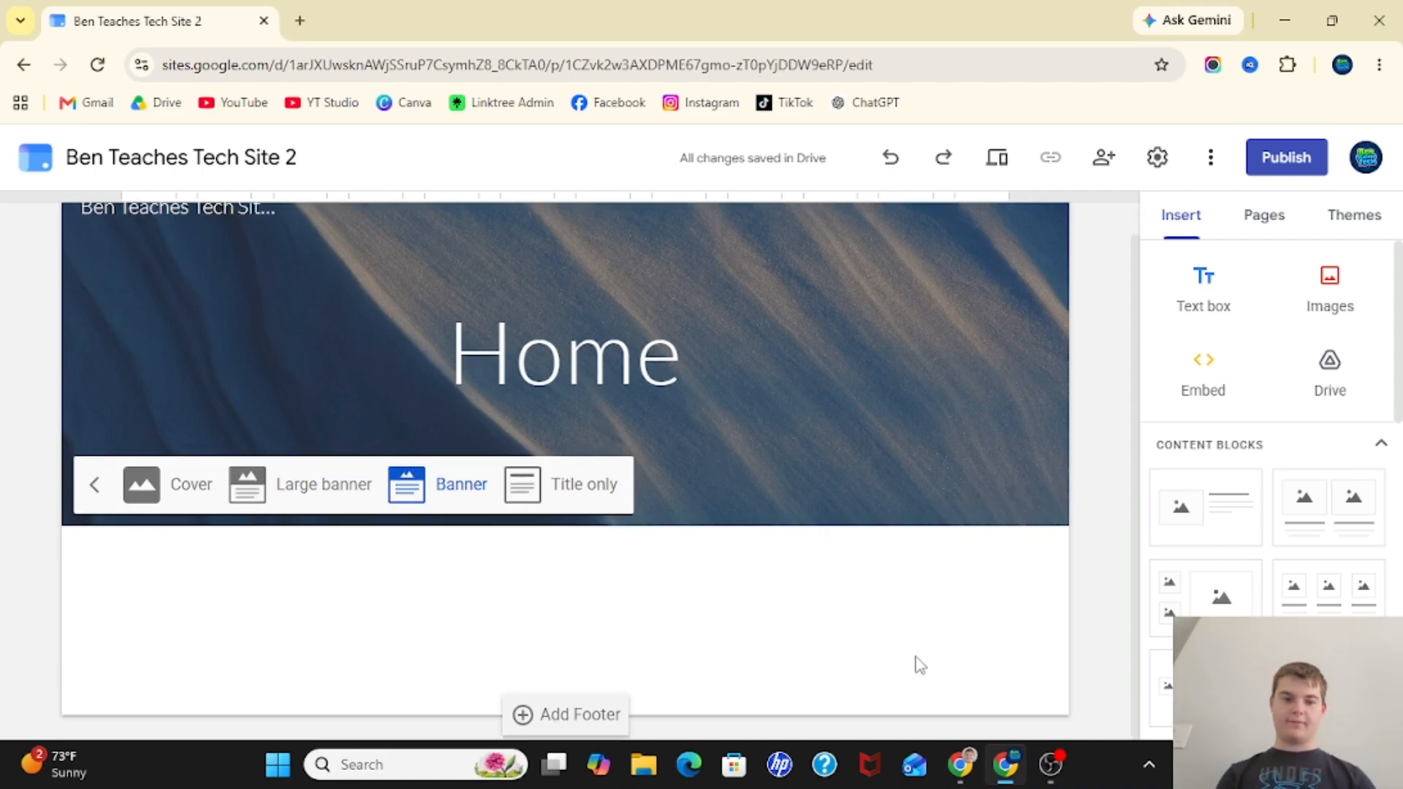
pyautogui.click(573, 486)
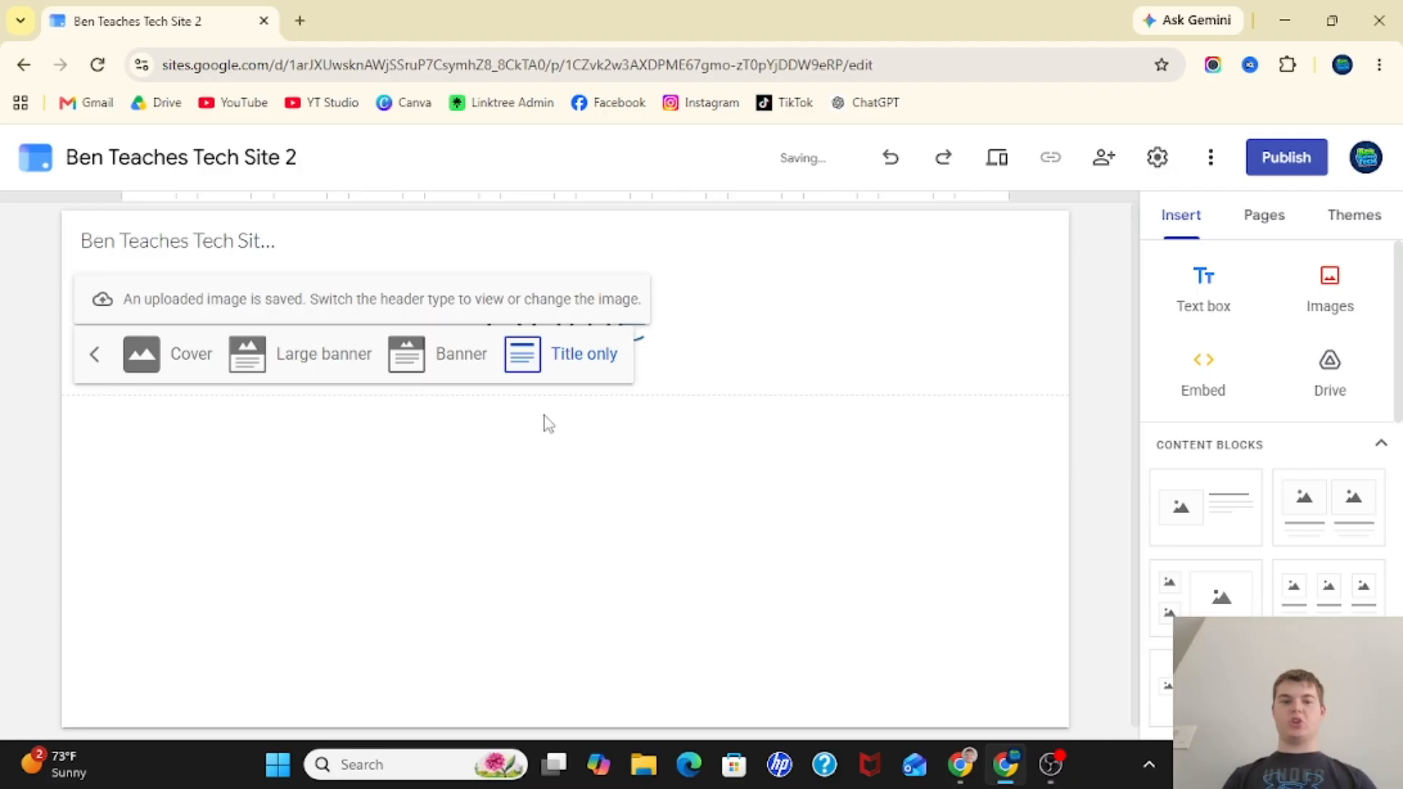
pyautogui.click(542, 419)
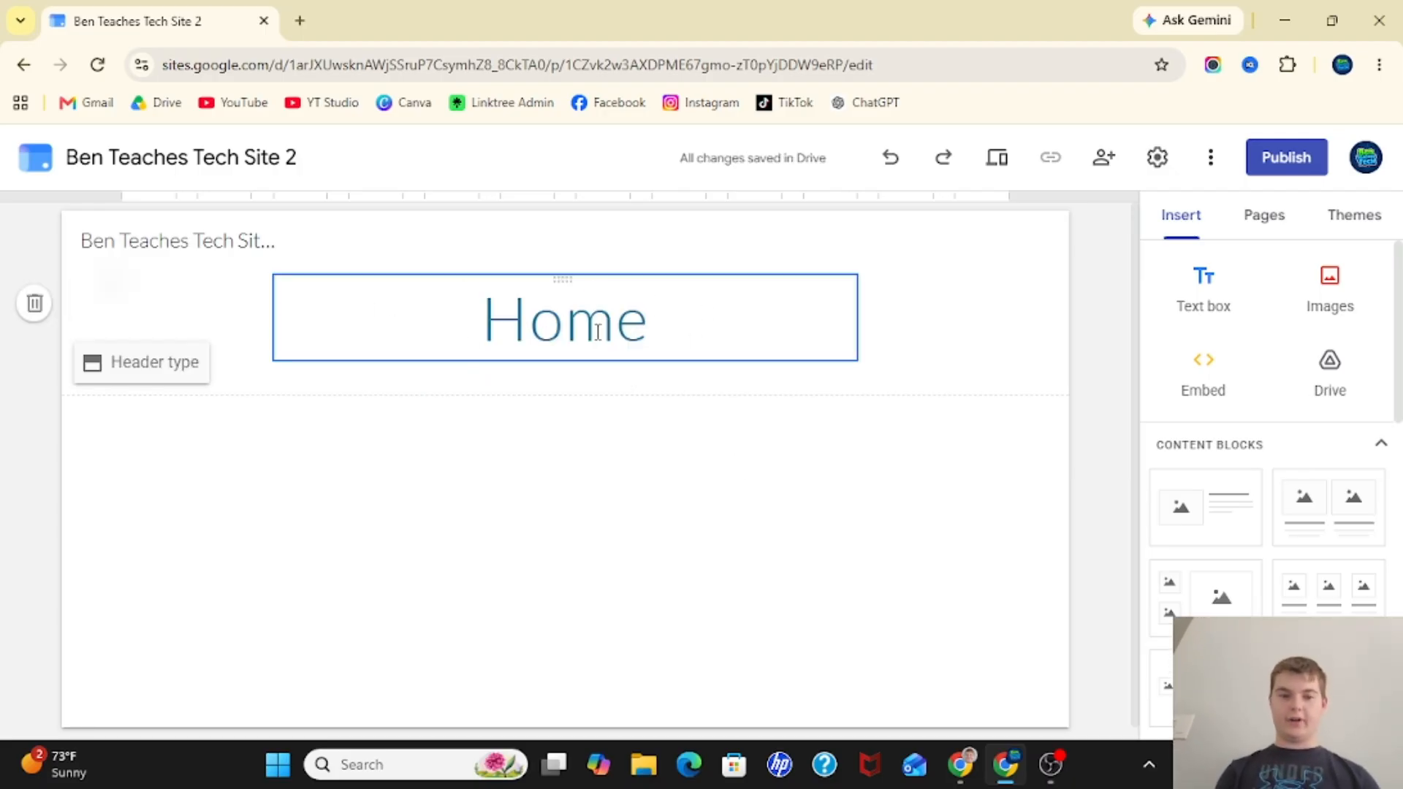
pyautogui.click(145, 374)
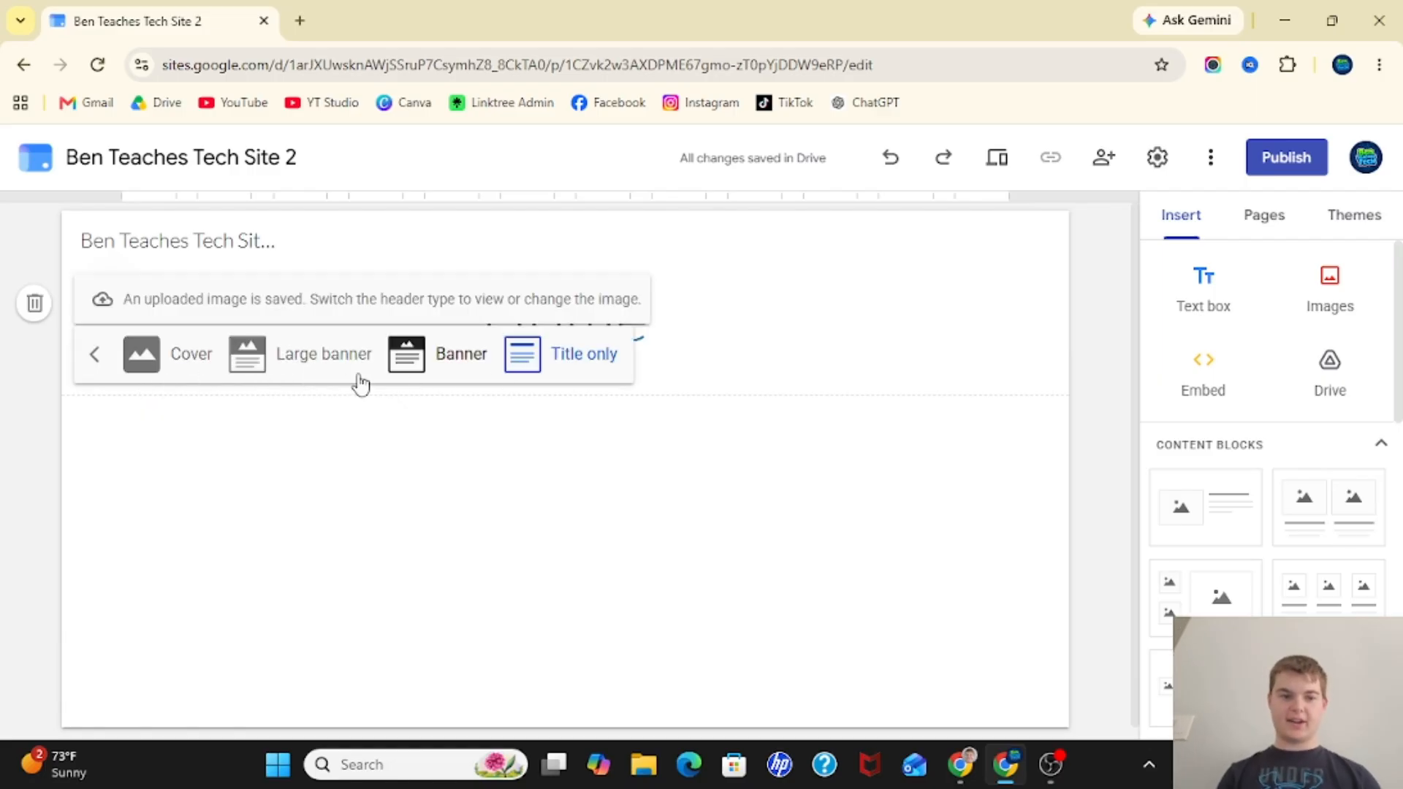
pyautogui.click(439, 360)
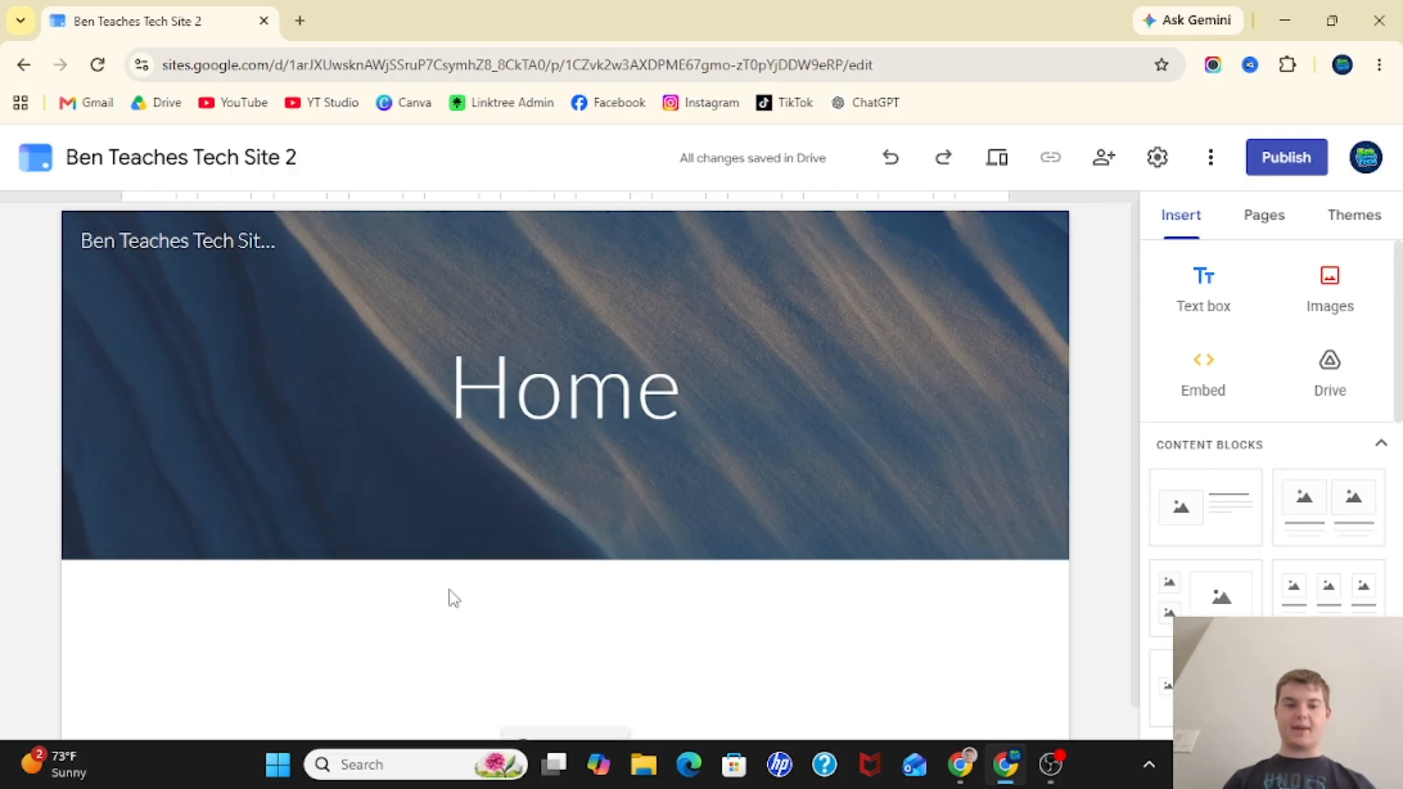
# Turn the header image's readability adjustment off and back on to compare the two looks
pyautogui.scroll(-1, 453, 597)
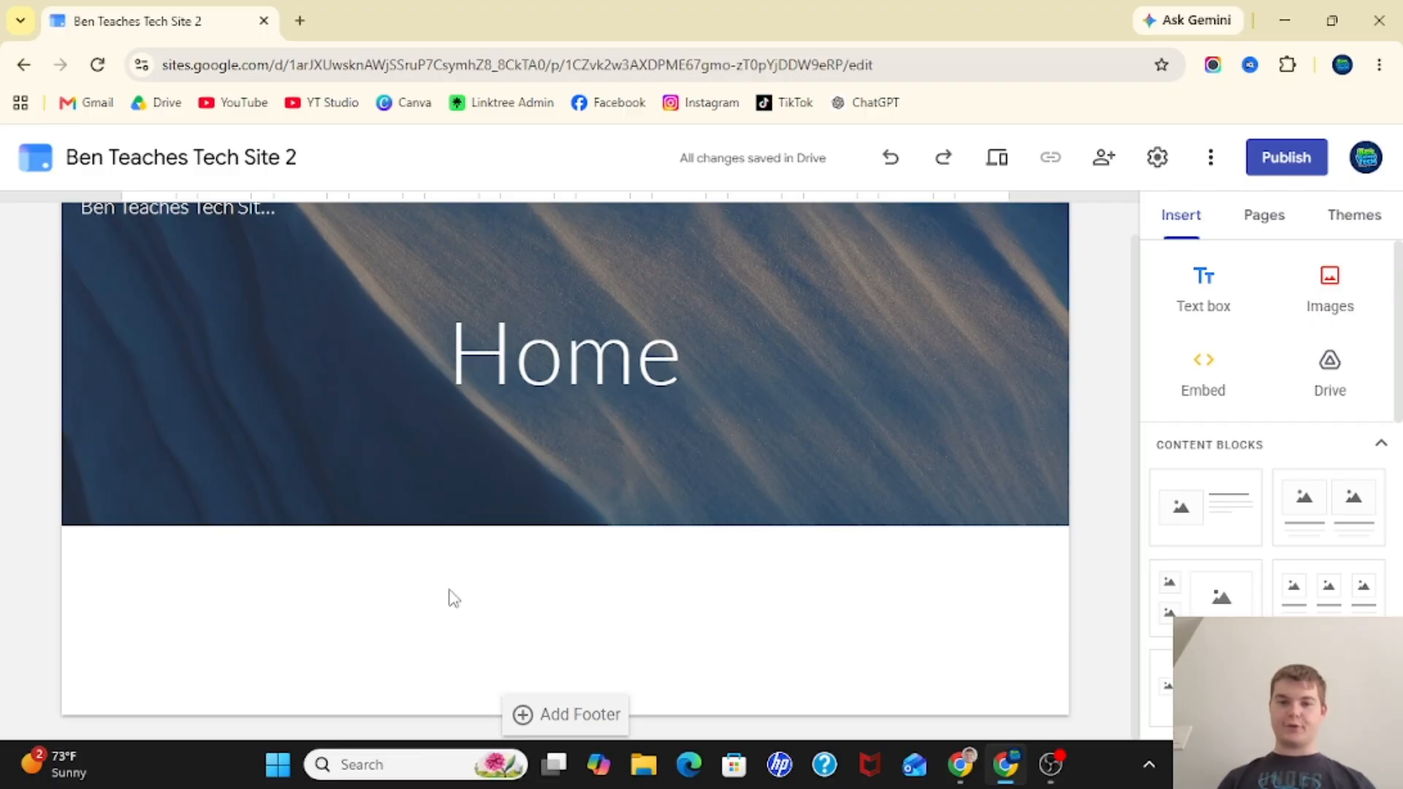
pyautogui.scroll(1, 453, 598)
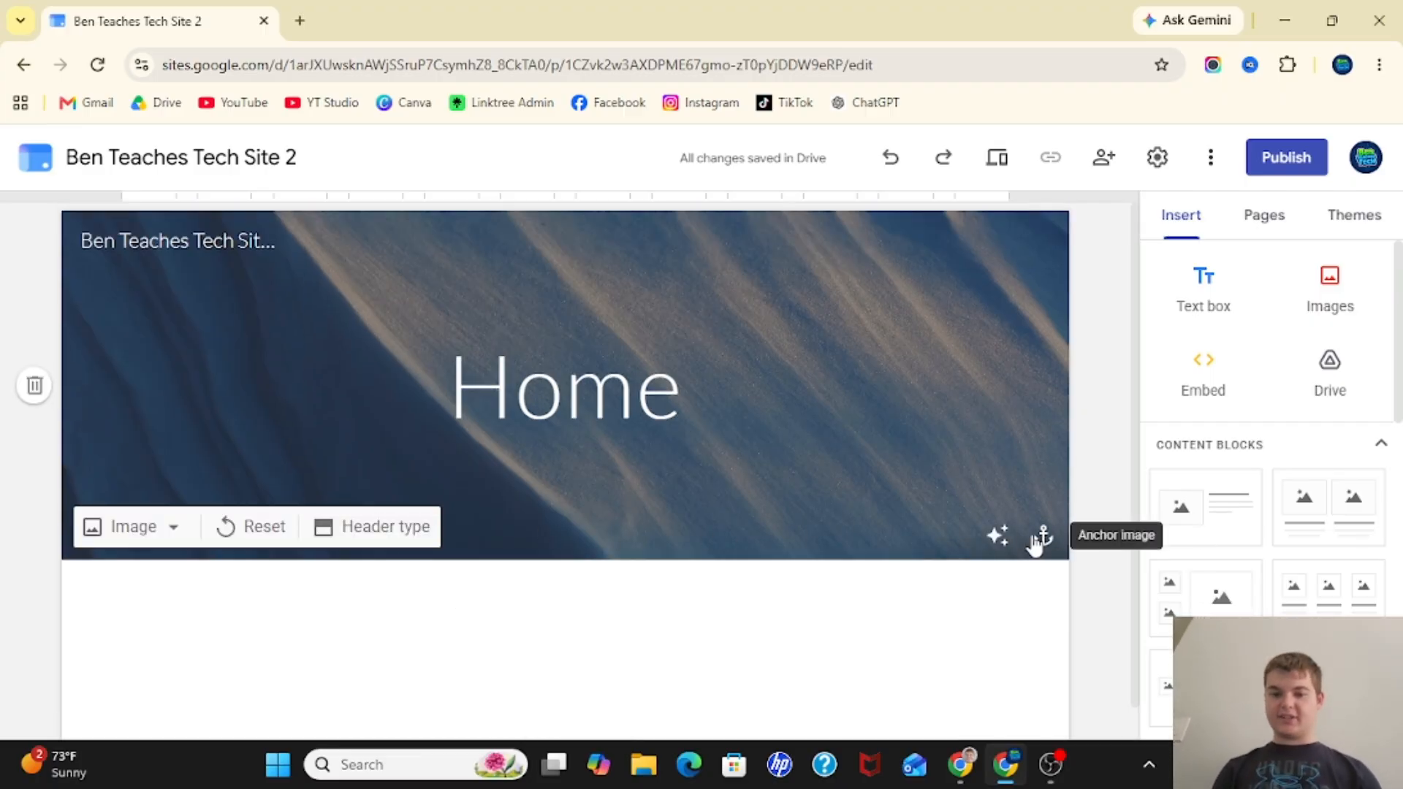
pyautogui.moveTo(970, 560)
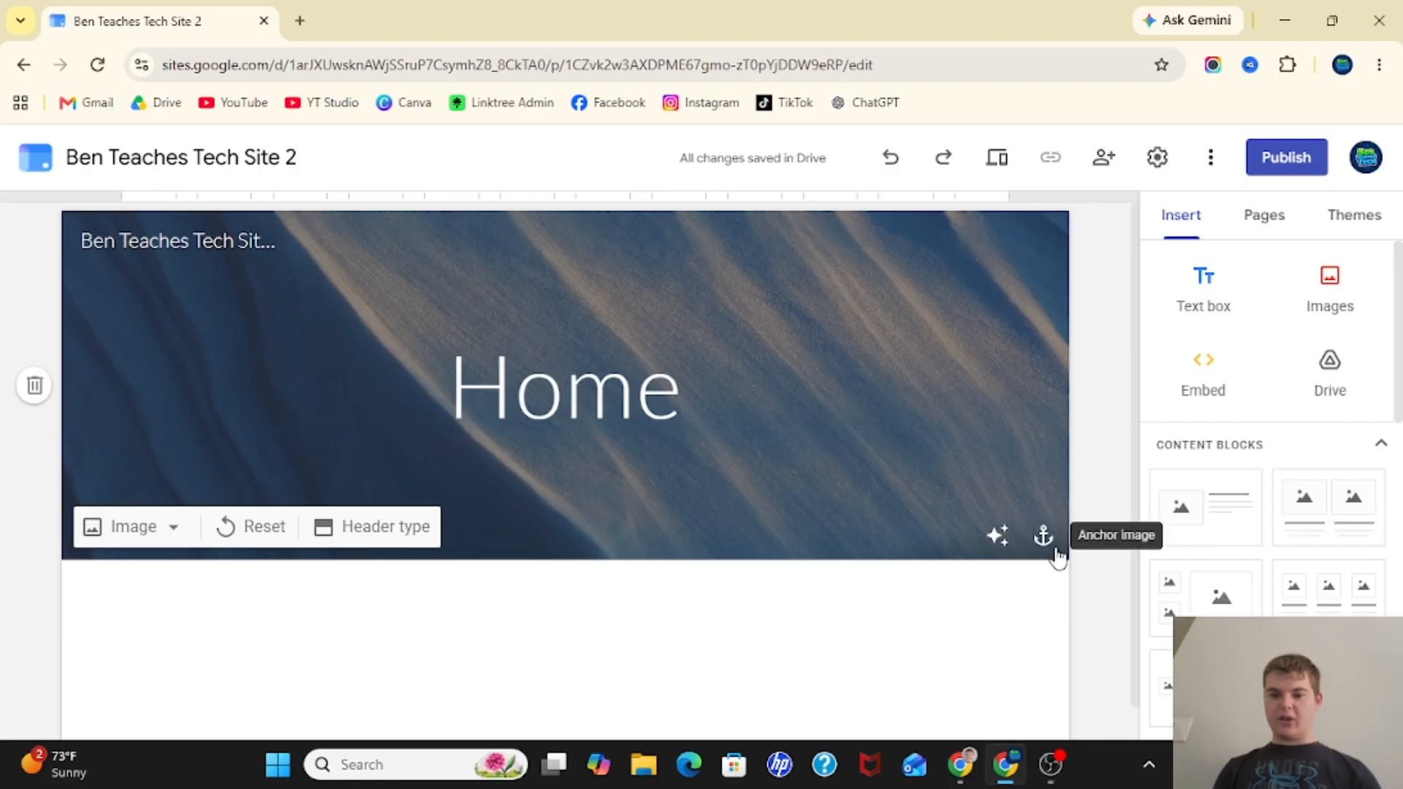
pyautogui.click(998, 537)
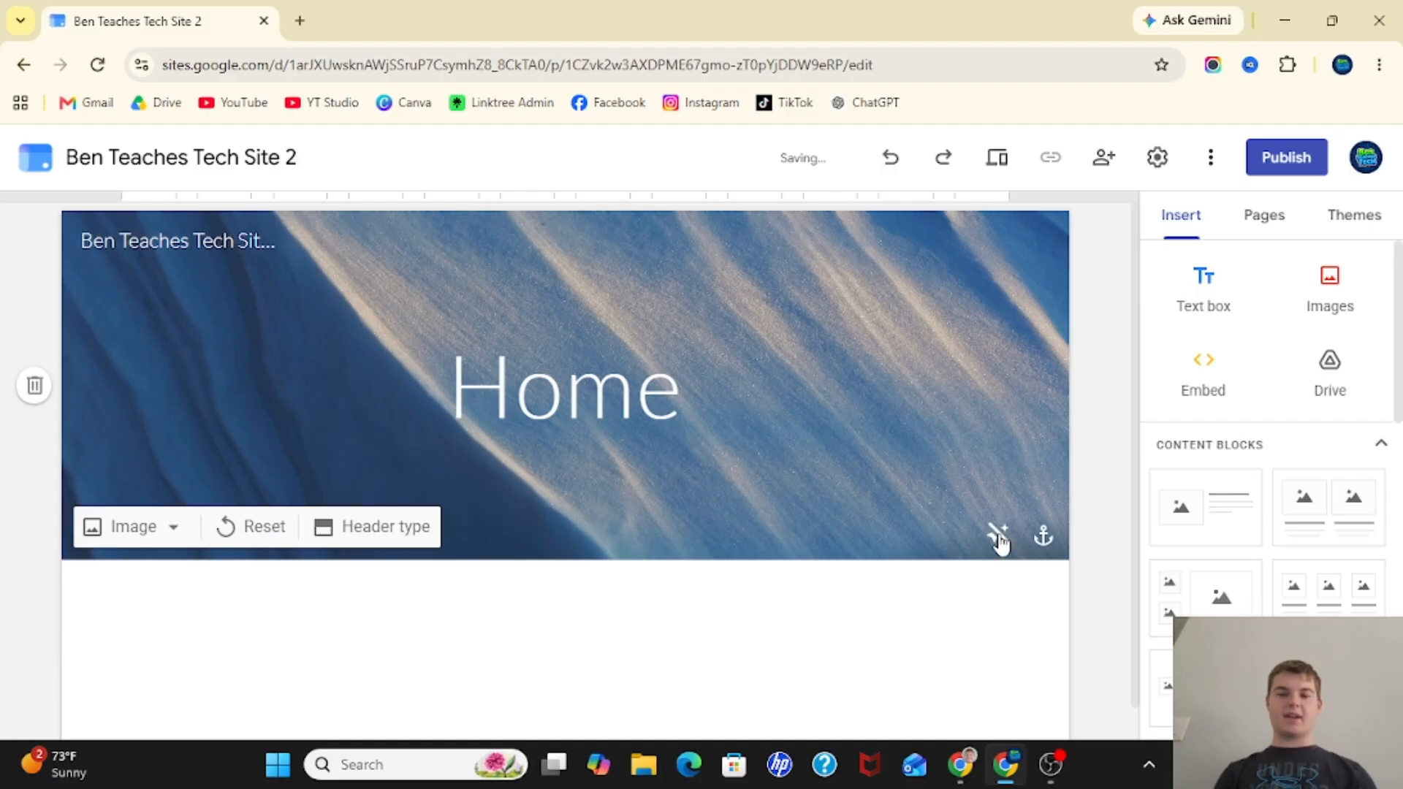
pyautogui.click(998, 538)
pyautogui.click(998, 537)
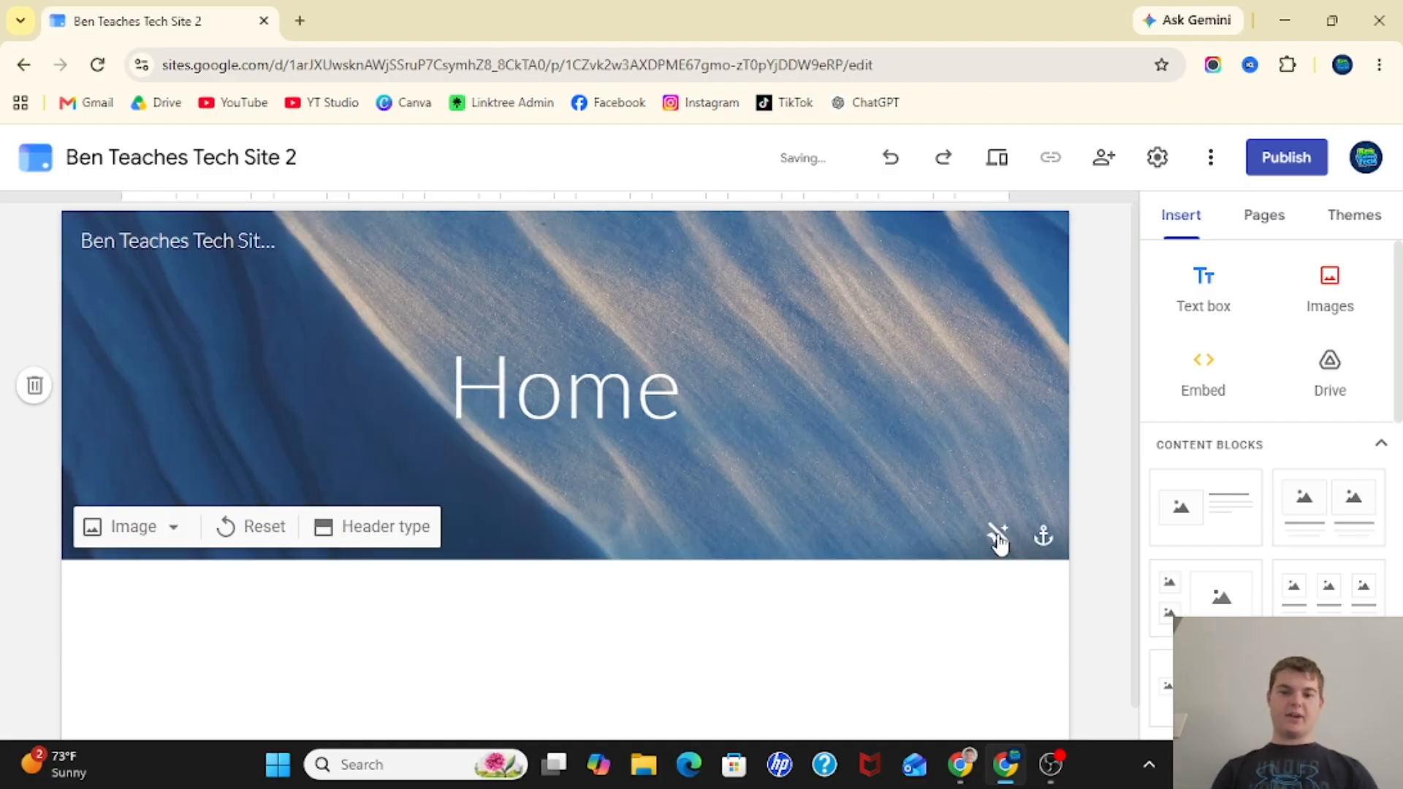
pyautogui.click(998, 538)
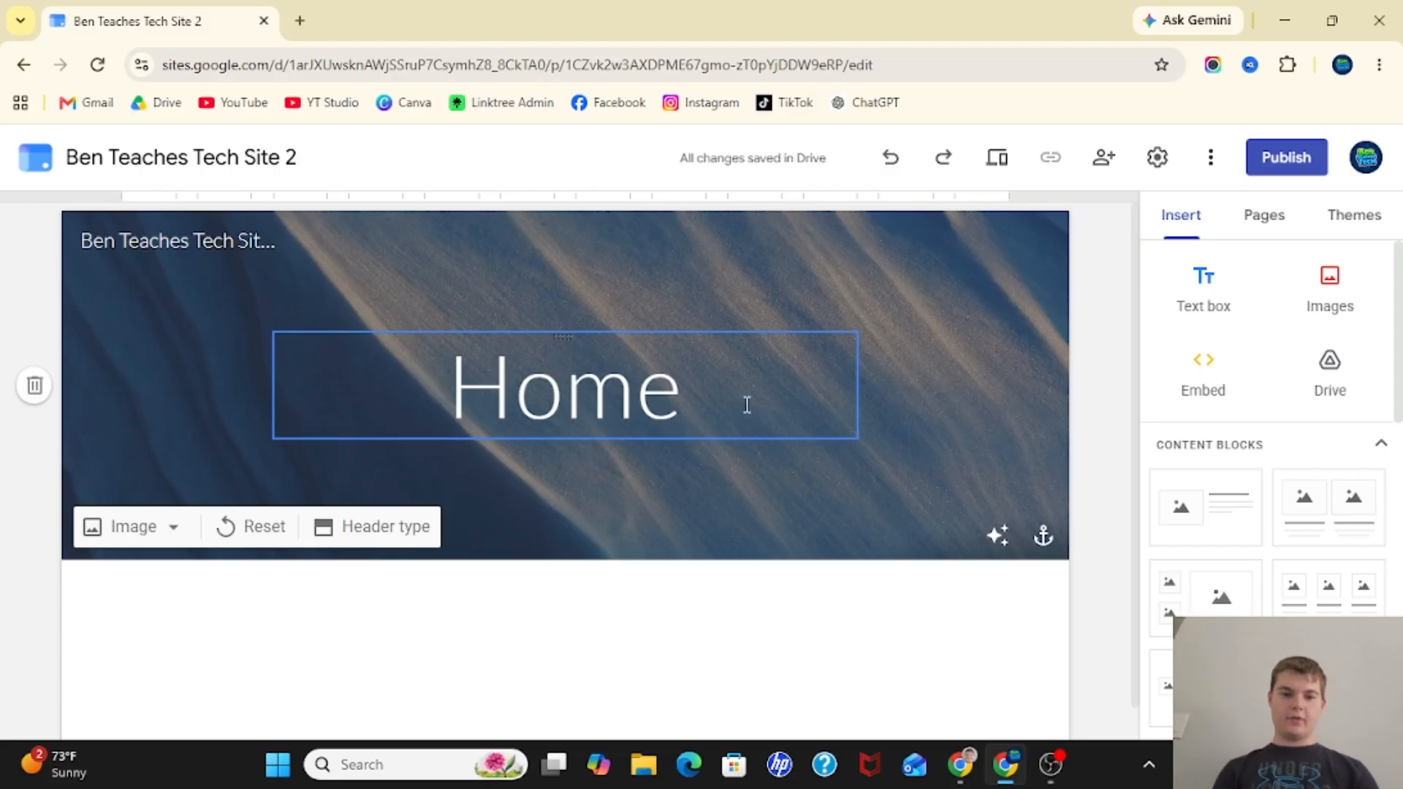
pyautogui.click(998, 538)
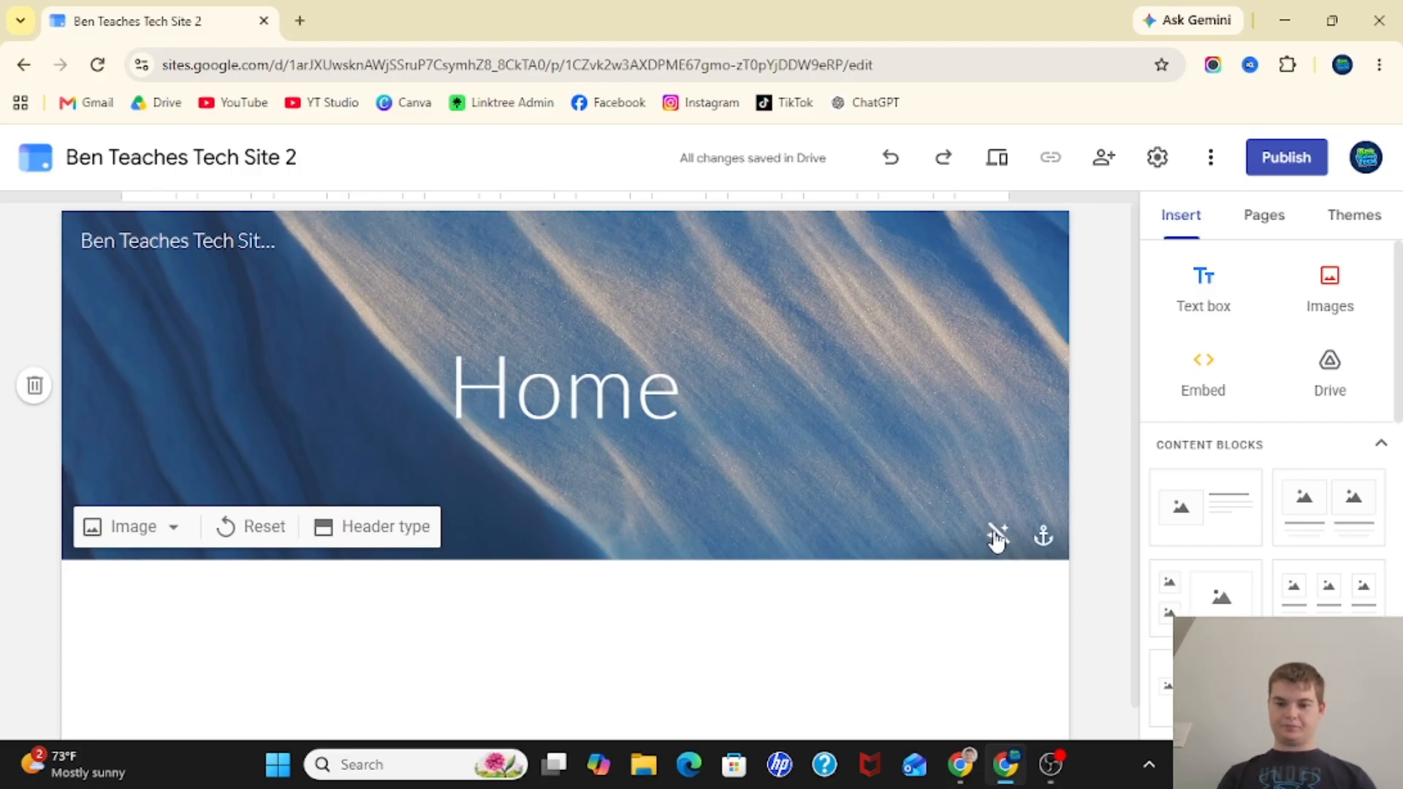
pyautogui.click(998, 538)
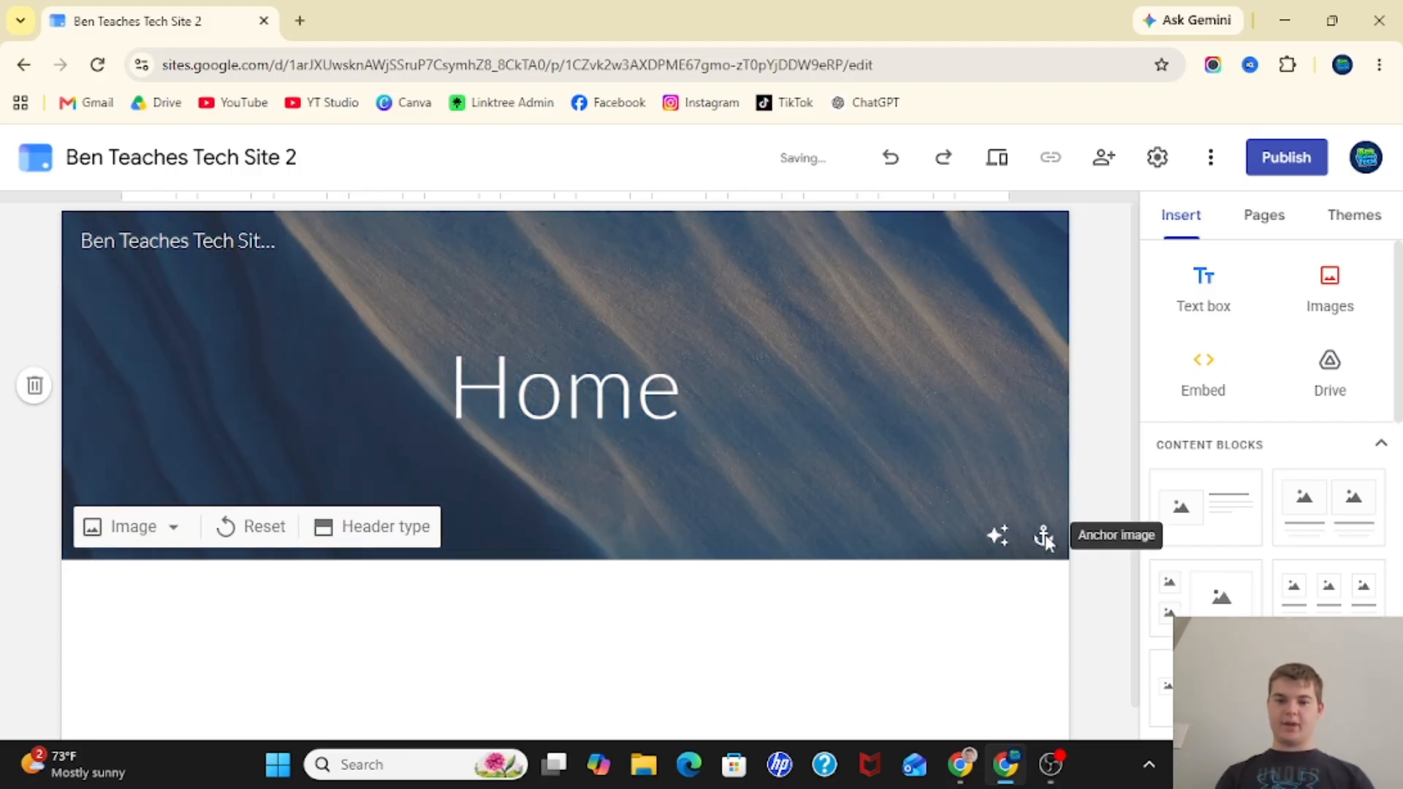
# Try several edge and corner anchor positions for the header image and return the anchor to the center
pyautogui.click(1043, 537)
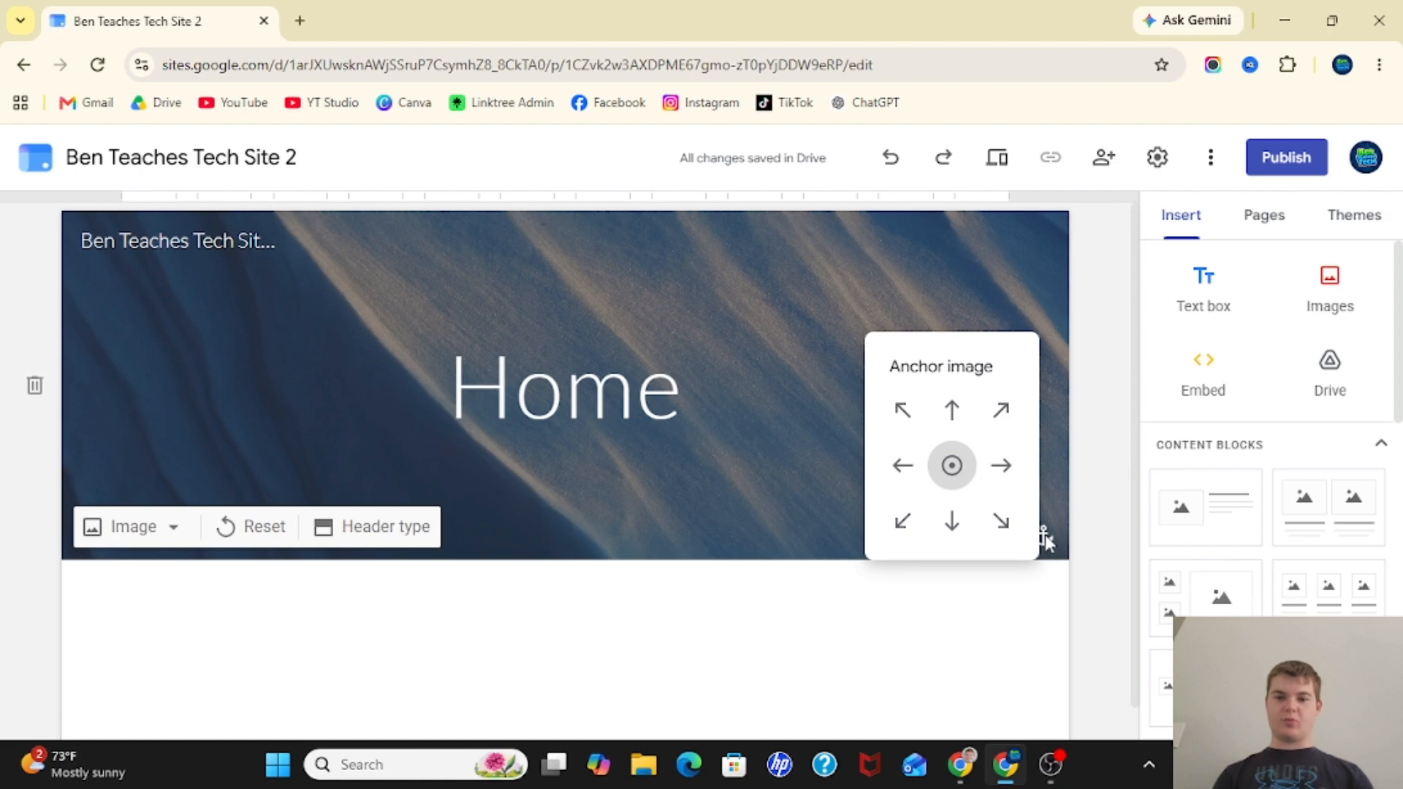
pyautogui.click(952, 467)
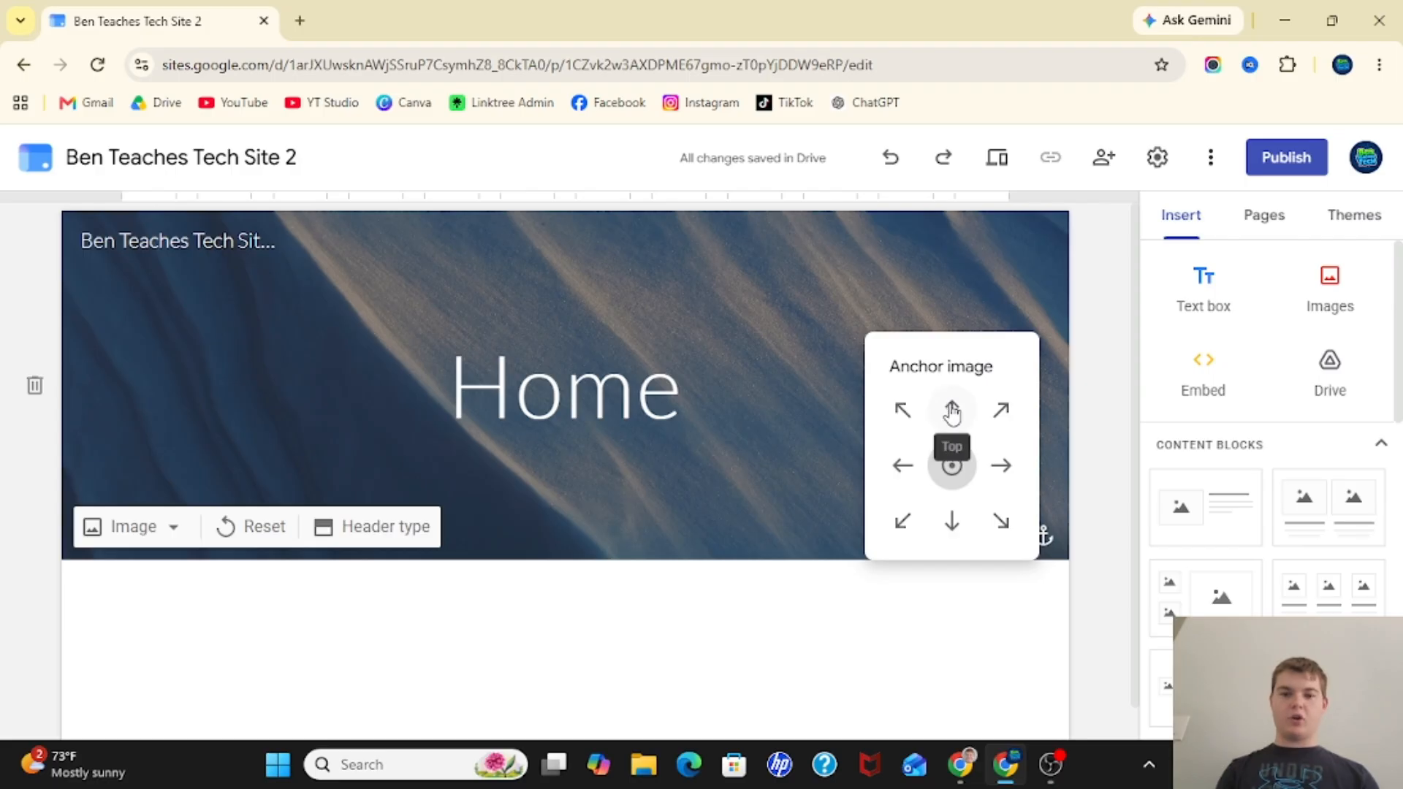
pyautogui.click(952, 409)
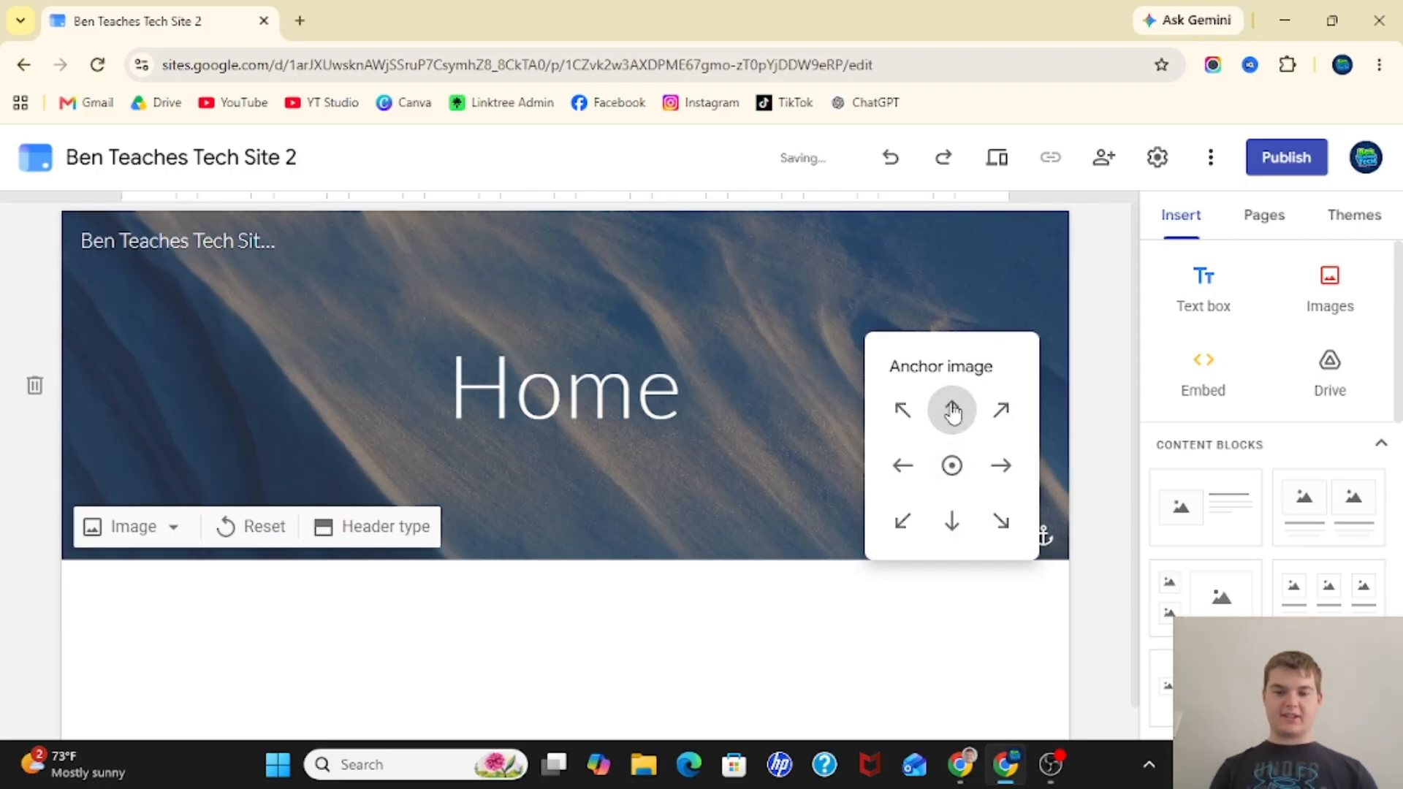
pyautogui.click(952, 523)
pyautogui.click(903, 466)
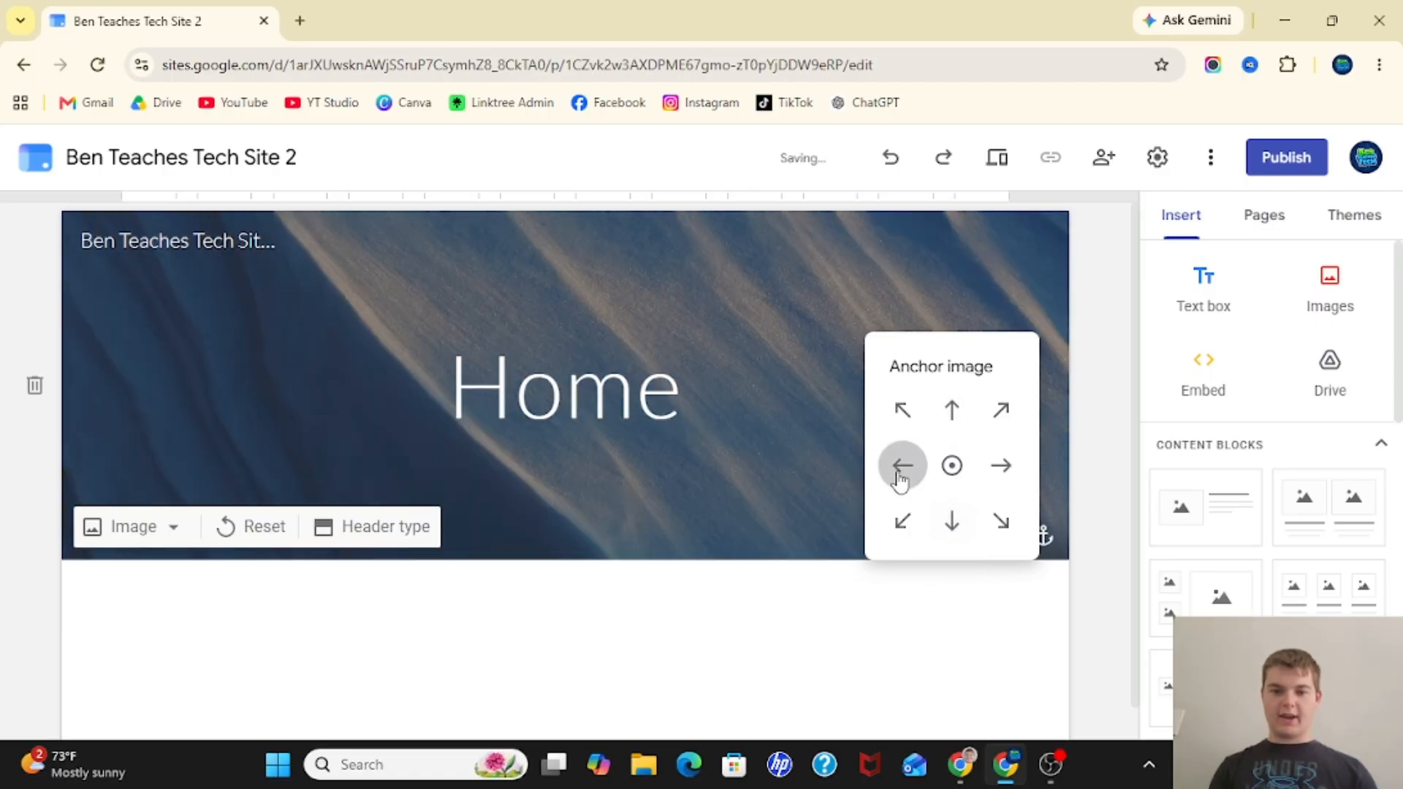
pyautogui.click(1001, 468)
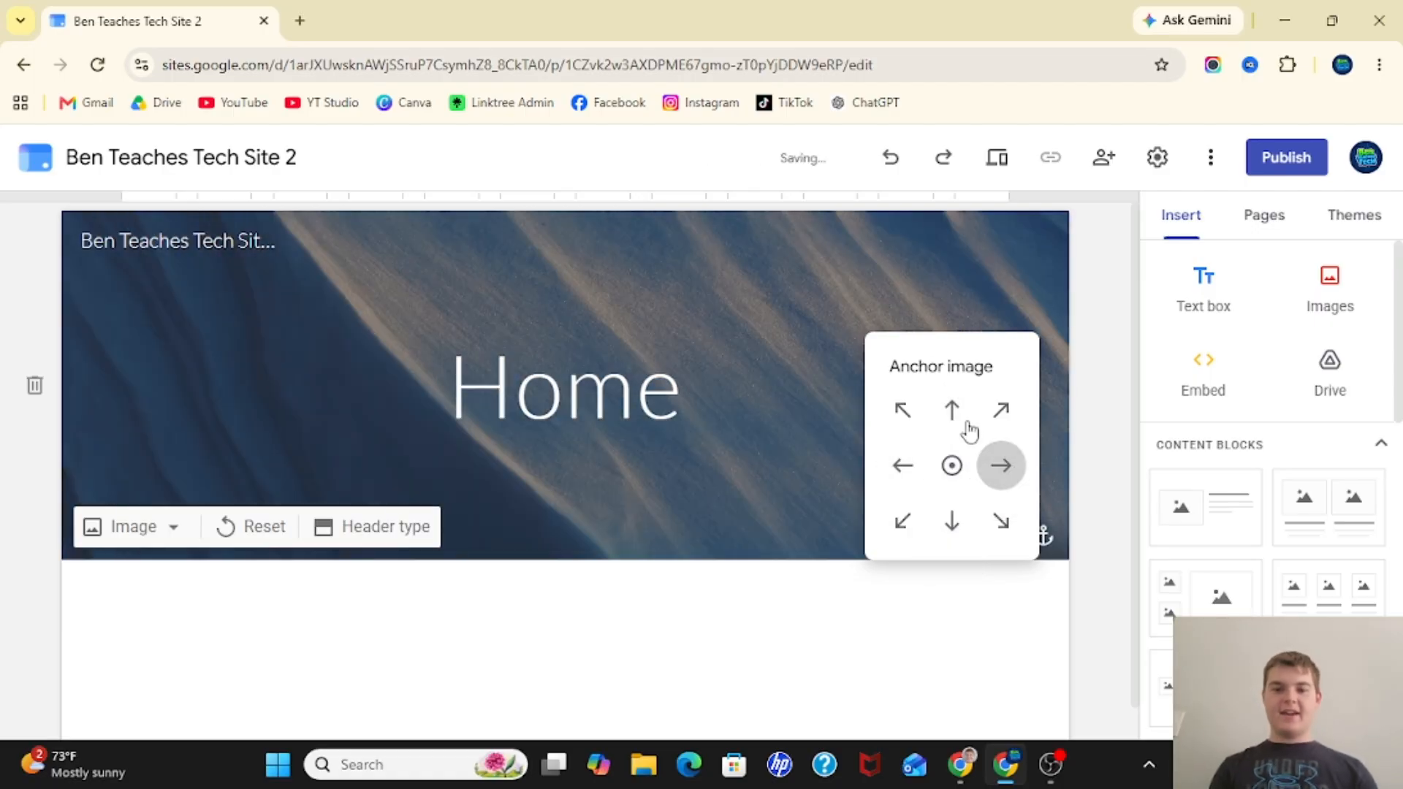
pyautogui.click(999, 410)
pyautogui.click(902, 409)
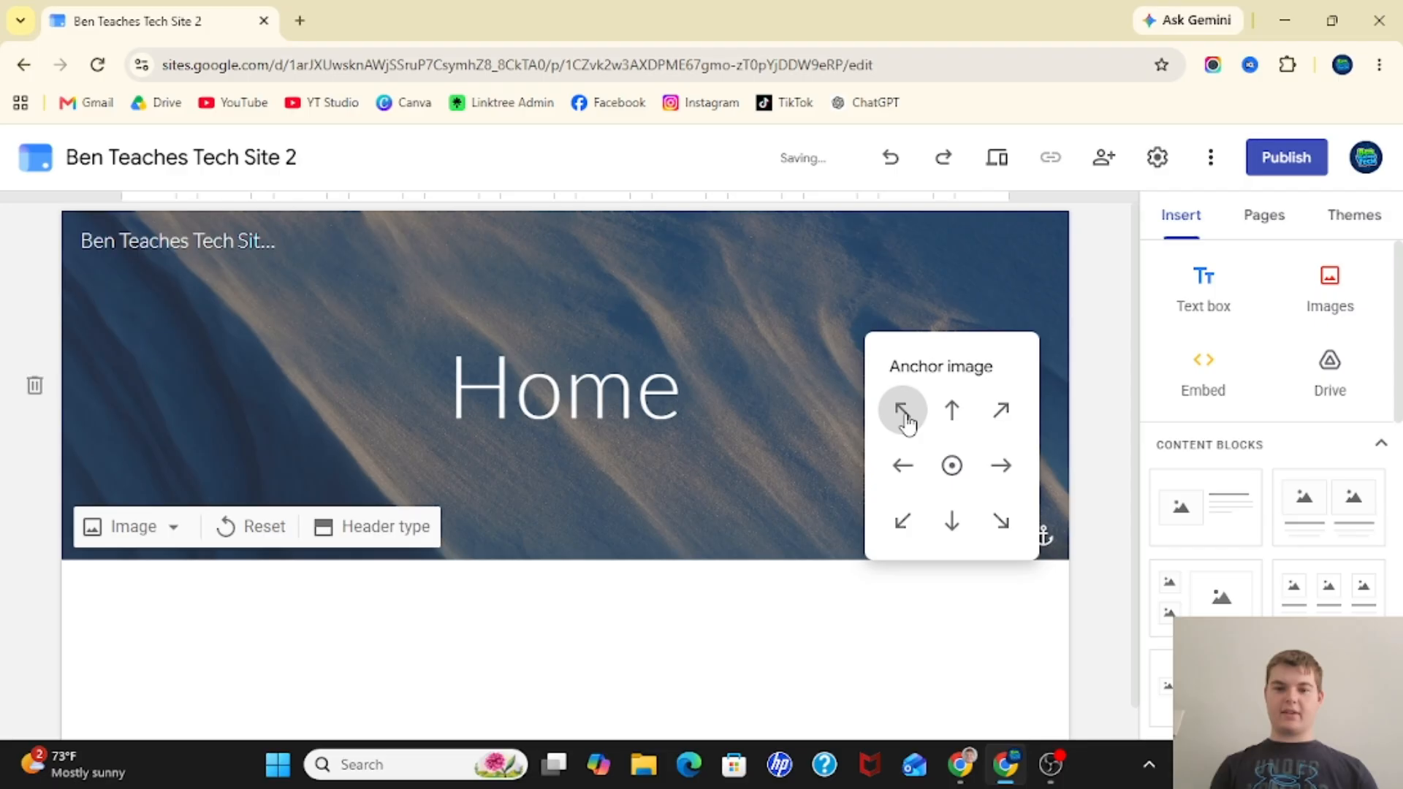
pyautogui.click(903, 519)
pyautogui.click(952, 520)
pyautogui.click(951, 467)
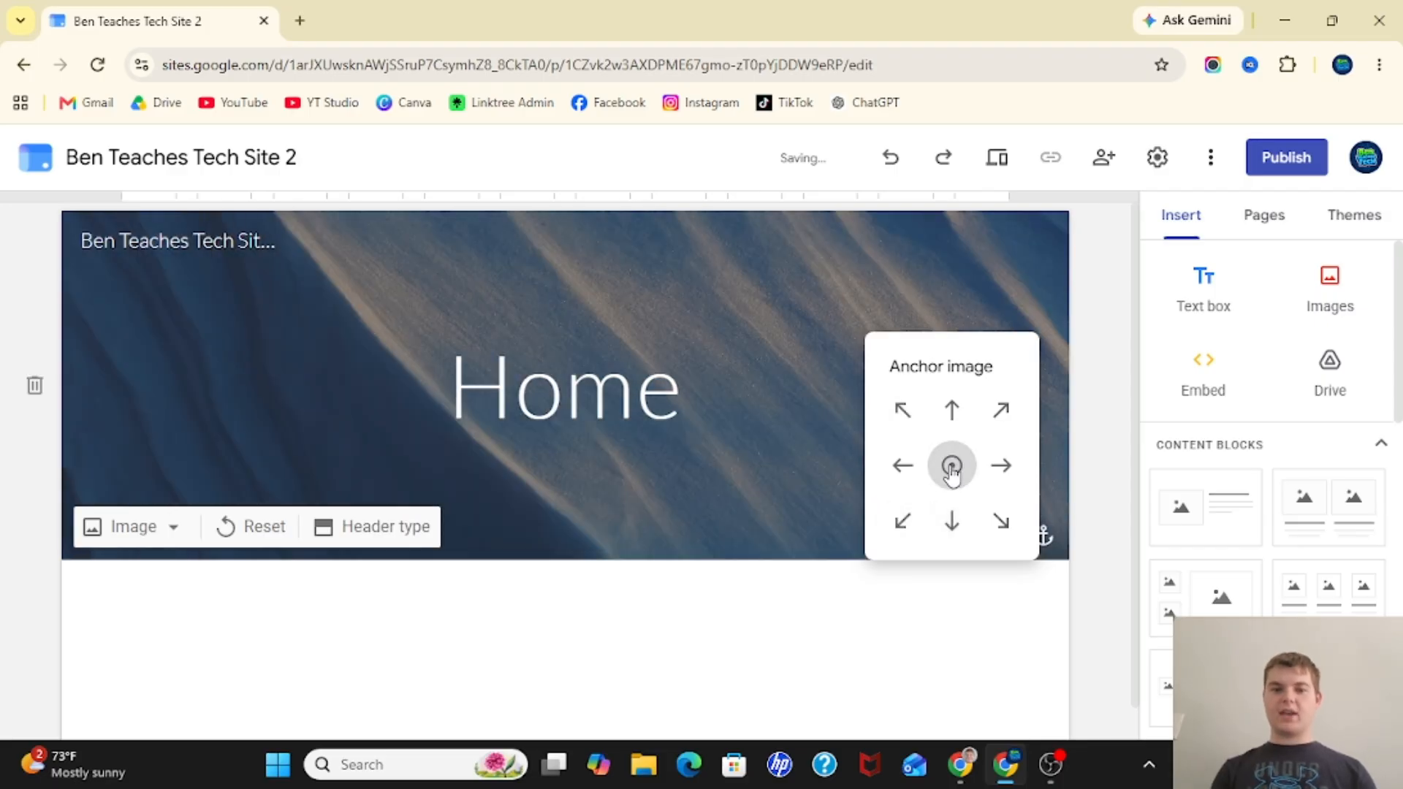
pyautogui.click(758, 508)
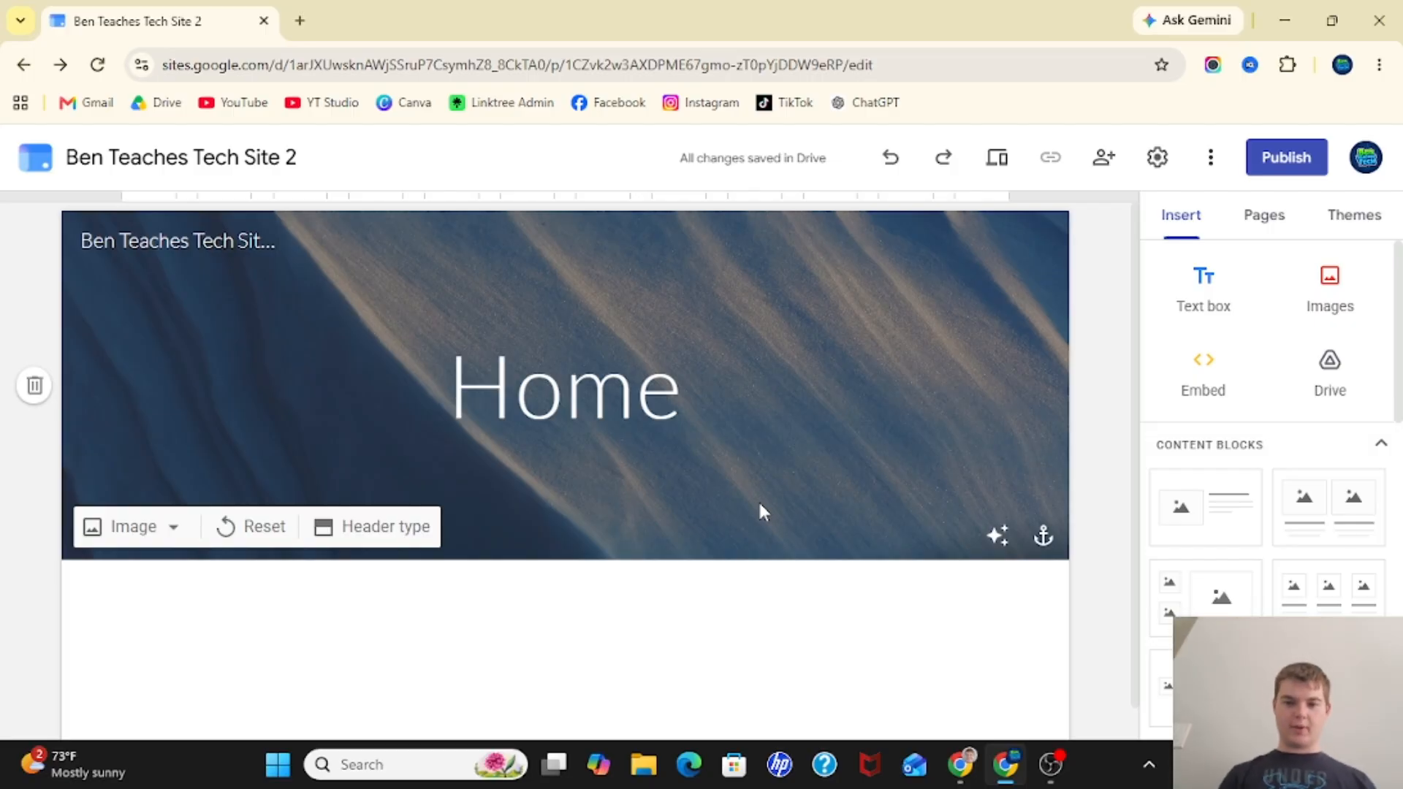
# Insert a text box below the header and fill it with a line of random filler letters
pyautogui.scroll(-1, 759, 506)
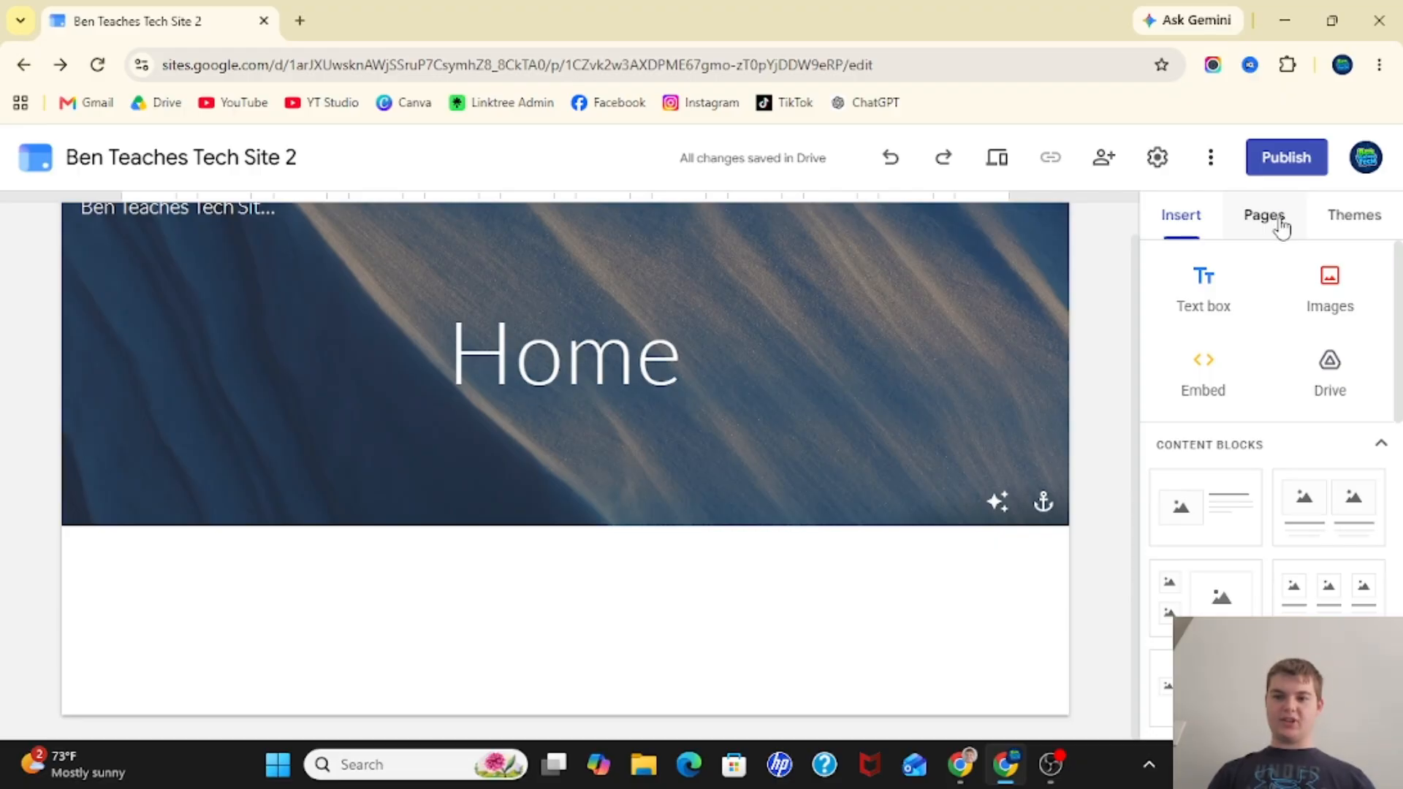
pyautogui.click(1179, 223)
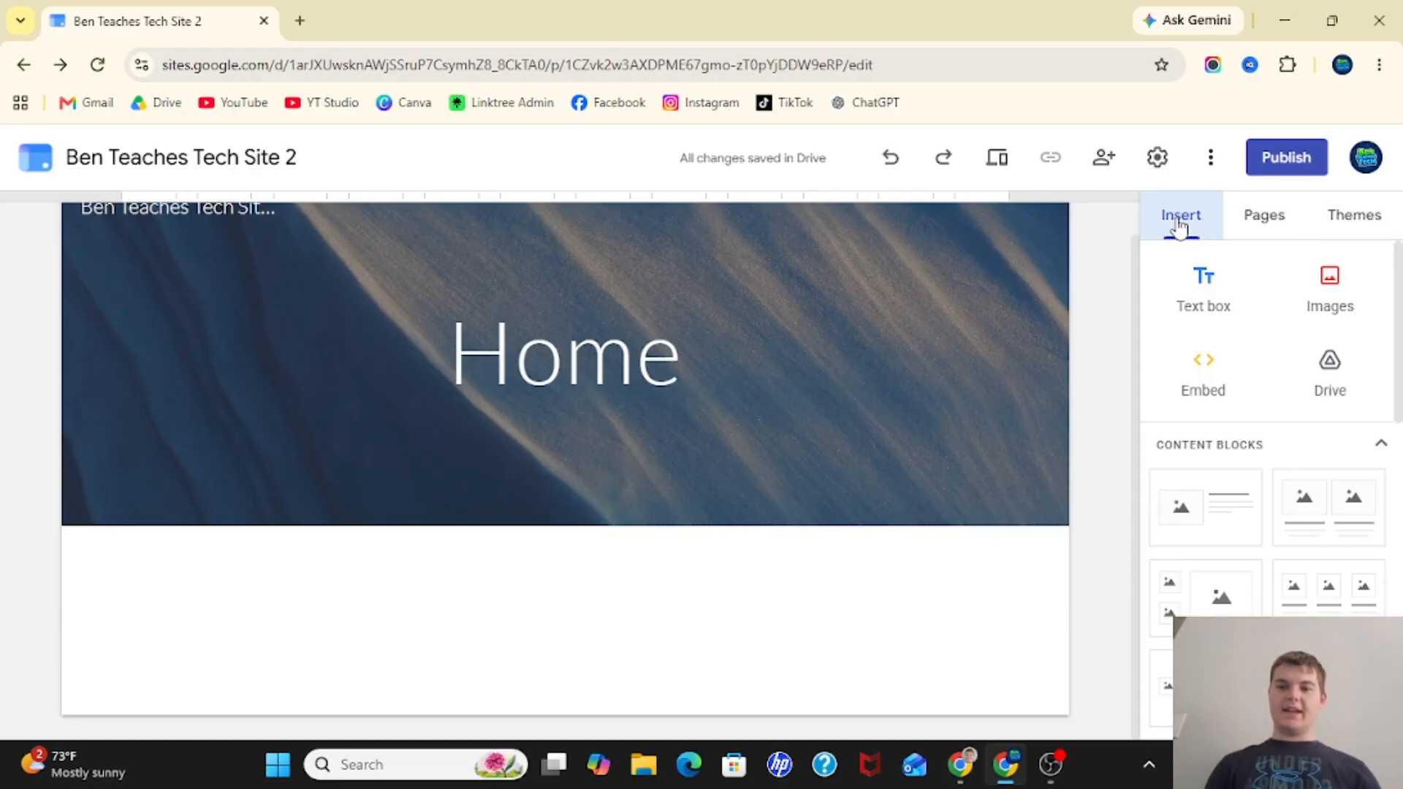
pyautogui.click(1240, 305)
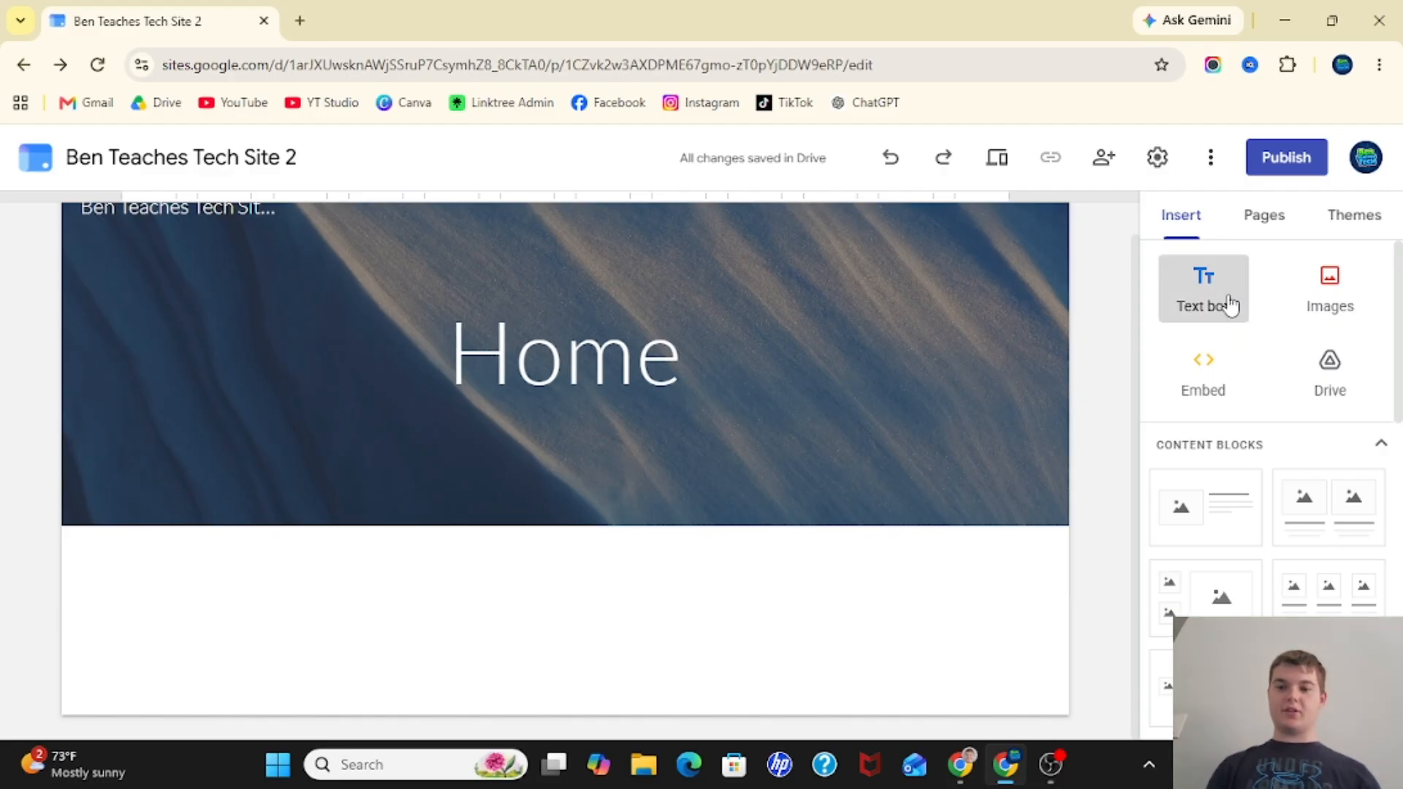
pyautogui.click(1204, 286)
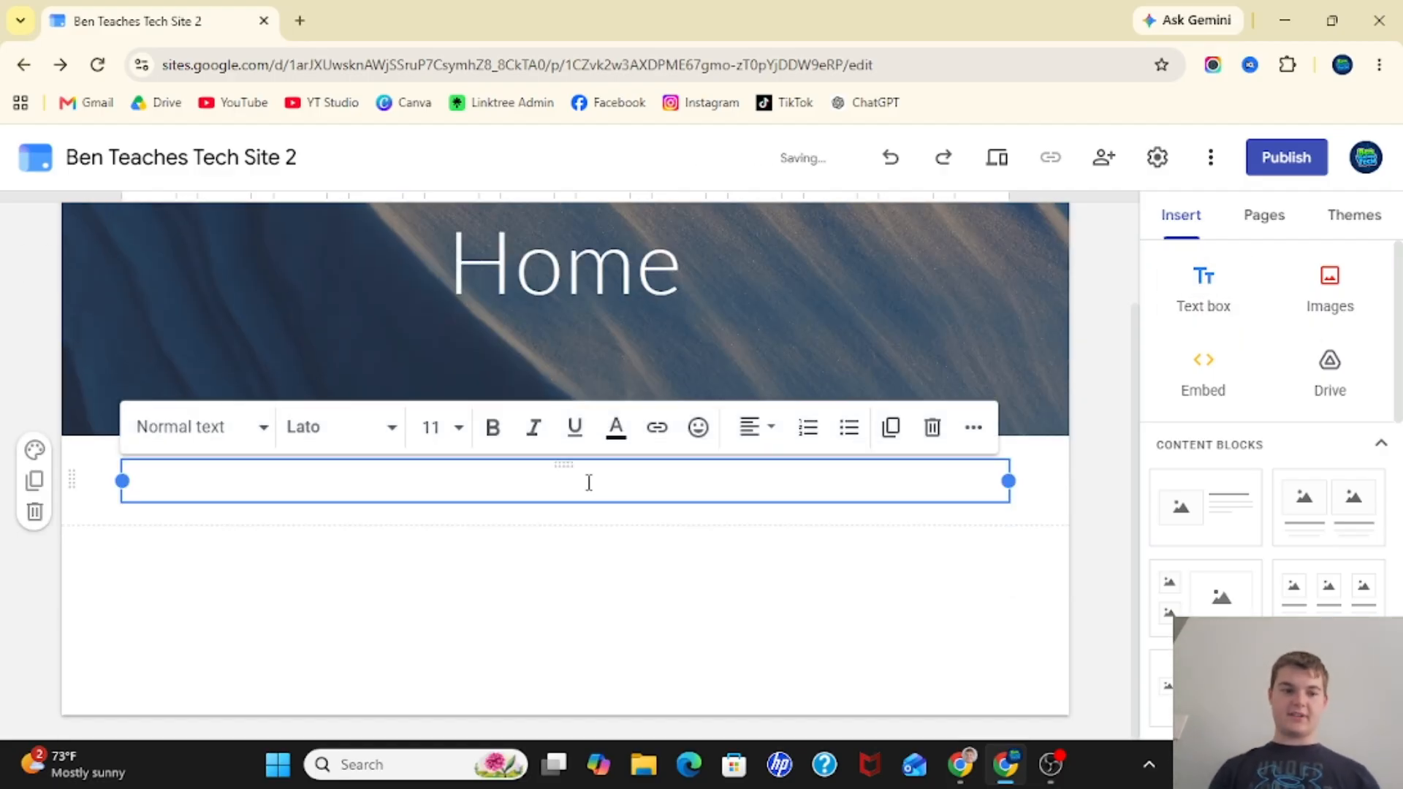
pyautogui.write('kjdkdfjfhlkdfjhldkjfhlkfjhlfskjhfskjfhdkjdfhsdfkjshfkjhfdj')
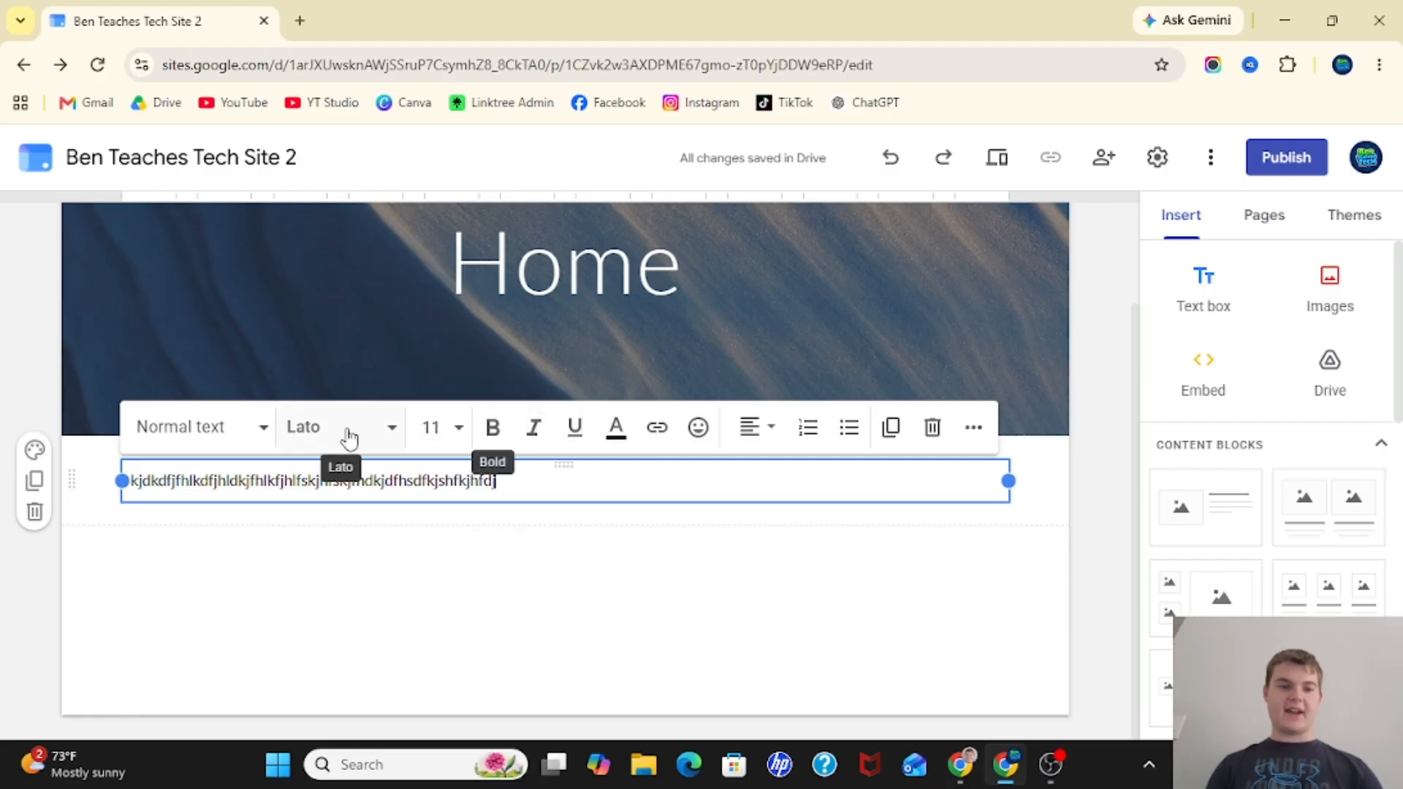
# Center the filler text within its text box
pyautogui.click(307, 435)
pyautogui.click(304, 435)
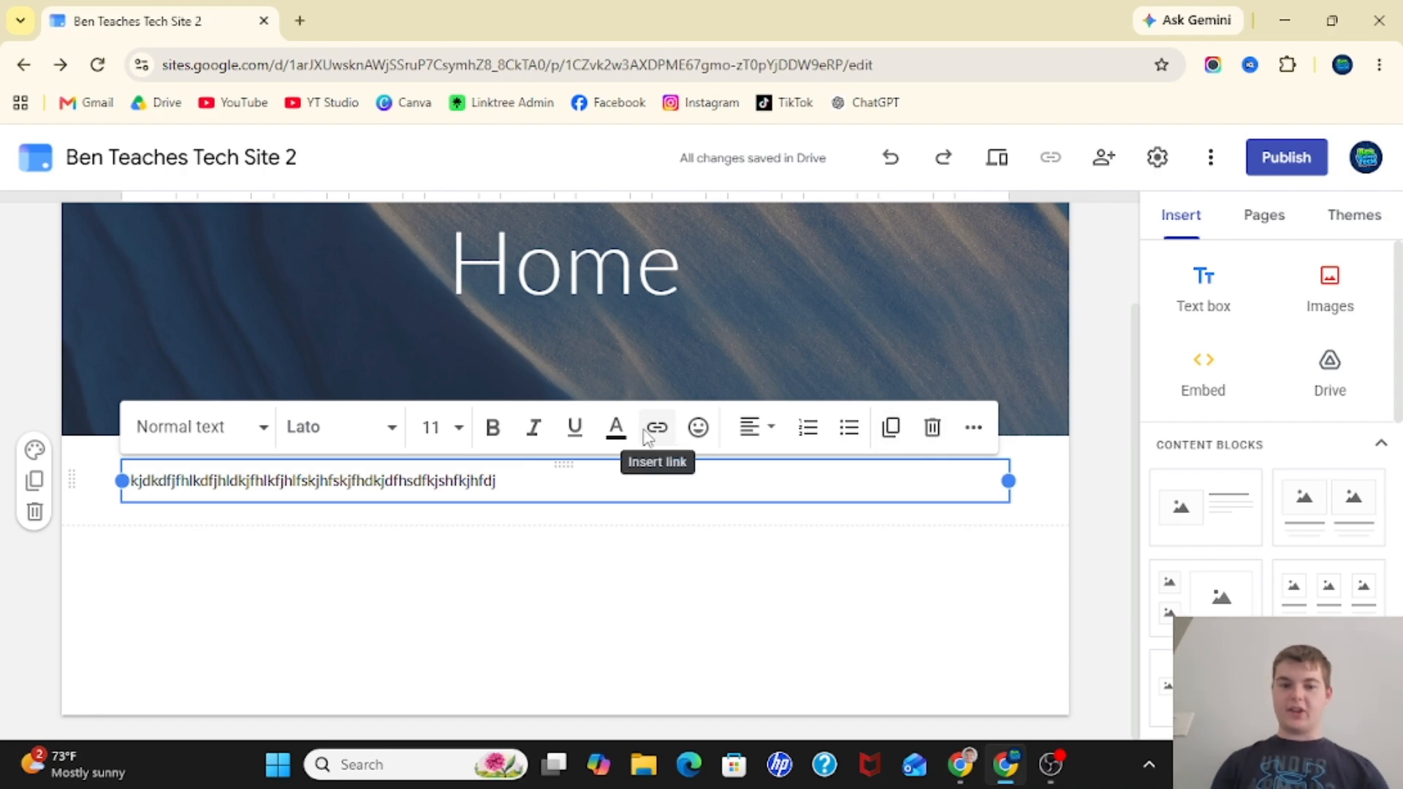
pyautogui.click(754, 428)
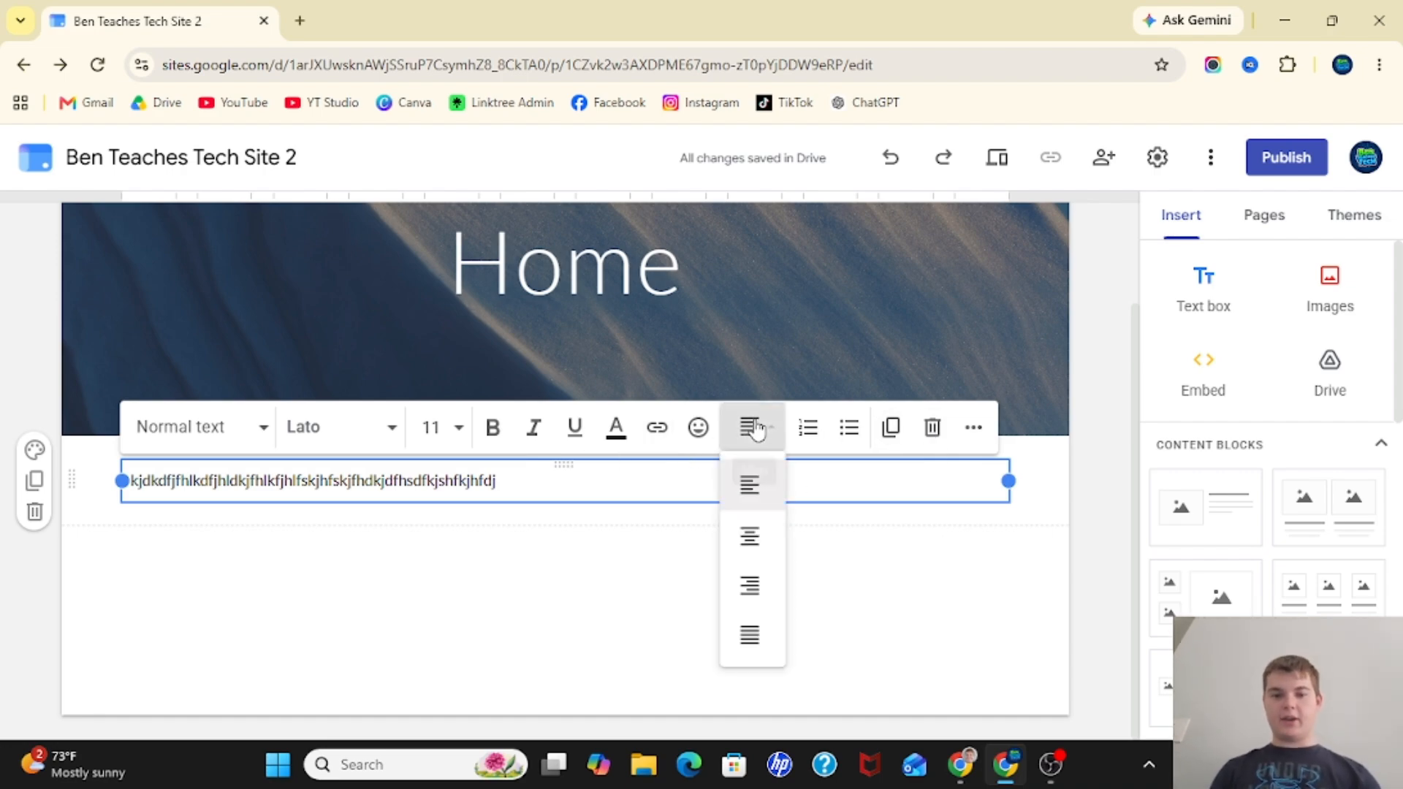
pyautogui.click(749, 537)
pyautogui.click(763, 431)
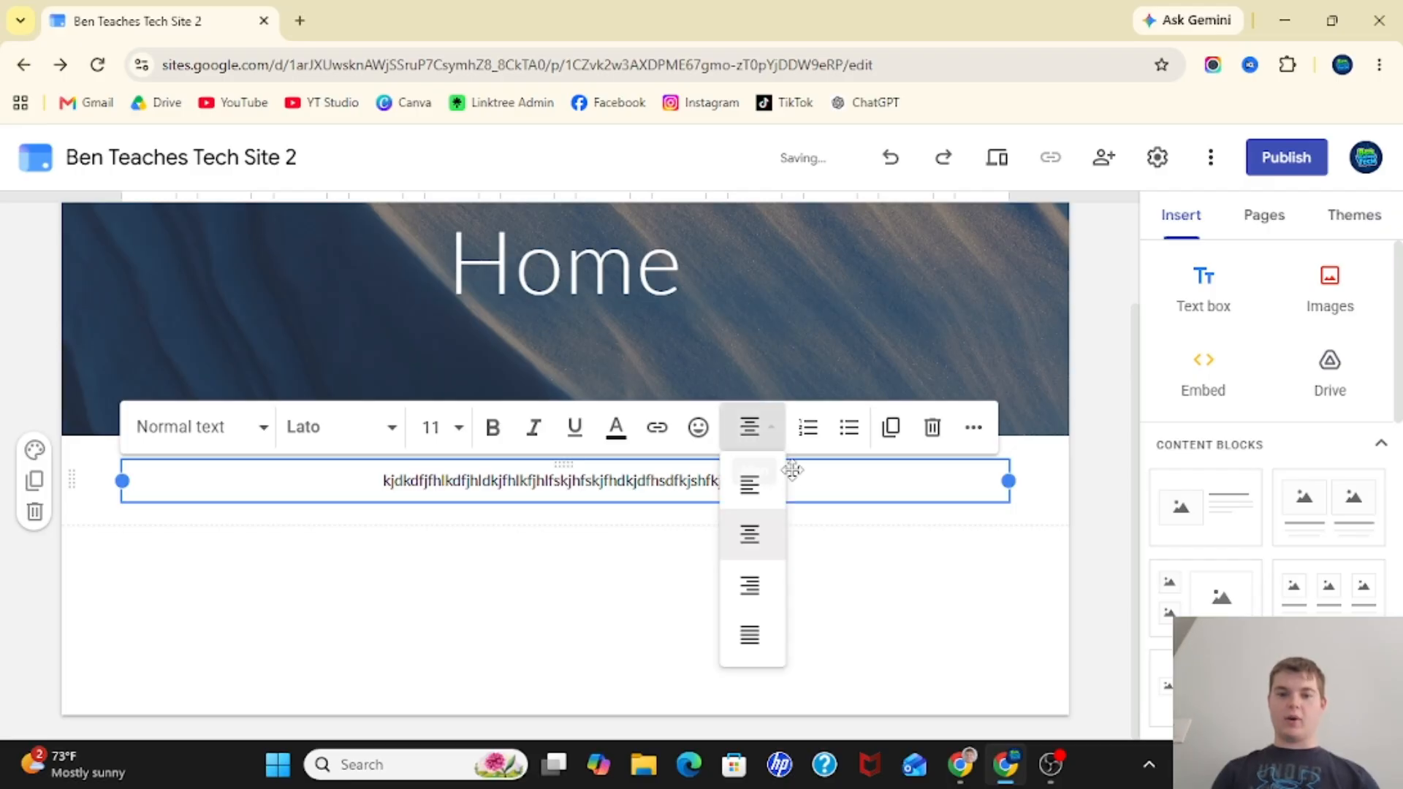
pyautogui.click(822, 490)
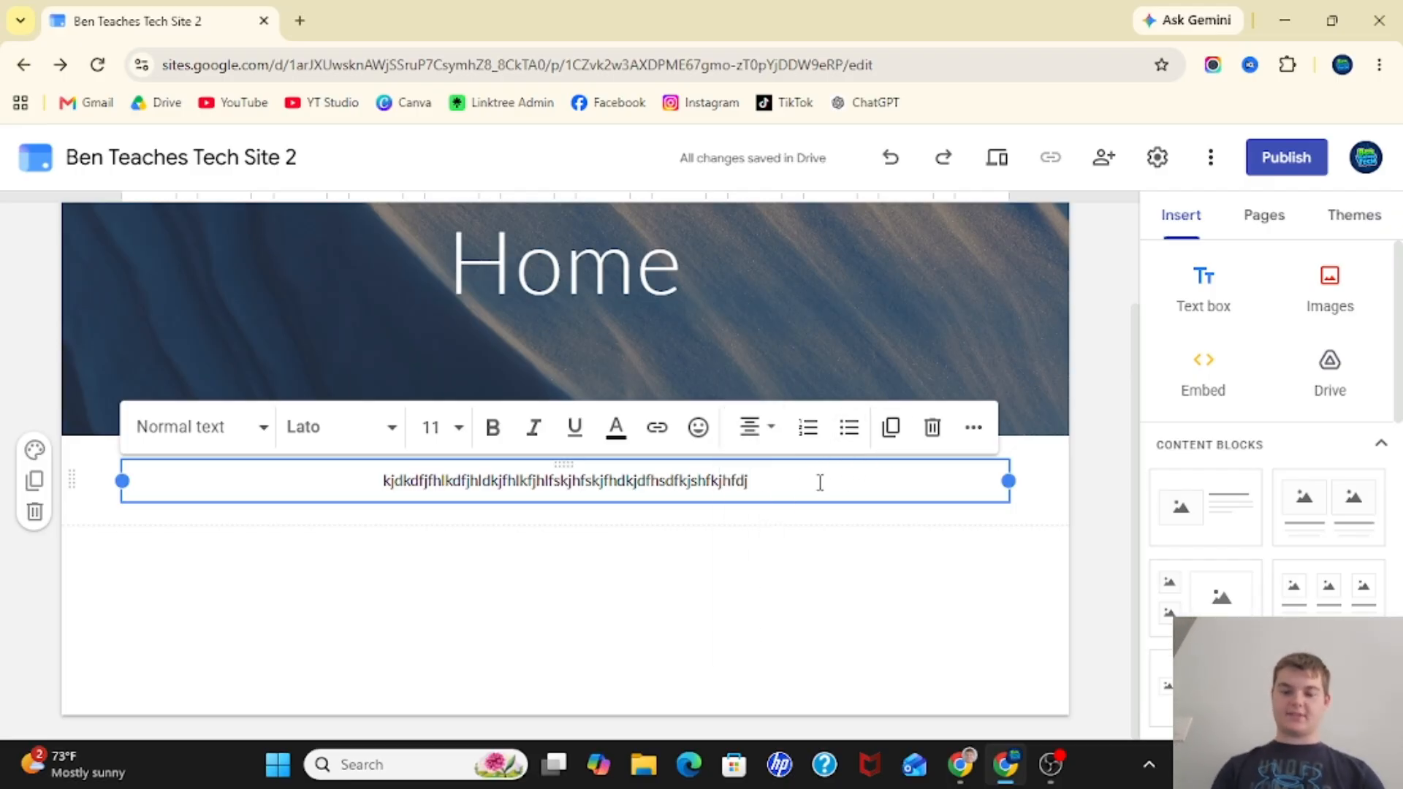
# Try adding blank lines below the filler text and remove them again
pyautogui.press('Return')
pyautogui.press('Return')
pyautogui.press('Return')
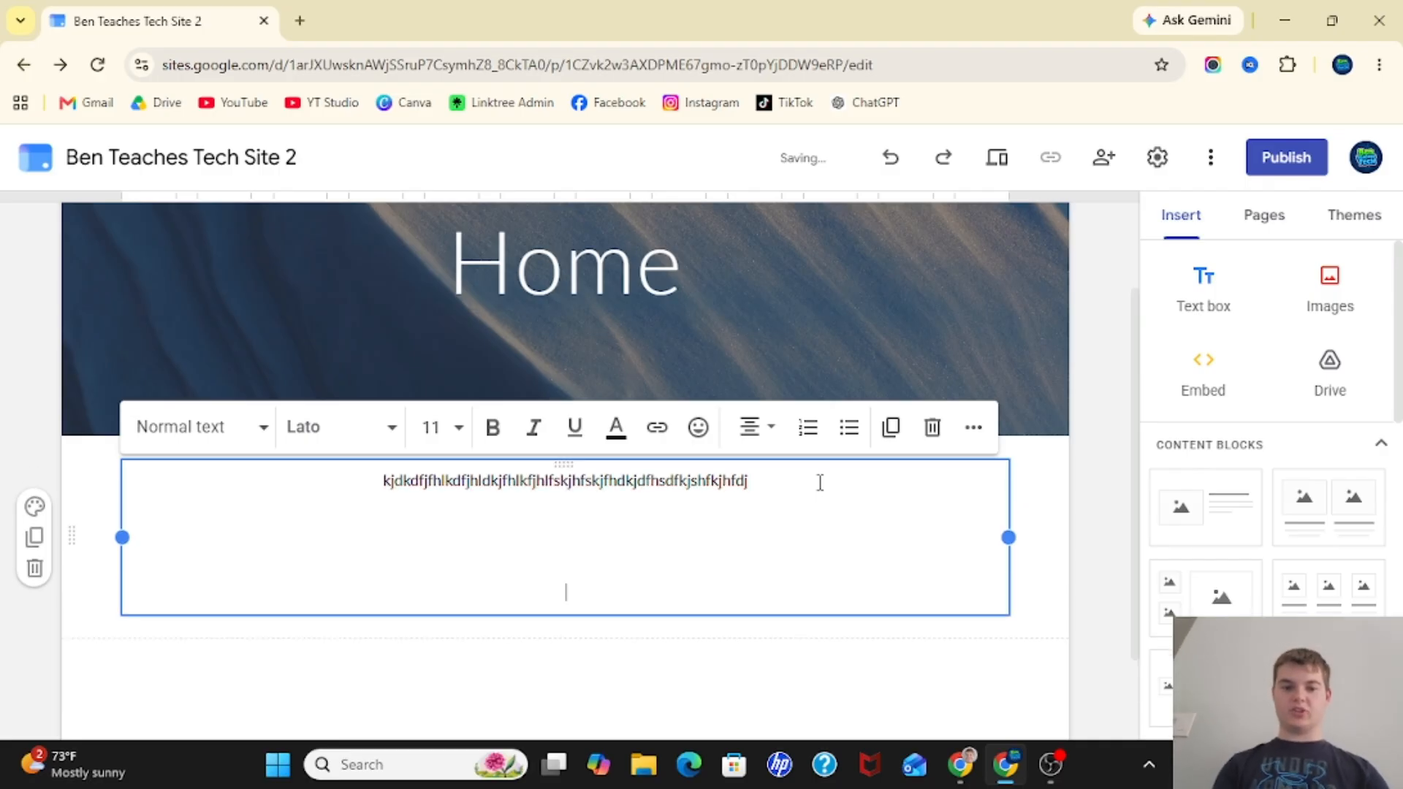
pyautogui.press('BackSpace')
pyautogui.press('BackSpace')
pyautogui.press('BackSpace')
pyautogui.press('BackSpace')
pyautogui.press('Return')
pyautogui.press('Return')
pyautogui.press('BackSpace')
pyautogui.press('BackSpace')
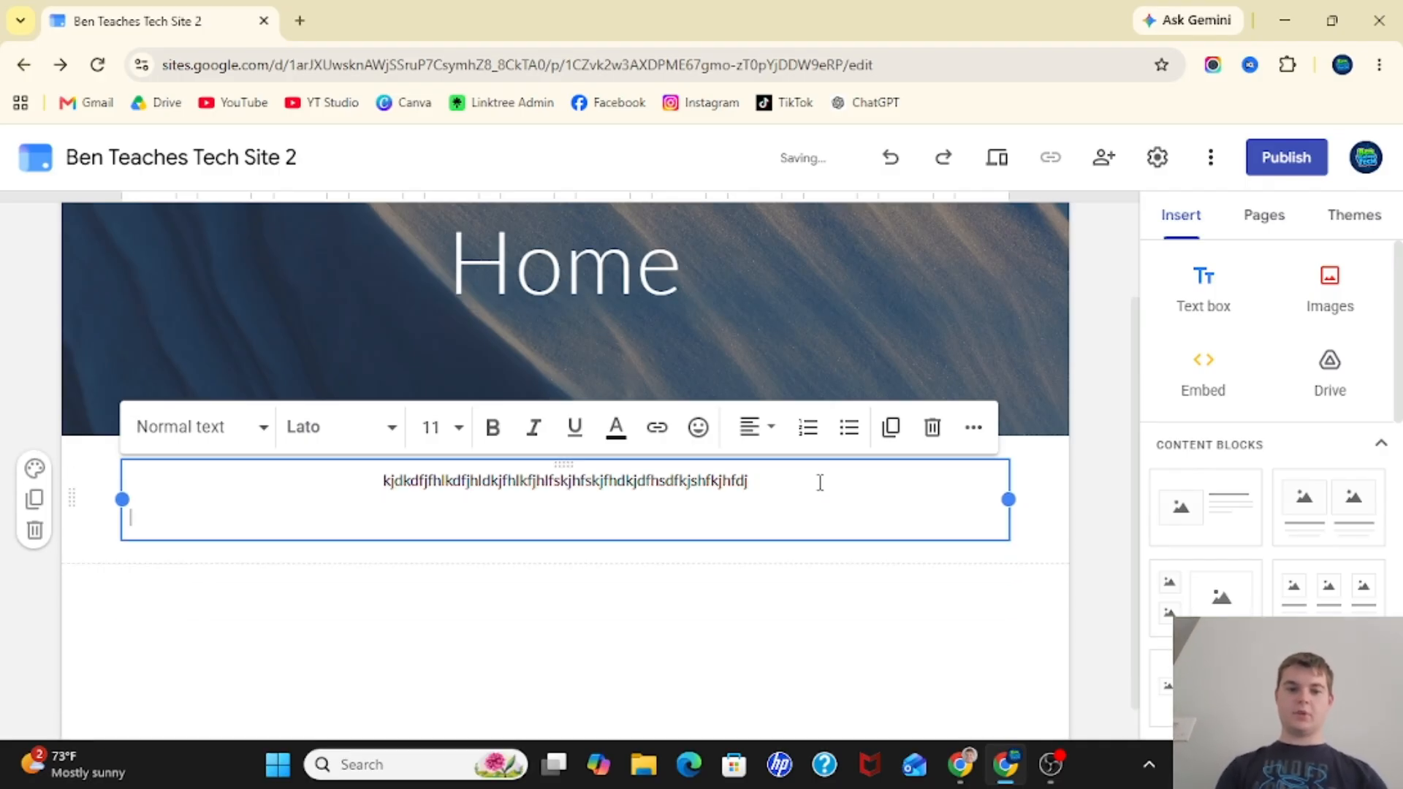
pyautogui.press('BackSpace')
pyautogui.press('Return')
pyautogui.press('Return')
pyautogui.press('BackSpace')
pyautogui.press('BackSpace')
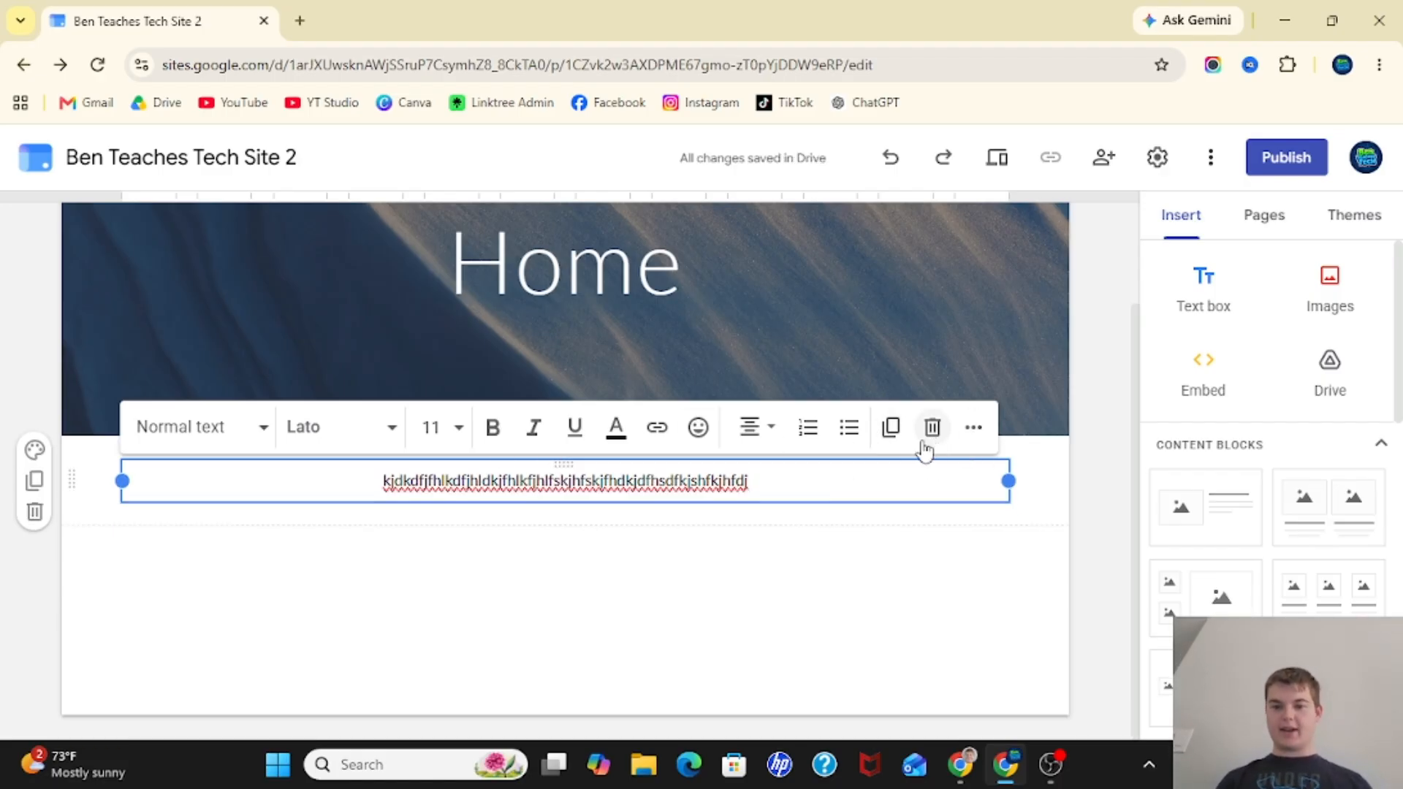
# Delete the filler text box from the page
pyautogui.click(973, 428)
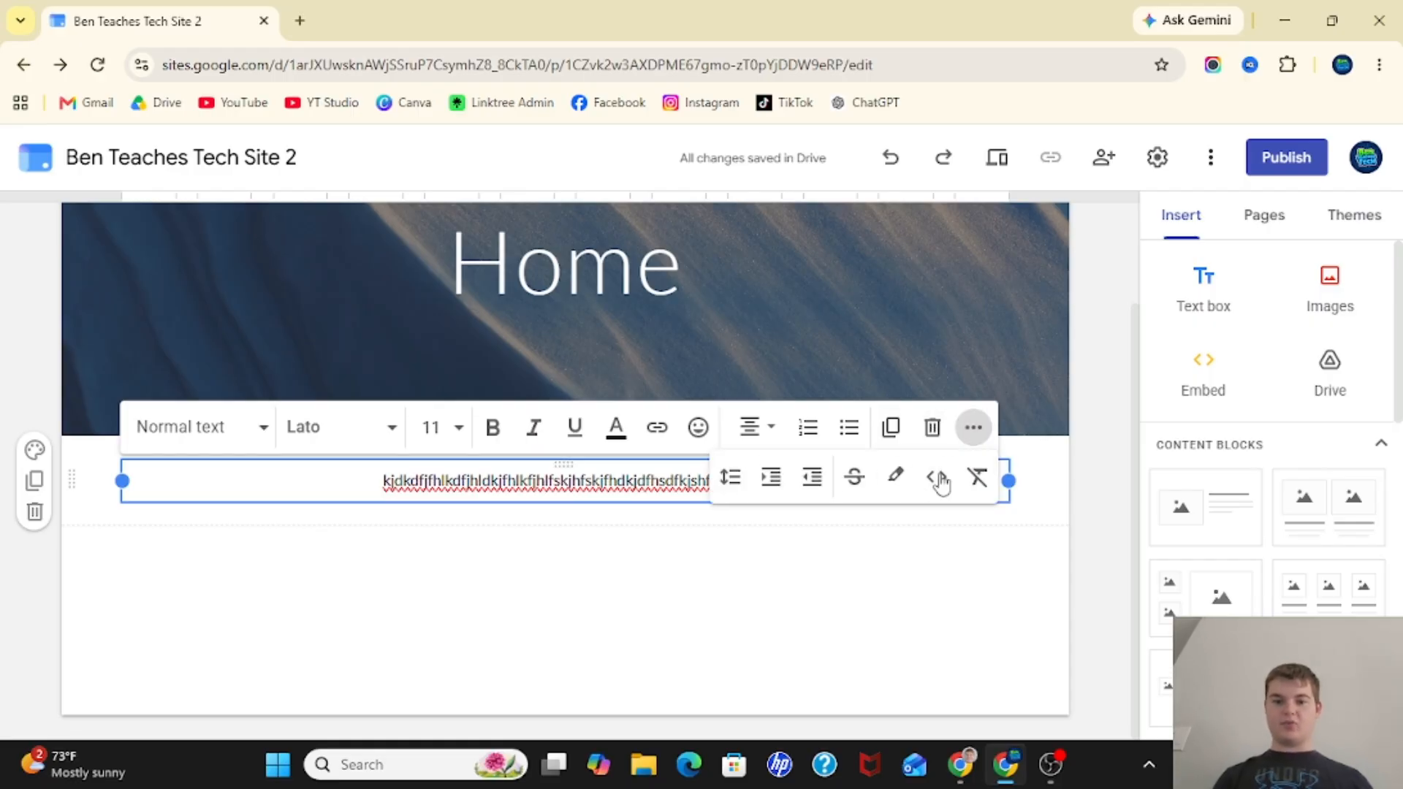
pyautogui.click(933, 430)
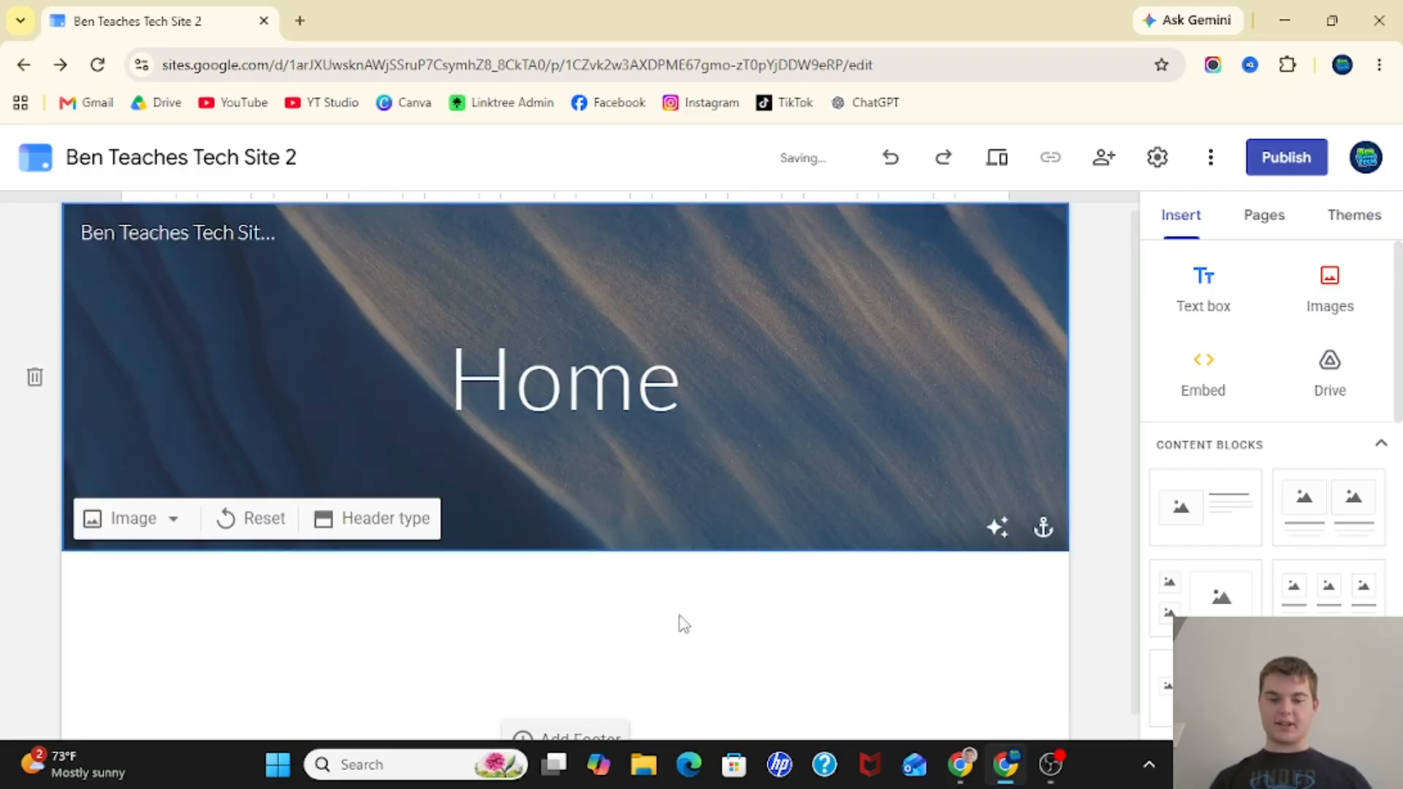
# Insert the YouTube Logo image from Google Drive below the page header
pyautogui.click(1327, 297)
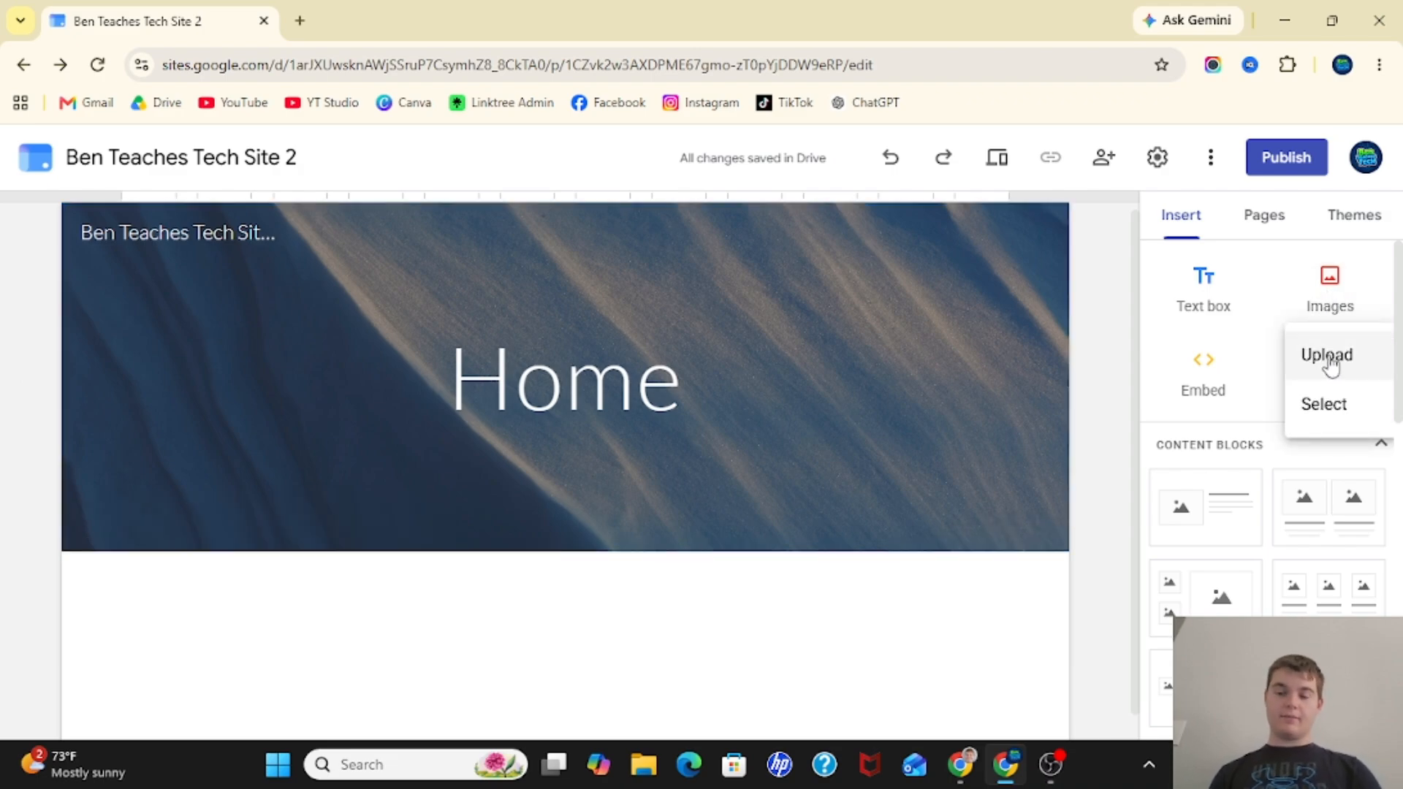
pyautogui.click(1326, 407)
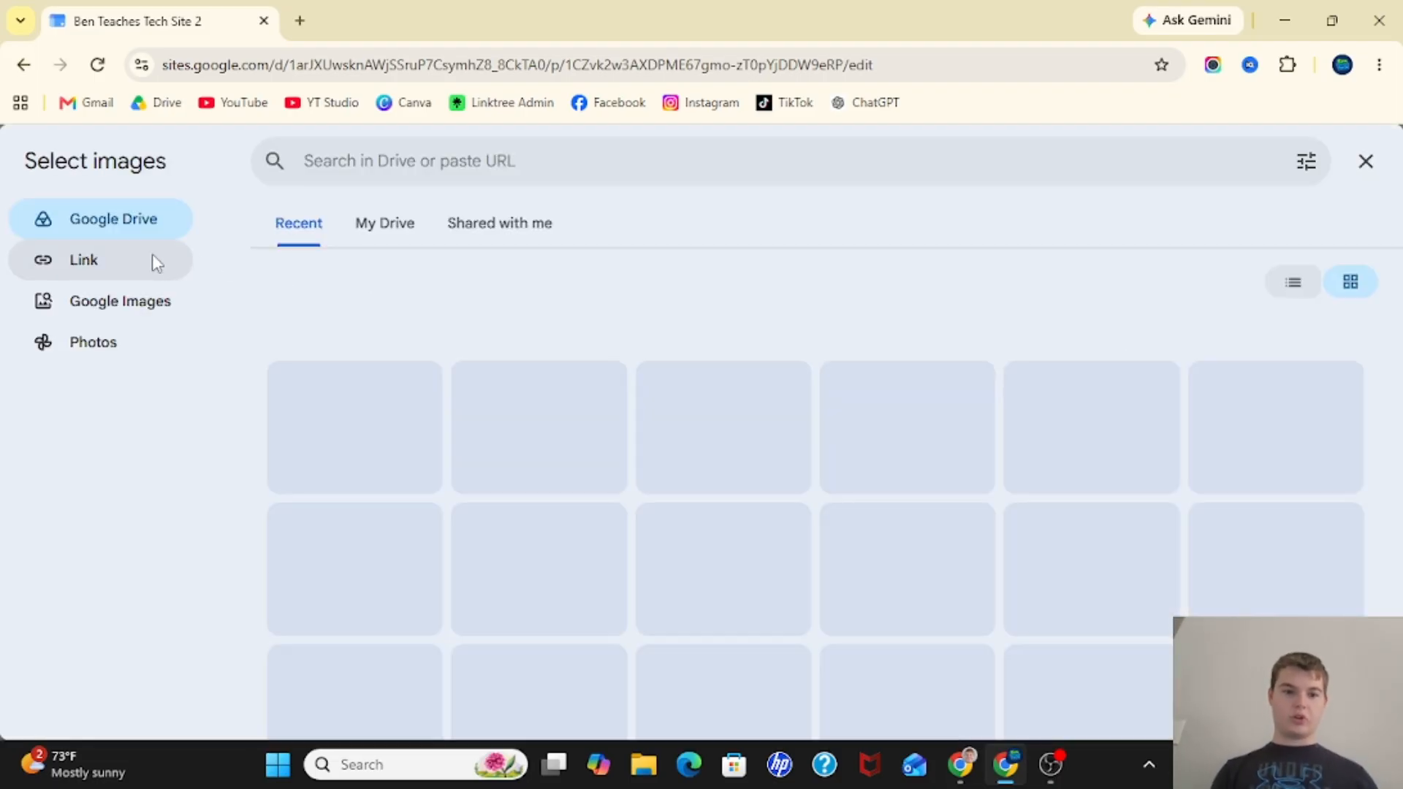
pyautogui.click(154, 261)
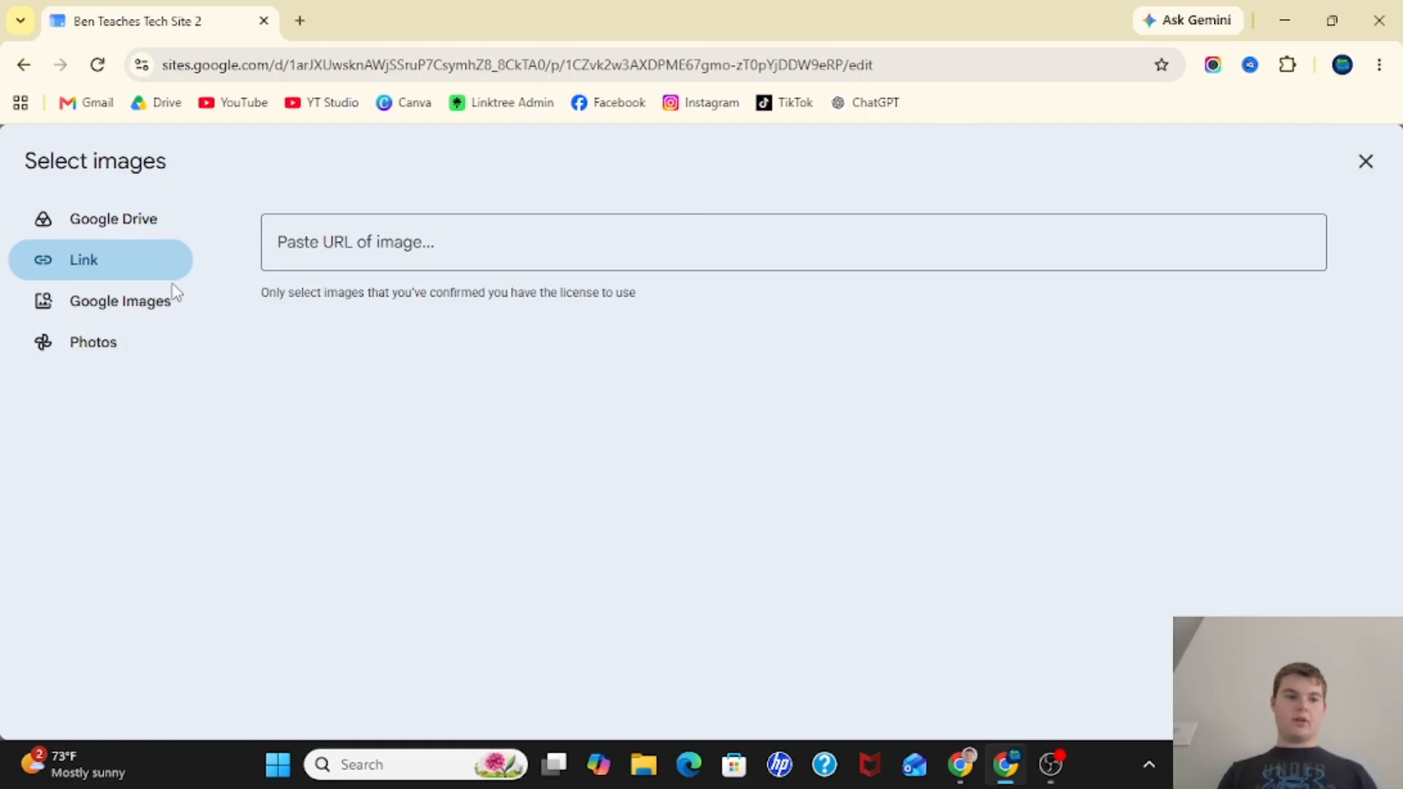
pyautogui.click(117, 225)
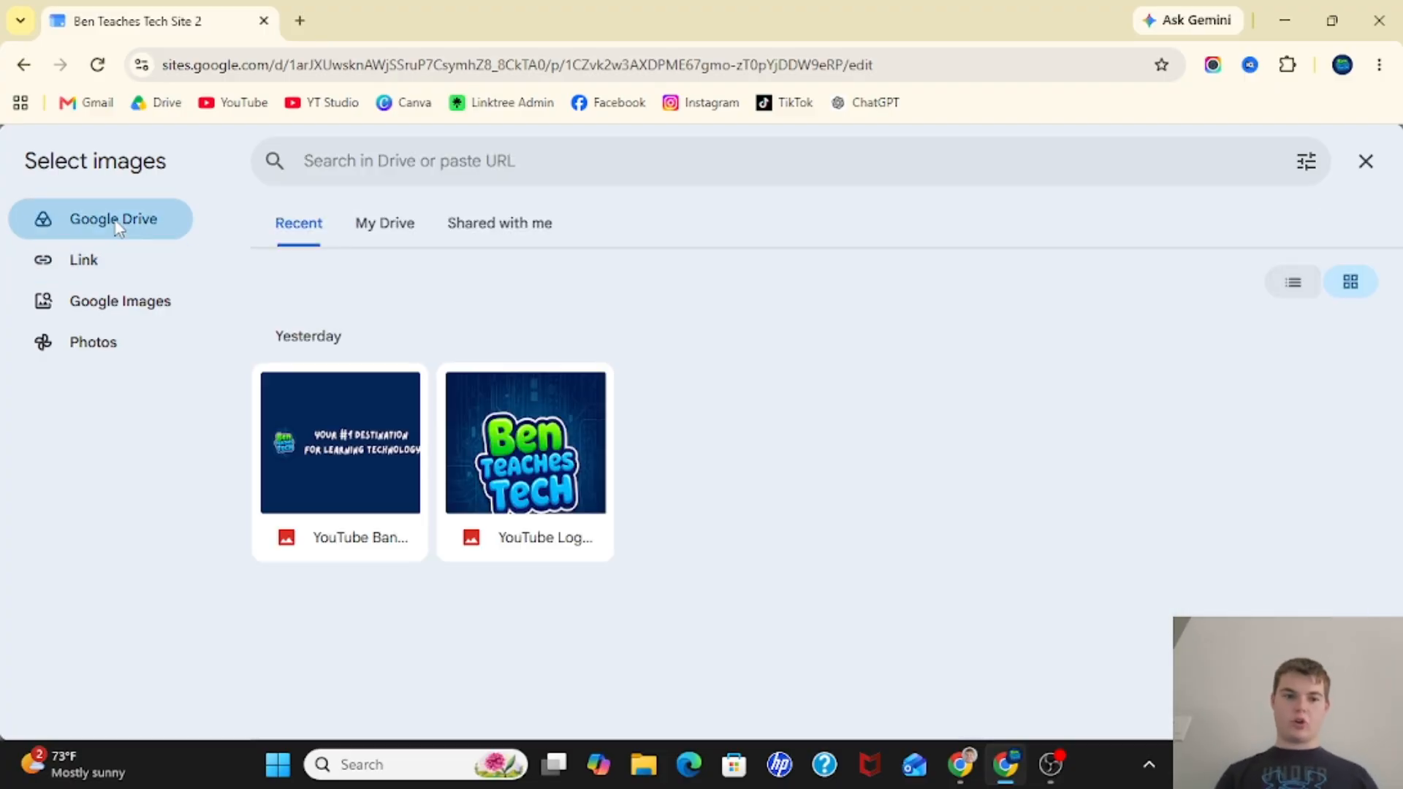
pyautogui.click(504, 466)
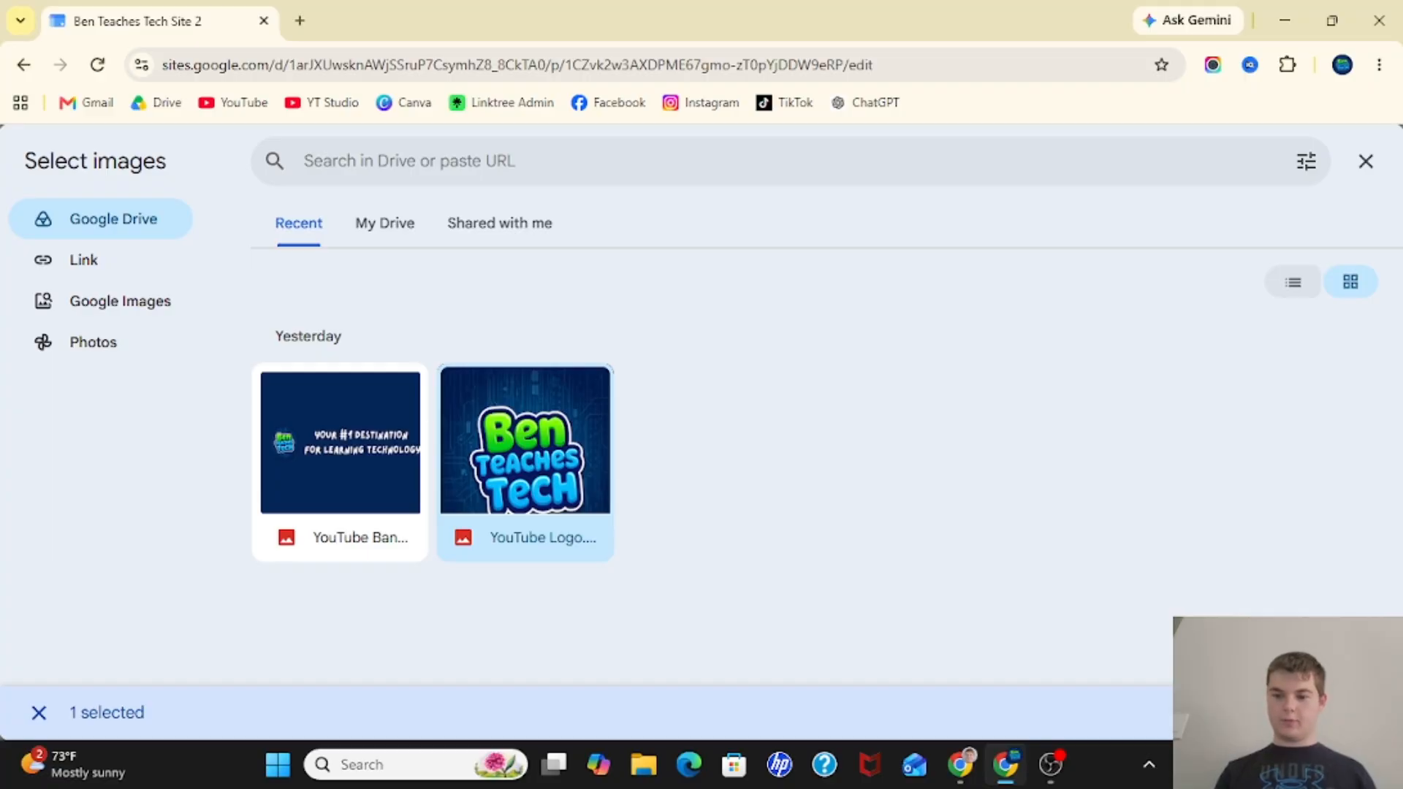
pyautogui.click(1344, 713)
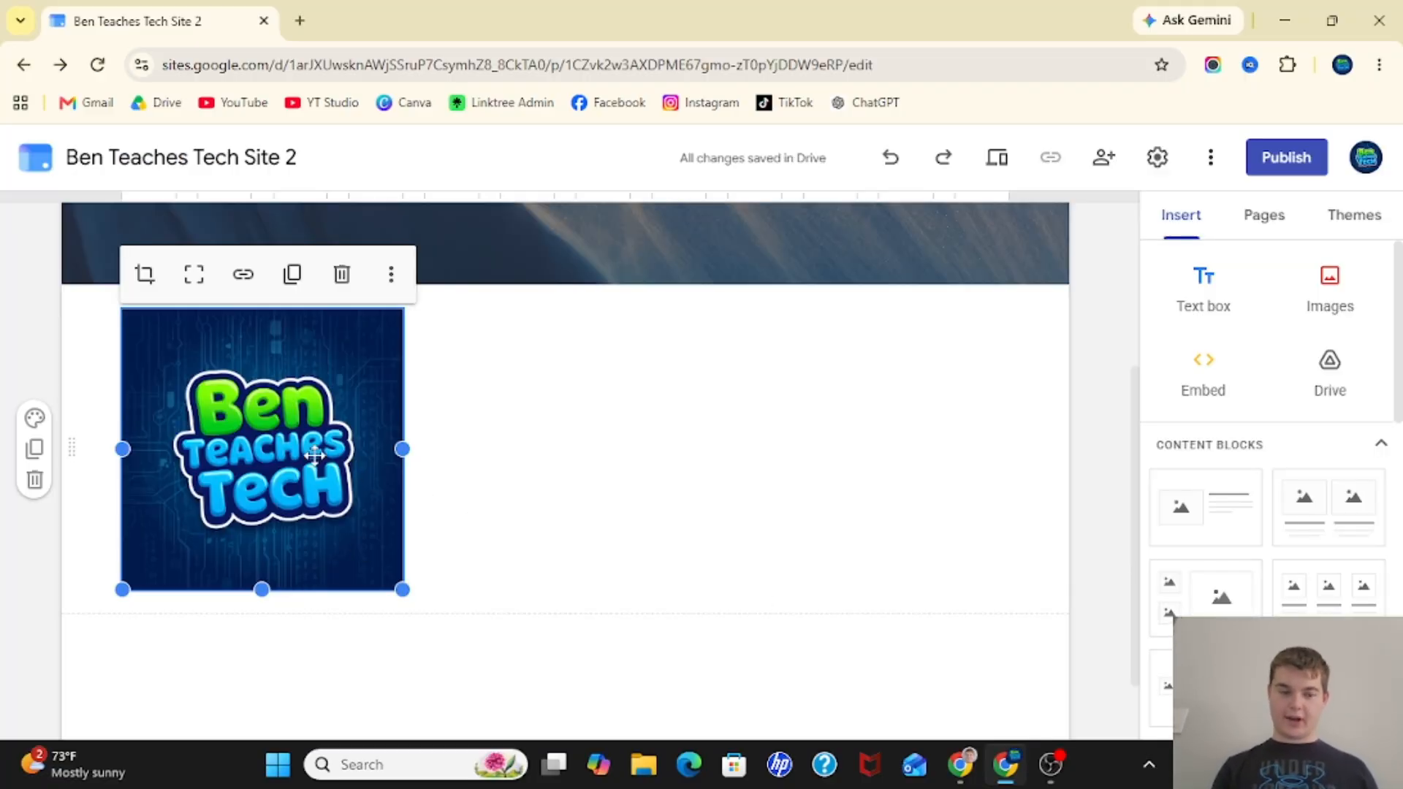
# Try enlarging the logo image within its crop frame, return it to the minimum zoom and apply the crop
pyautogui.click(145, 281)
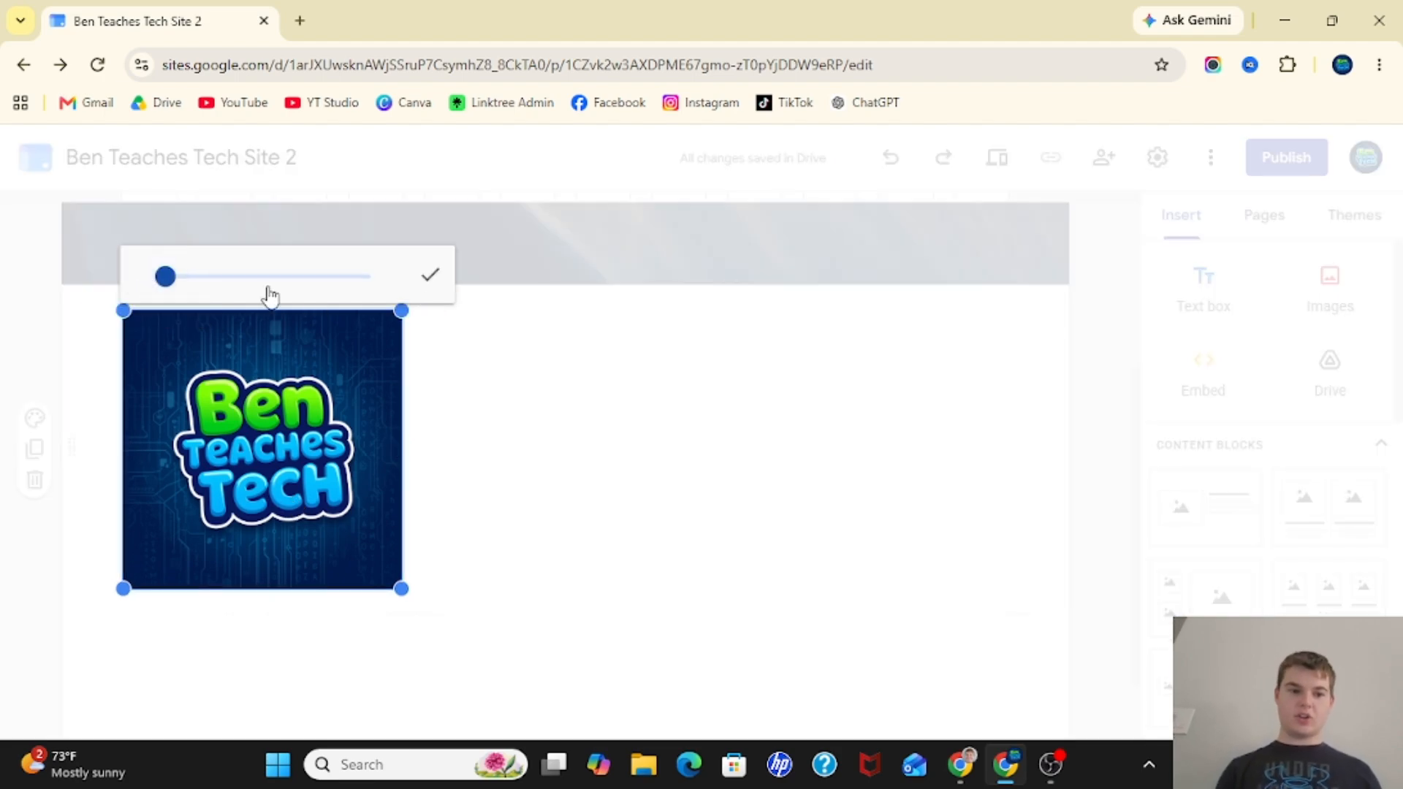
pyautogui.moveTo(163, 276)
pyautogui.mouseDown()
pyautogui.moveTo(232, 281)
pyautogui.moveTo(147, 291)
pyautogui.mouseUp()
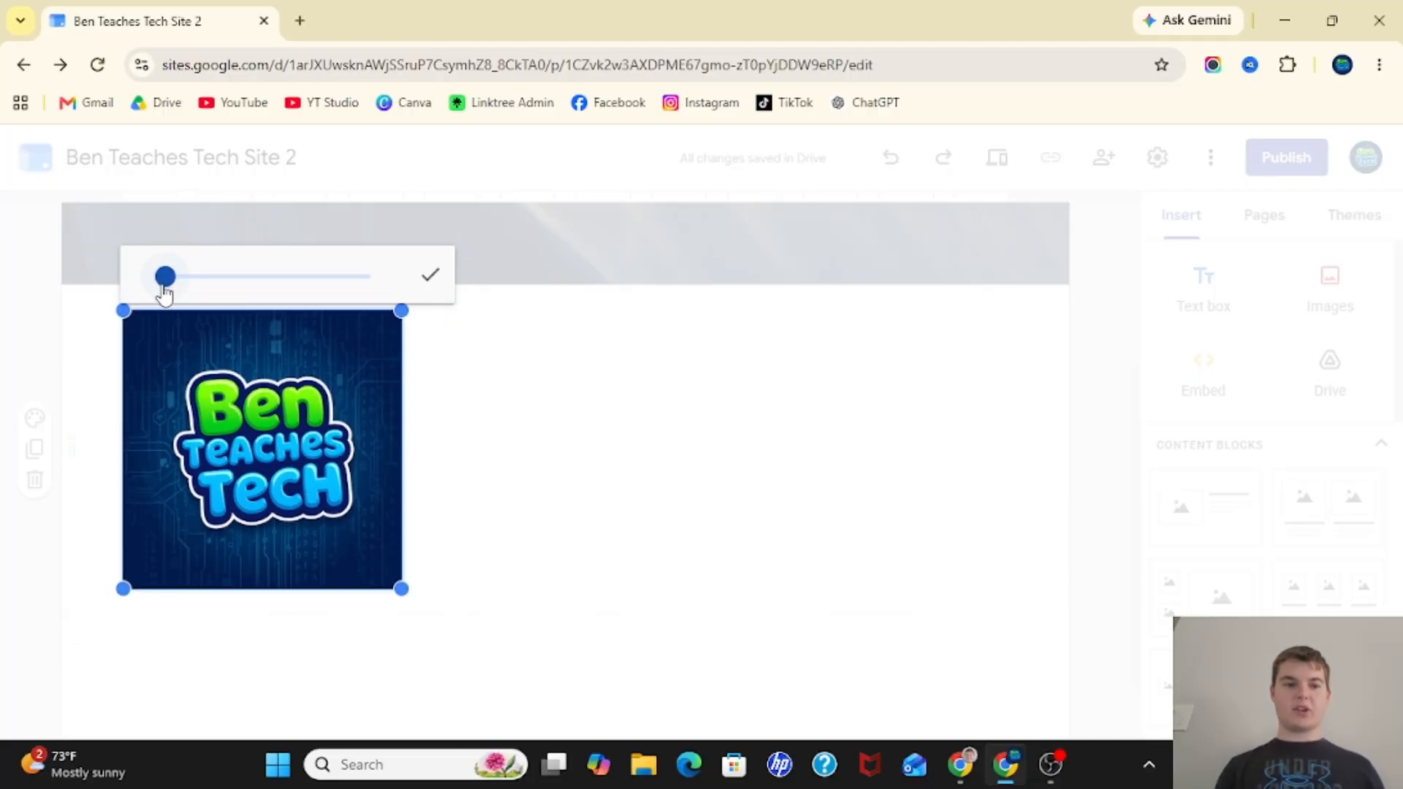
pyautogui.moveTo(166, 279)
pyautogui.mouseDown()
pyautogui.moveTo(213, 285)
pyautogui.moveTo(164, 291)
pyautogui.moveTo(178, 292)
pyautogui.mouseUp()
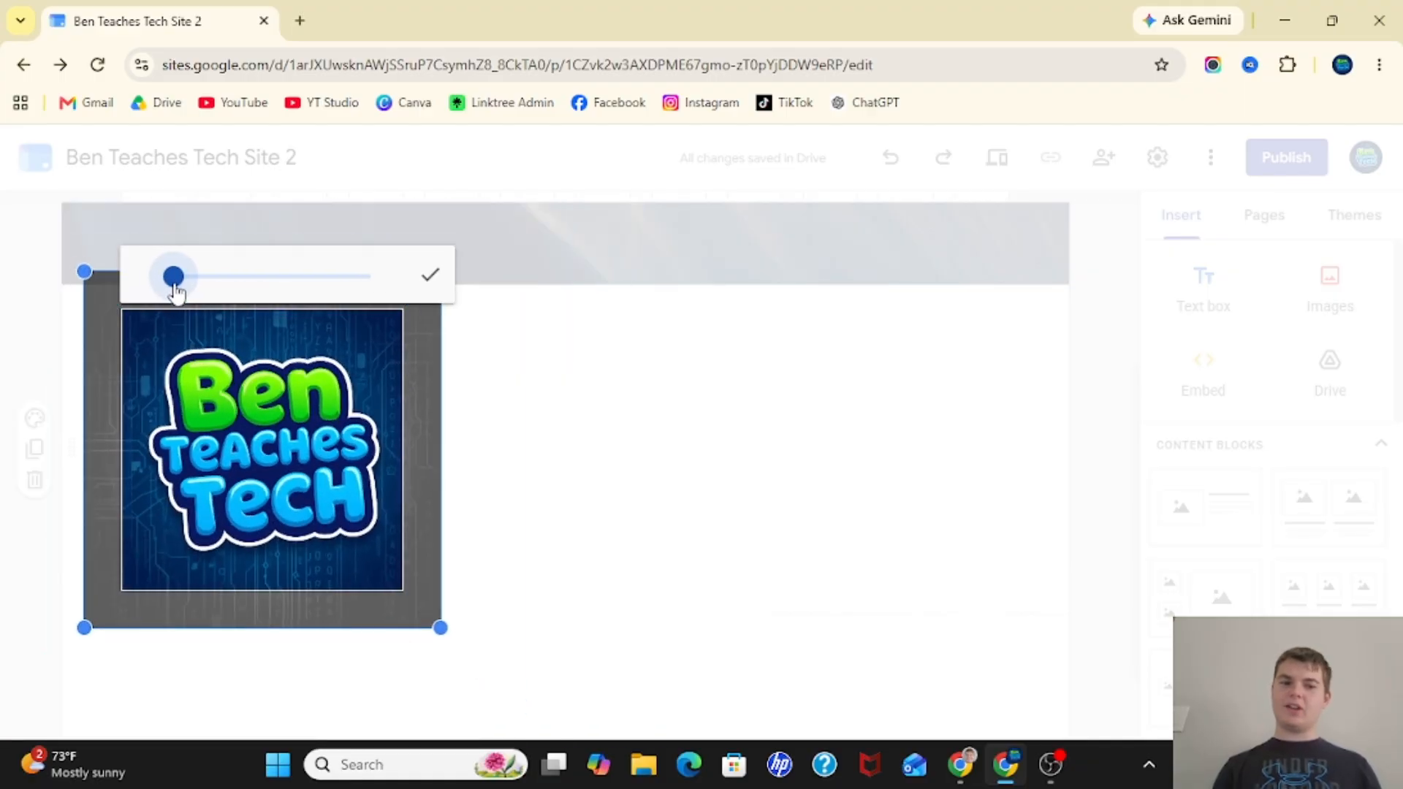
pyautogui.moveTo(175, 286); pyautogui.dragTo(111, 309)
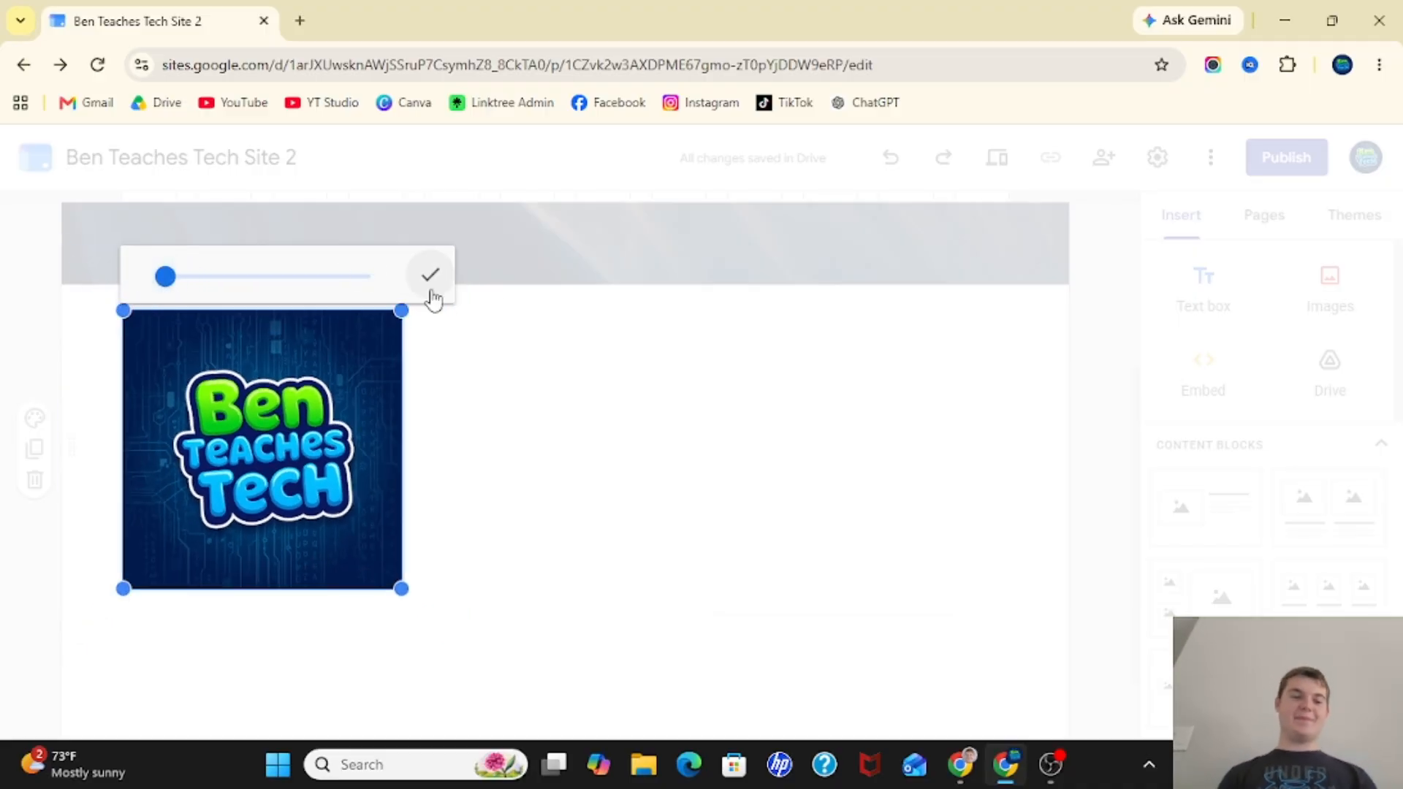
pyautogui.click(190, 288)
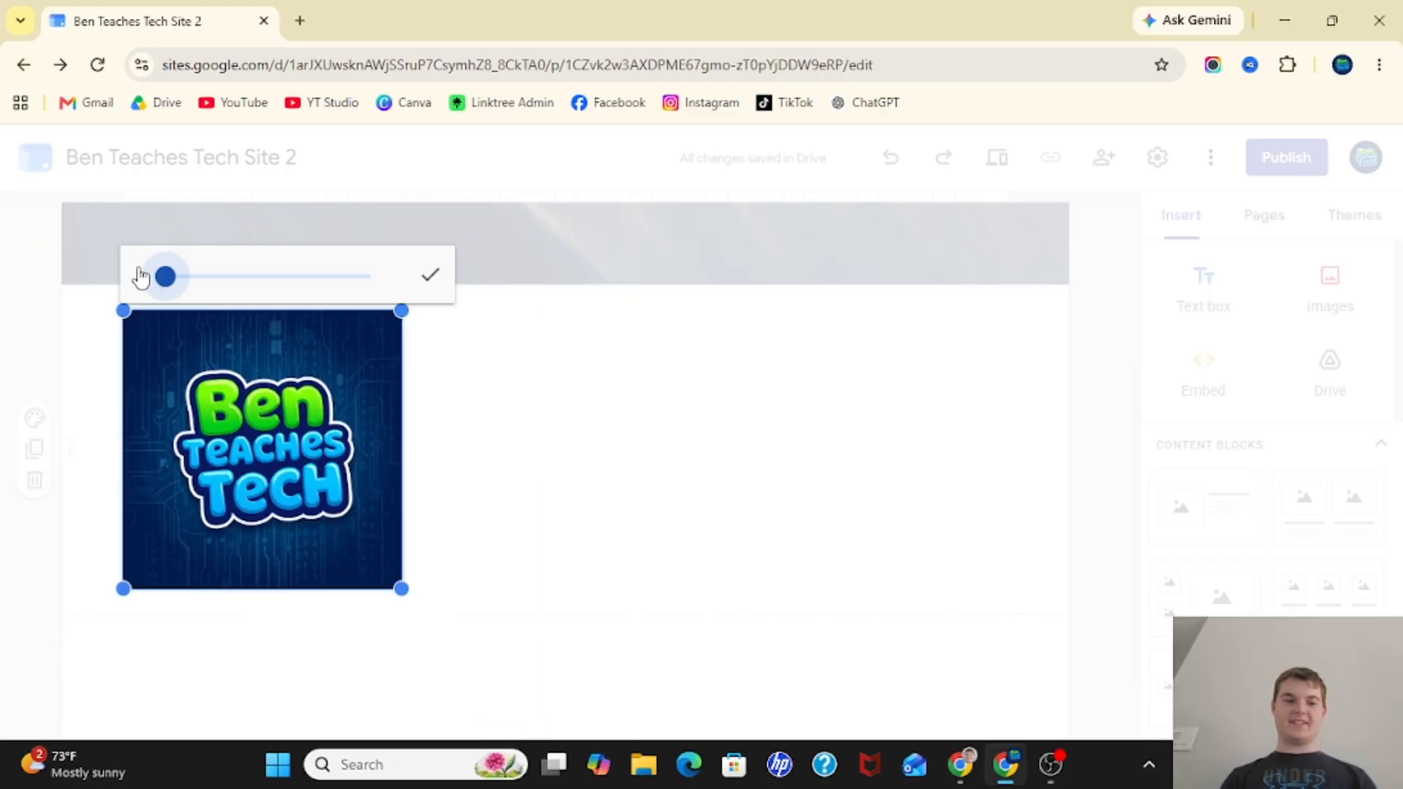
pyautogui.moveTo(165, 277)
pyautogui.mouseDown()
pyautogui.moveTo(179, 275)
pyautogui.moveTo(146, 280)
pyautogui.mouseUp()
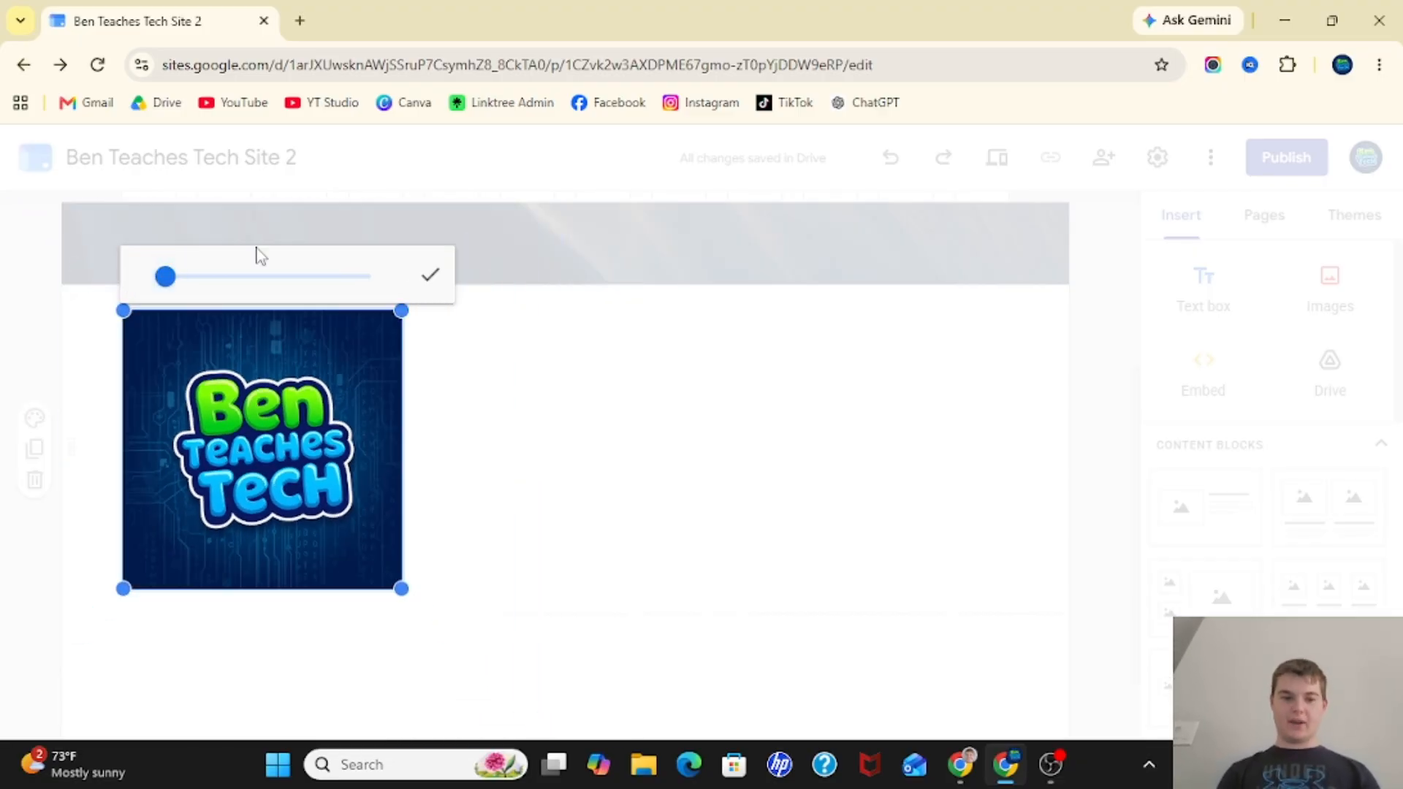
pyautogui.click(430, 276)
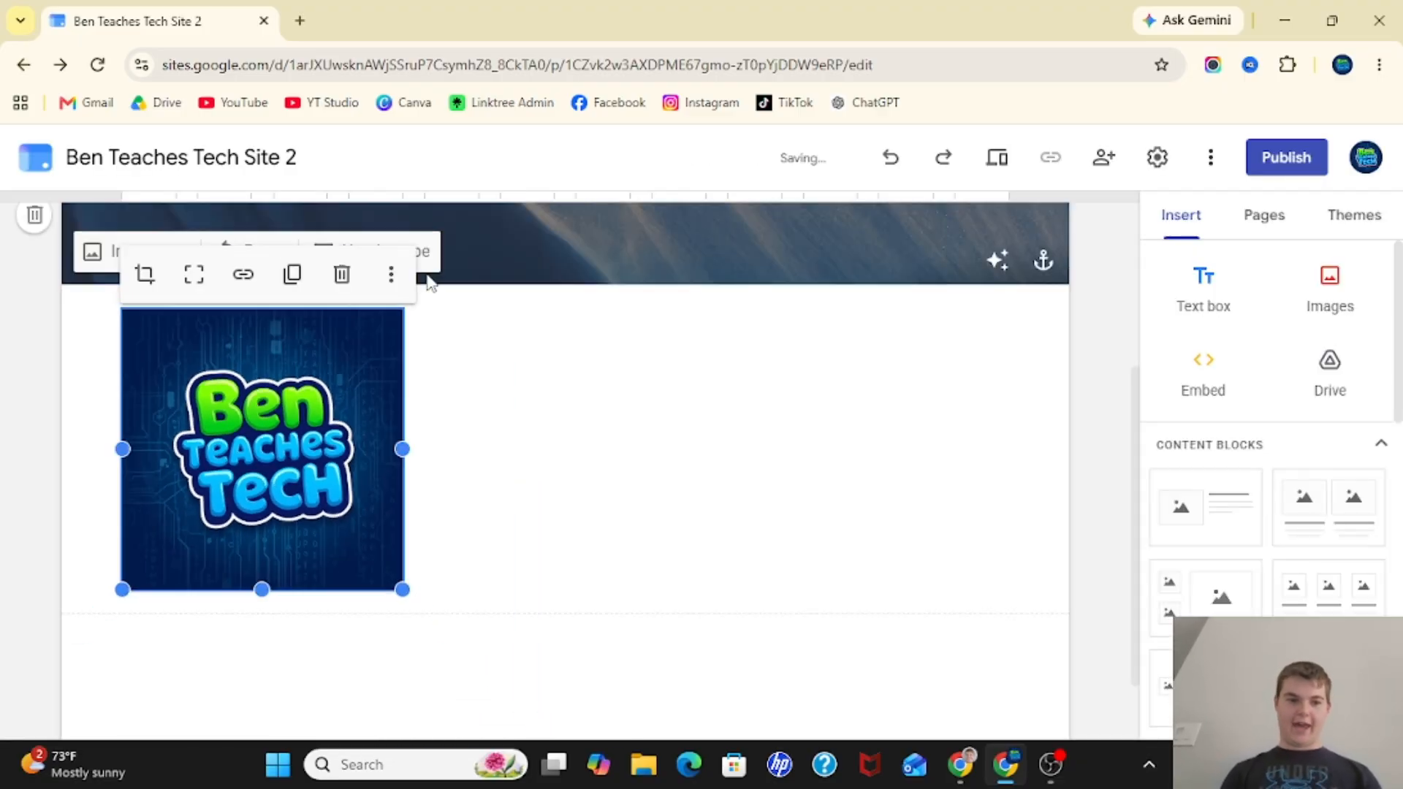
# Try uncropping the logo image and open its link setting, closing it without entering a link
pyautogui.click(198, 287)
pyautogui.click(198, 287)
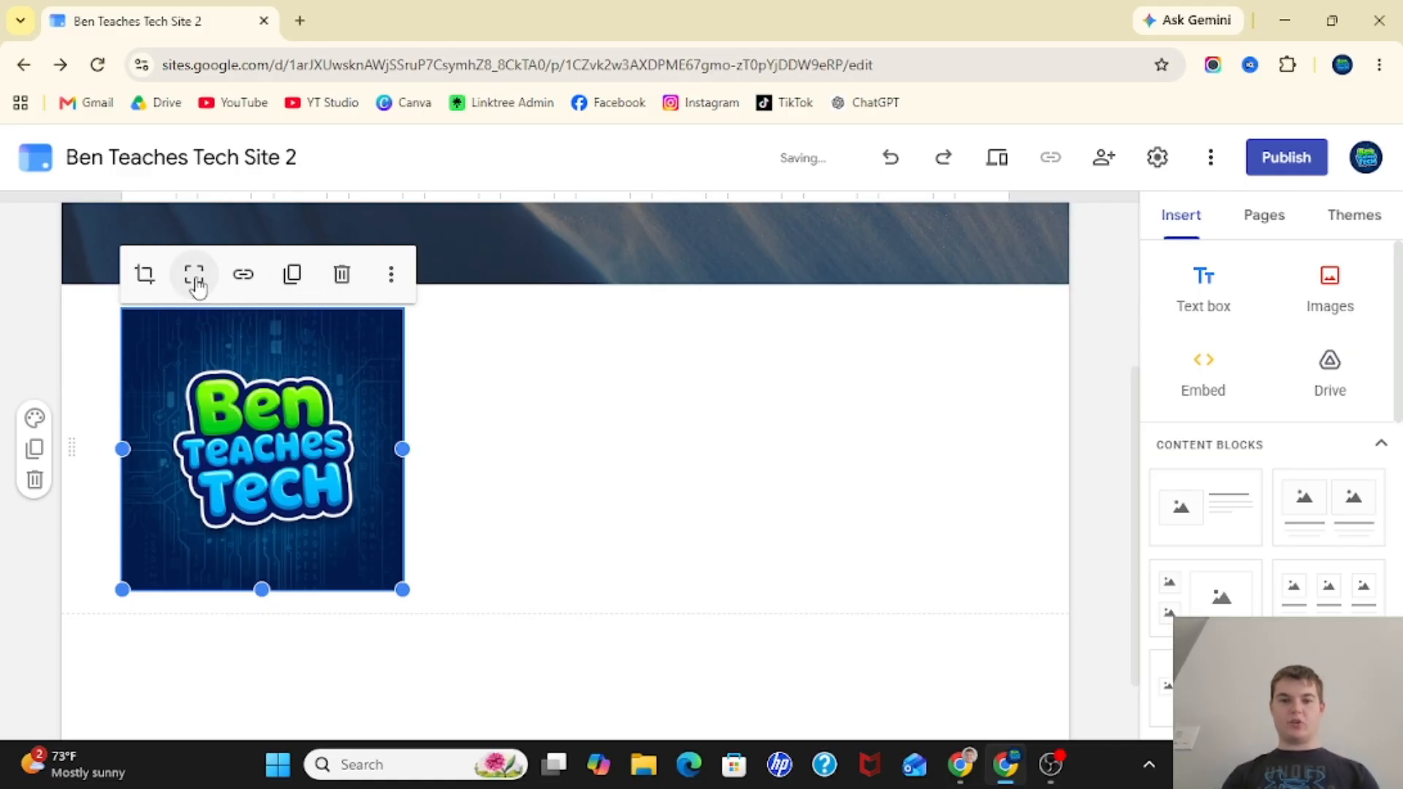
pyautogui.click(243, 275)
pyautogui.click(147, 287)
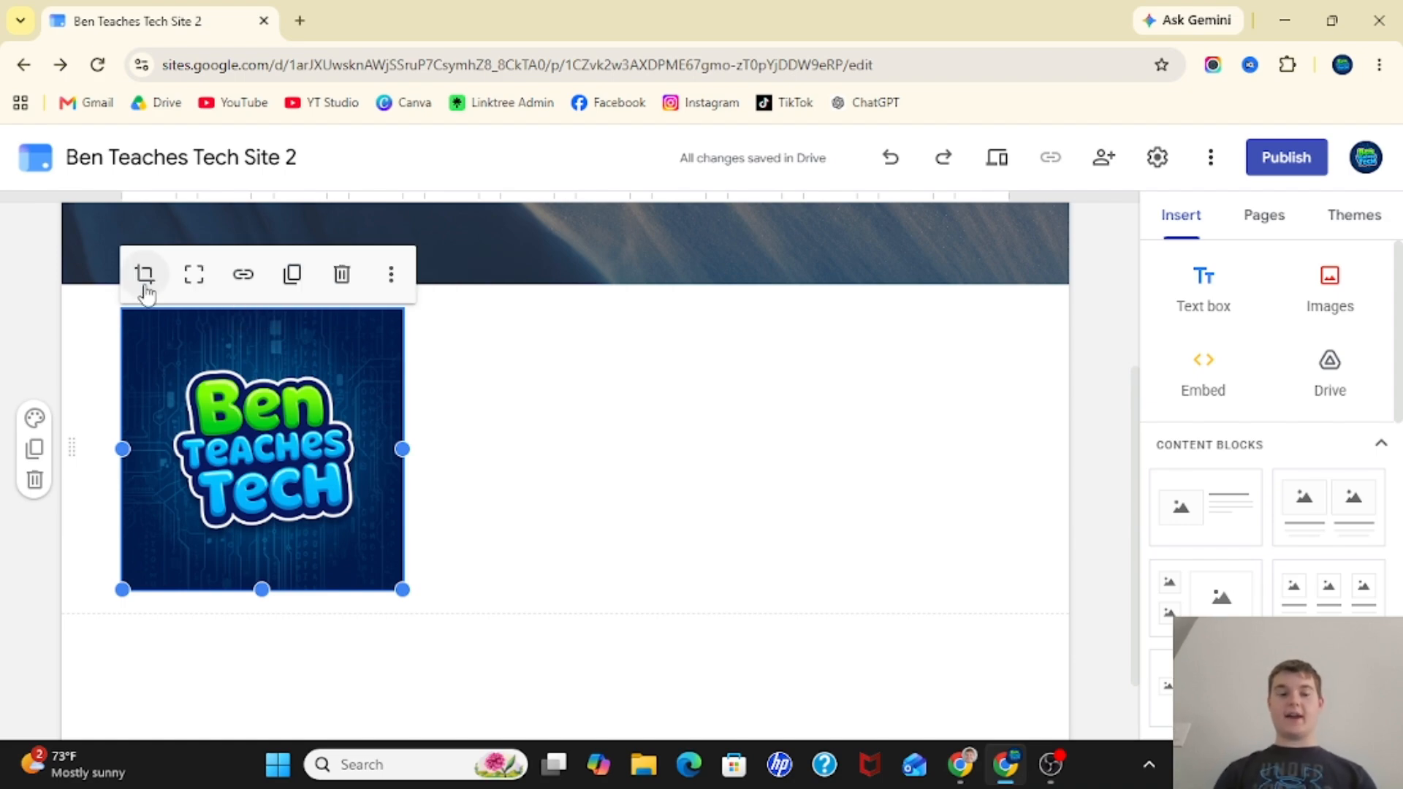
pyautogui.click(244, 276)
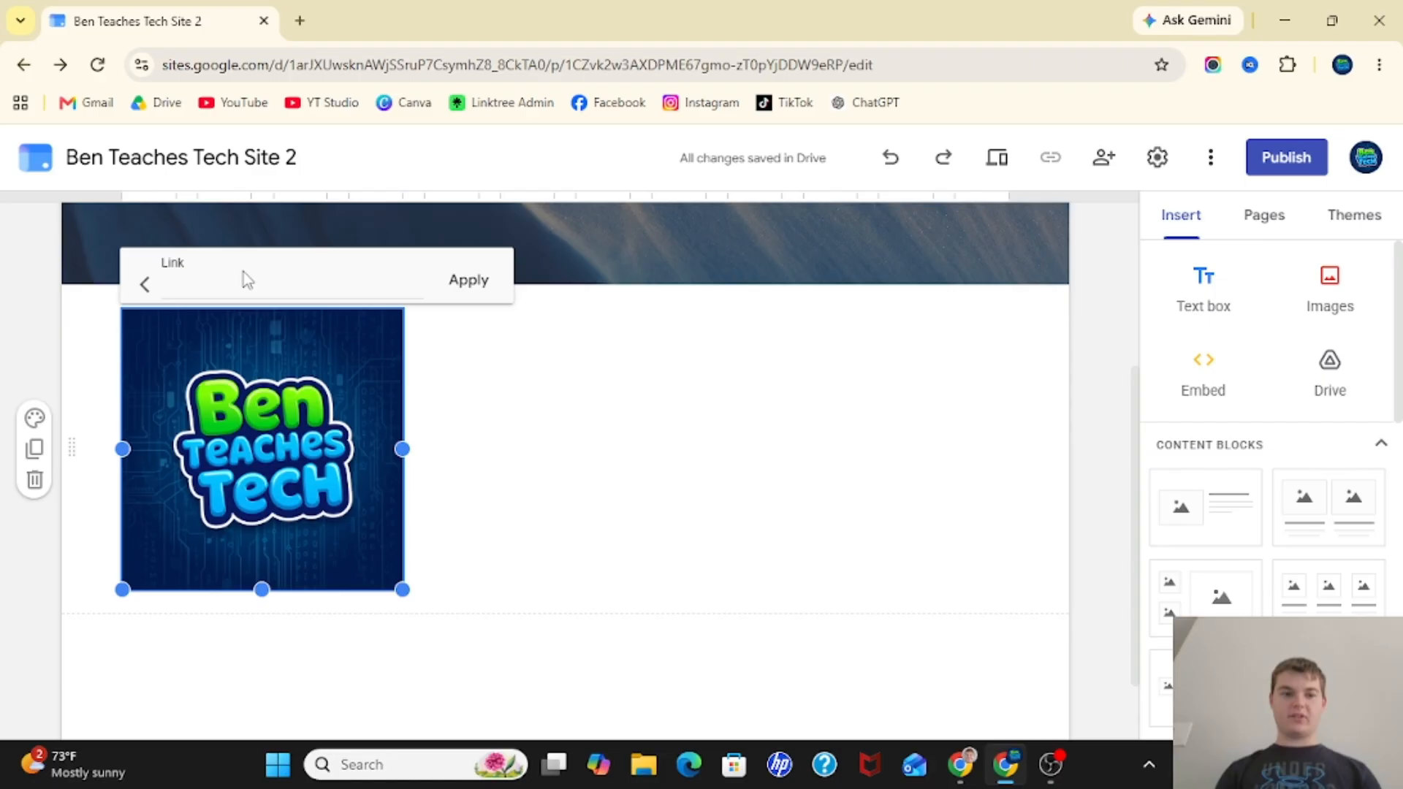
pyautogui.click(145, 285)
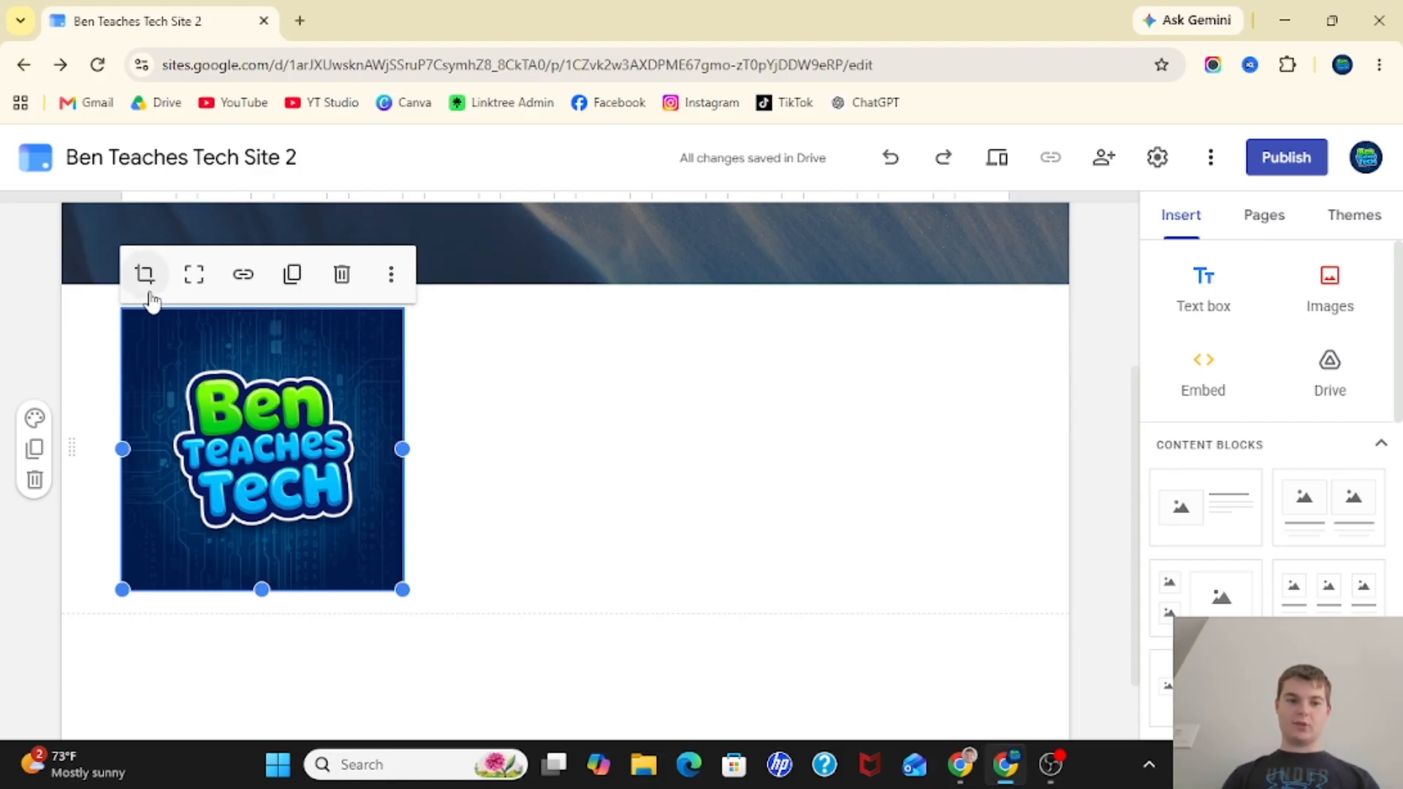
# Duplicate the logo image and delete the copy
pyautogui.click(292, 276)
pyautogui.moveTo(221, 434); pyautogui.dragTo(304, 281)
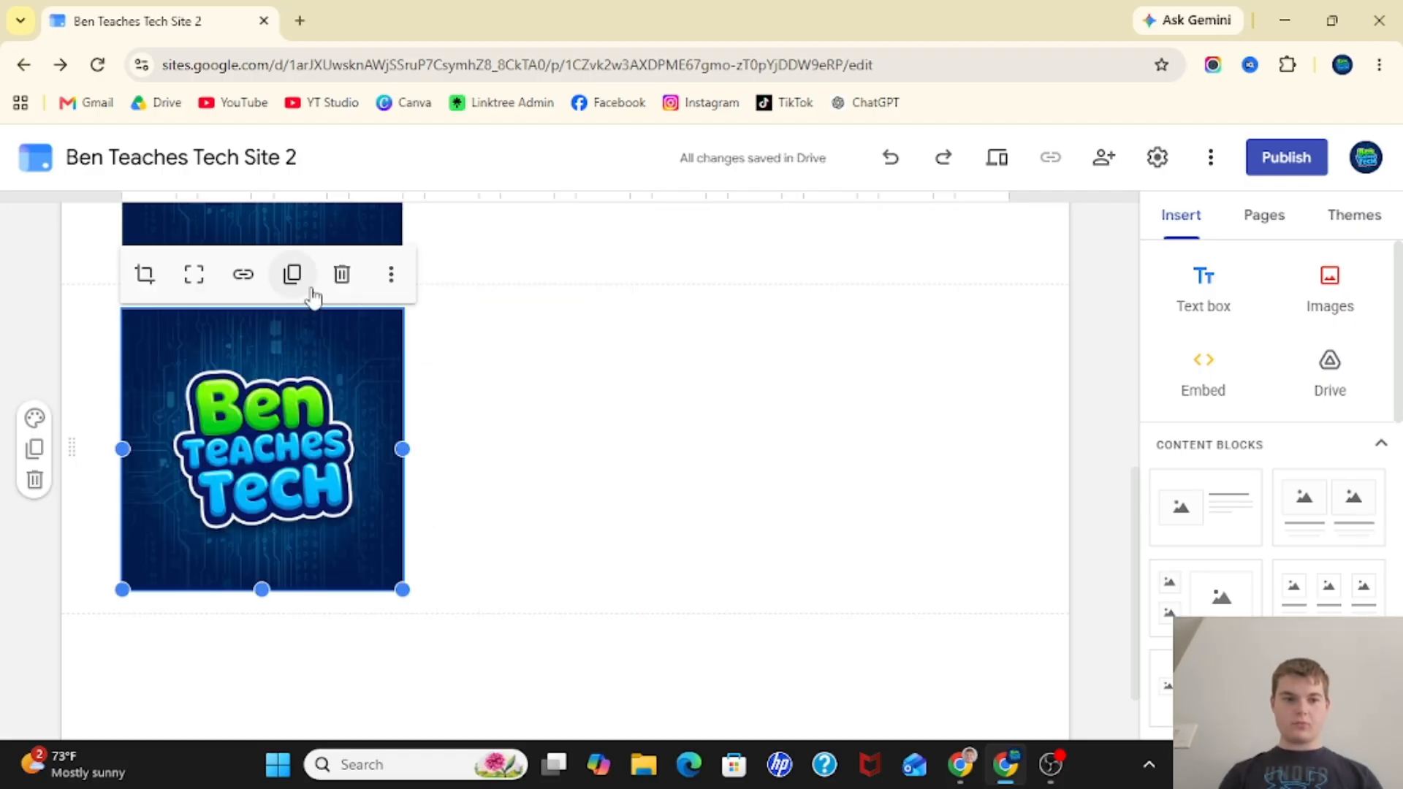
pyautogui.click(341, 275)
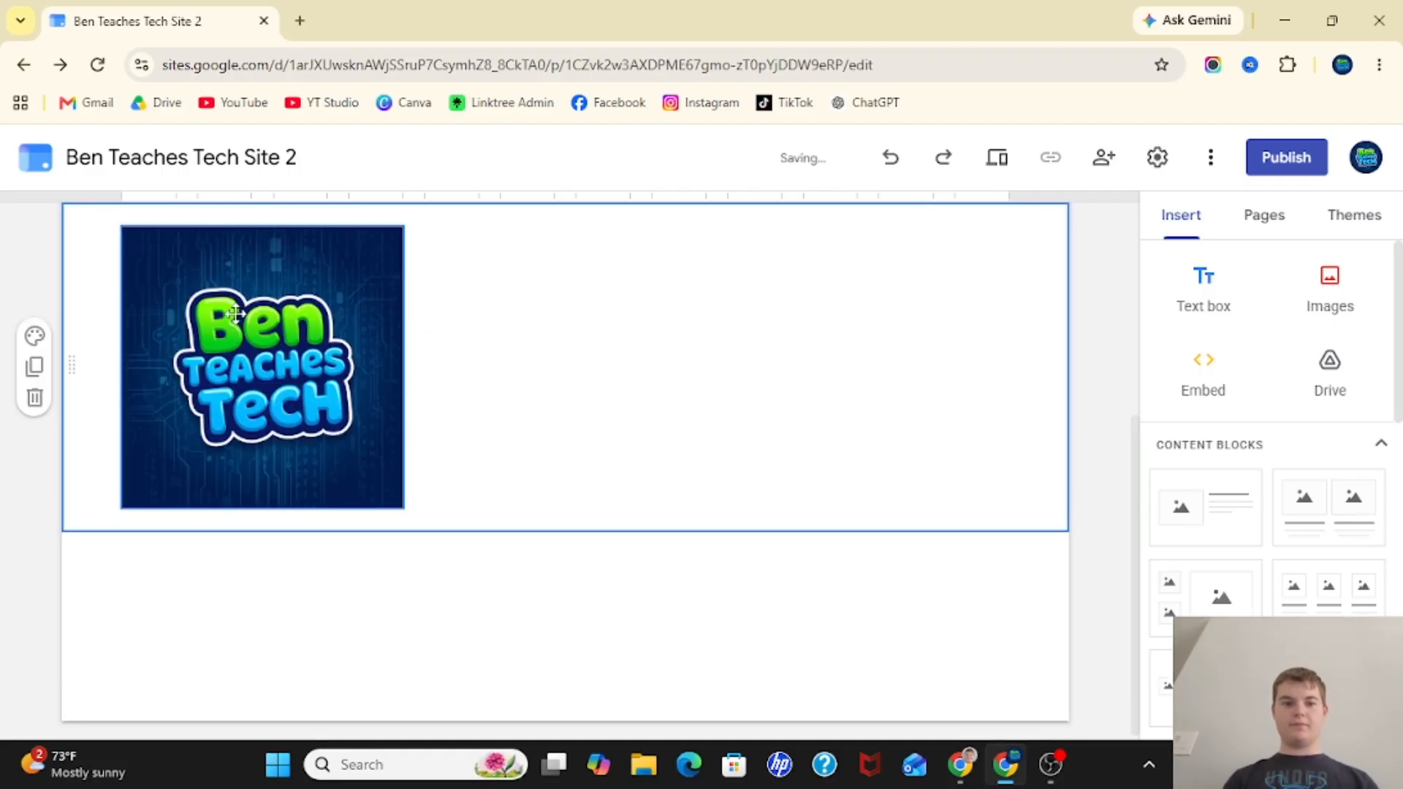
# View the replacement options of the logo image and add an empty caption below it
pyautogui.click(345, 281)
pyautogui.click(390, 234)
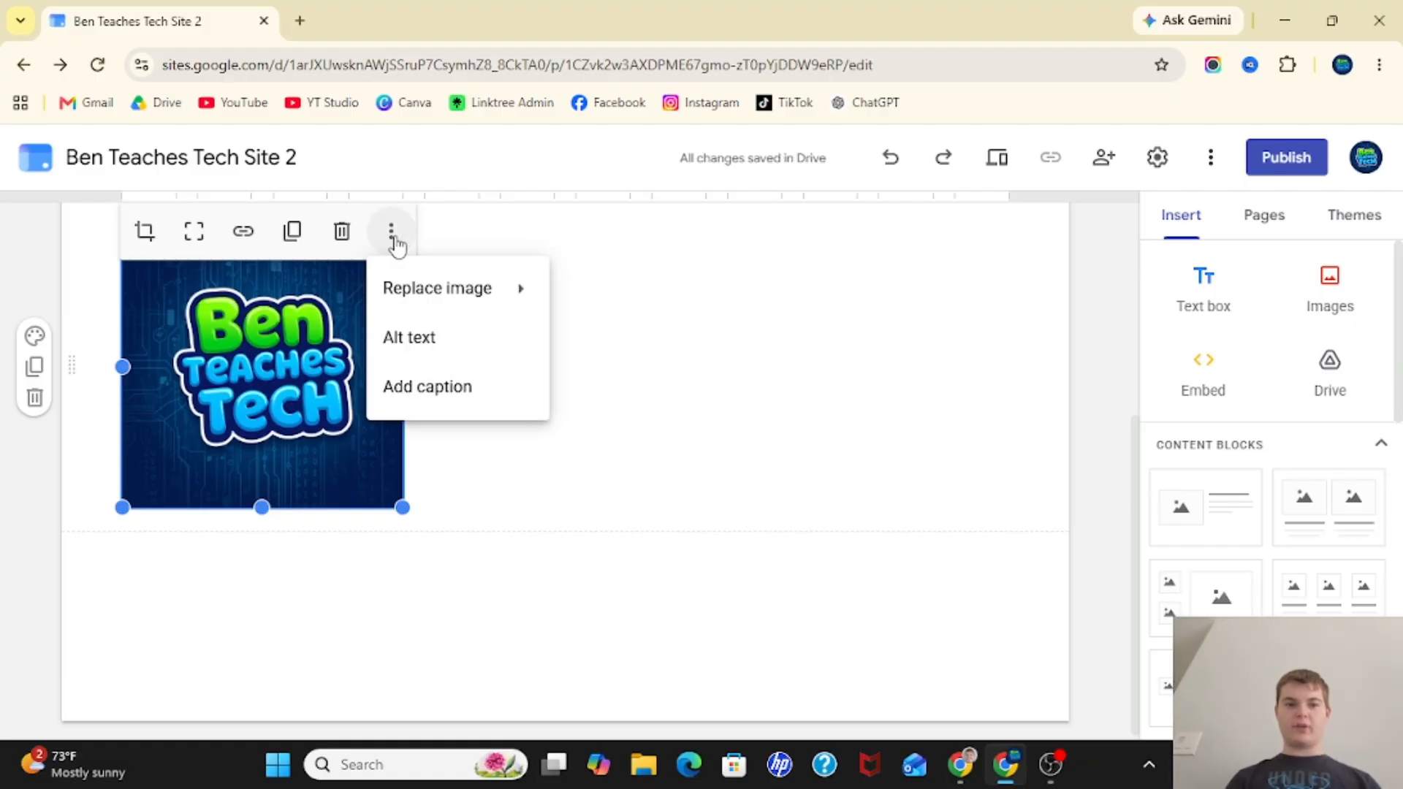
pyautogui.moveTo(446, 300)
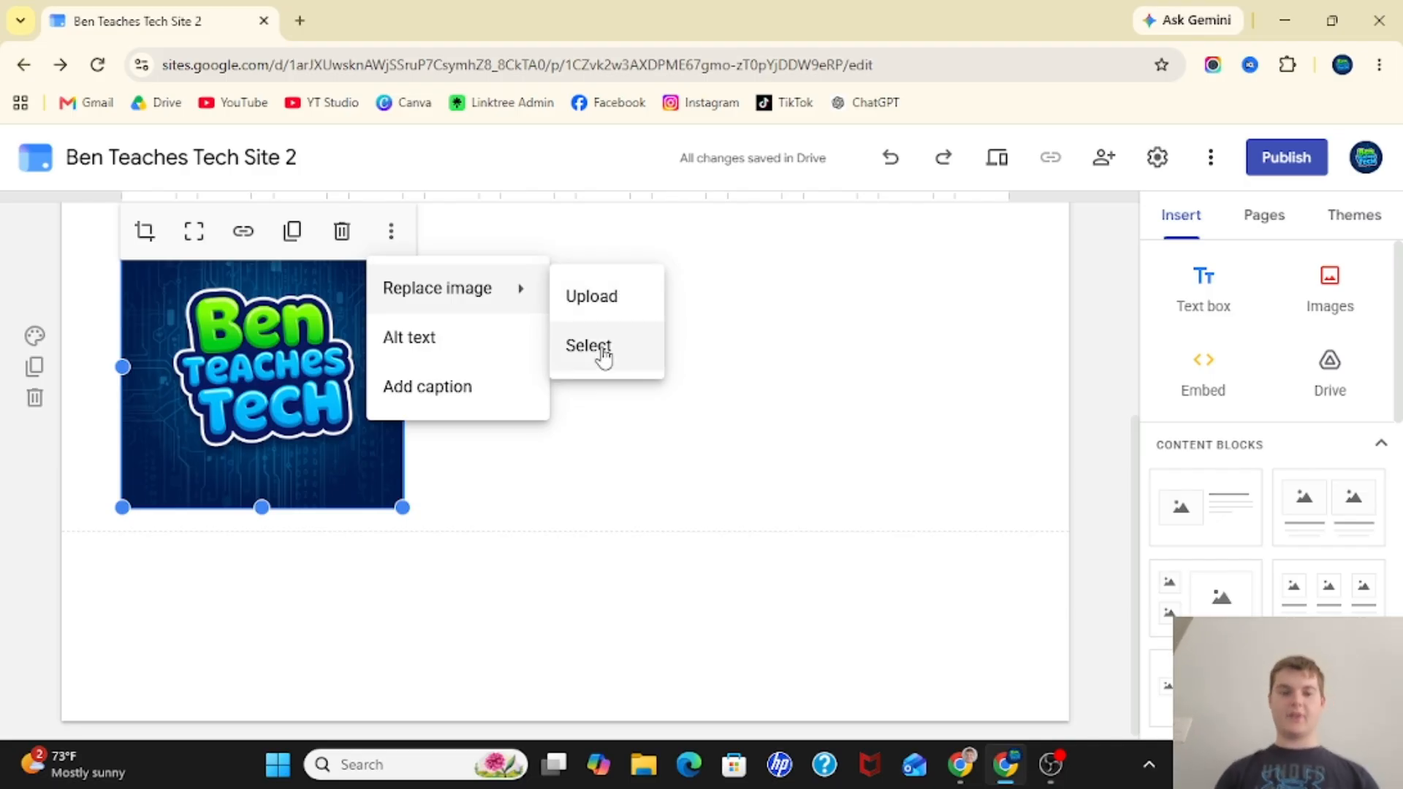
pyautogui.click(441, 389)
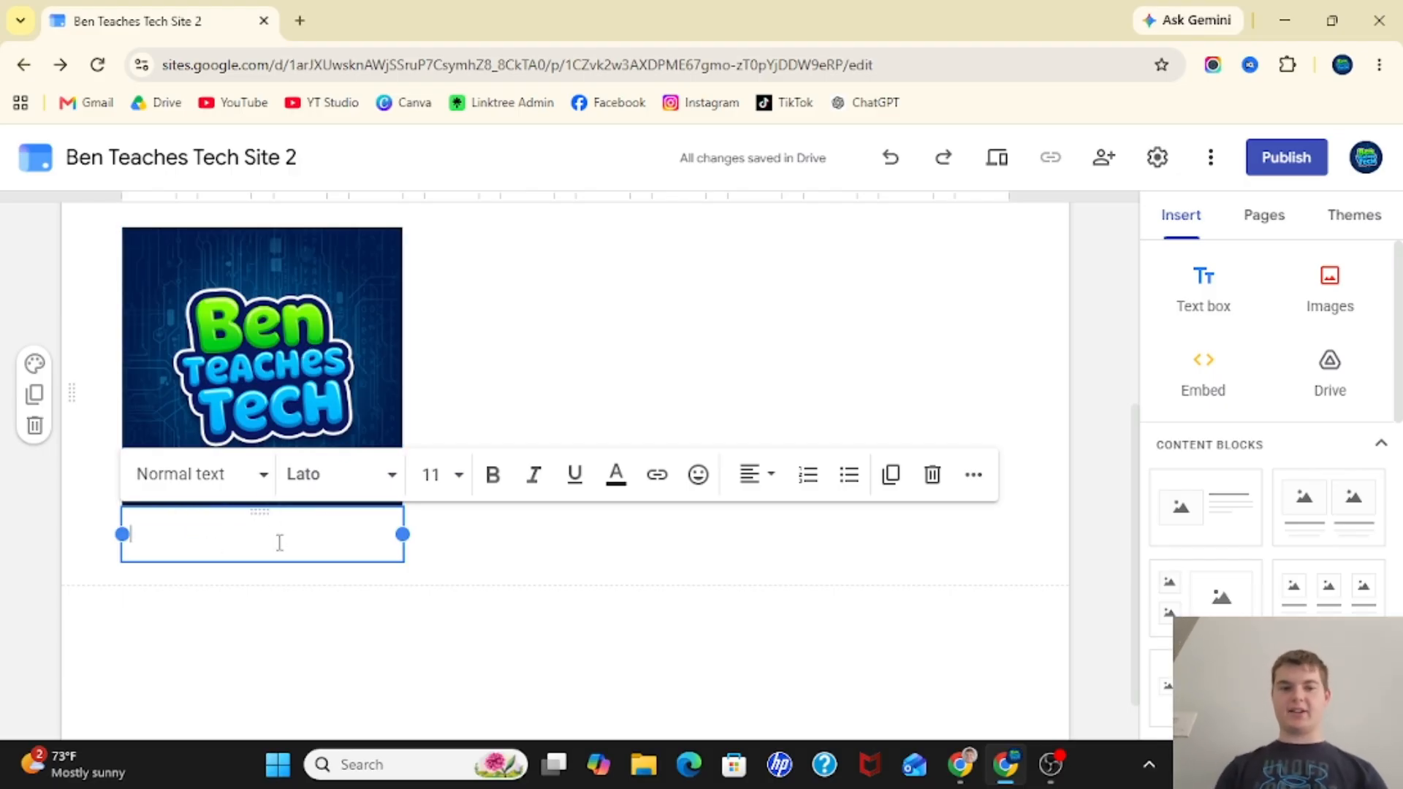
# Delete the empty caption and the logo image from the page
pyautogui.click(928, 473)
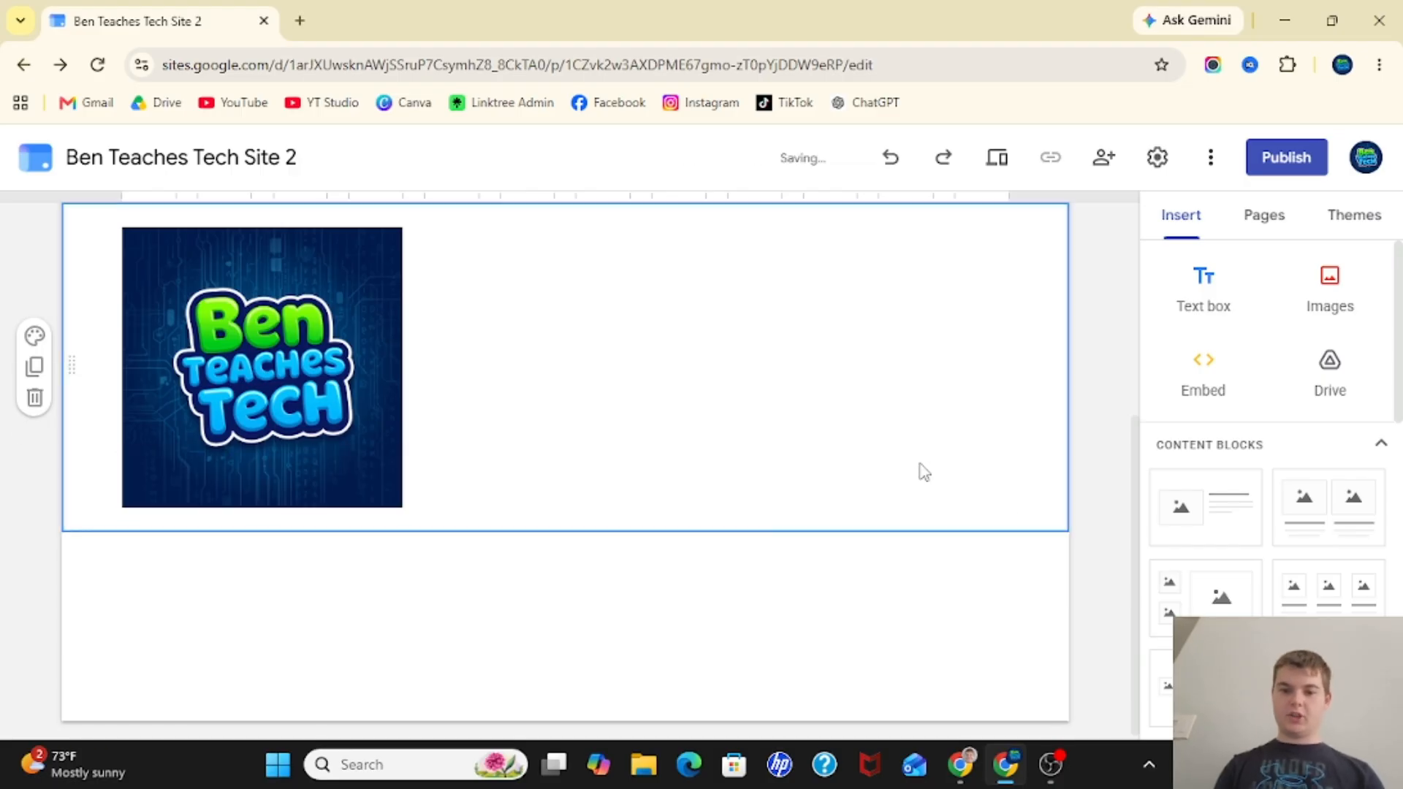
pyautogui.click(374, 363)
pyautogui.click(341, 231)
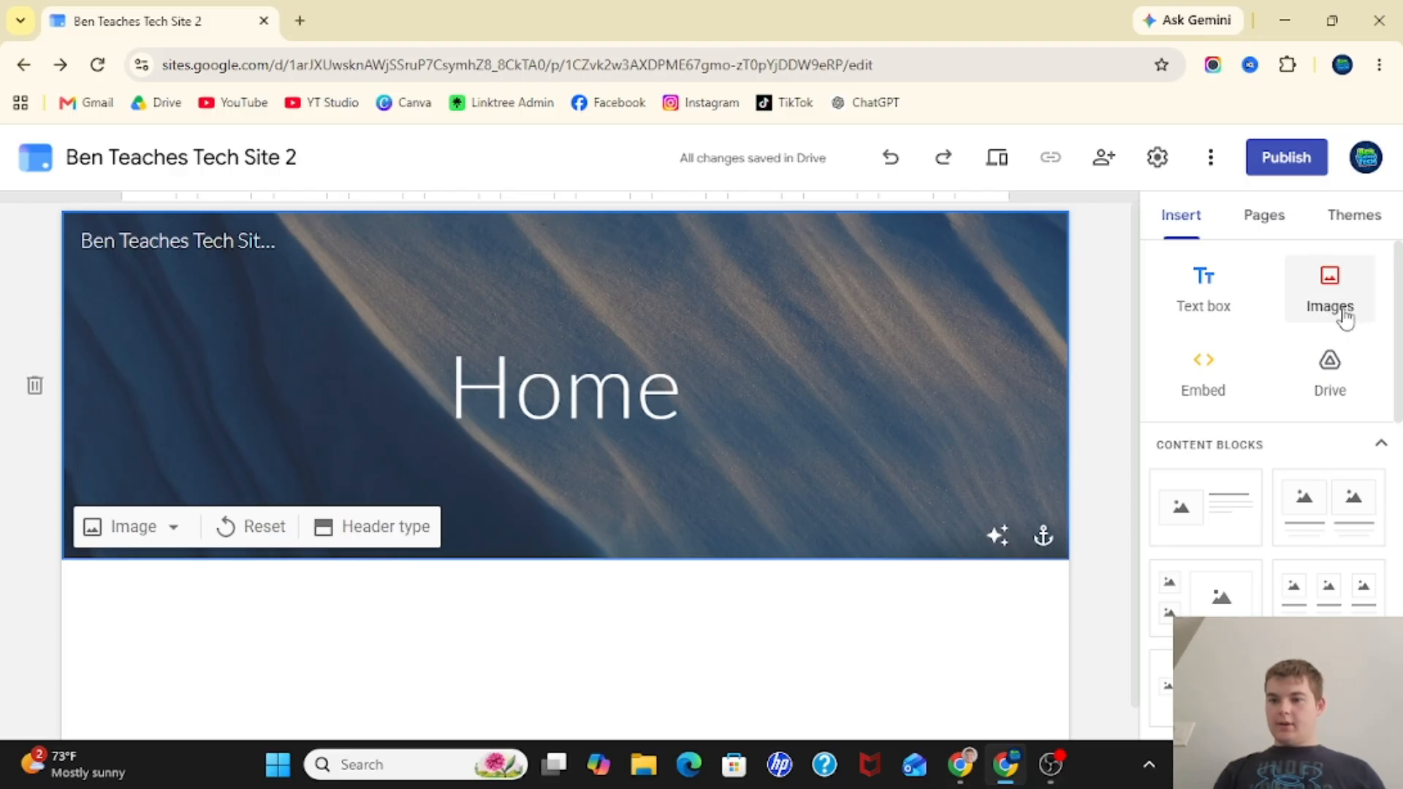
# Embed the website classroomscreen.com by URL below the header as a preview card
pyautogui.click(1221, 391)
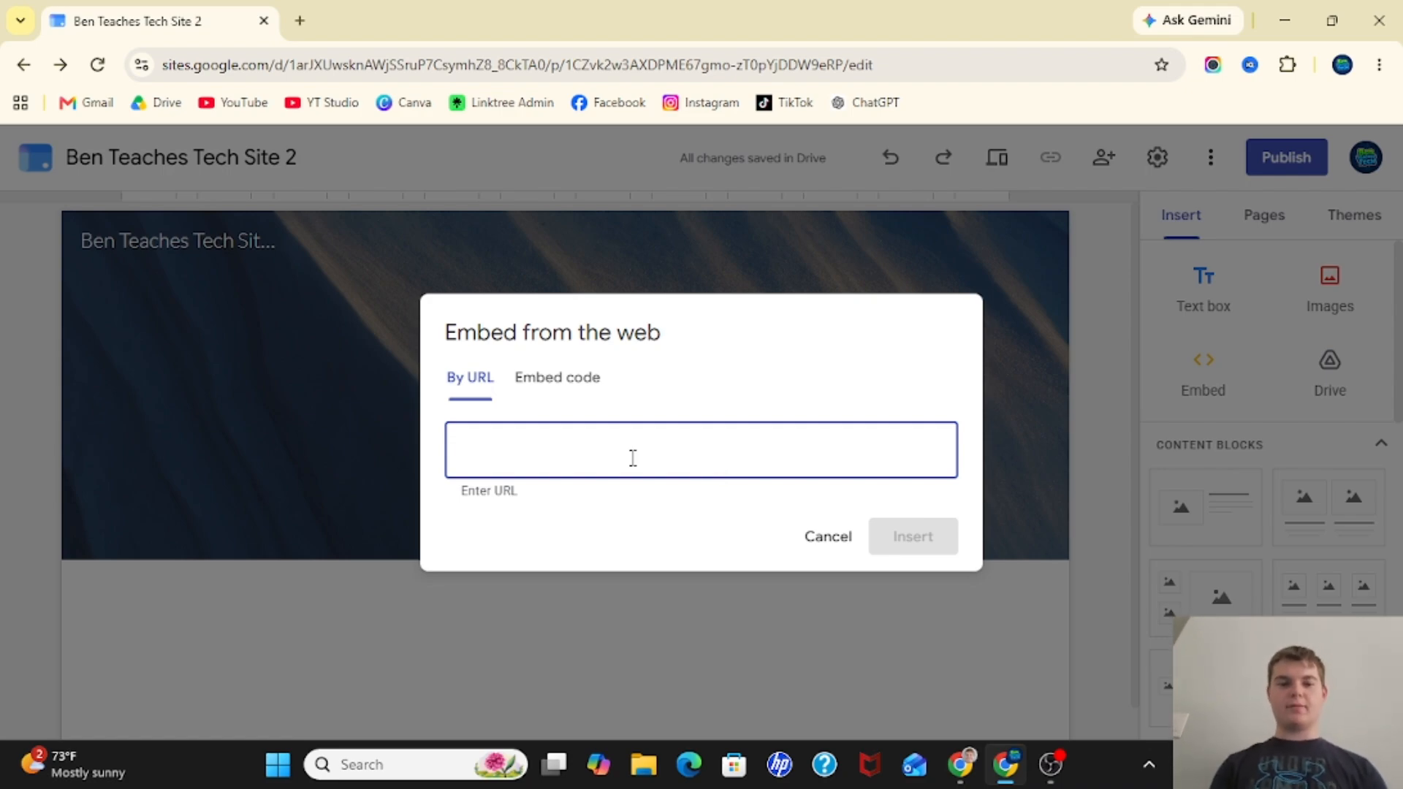
pyautogui.press('BackSpace')
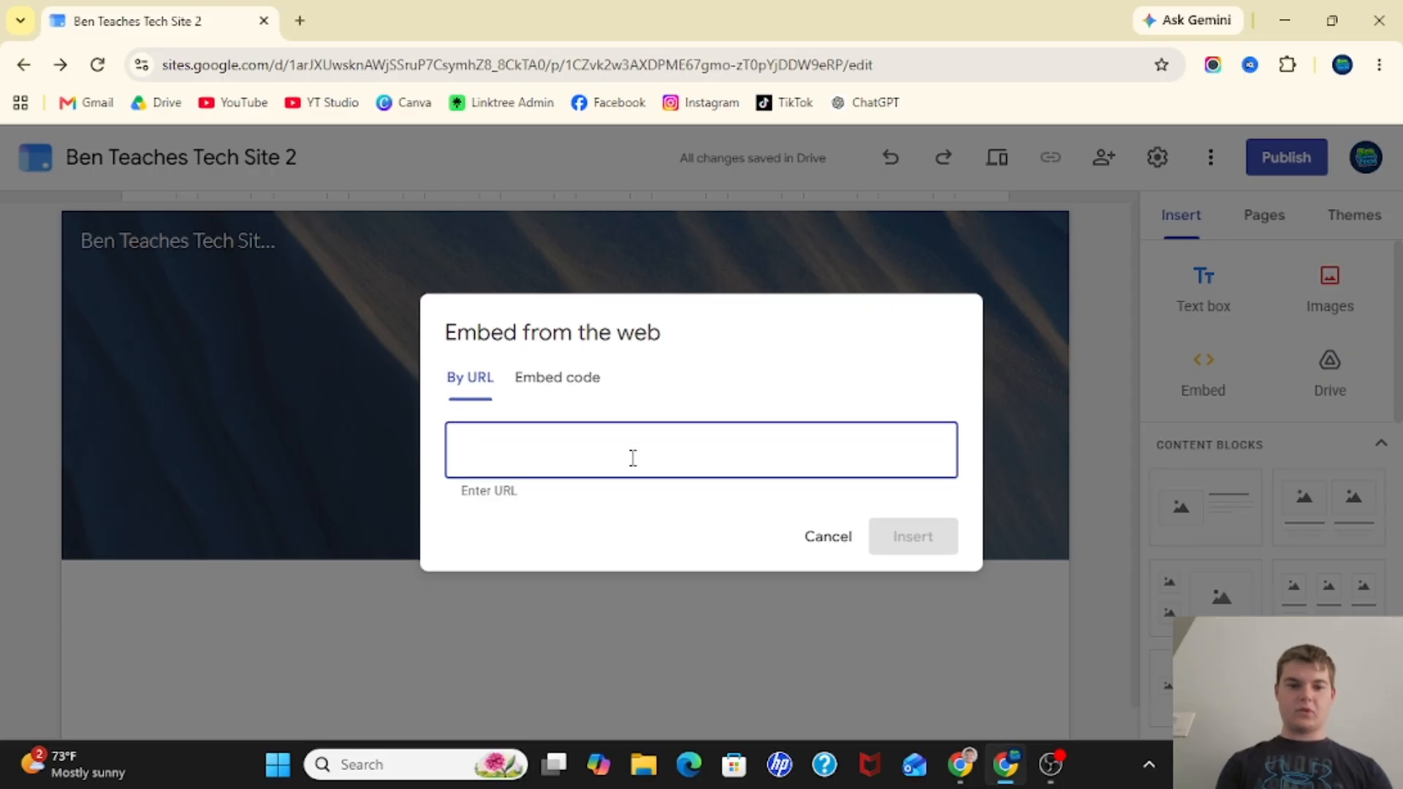
pyautogui.write('classroomscreen.com')
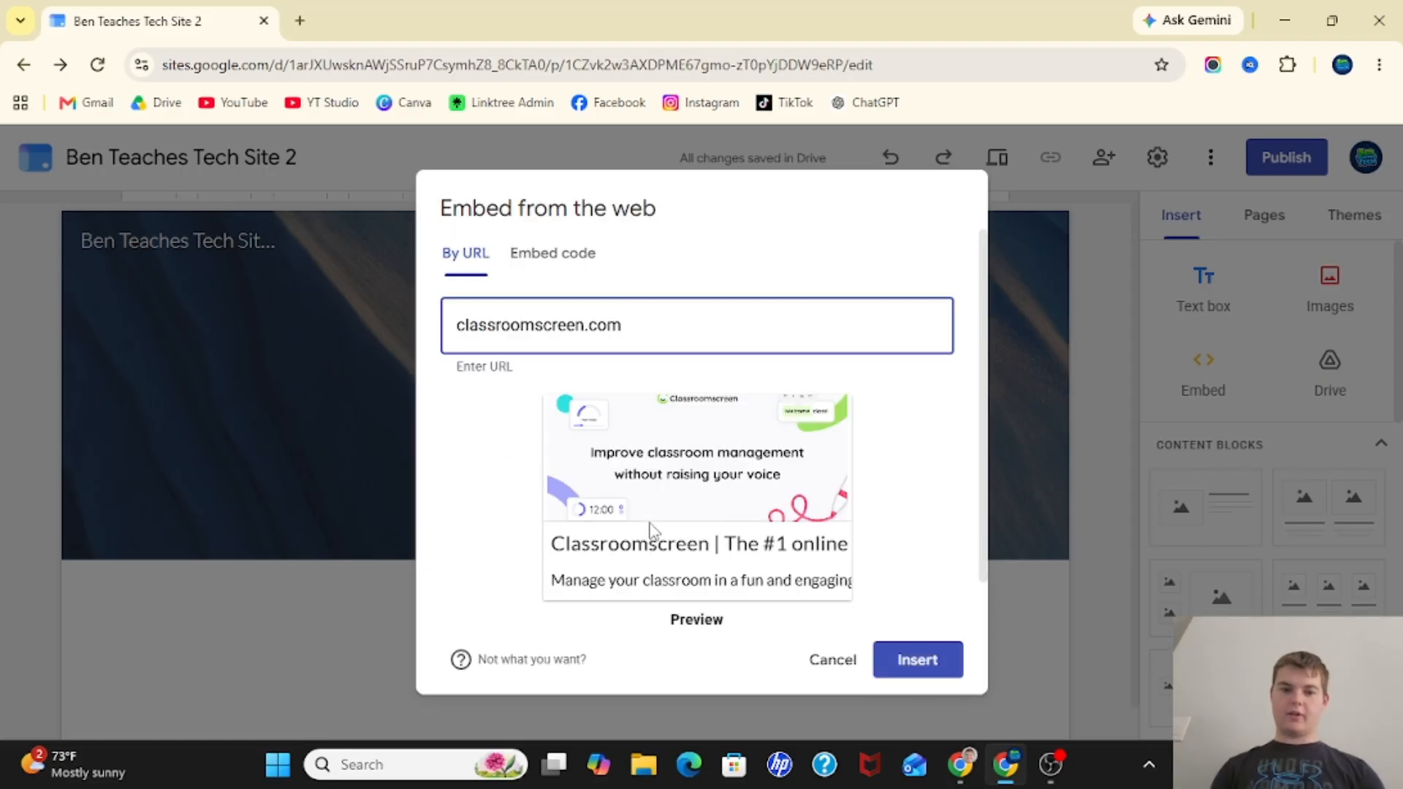
pyautogui.scroll(-1, 651, 537)
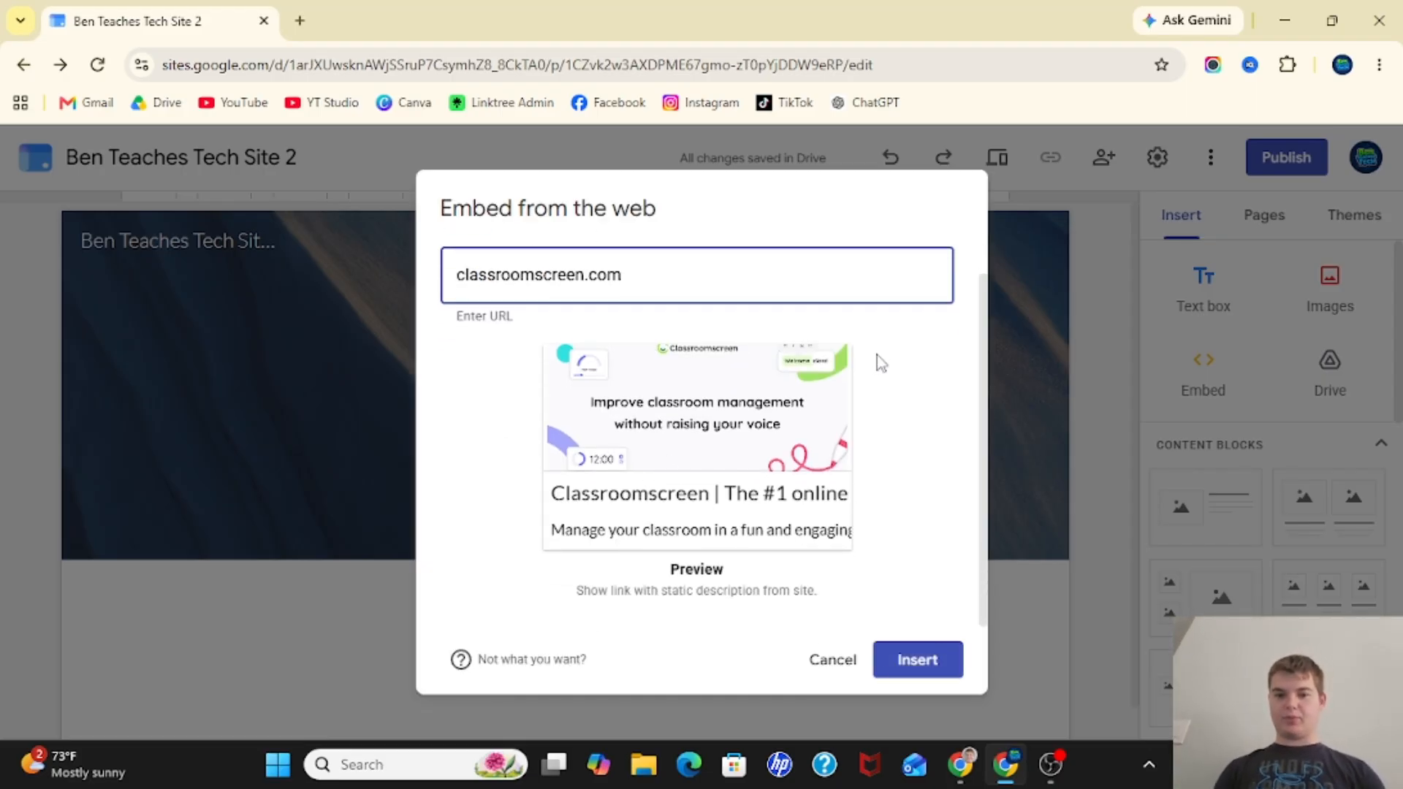
pyautogui.scroll(1, 877, 355)
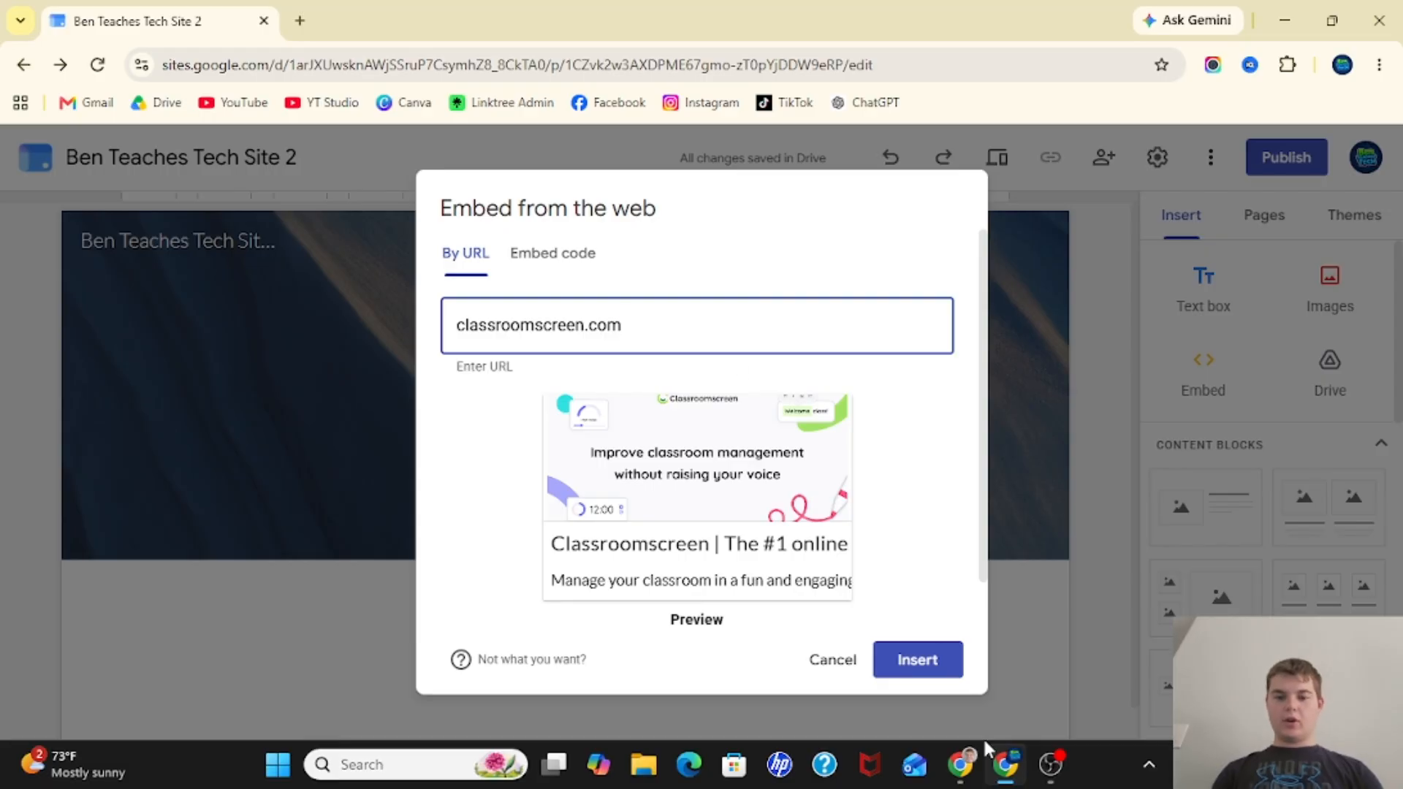
pyautogui.click(909, 659)
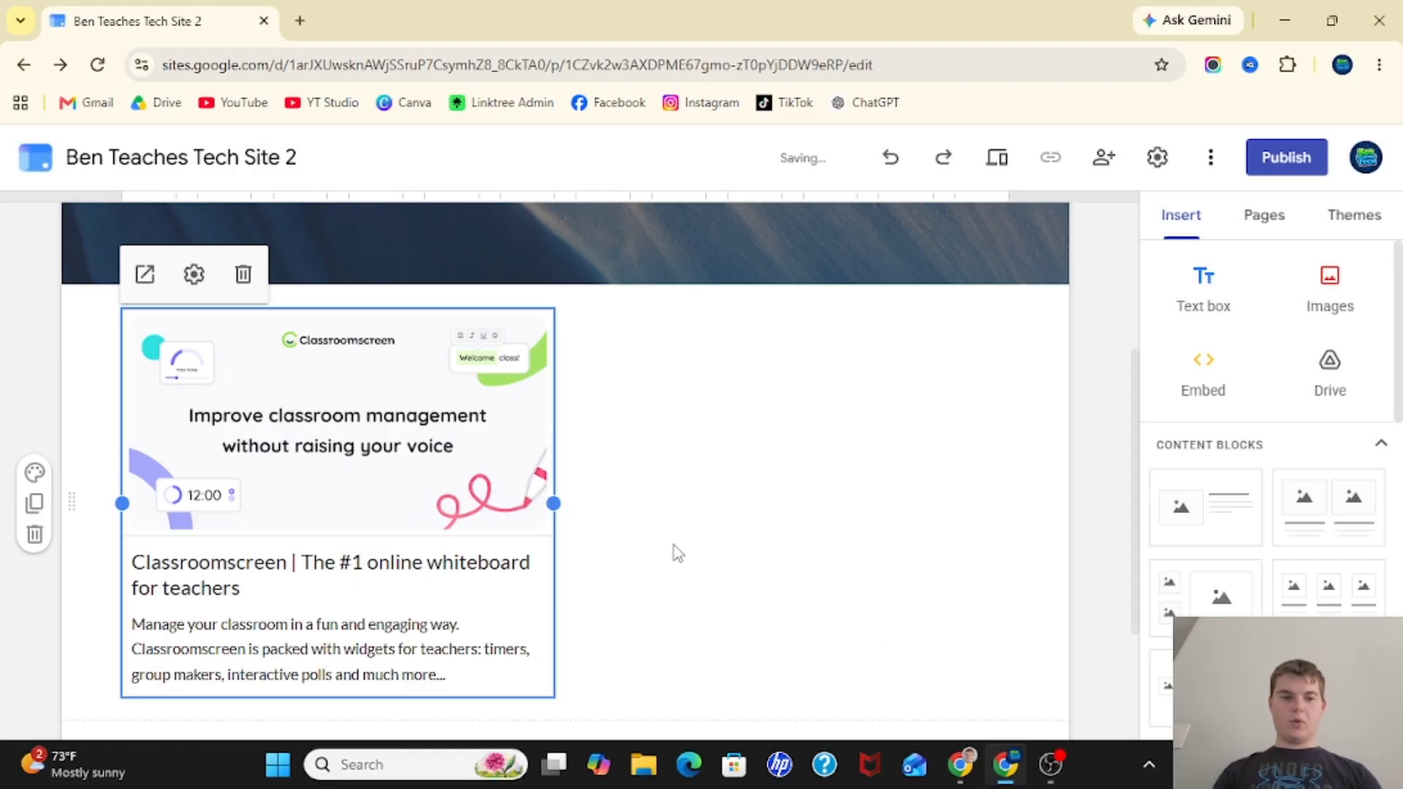
pyautogui.click(674, 546)
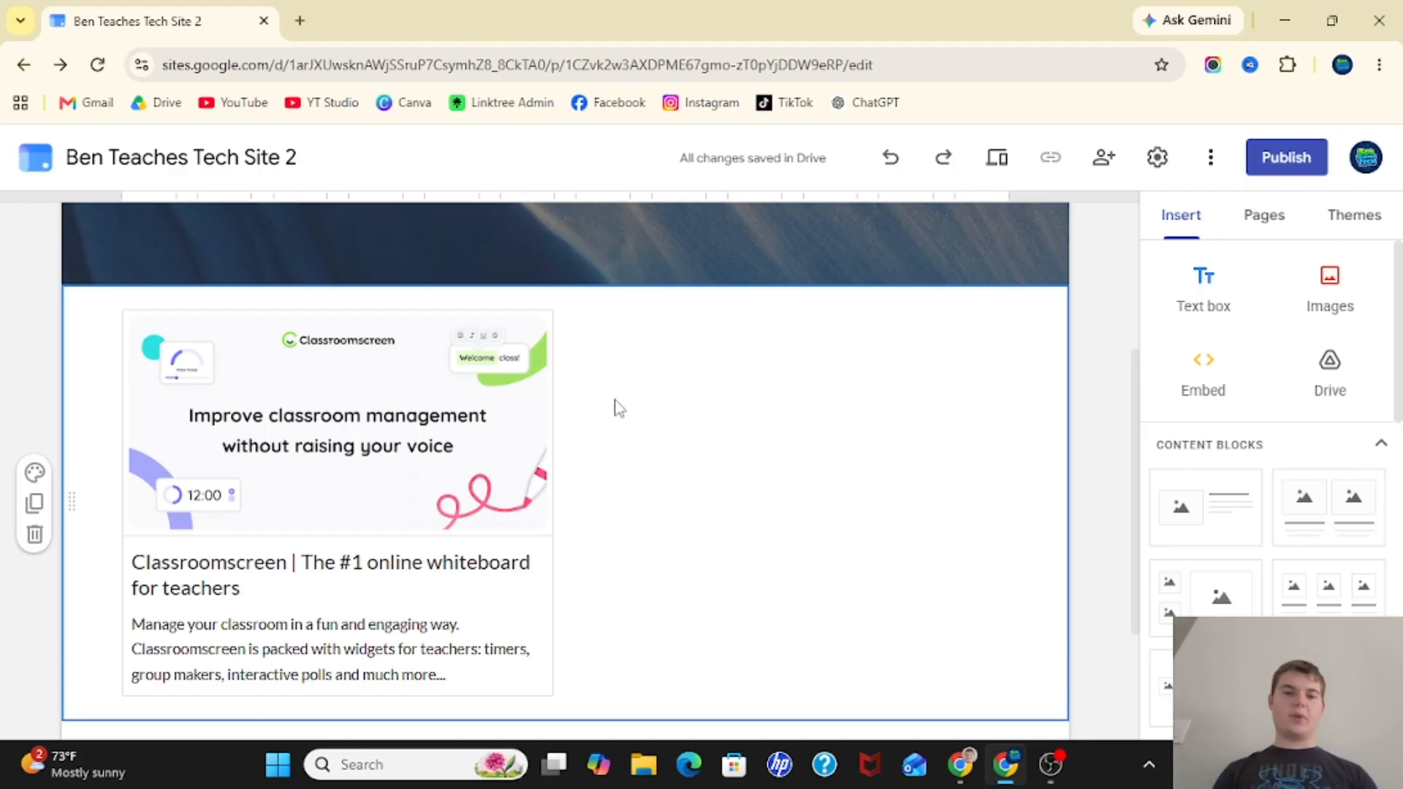
pyautogui.scroll(3, 603, 438)
pyautogui.scroll(-3, 673, 519)
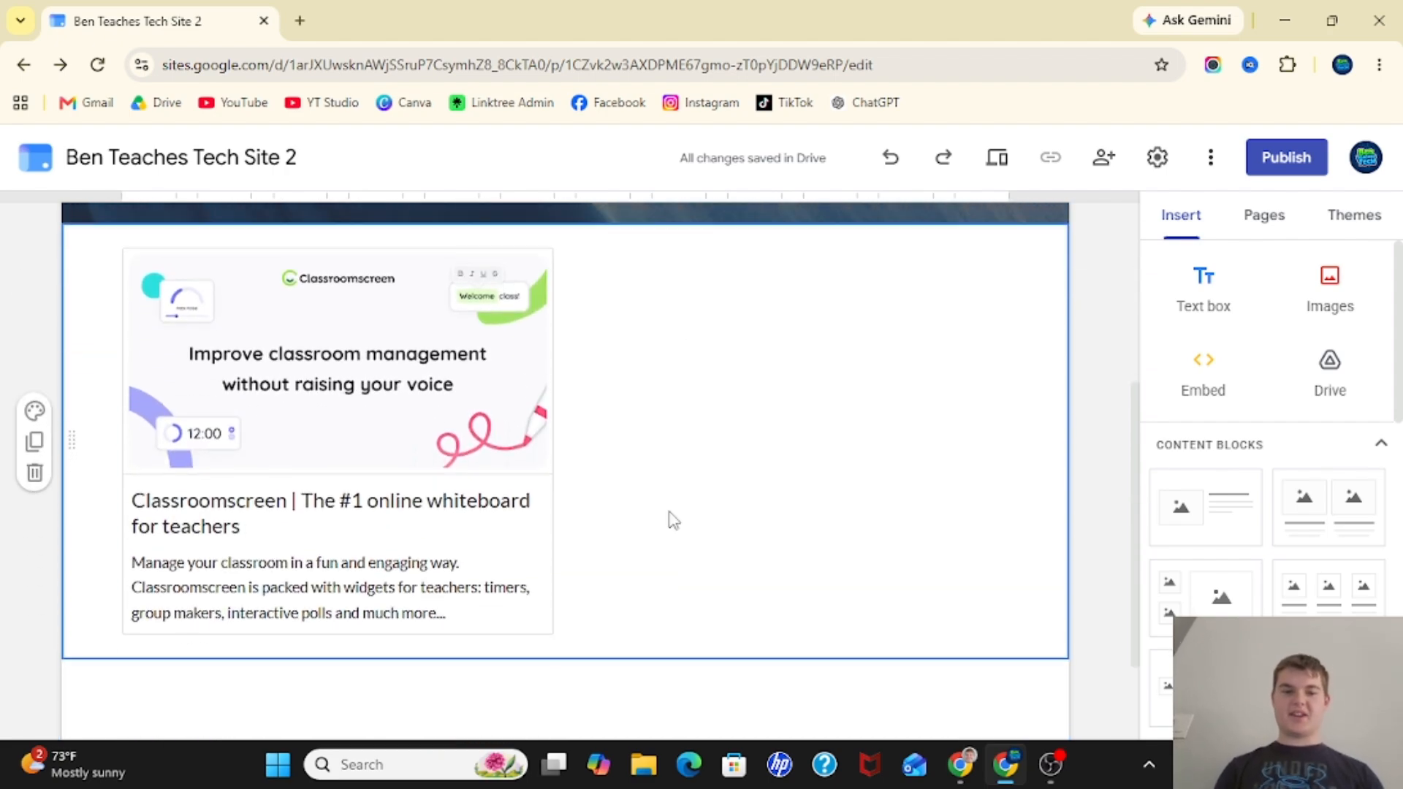
pyautogui.click(500, 421)
pyautogui.click(682, 570)
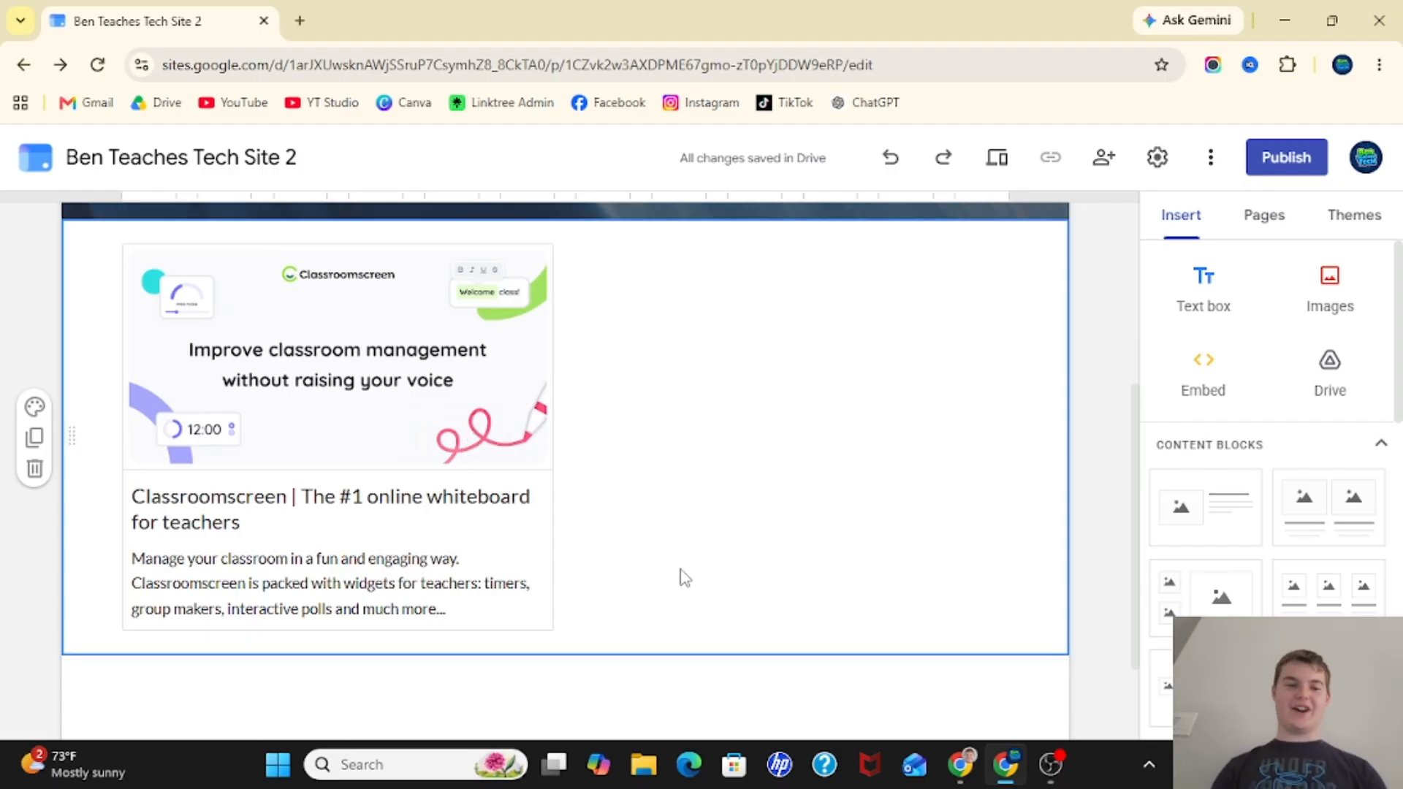
# View the link card settings of the Classroomscreen card and leave them unchanged
pyautogui.click(490, 453)
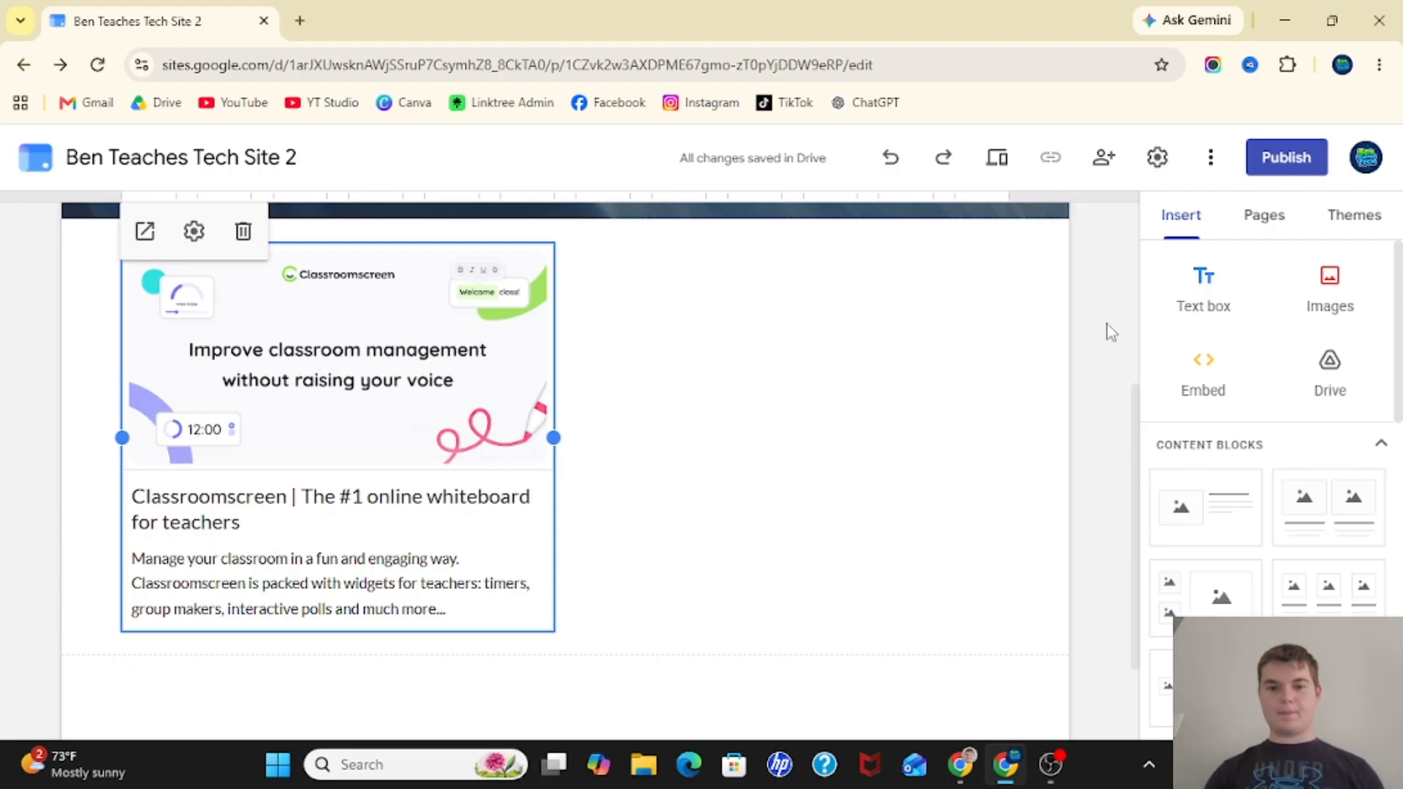
pyautogui.scroll(5, 921, 358)
pyautogui.scroll(-1, 814, 457)
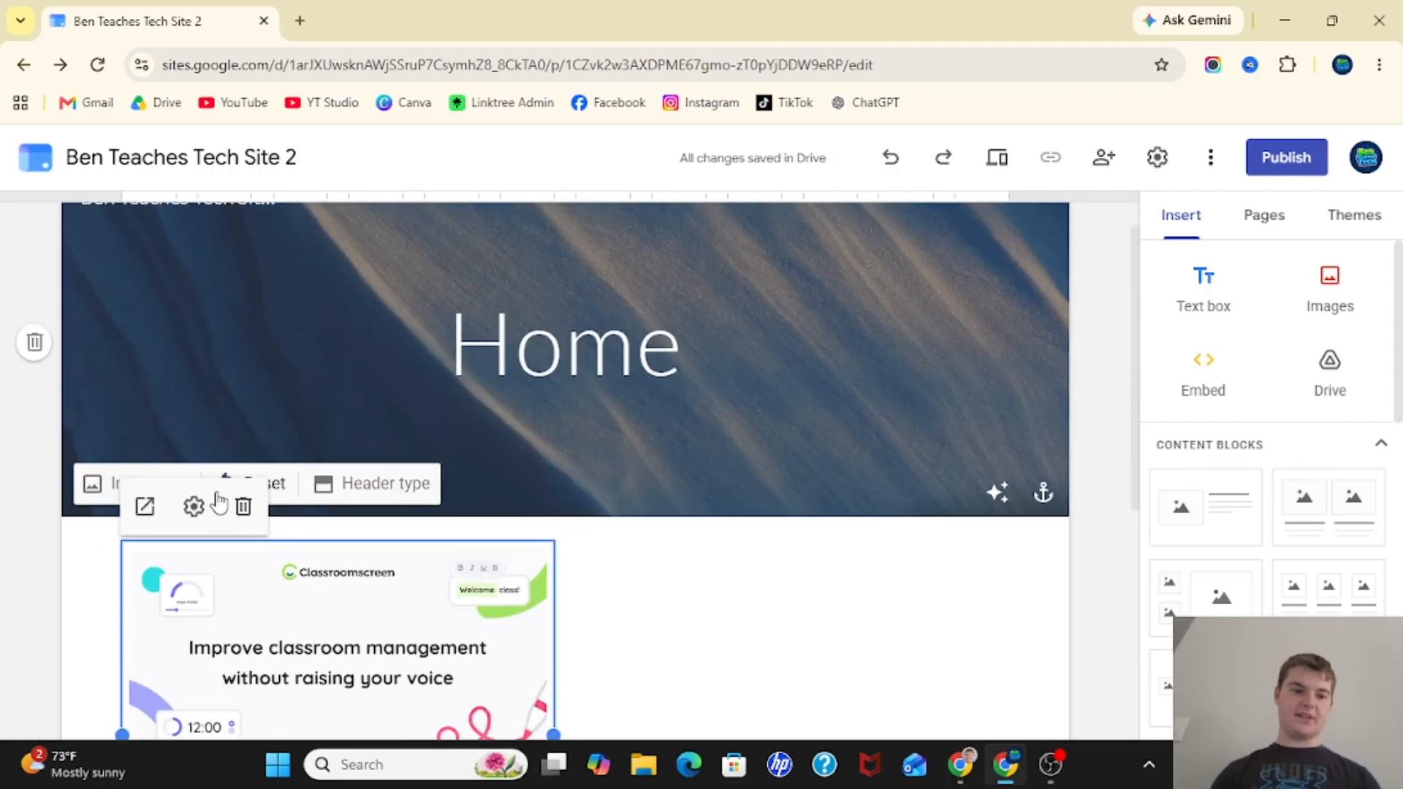
pyautogui.click(193, 507)
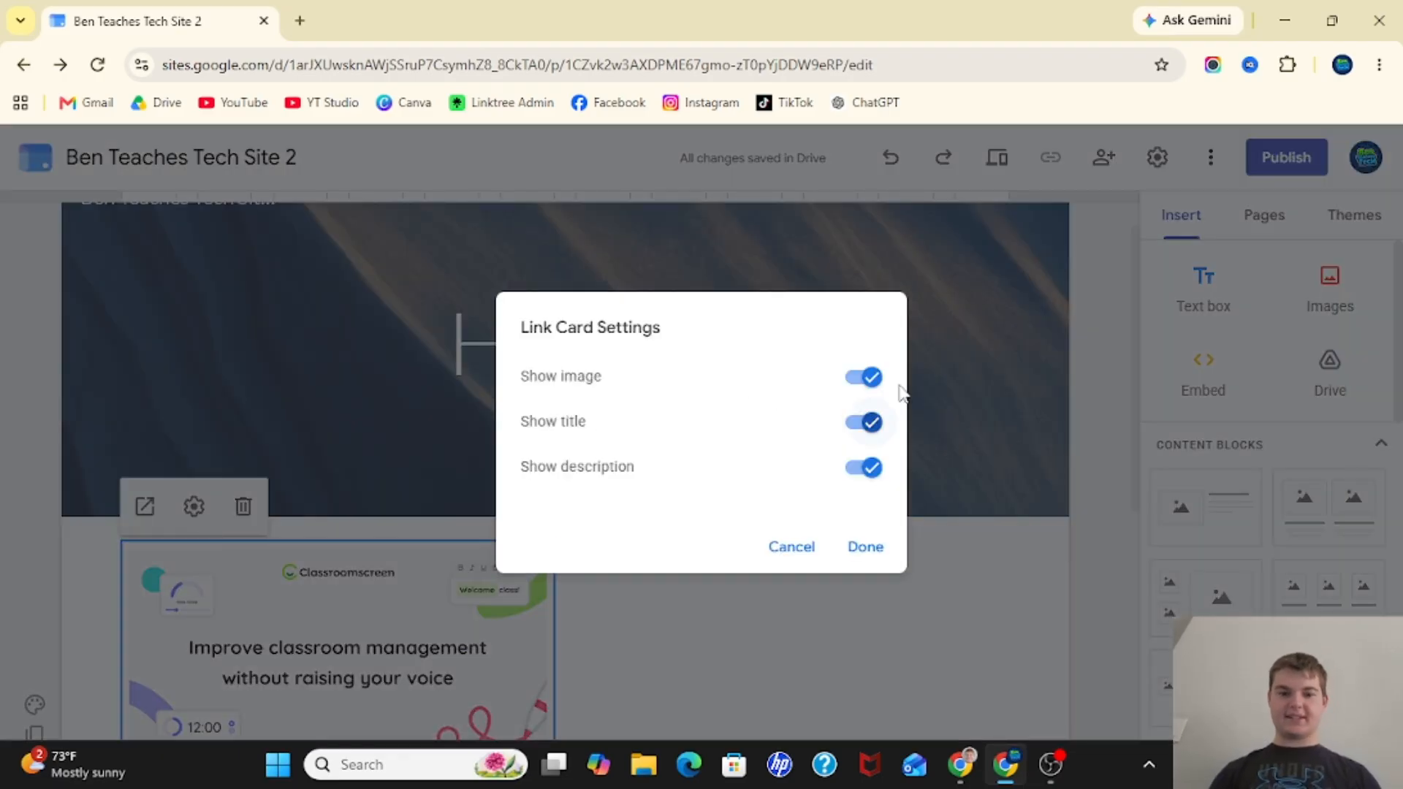
pyautogui.click(785, 549)
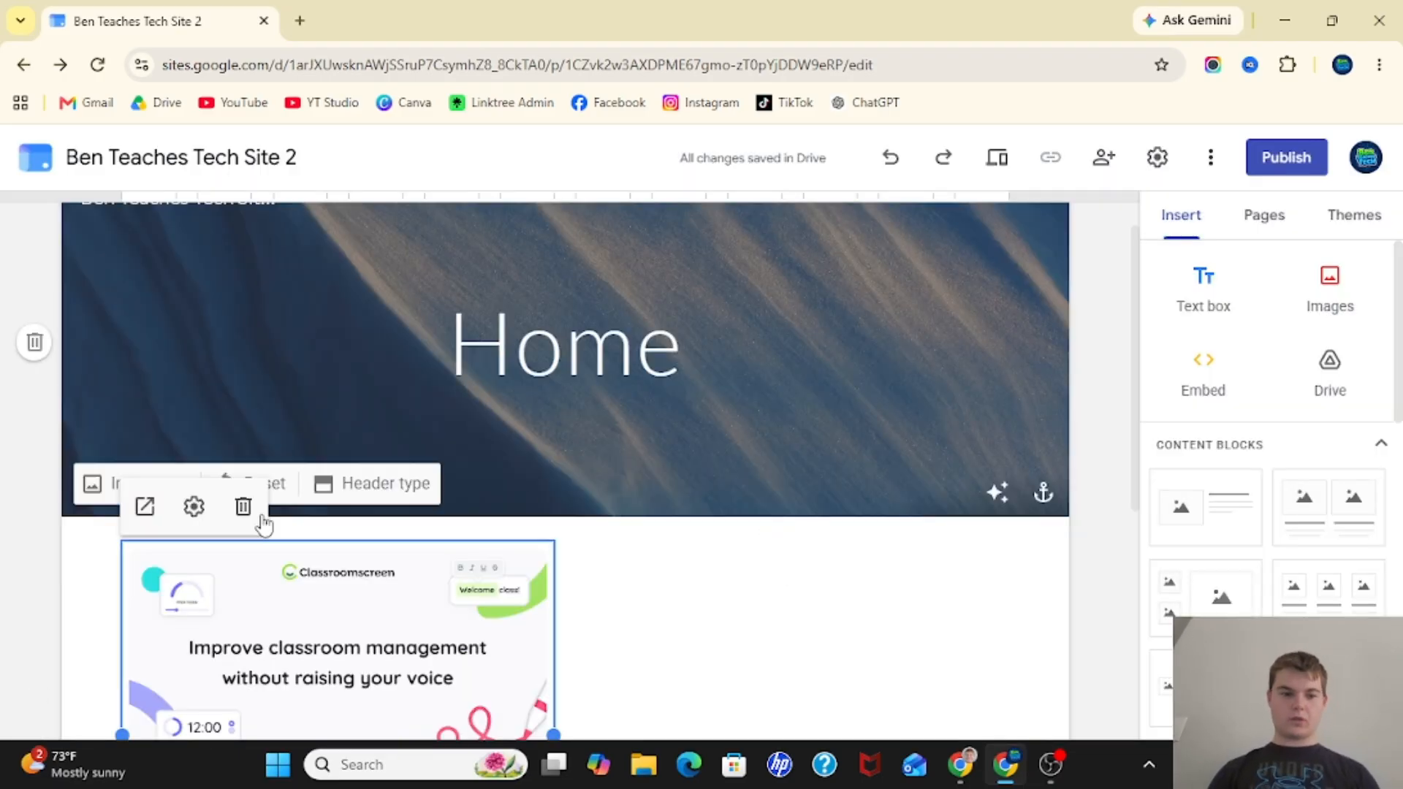
# Hide the description on the Classroomscreen link card and delete the card from the page
pyautogui.click(194, 507)
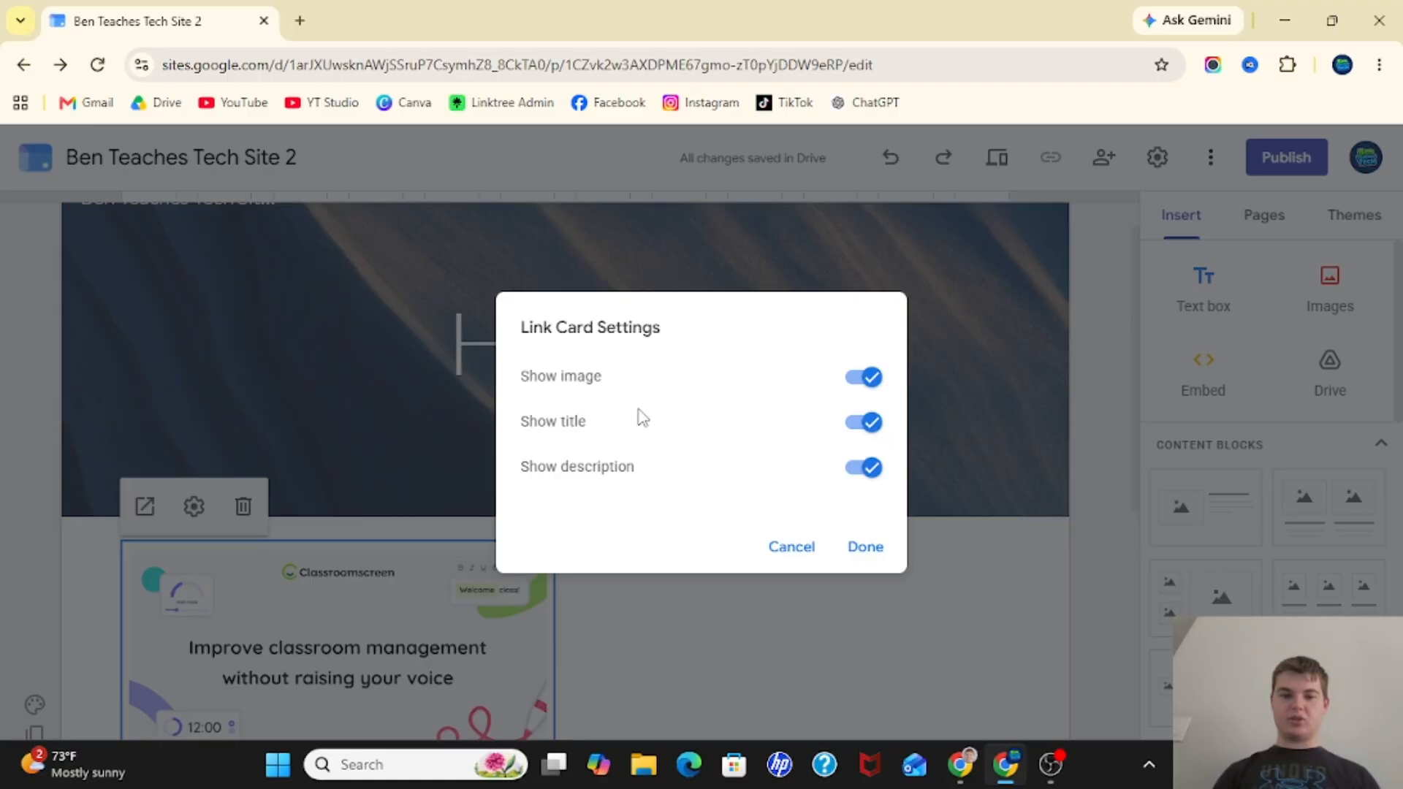
pyautogui.click(866, 468)
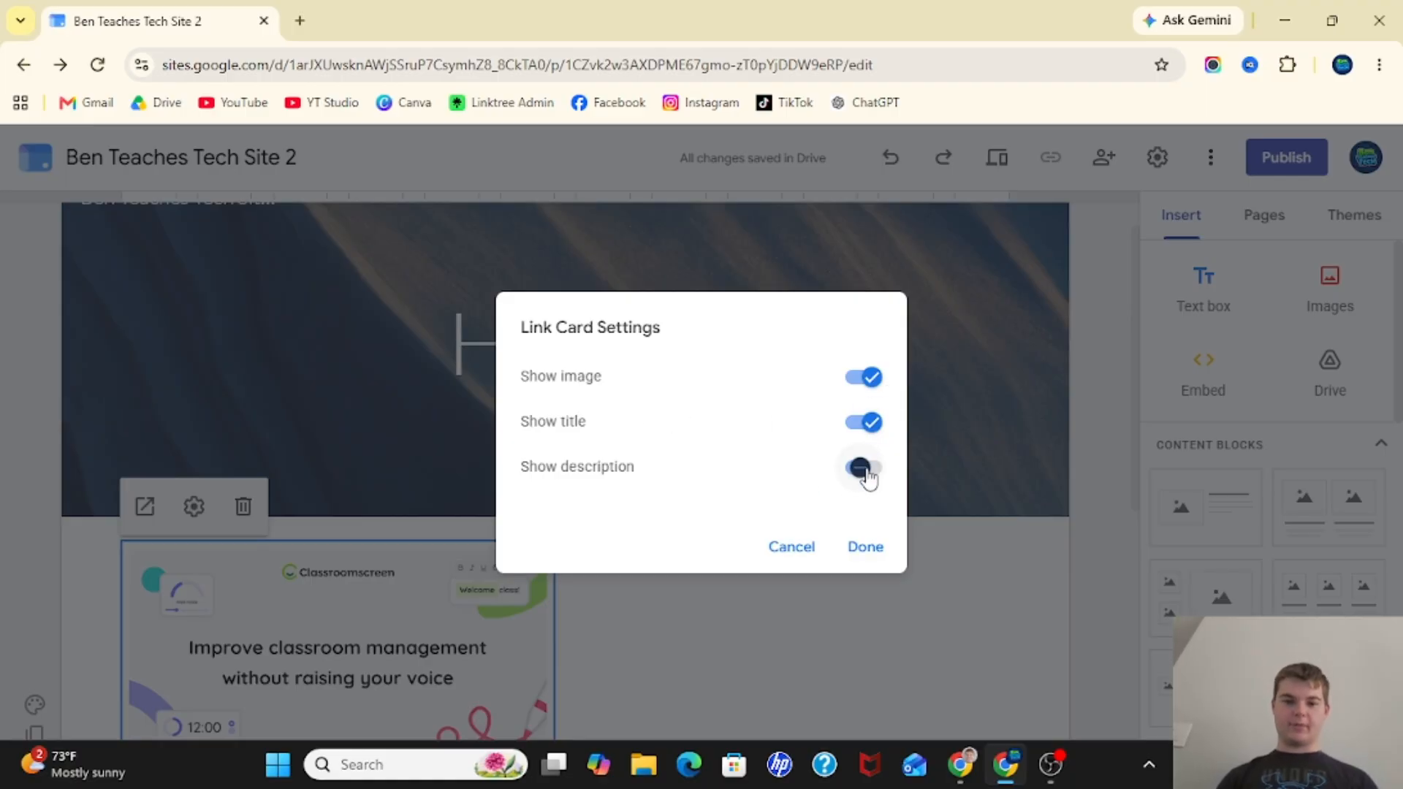
pyautogui.click(862, 547)
pyautogui.scroll(-4, 557, 601)
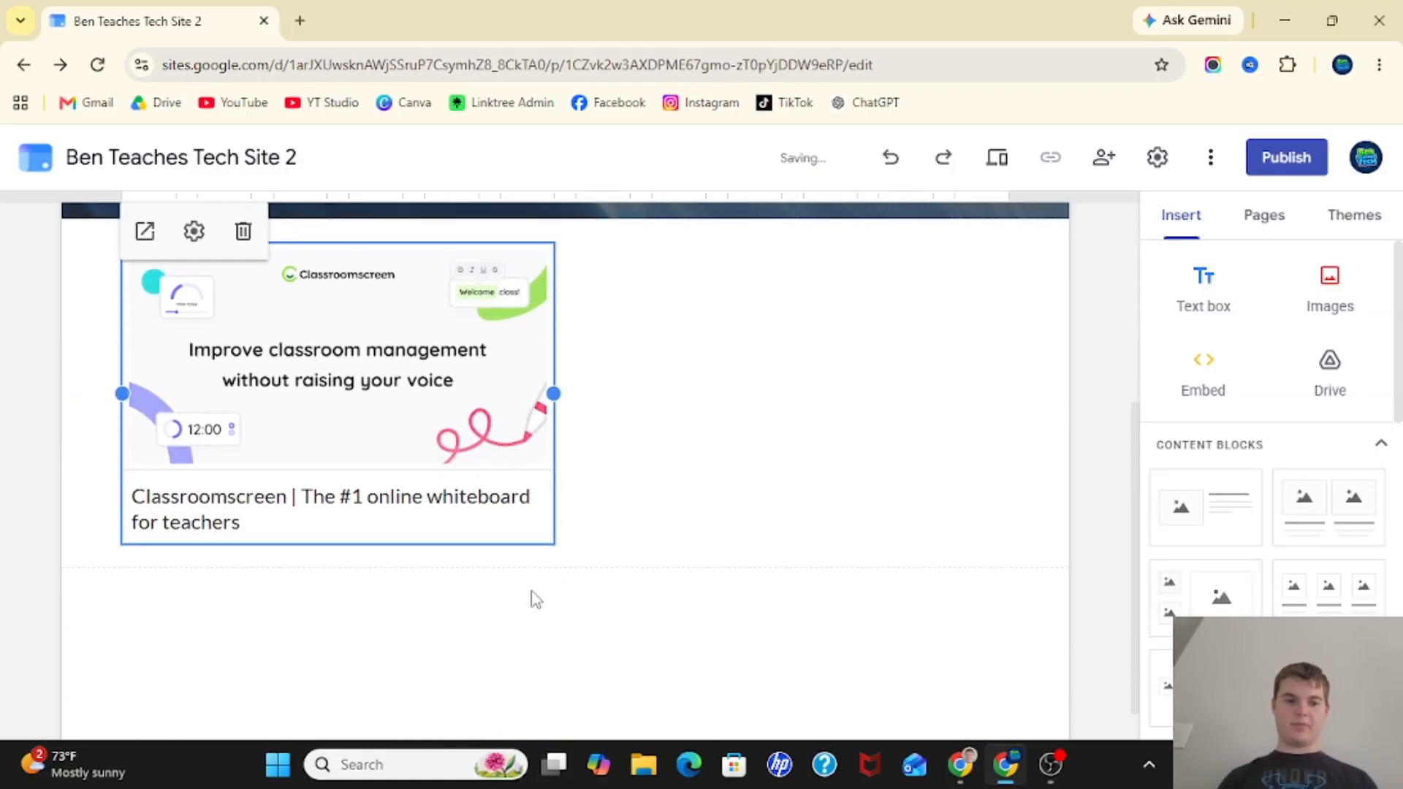
pyautogui.click(745, 493)
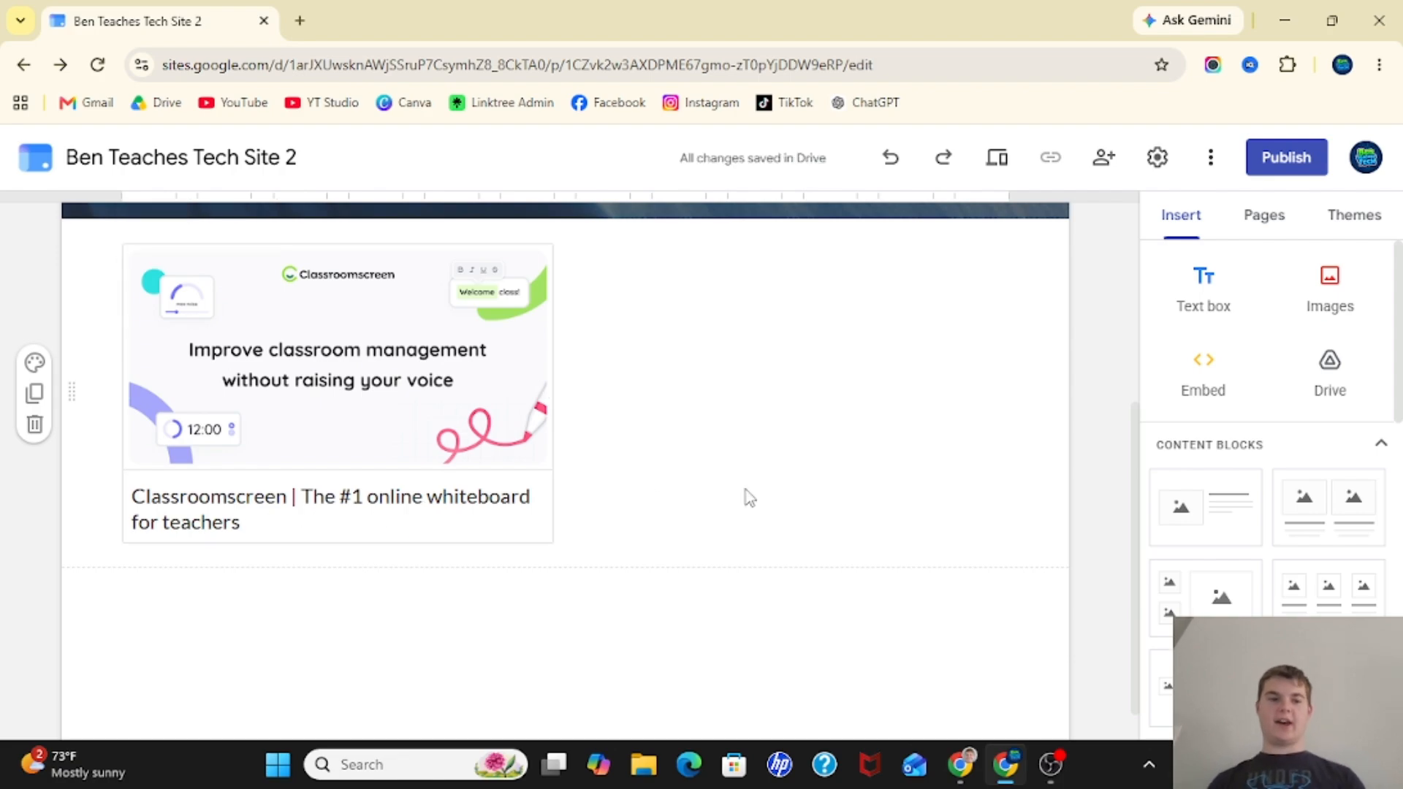
pyautogui.click(276, 338)
pyautogui.click(244, 233)
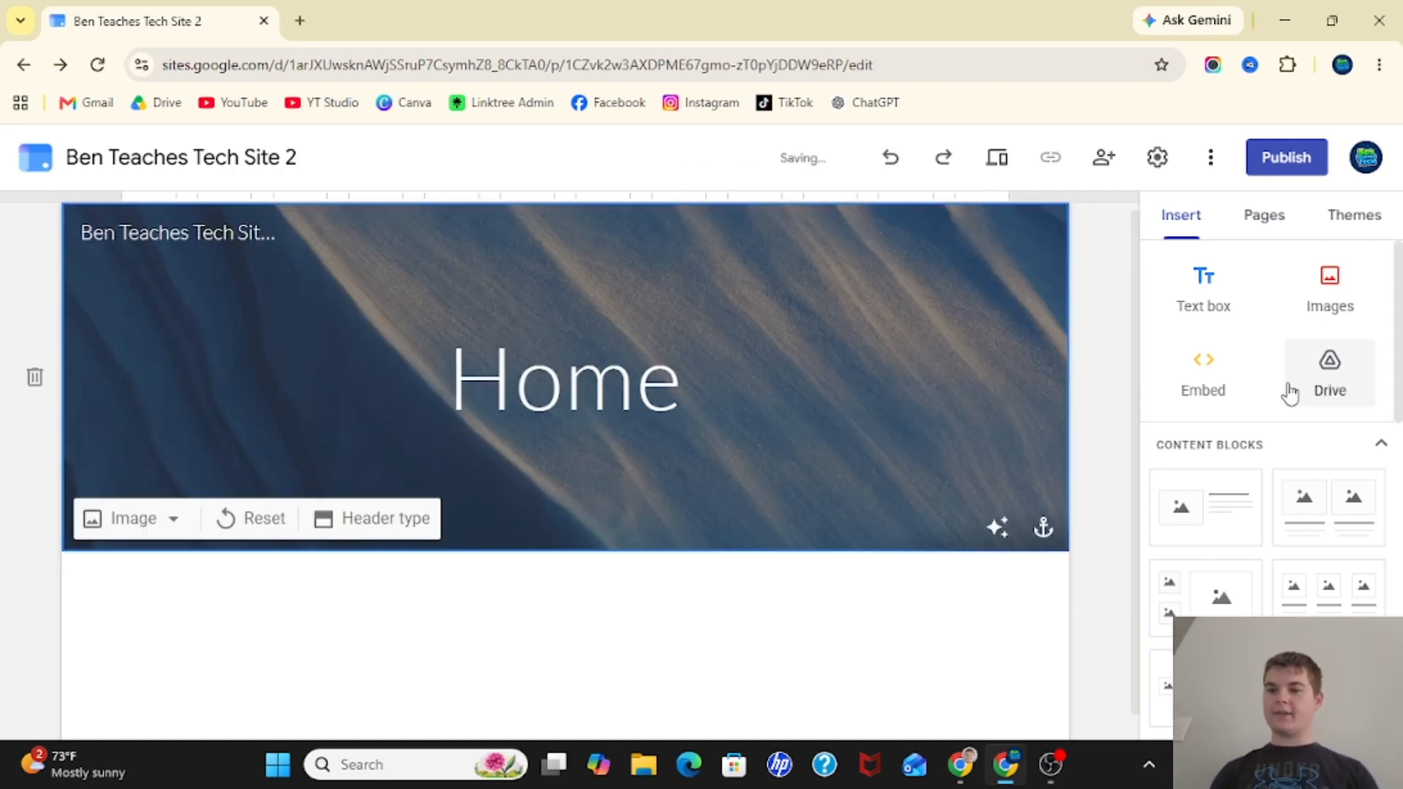
# View the HTML embed code option for embedding web content and cancel the embed
pyautogui.click(1232, 383)
pyautogui.click(570, 361)
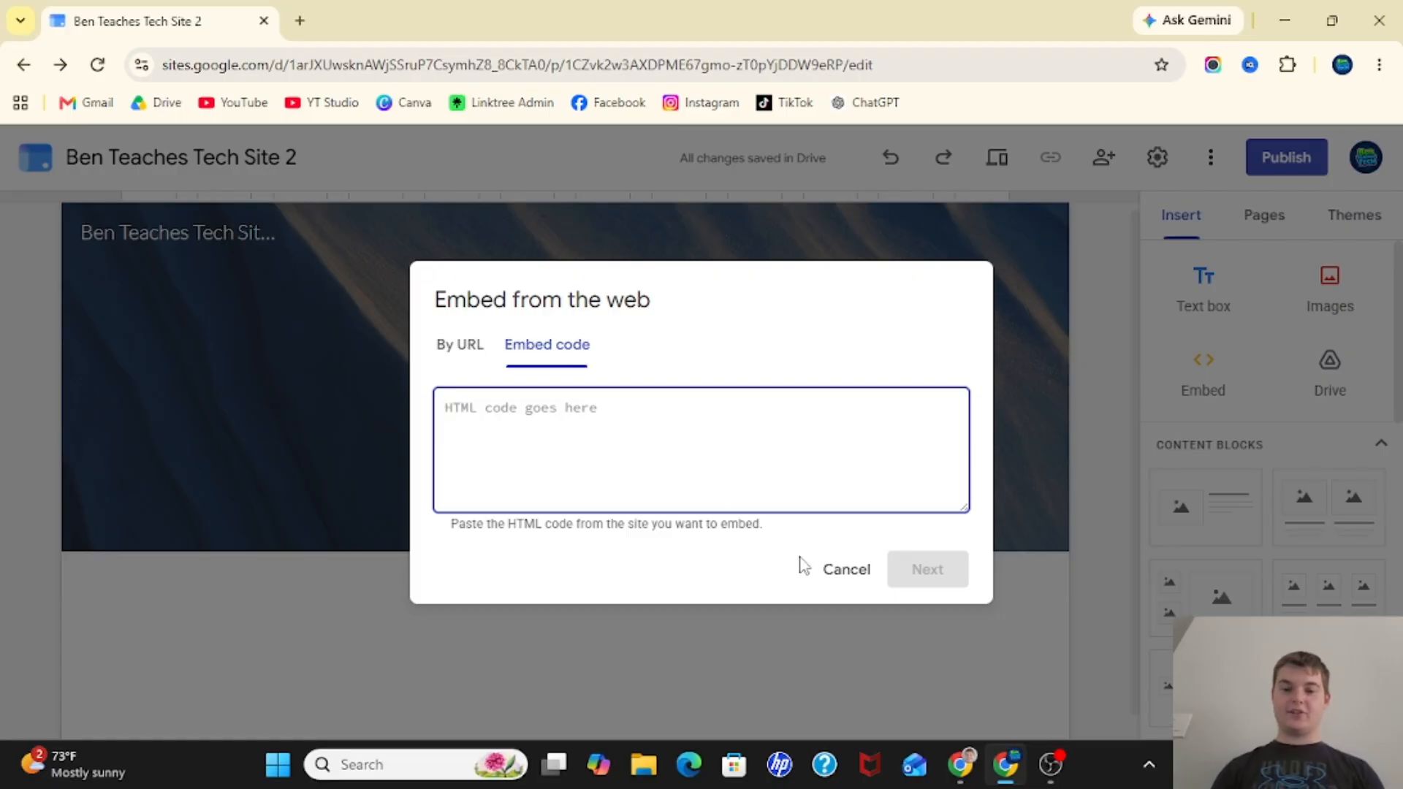
pyautogui.click(840, 570)
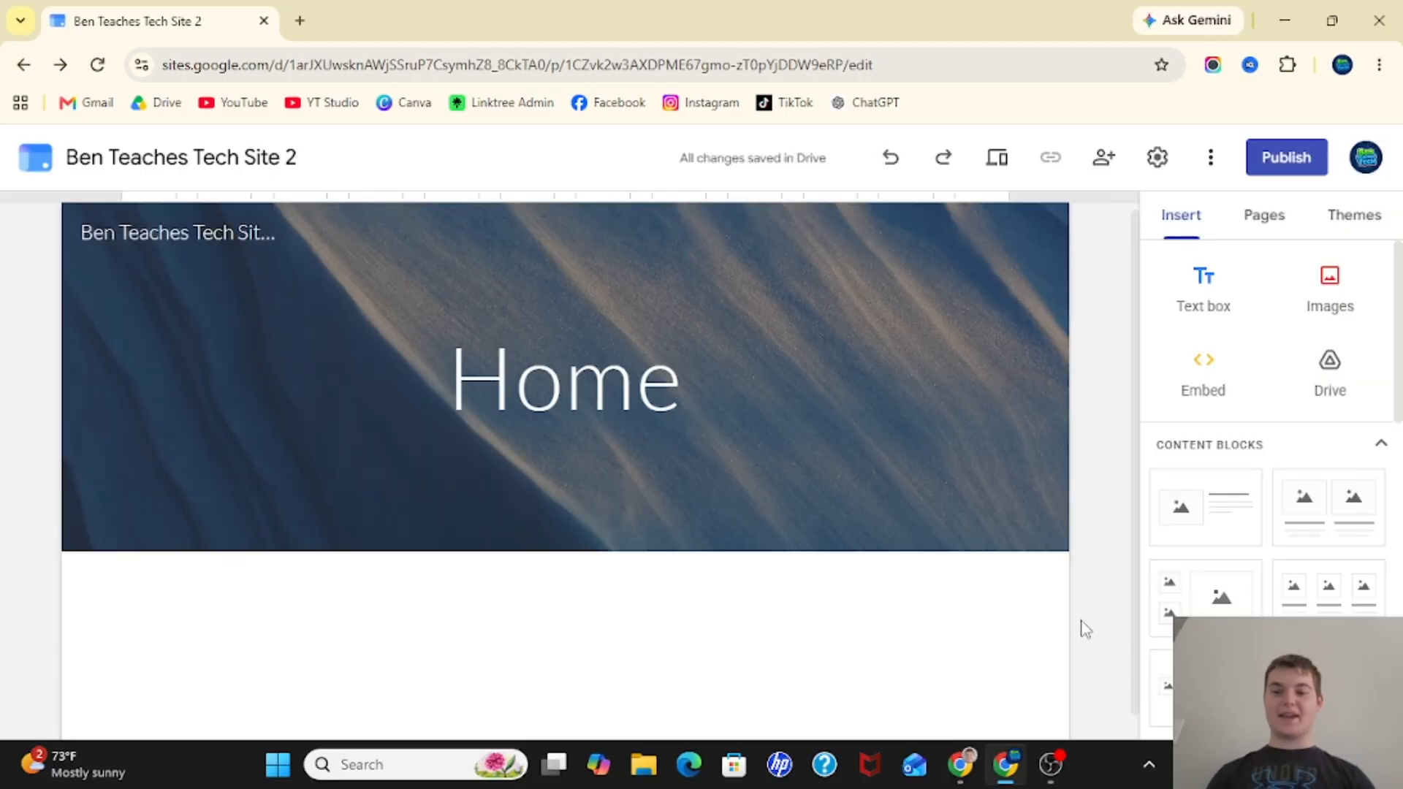
# Insert the file Choice Board 4 Blocks.pdf from Google Drive below the header
pyautogui.scroll(-1, 950, 649)
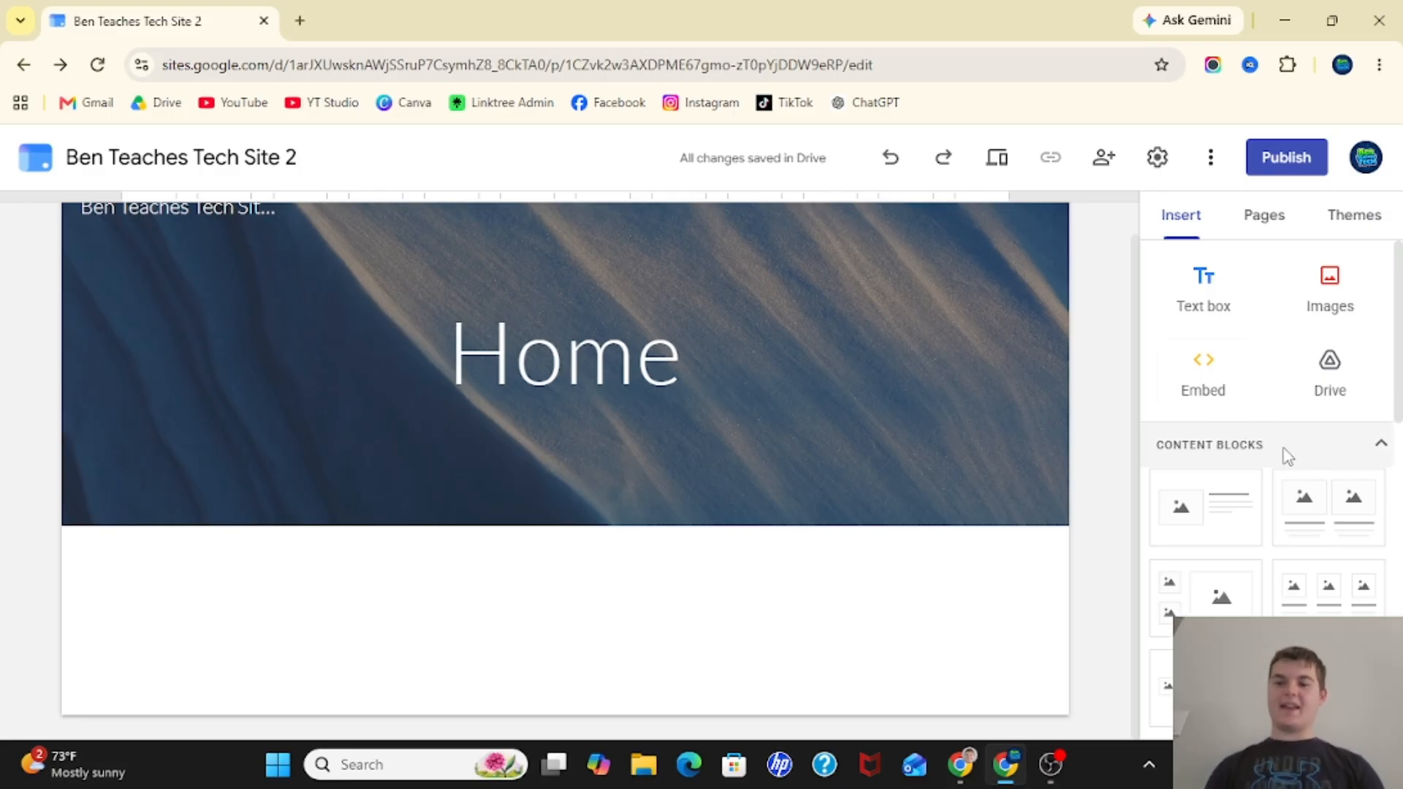
pyautogui.click(1328, 380)
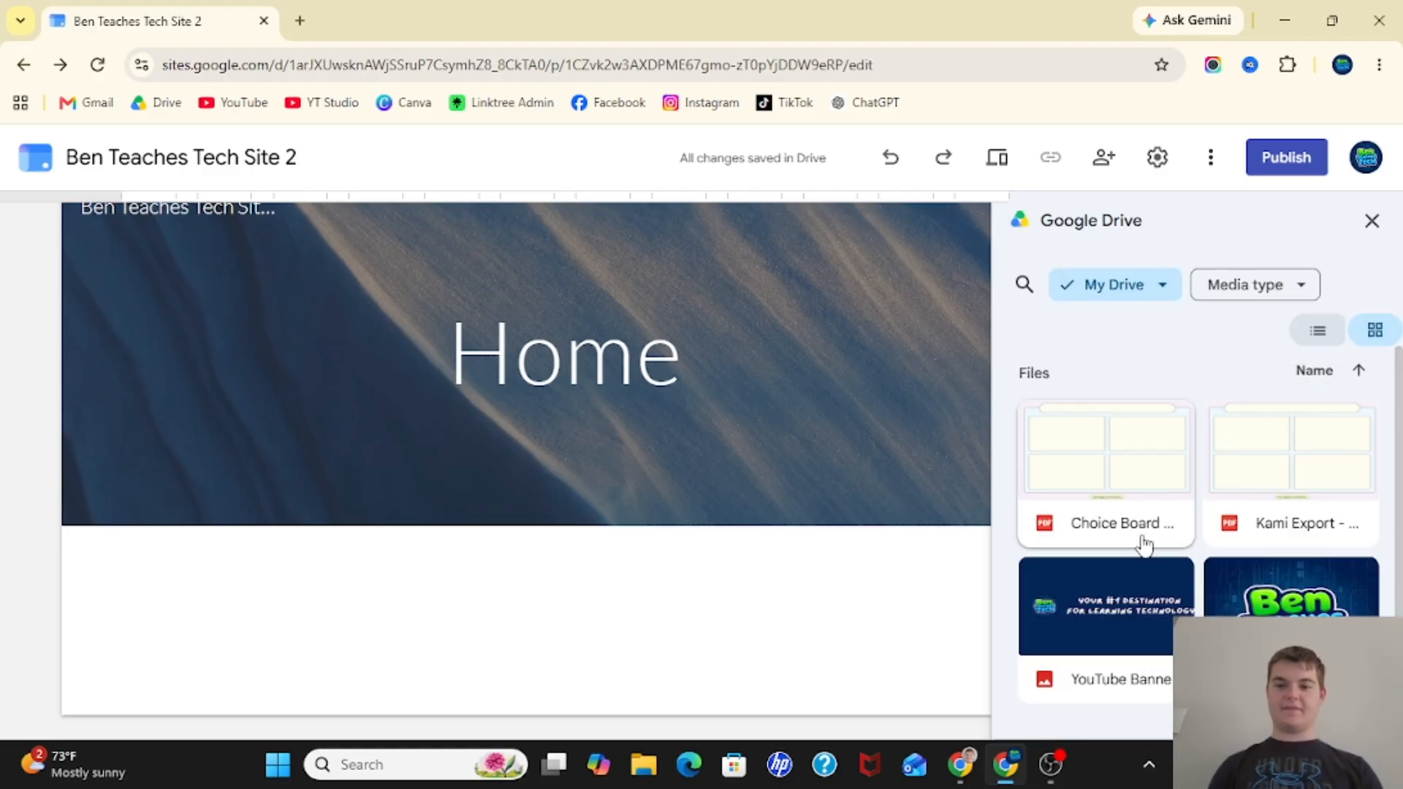
pyautogui.scroll(-1, 1168, 520)
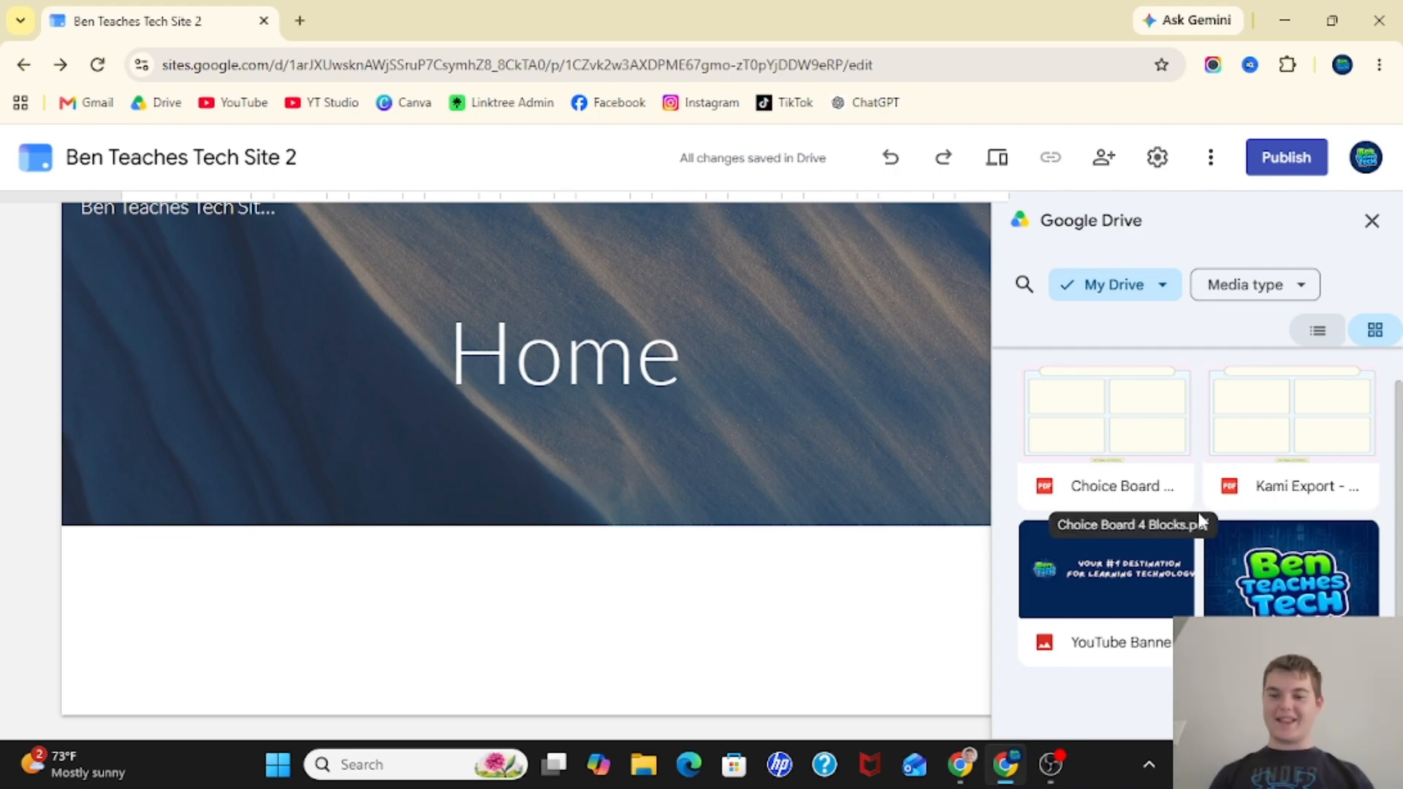
pyautogui.click(1112, 465)
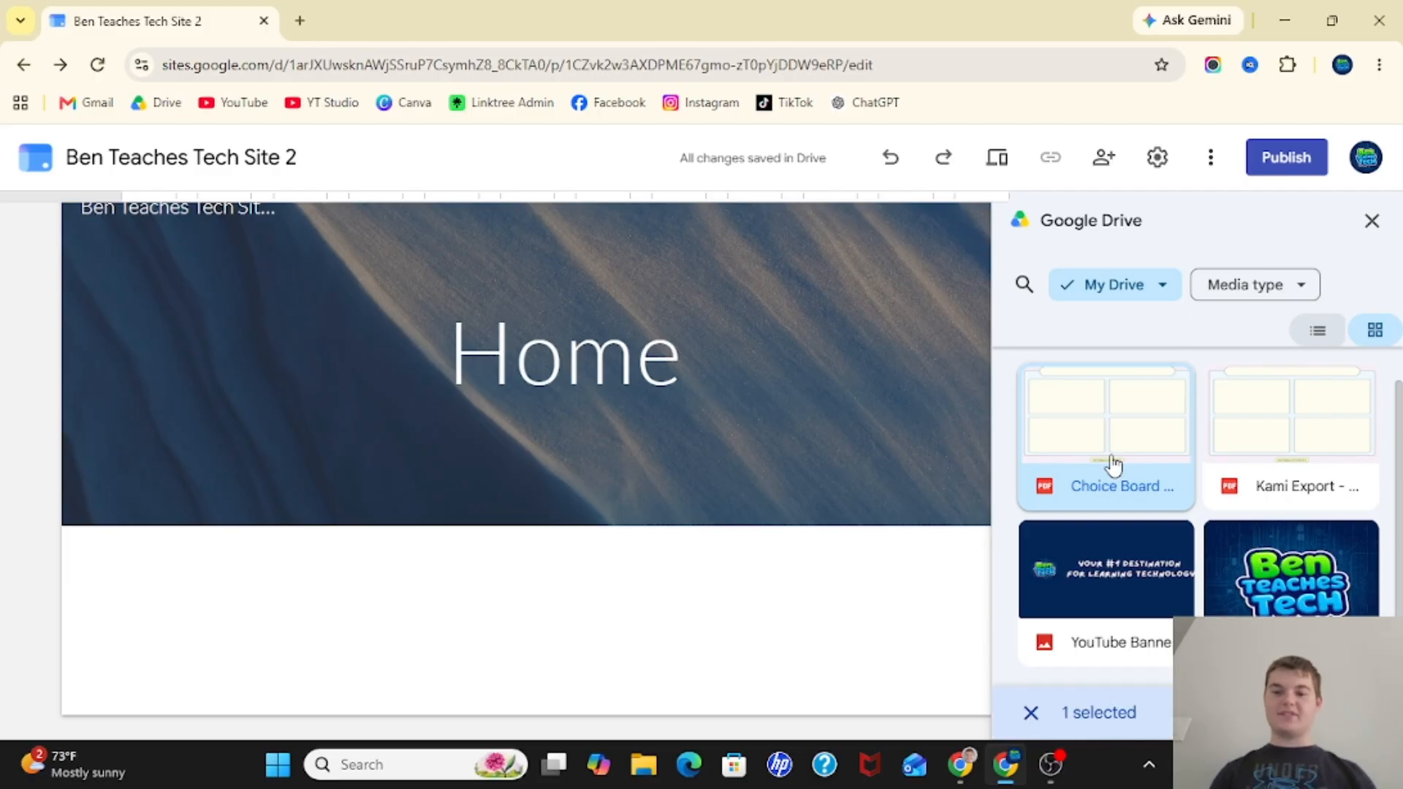
pyautogui.click(1349, 713)
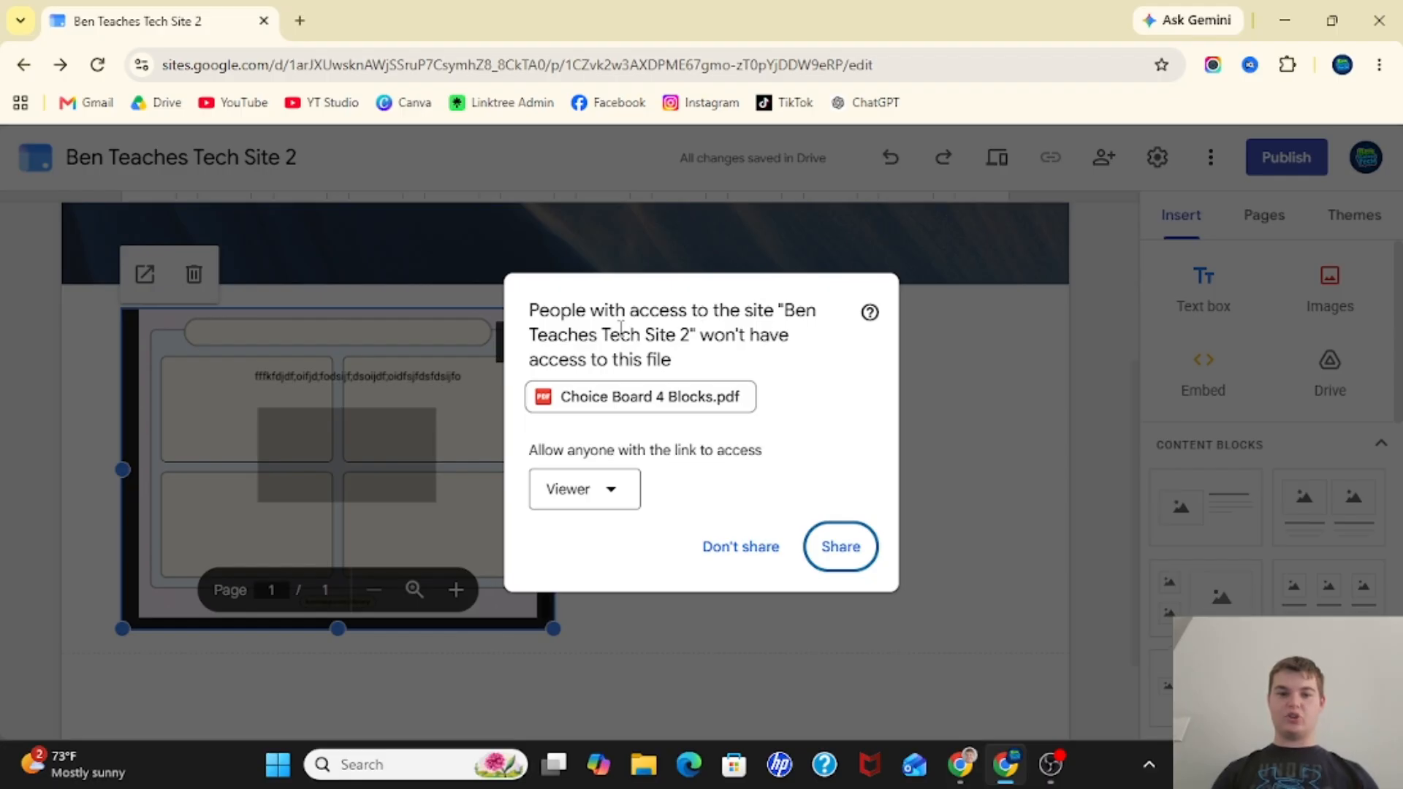
# Share Choice Board 4 Blocks.pdf with anyone with the link as Viewer
pyautogui.click(599, 503)
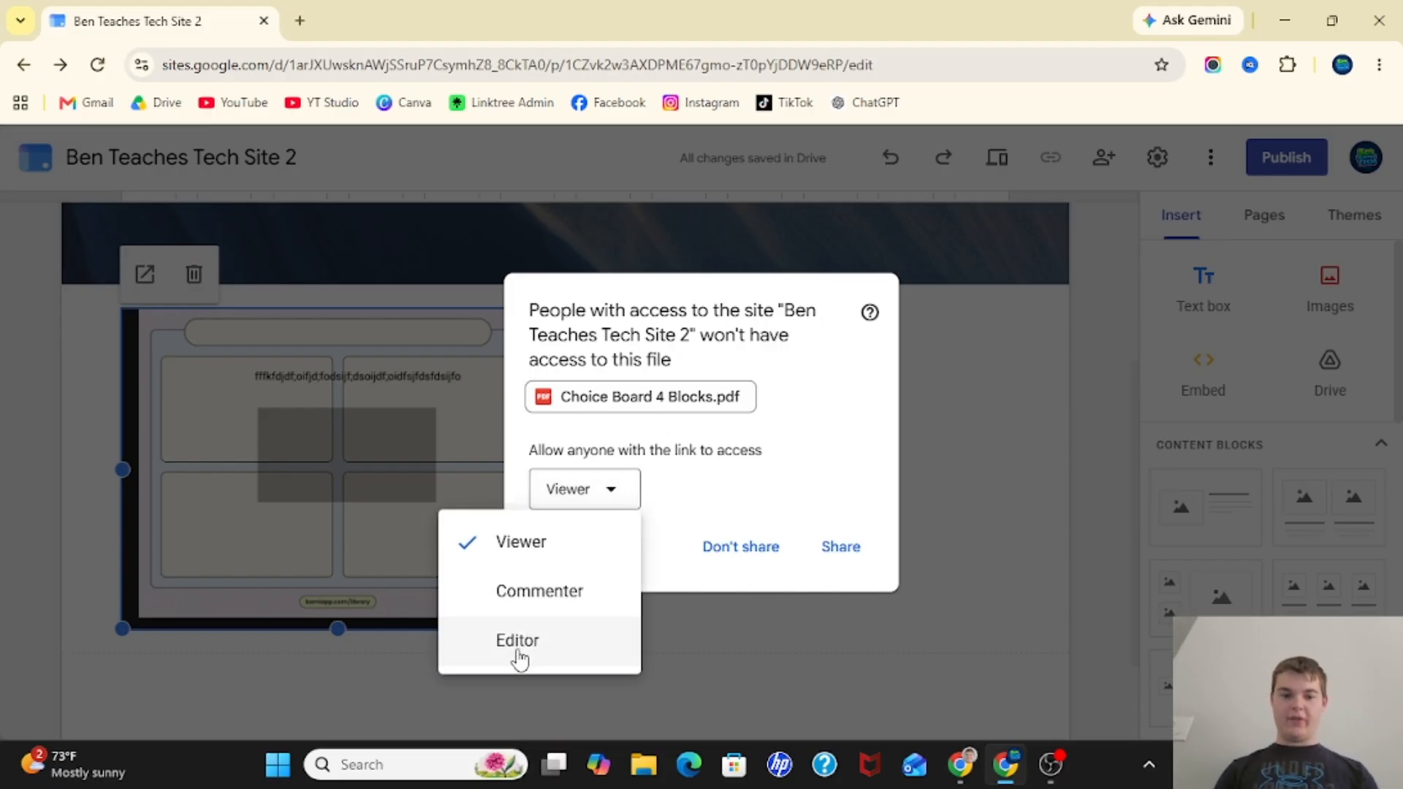
pyautogui.click(514, 545)
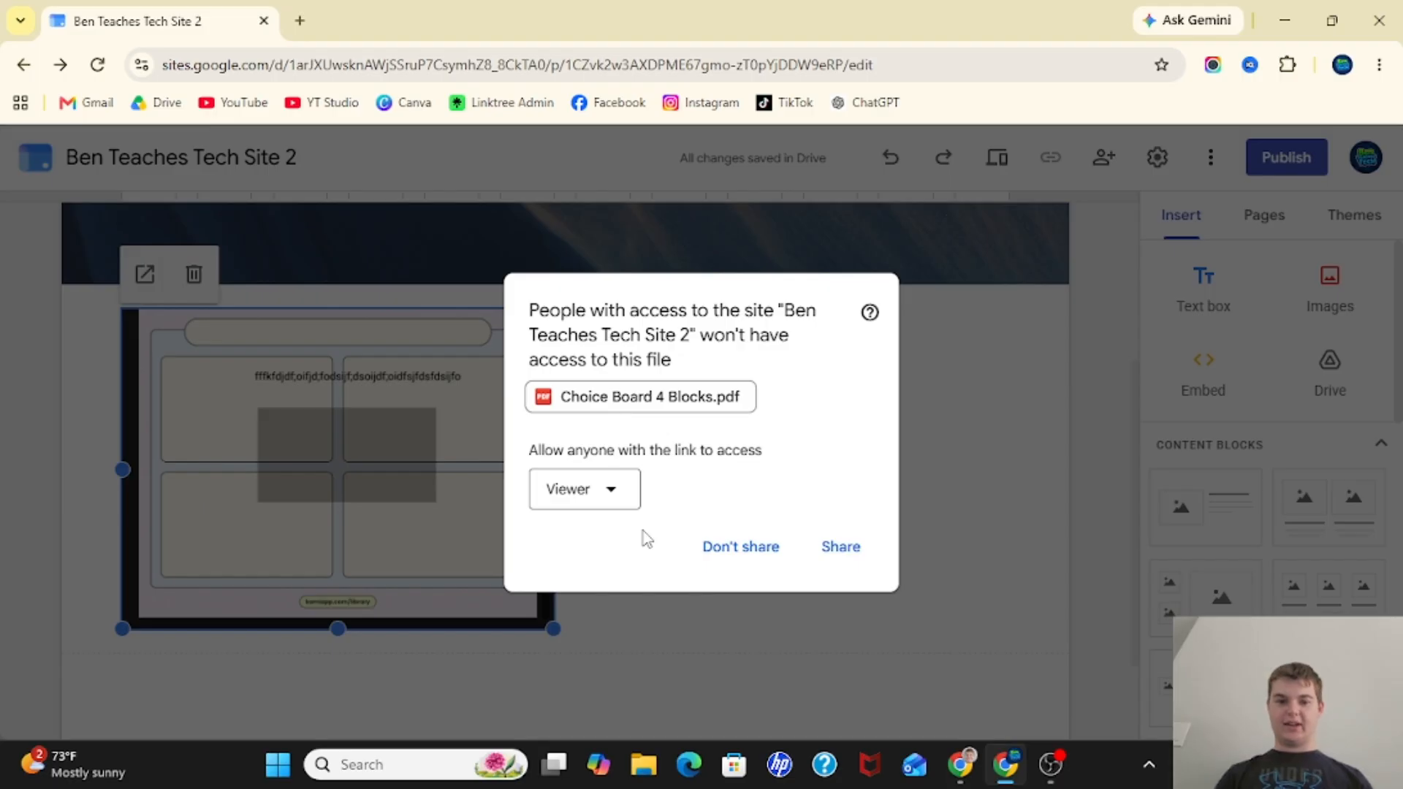
pyautogui.click(840, 548)
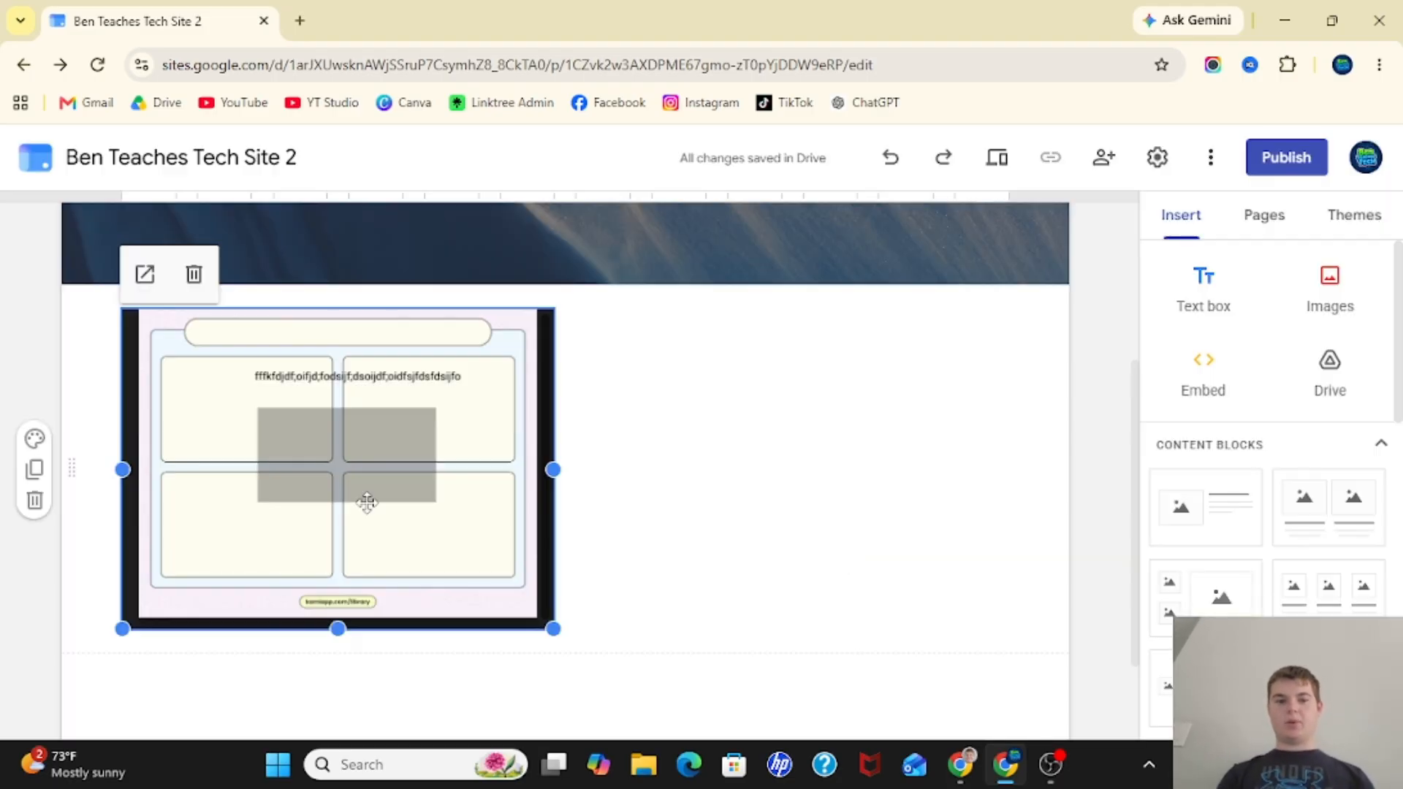
pyautogui.click(627, 456)
pyautogui.scroll(4, 627, 457)
pyautogui.scroll(-4, 625, 453)
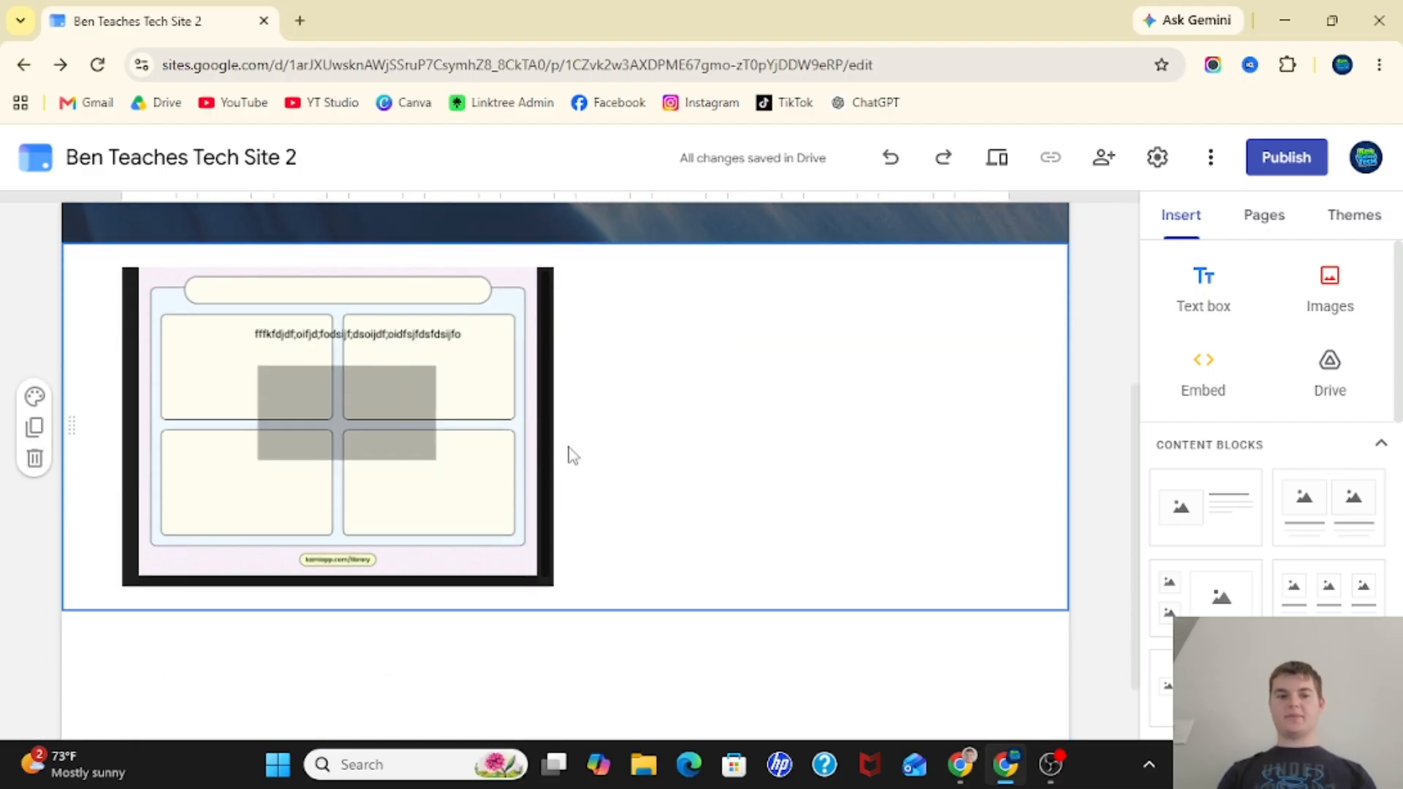
pyautogui.click(438, 543)
pyautogui.click(704, 441)
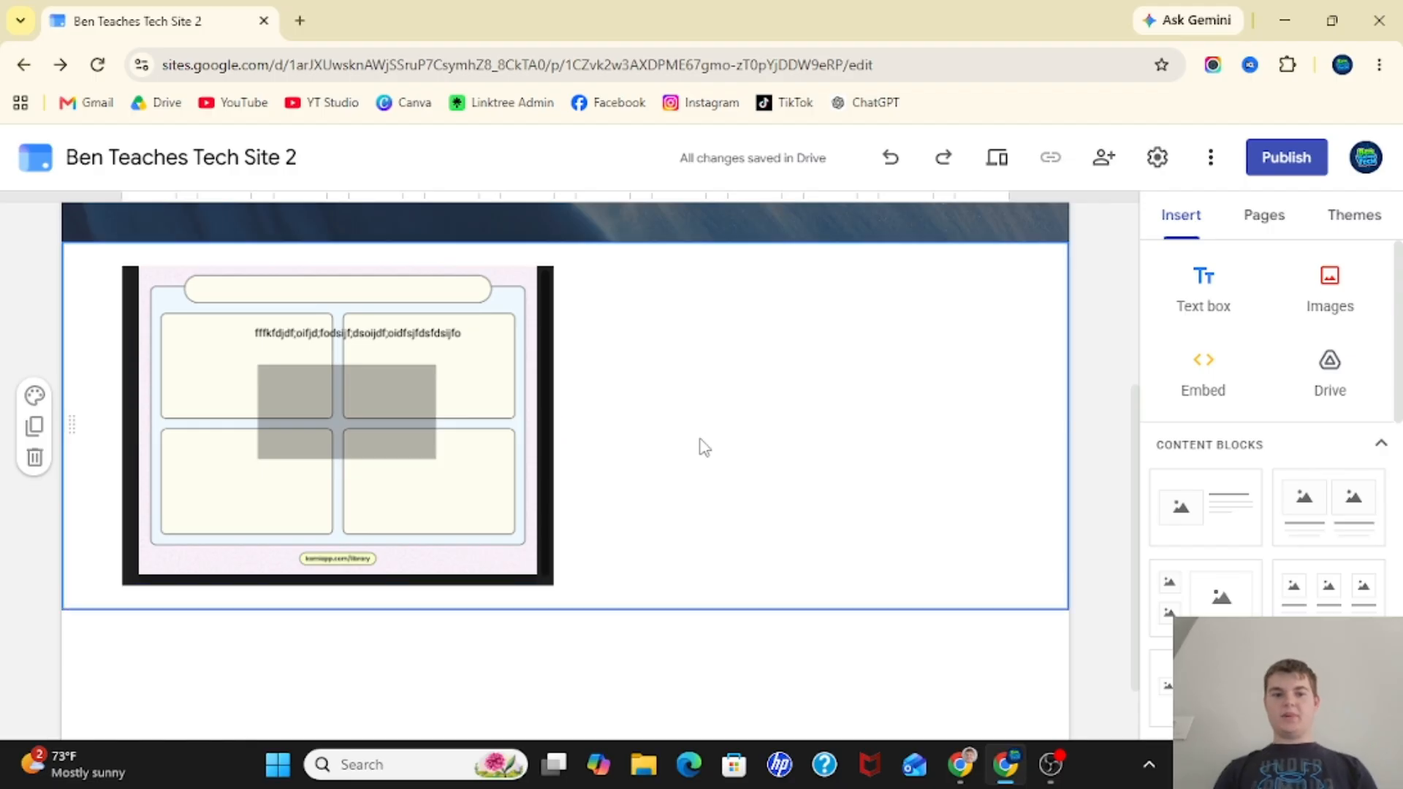
pyautogui.click(454, 416)
pyautogui.click(643, 429)
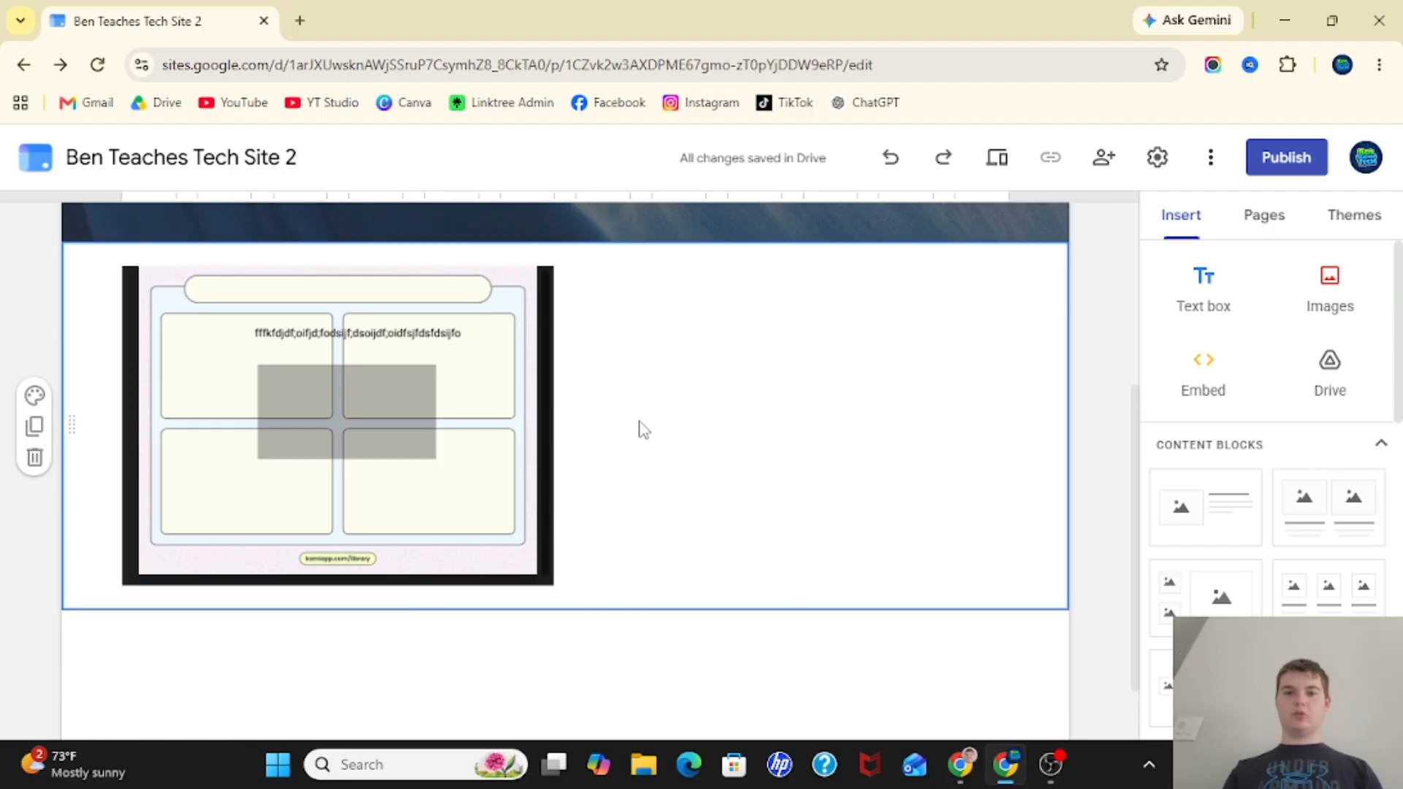
pyautogui.click(454, 417)
pyautogui.click(673, 401)
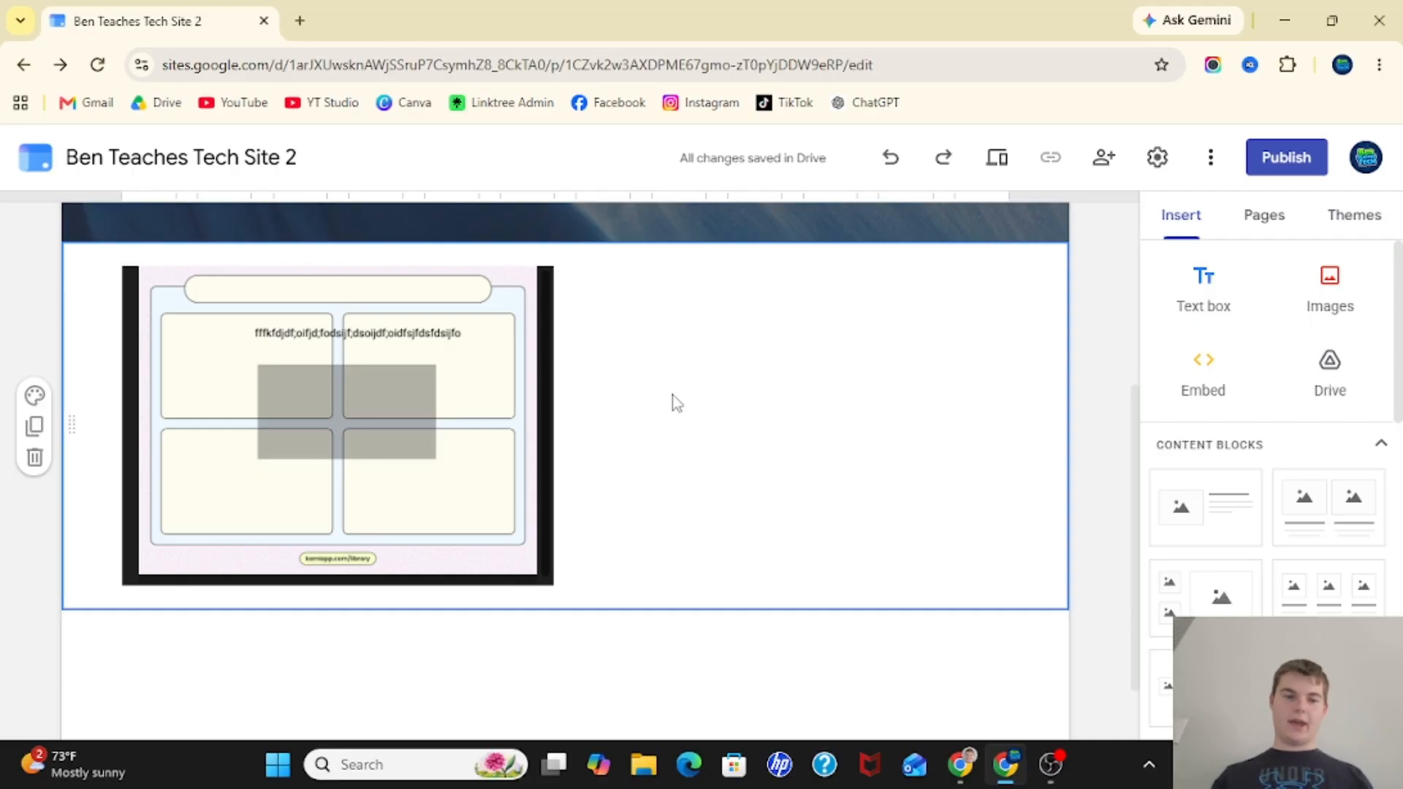
pyautogui.click(506, 389)
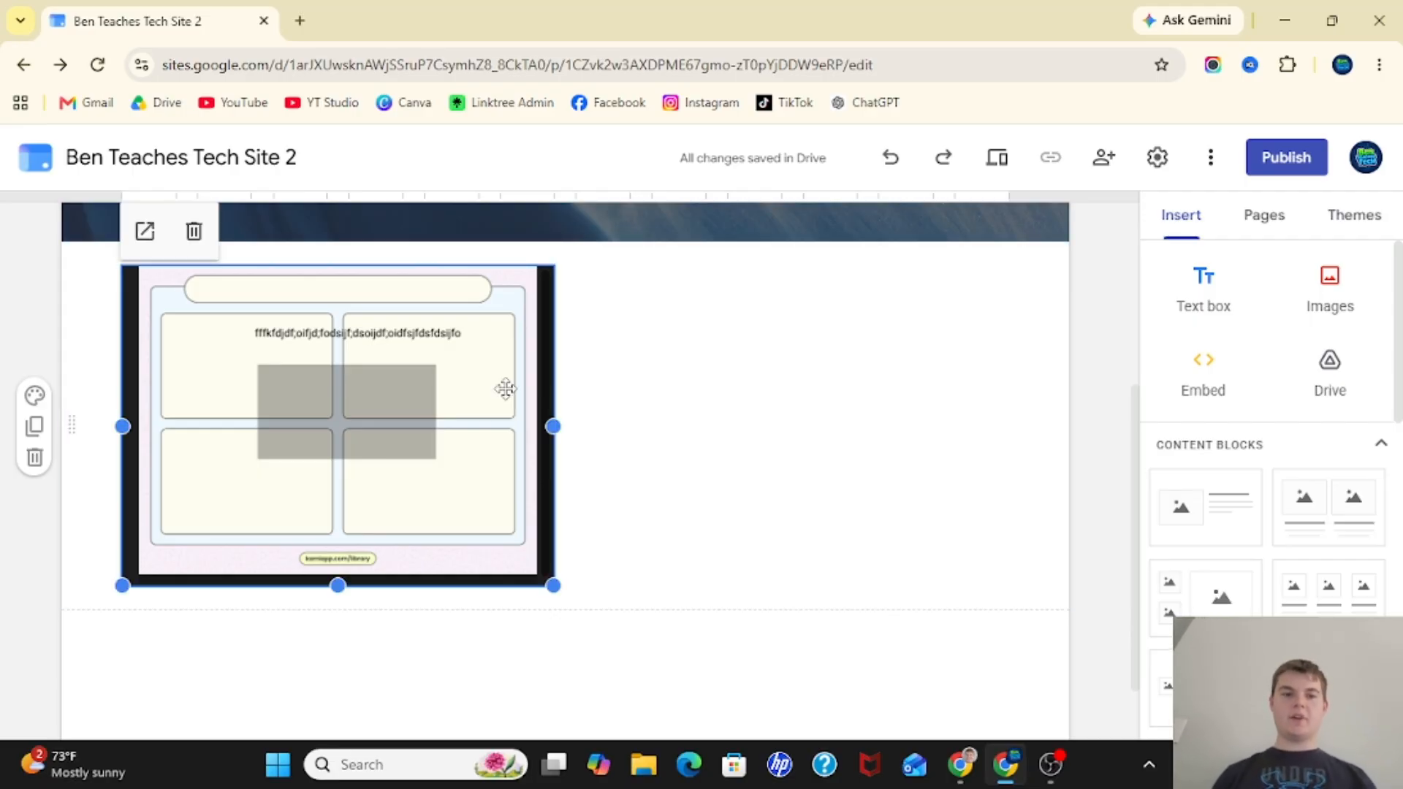
pyautogui.click(710, 397)
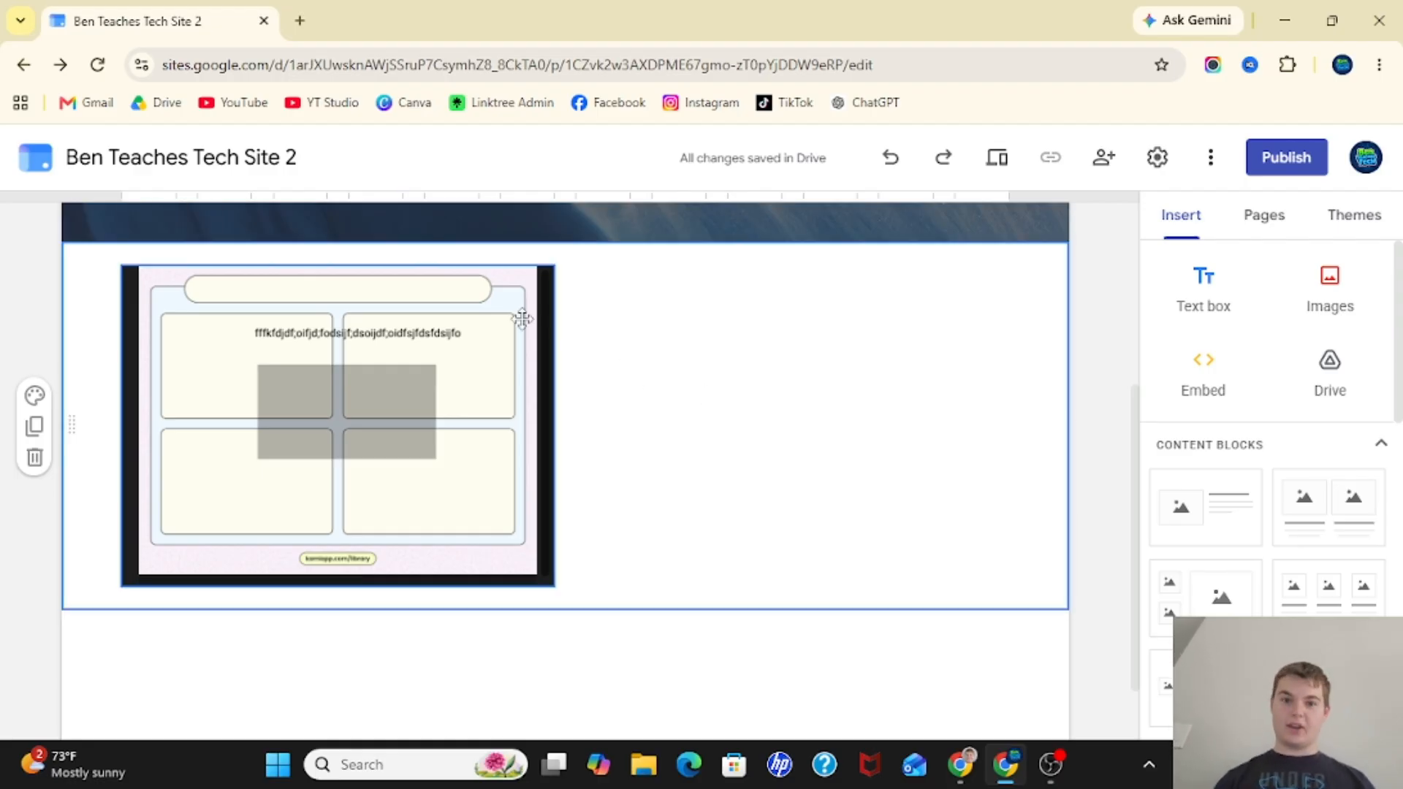
pyautogui.click(261, 320)
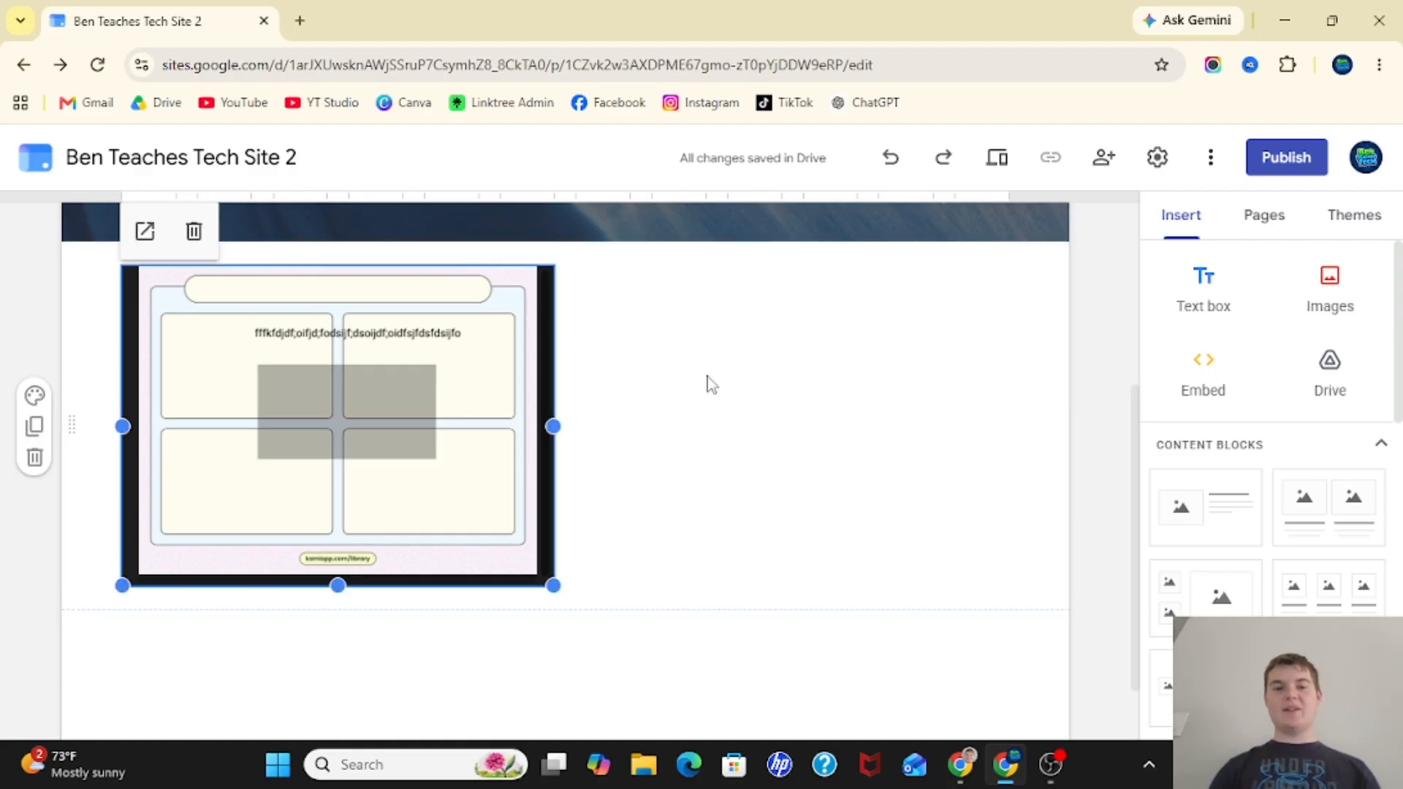
pyautogui.click(830, 424)
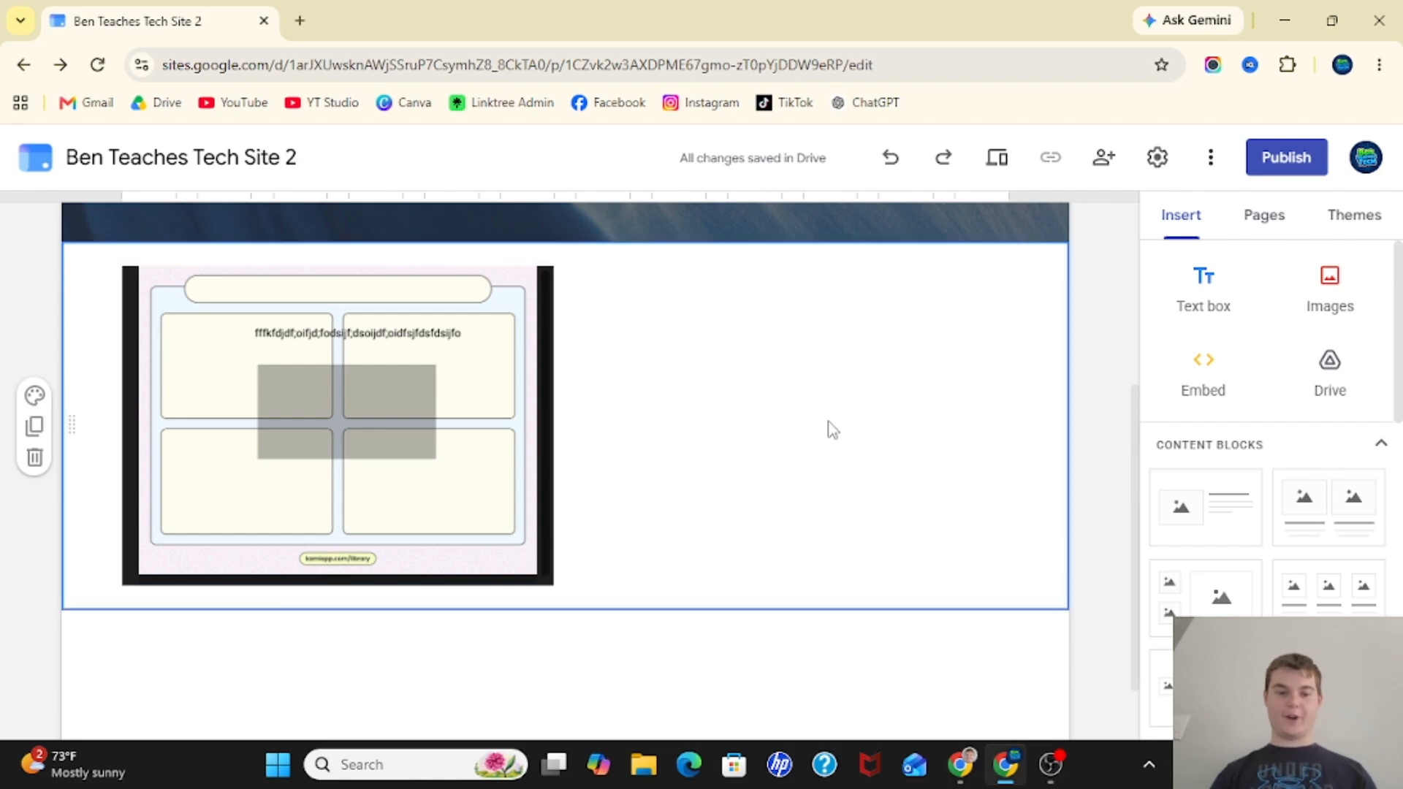
# Delete the embedded choice board PDF from the page
pyautogui.click(500, 407)
pyautogui.click(194, 232)
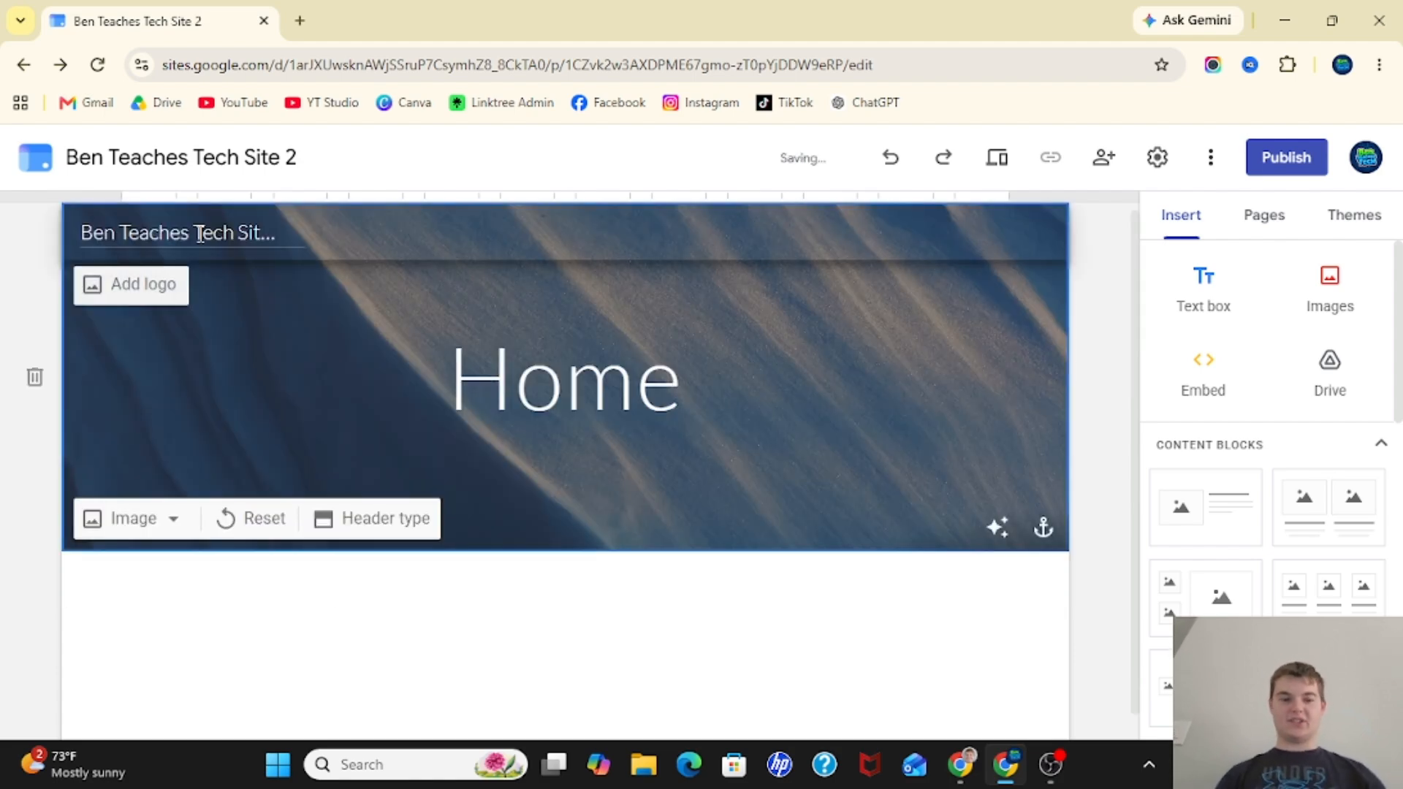
# Insert the content block with three image placeholders, each with a heading and text, below the header
pyautogui.scroll(-2, 1181, 395)
pyautogui.scroll(-1, 1182, 398)
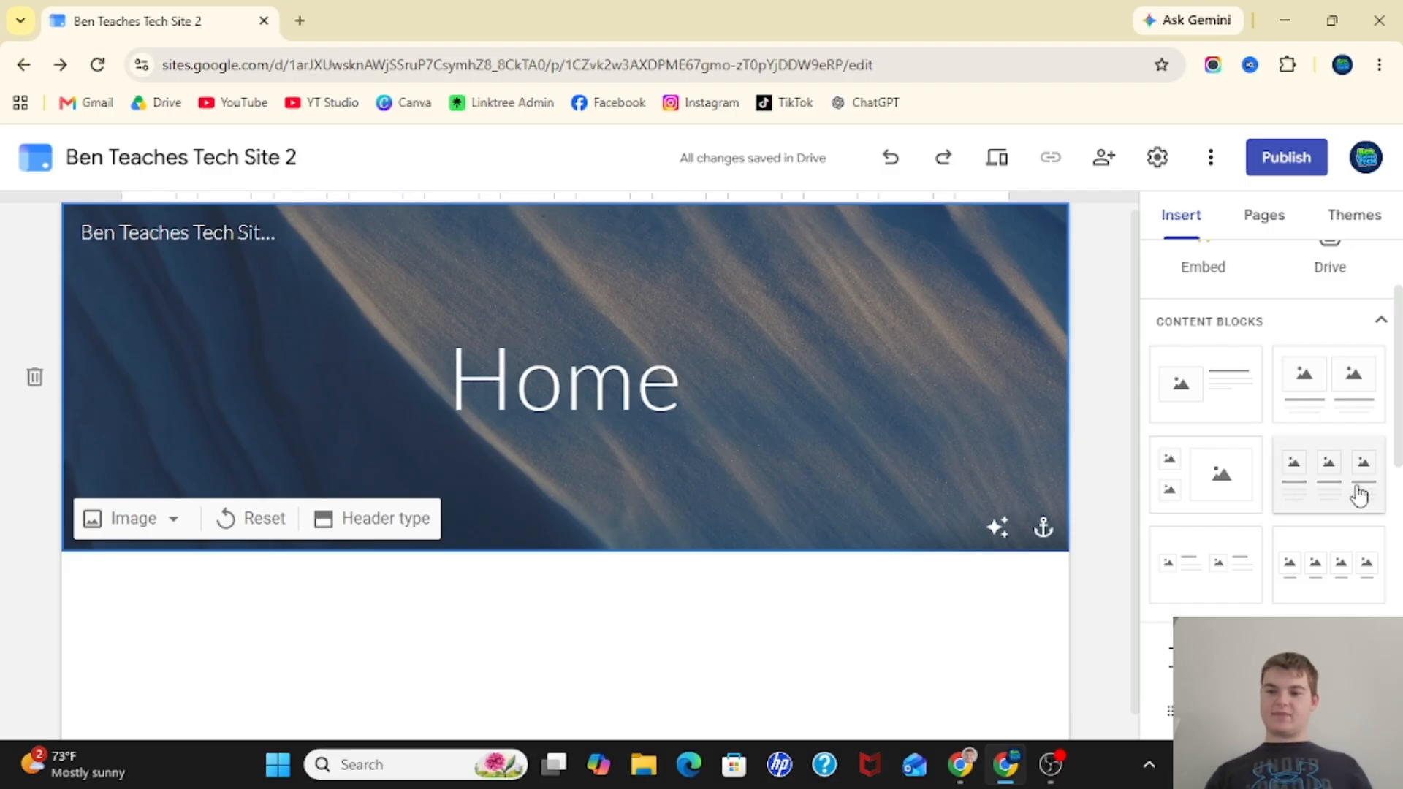
pyautogui.click(1333, 479)
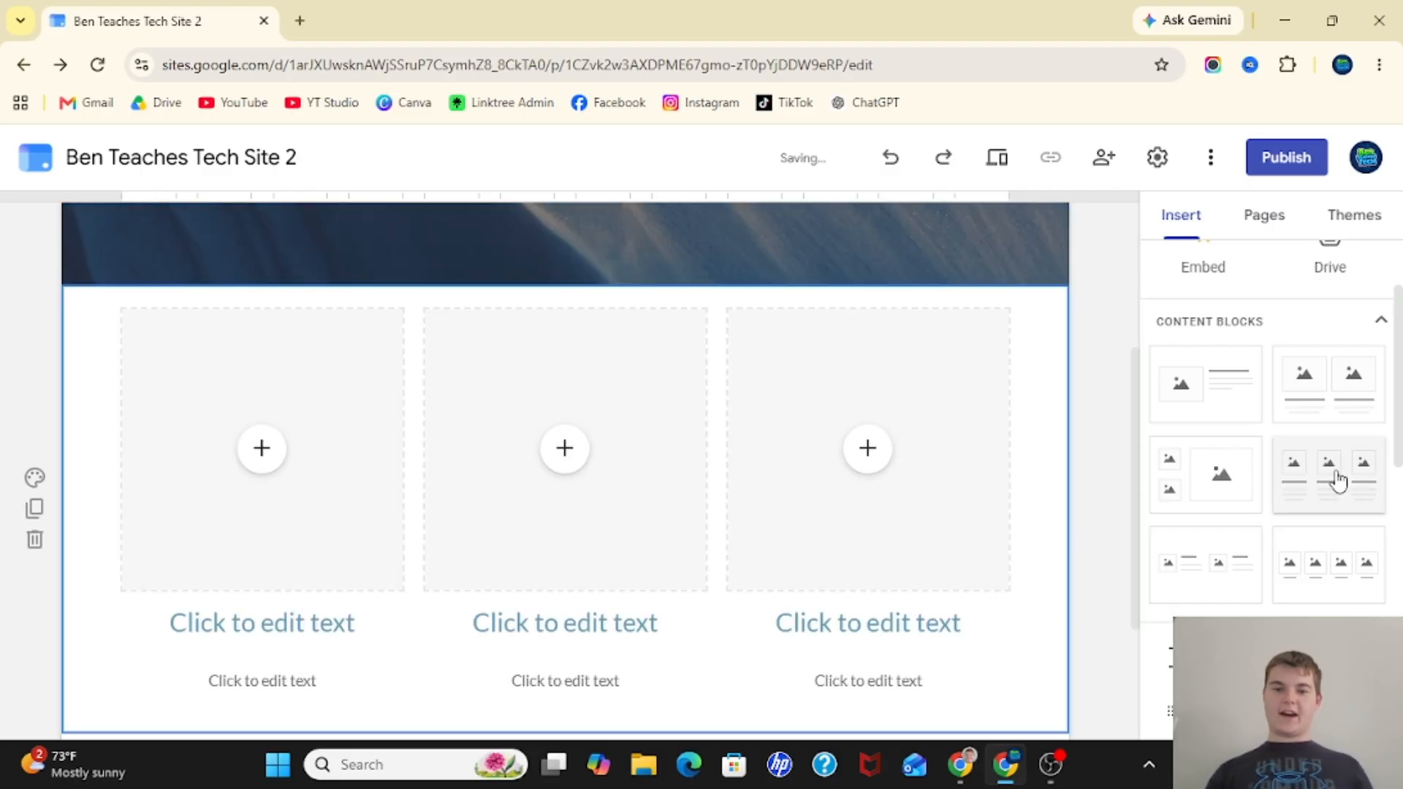
pyautogui.scroll(-1, 911, 482)
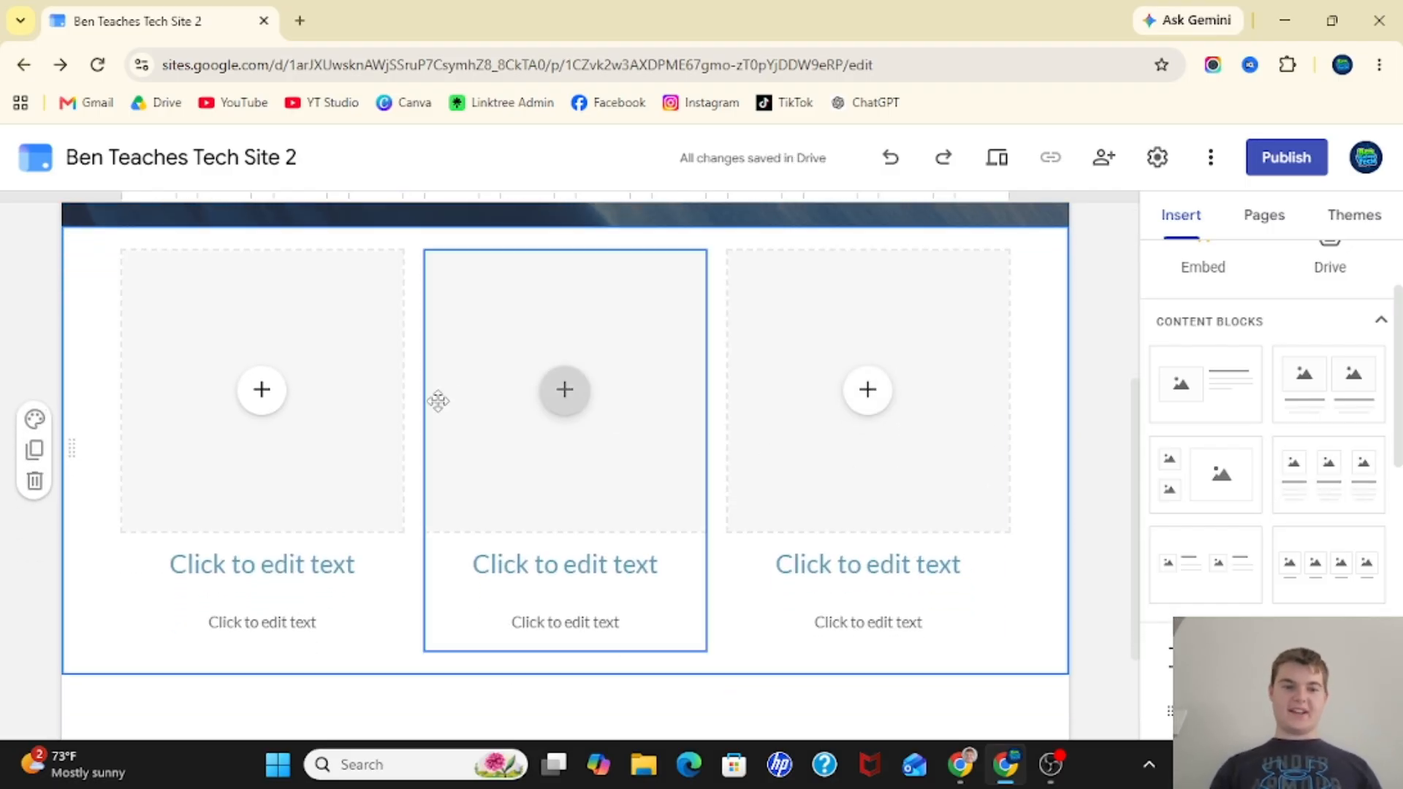
pyautogui.click(269, 398)
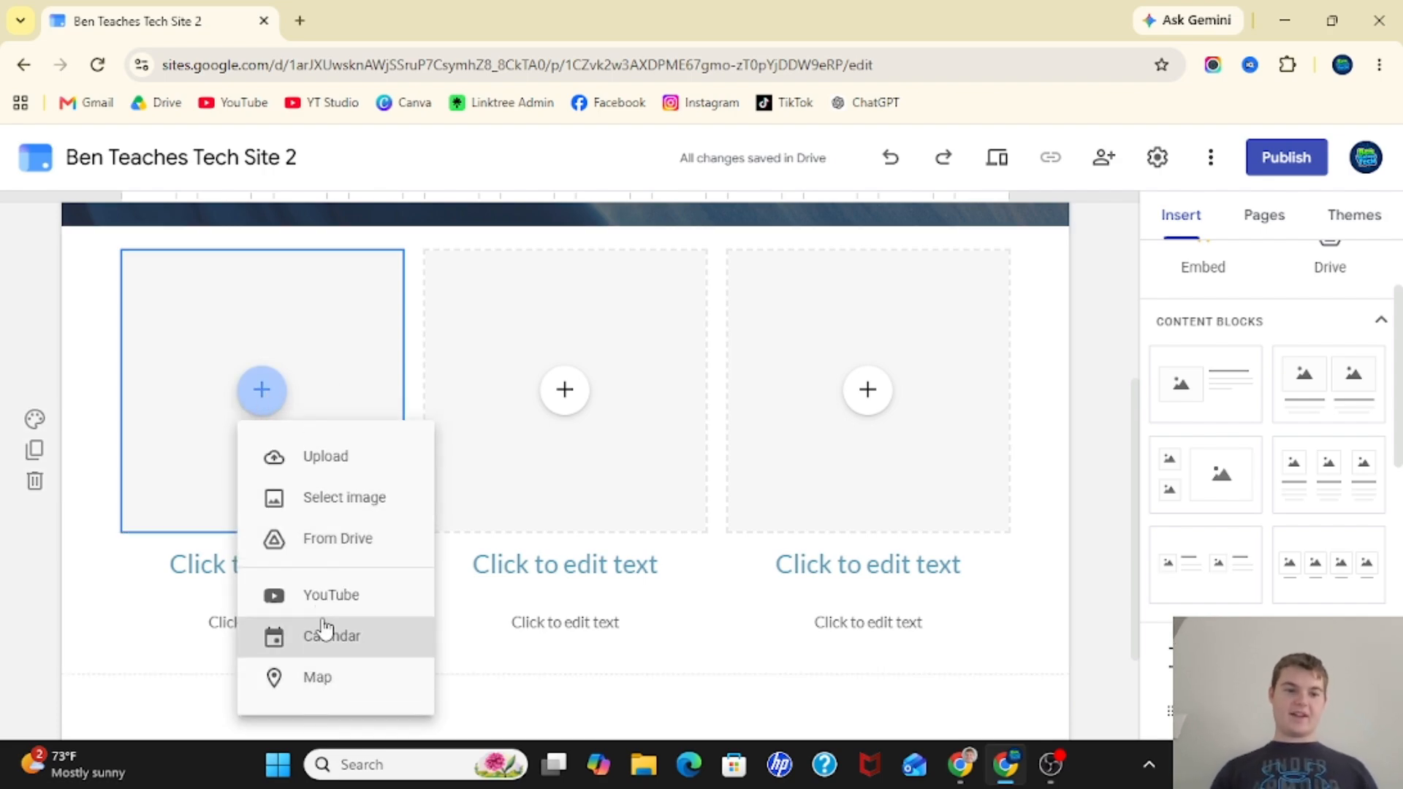
pyautogui.click(307, 498)
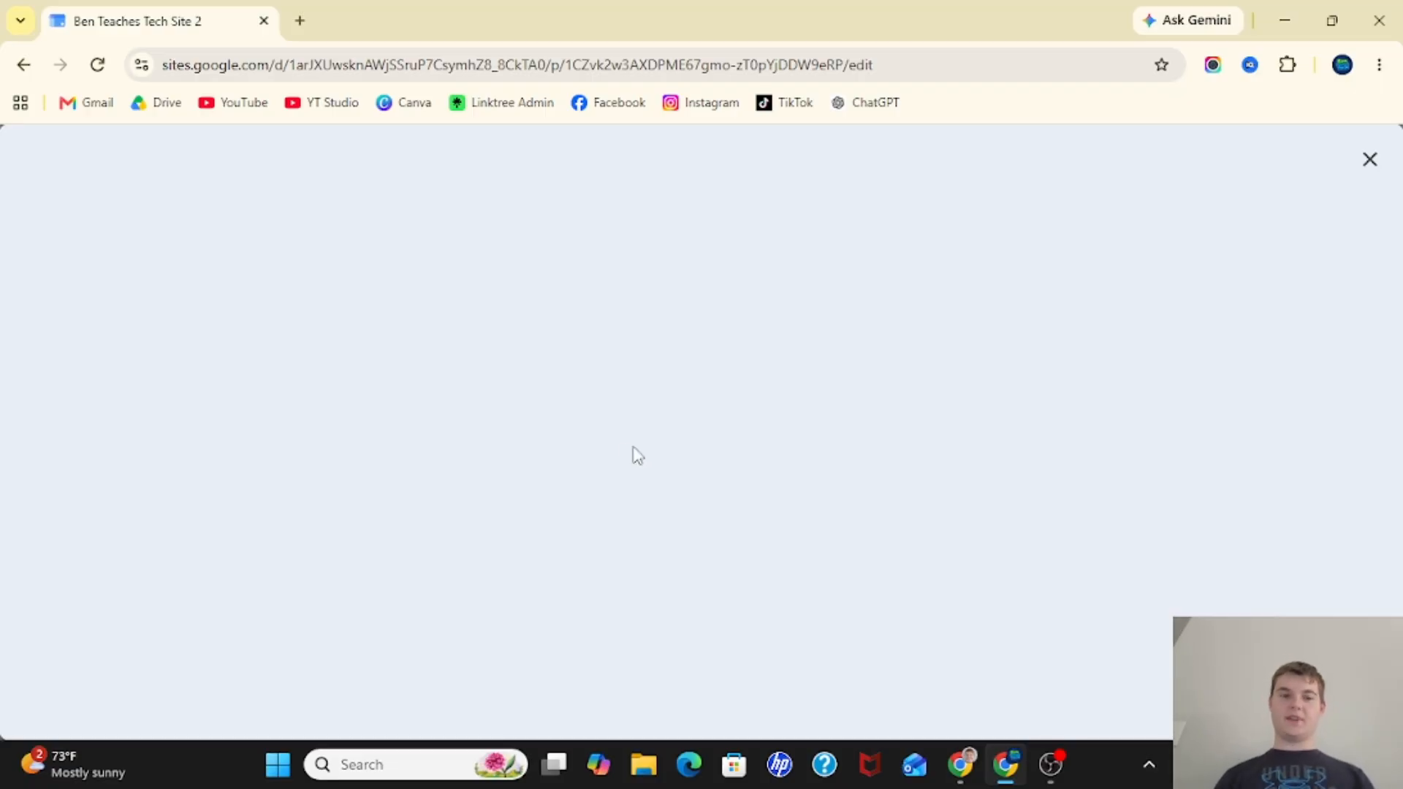
pyautogui.click(1369, 160)
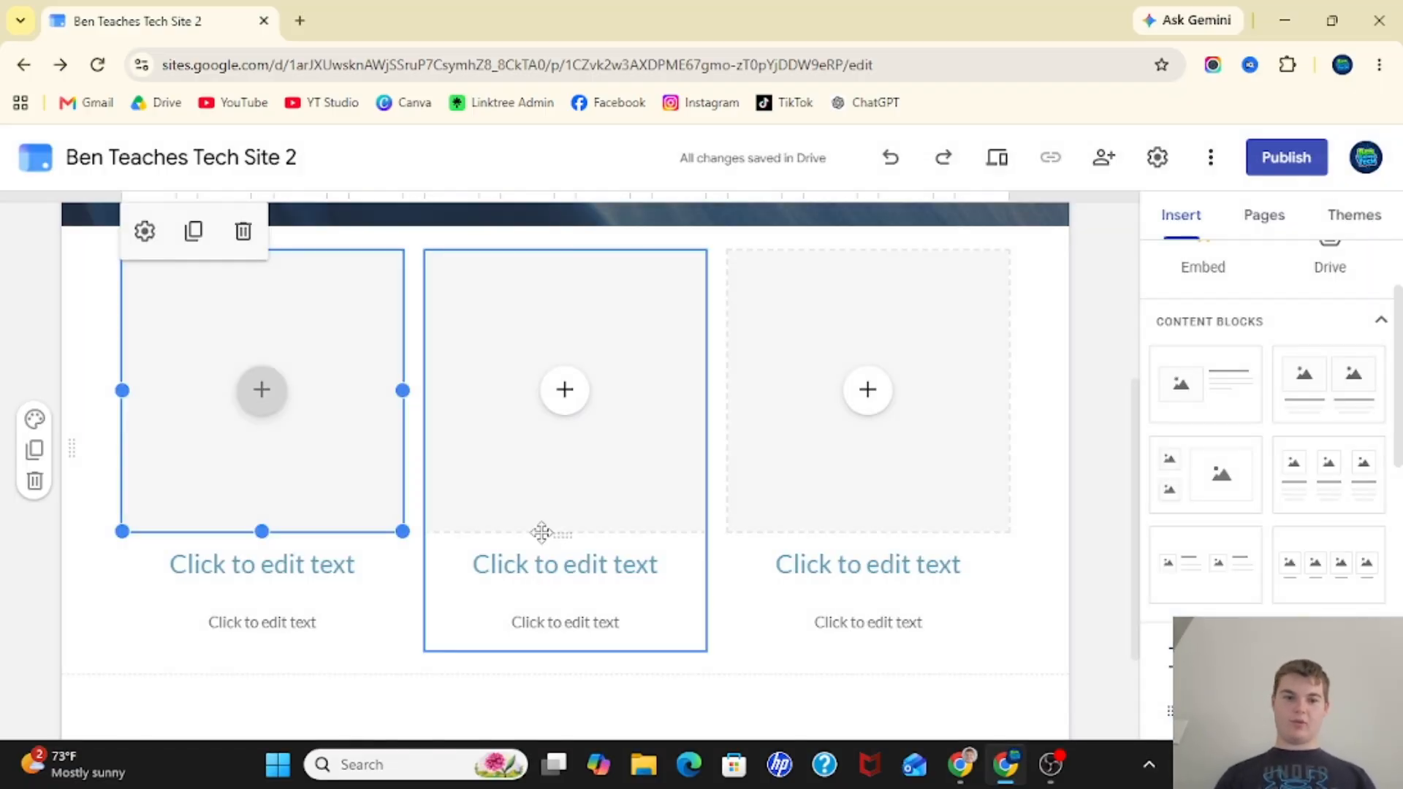
# Fill the content block's first placeholder with the YouTube Banner image from Google Drive
pyautogui.click(262, 392)
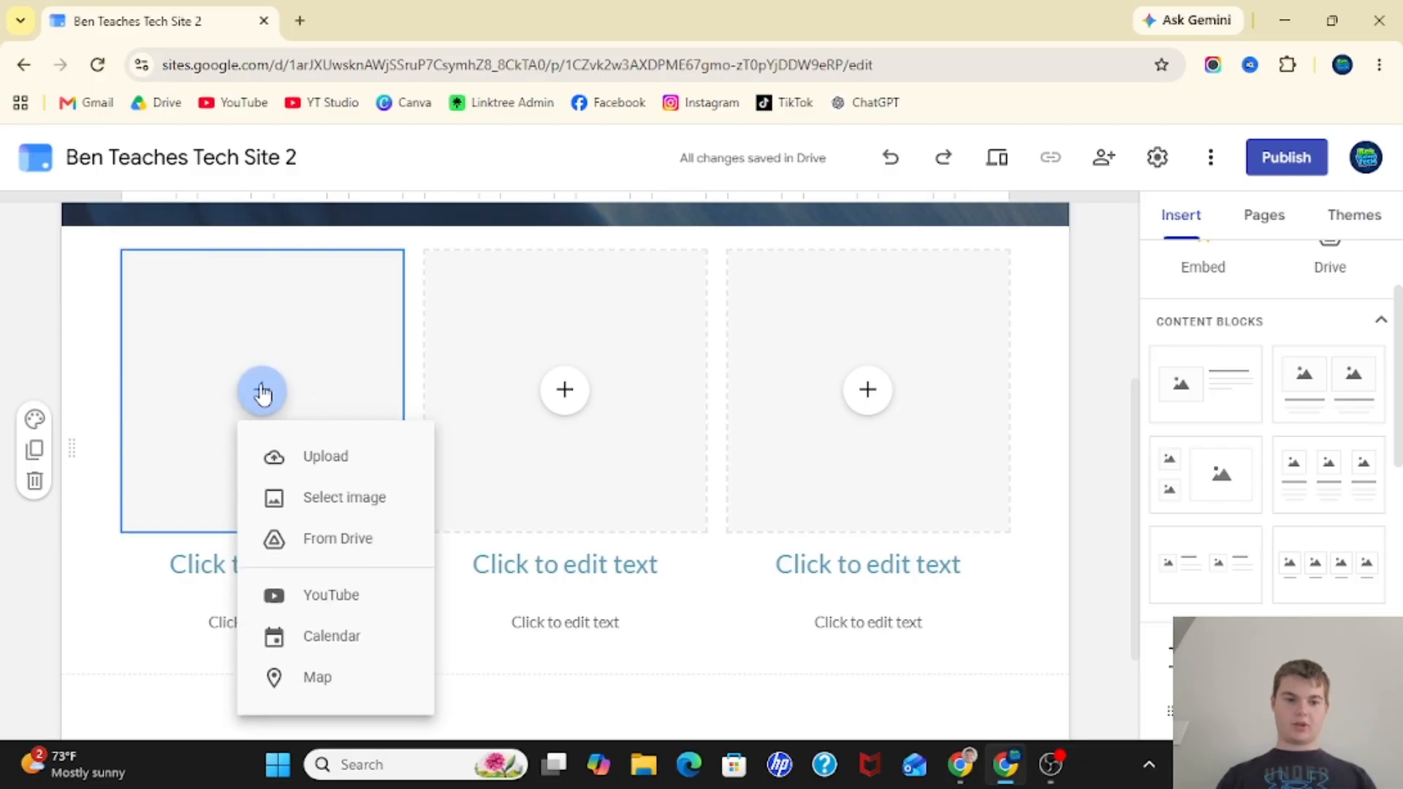
pyautogui.click(305, 538)
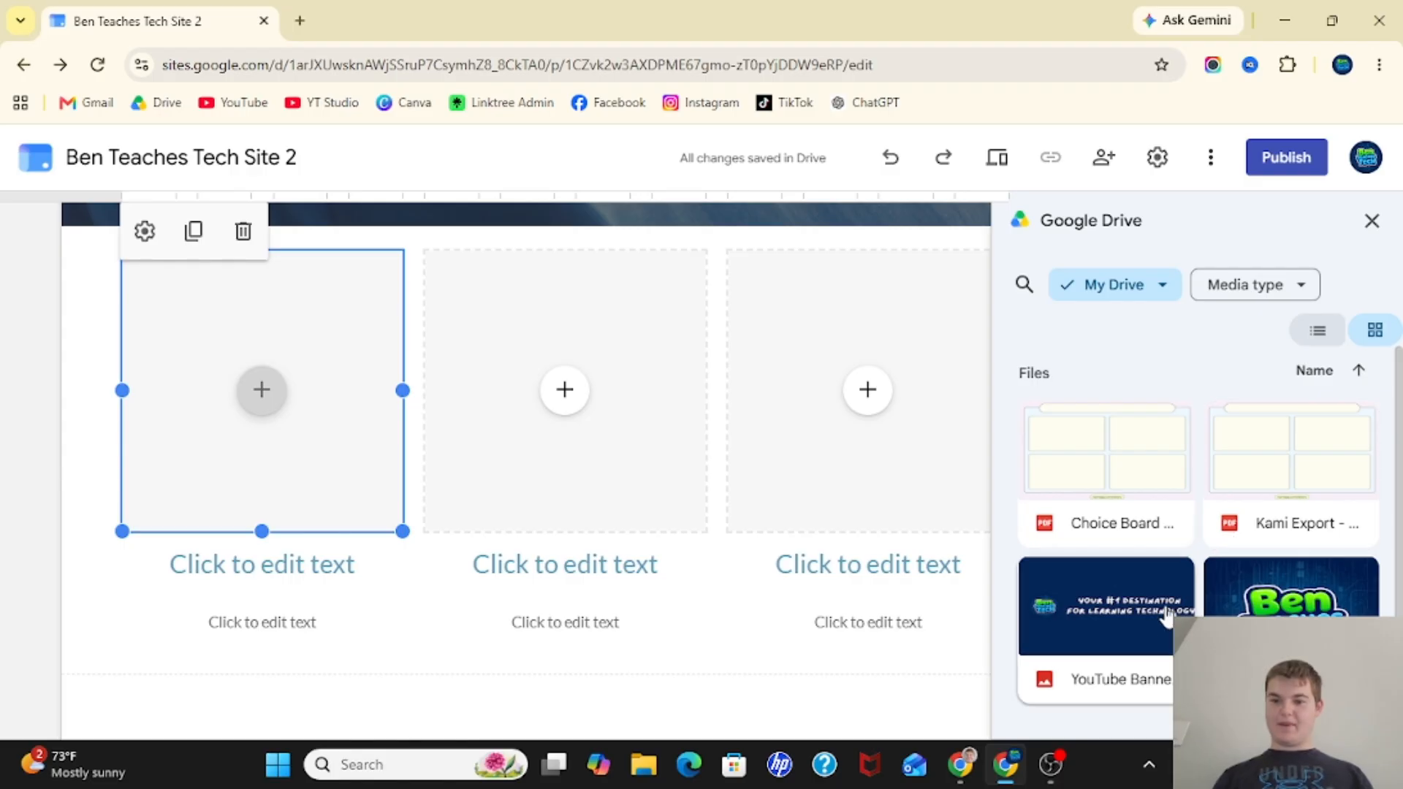
pyautogui.click(1096, 626)
pyautogui.click(1347, 713)
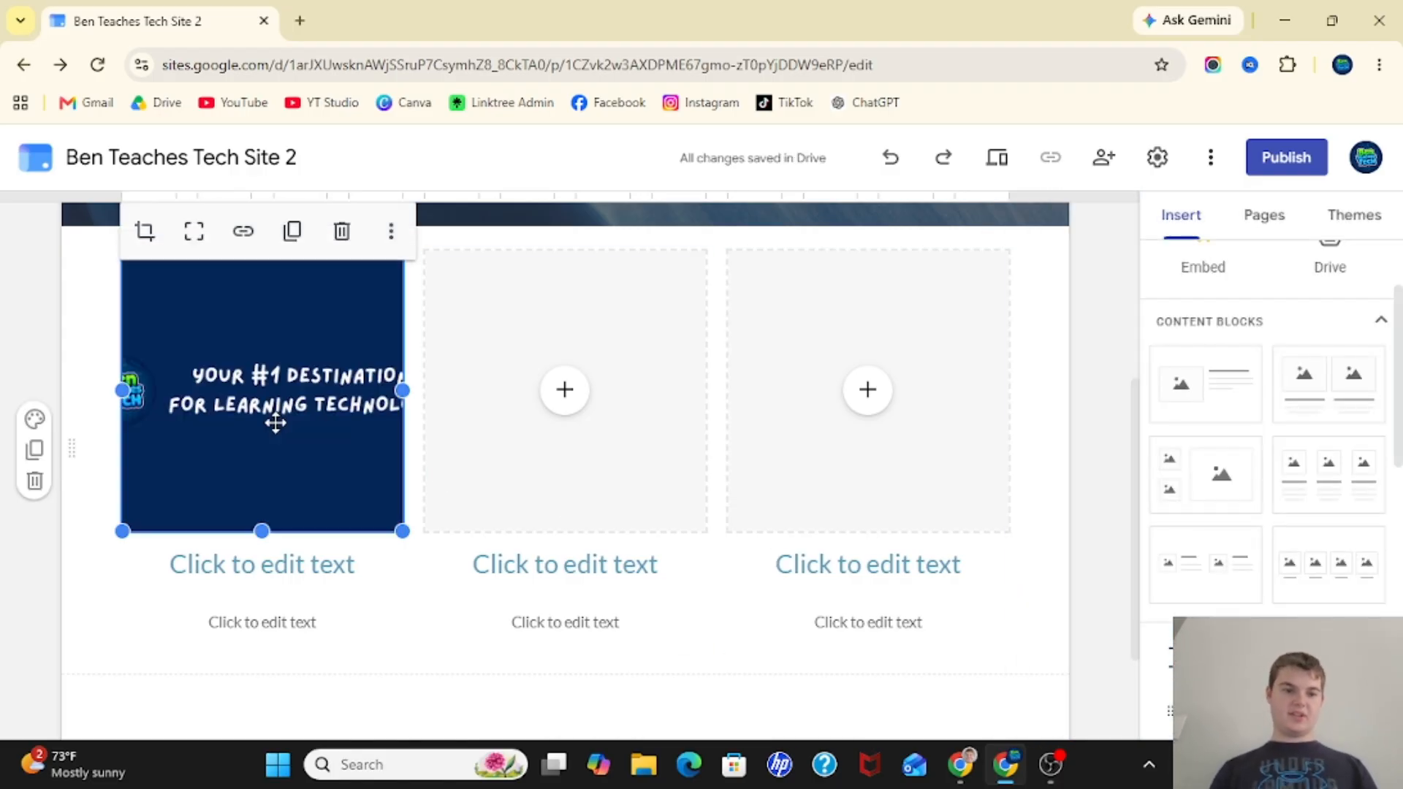
# Enter "YouTube Header" as the heading below the banner image
pyautogui.click(212, 574)
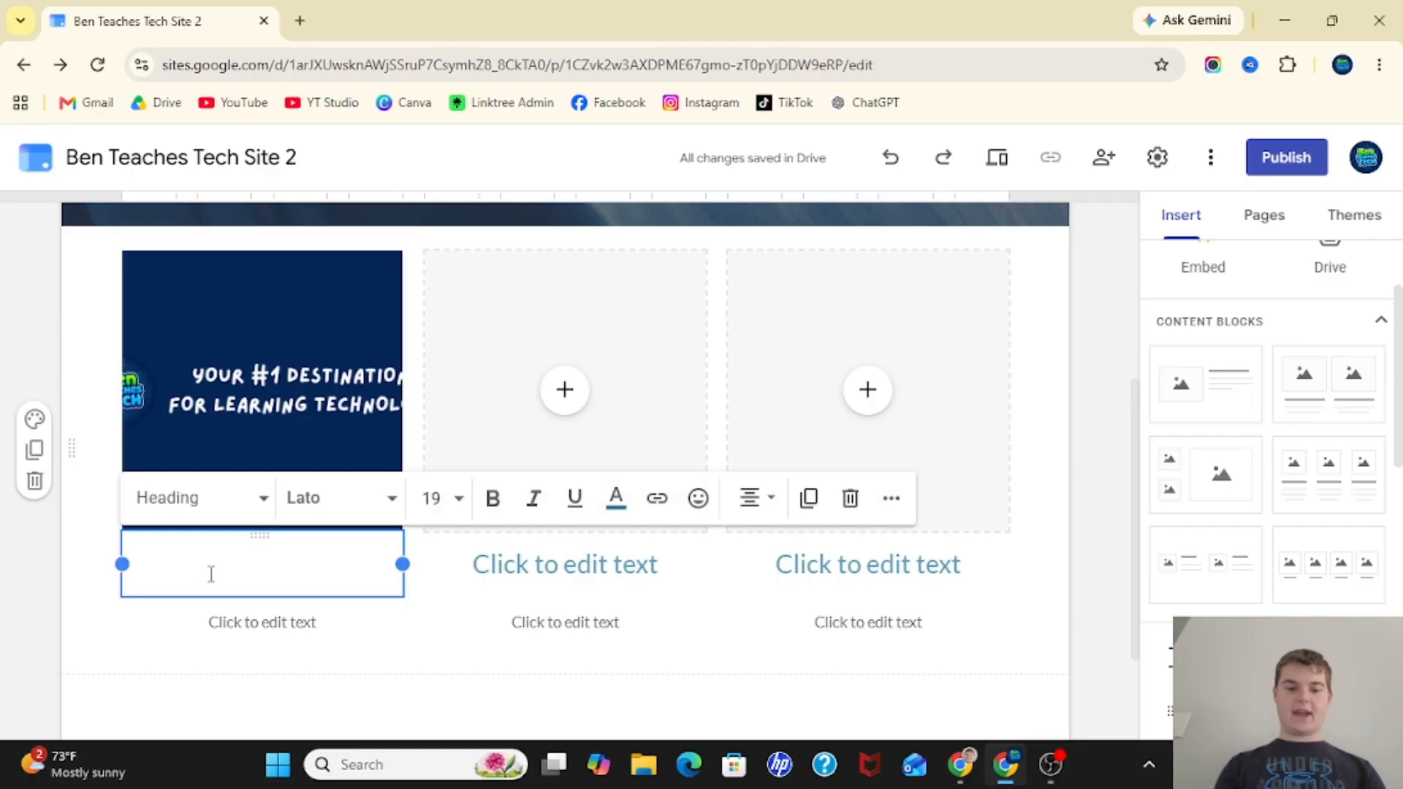
pyautogui.write('YouY')
pyautogui.press('BackSpace')
pyautogui.write('T')
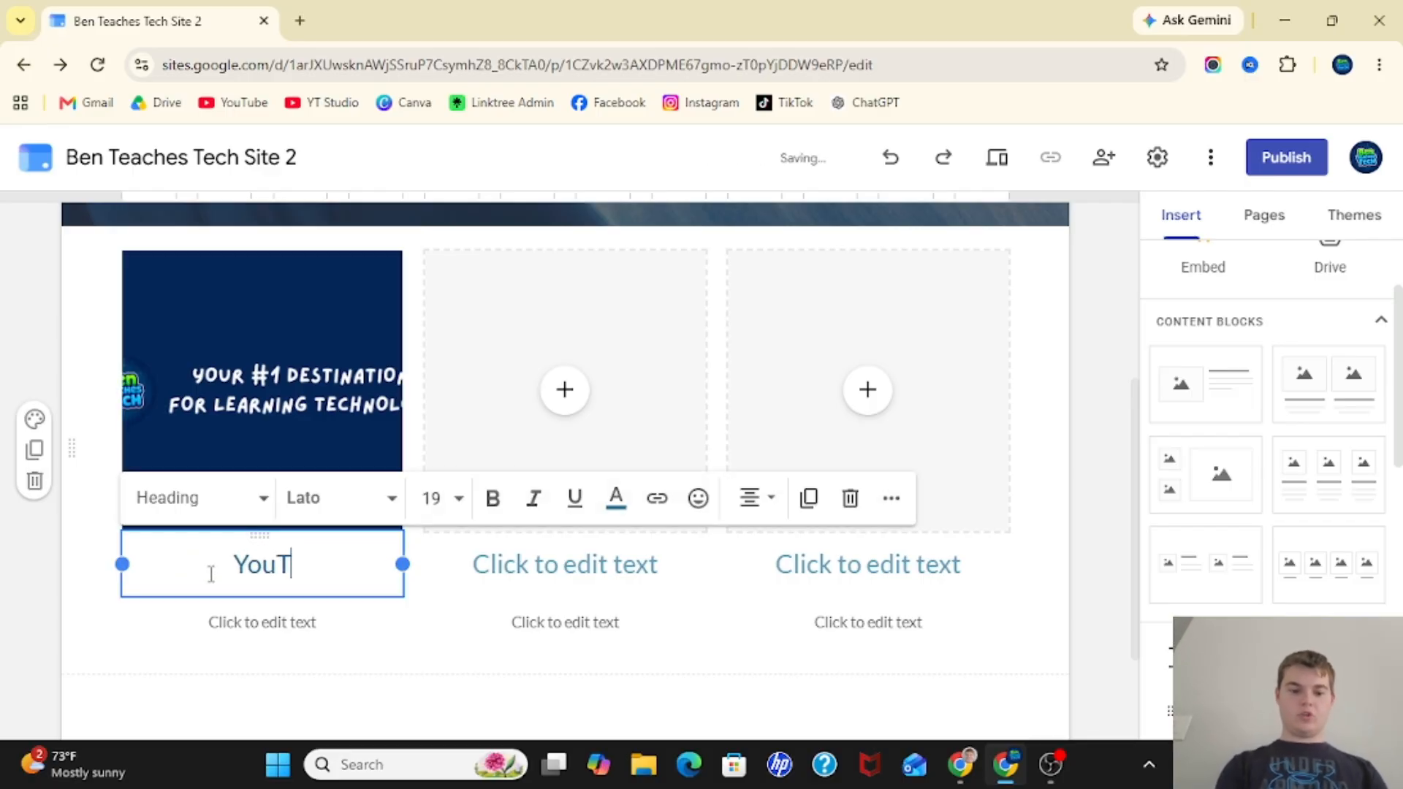
pyautogui.write('ube Header')
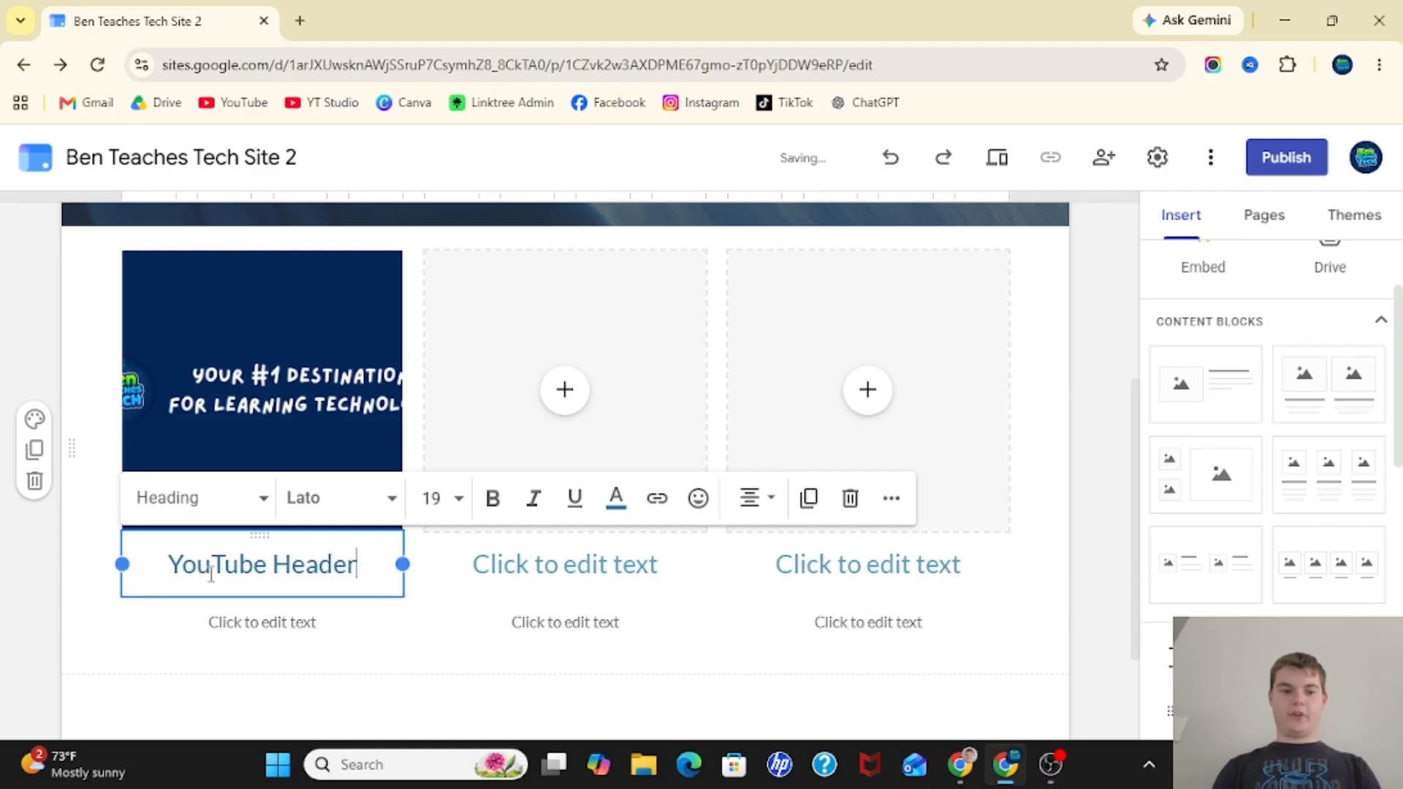
# Enter "This is my YouTube header." as the description below the YouTube Header heading
pyautogui.click(289, 675)
pyautogui.click(282, 633)
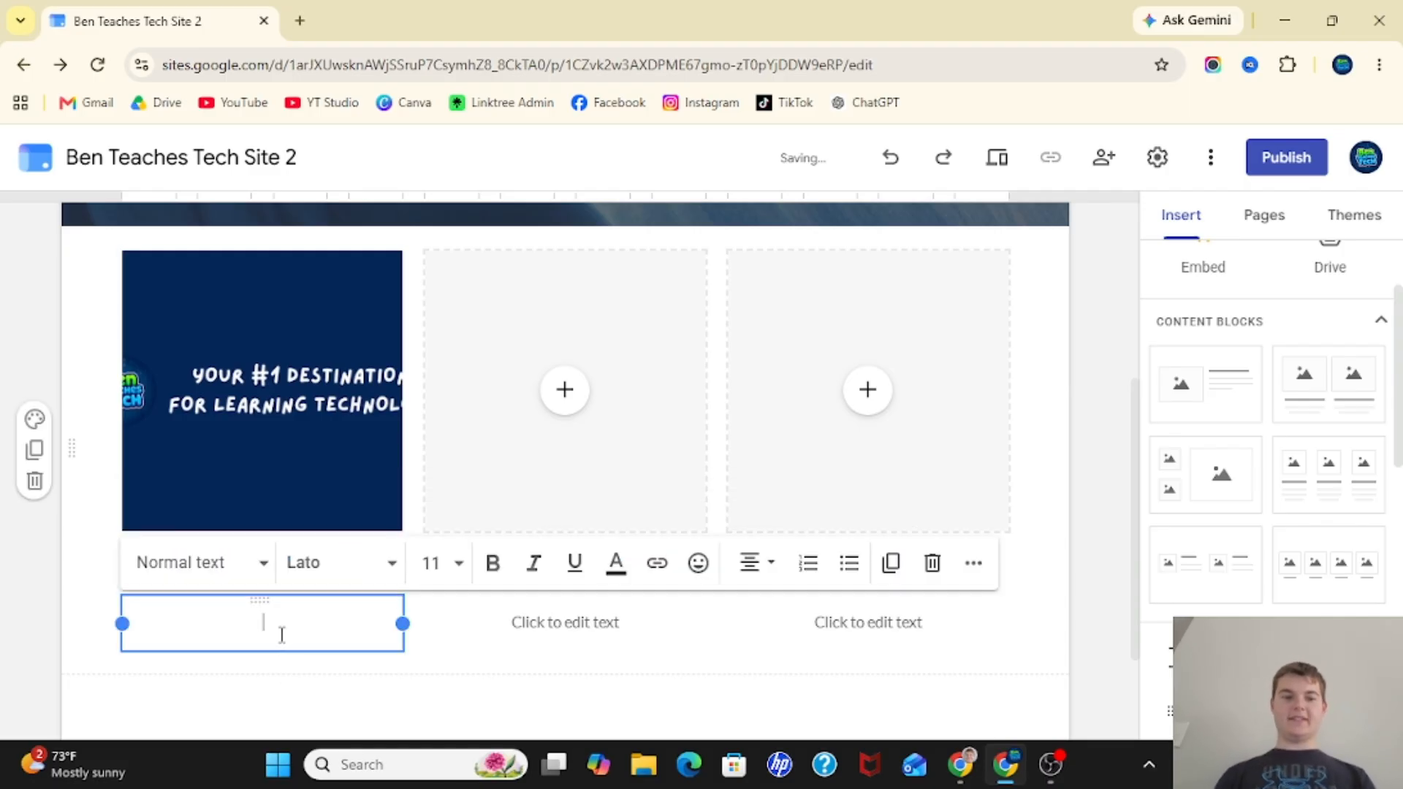
pyautogui.write('This is')
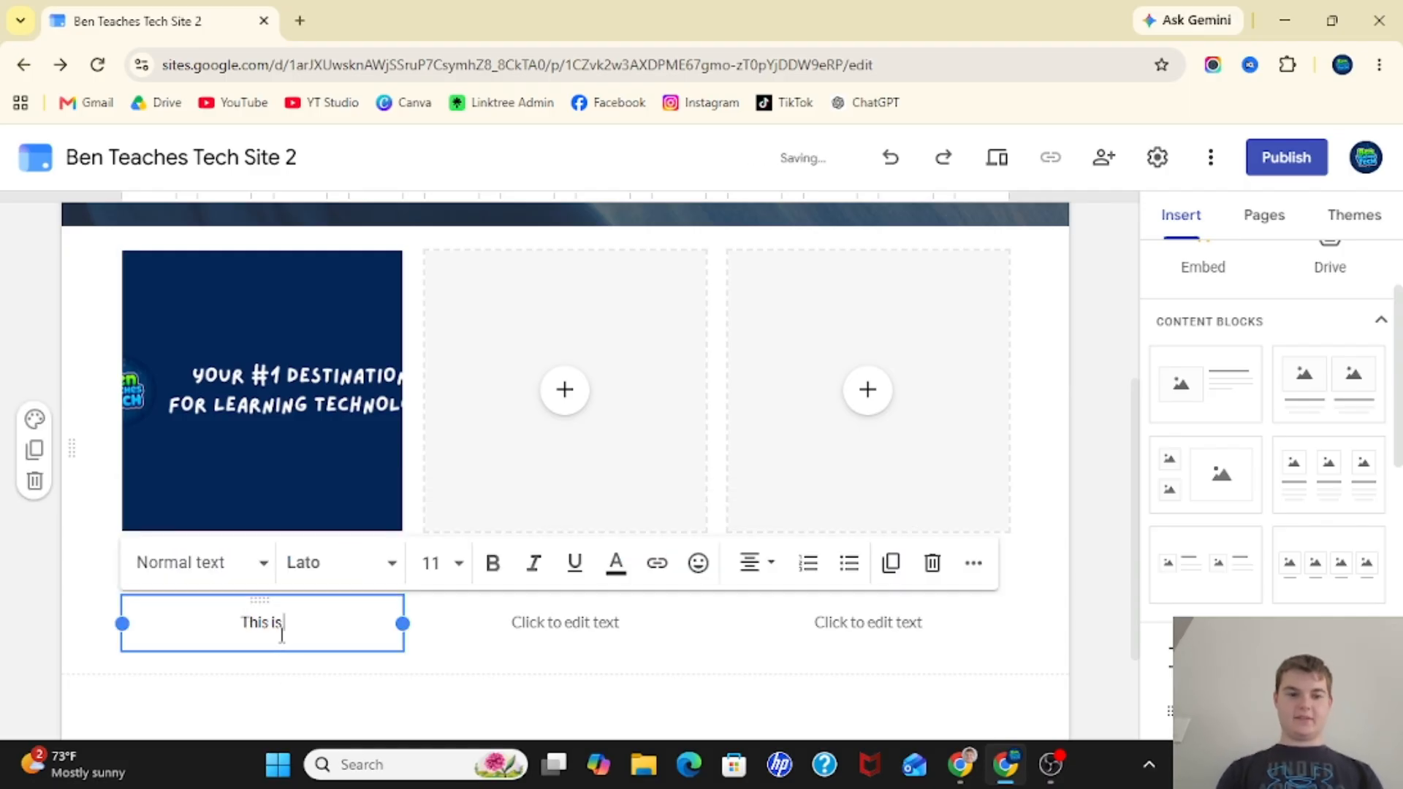
pyautogui.write(' my Y')
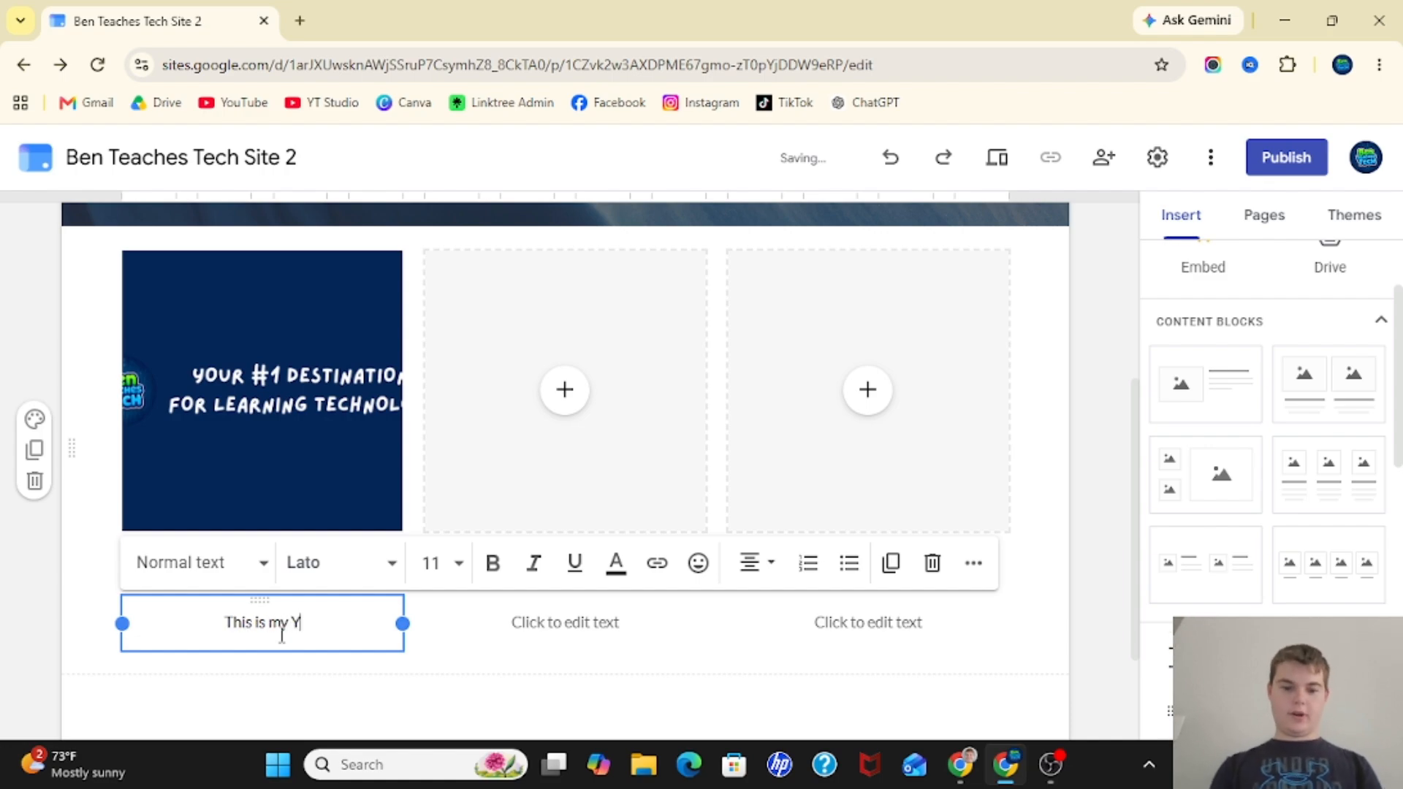
pyautogui.write('ouTube h')
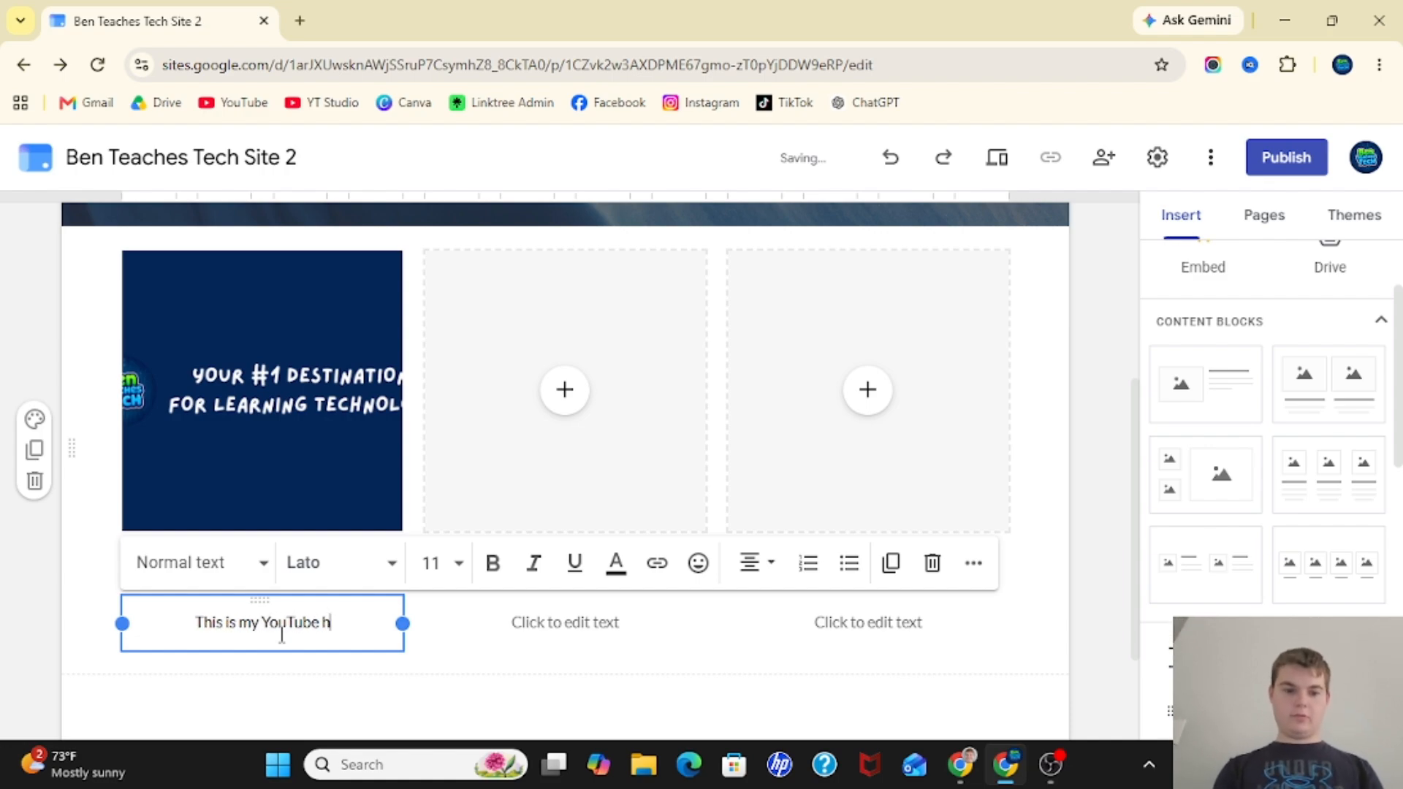
pyautogui.write('eader.')
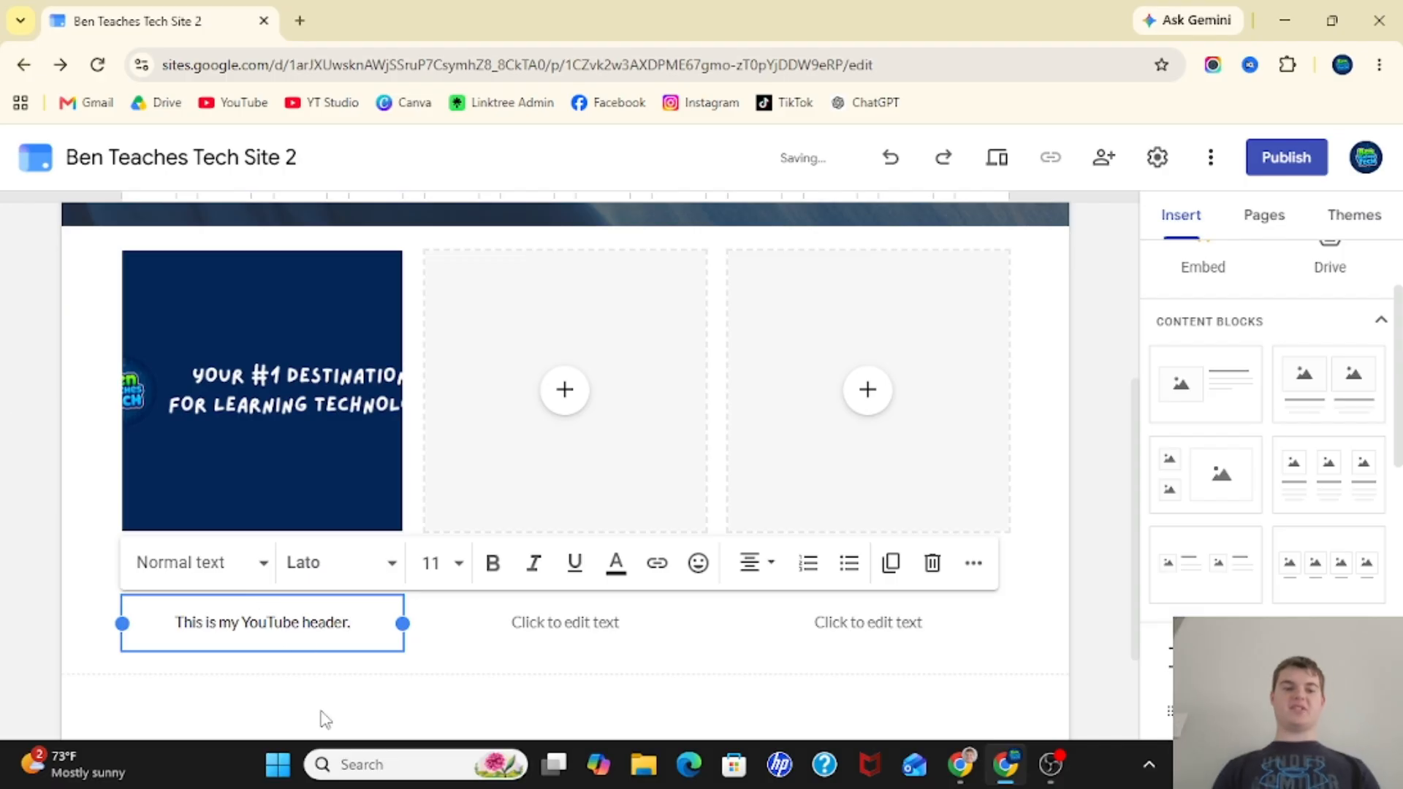
pyautogui.click(322, 717)
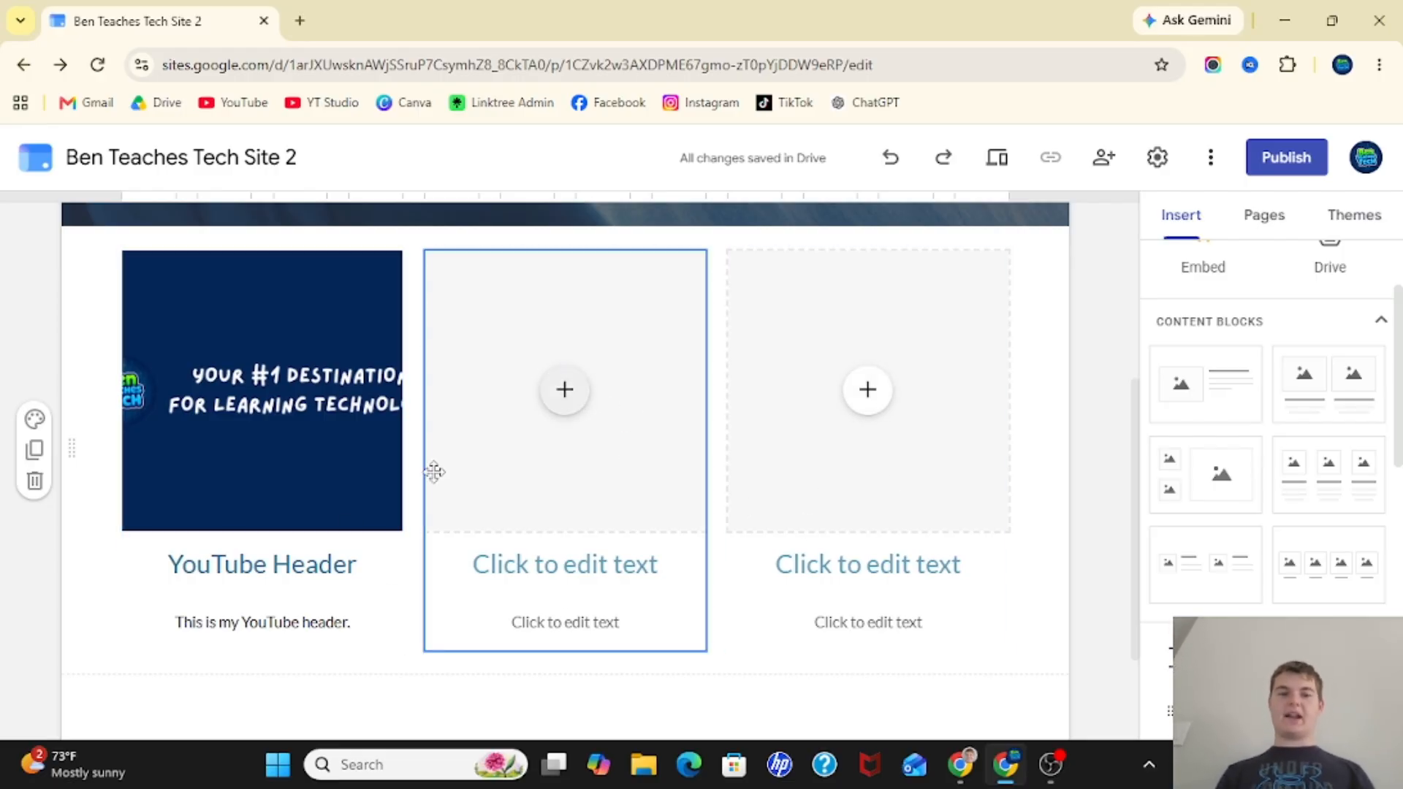
# Insert additional three-image content blocks with headings and text on the page, and look over the resulting layout
pyautogui.click(1317, 466)
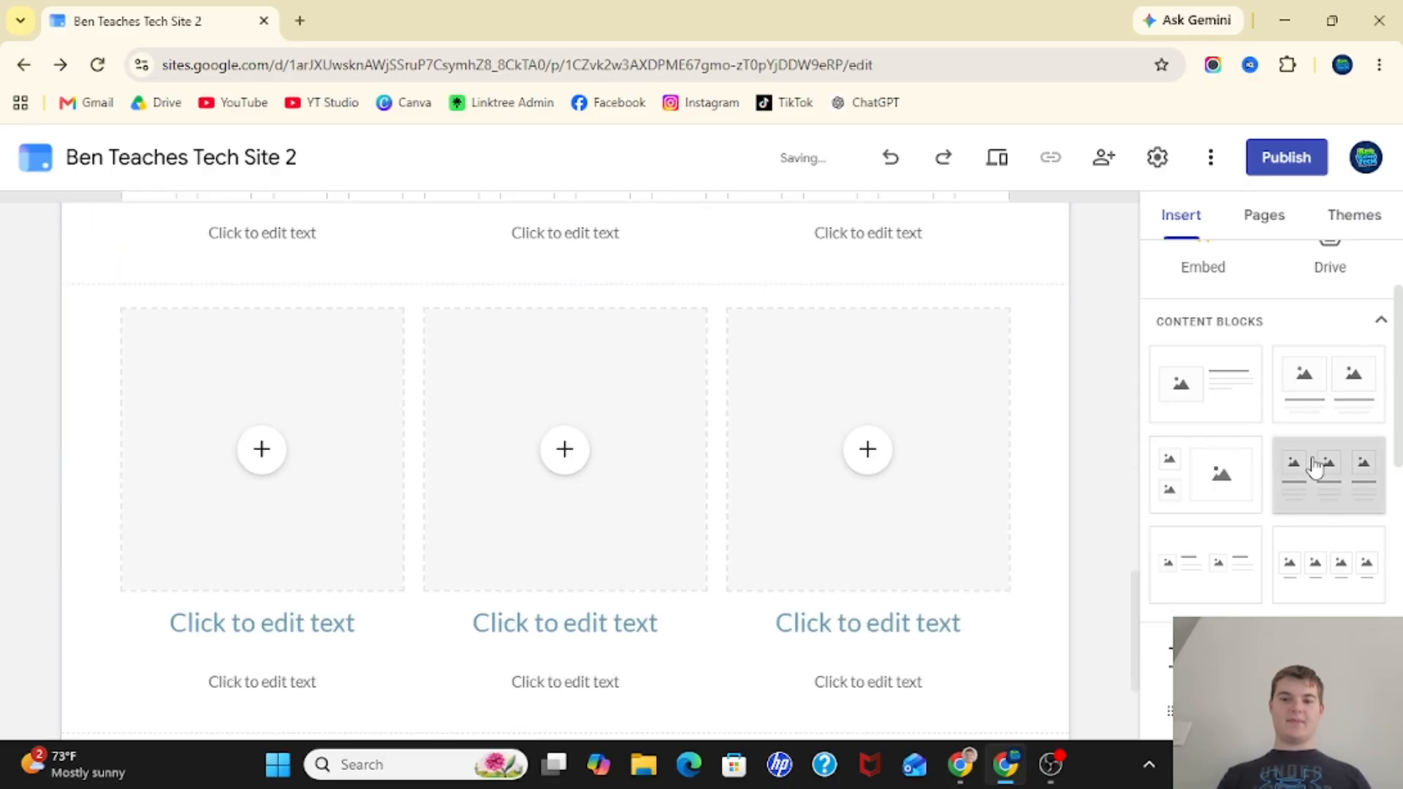
pyautogui.scroll(20, 889, 436)
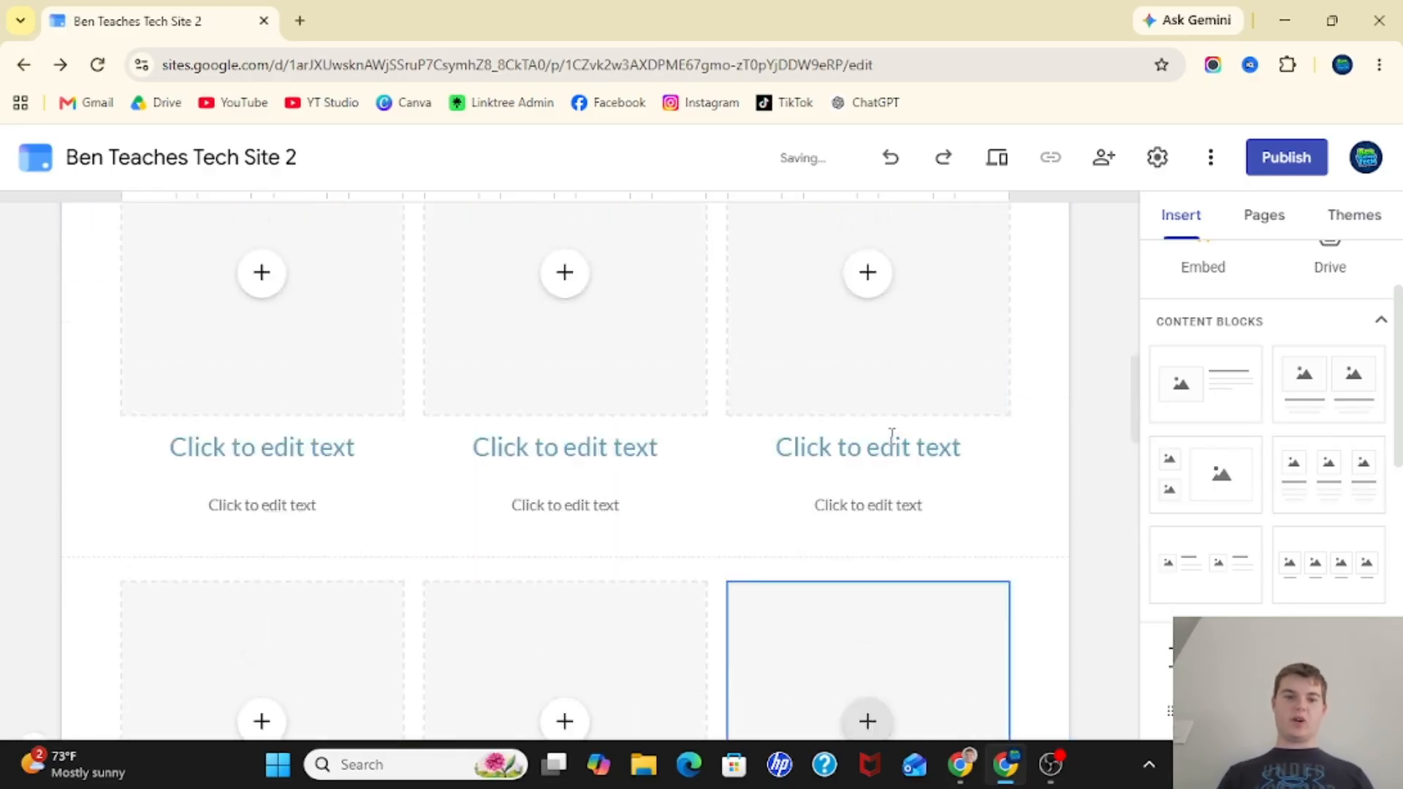
pyautogui.scroll(-6, 889, 437)
pyautogui.scroll(-8, 889, 436)
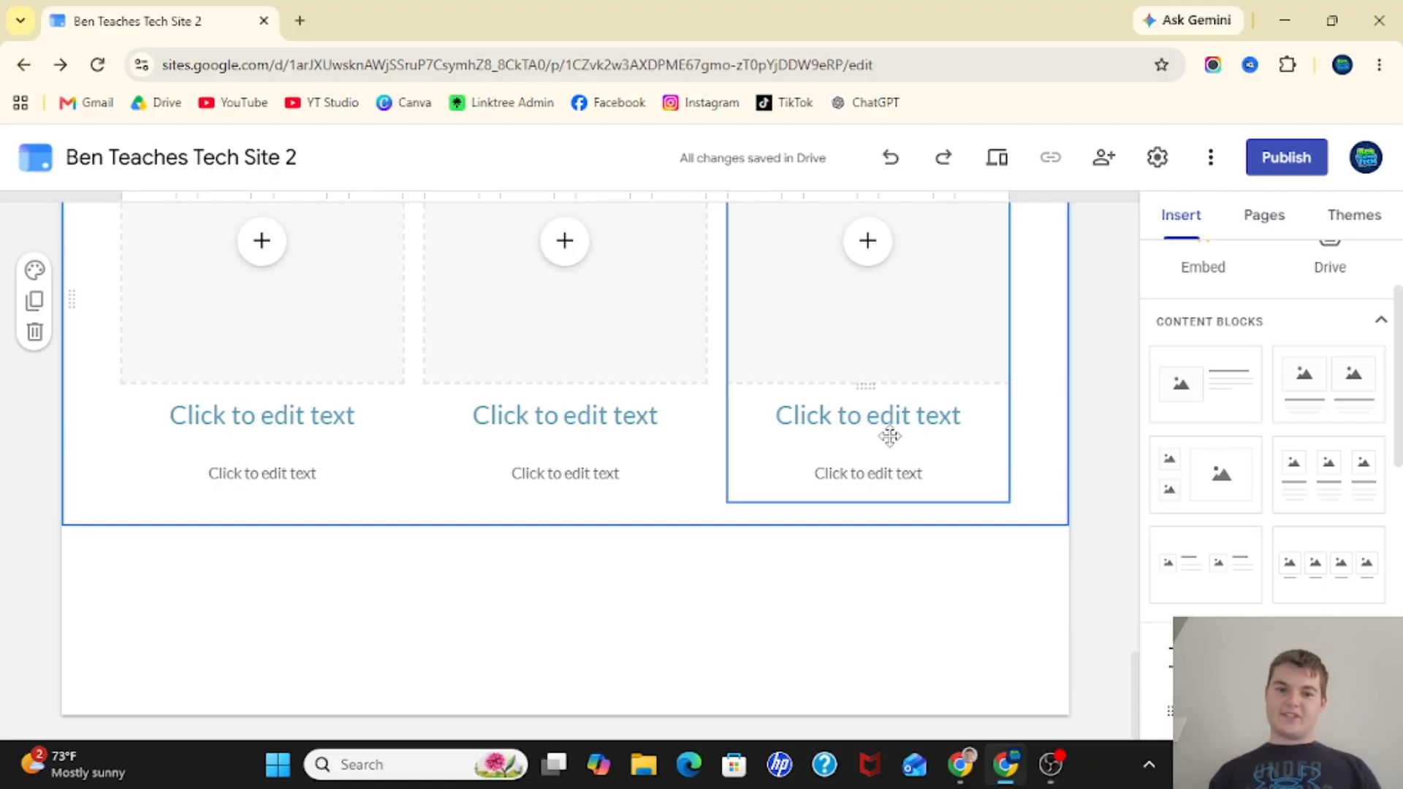
pyautogui.scroll(12, 889, 436)
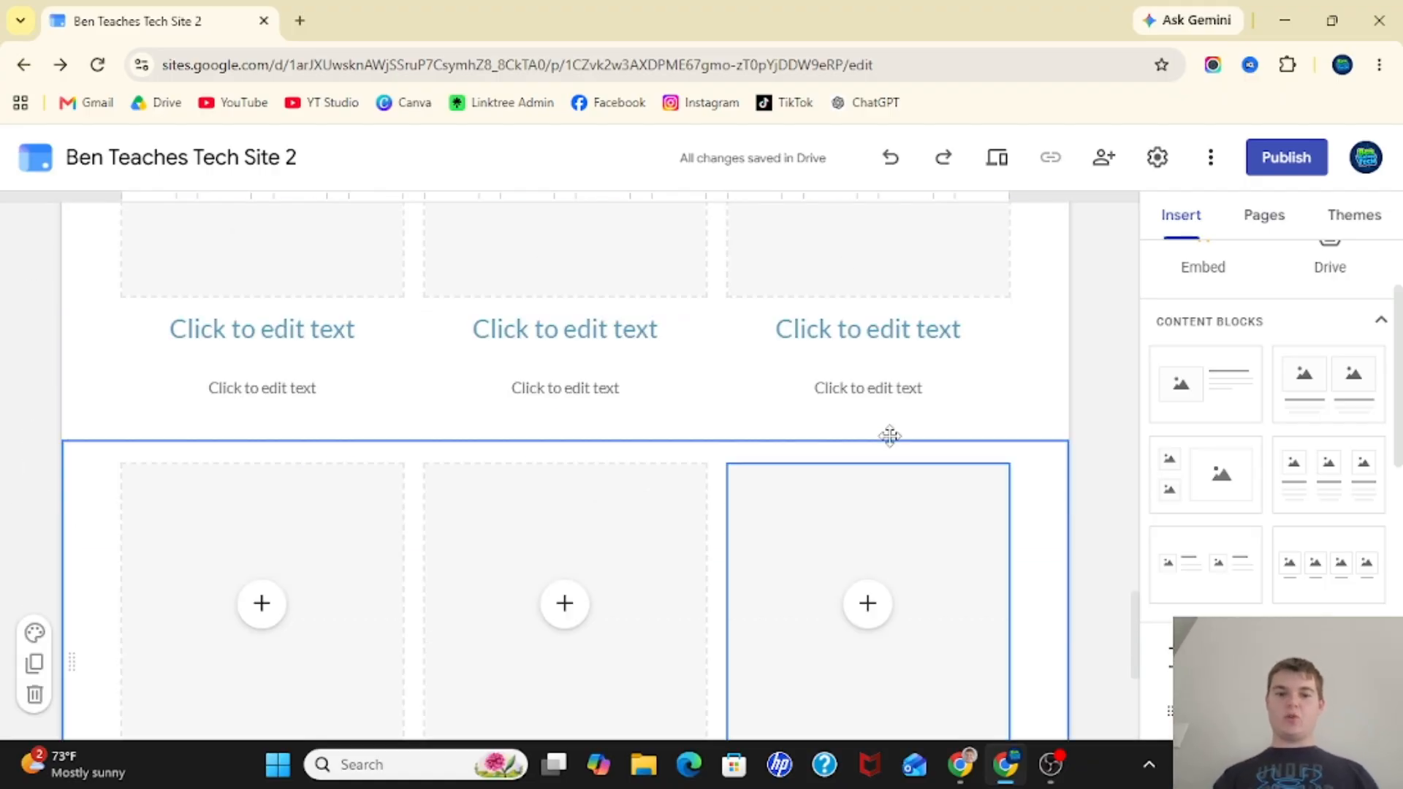
pyautogui.scroll(-10, 889, 437)
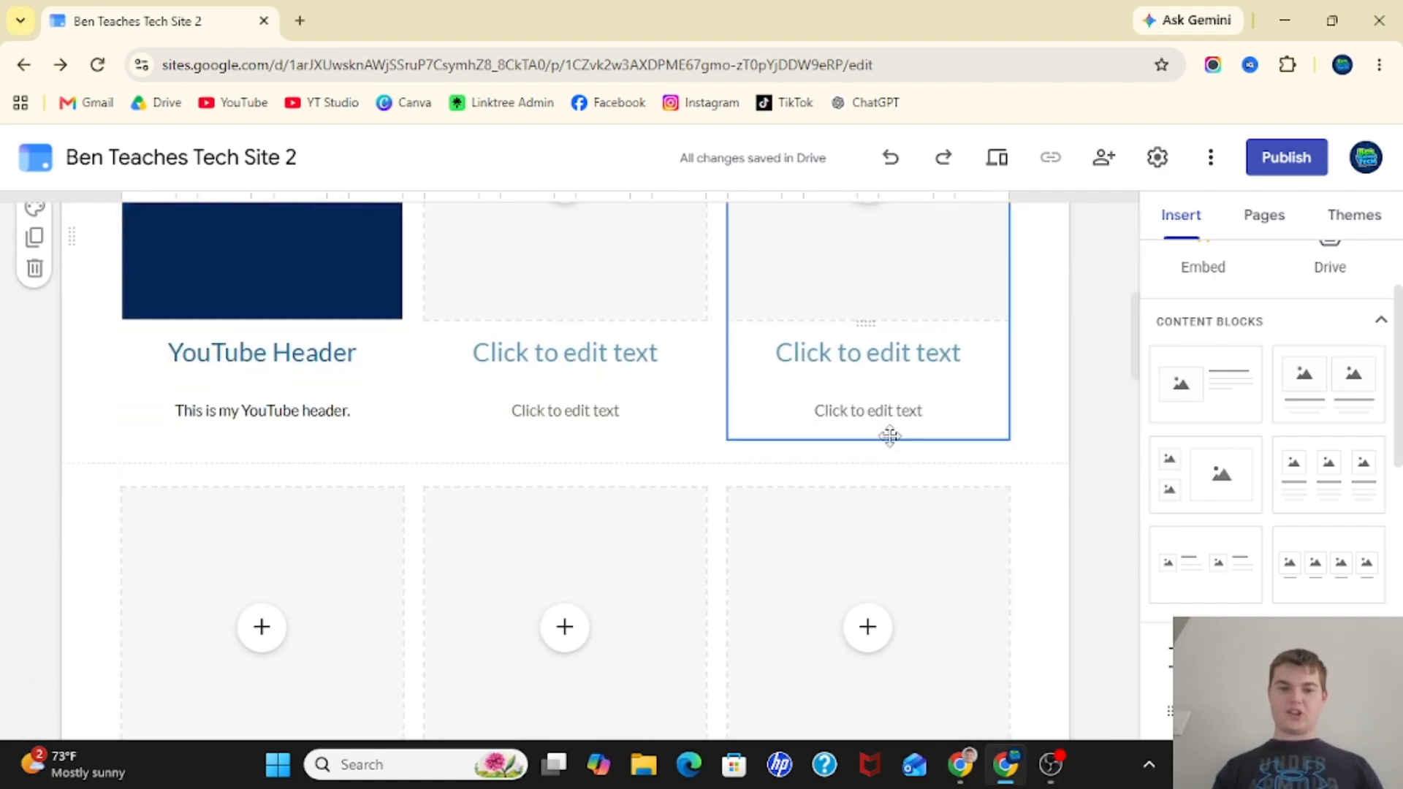
pyautogui.scroll(-3, 889, 436)
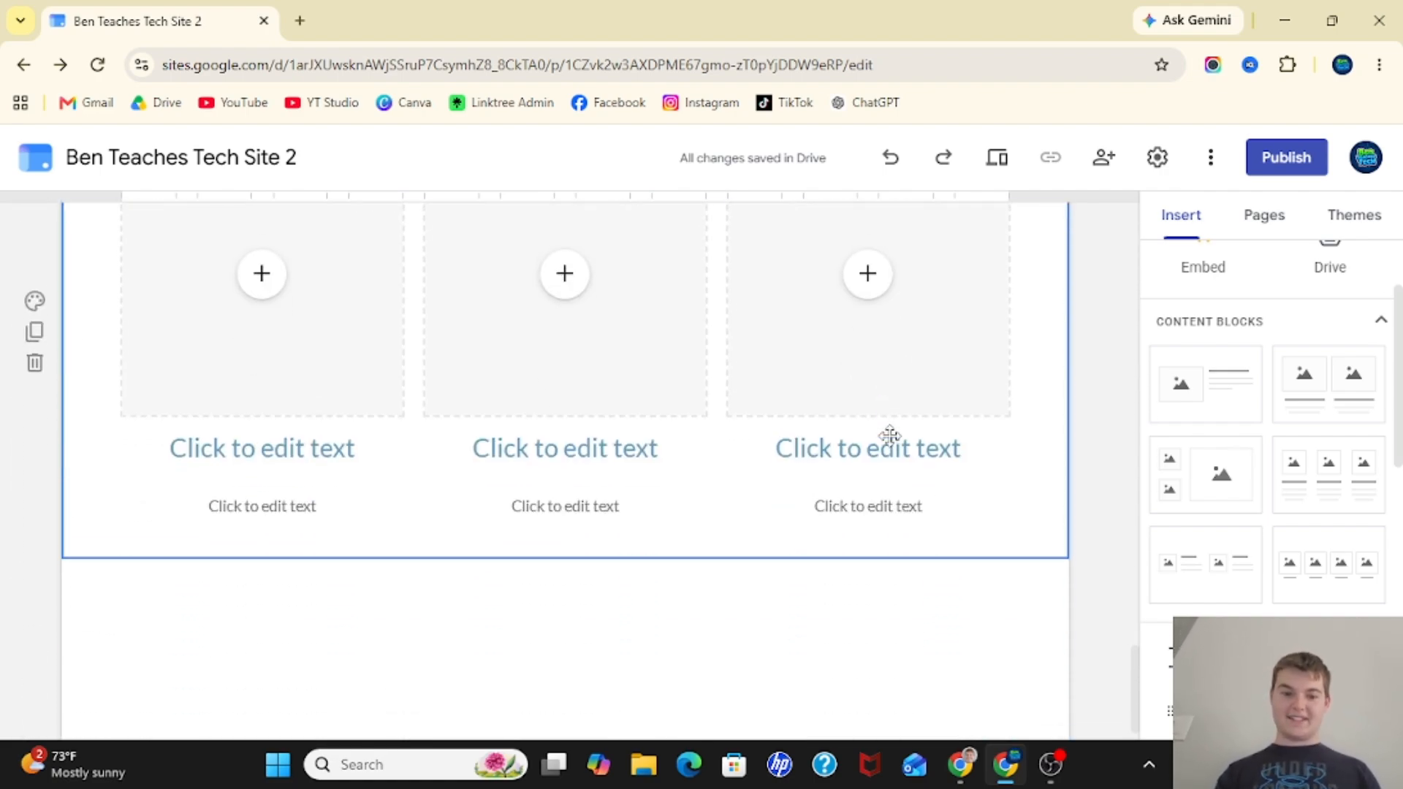
pyautogui.scroll(12, 891, 437)
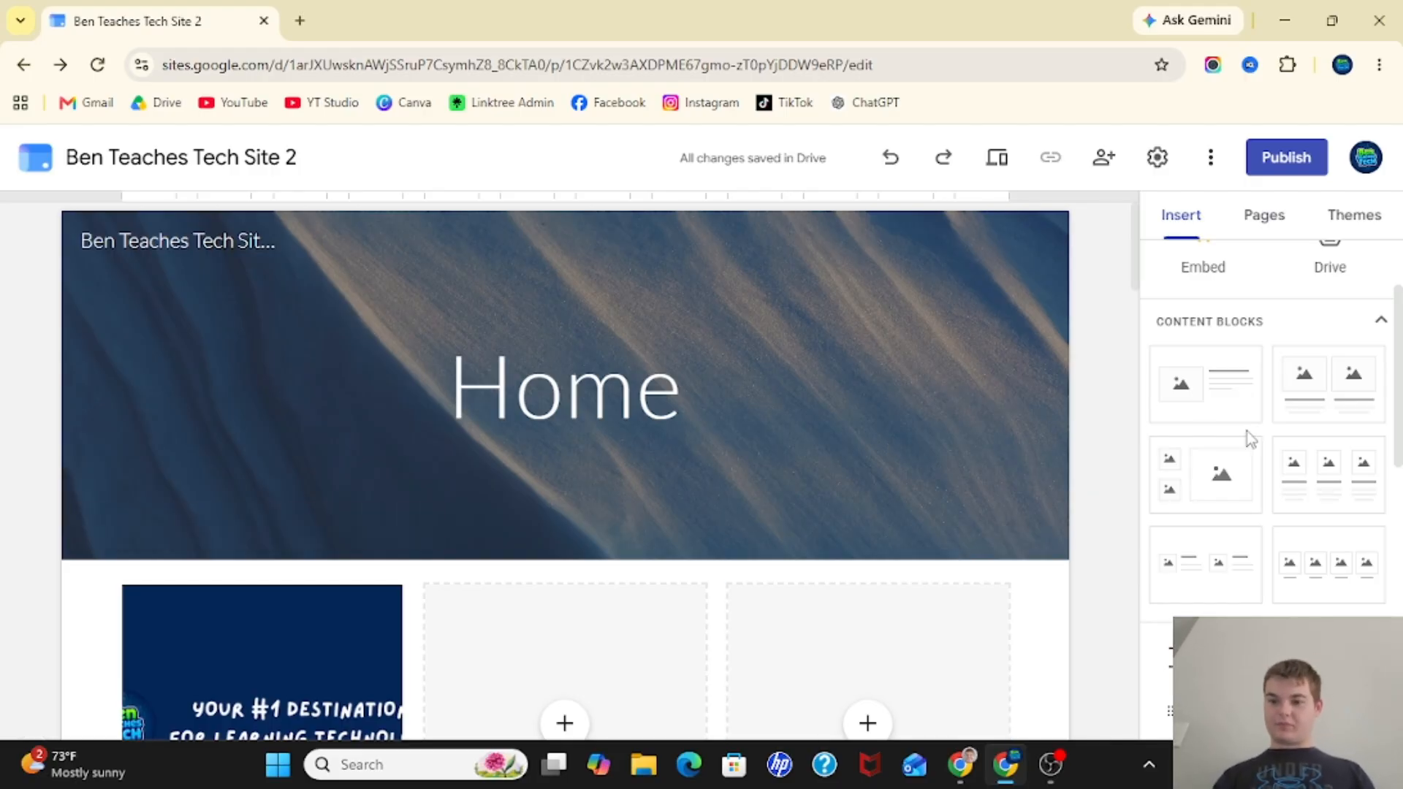
# Delete all three columns of the content block that contains the YouTube Header image and text
pyautogui.scroll(-3, 820, 457)
pyautogui.click(303, 491)
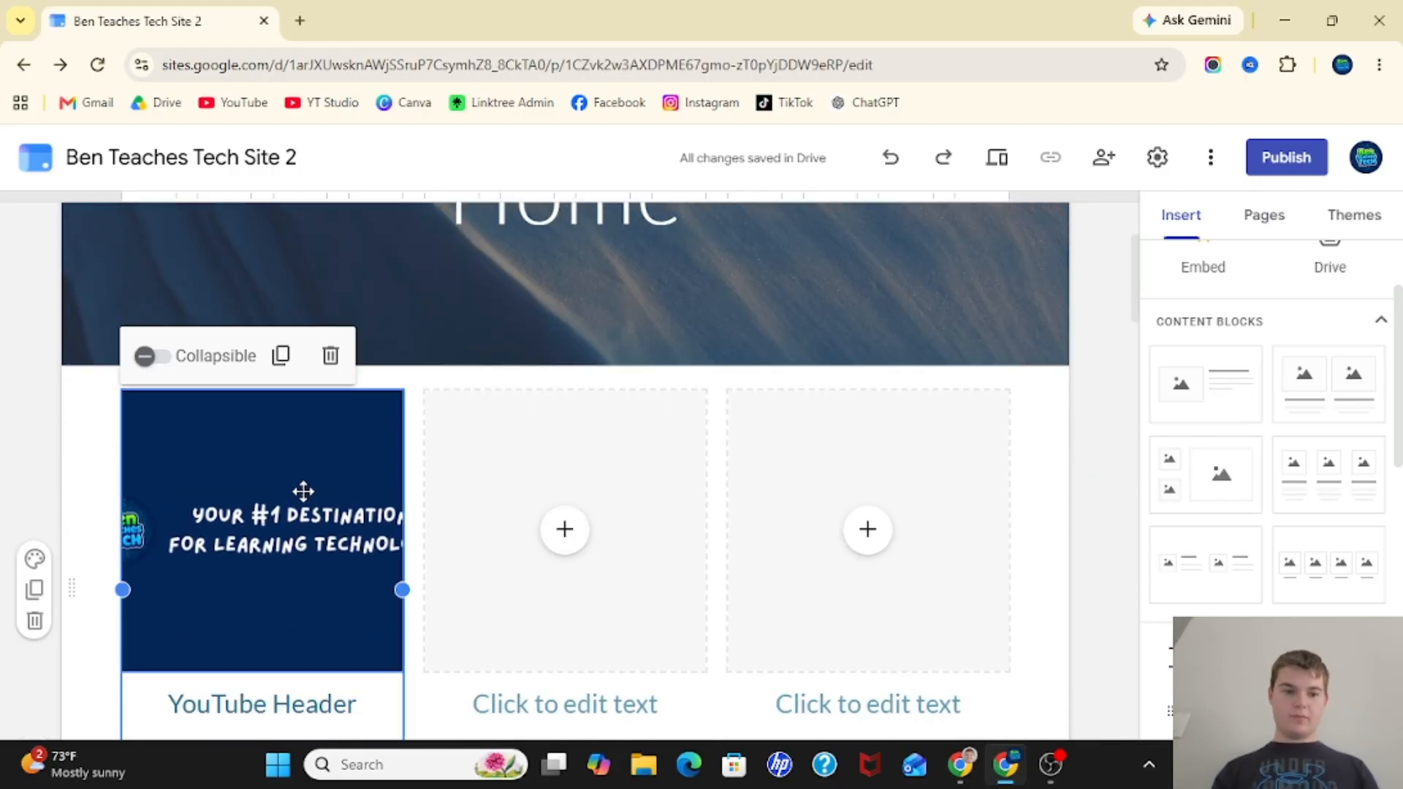
pyautogui.click(479, 410)
pyautogui.click(496, 355)
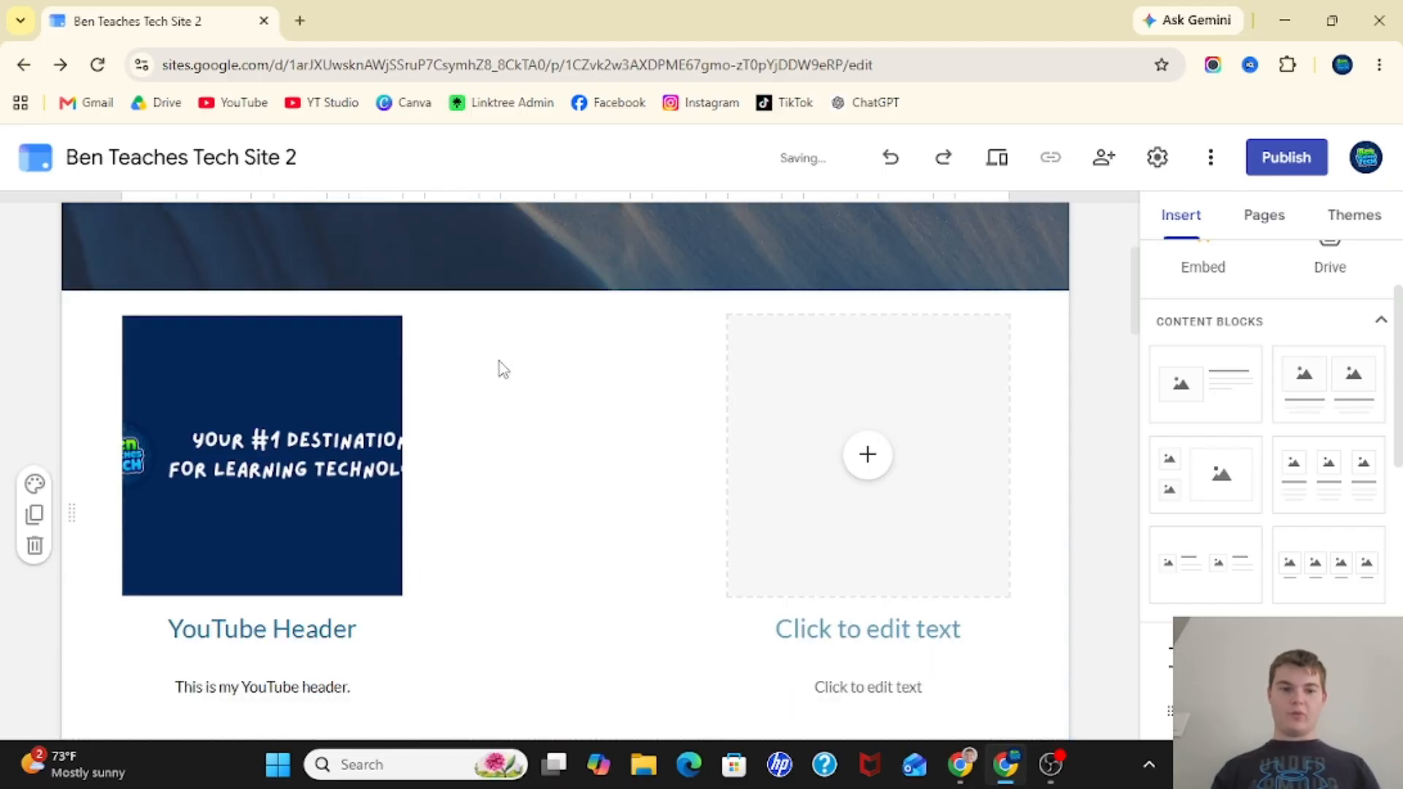
pyautogui.click(792, 419)
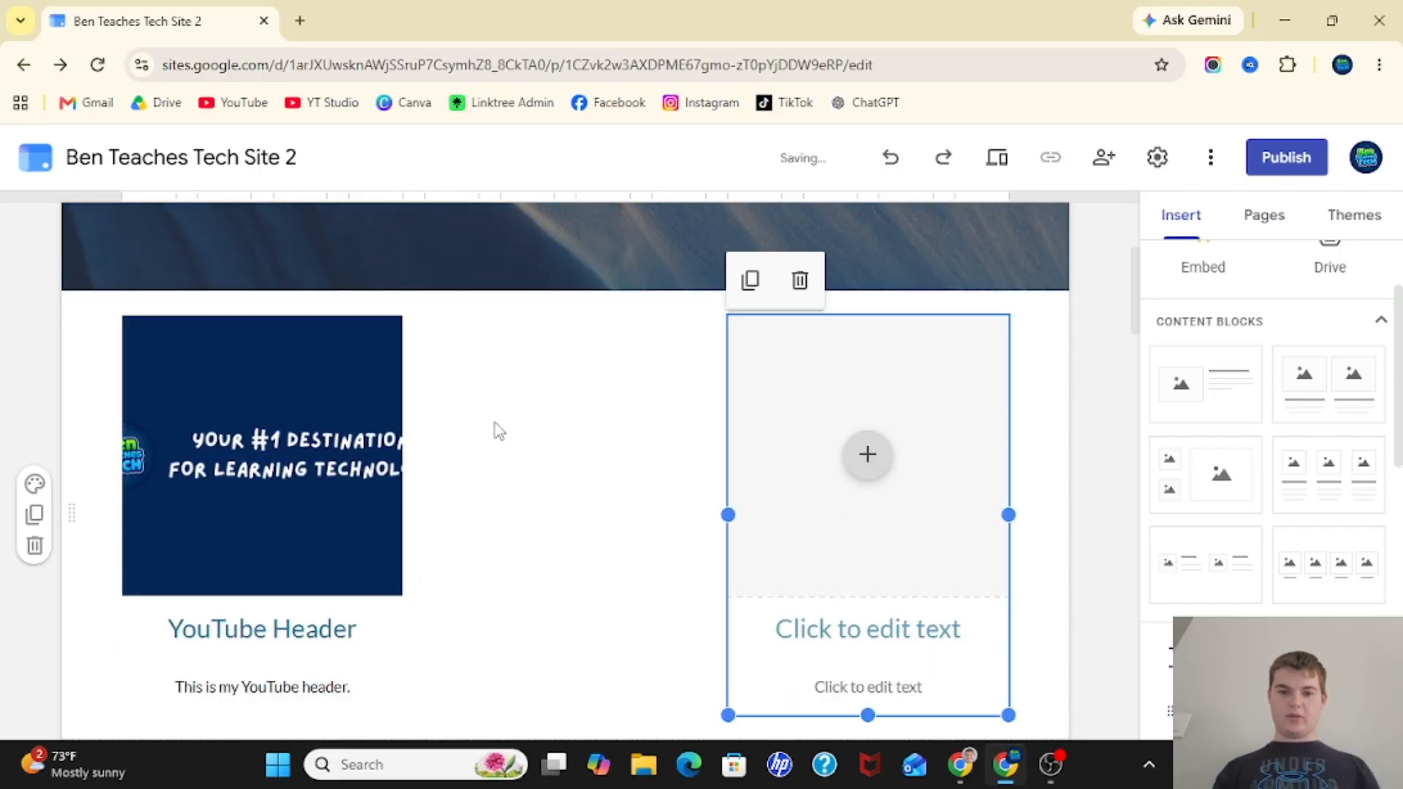
pyautogui.click(811, 407)
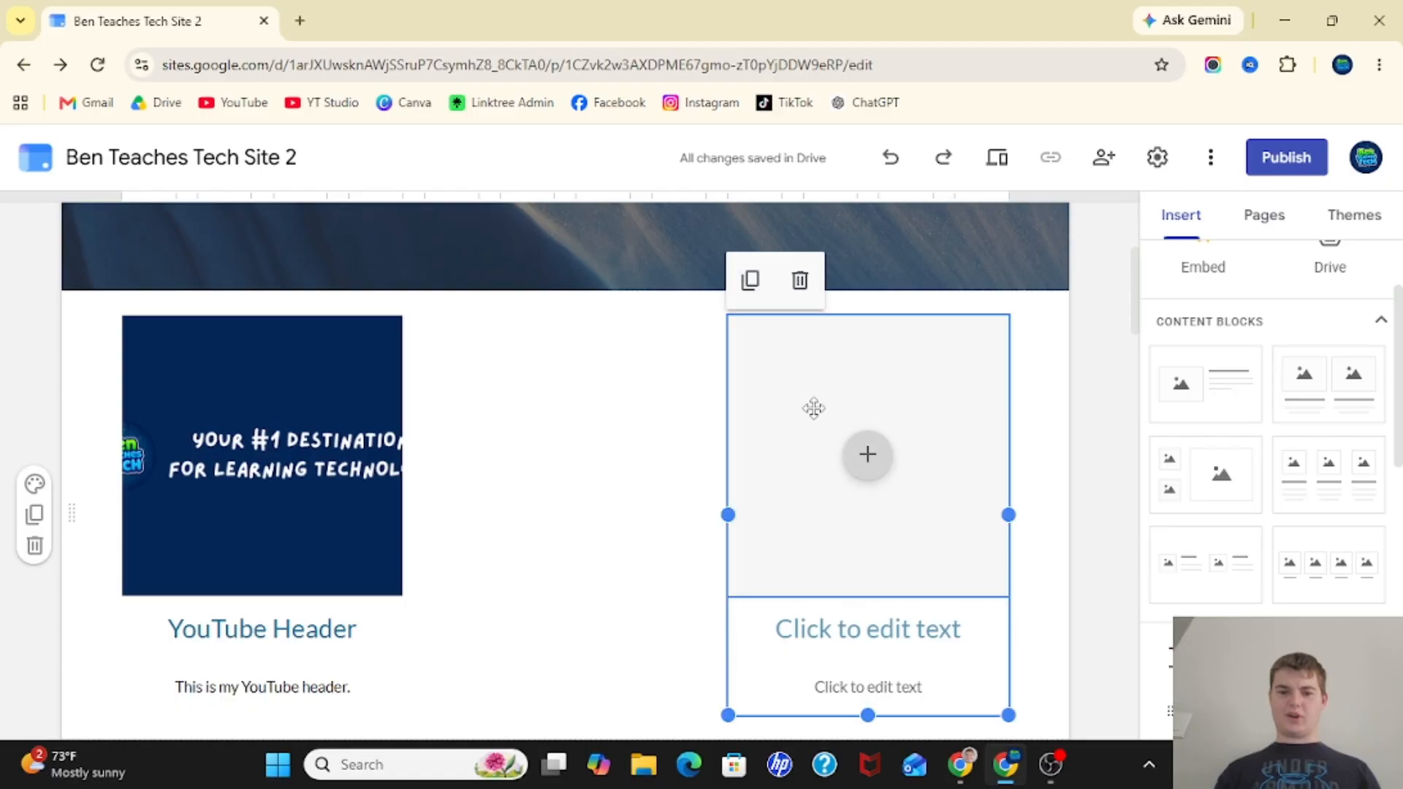
pyautogui.click(799, 279)
pyautogui.click(190, 446)
pyautogui.click(330, 281)
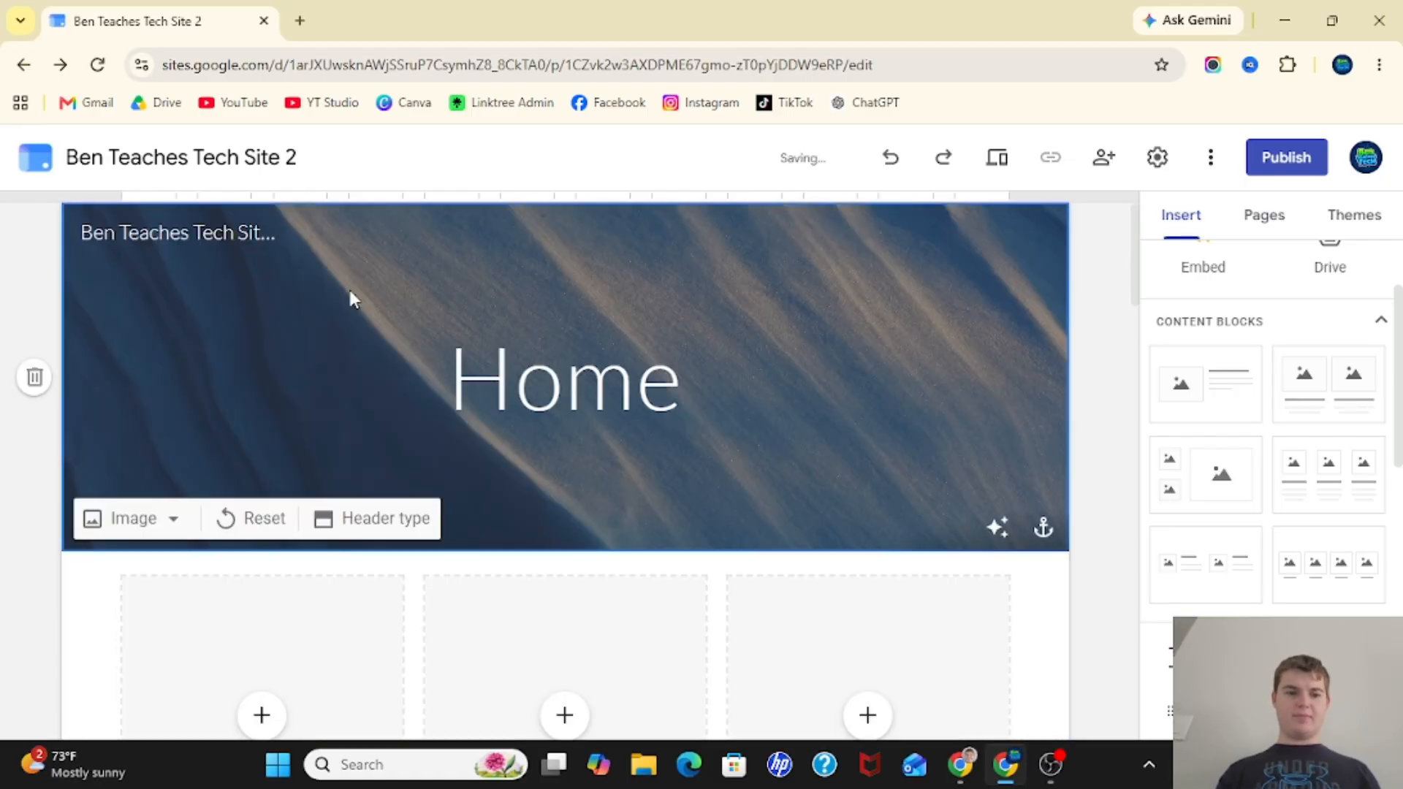
# Delete all three empty placeholder columns of the content block directly below the header
pyautogui.scroll(-3, 351, 298)
pyautogui.click(343, 293)
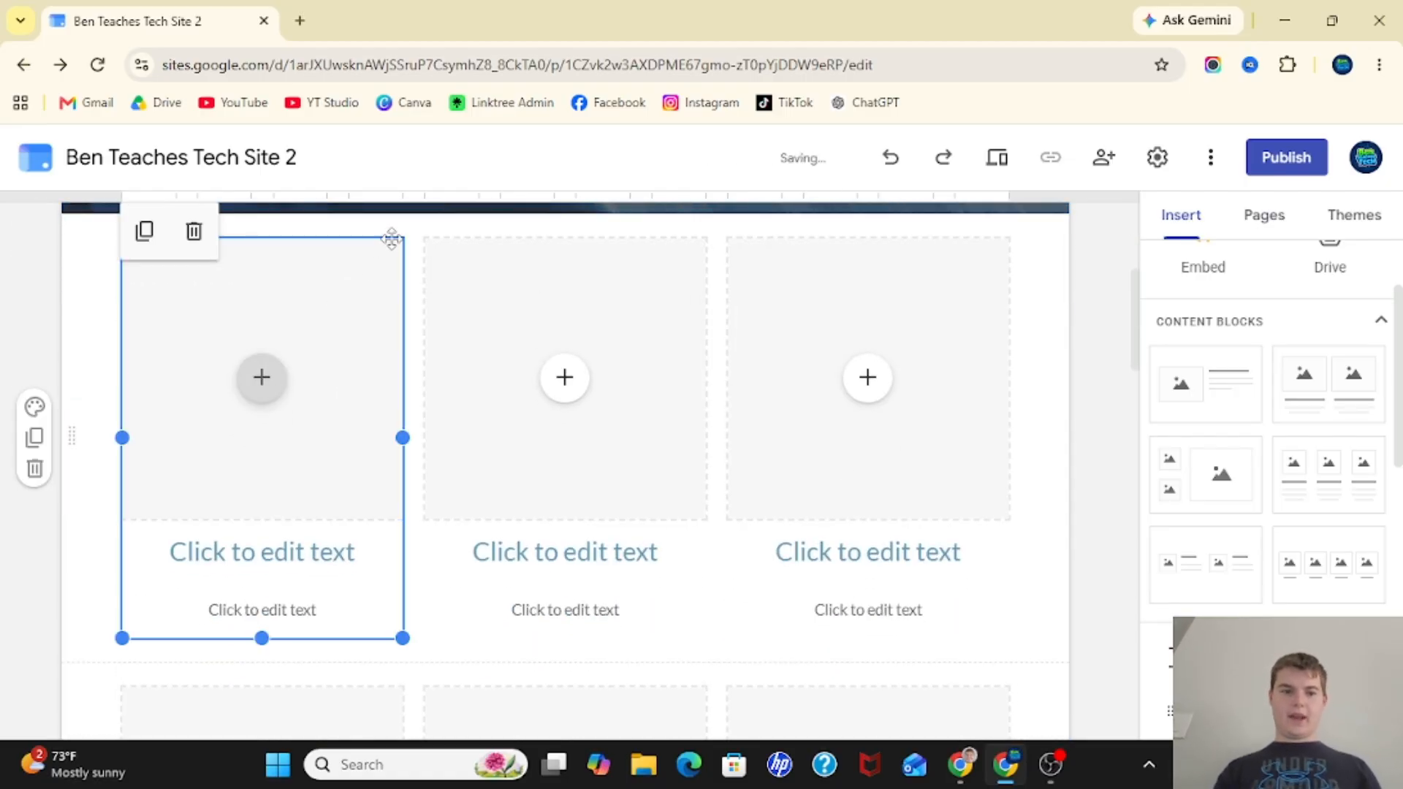
pyautogui.click(194, 229)
pyautogui.click(561, 271)
pyautogui.click(496, 232)
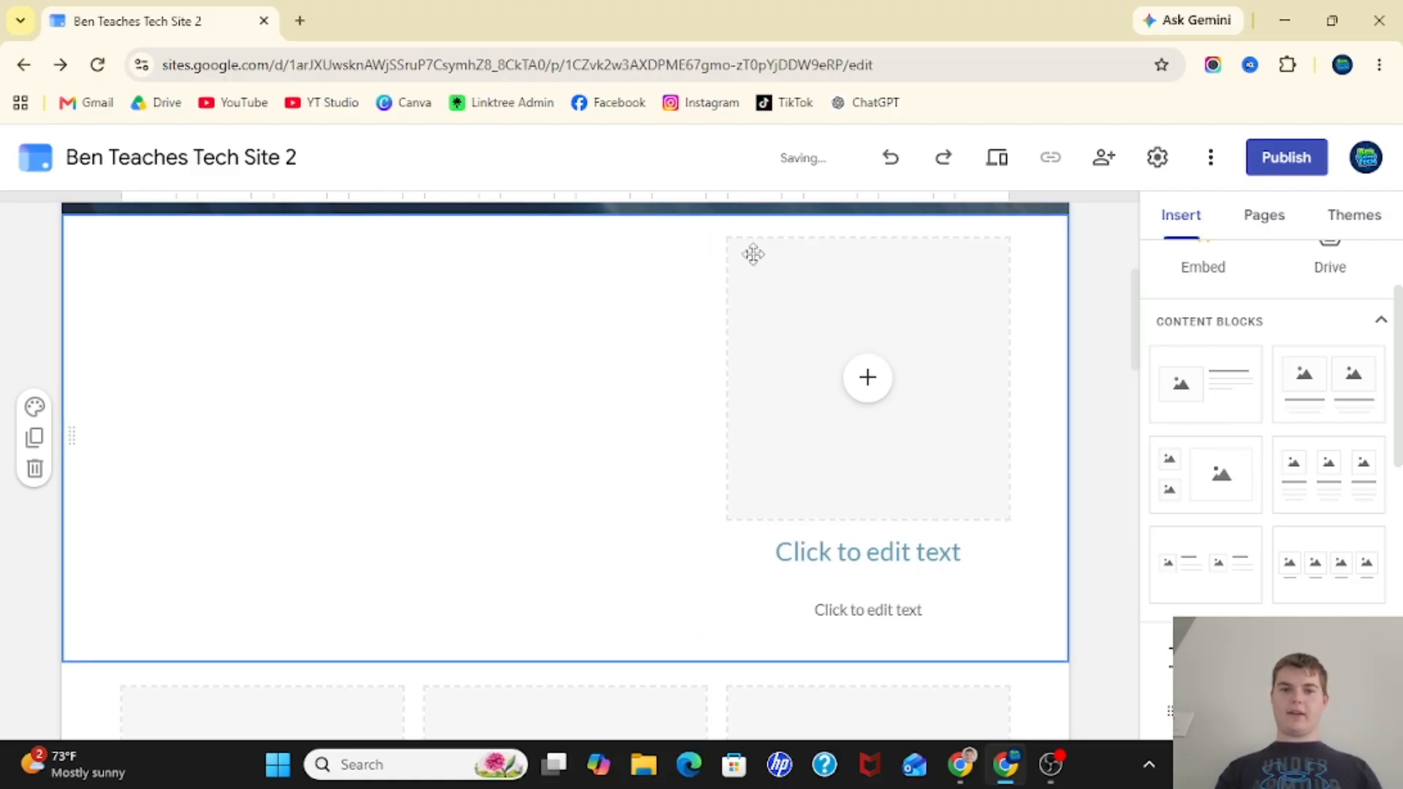
pyautogui.click(752, 255)
pyautogui.click(806, 248)
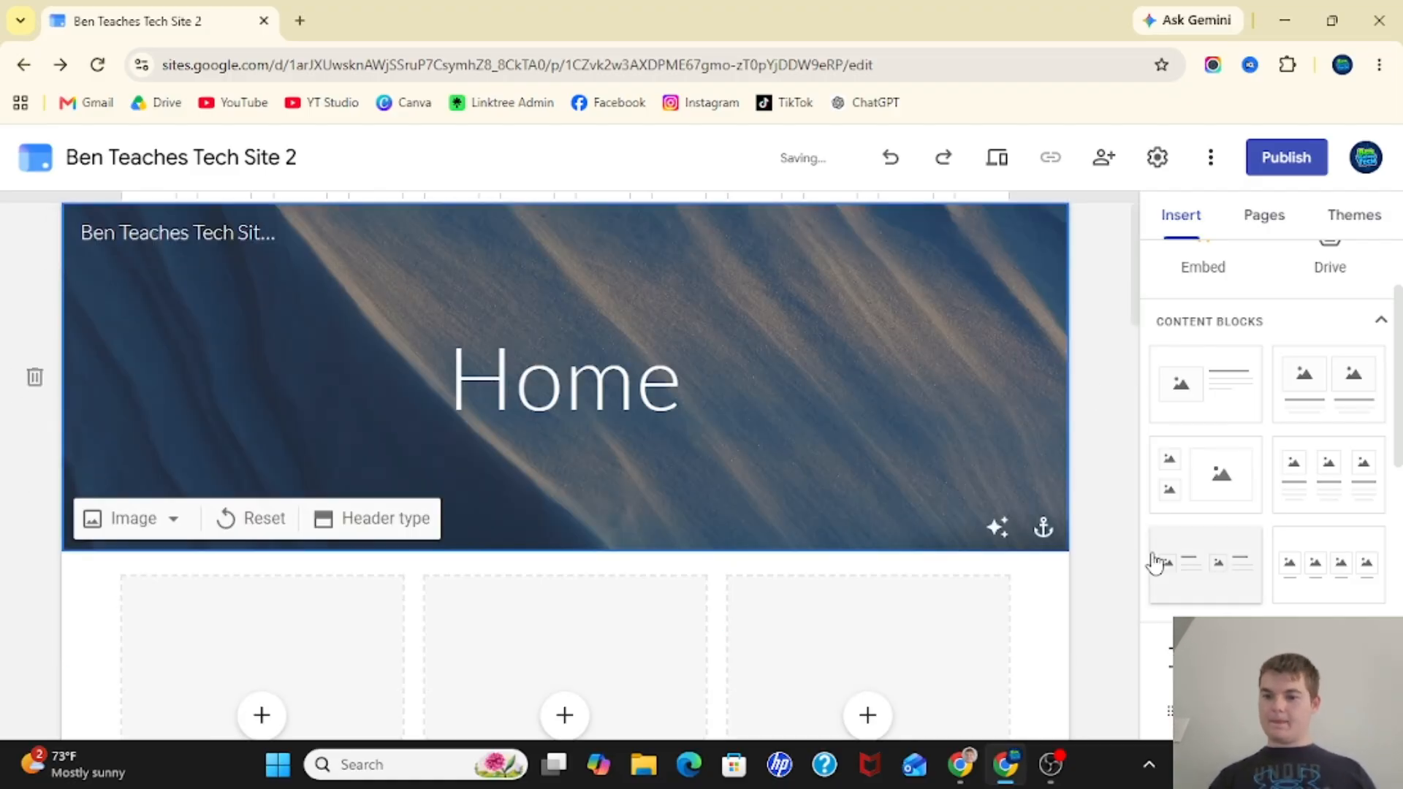
# Examine the remaining insertable elements and the site's version history, and return to the editor
pyautogui.scroll(-4, 1152, 559)
pyautogui.scroll(-6, 1152, 562)
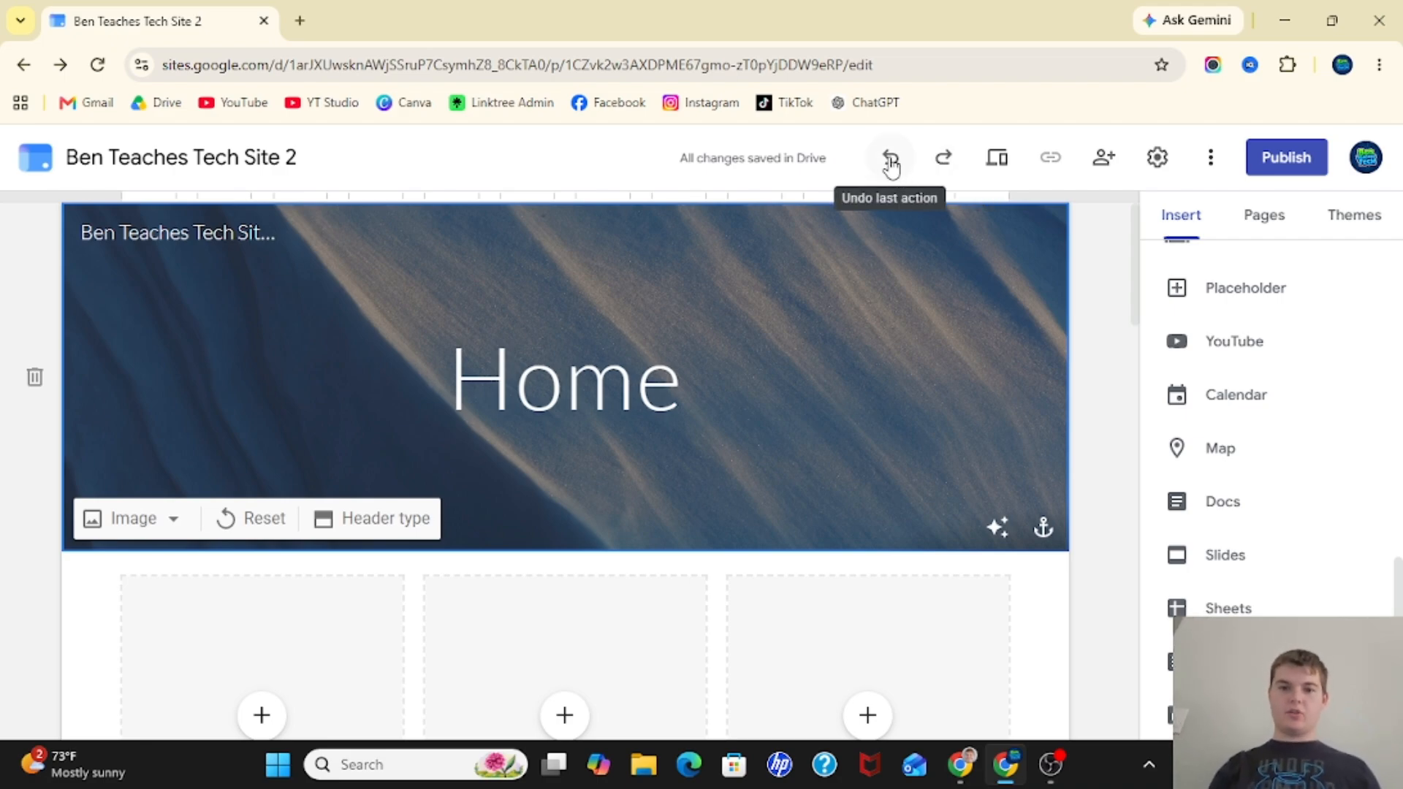
pyautogui.click(728, 173)
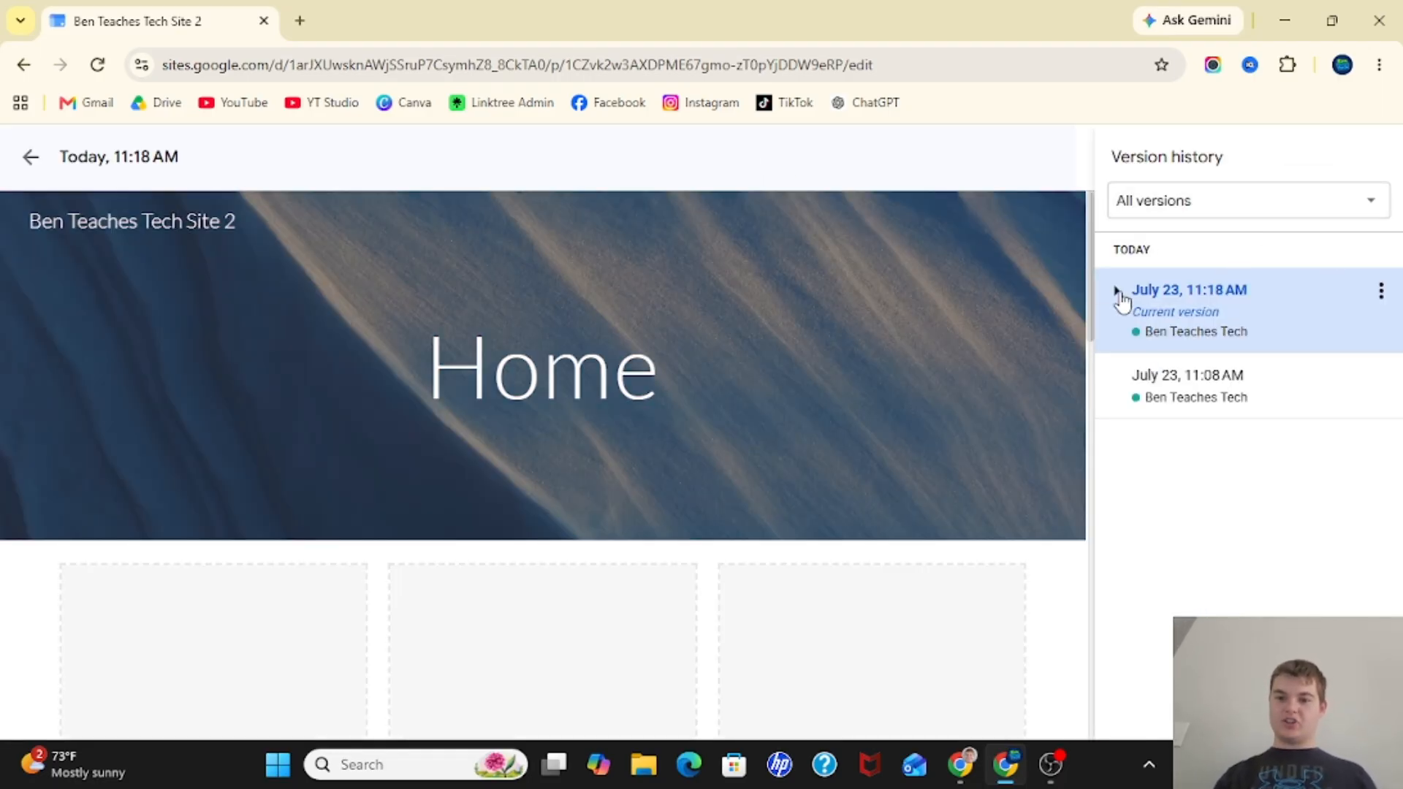
pyautogui.click(1117, 291)
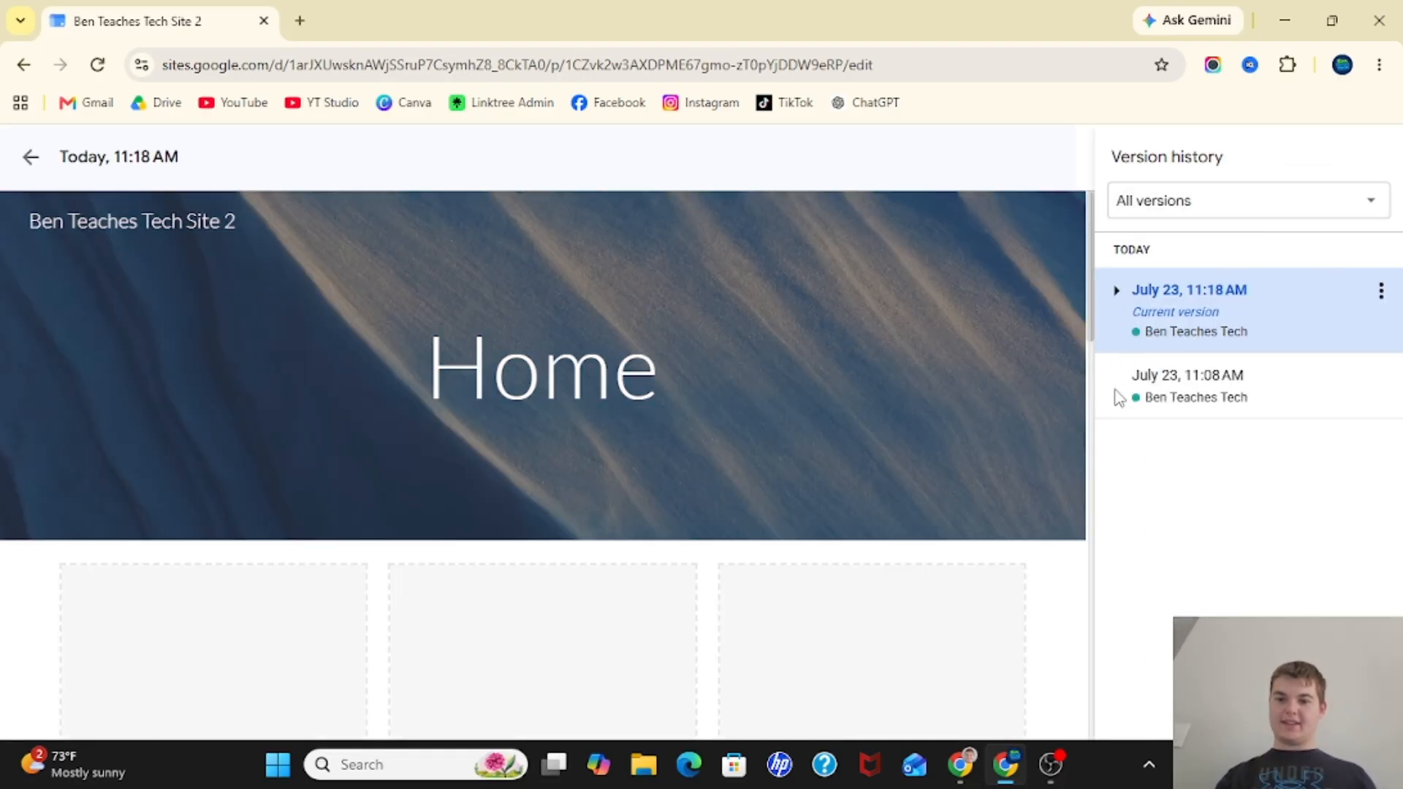
pyautogui.click(35, 161)
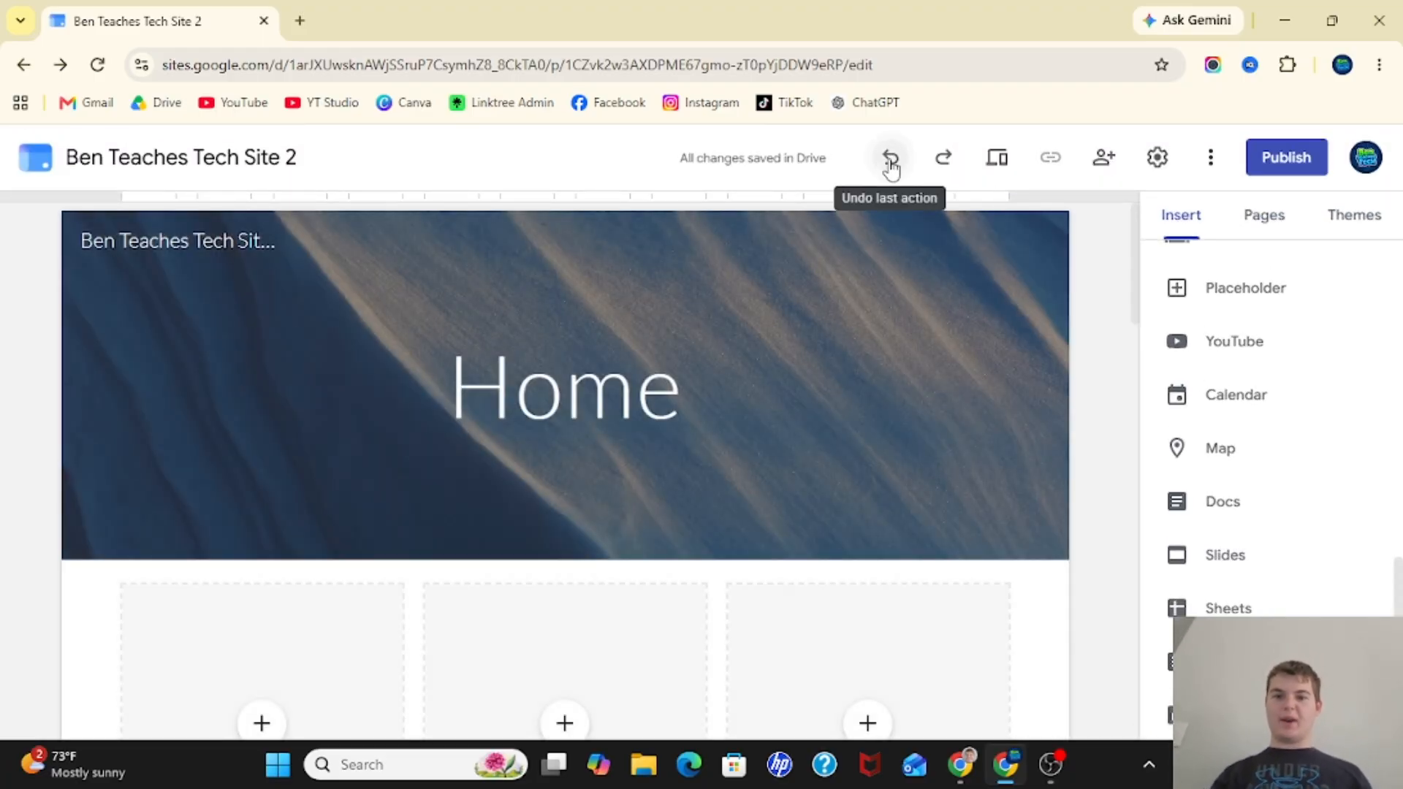
# Undo the last deletion in the content blocks
pyautogui.click(890, 162)
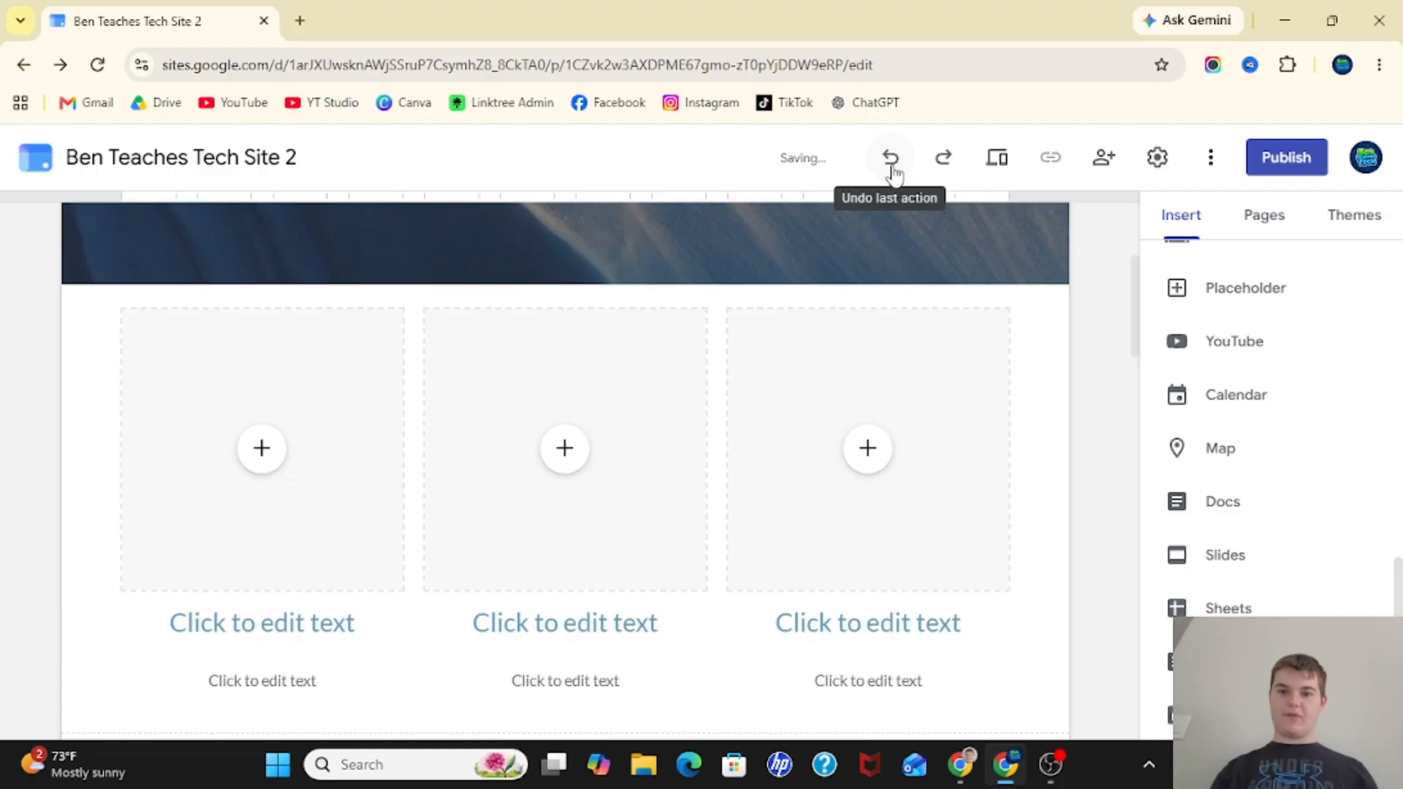
# Undo the earlier content block edits until only the Home header remains on the page
pyautogui.click(892, 162)
pyautogui.click(891, 162)
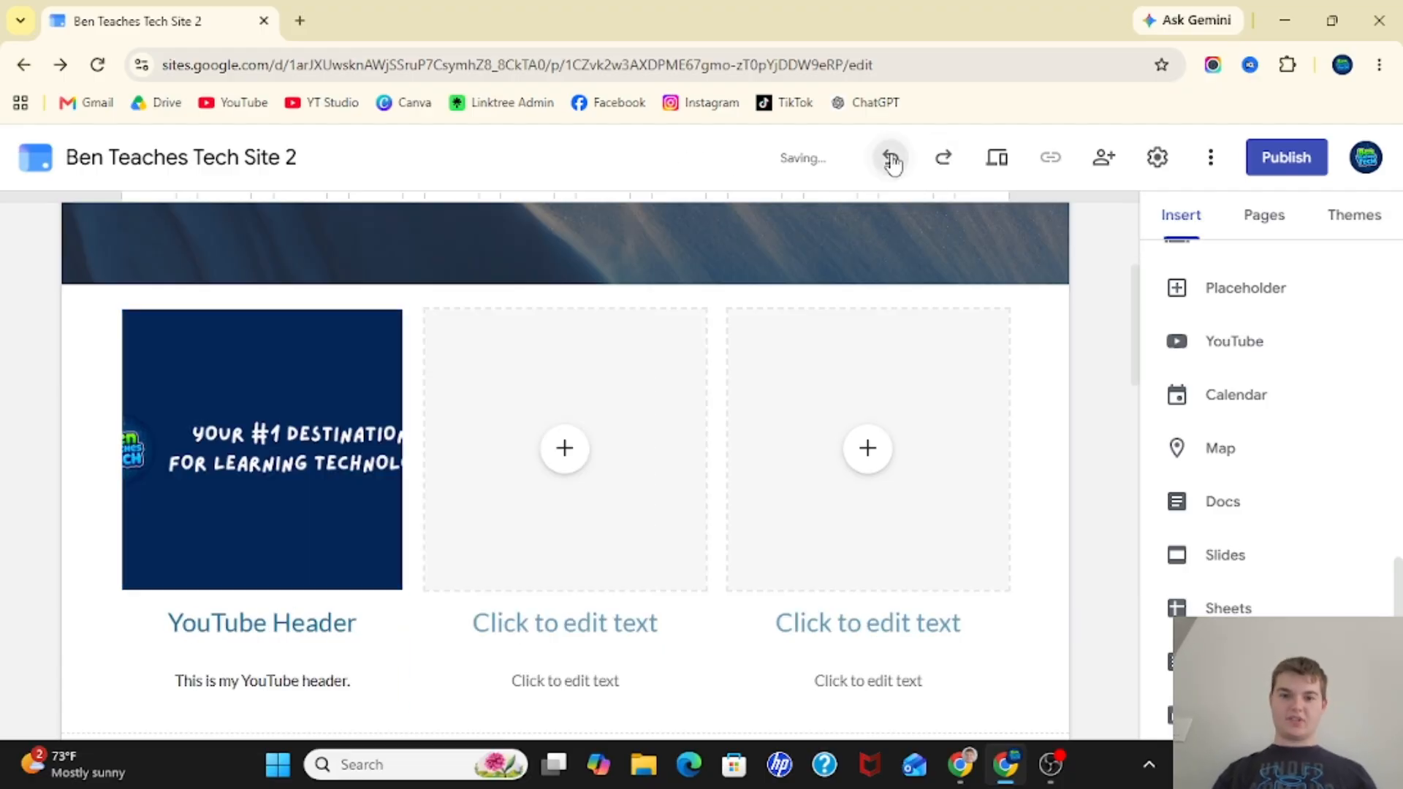
pyautogui.click(892, 162)
pyautogui.click(891, 163)
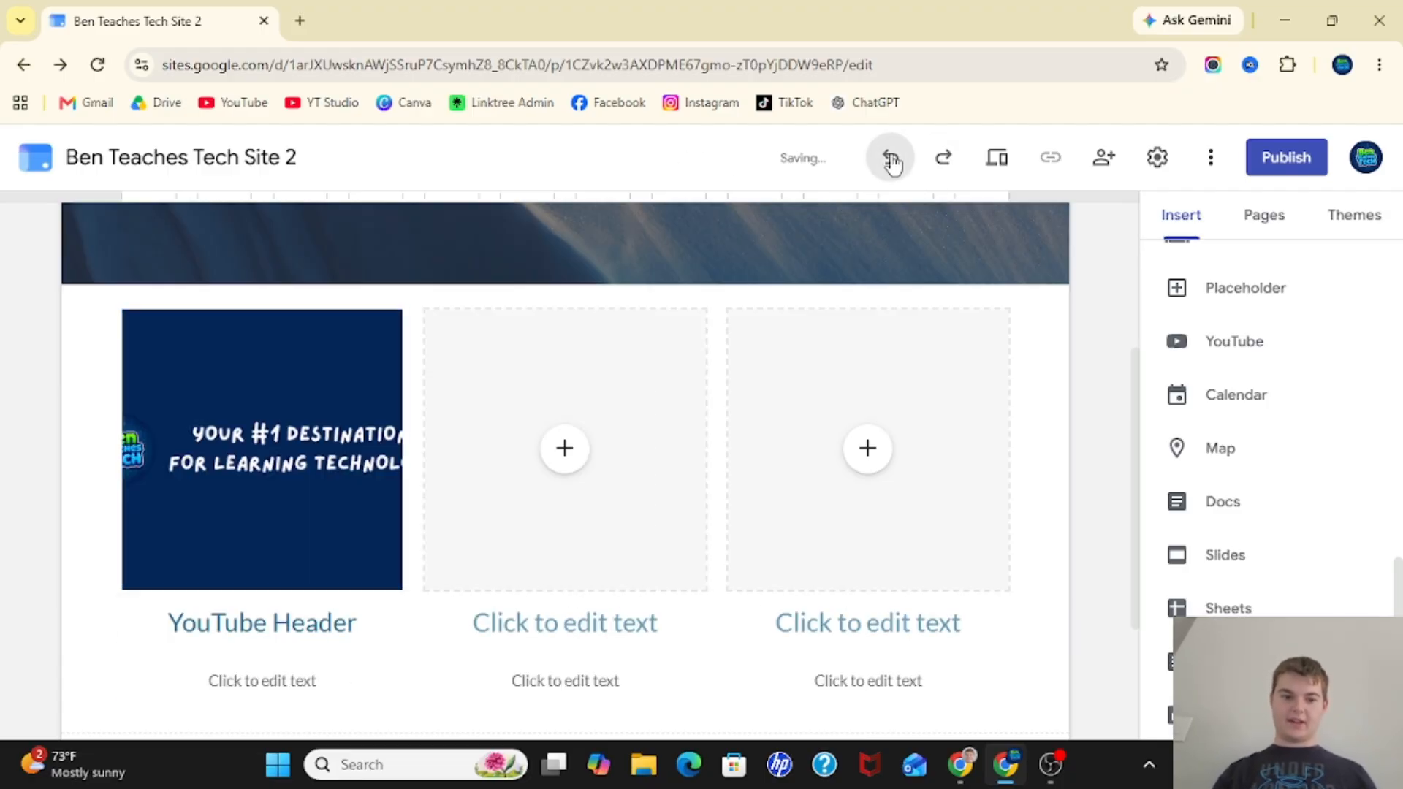
pyautogui.click(891, 162)
pyautogui.click(891, 162)
pyautogui.click(891, 163)
pyautogui.click(891, 162)
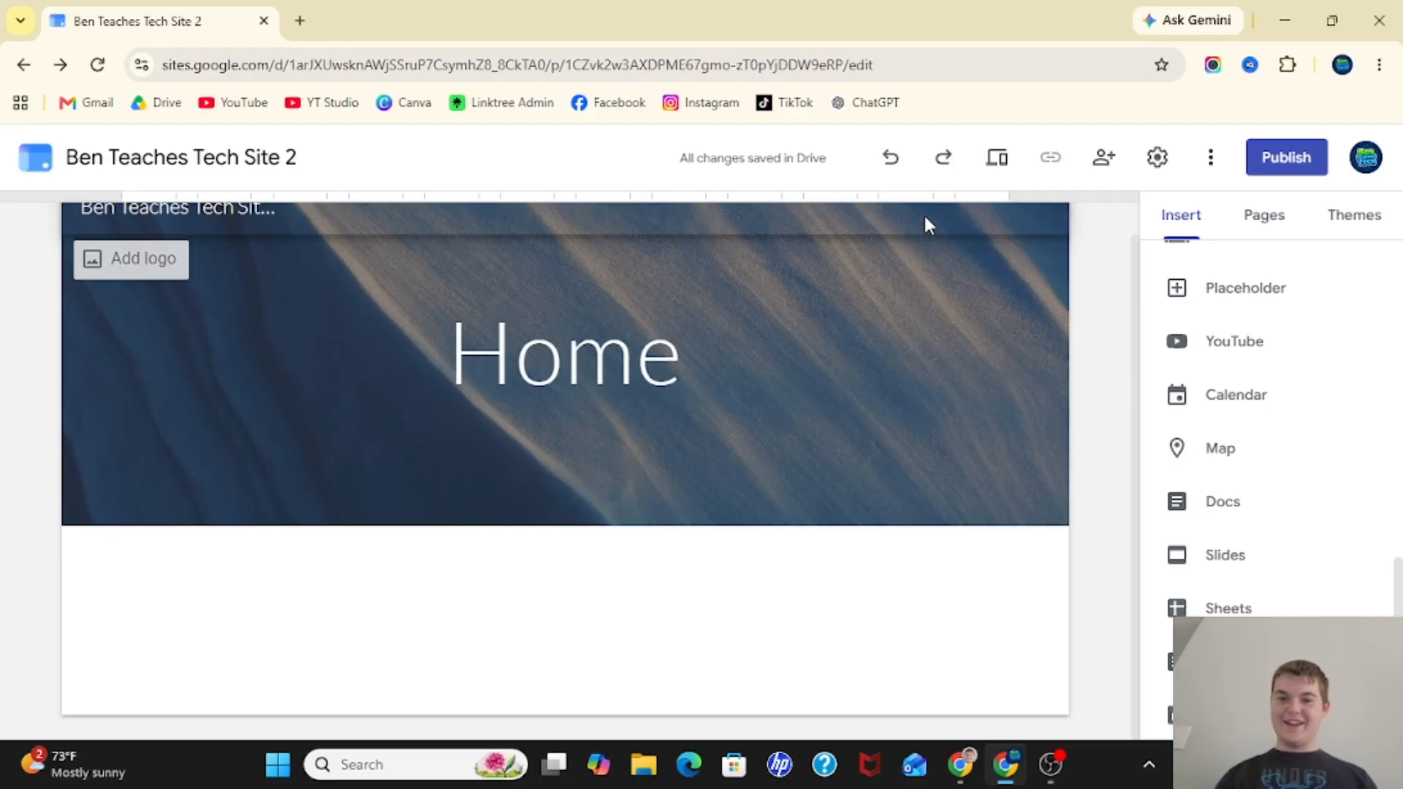
pyautogui.click(942, 158)
pyautogui.click(892, 159)
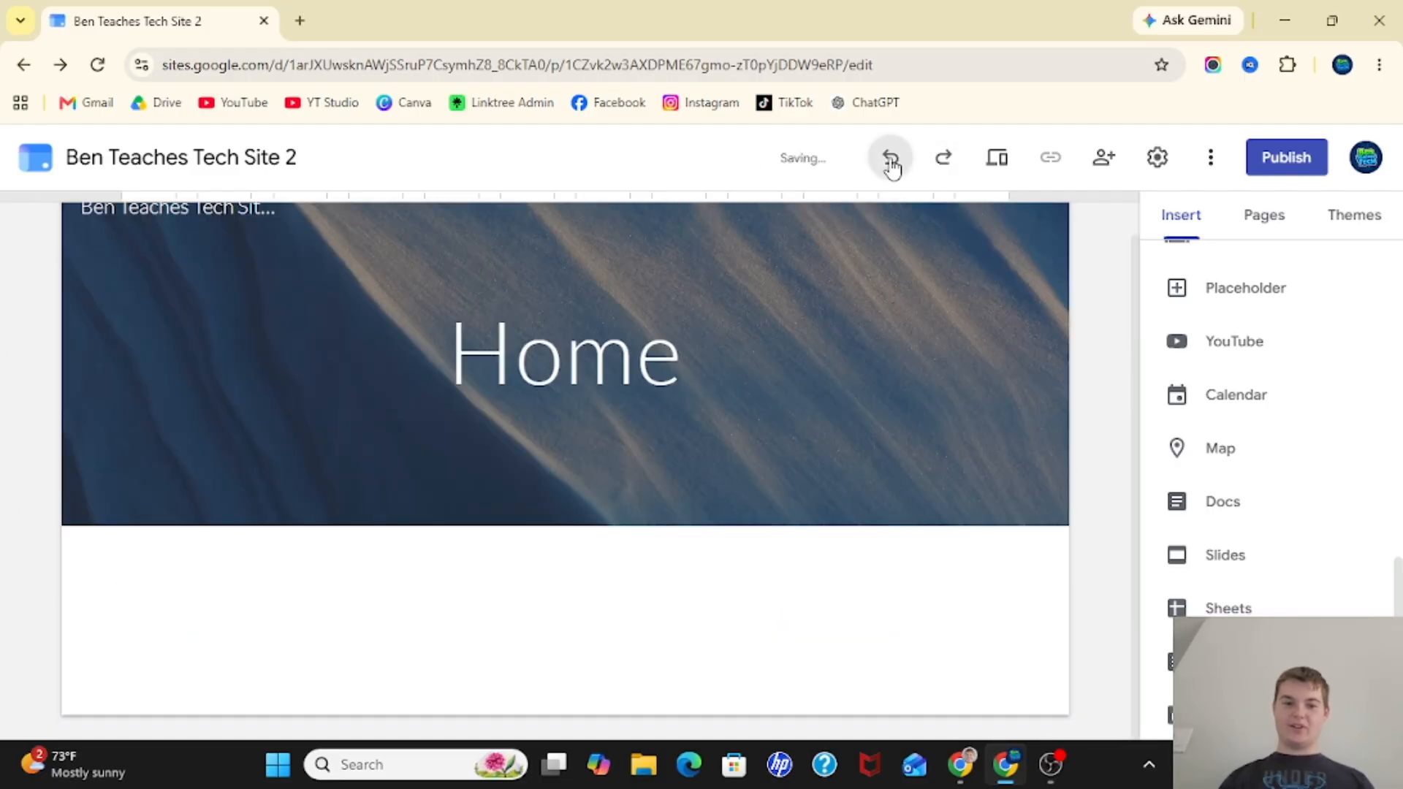
pyautogui.click(890, 161)
pyautogui.click(941, 164)
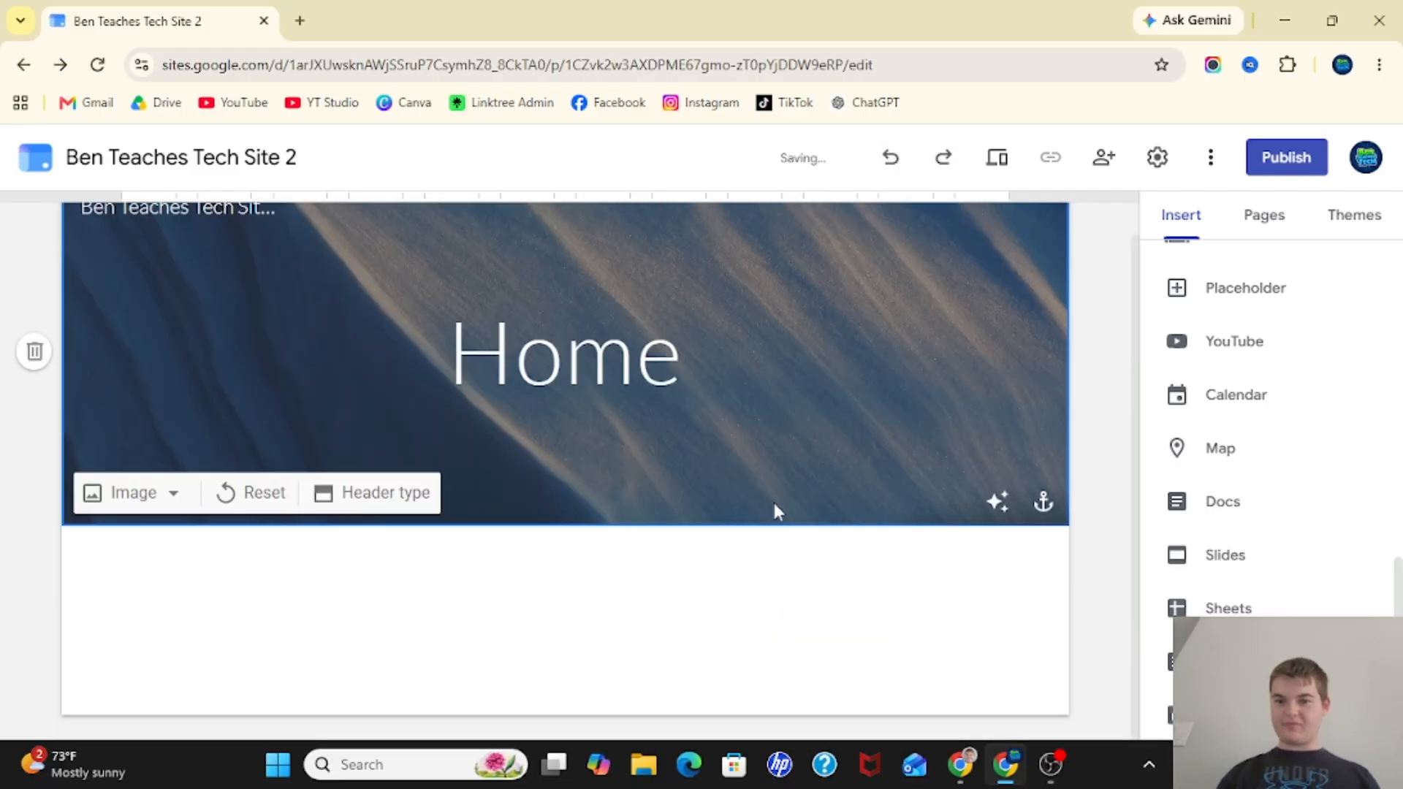
# Insert a collapsible group below the Home header
pyautogui.scroll(1, 774, 503)
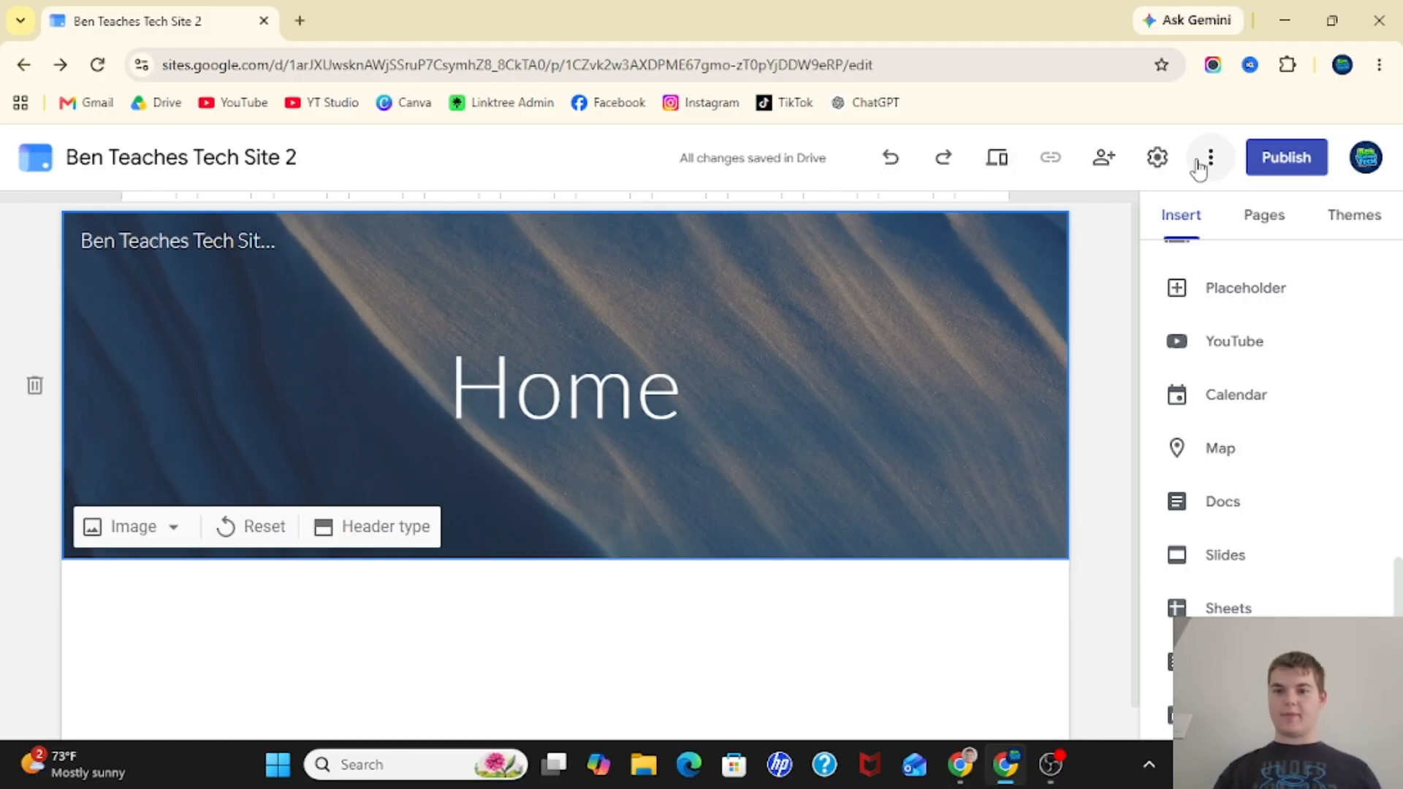
pyautogui.scroll(5, 1216, 377)
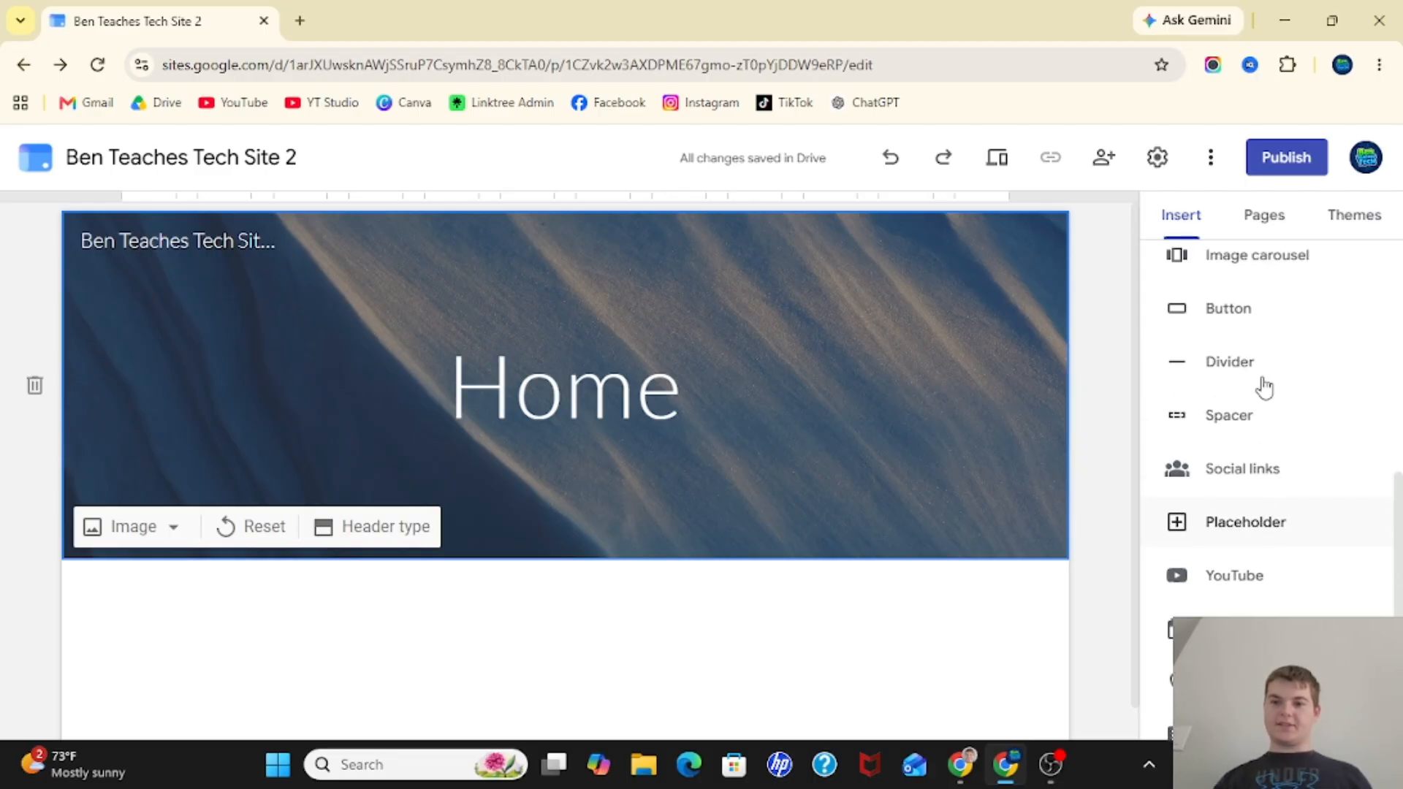
pyautogui.scroll(3, 1264, 387)
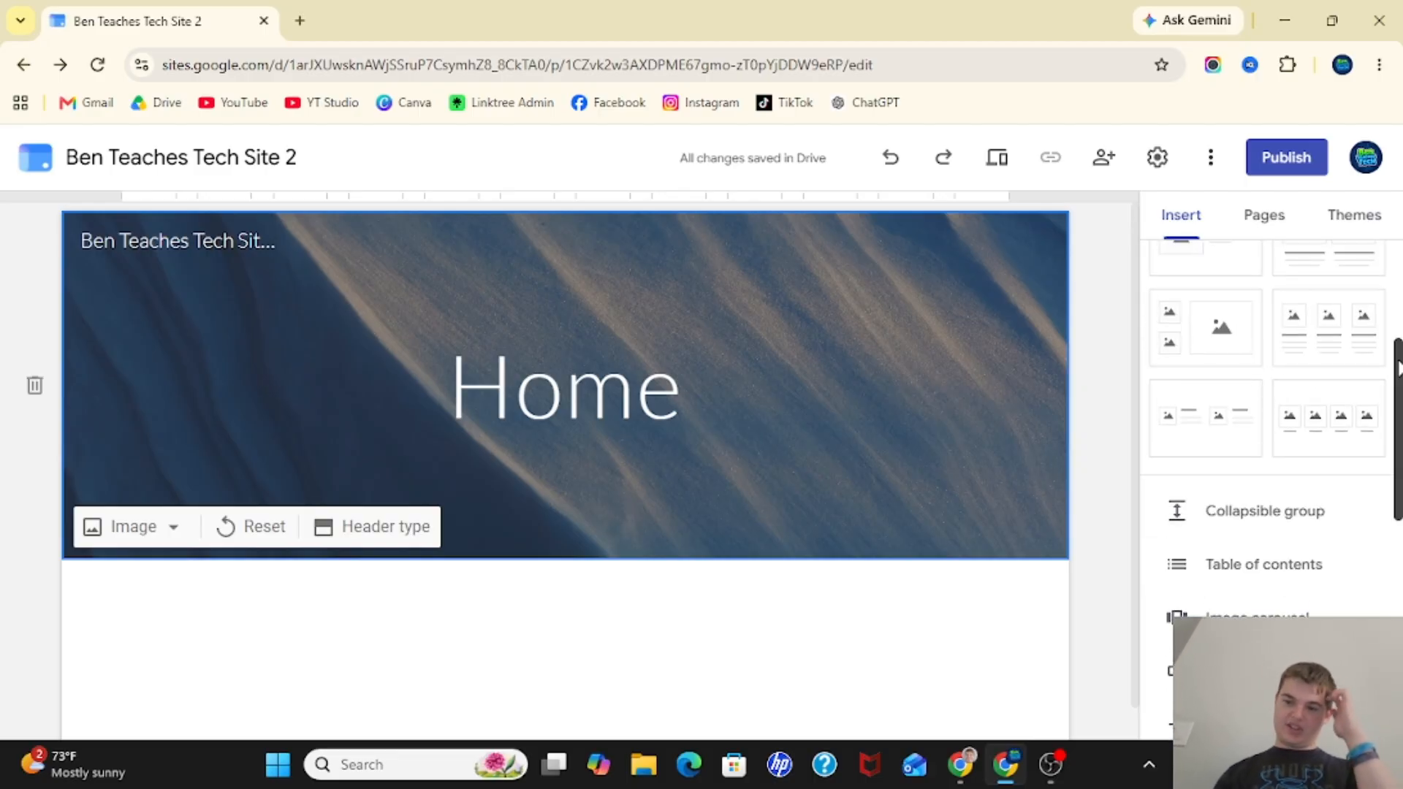
pyautogui.scroll(-3, 1278, 459)
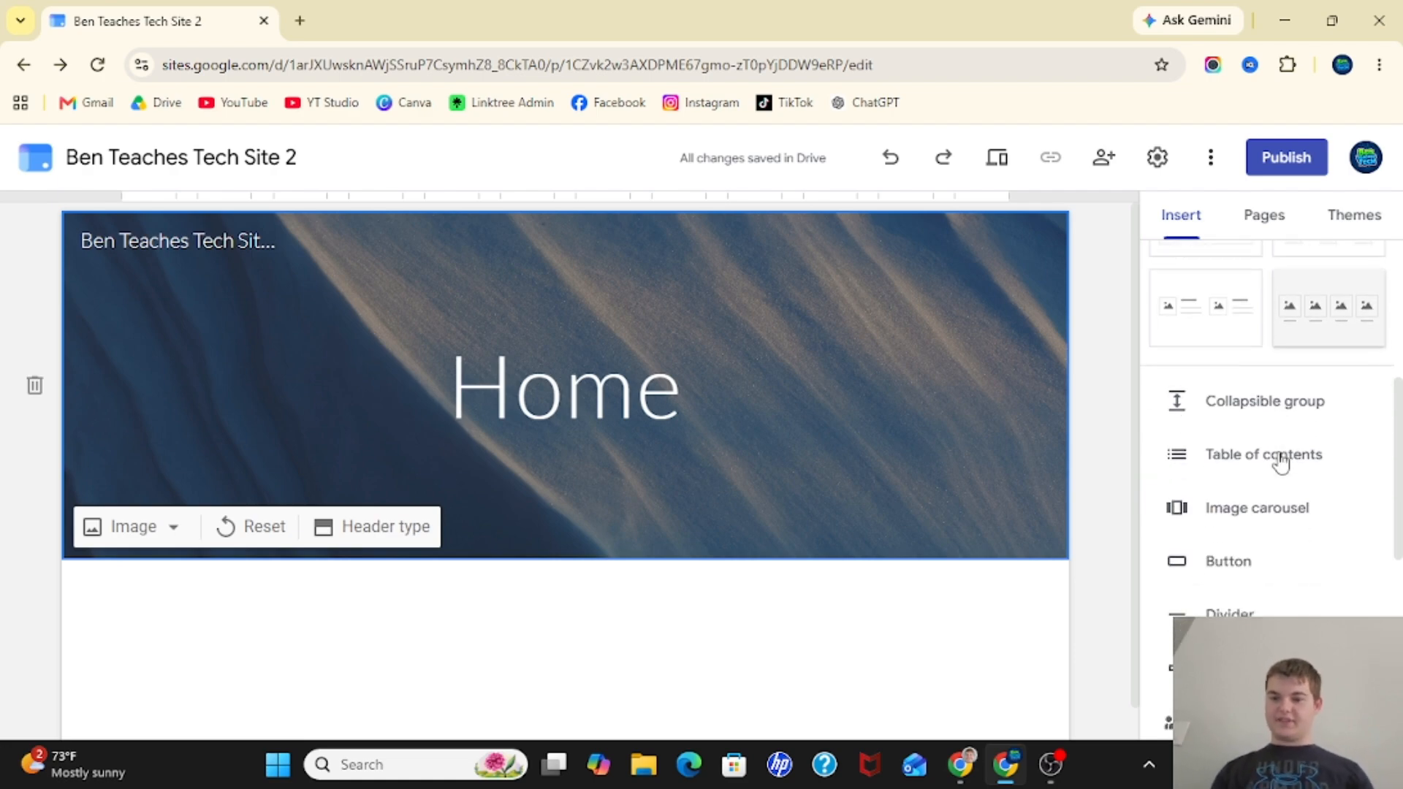
pyautogui.scroll(-3, 1231, 542)
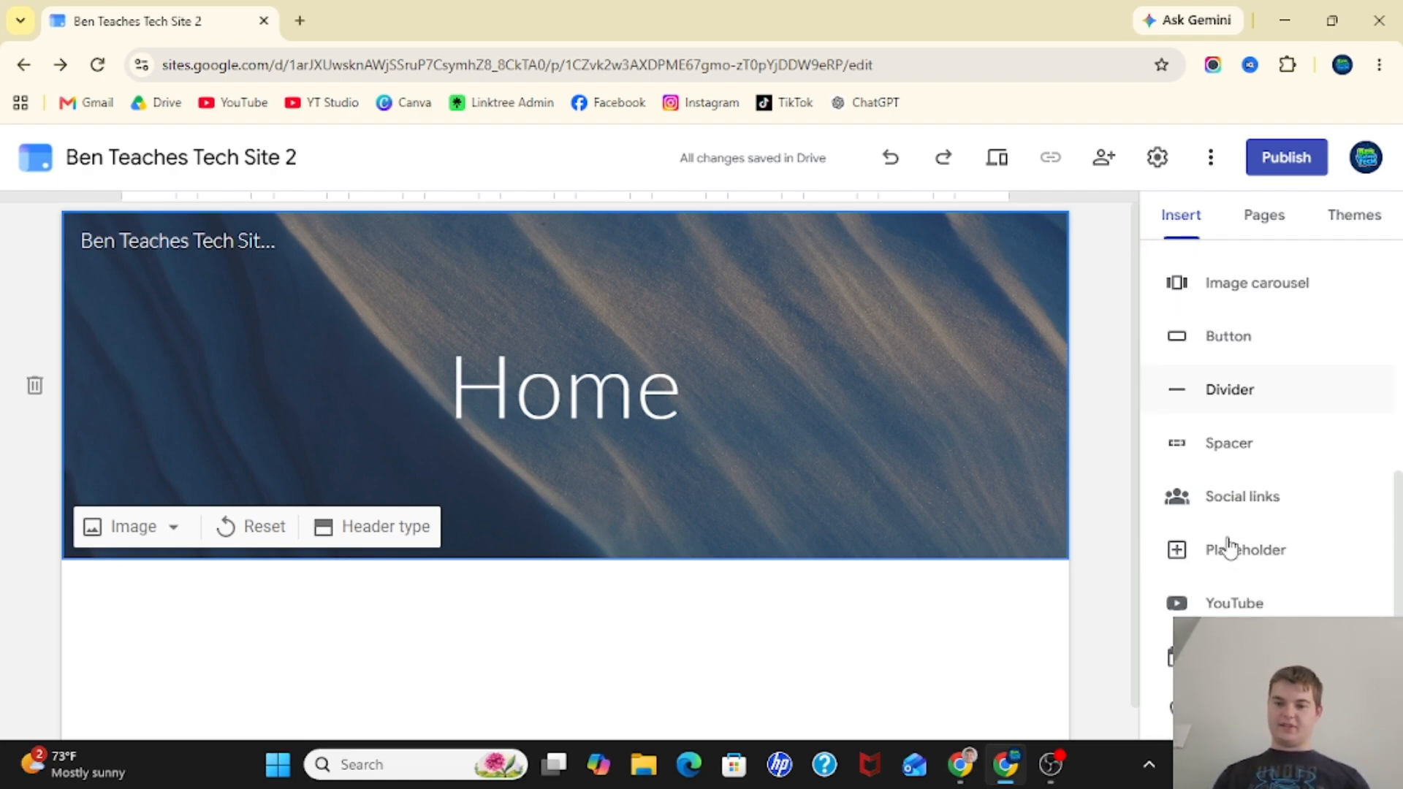
pyautogui.scroll(3, 1231, 548)
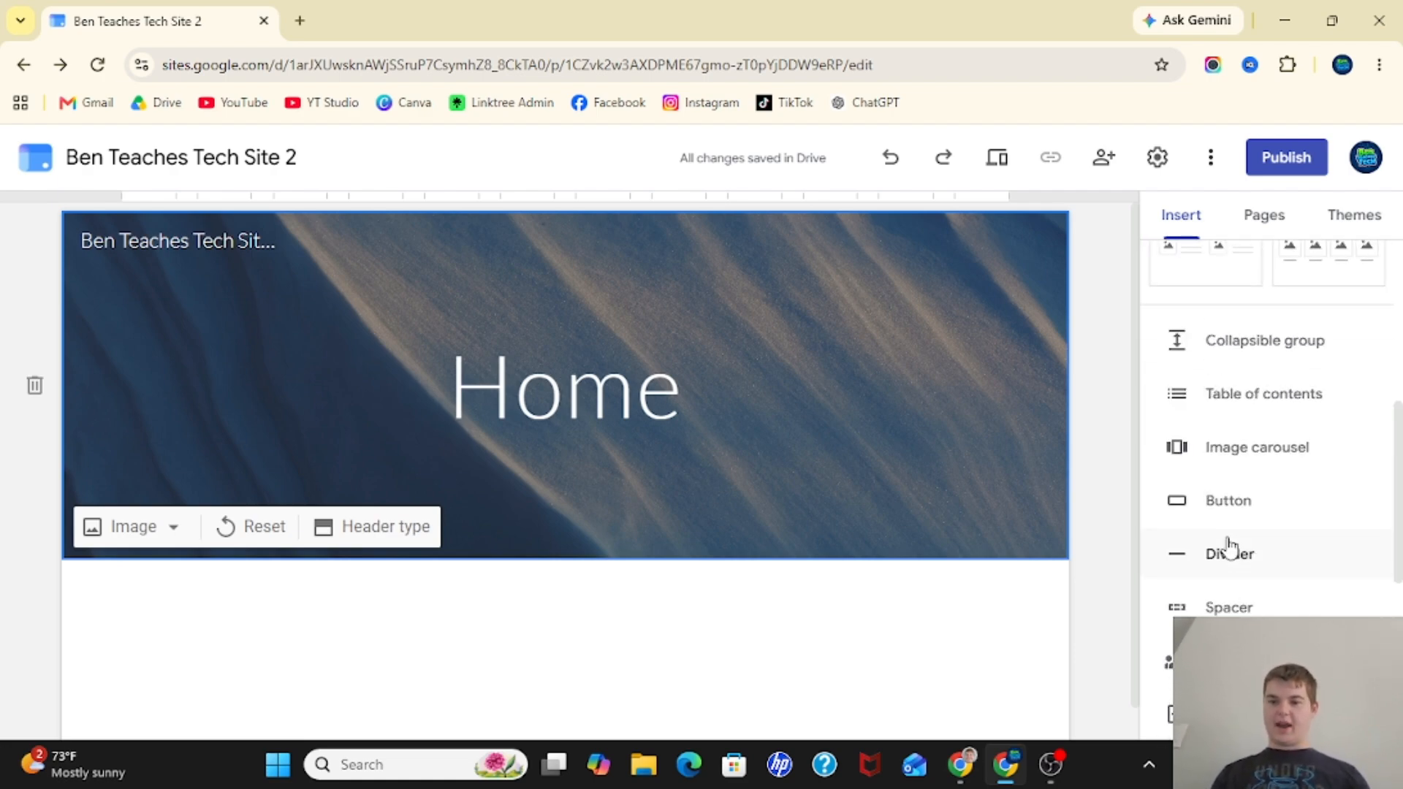
pyautogui.click(1258, 351)
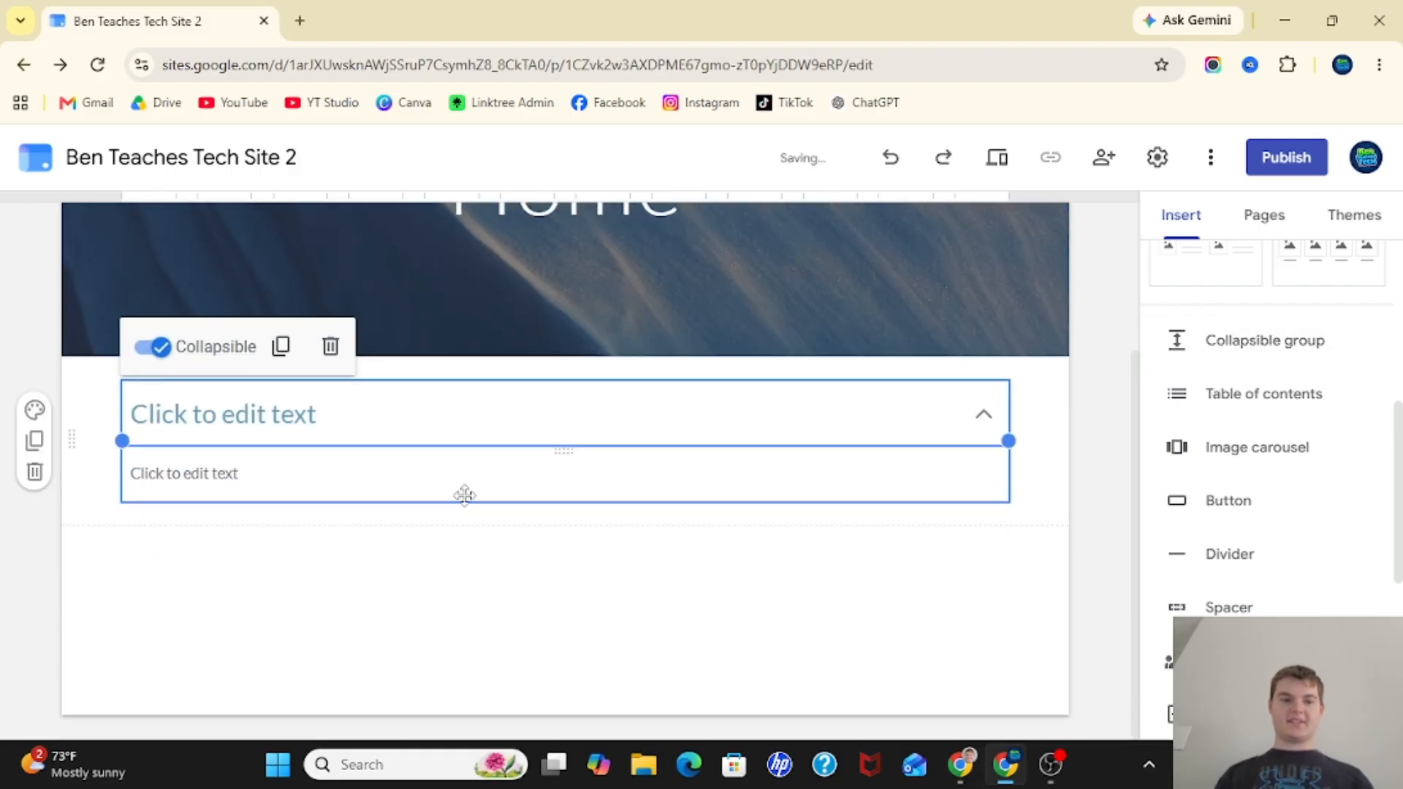
# Title the collapsible group "Pictures"
pyautogui.click(358, 431)
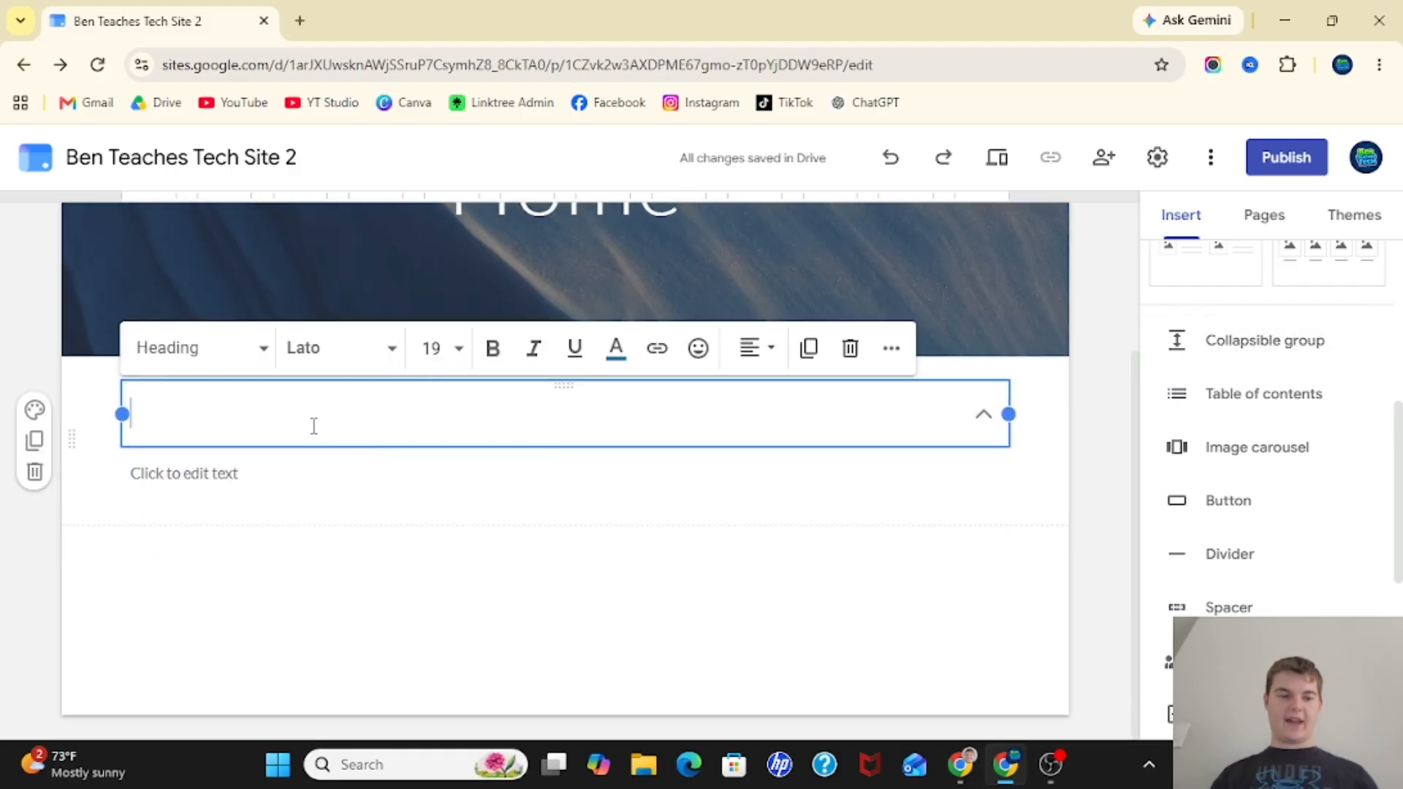
pyautogui.click(257, 502)
pyautogui.click(214, 483)
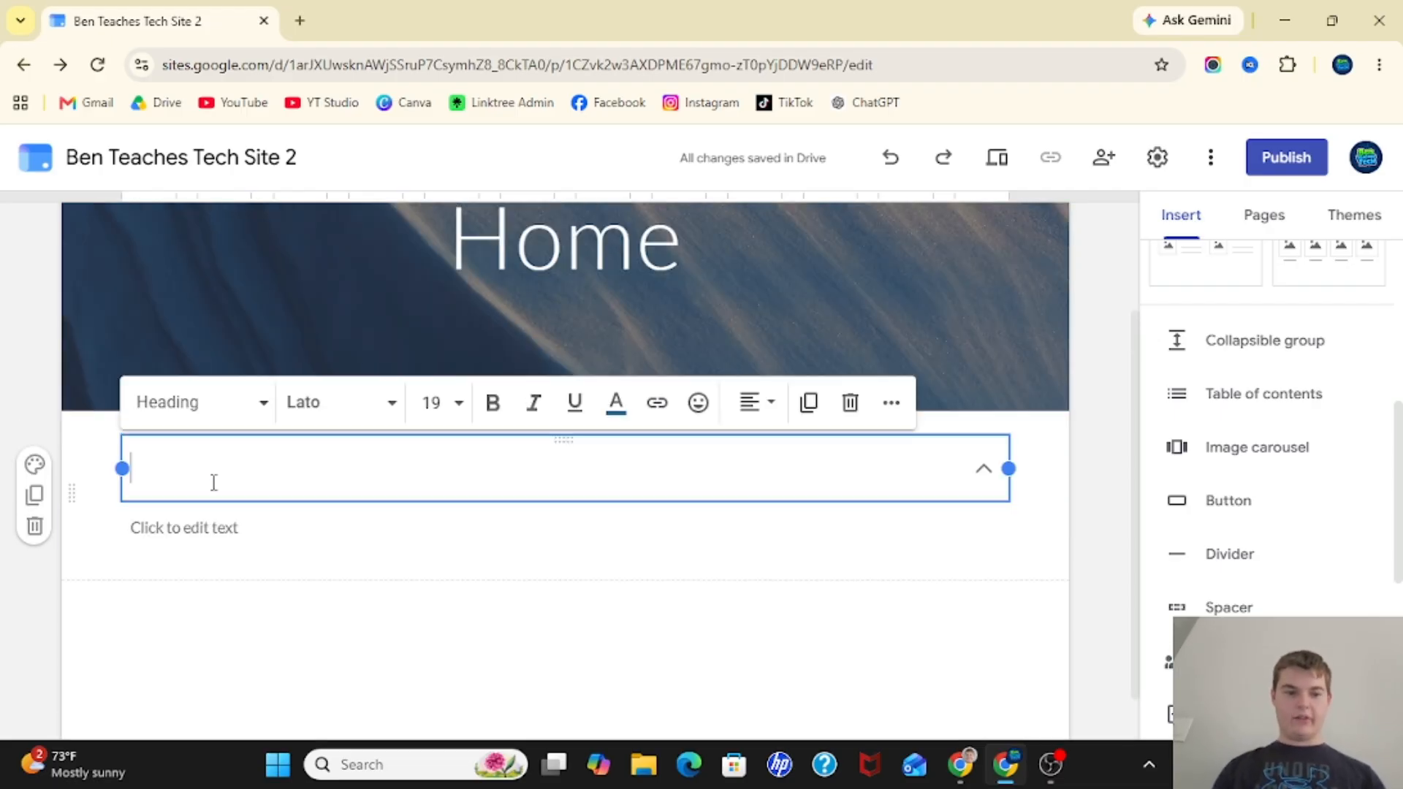
pyautogui.click(313, 475)
pyautogui.click(313, 480)
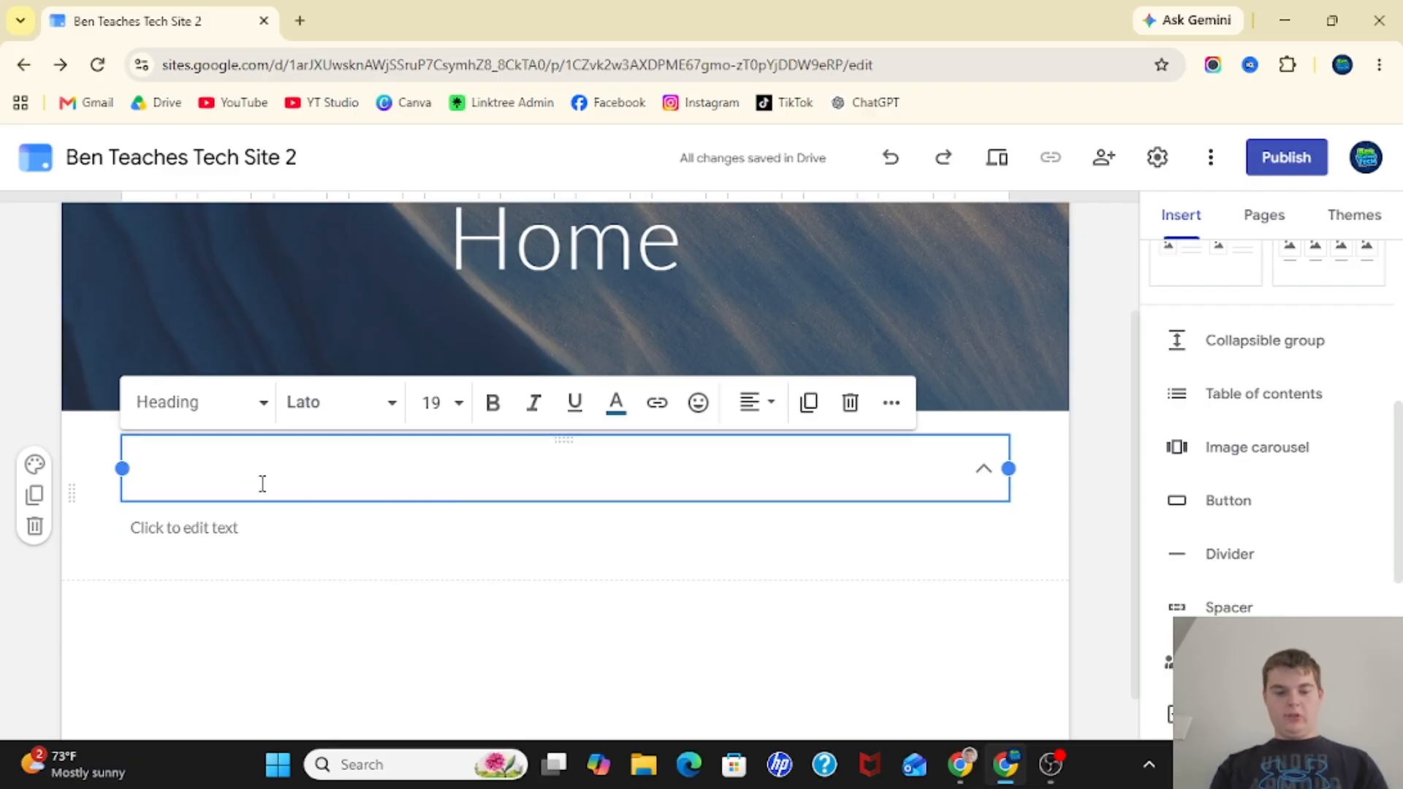
pyautogui.write('Pic')
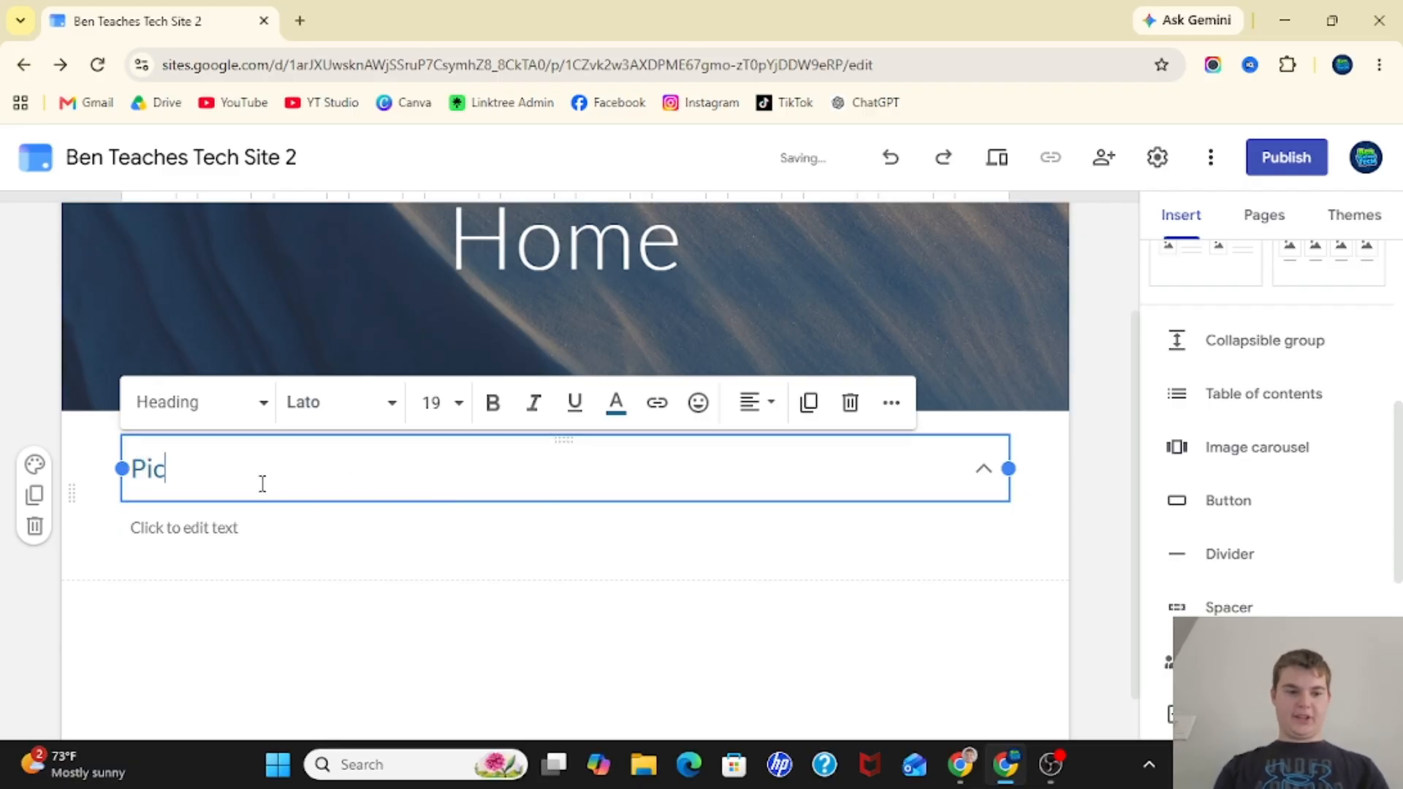
pyautogui.write('tures')
pyautogui.click(200, 648)
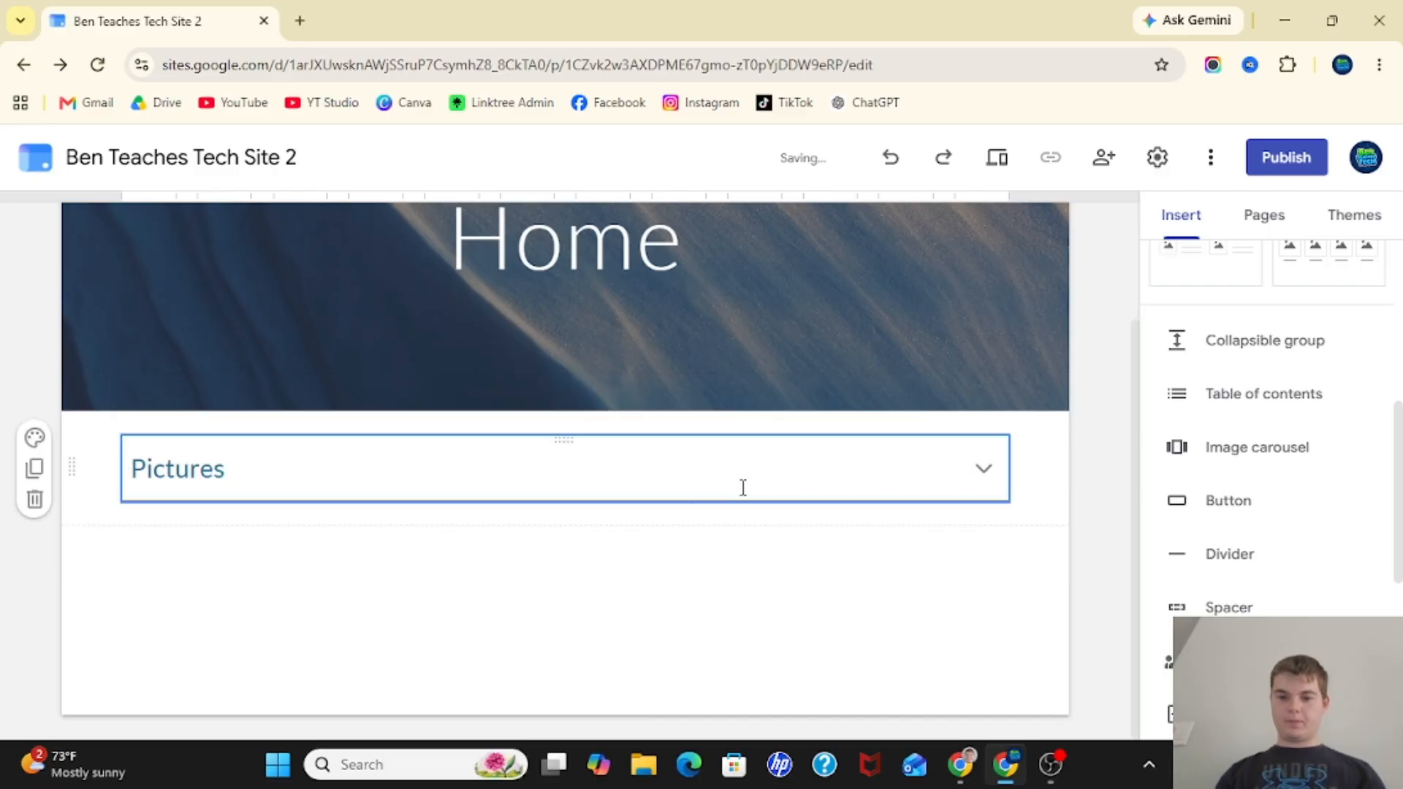
# Expand the Pictures group and enter "This is coming sometime next week!" as its body text
pyautogui.click(984, 469)
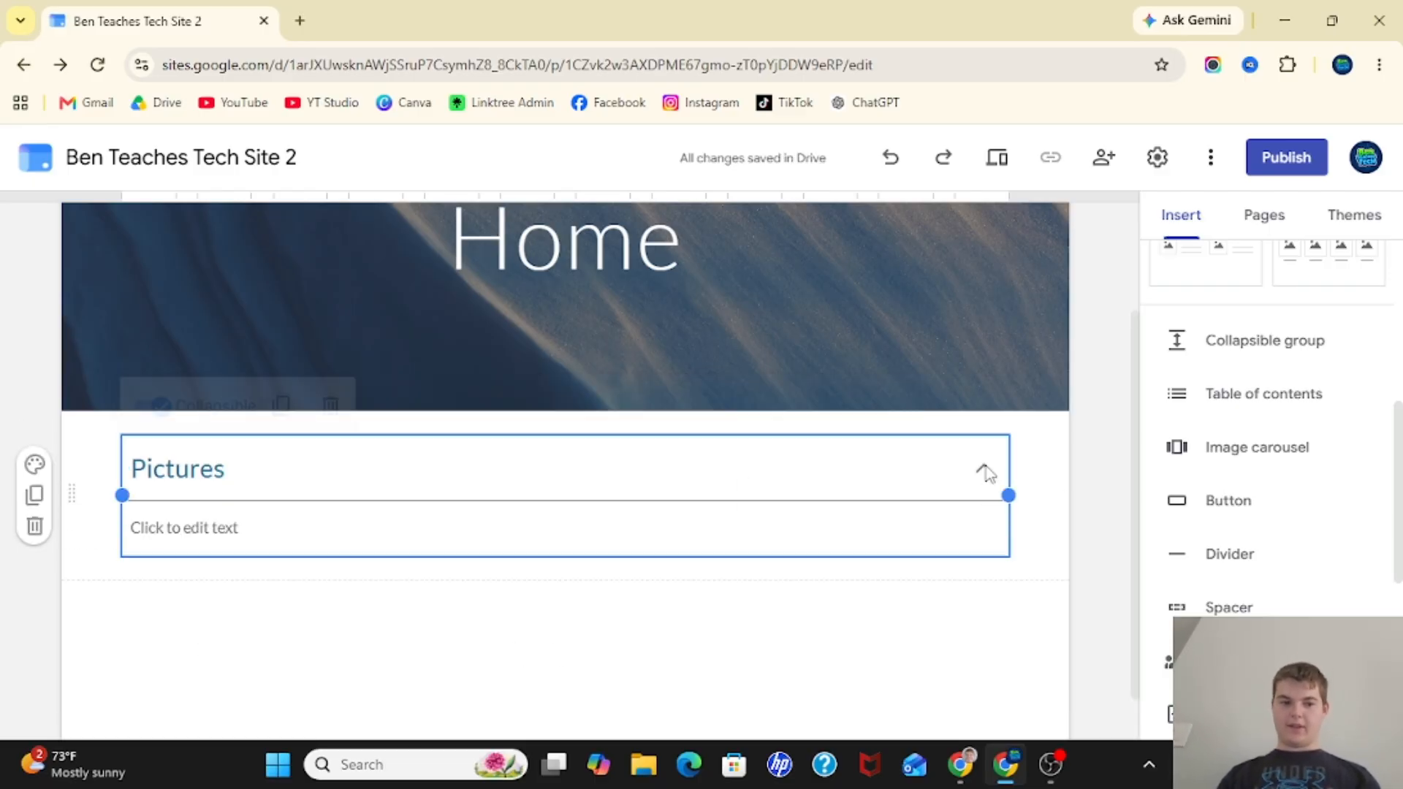
pyautogui.click(483, 527)
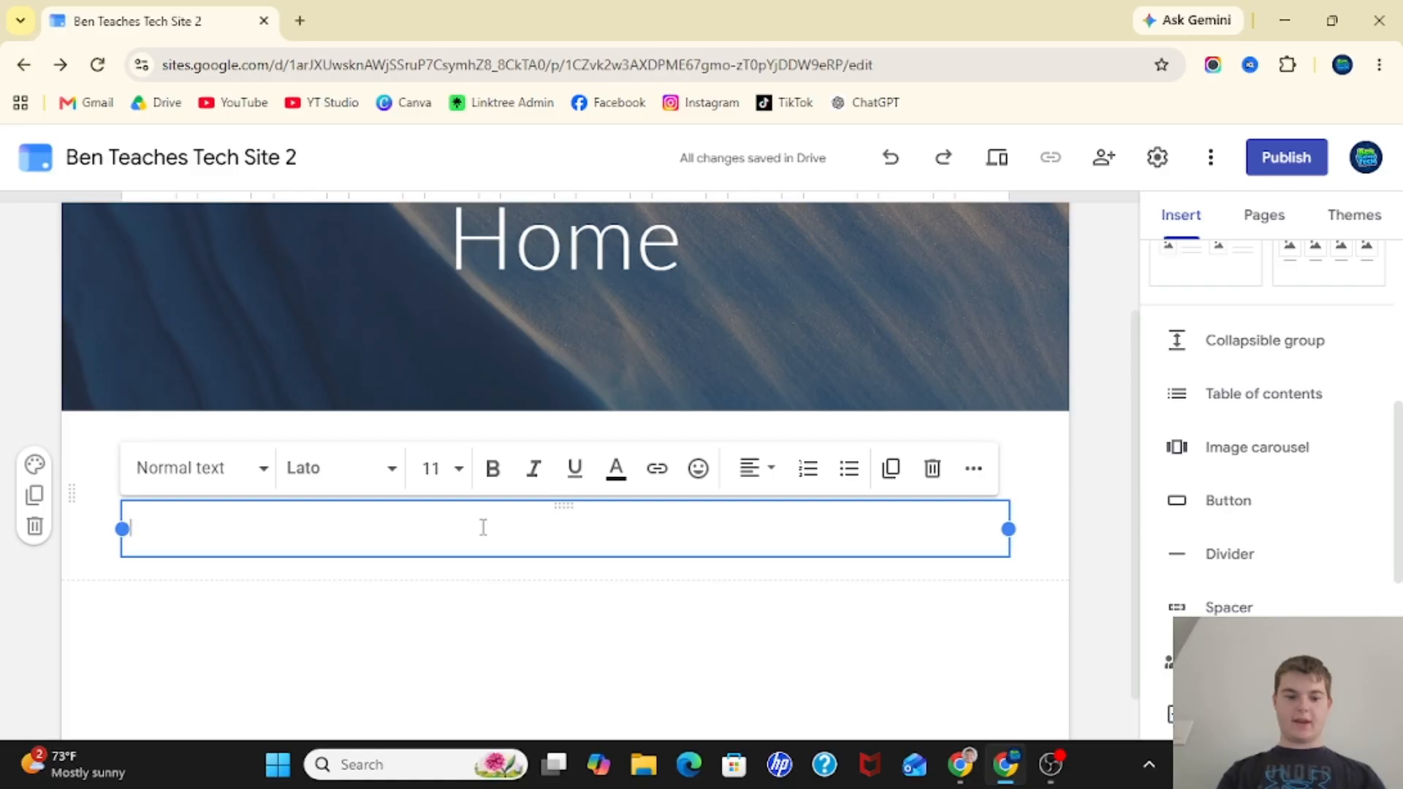
pyautogui.write('This is coming sometime next week!')
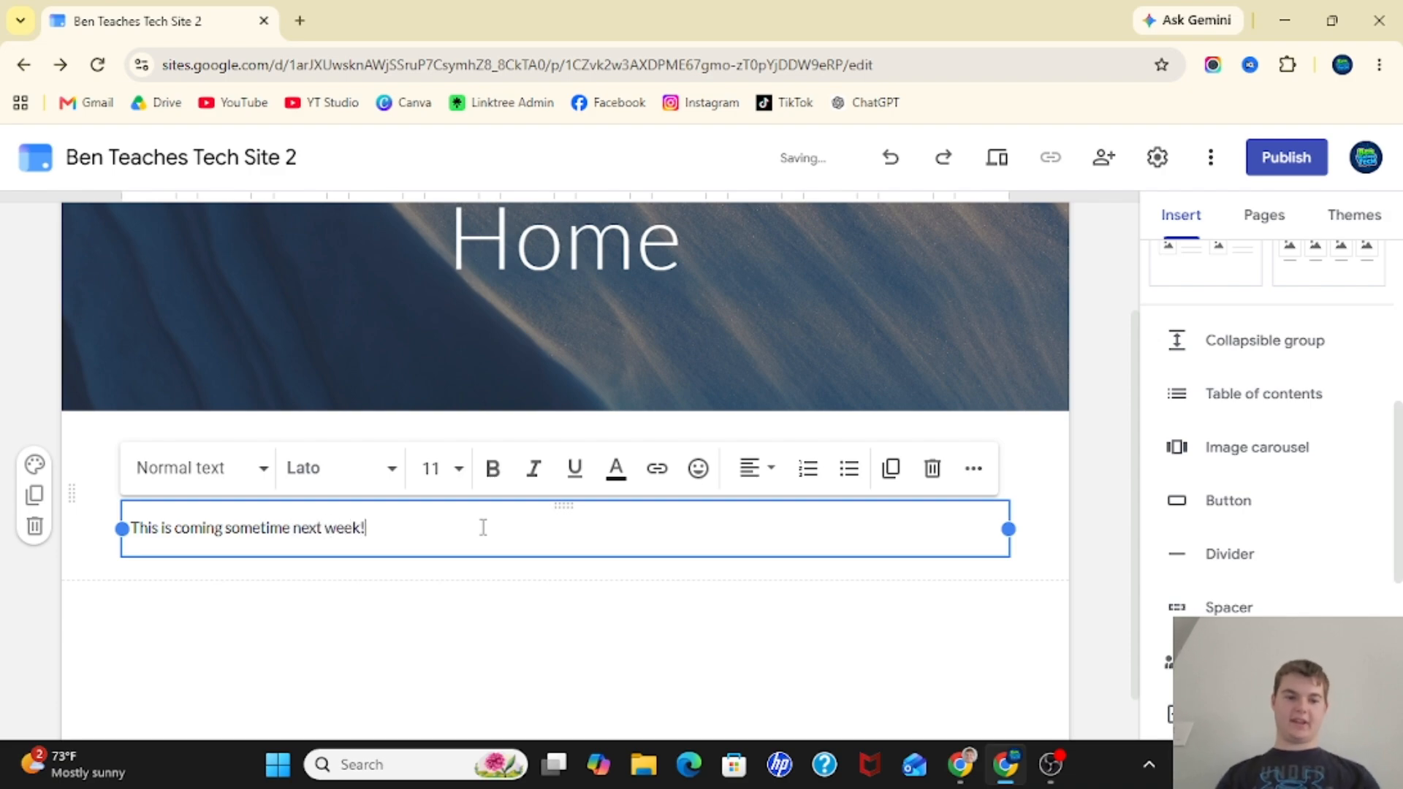
pyautogui.click(452, 589)
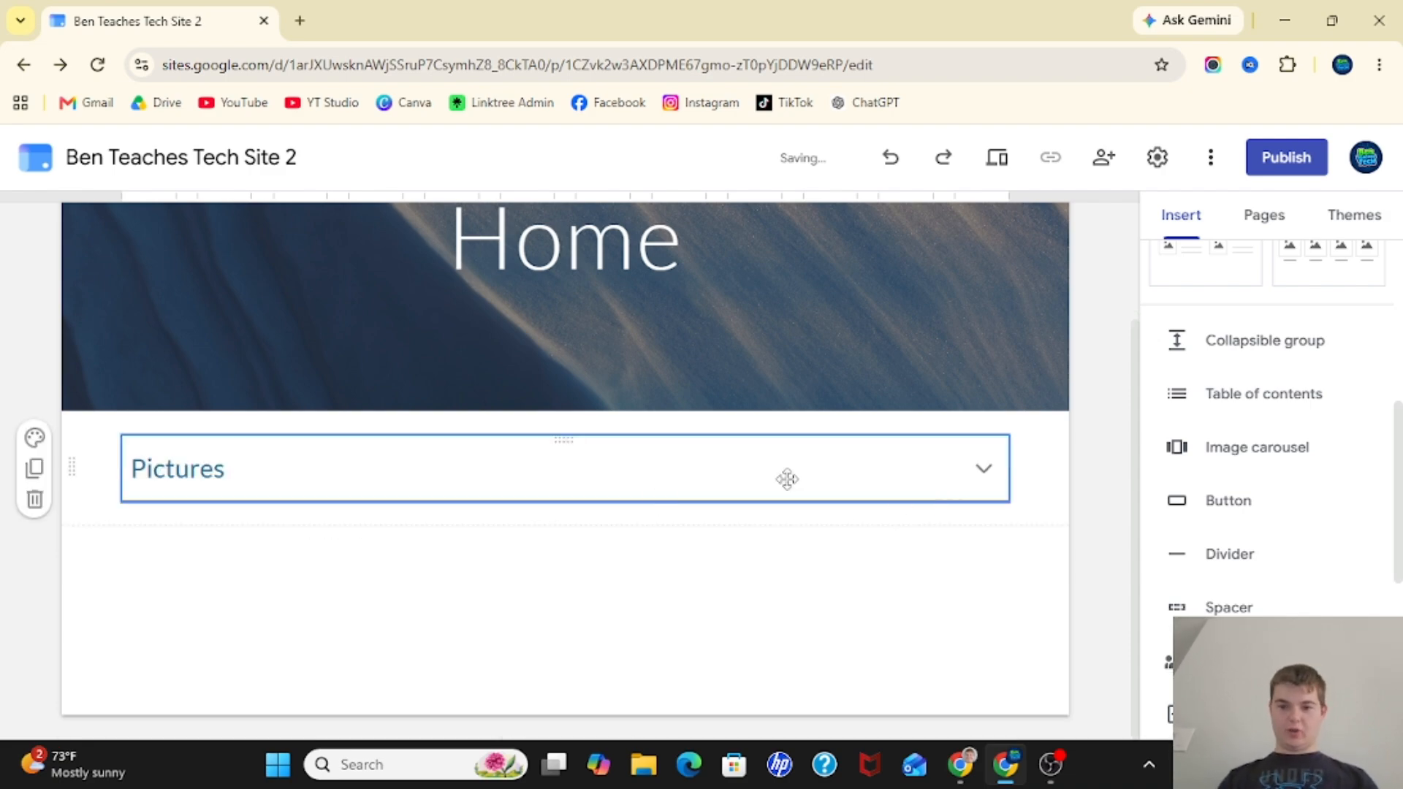
# Insert the layout with four image placeholders and captions below the Pictures group, and expand the group
pyautogui.click(1331, 278)
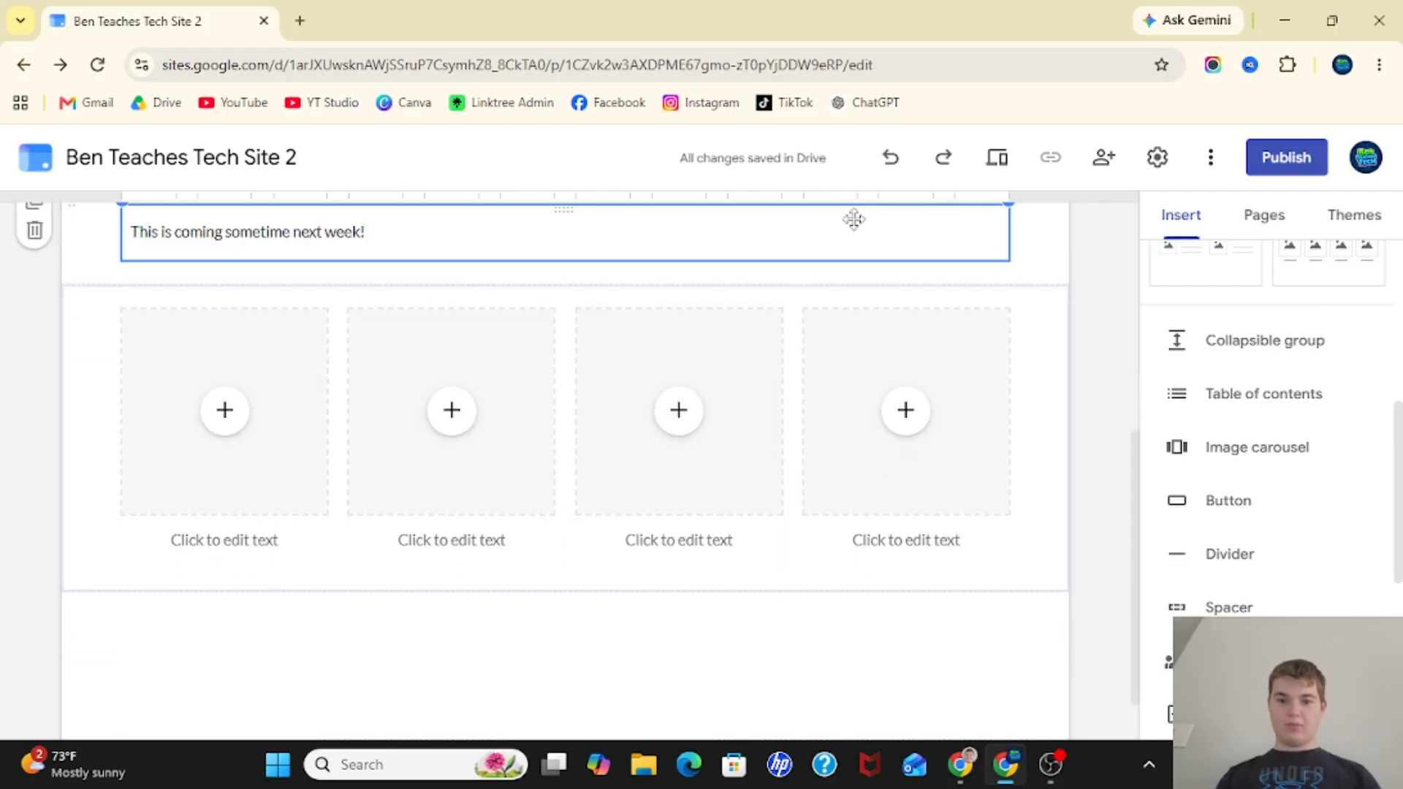
pyautogui.click(540, 316)
pyautogui.click(489, 301)
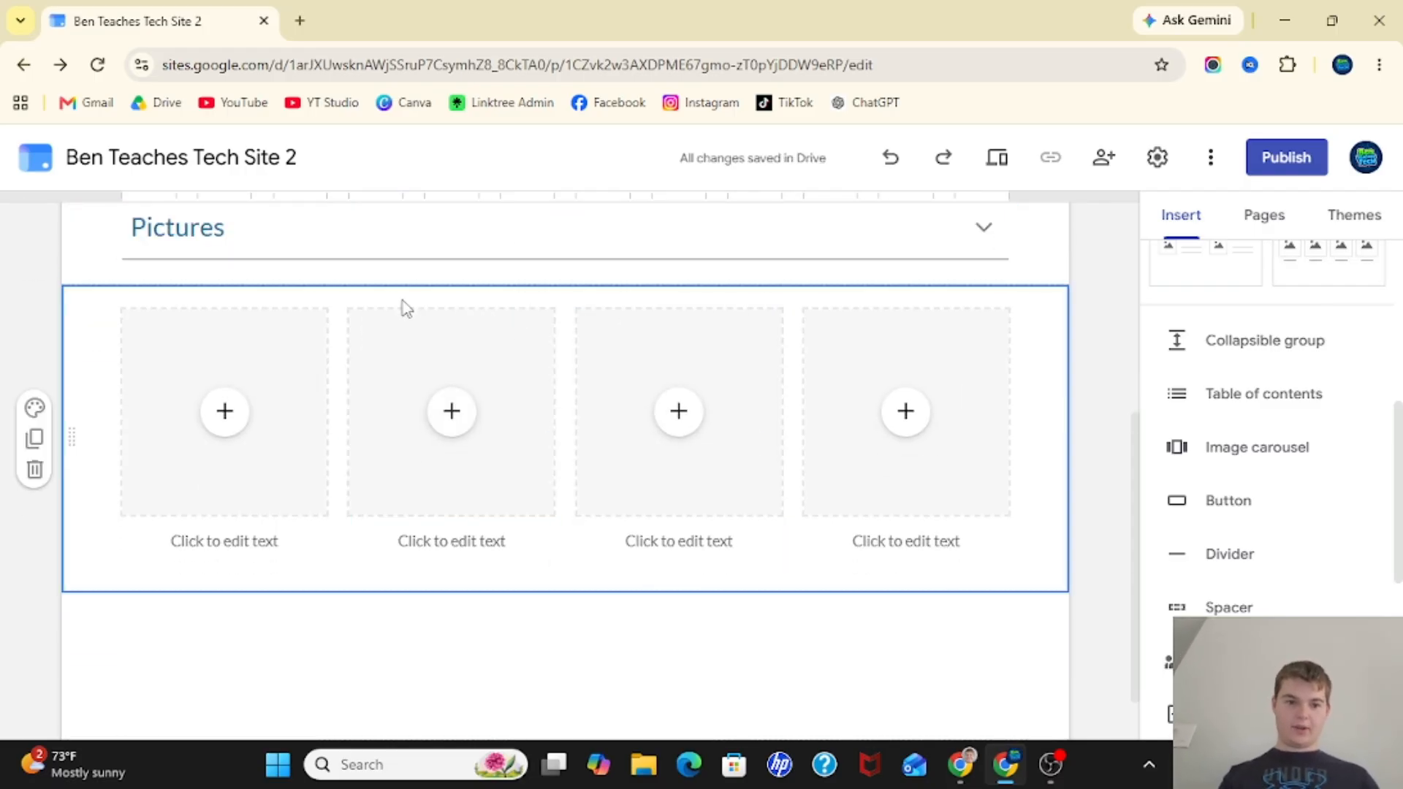
pyautogui.click(415, 240)
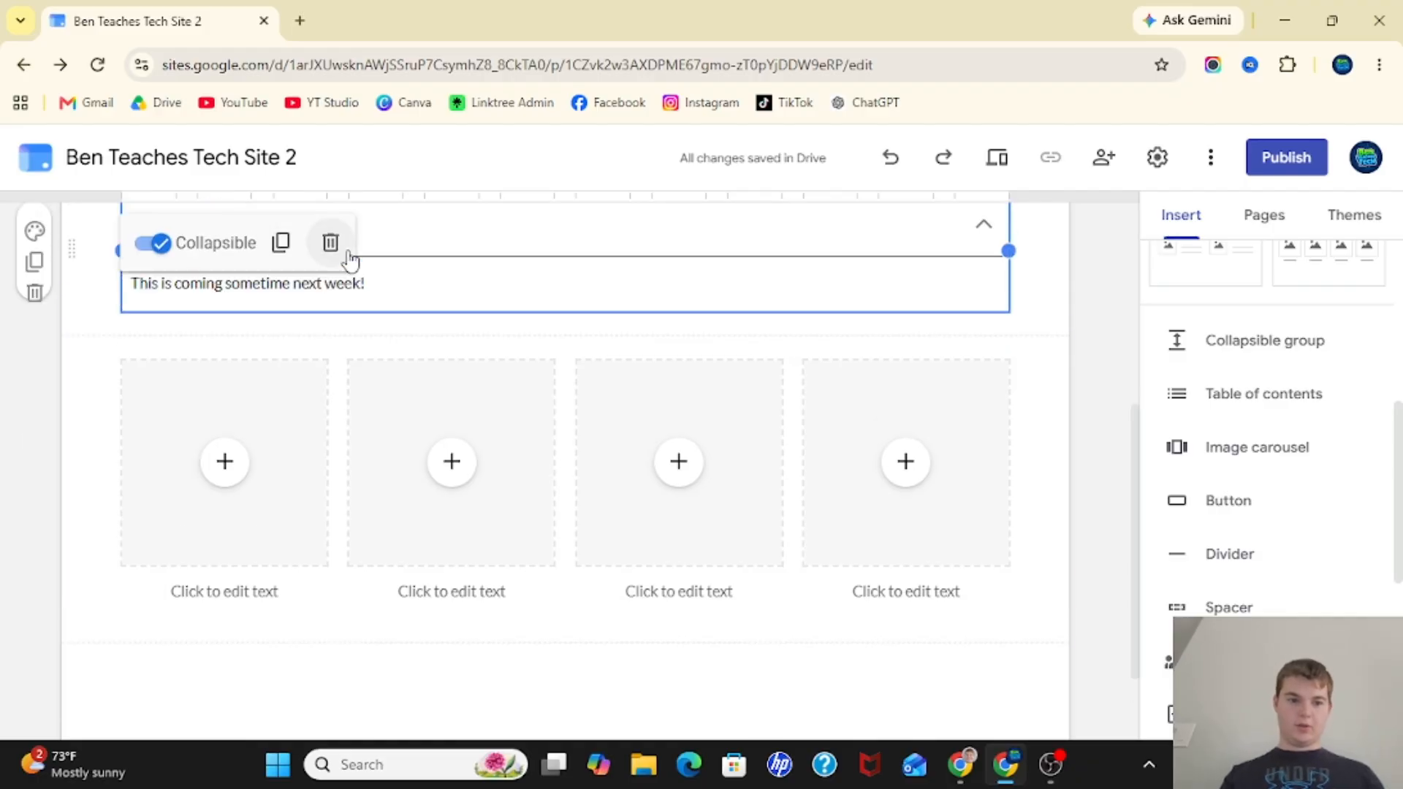
pyautogui.click(258, 314)
pyautogui.click(298, 366)
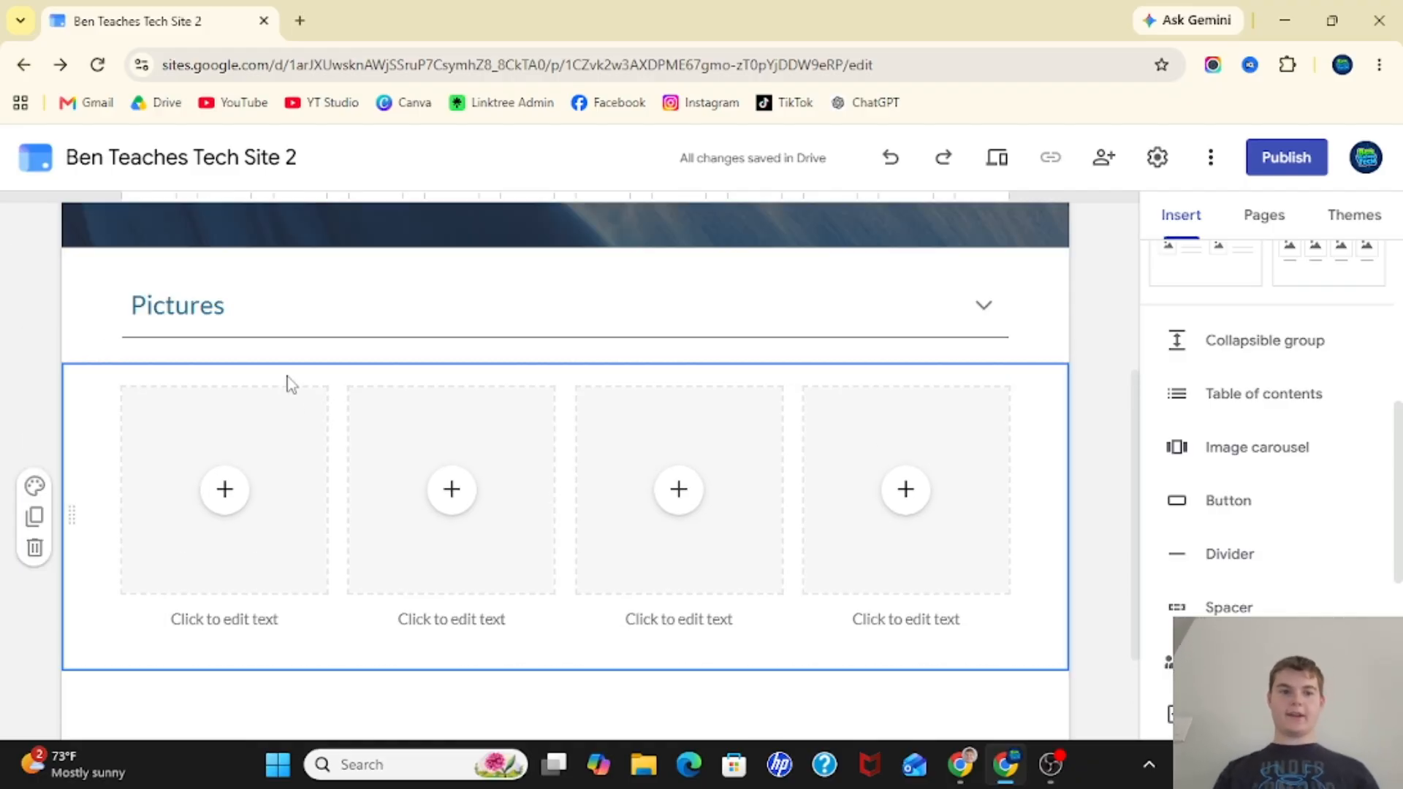
pyautogui.click(271, 453)
pyautogui.click(573, 297)
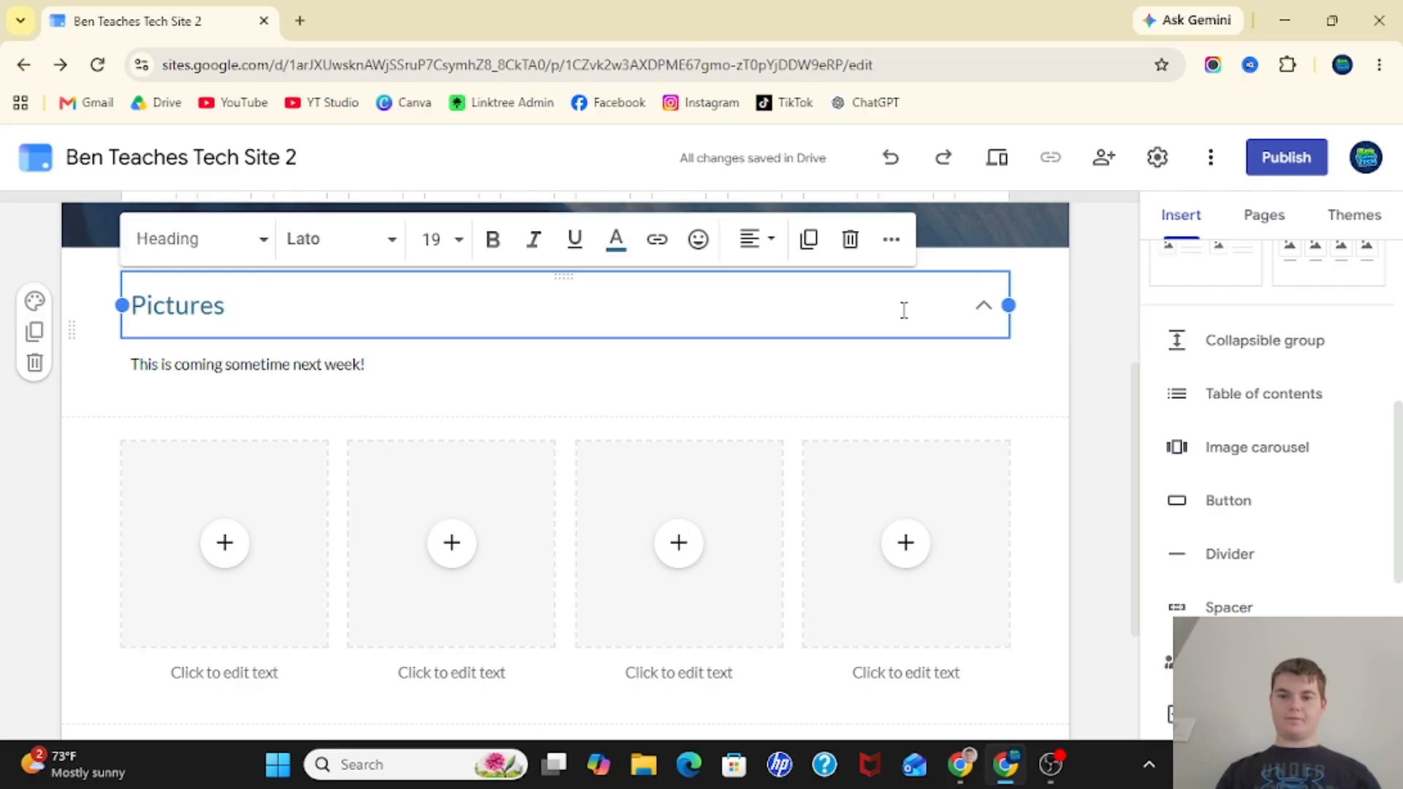
# Try deleting the Pictures heading from the collapsible group, and undo the deletion
pyautogui.click(850, 240)
pyautogui.click(833, 382)
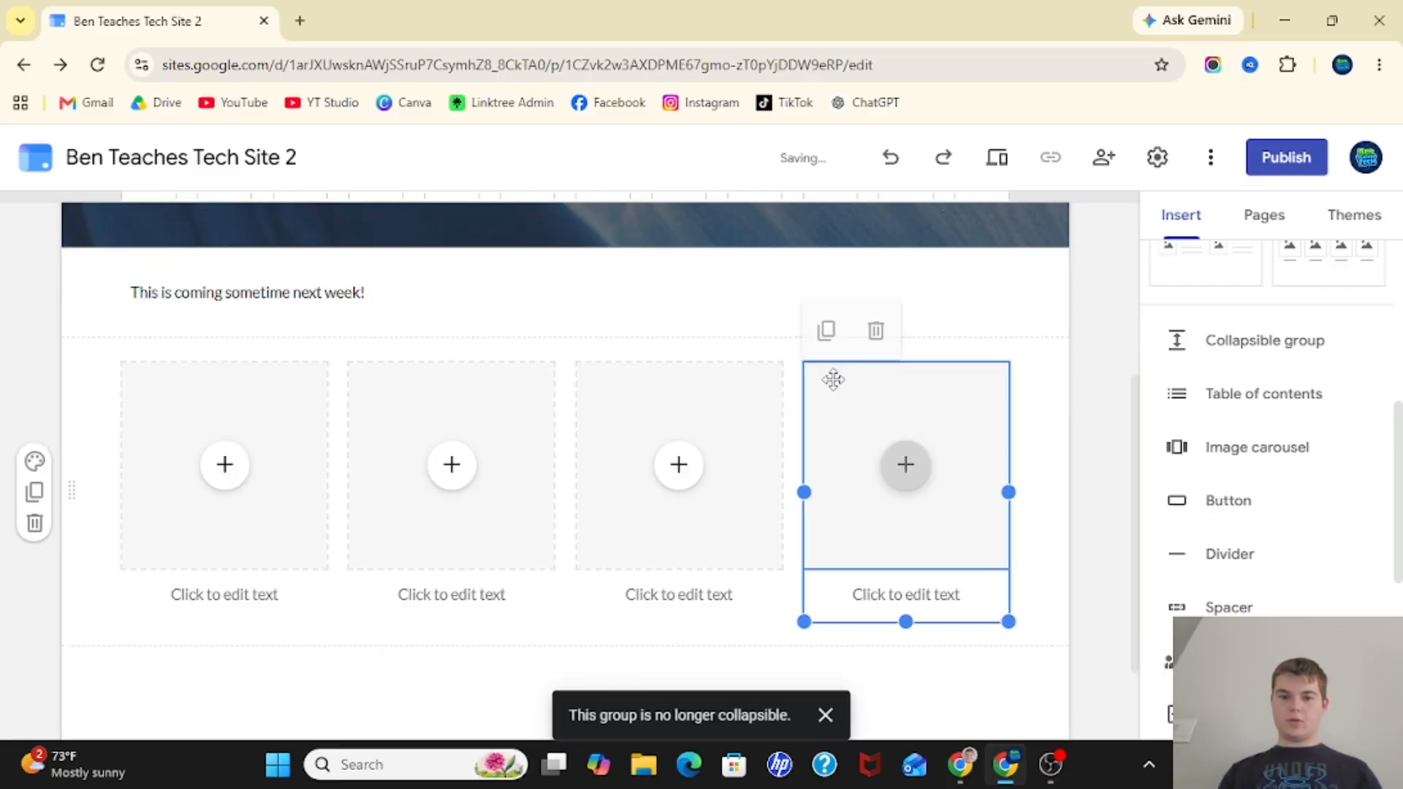
pyautogui.moveTo(862, 408); pyautogui.dragTo(328, 308)
pyautogui.hotkey('ctrl', 'z')
pyautogui.hotkey('ctrl', 'z')
pyautogui.click(329, 309)
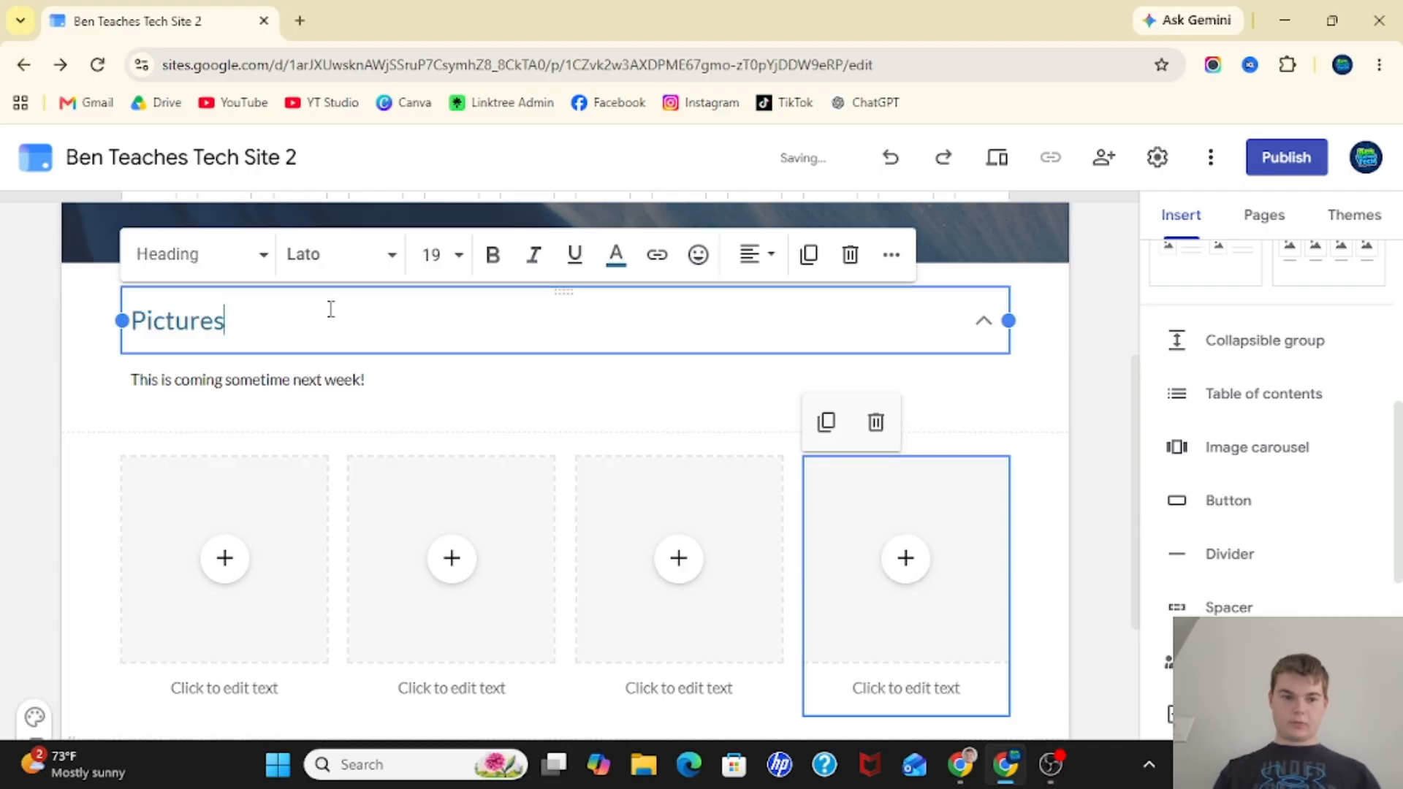
# Try to move the fourth placeholder column into the Pictures collapsible group
pyautogui.moveTo(819, 505); pyautogui.dragTo(325, 340)
pyautogui.click(983, 322)
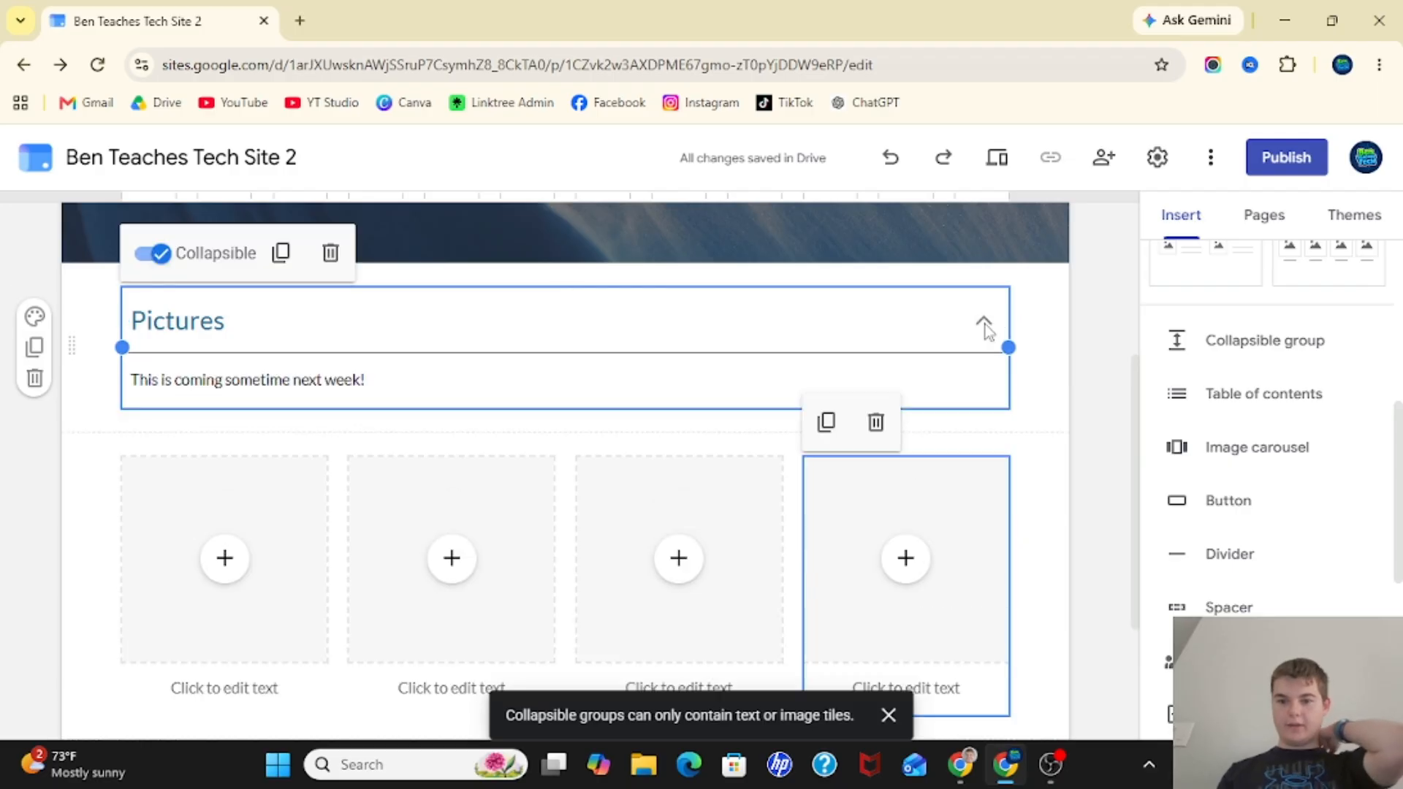
pyautogui.click(903, 557)
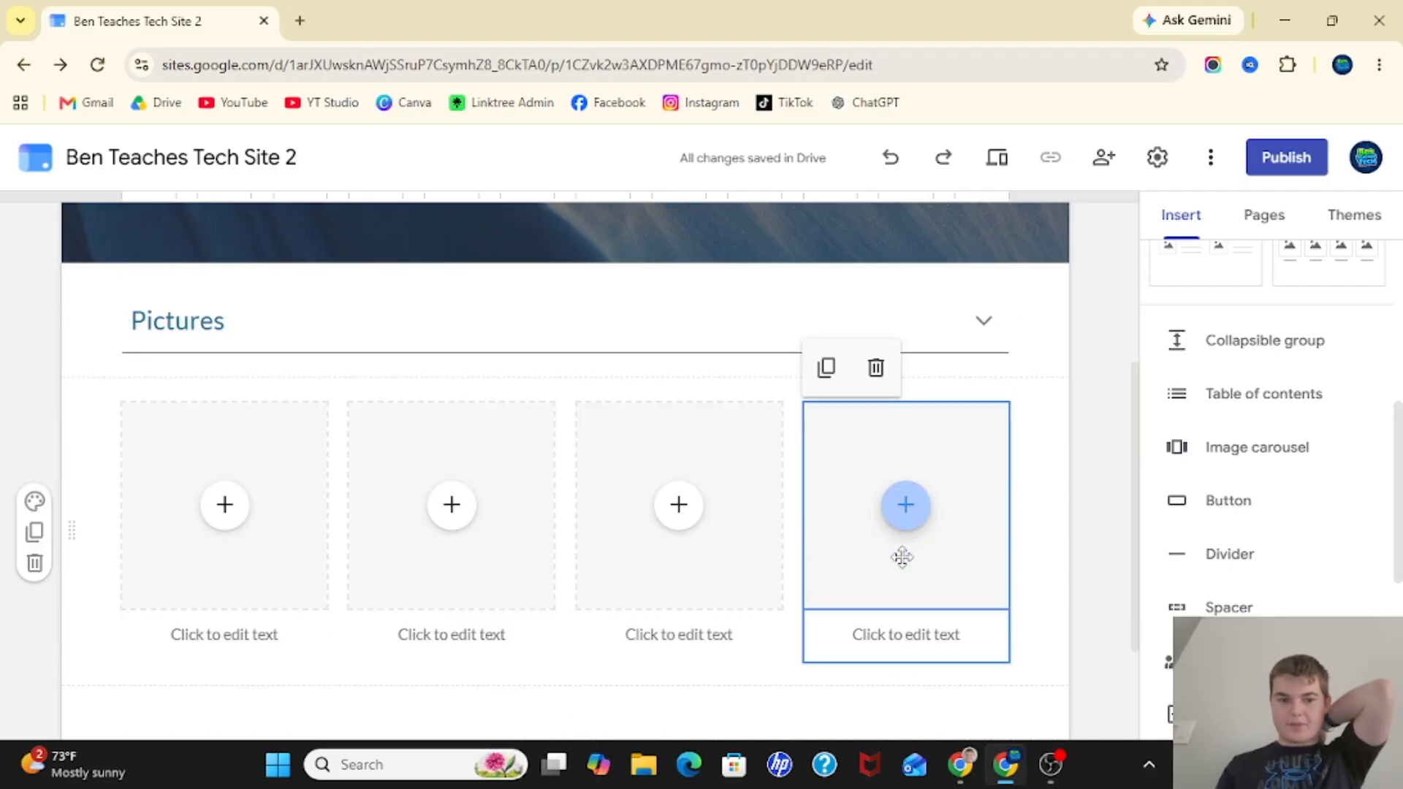
pyautogui.moveTo(880, 458); pyautogui.dragTo(616, 351)
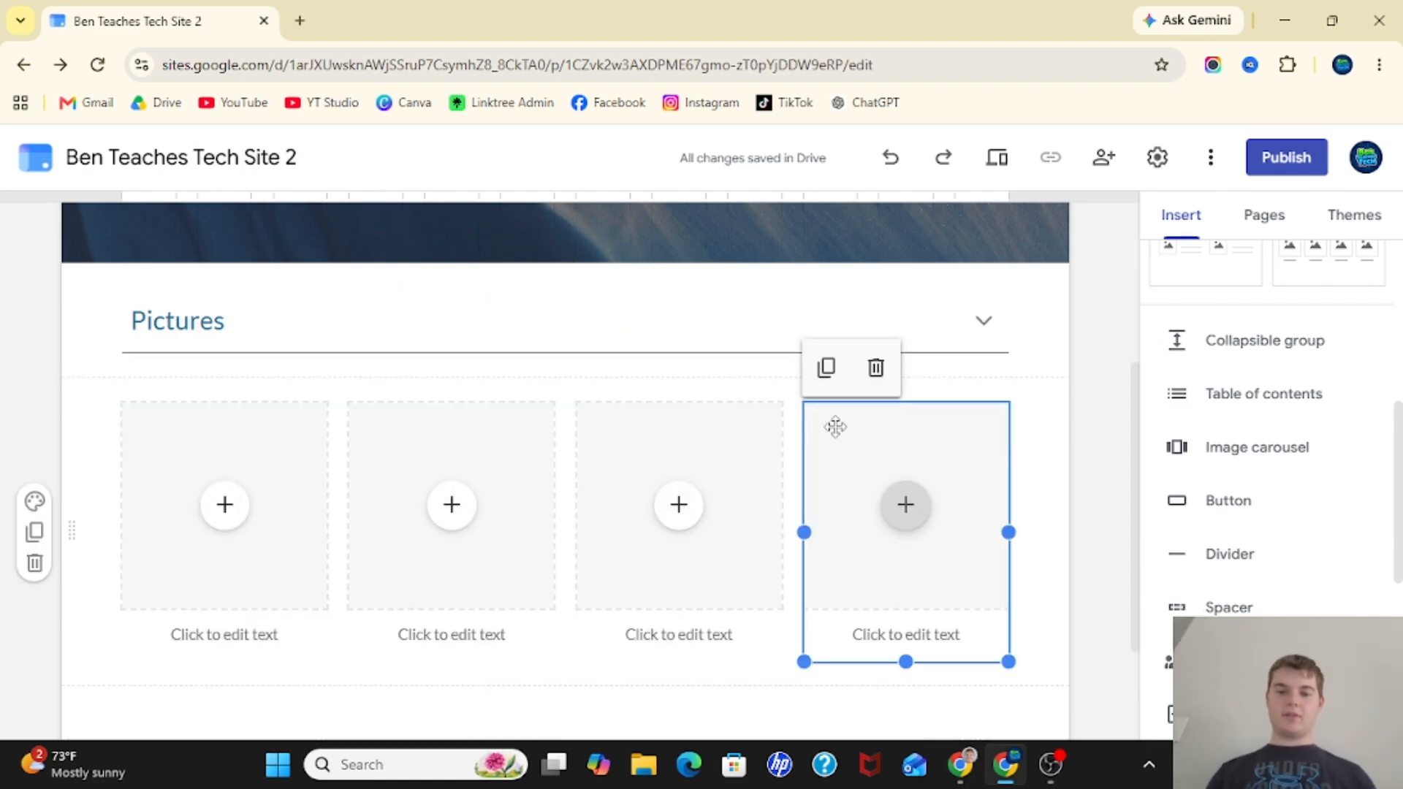
pyautogui.moveTo(833, 426); pyautogui.dragTo(686, 341)
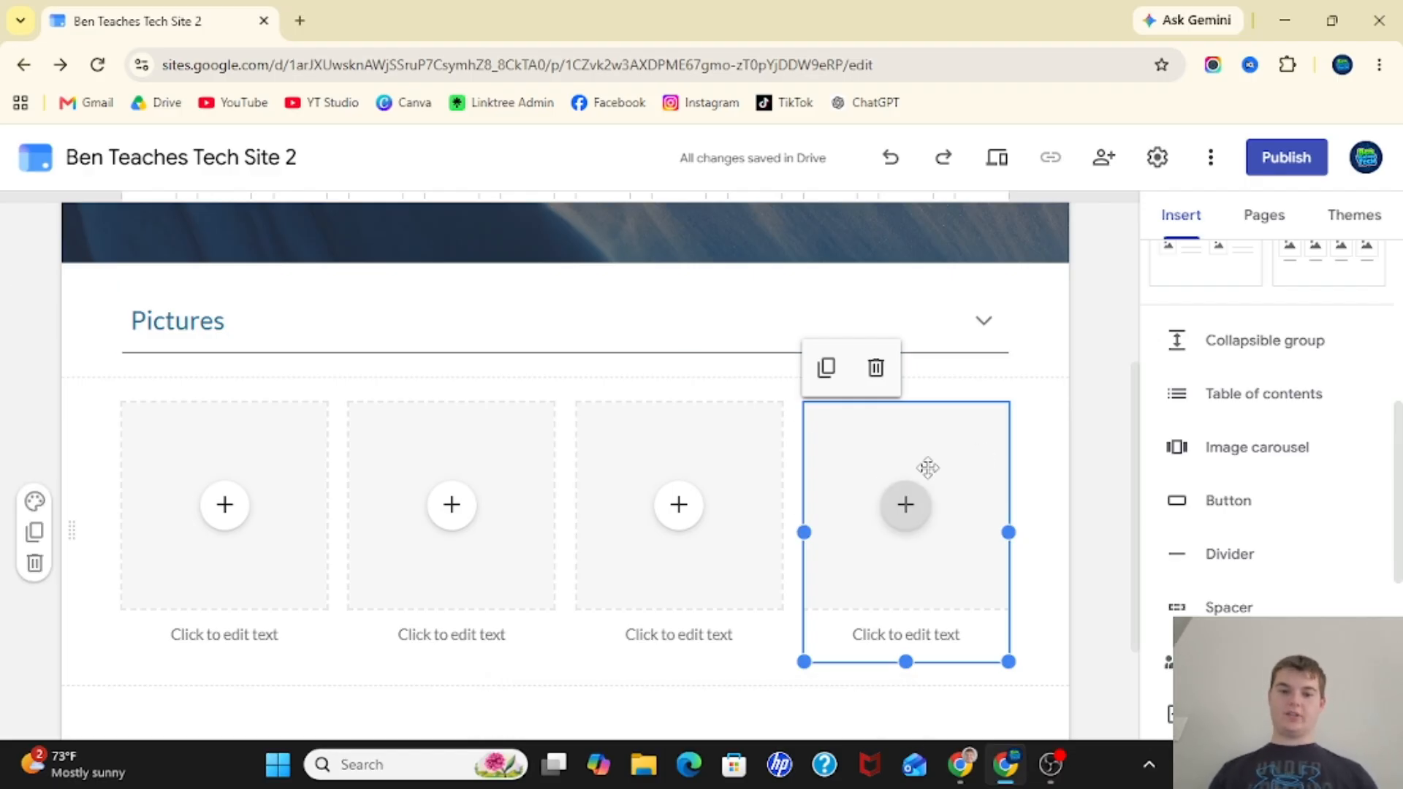
# Delete the fourth column's caption and try to move its image placeholder into the Pictures group
pyautogui.click(682, 632)
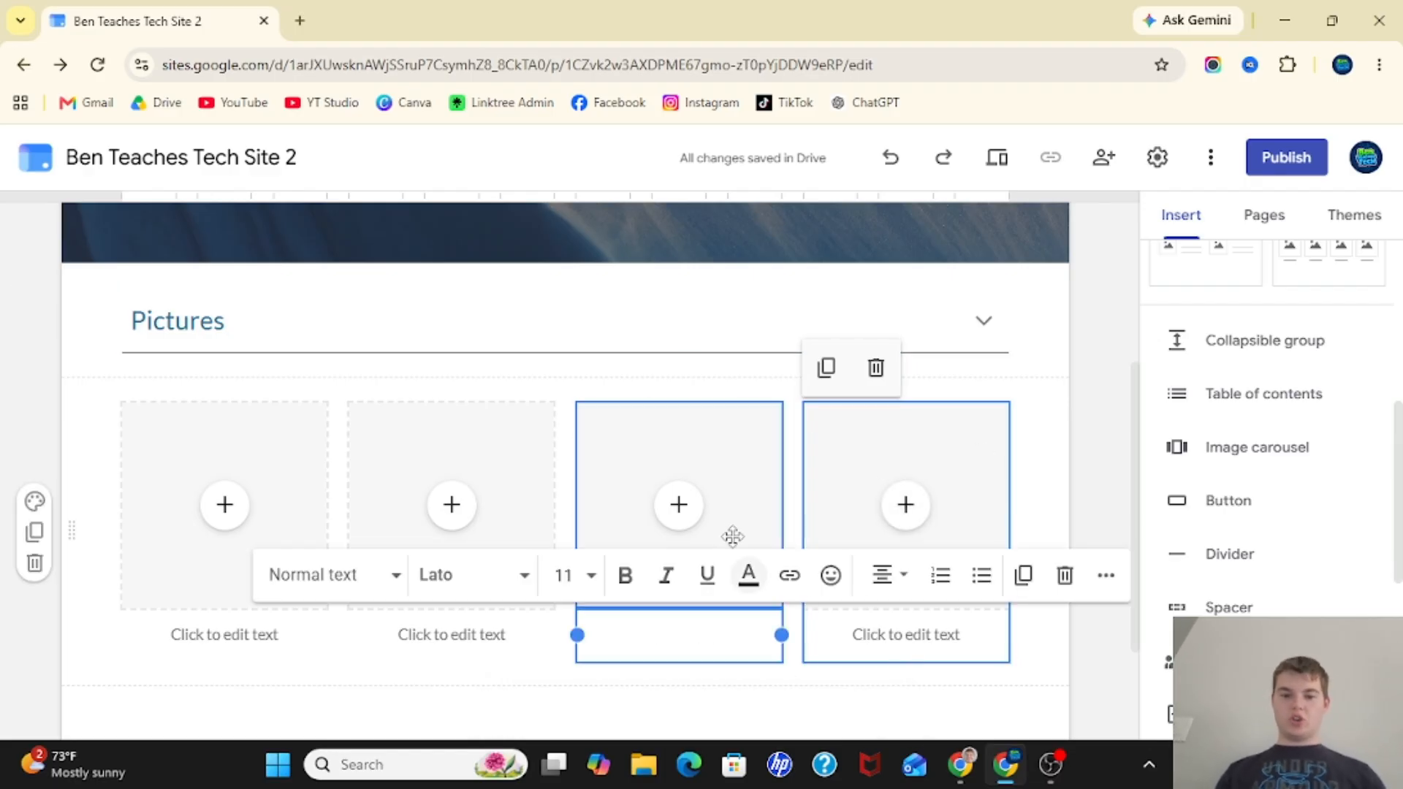
pyautogui.click(971, 649)
pyautogui.click(894, 653)
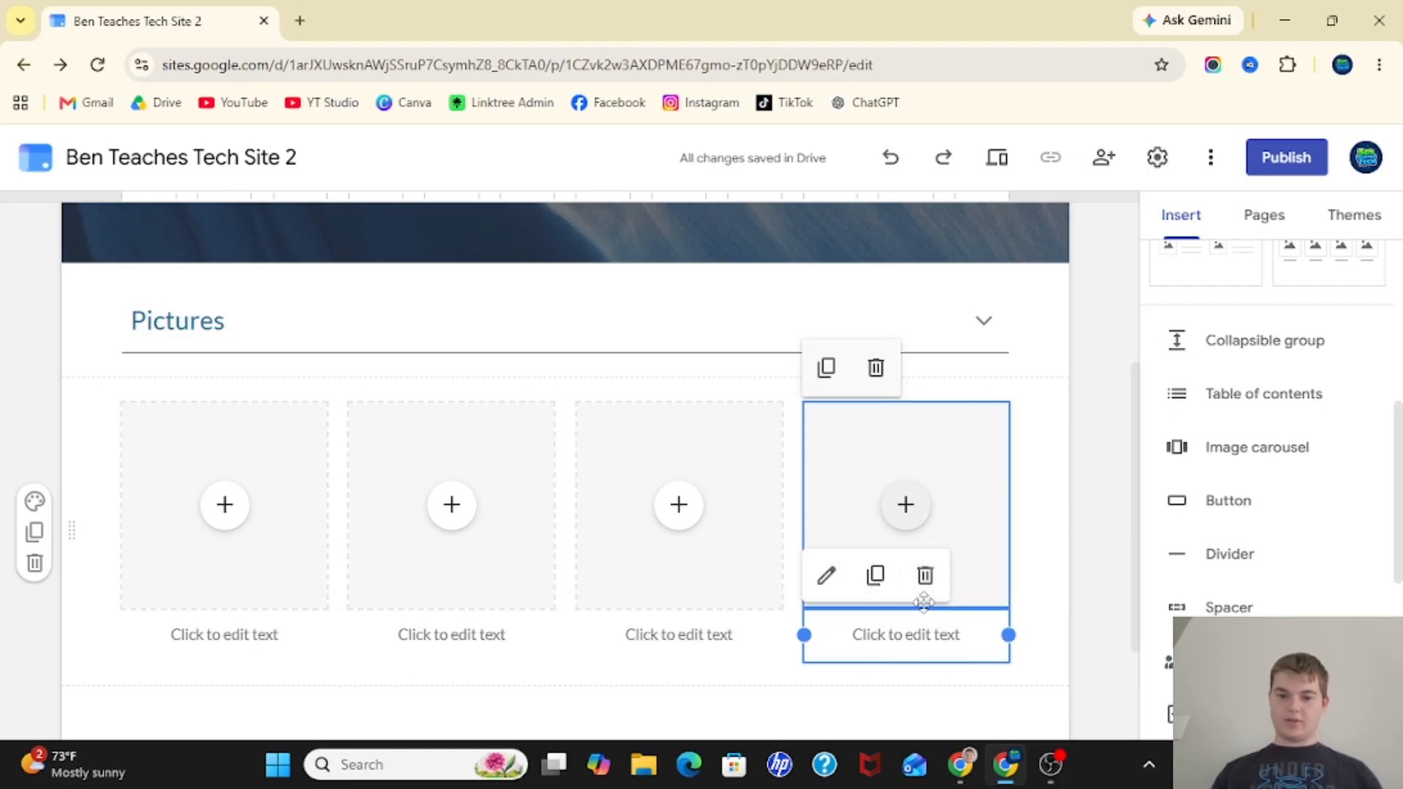
pyautogui.click(925, 576)
pyautogui.moveTo(824, 510); pyautogui.dragTo(597, 363)
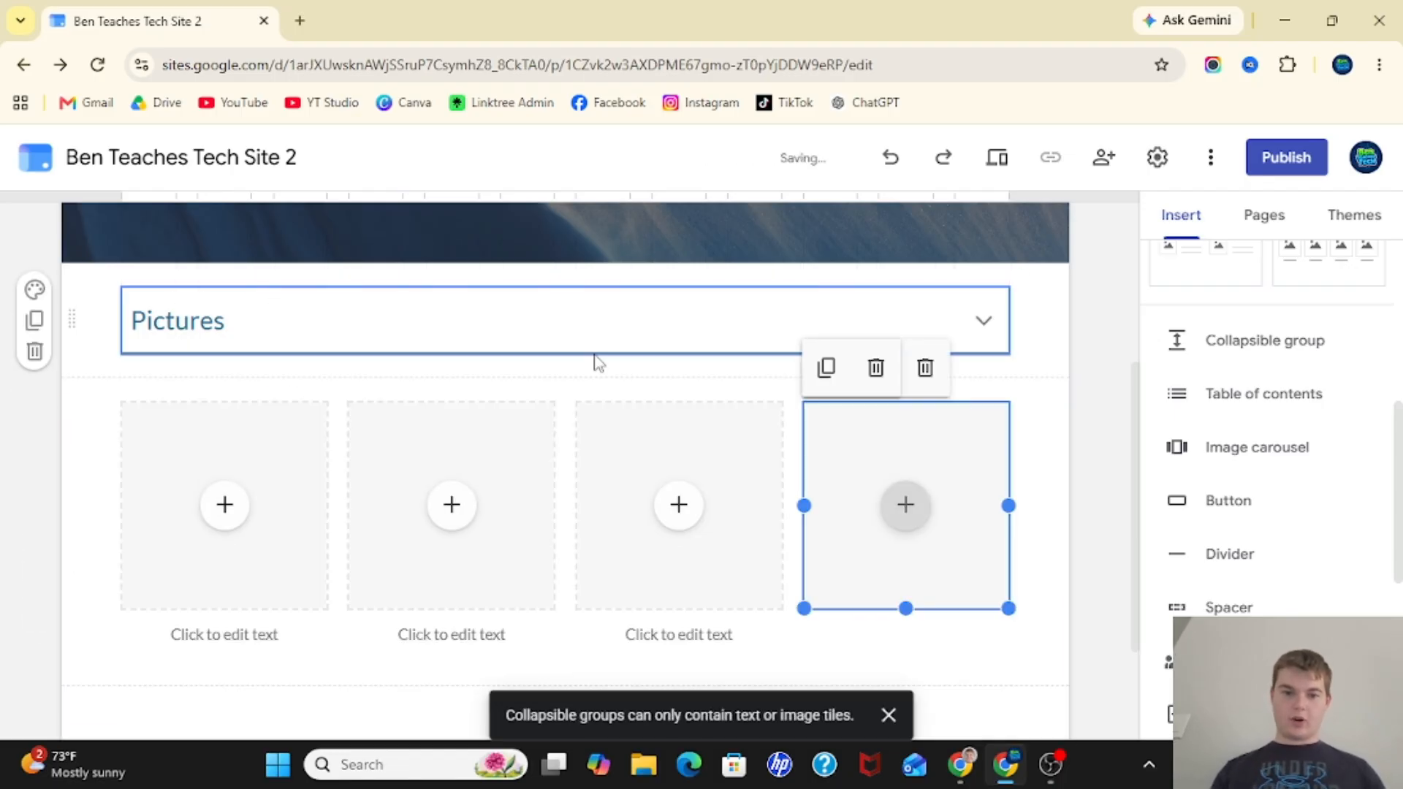
# Delete the remaining image placeholders and their captions below the Pictures group
pyautogui.click(685, 486)
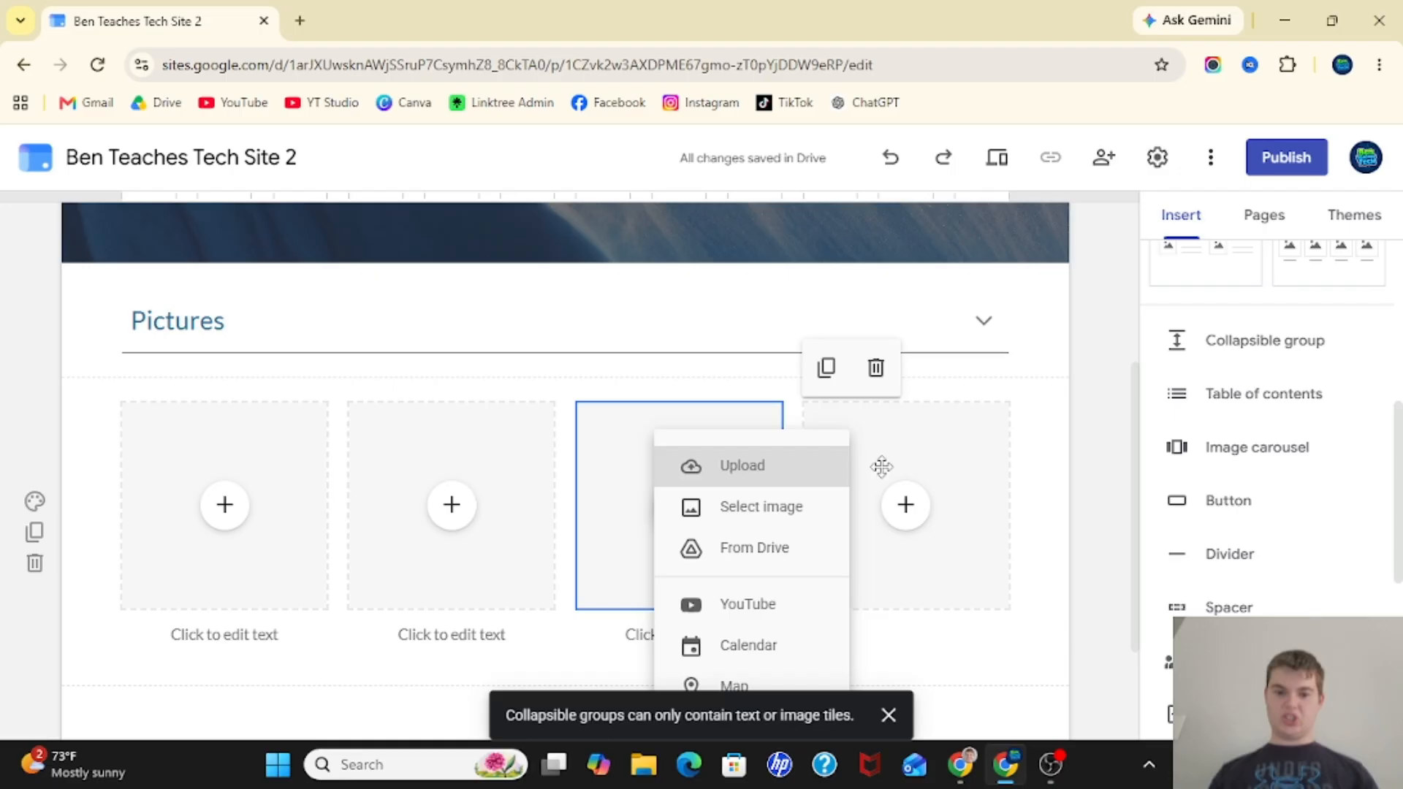
pyautogui.click(707, 417)
pyautogui.click(876, 368)
pyautogui.click(738, 485)
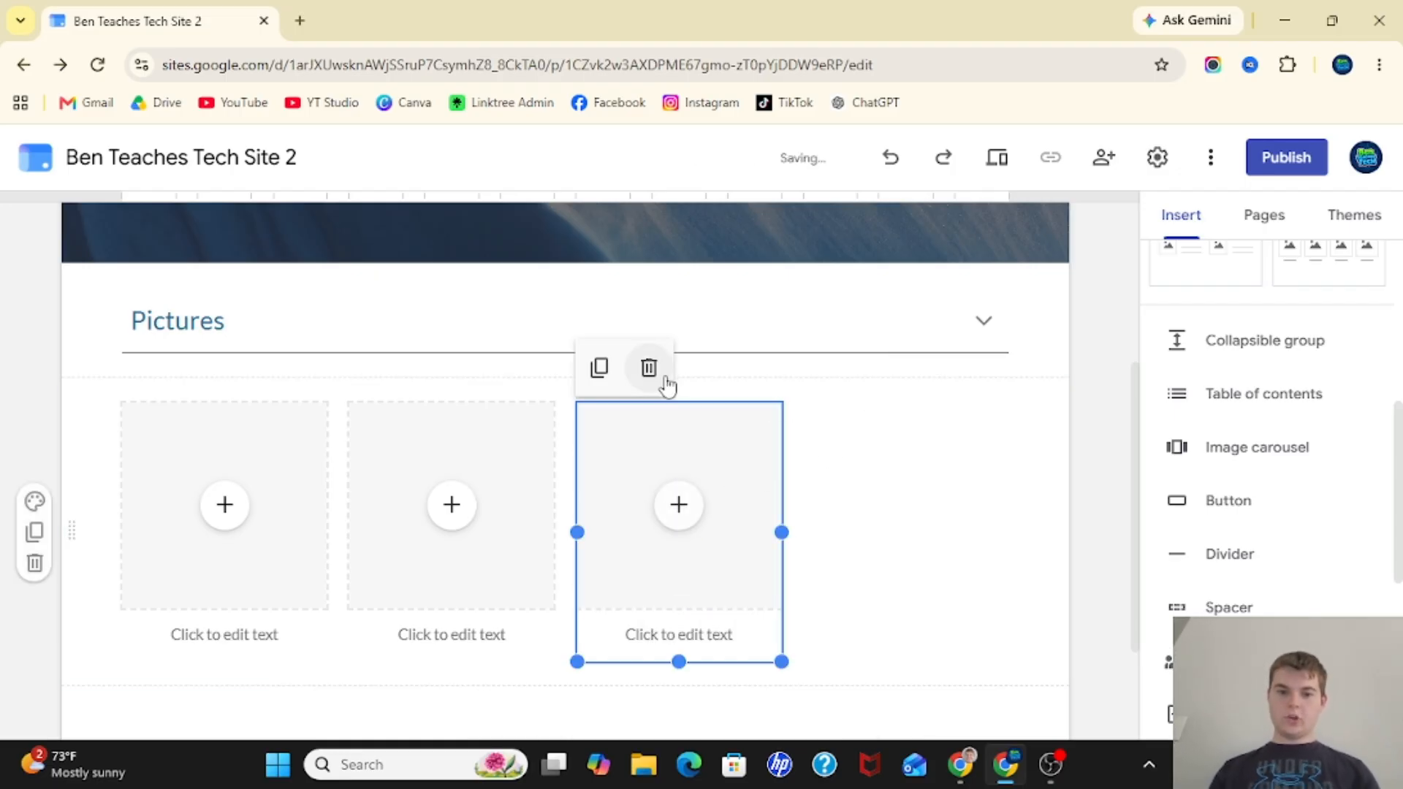
pyautogui.click(649, 368)
pyautogui.click(511, 429)
pyautogui.click(423, 368)
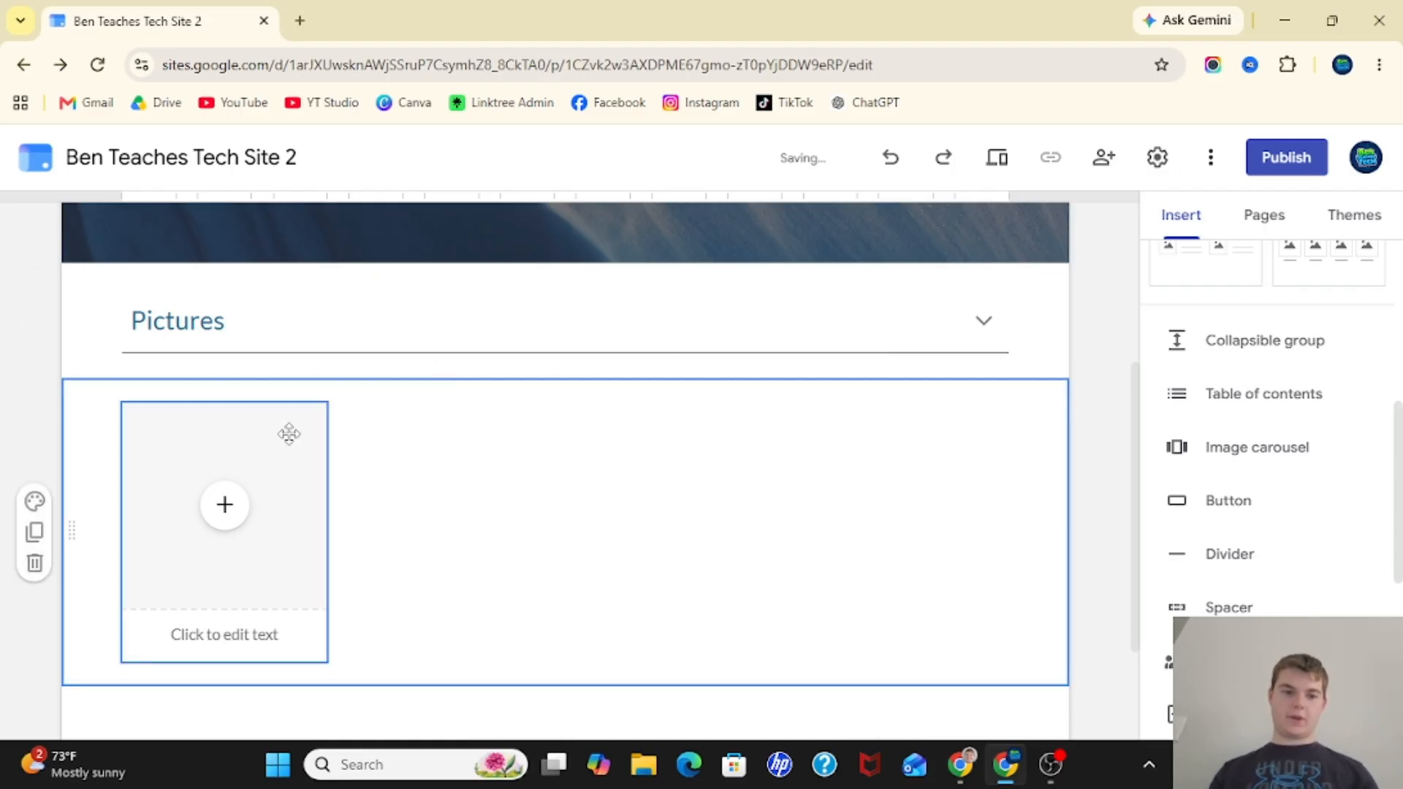
pyautogui.click(292, 417)
pyautogui.click(193, 367)
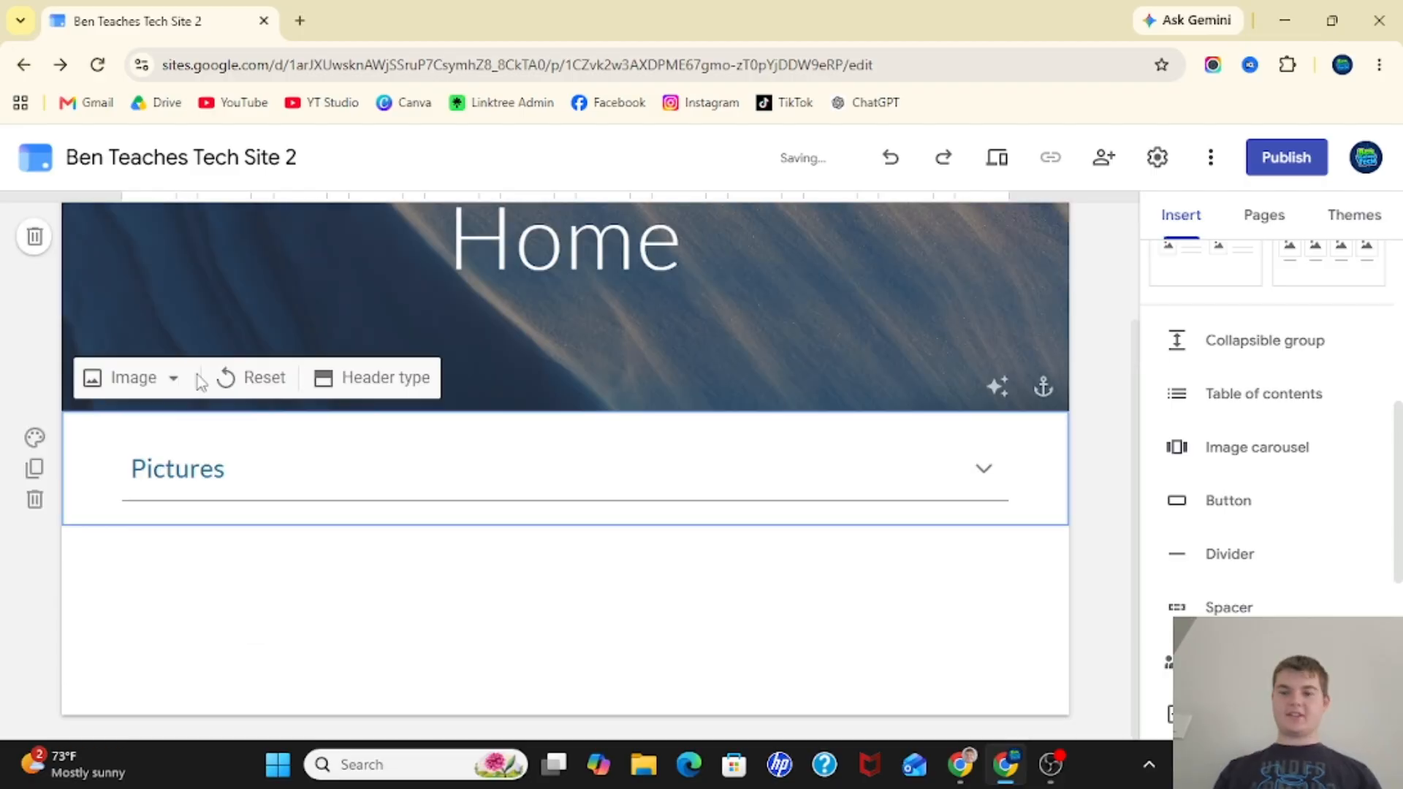
# Insert a table of contents above the Pictures group, and view the image carousel dialog without inserting anything
pyautogui.click(1277, 401)
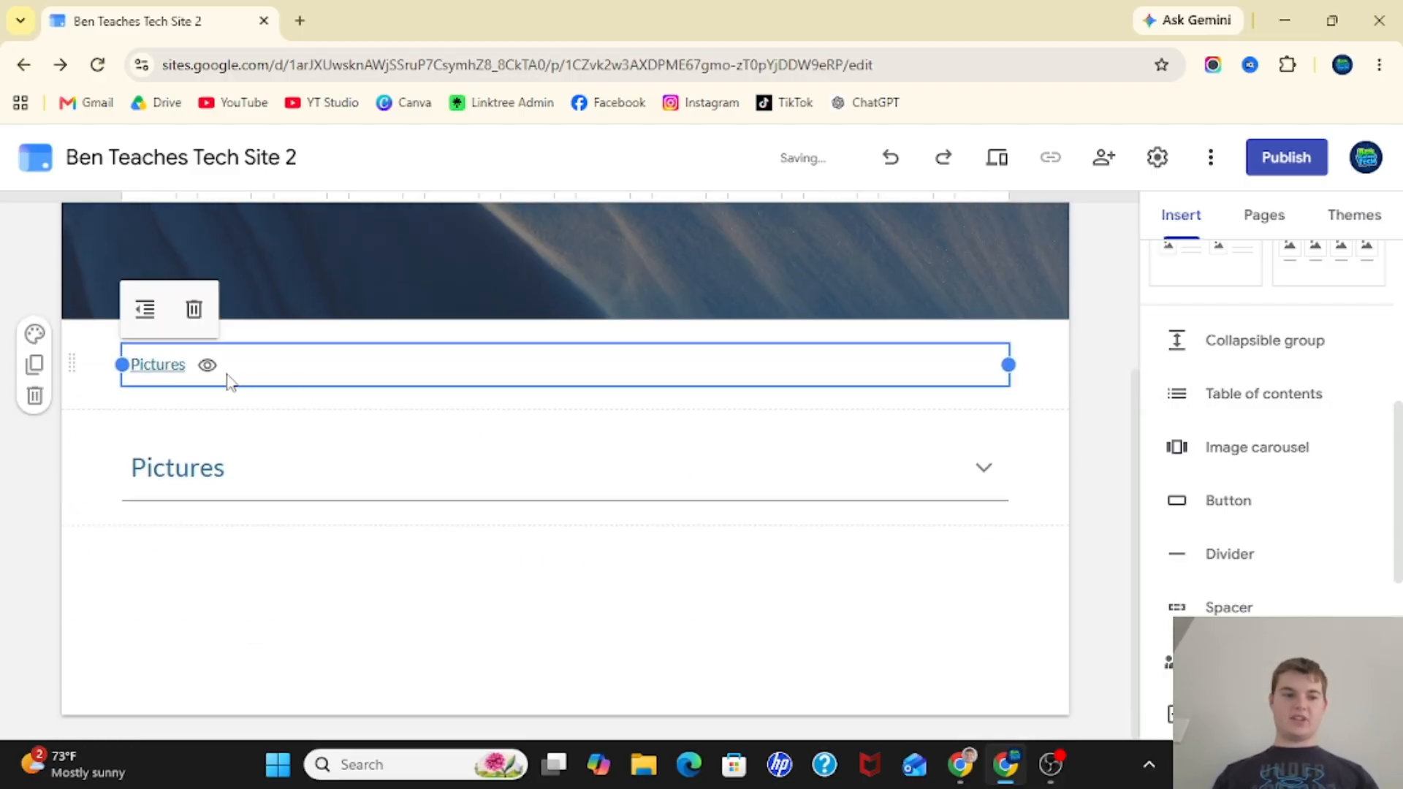
pyautogui.click(1256, 453)
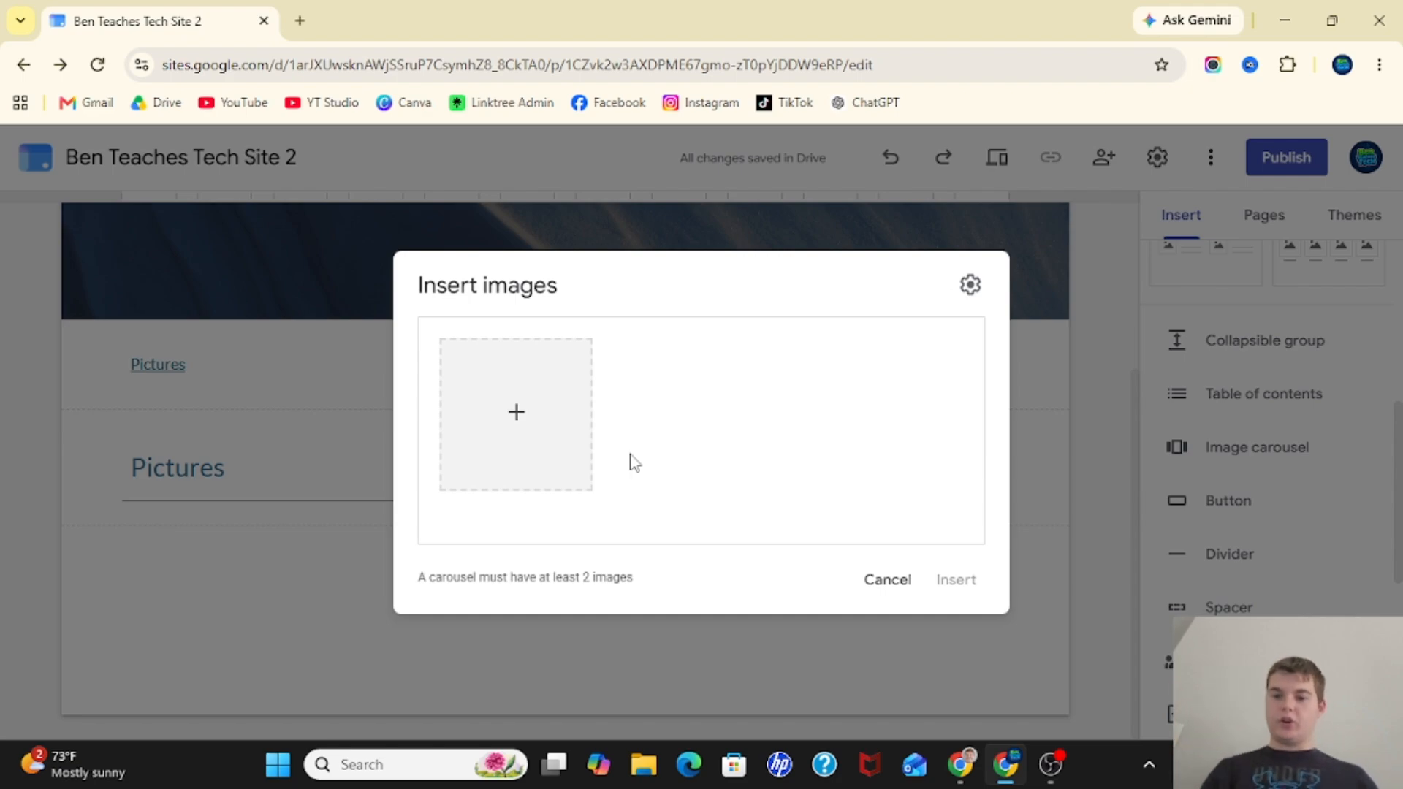
pyautogui.click(887, 580)
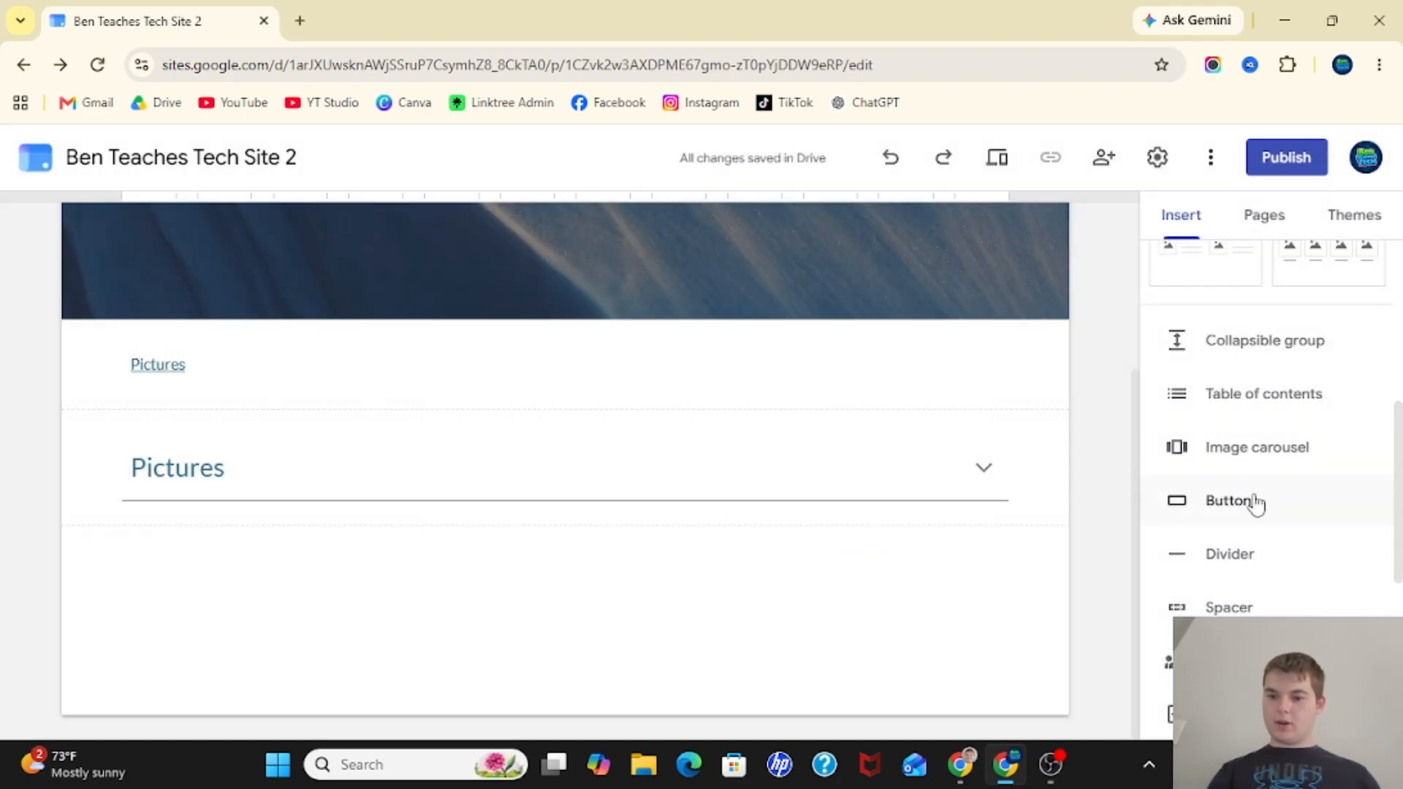
# Insert a button named YouTube that links to youtube.com
pyautogui.click(1225, 518)
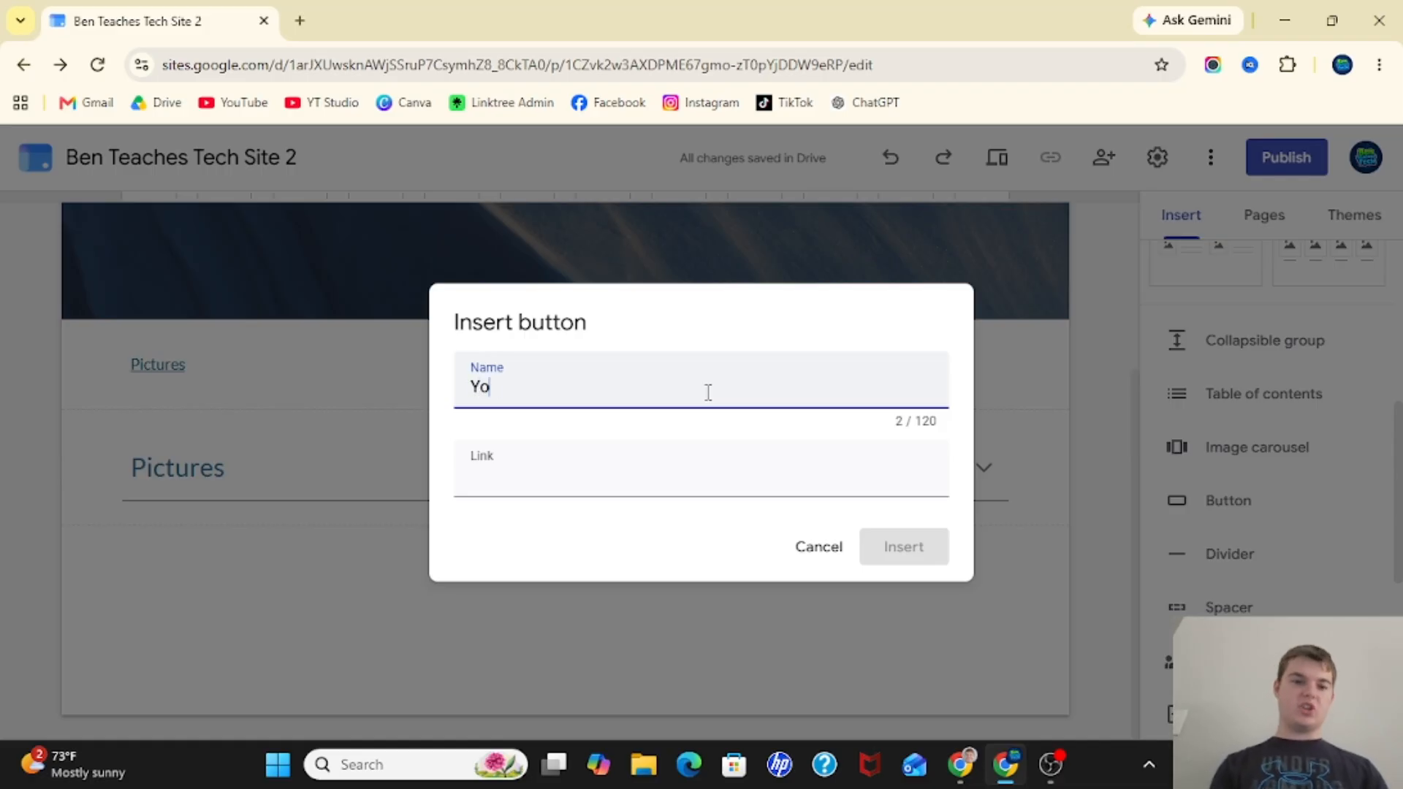
pyautogui.click(598, 486)
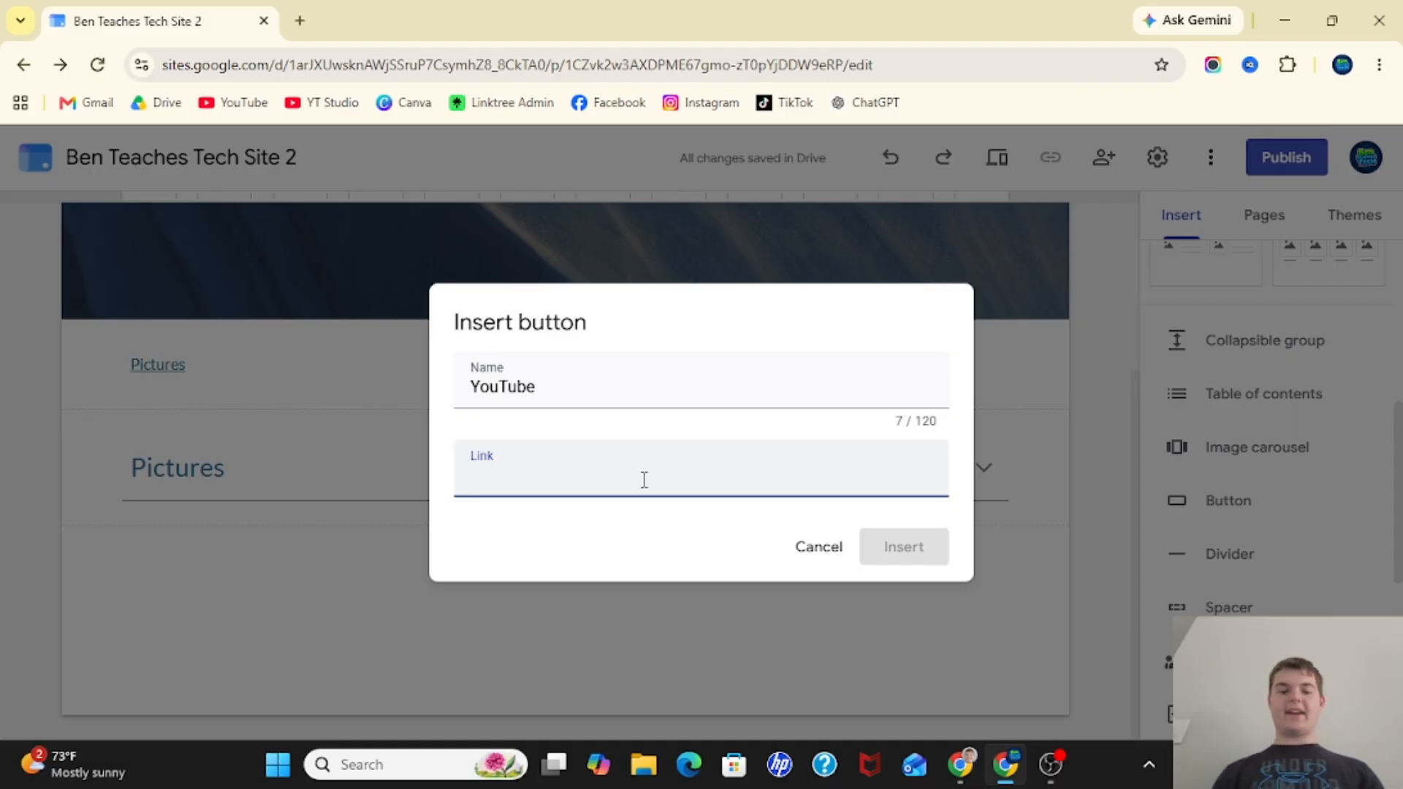
pyautogui.click(618, 403)
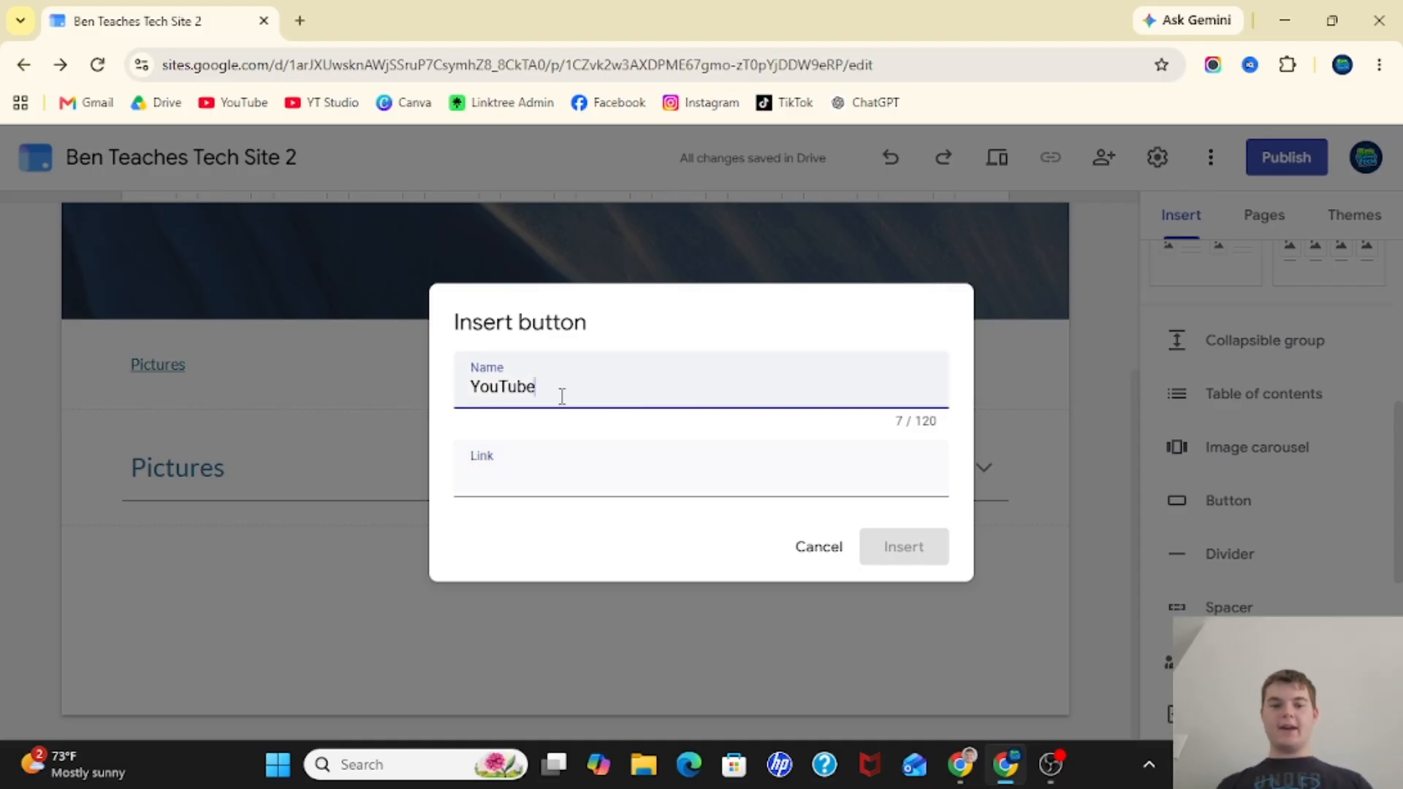
pyautogui.click(555, 469)
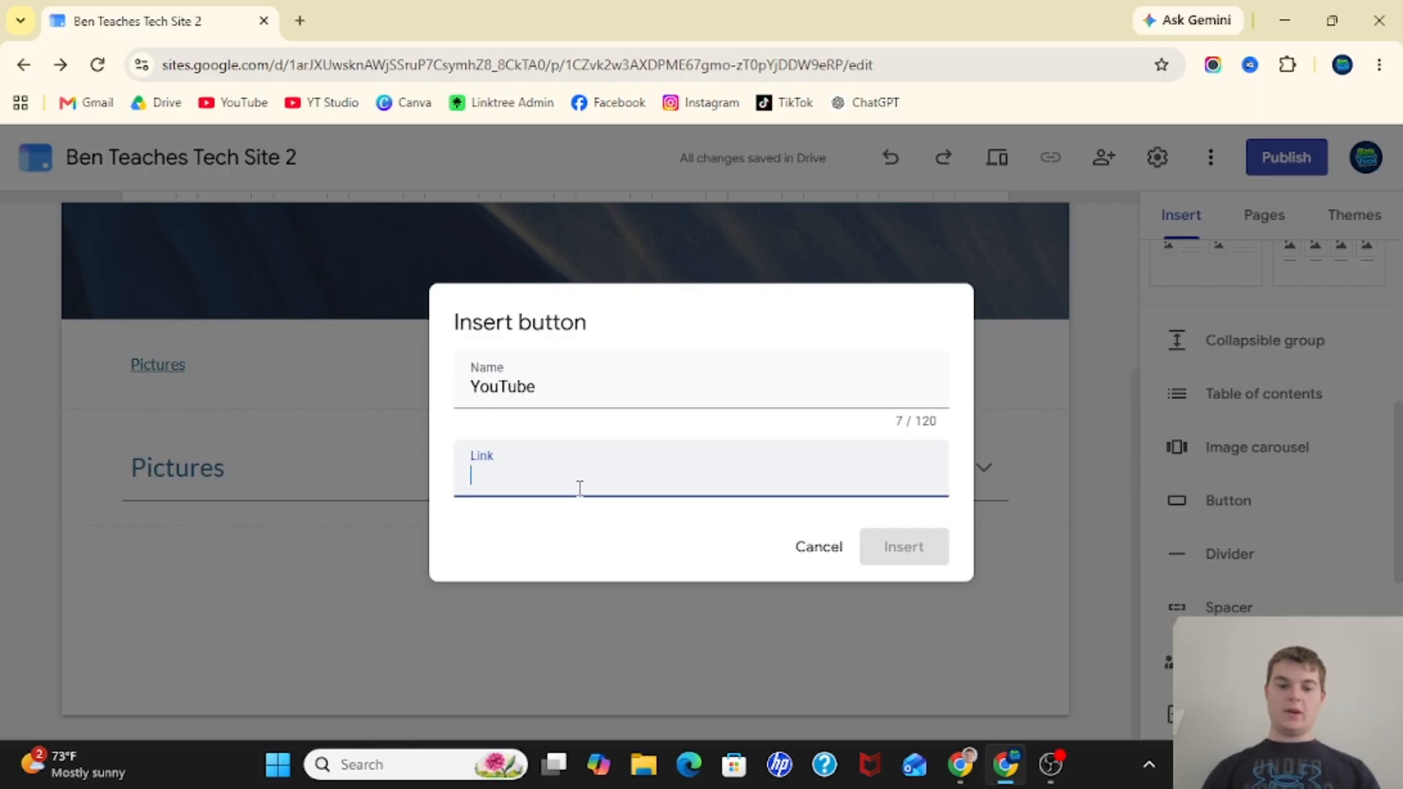
pyautogui.write('youtube.com')
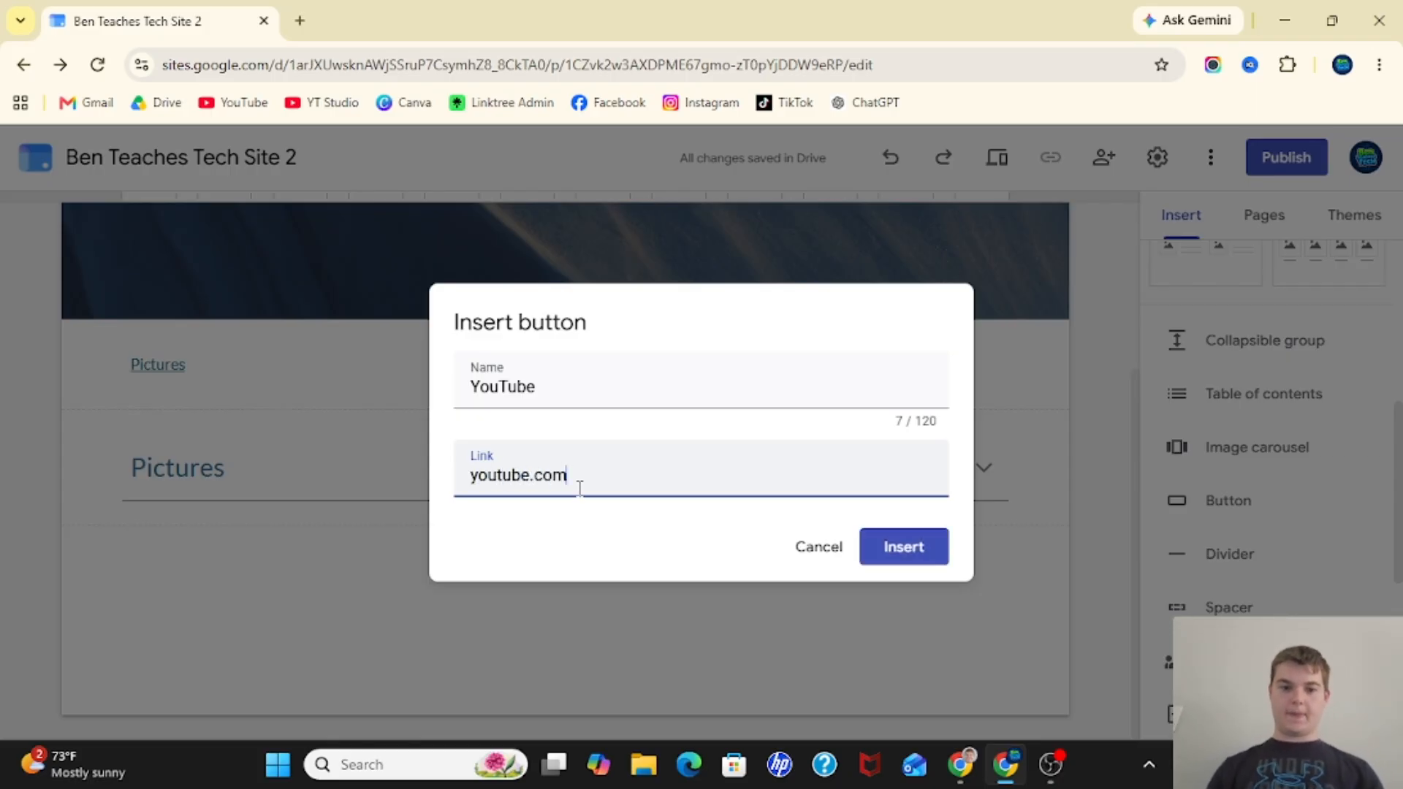
pyautogui.click(904, 546)
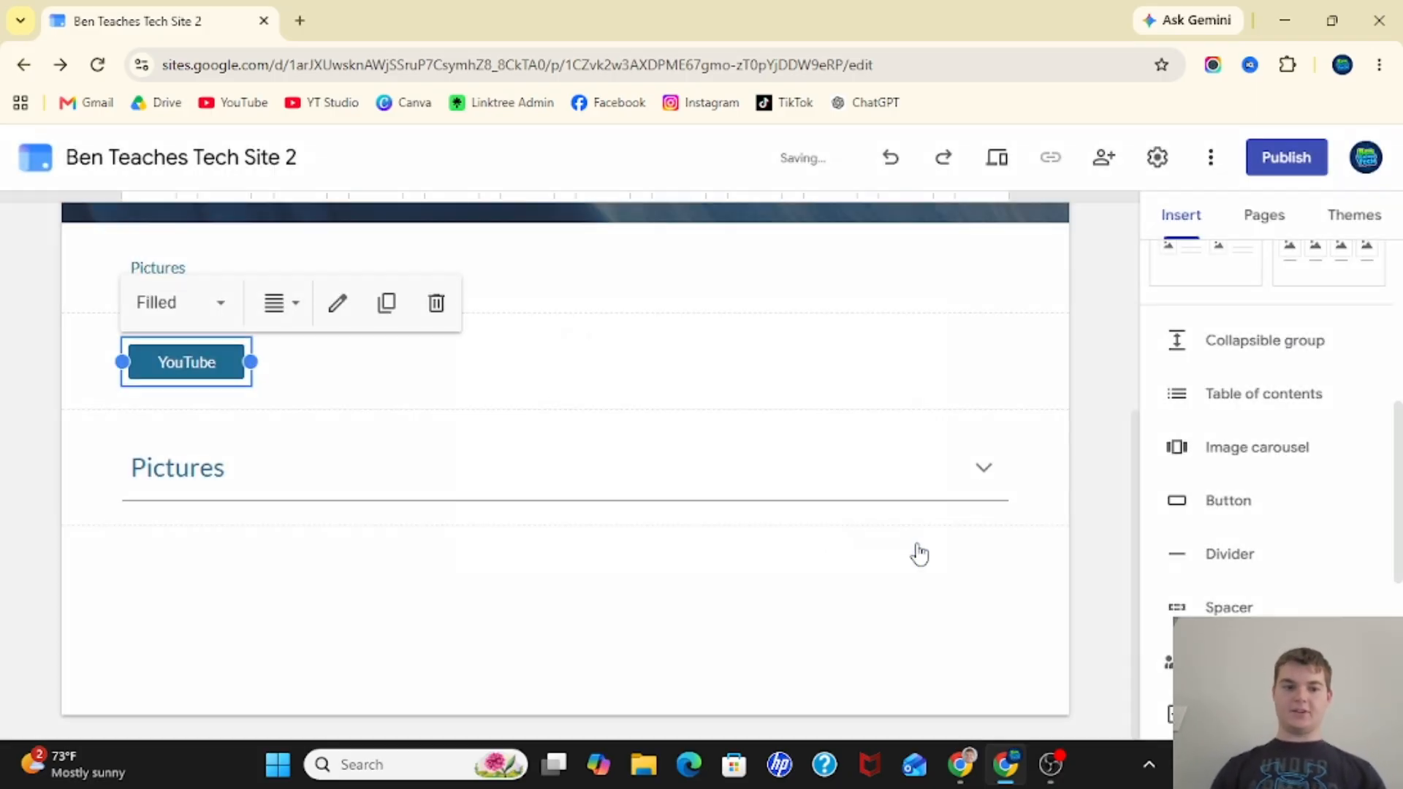
# Place the YouTube button above the table of contents, widen it and centre it below the Home header
pyautogui.moveTo(249, 363); pyautogui.dragTo(382, 569)
pyautogui.scroll(-3, 381, 568)
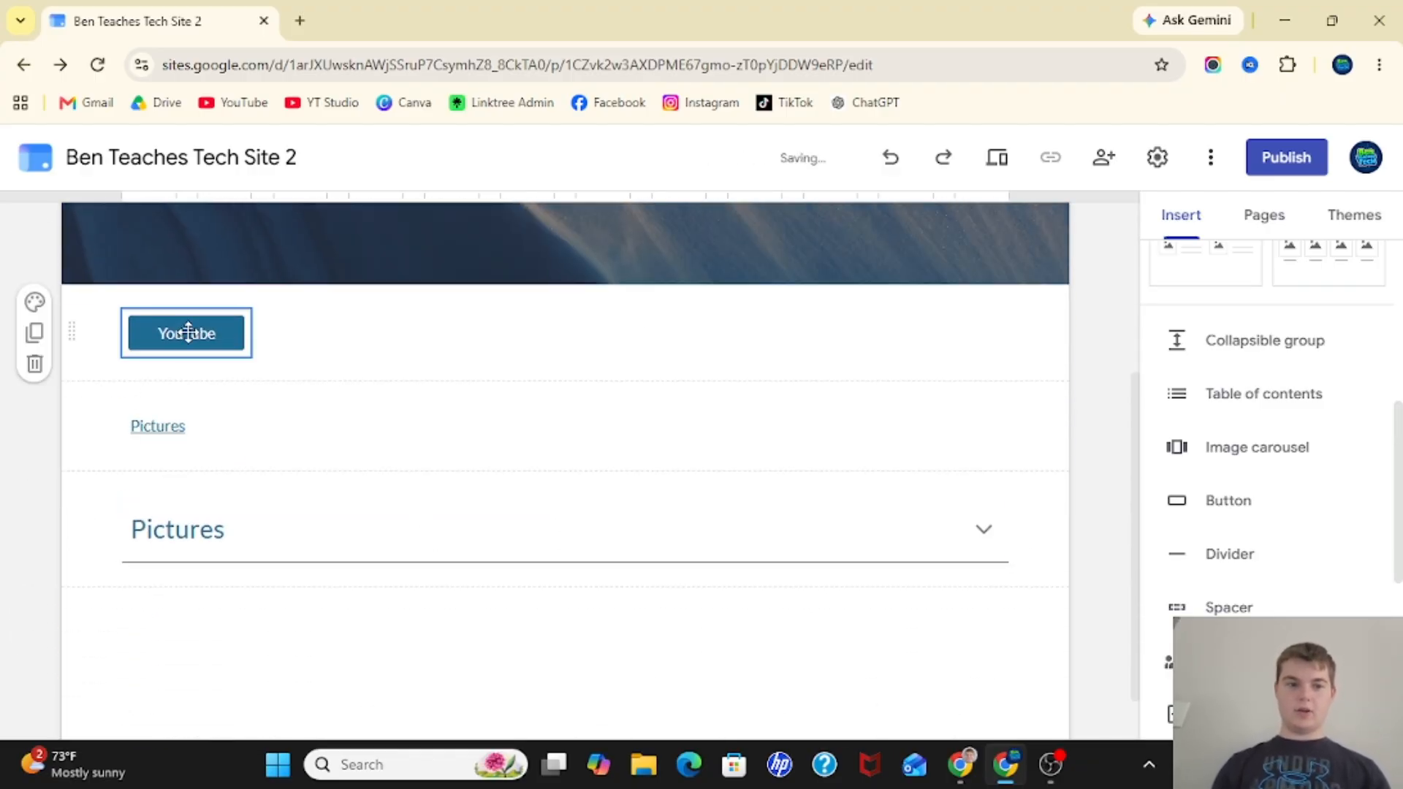
pyautogui.moveTo(194, 329); pyautogui.dragTo(548, 322)
pyautogui.scroll(4, 861, 363)
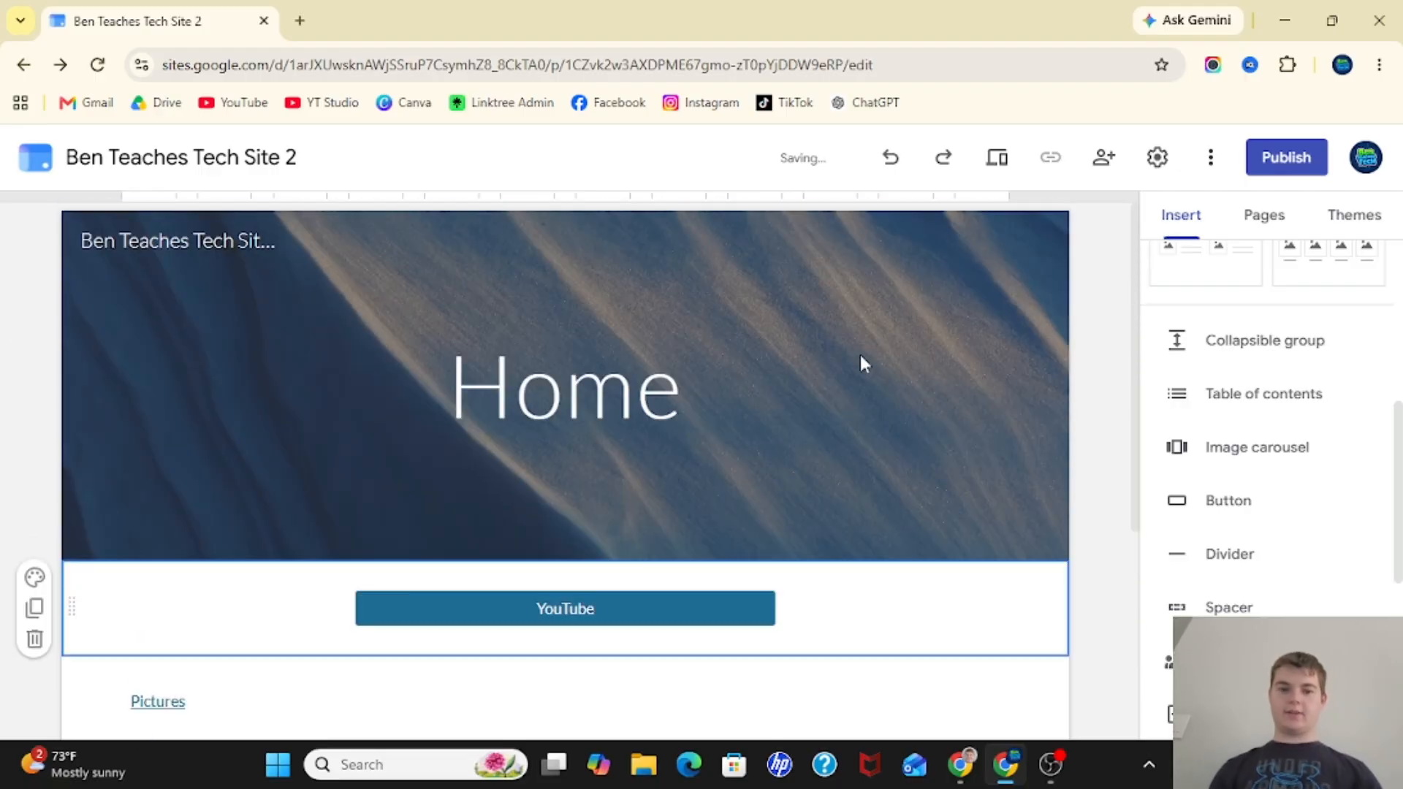
# Insert a divider and a spacer between the YouTube button and the table of contents
pyautogui.scroll(-4, 861, 363)
pyautogui.click(1223, 555)
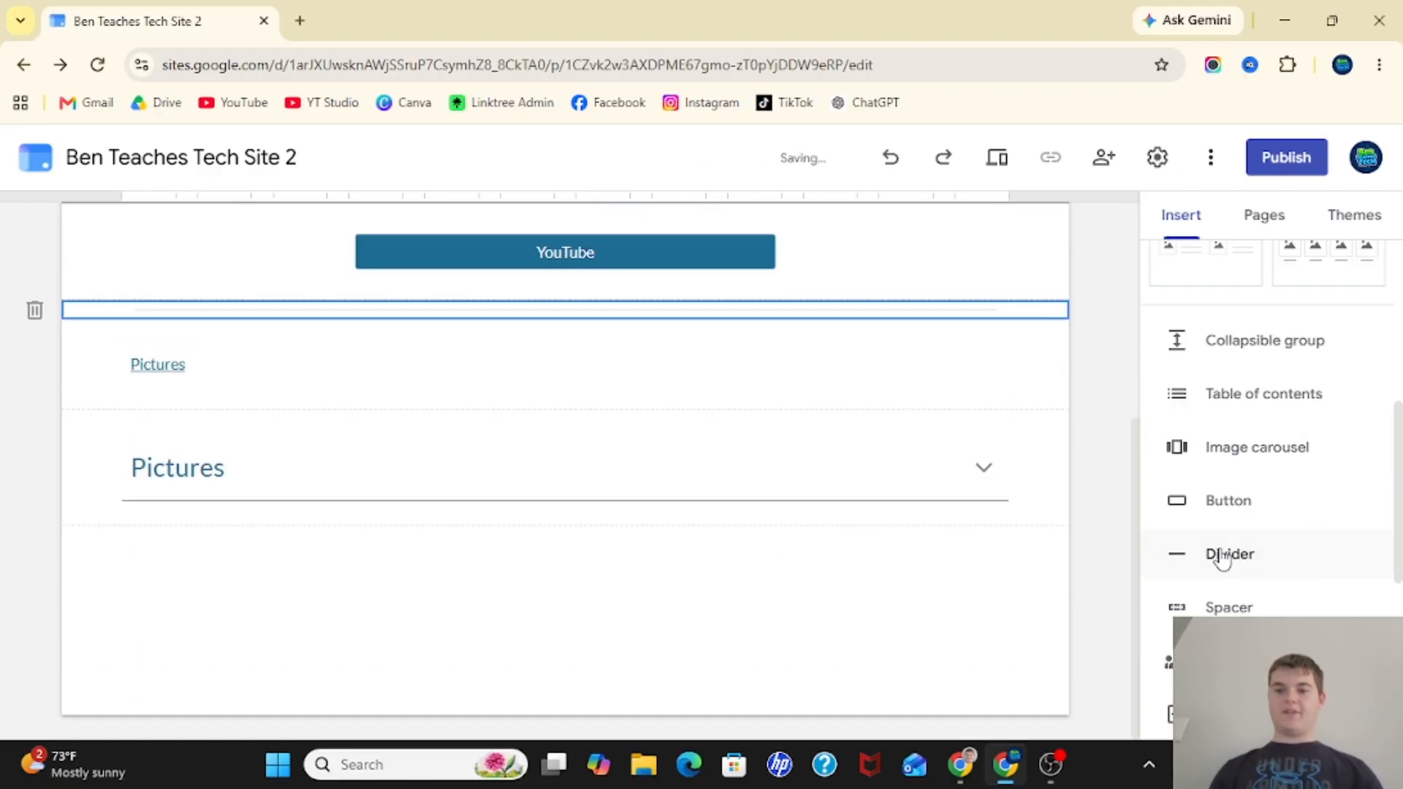
pyautogui.click(486, 532)
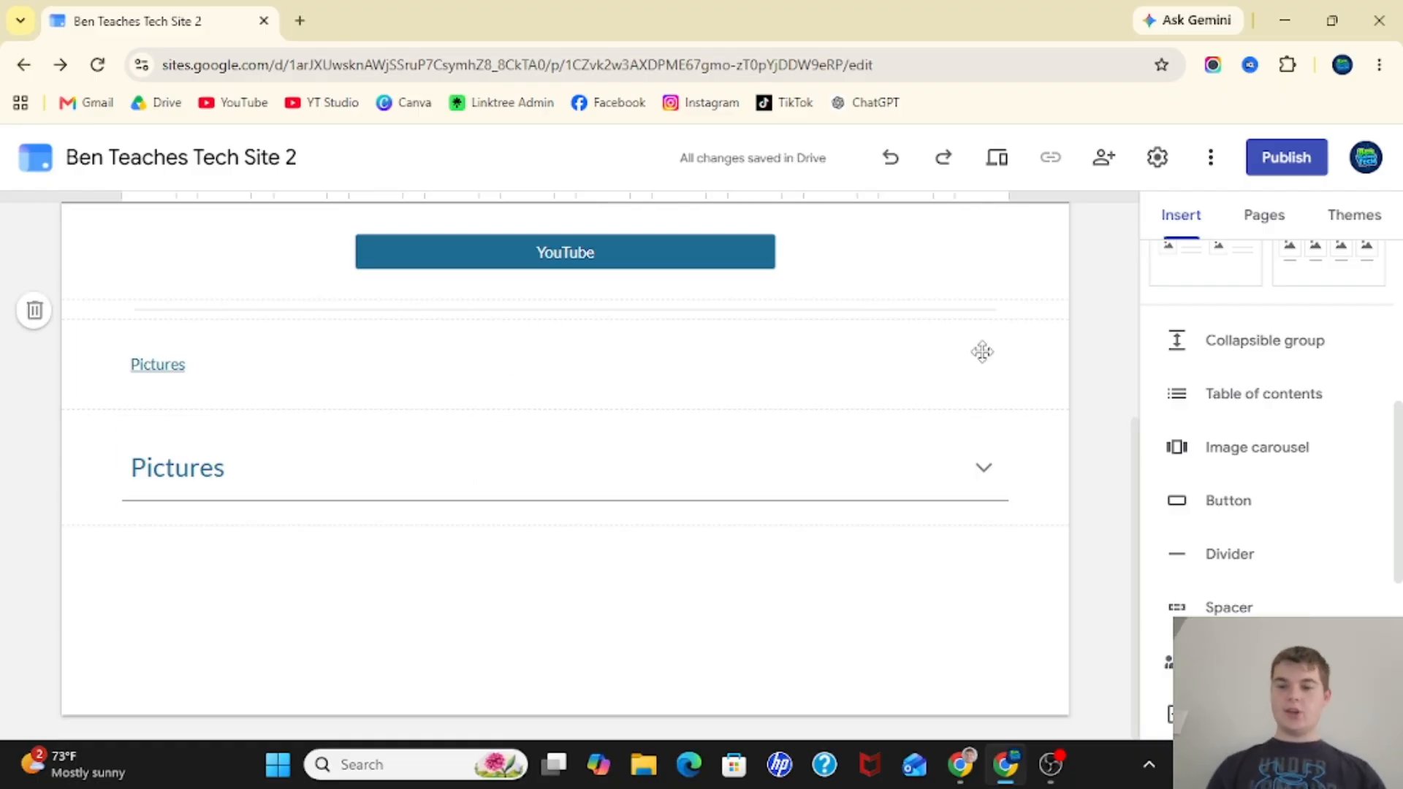
pyautogui.scroll(-2, 1337, 581)
pyautogui.click(1231, 530)
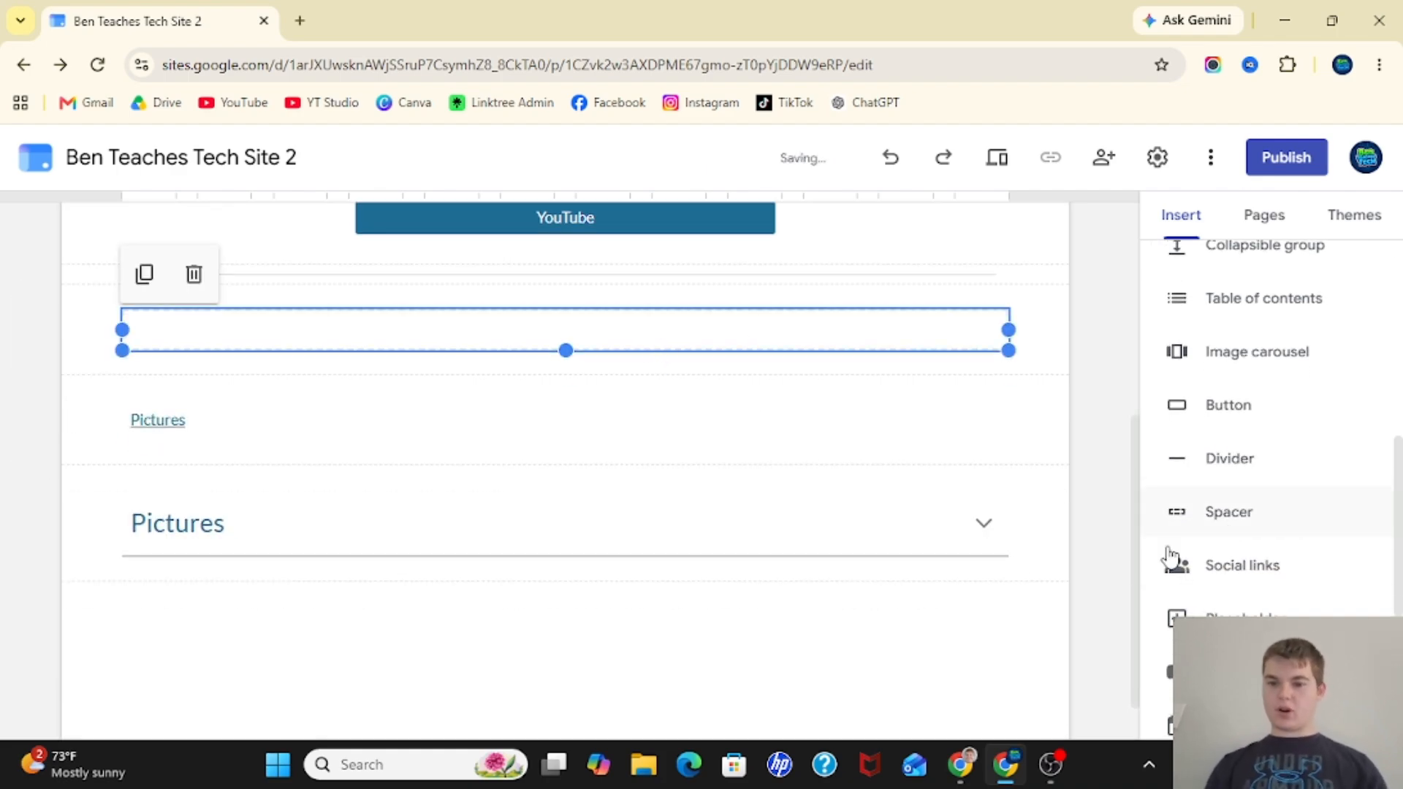
# Examine the link fields for social media links, and close the dialog without inserting any
pyautogui.scroll(-2, 1237, 567)
pyautogui.click(1217, 440)
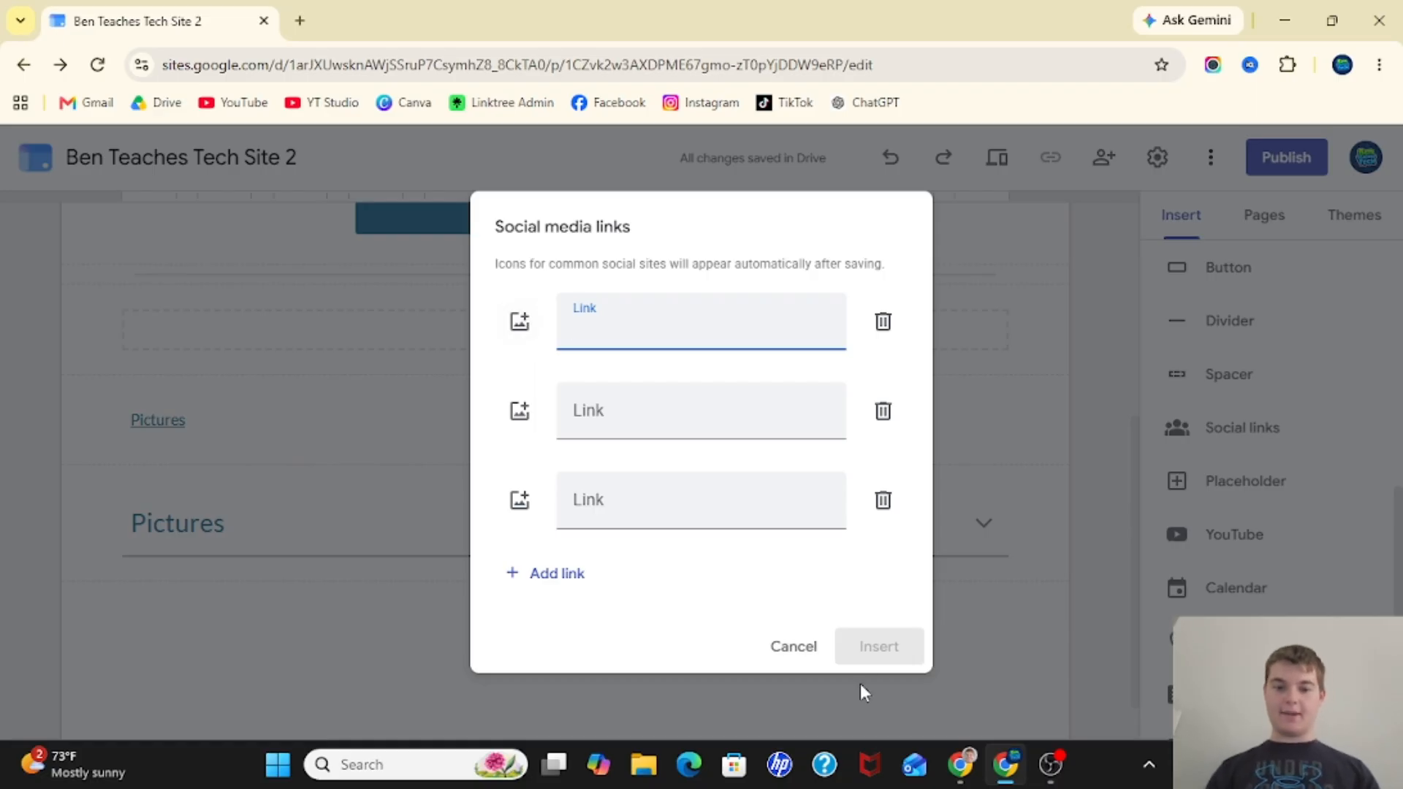
pyautogui.click(792, 647)
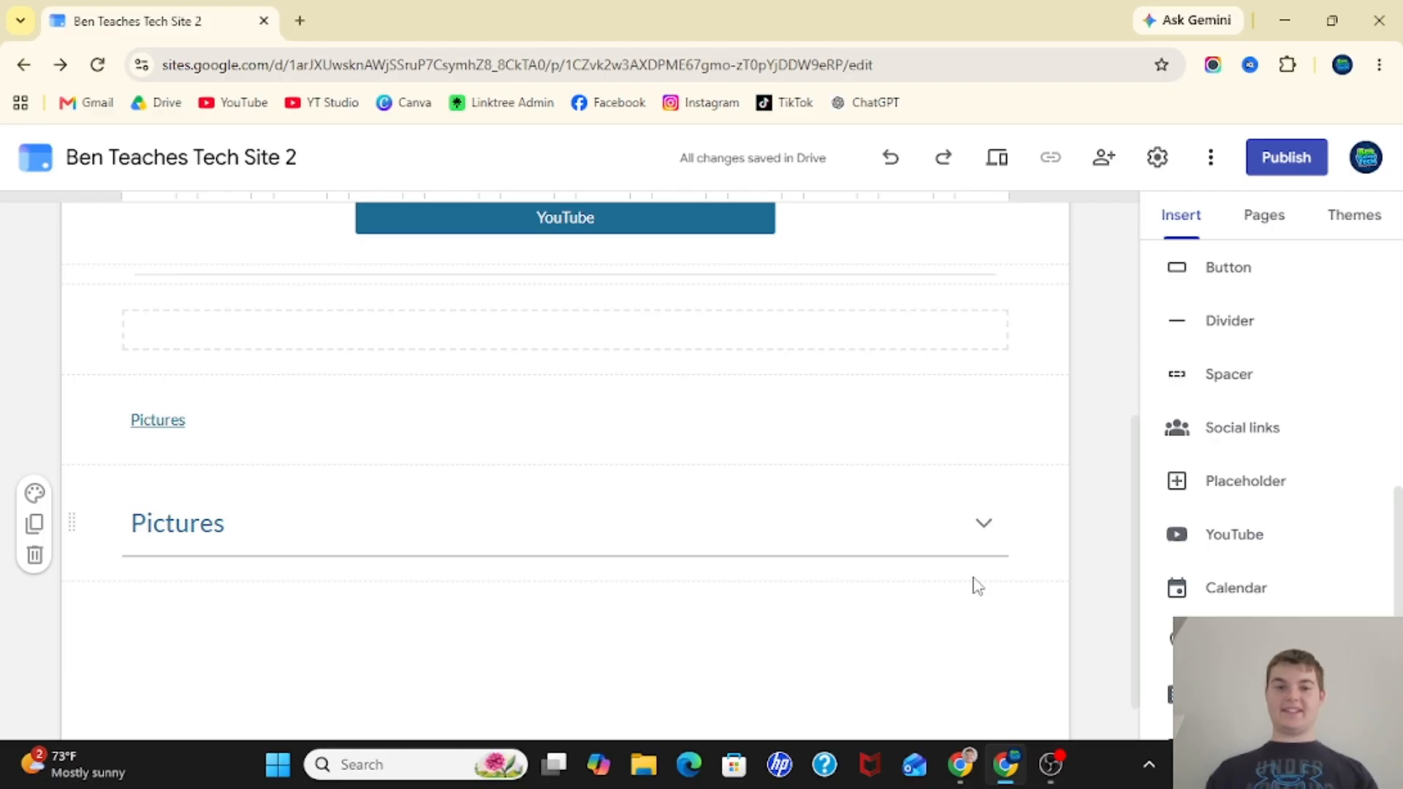
# Insert a placeholder below the spacer, centre it on the page and view its content options
pyautogui.click(1235, 495)
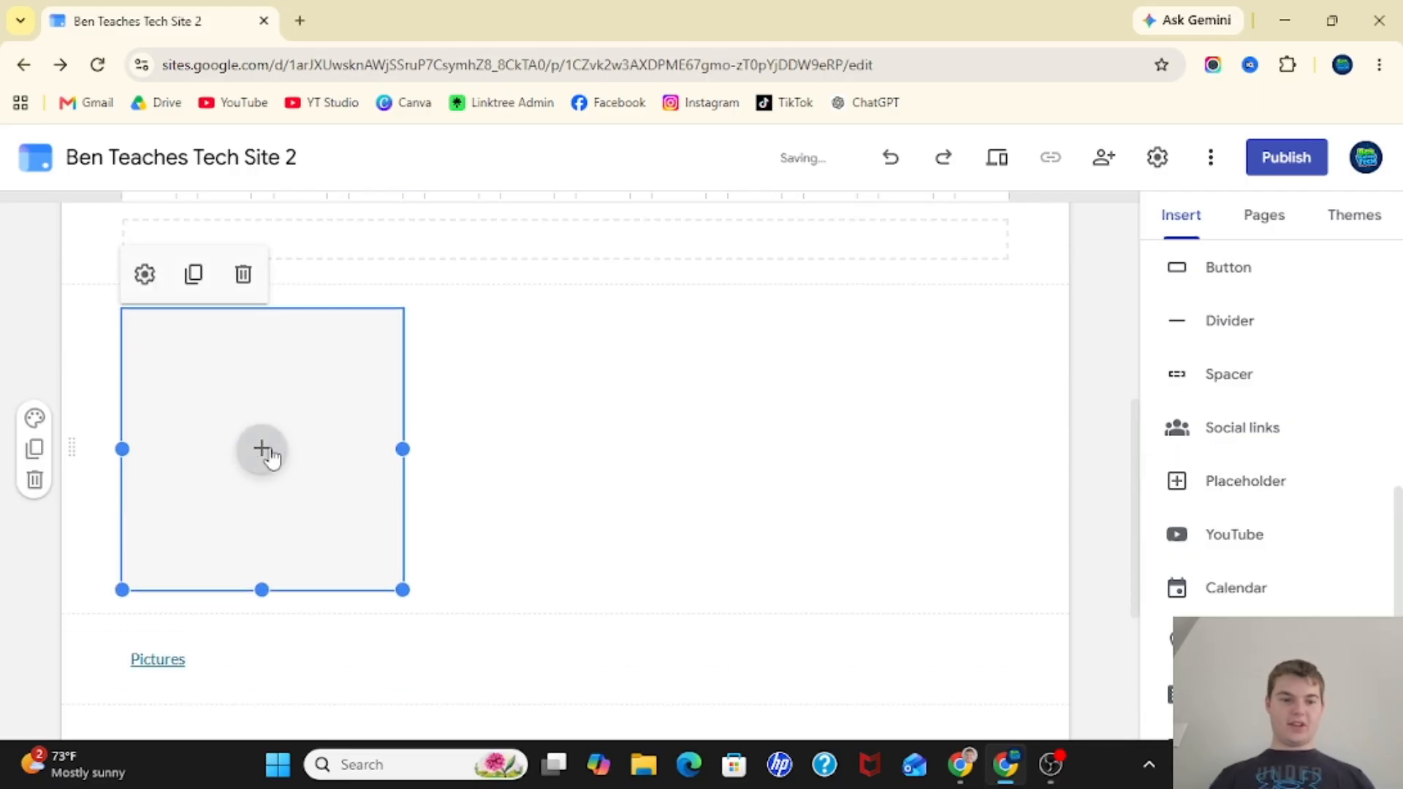
pyautogui.click(264, 450)
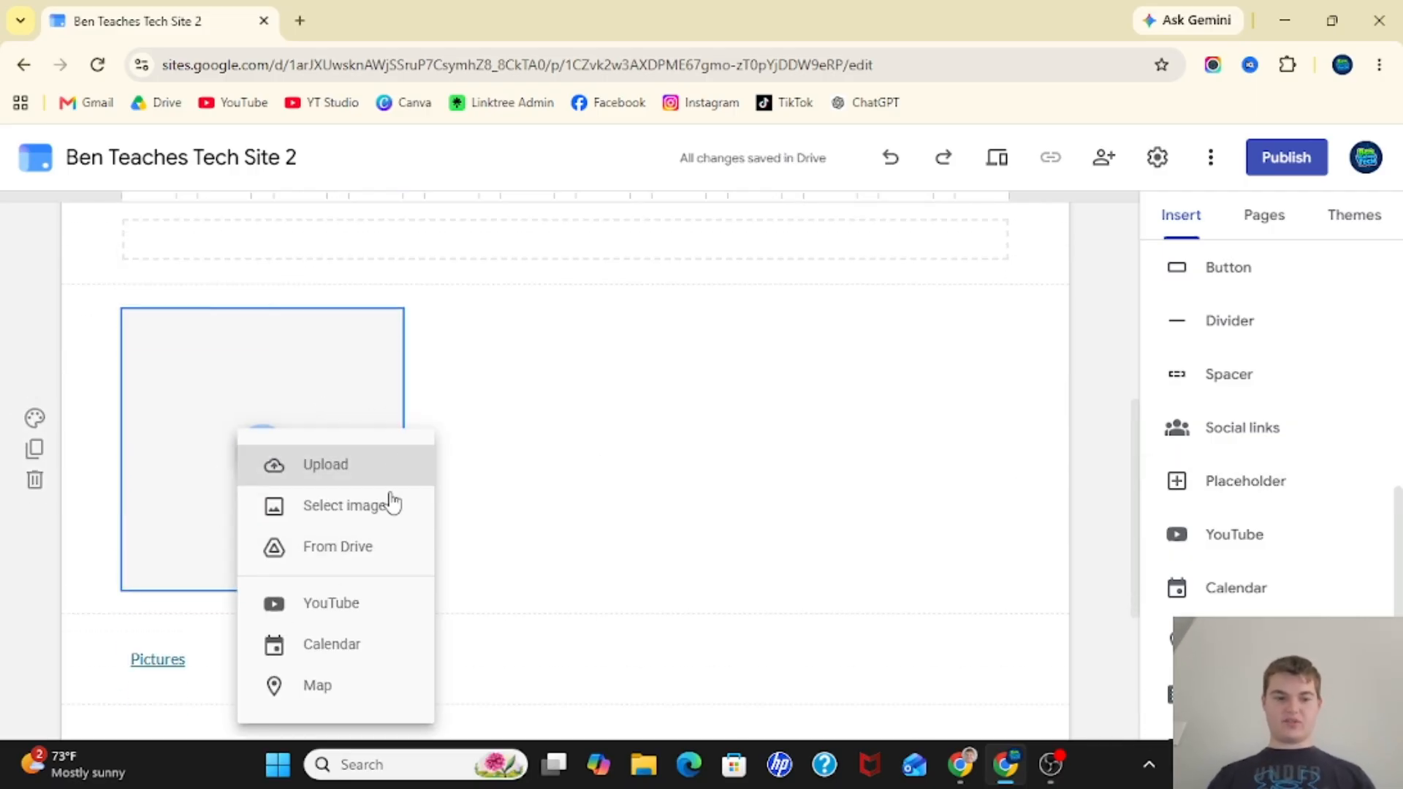
pyautogui.click(514, 445)
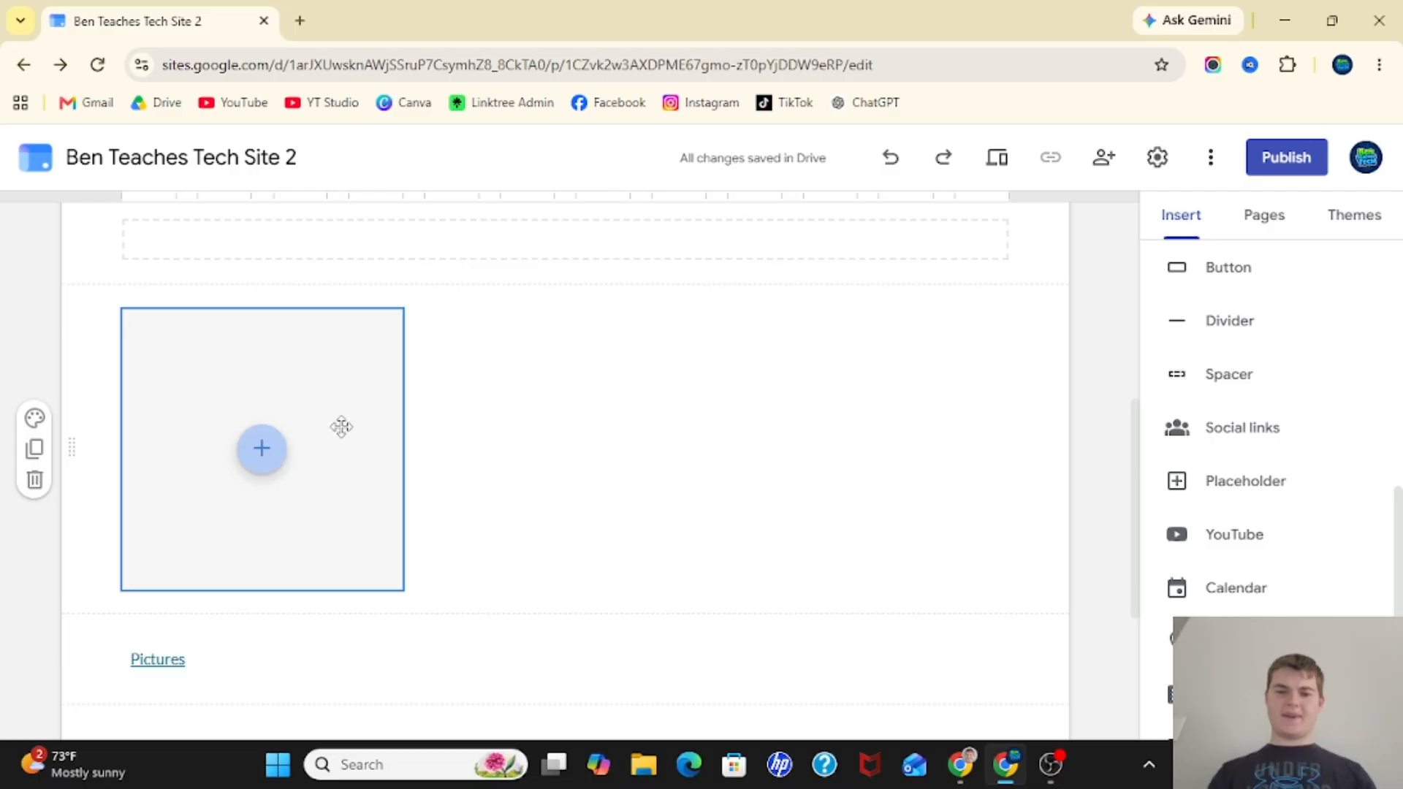
pyautogui.moveTo(342, 426); pyautogui.dragTo(639, 352)
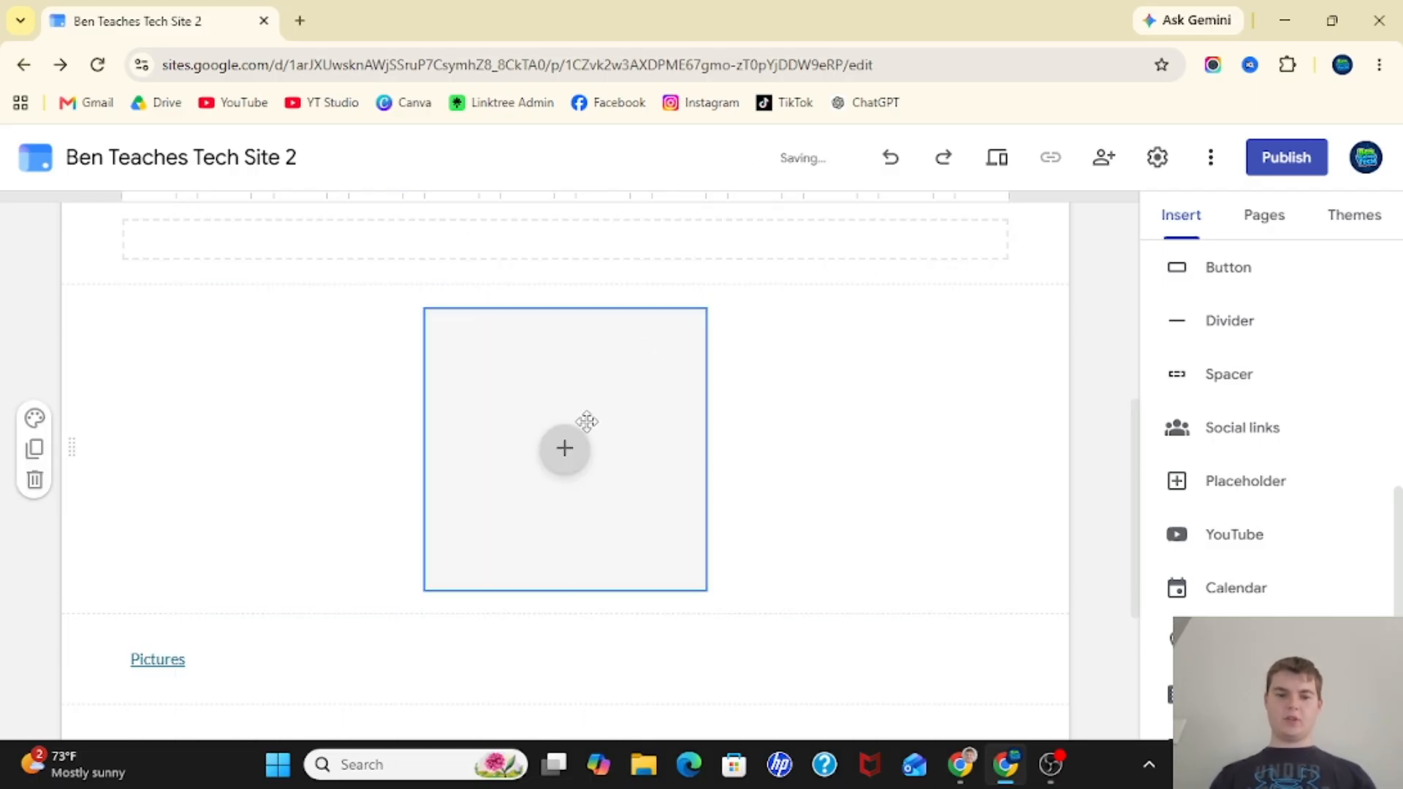
pyautogui.click(567, 451)
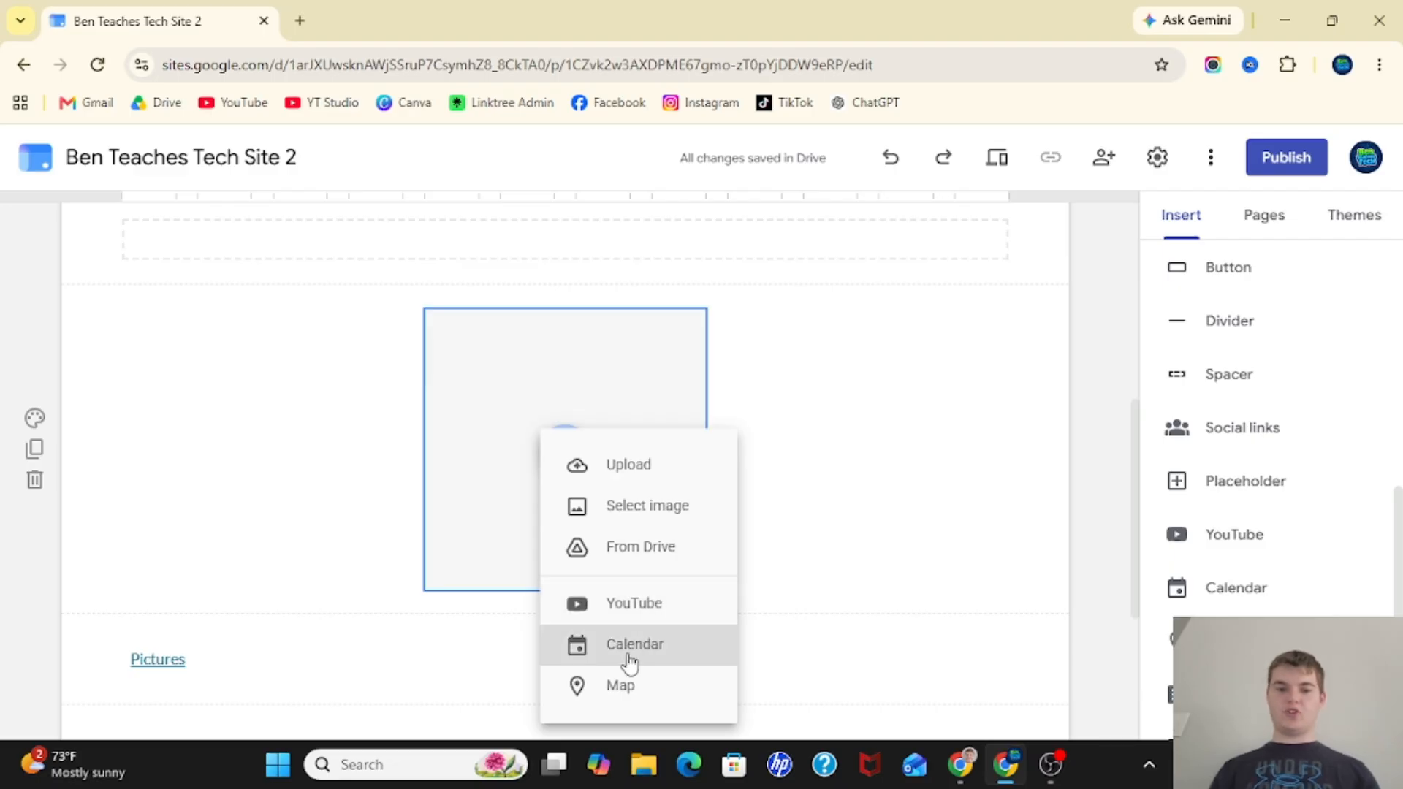
pyautogui.click(847, 530)
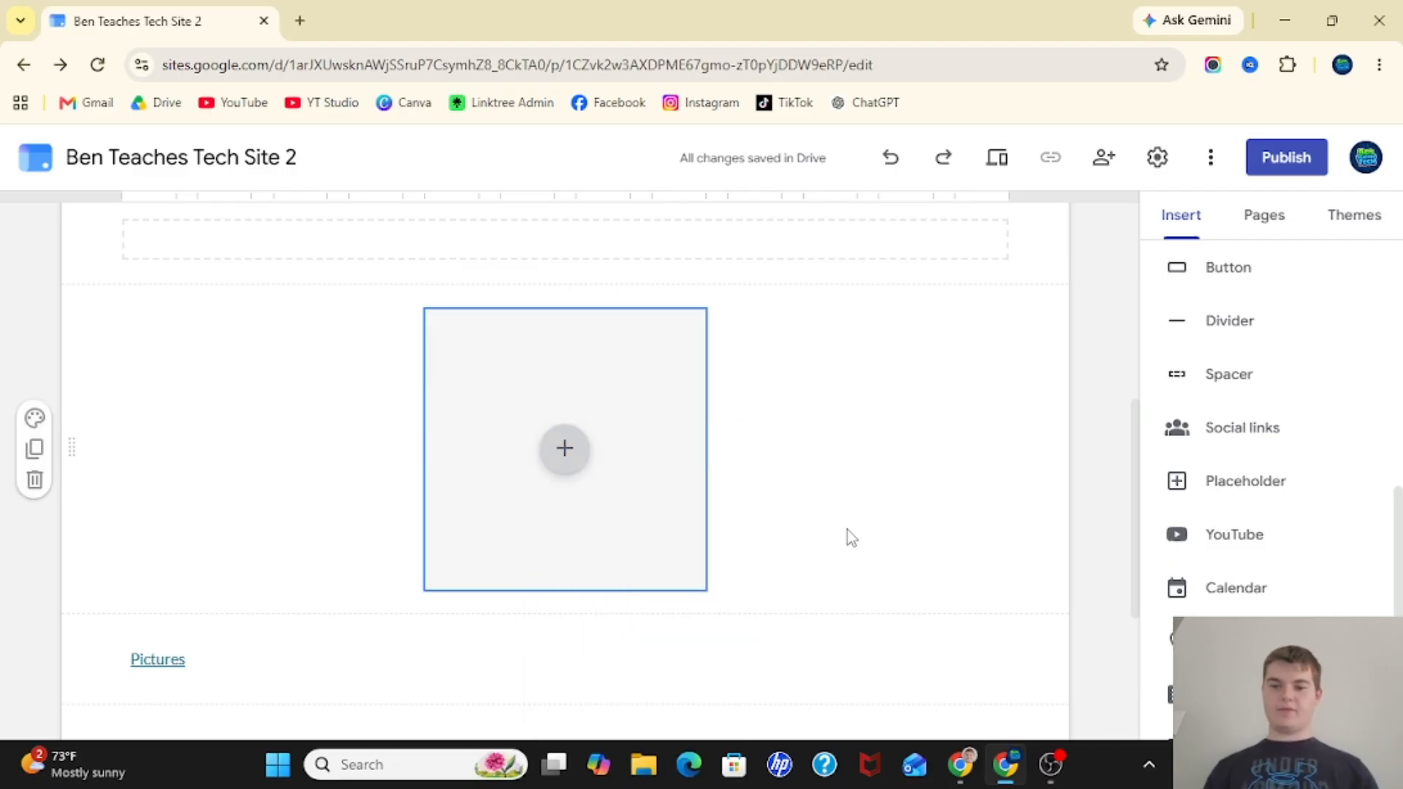
# Insert the YouTube video "KAMI PDF Editor Tutorial | Edit & Annotate Like a Pro" from the channel below the placeholder
pyautogui.click(1198, 534)
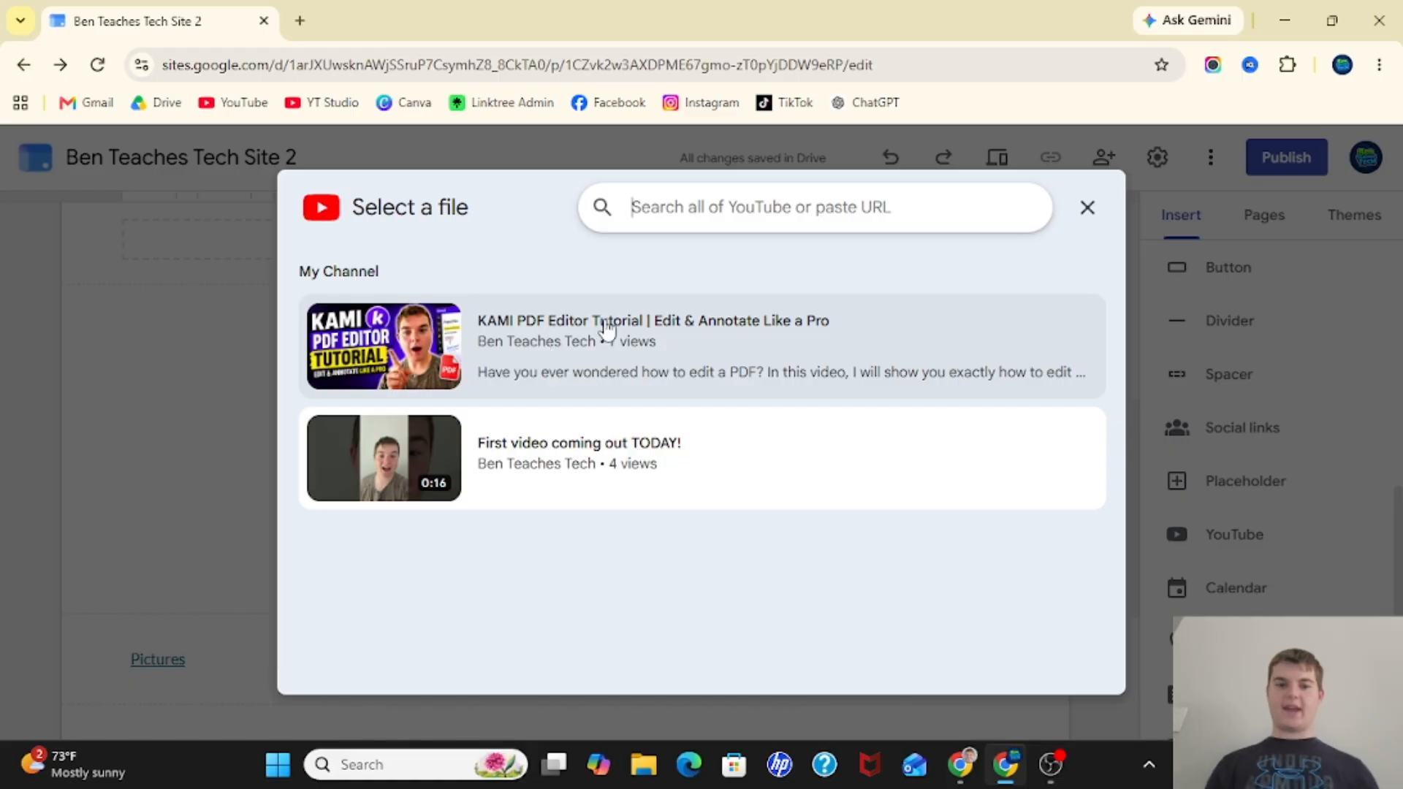
pyautogui.click(432, 346)
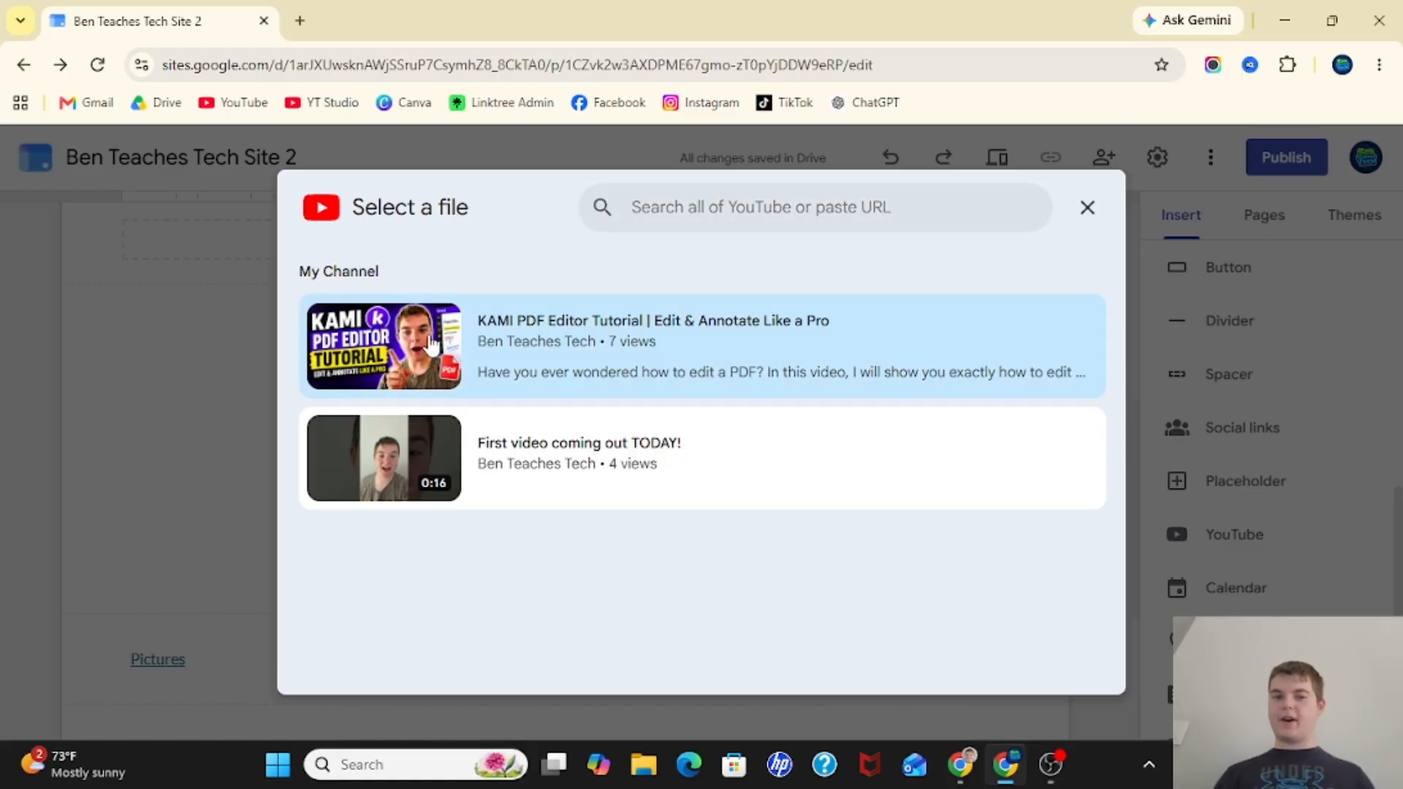
pyautogui.click(1065, 664)
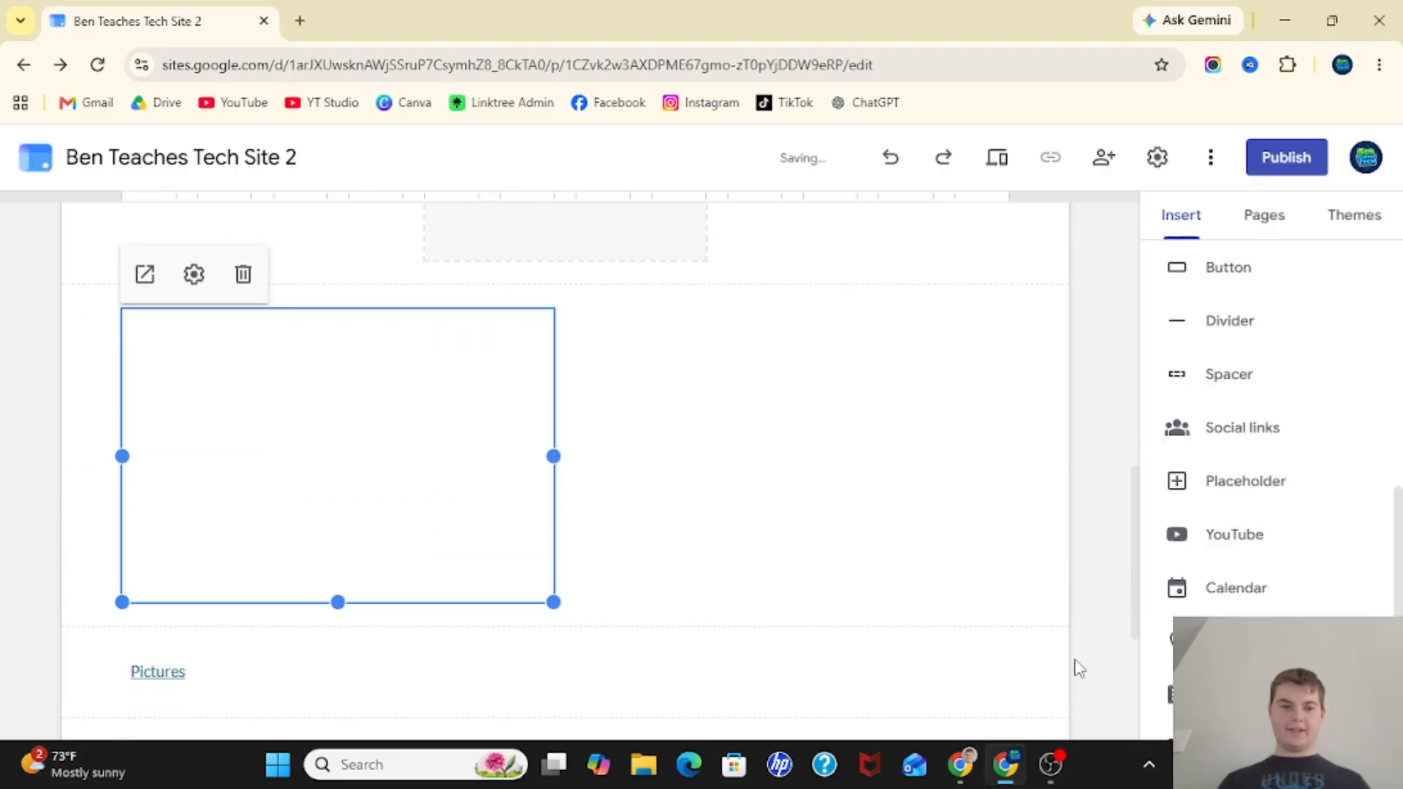
pyautogui.click(616, 544)
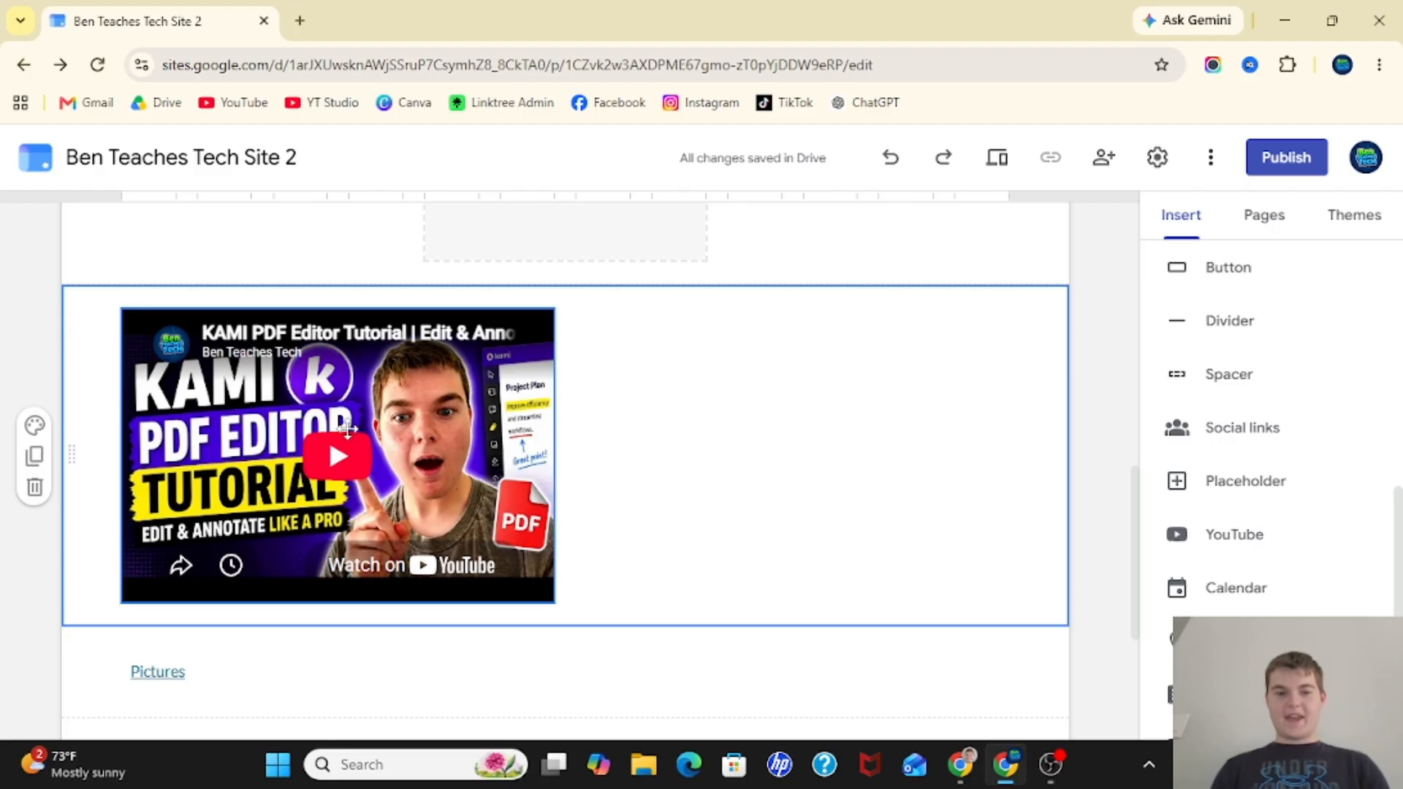
pyautogui.click(356, 396)
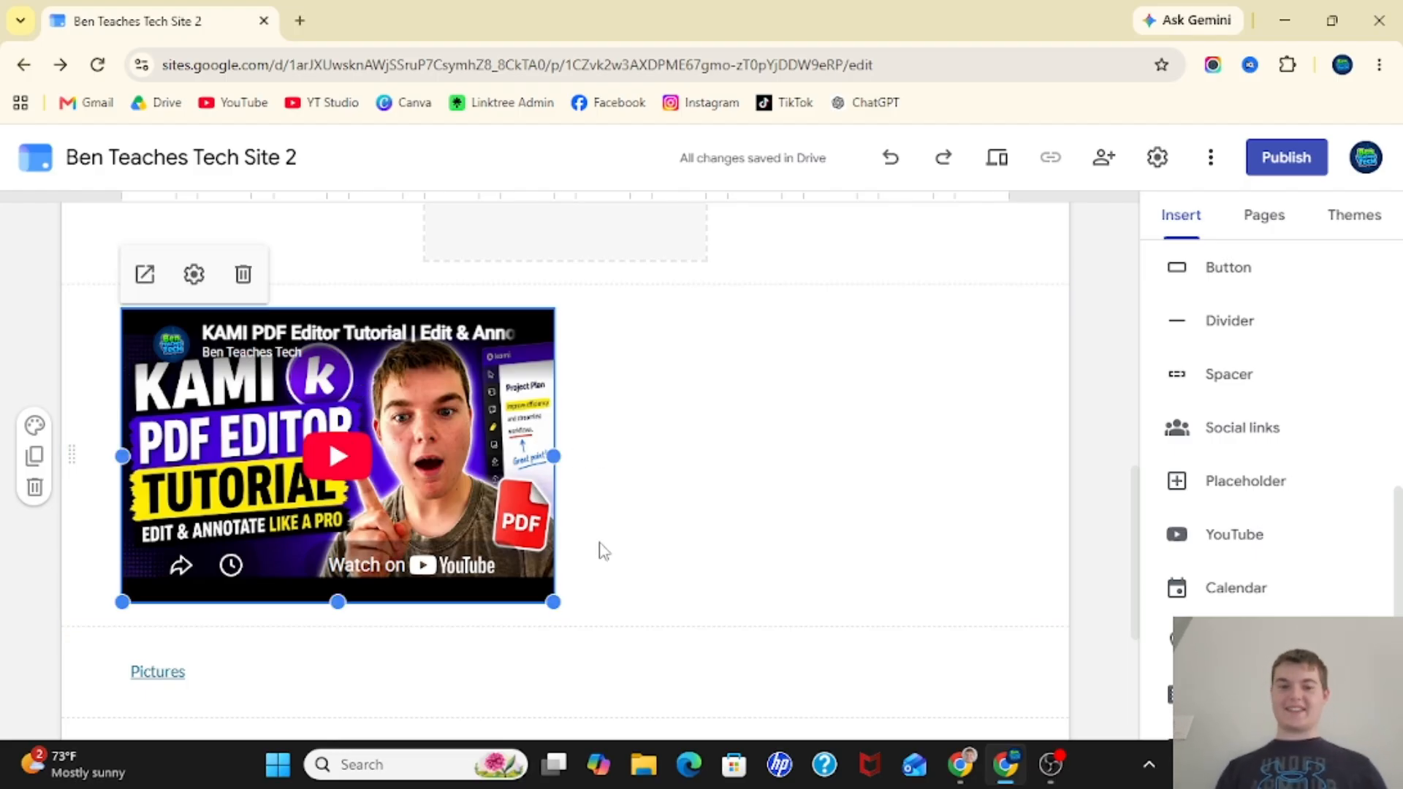
pyautogui.click(696, 650)
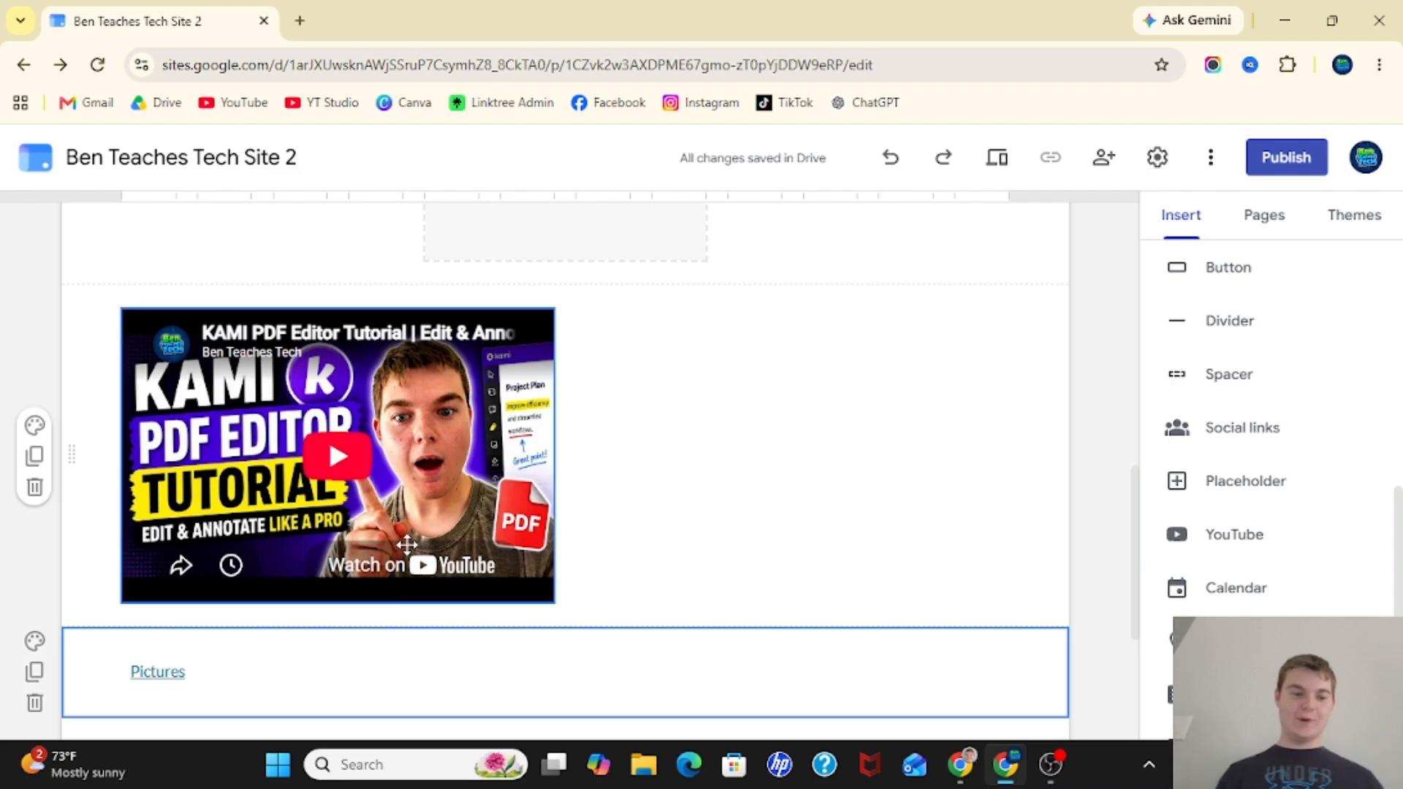
pyautogui.click(409, 486)
pyautogui.click(607, 485)
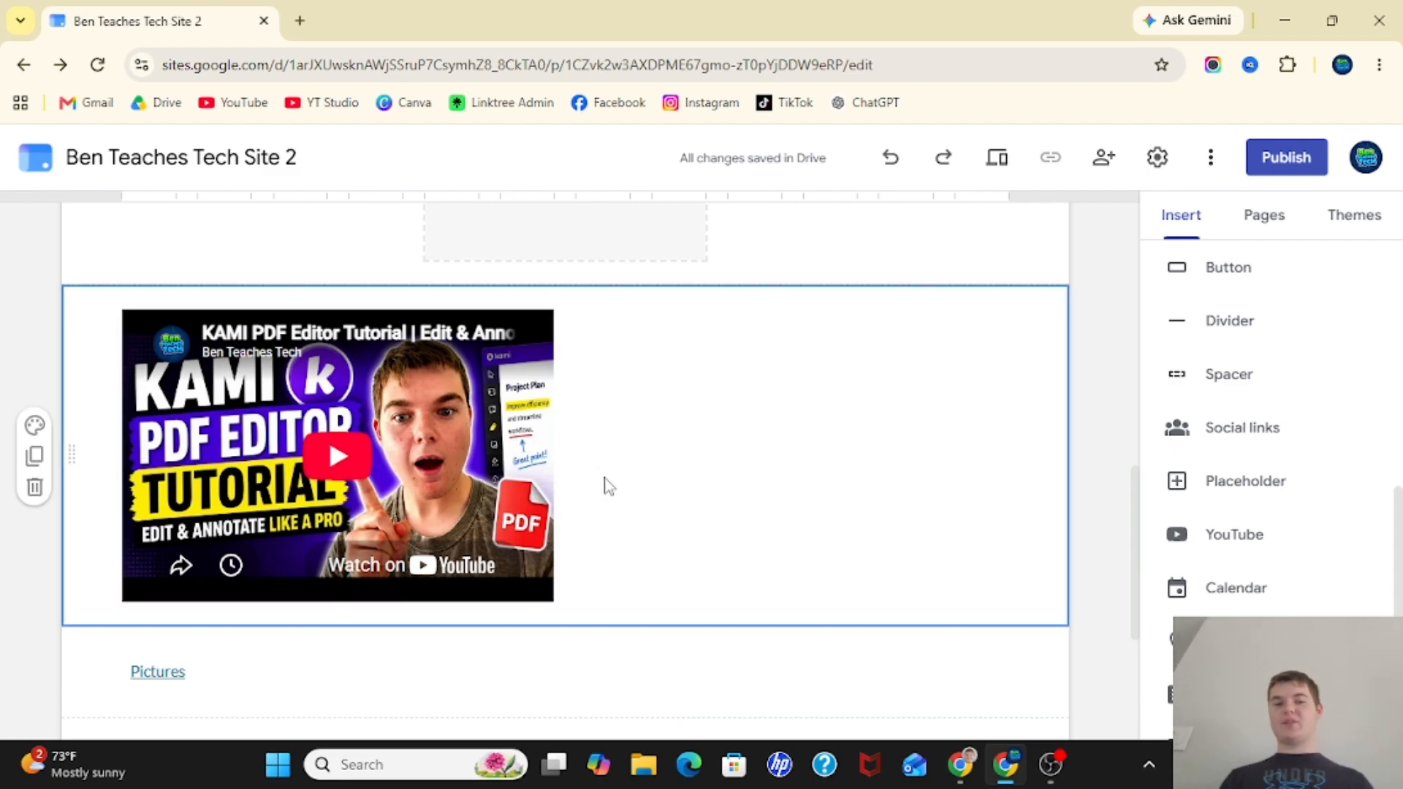
# View the available calendars for embedding, and close the list without inserting one
pyautogui.scroll(-1, 1222, 525)
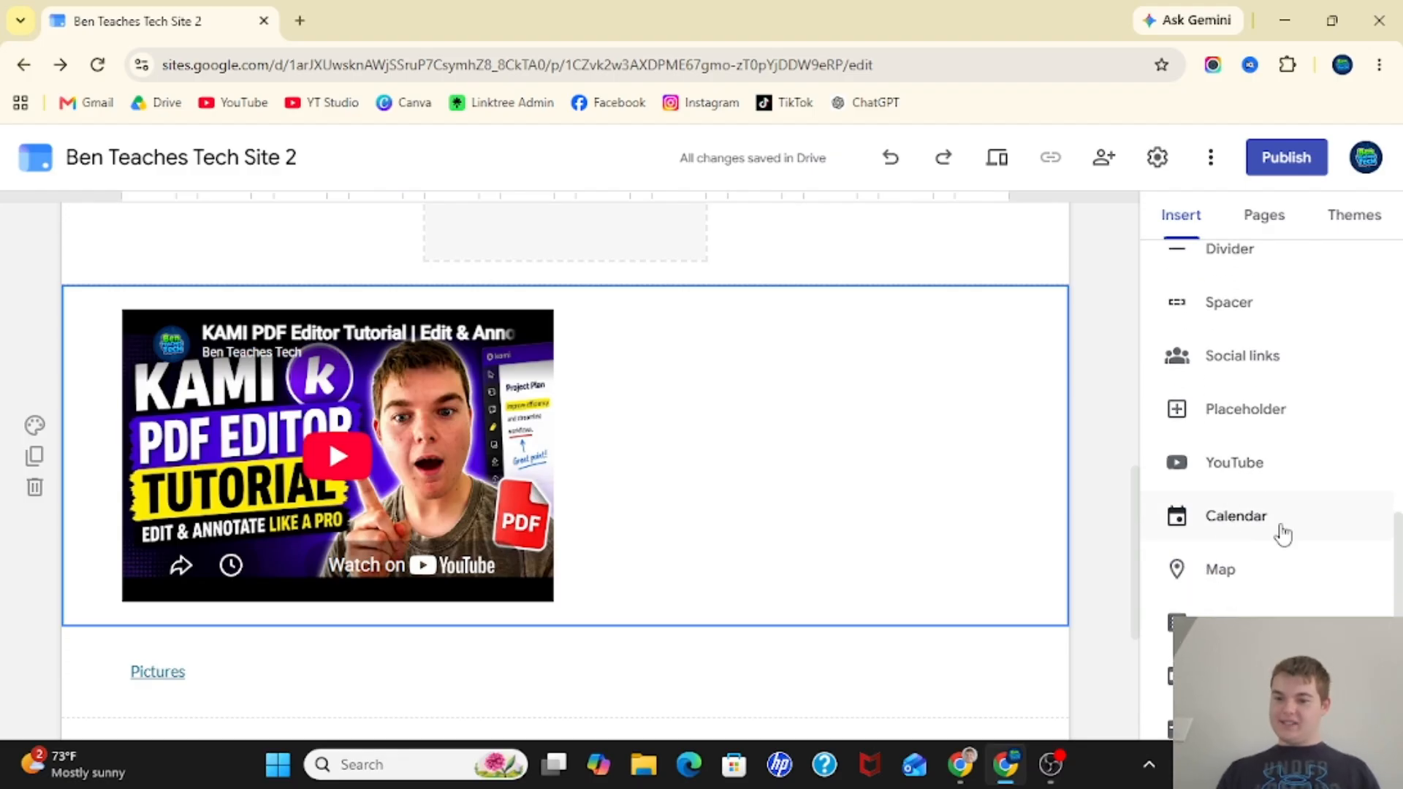
pyautogui.click(1230, 523)
pyautogui.click(1370, 224)
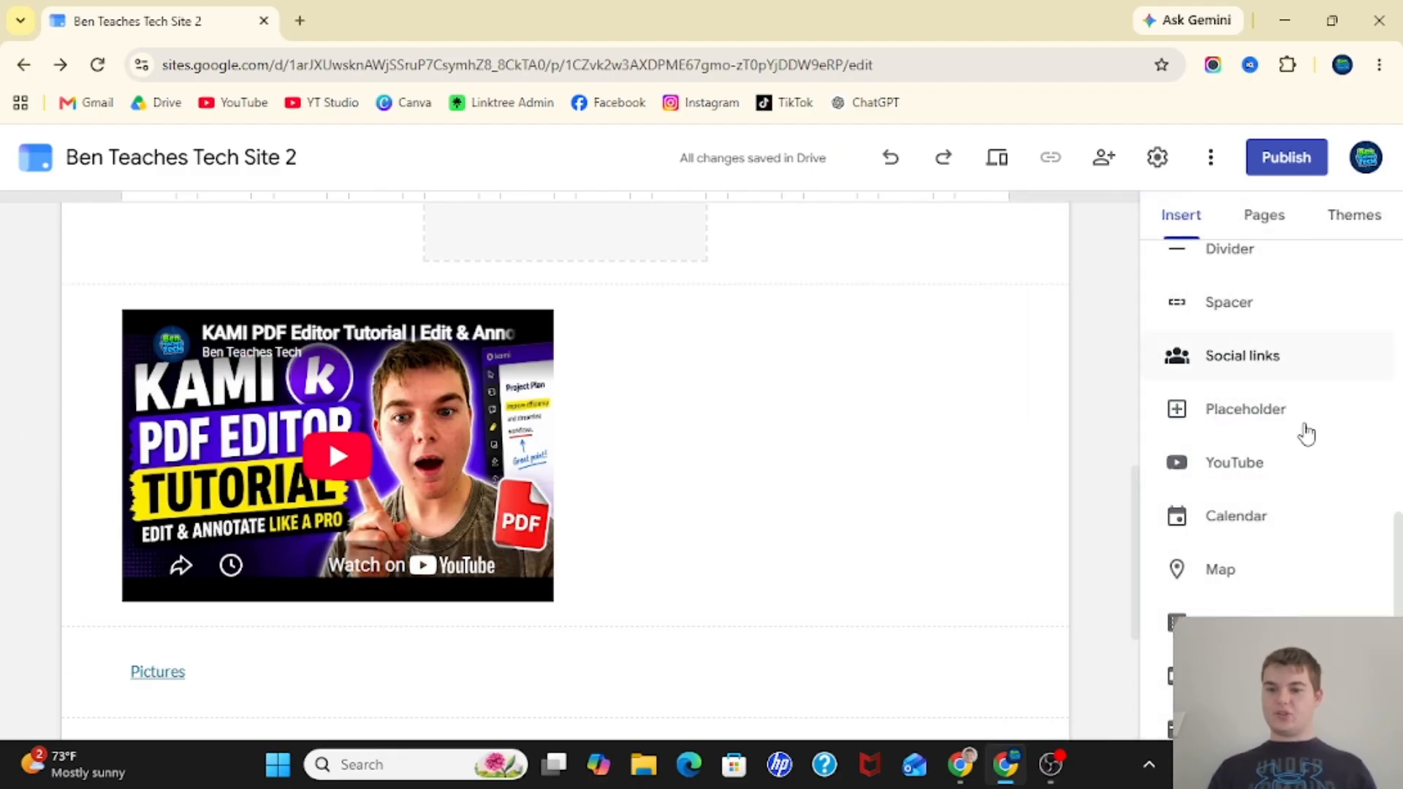
# View the map location picker and the Drive charts available for embedding in list view, closing both without inserting anything
pyautogui.click(1234, 571)
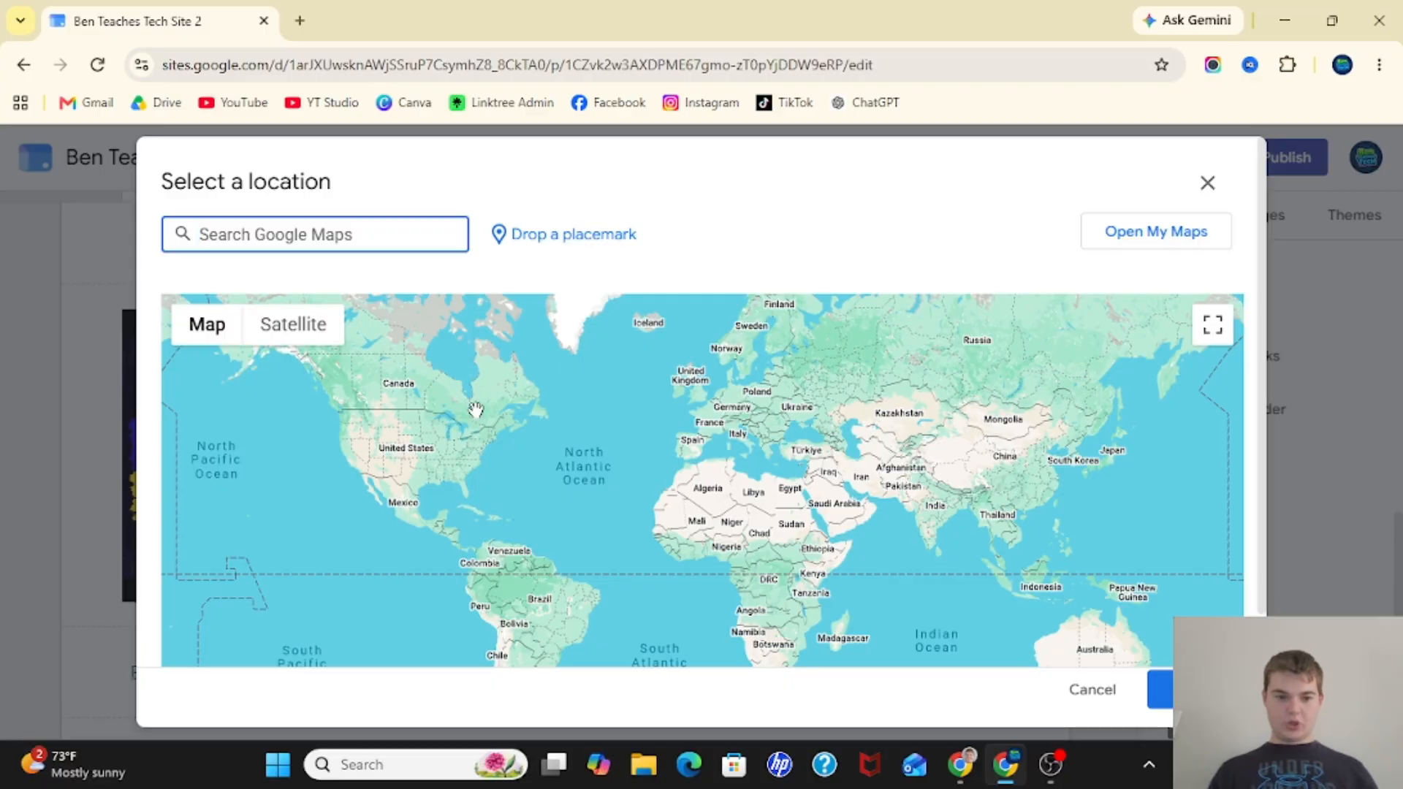
pyautogui.click(1100, 697)
pyautogui.scroll(-2, 1235, 548)
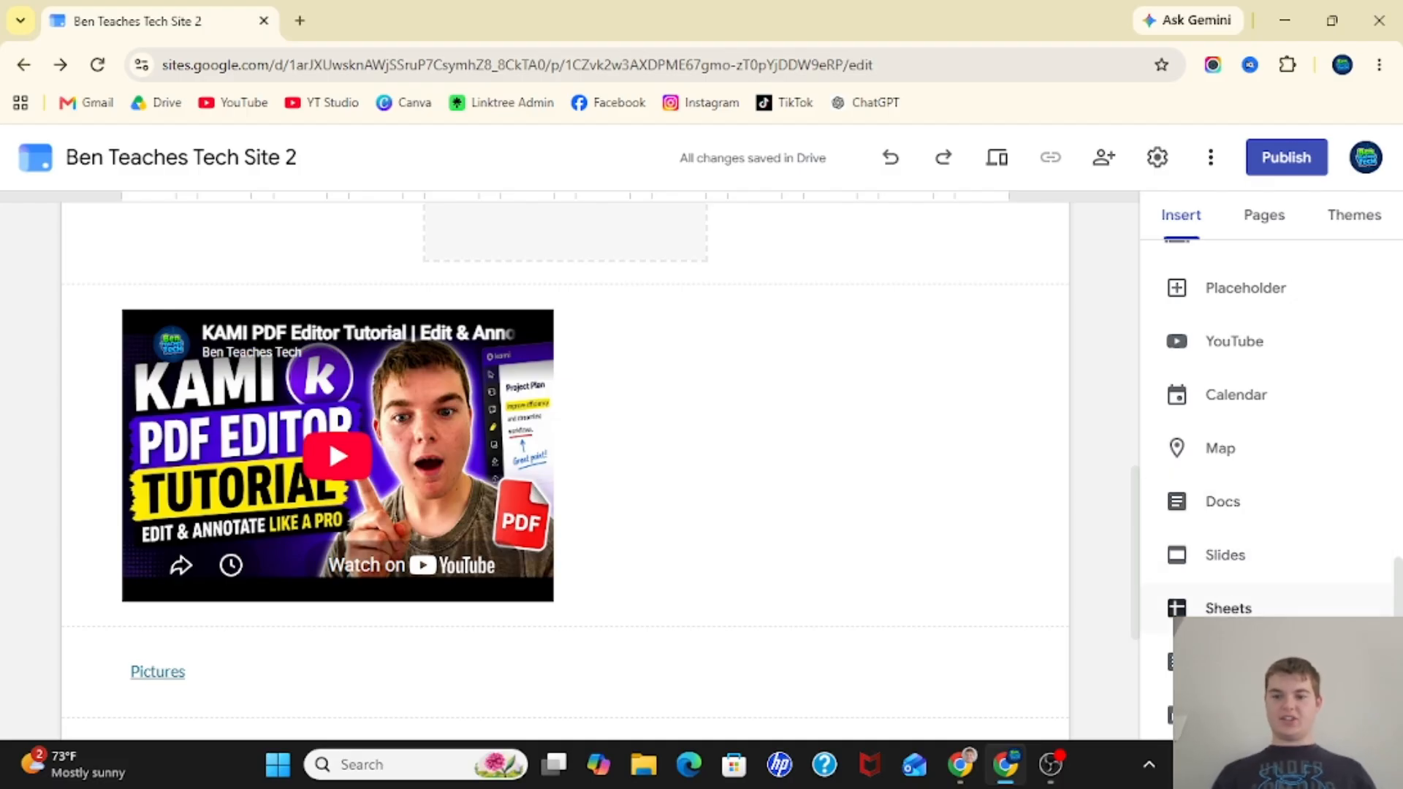
pyautogui.click(1212, 661)
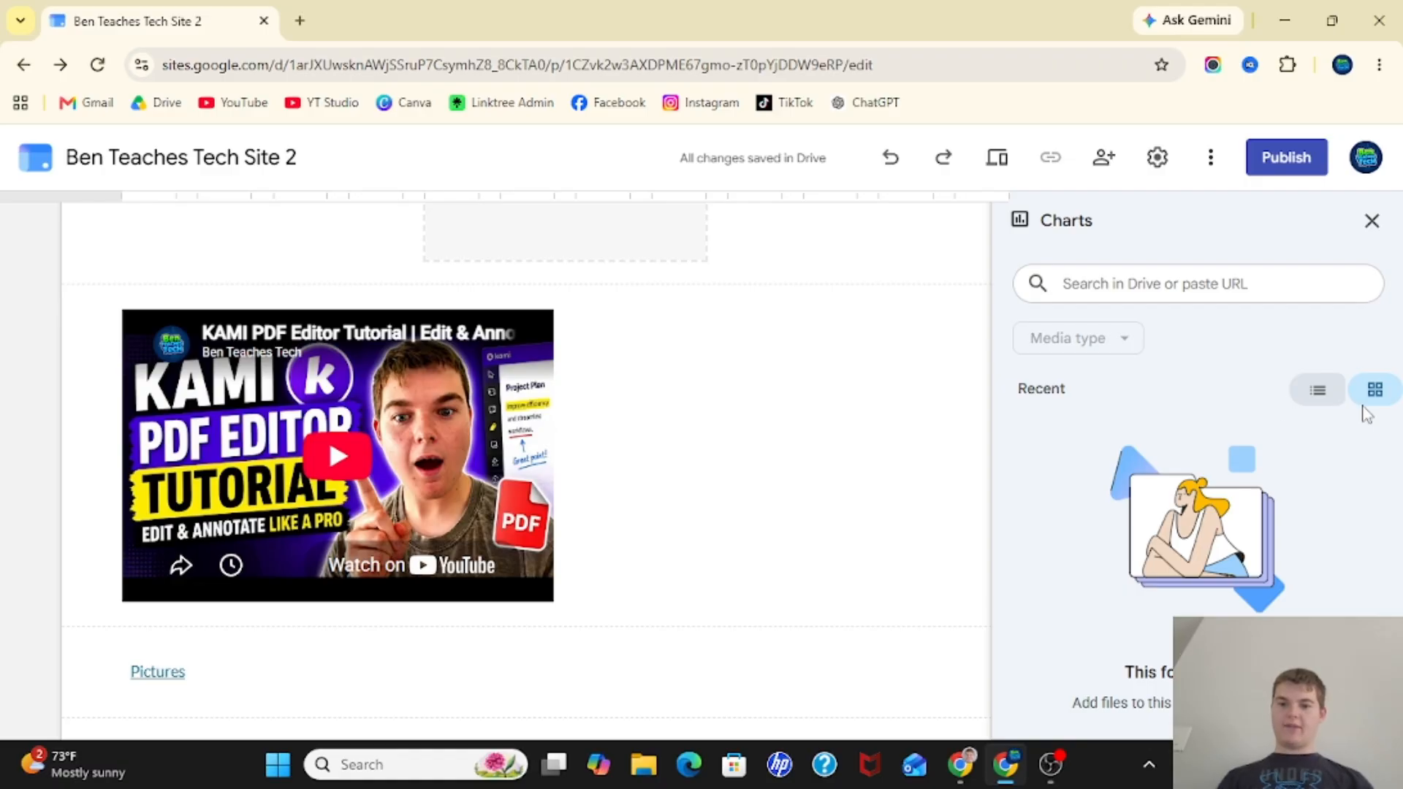
pyautogui.click(1318, 391)
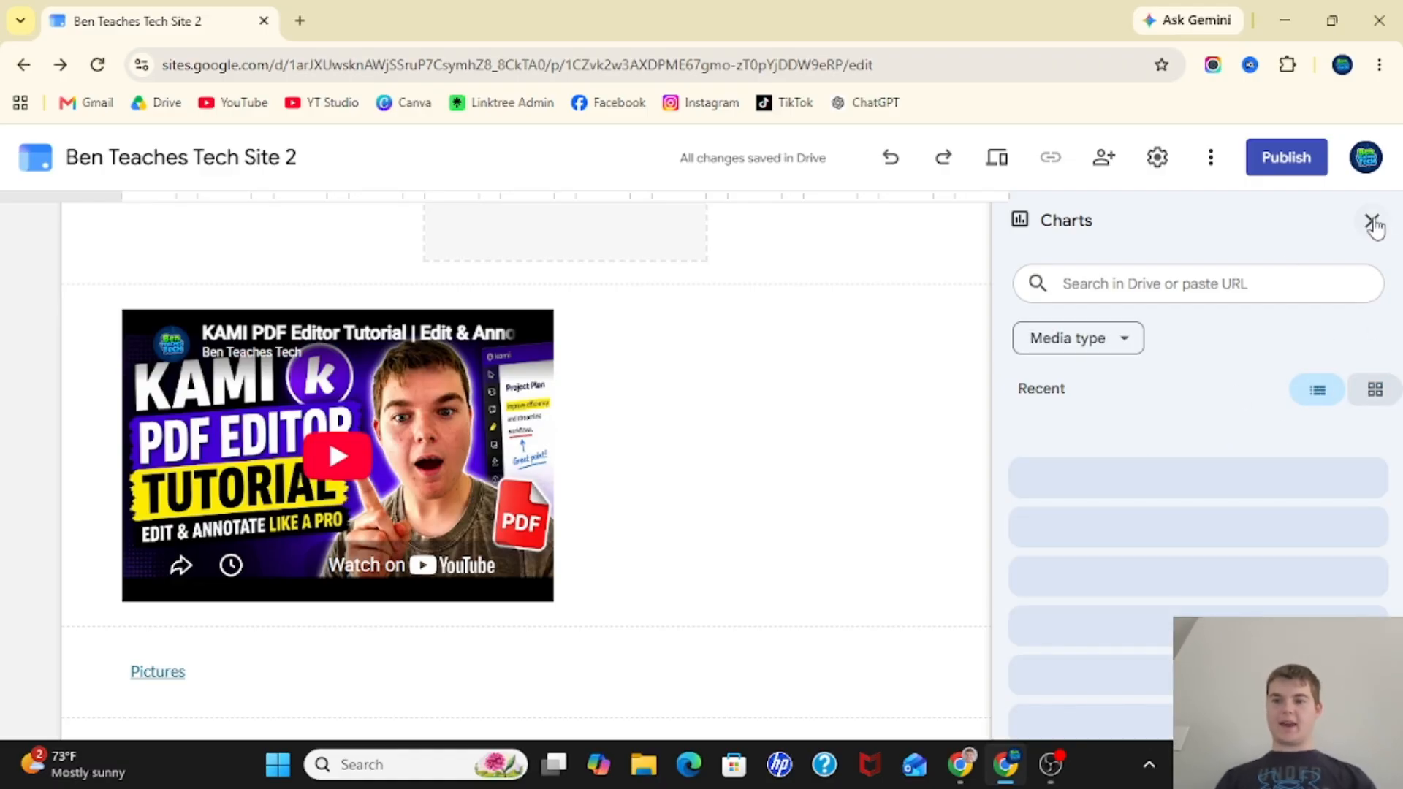
pyautogui.click(1371, 221)
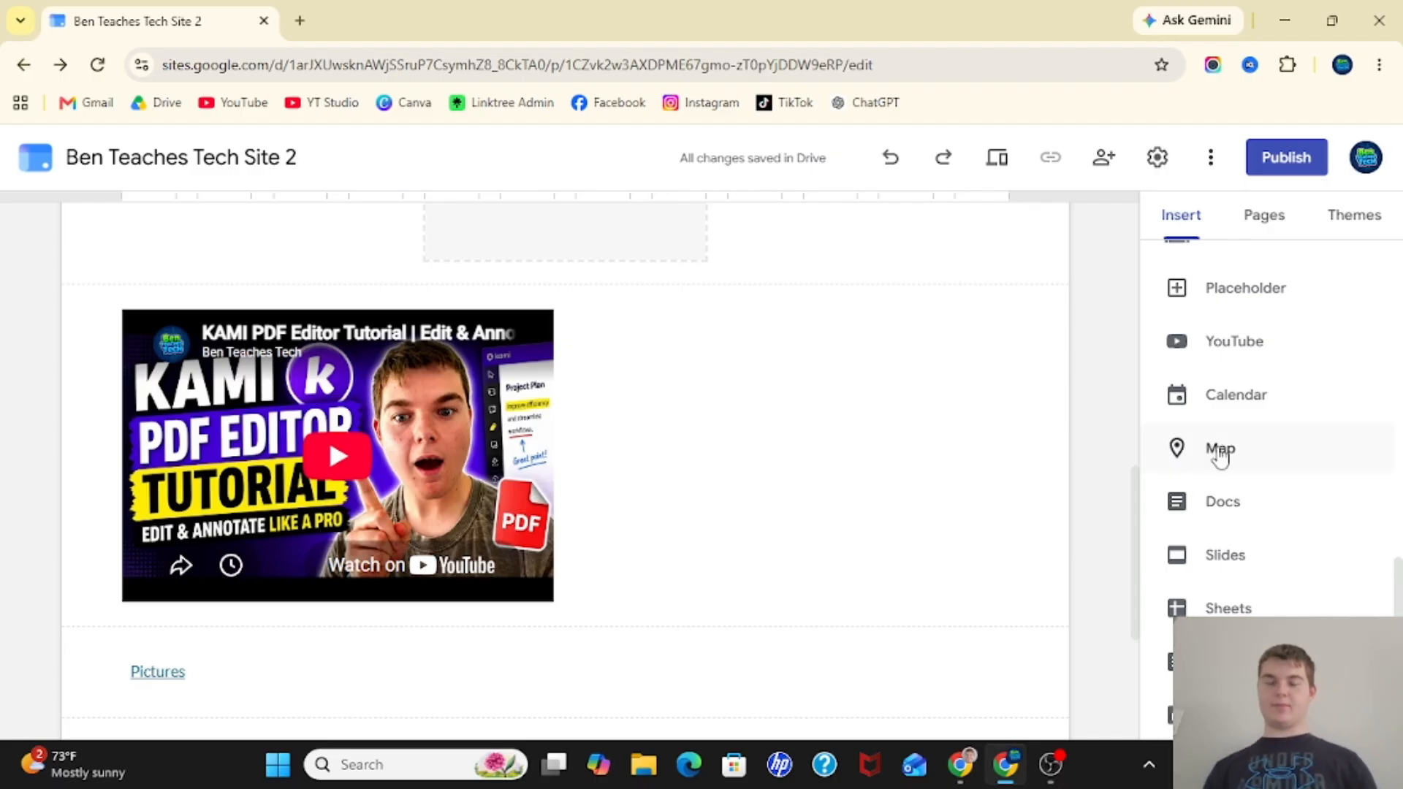
# Duplicate the Home page with the name "Copy of Home" and show the copy from the site navigation
pyautogui.scroll(10, 1015, 453)
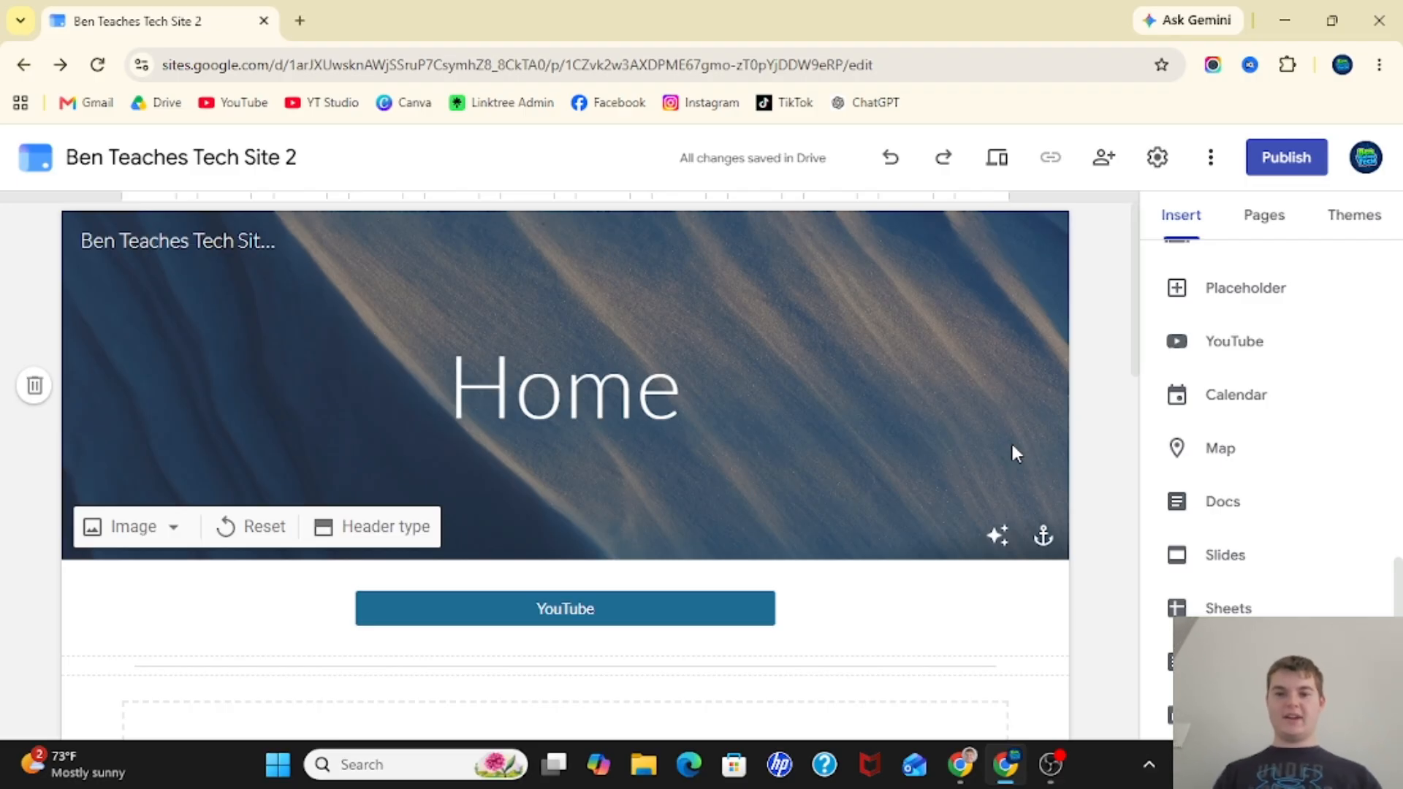
pyautogui.scroll(10, 1383, 395)
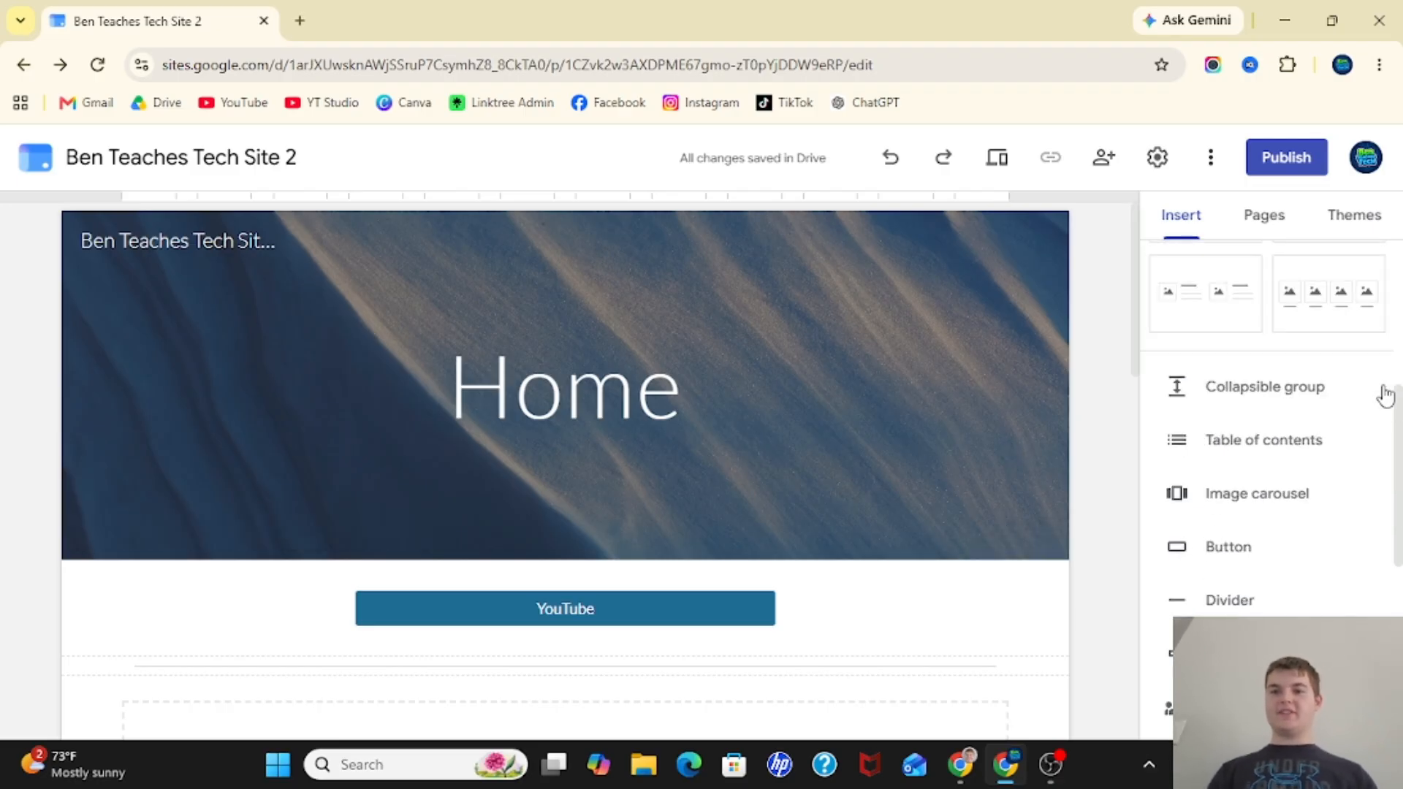
pyautogui.click(1268, 226)
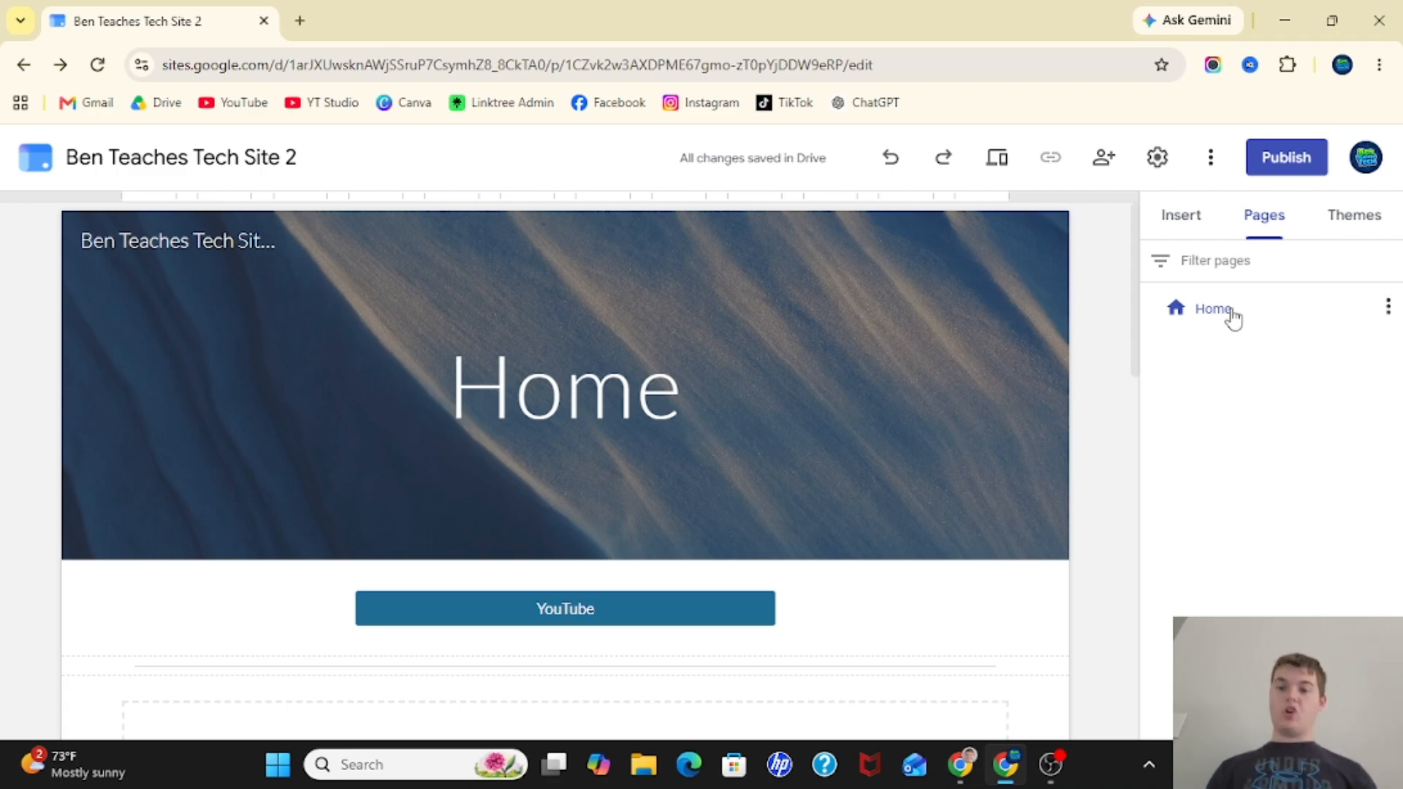
pyautogui.click(1387, 307)
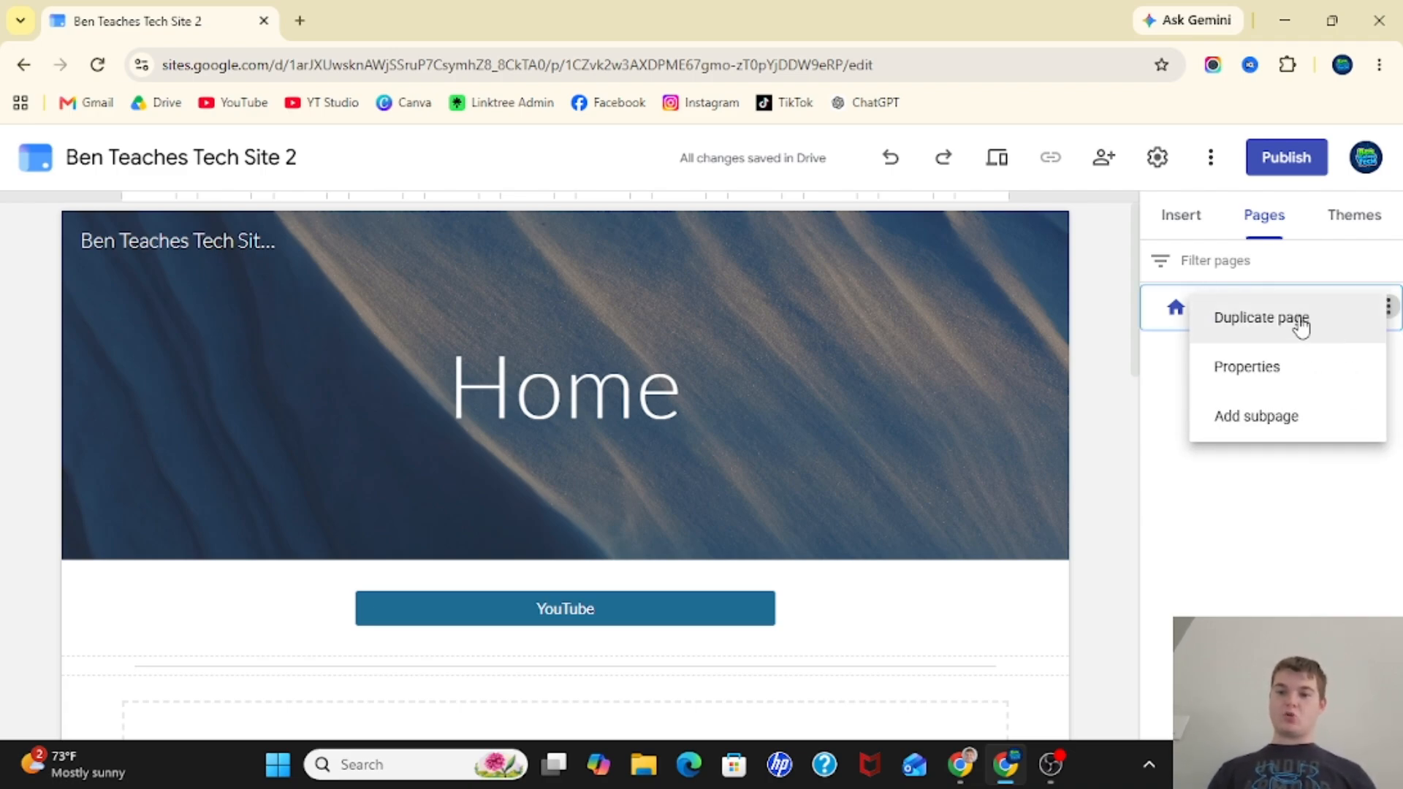
pyautogui.click(1251, 319)
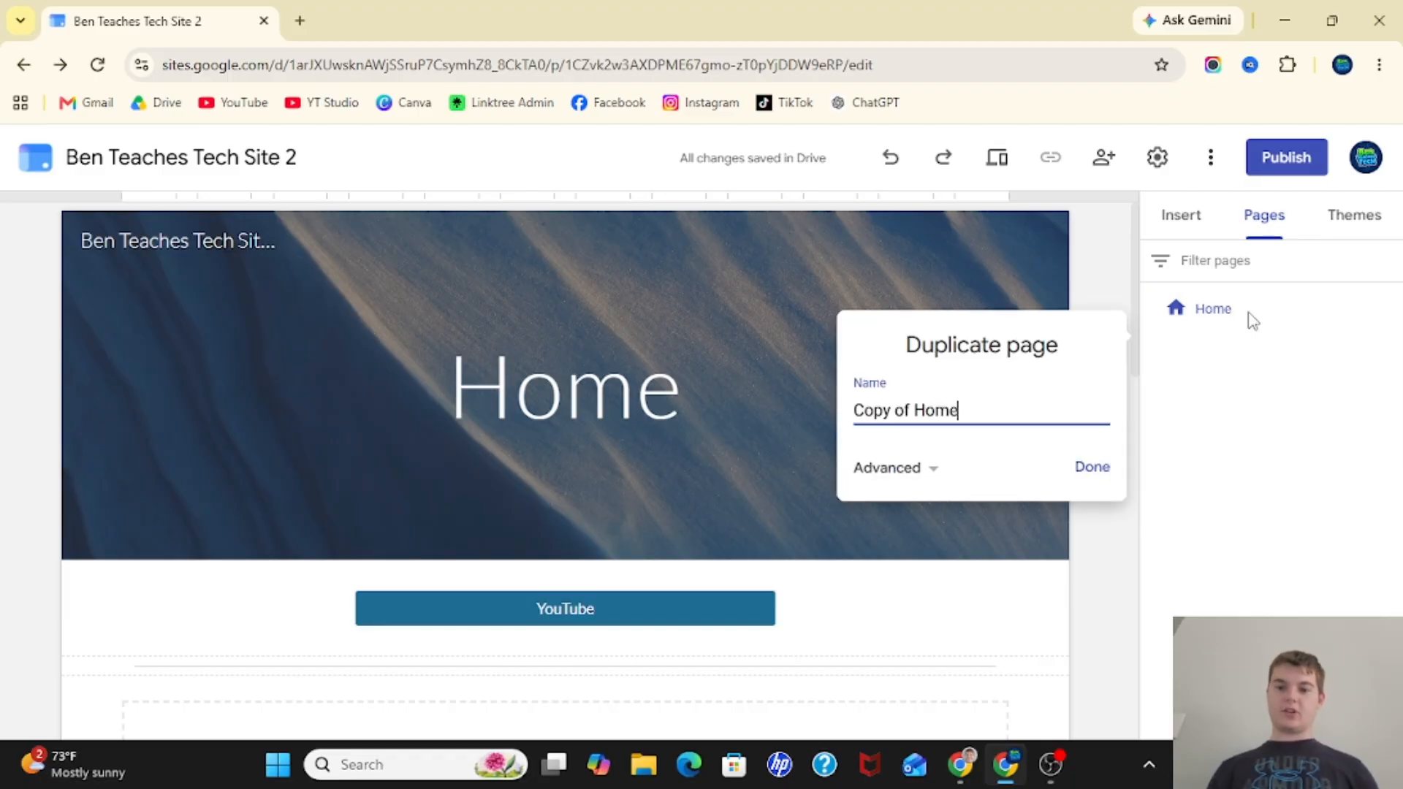
pyautogui.click(1094, 468)
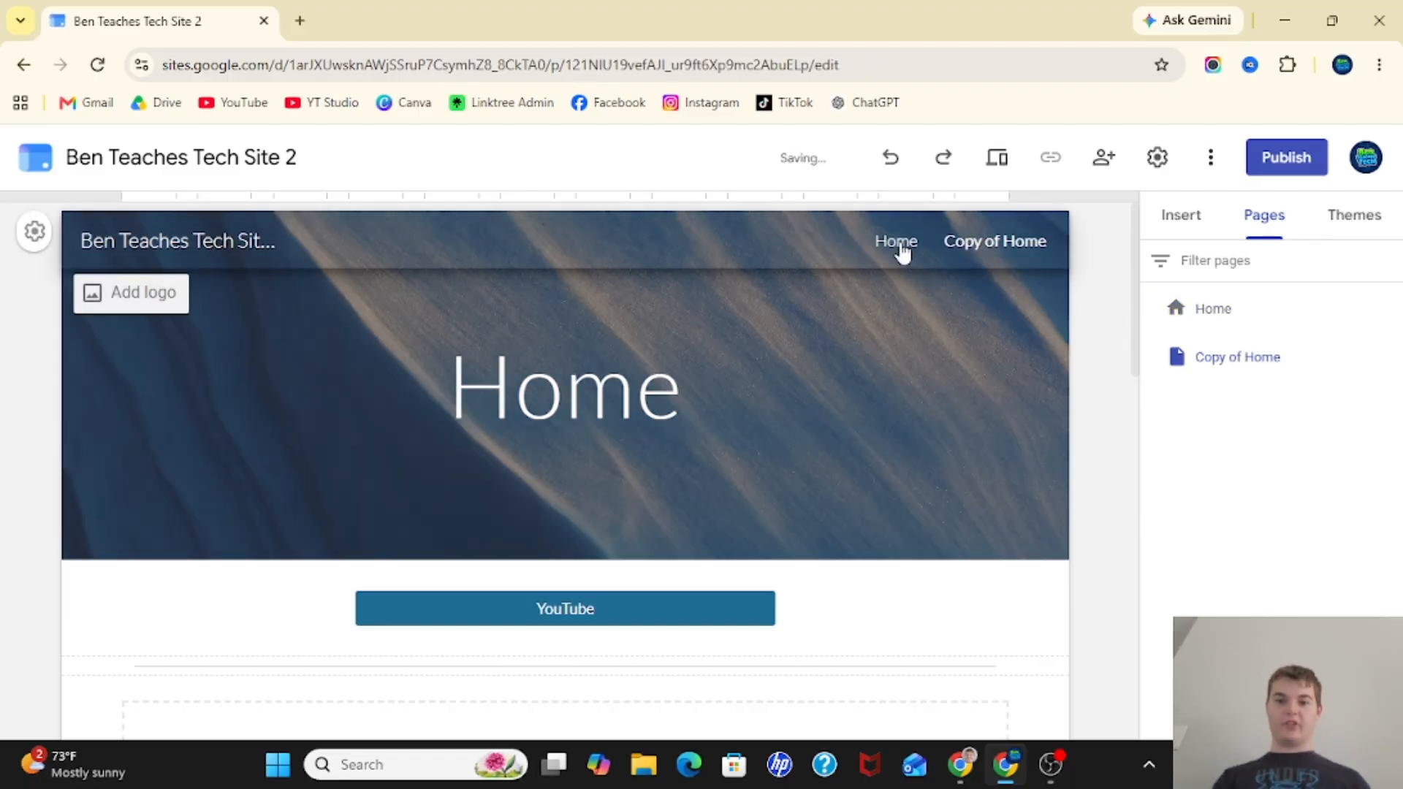
pyautogui.click(987, 244)
# View the page options of Copy of Home, and open the properties of the Home page
pyautogui.click(1387, 356)
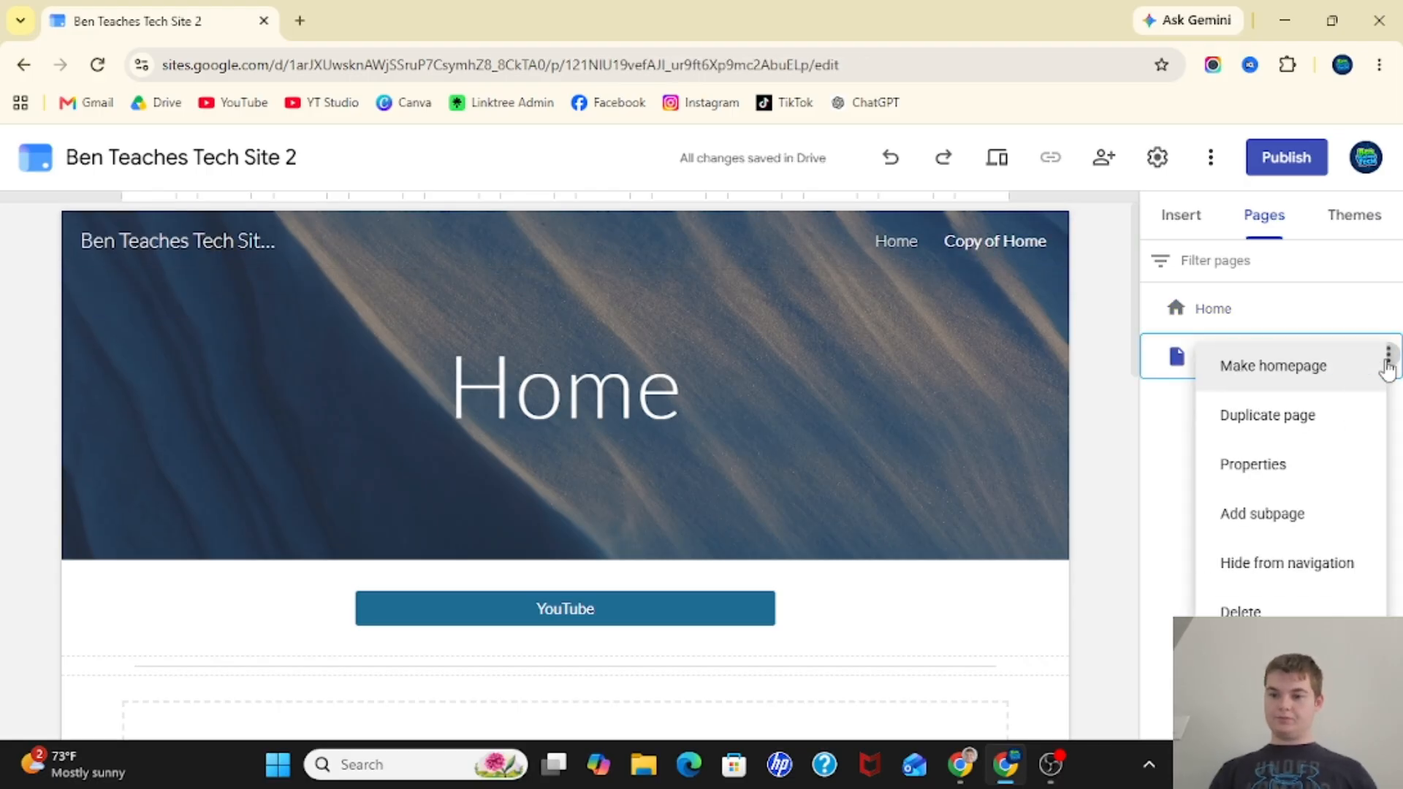
pyautogui.click(1356, 309)
pyautogui.click(1388, 307)
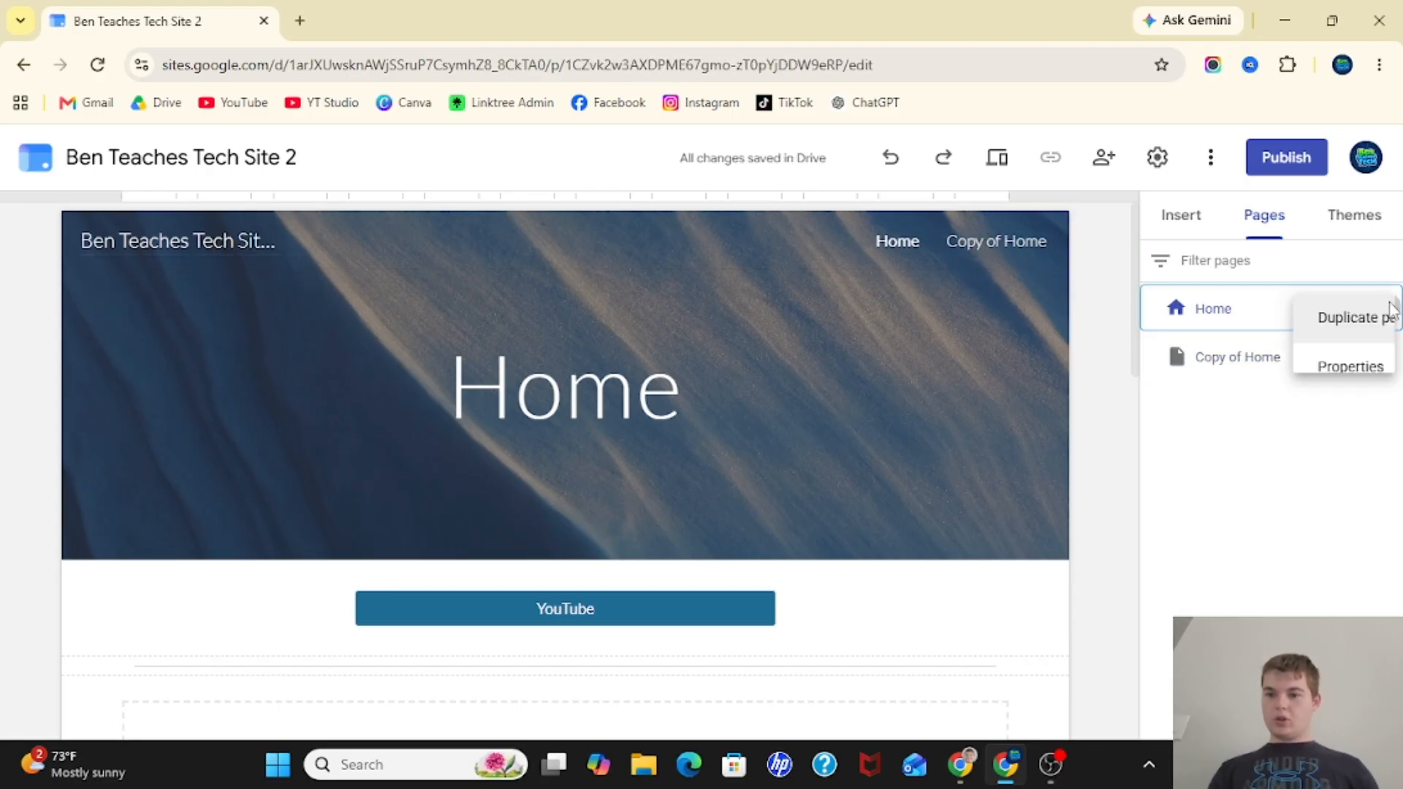
pyautogui.click(1268, 372)
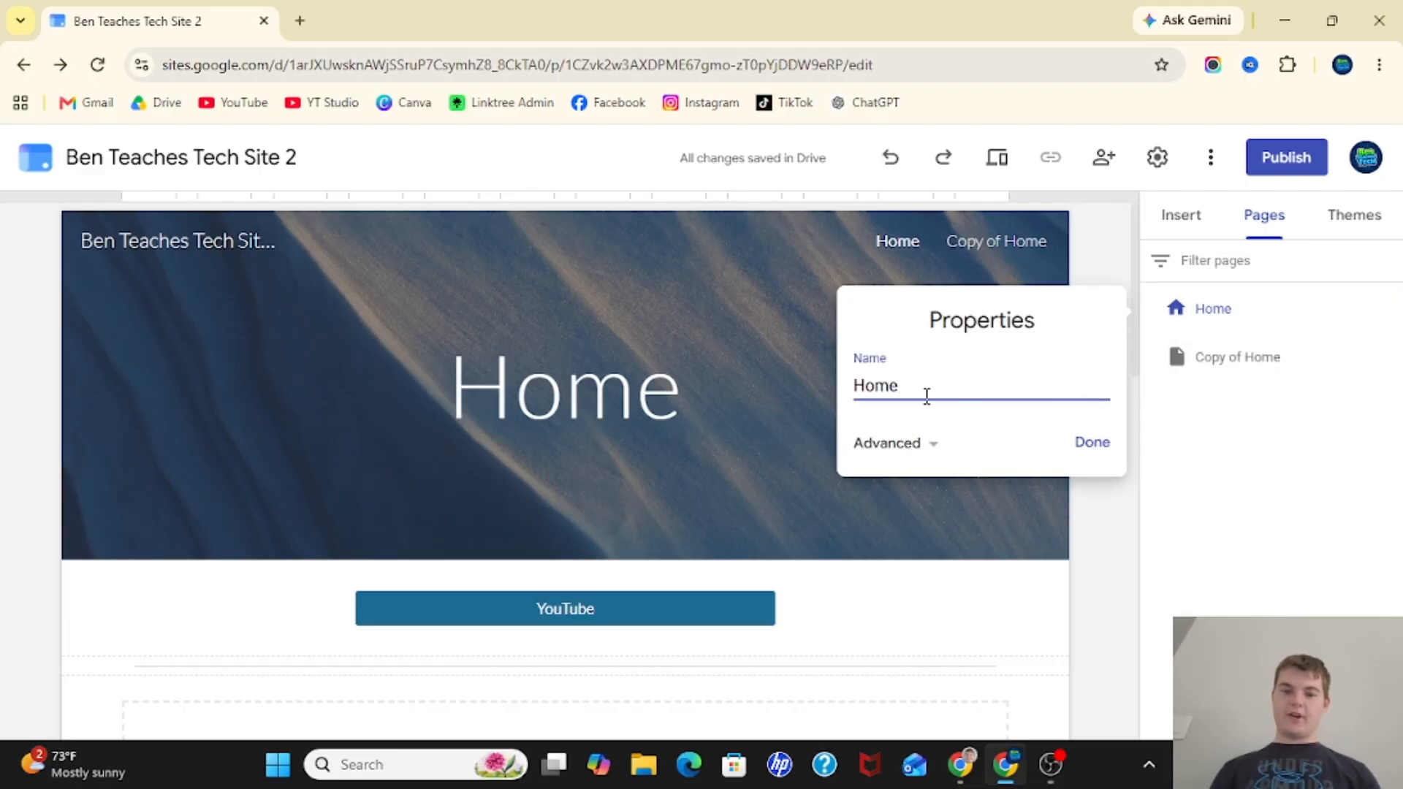
# Check the custom path option in the Home page's advanced properties and close them without changes
pyautogui.click(871, 447)
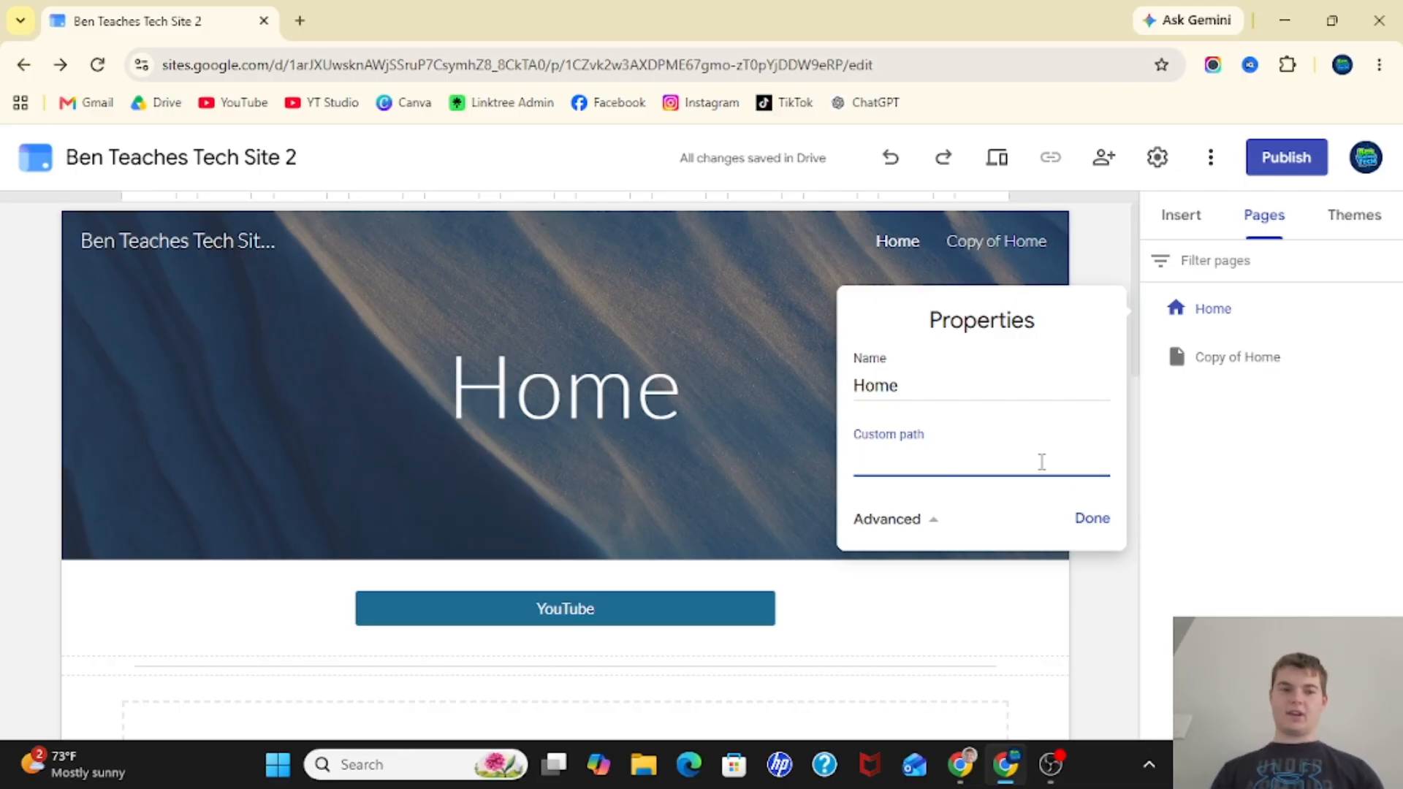
pyautogui.click(924, 521)
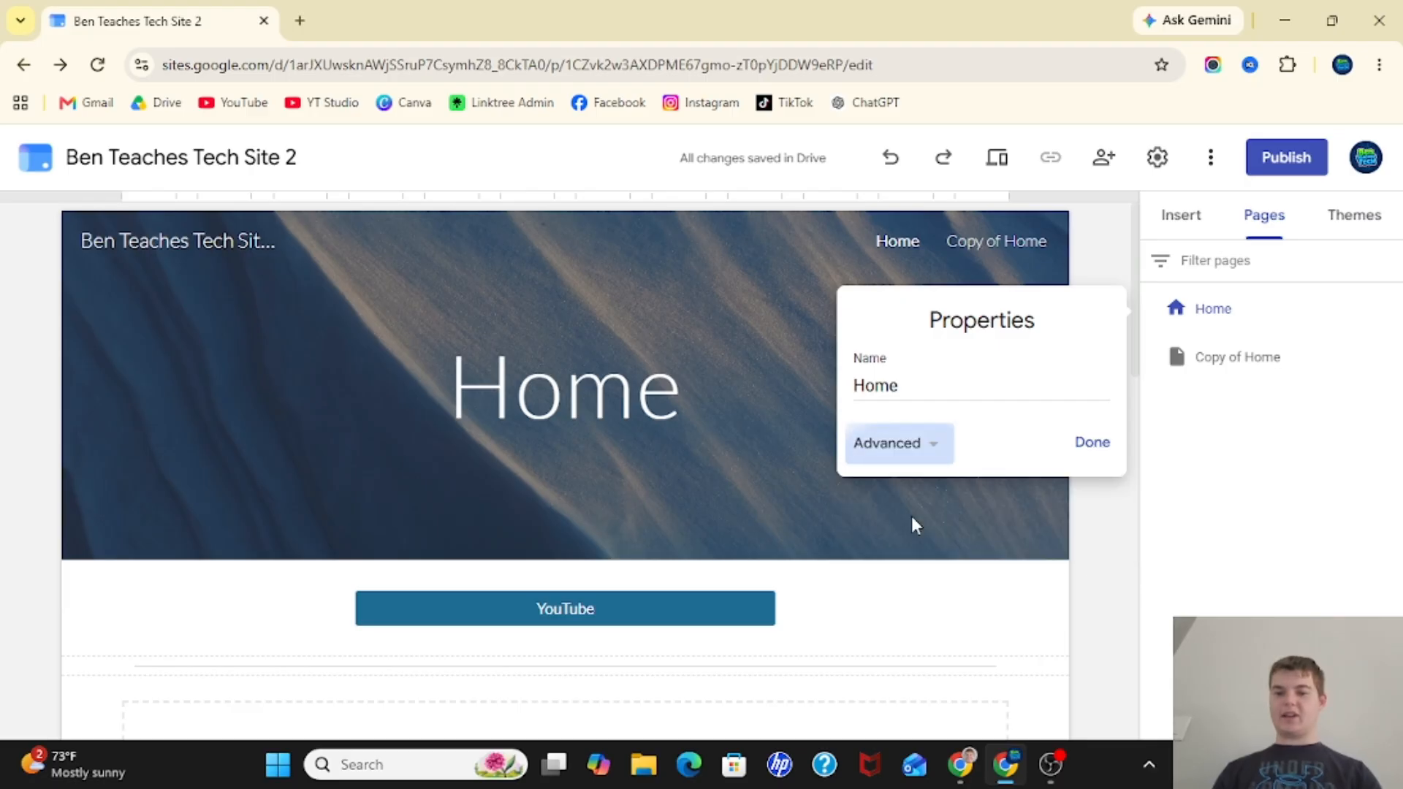
pyautogui.click(1098, 447)
# Delete the Copy of Home page from the site
pyautogui.click(1386, 310)
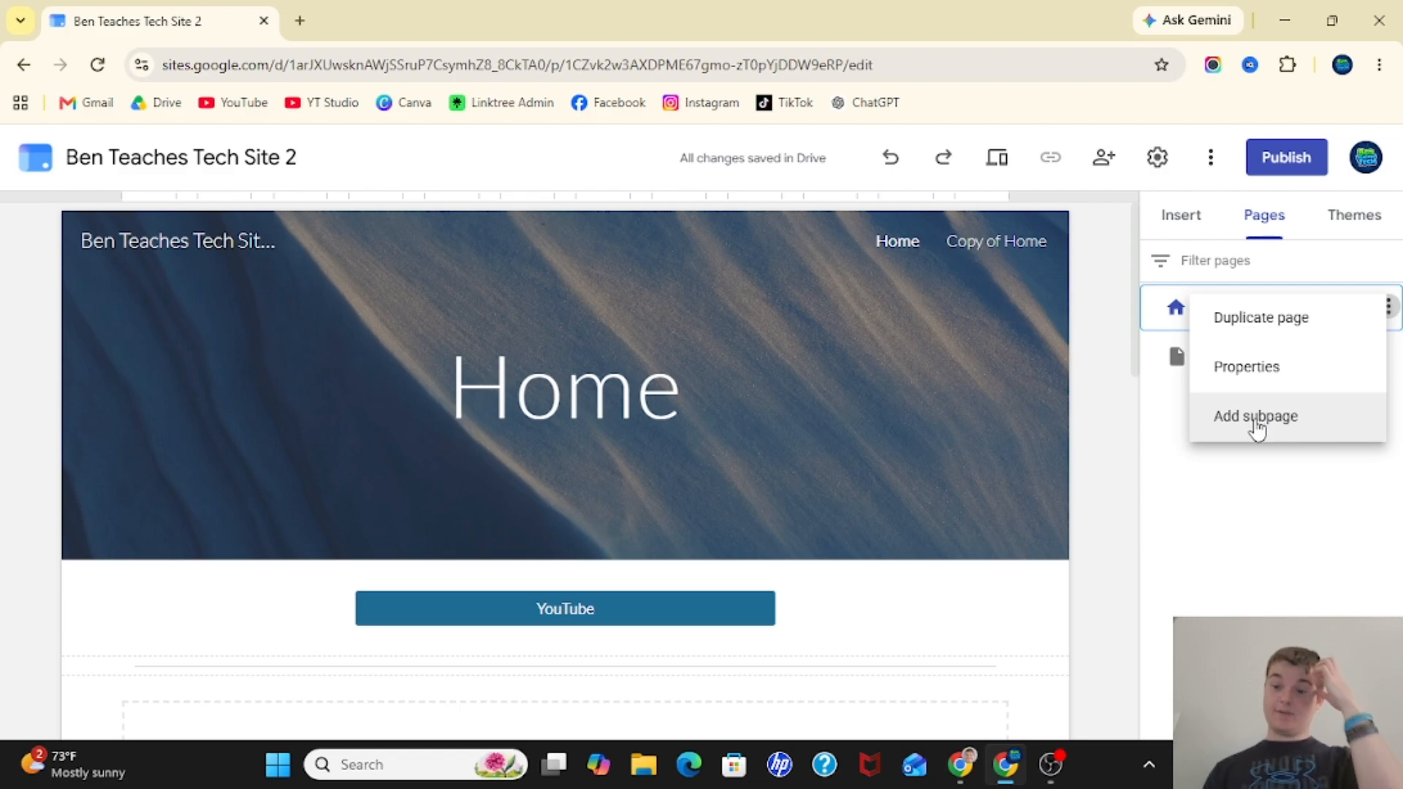
pyautogui.click(1230, 538)
pyautogui.click(1387, 357)
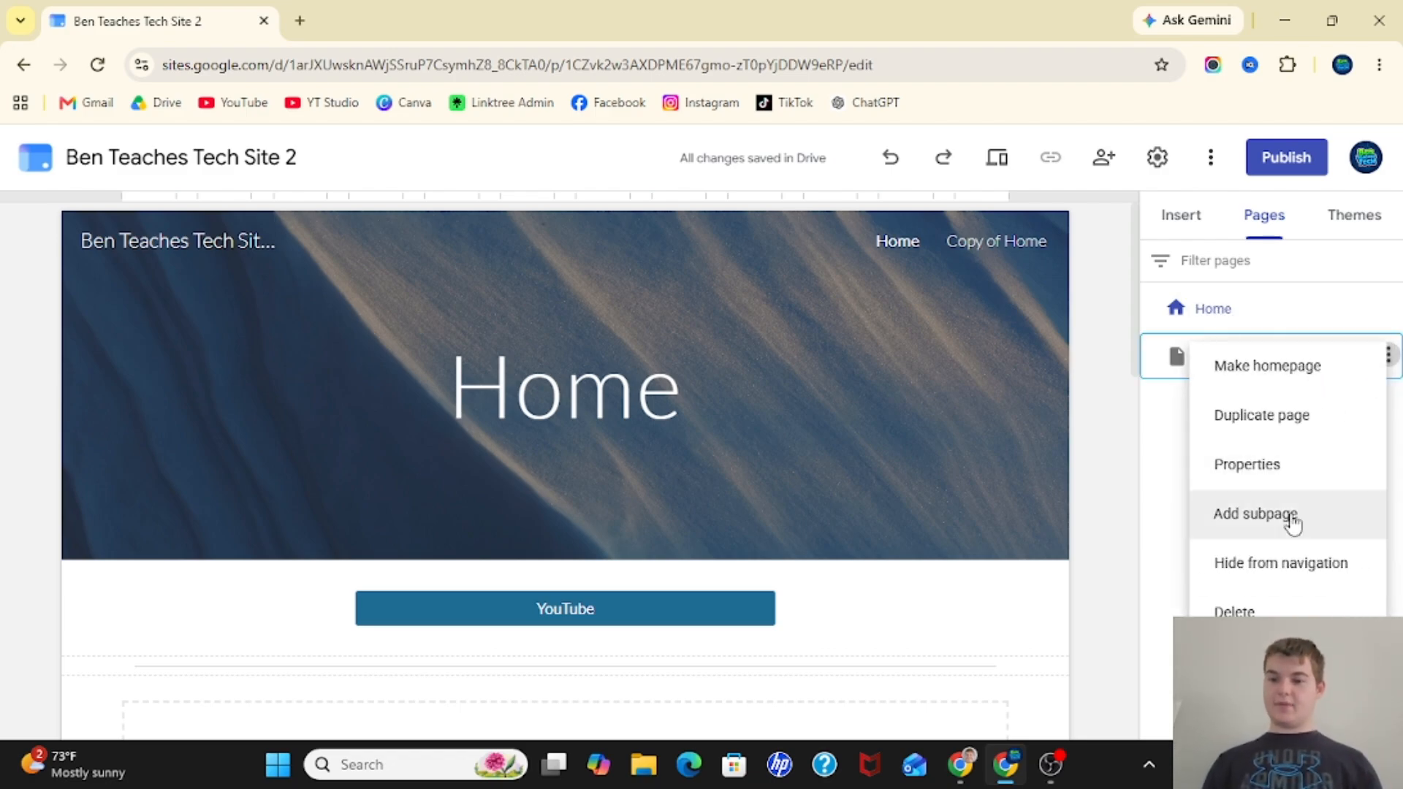
pyautogui.click(1249, 612)
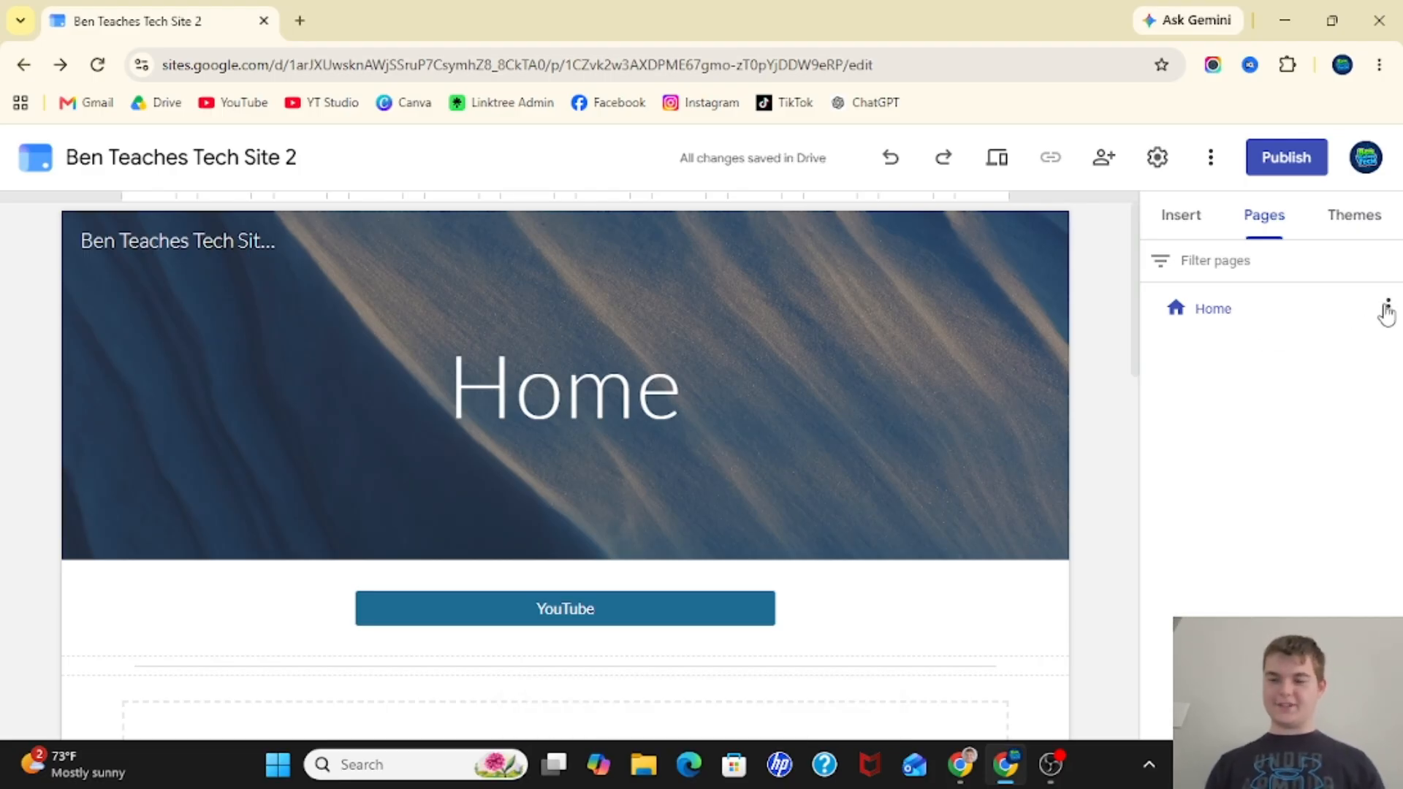
# Add a subpage named "Home Information" under the Home page
pyautogui.click(1386, 310)
pyautogui.click(1255, 416)
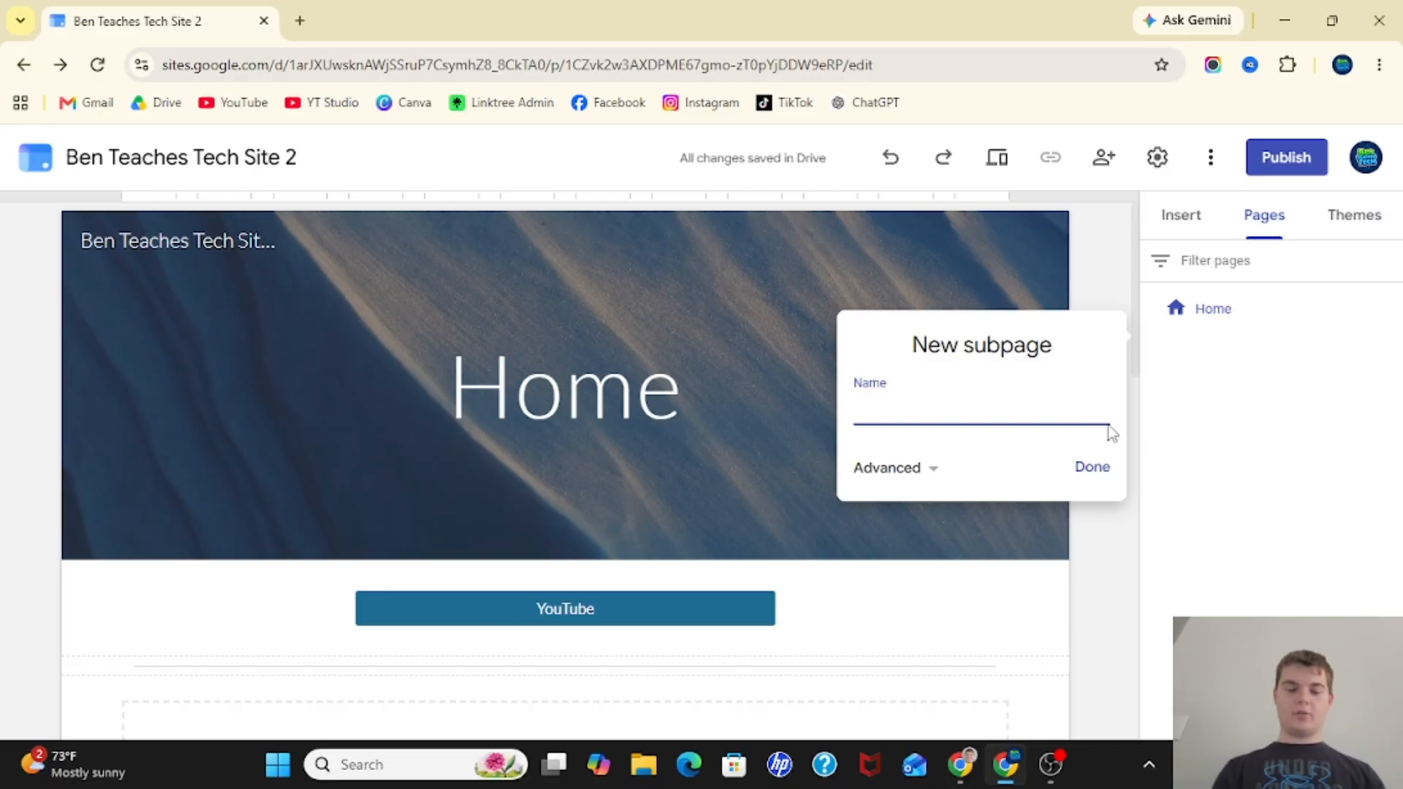
pyautogui.write('Home In')
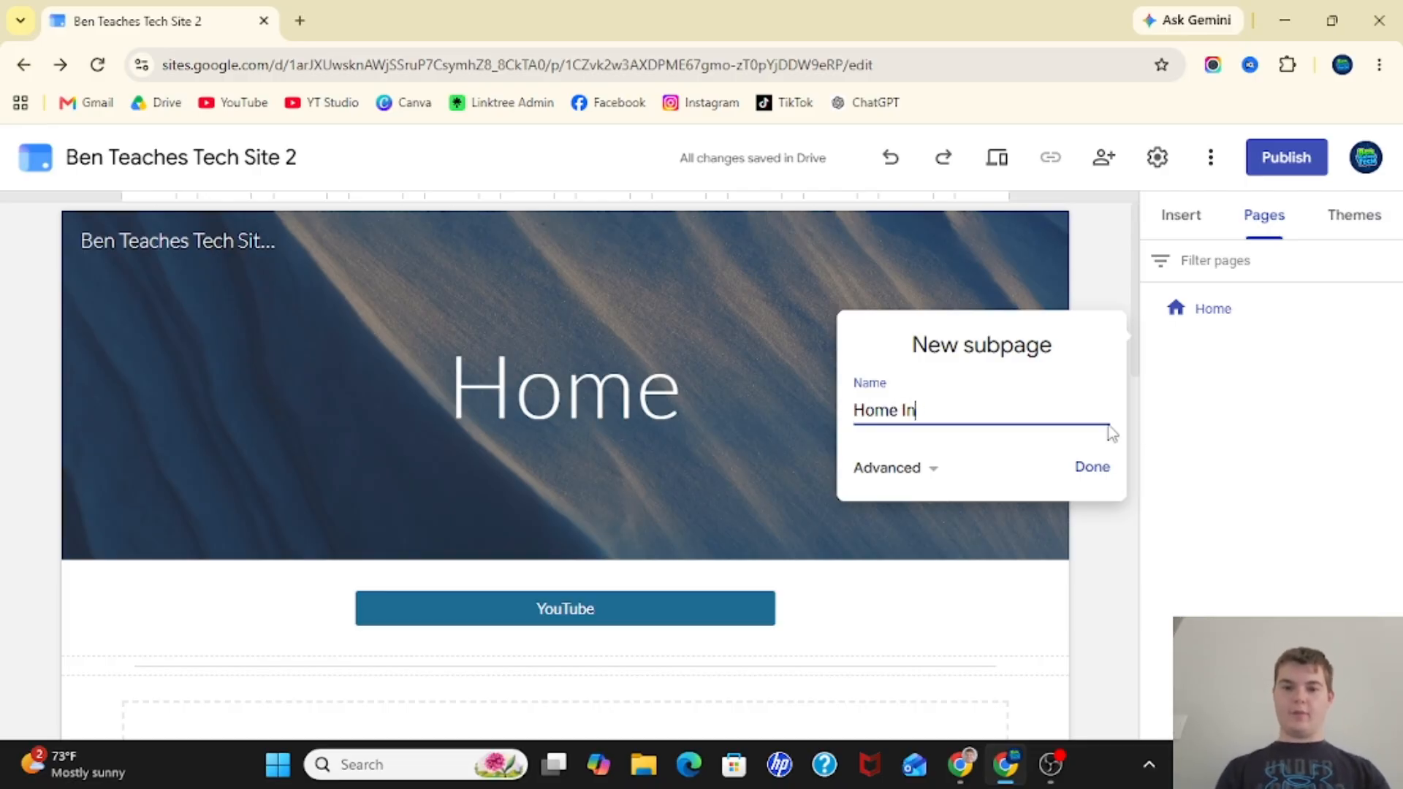
pyautogui.write('formation')
pyautogui.press('Return')
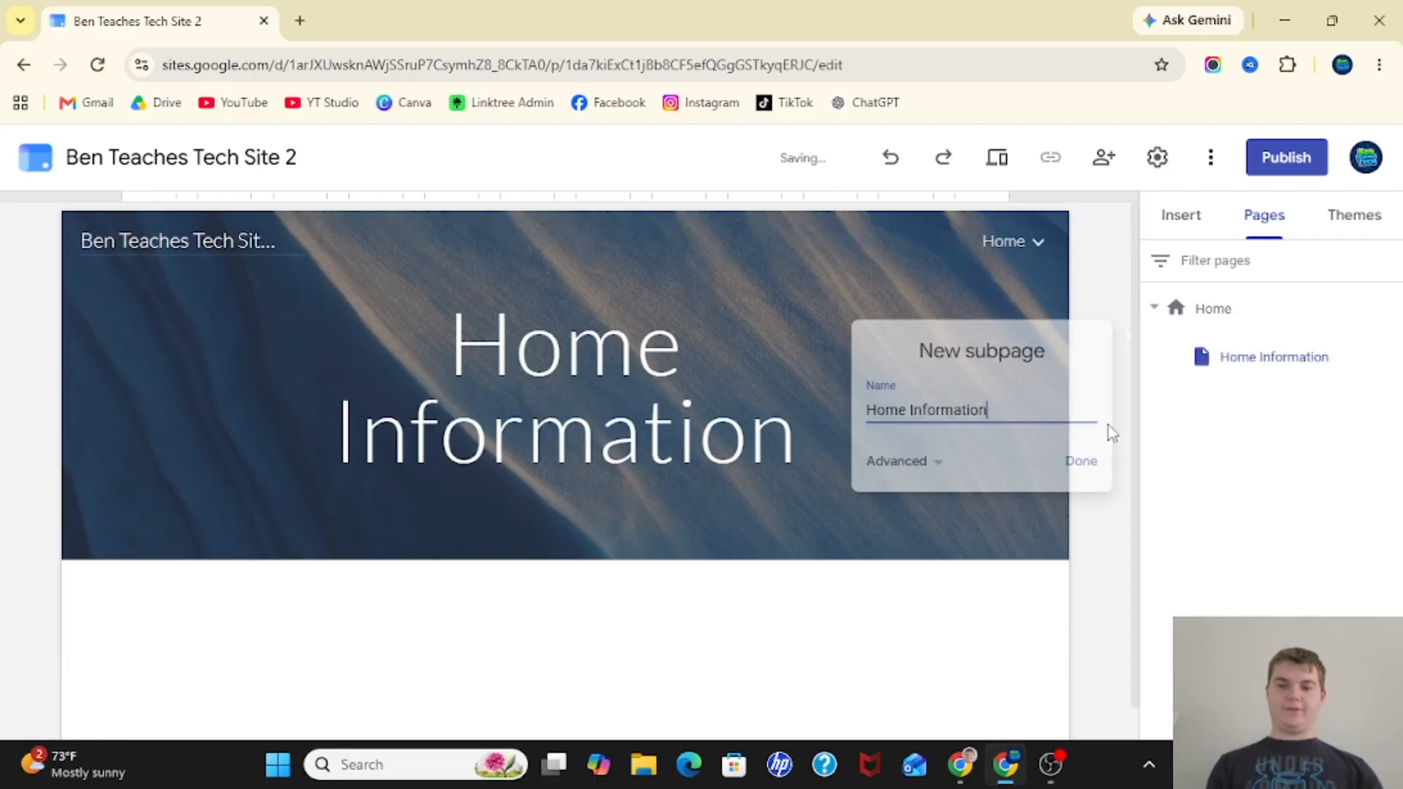
# Check how the Home Information subpage is listed under Home in the site's header navigation
pyautogui.rightClick(1199, 422)
pyautogui.click(859, 392)
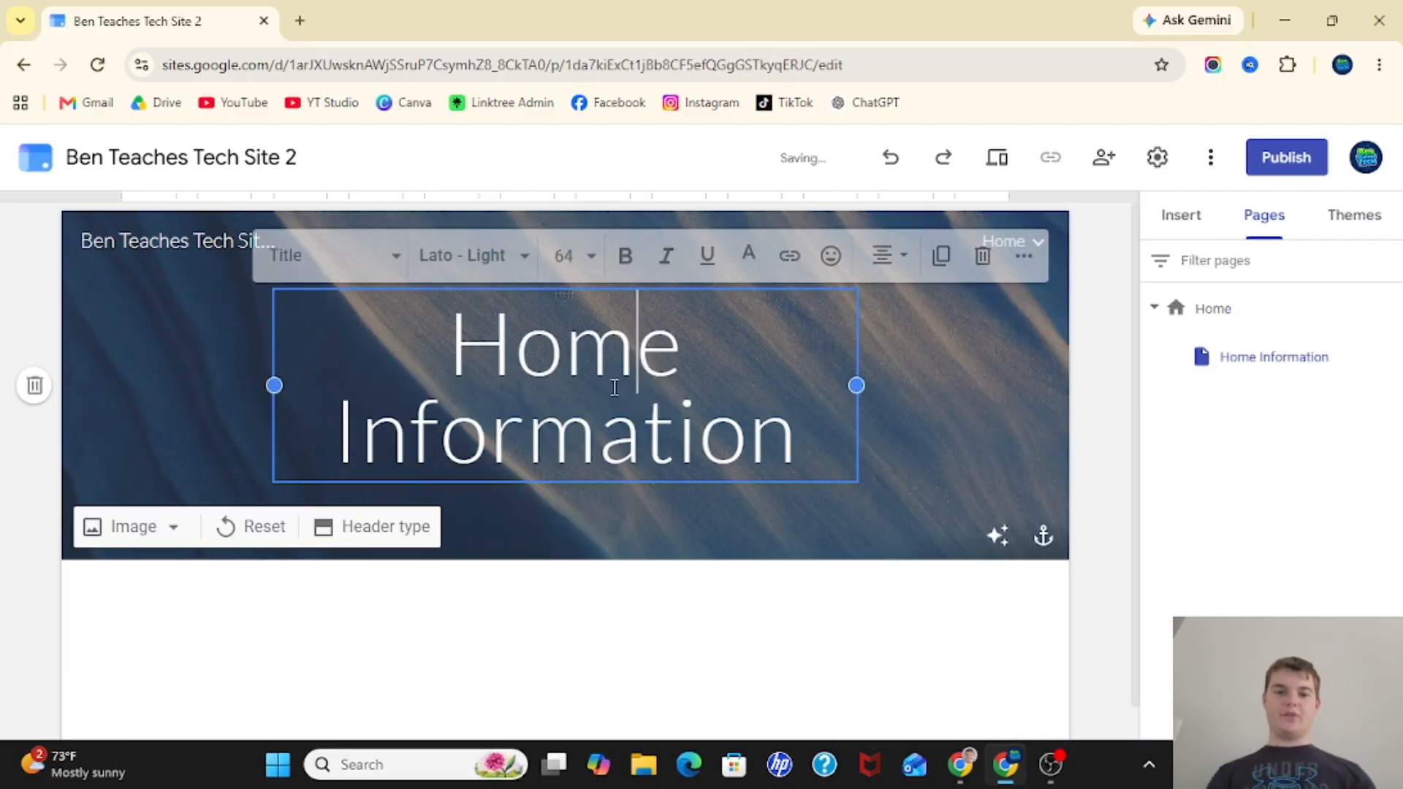
pyautogui.click(891, 370)
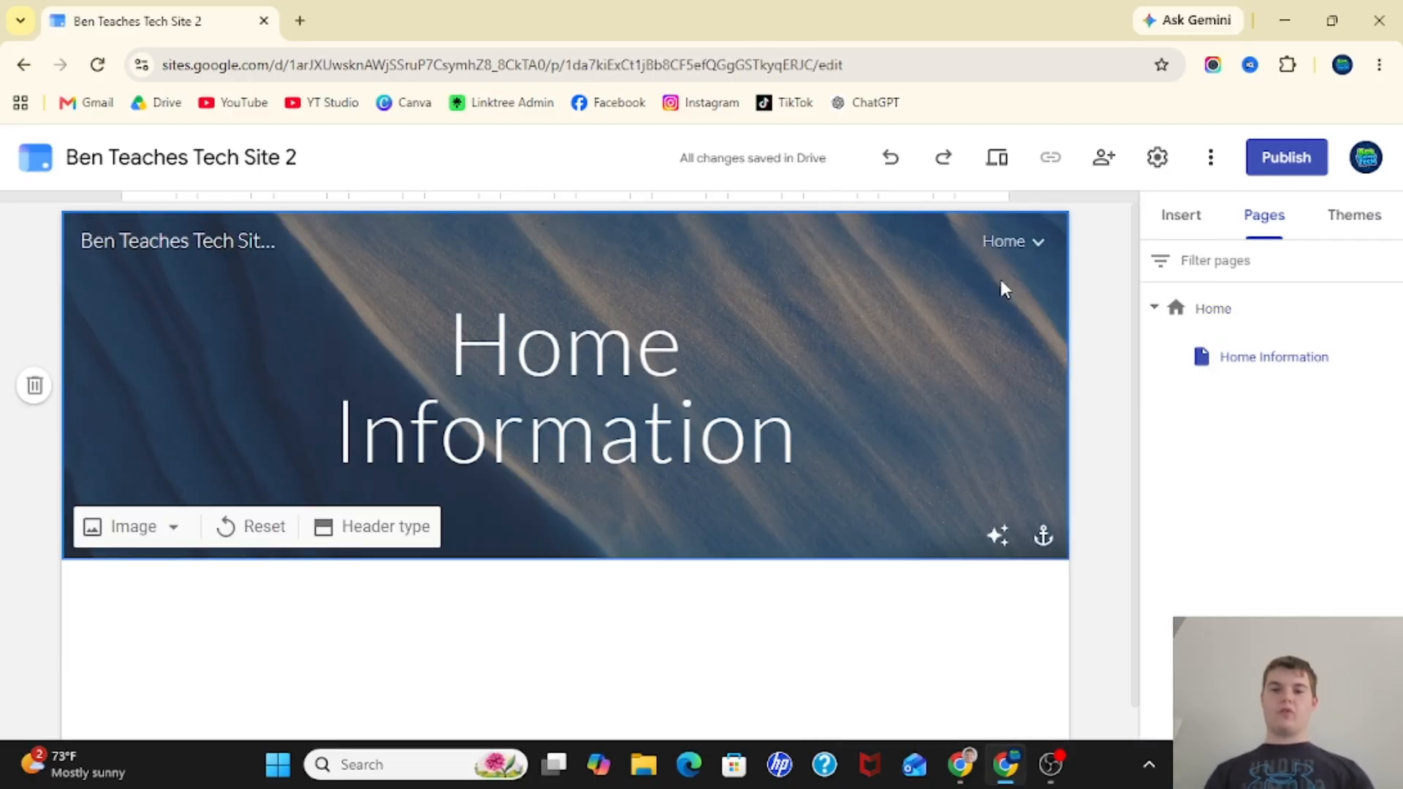
pyautogui.moveTo(1004, 265)
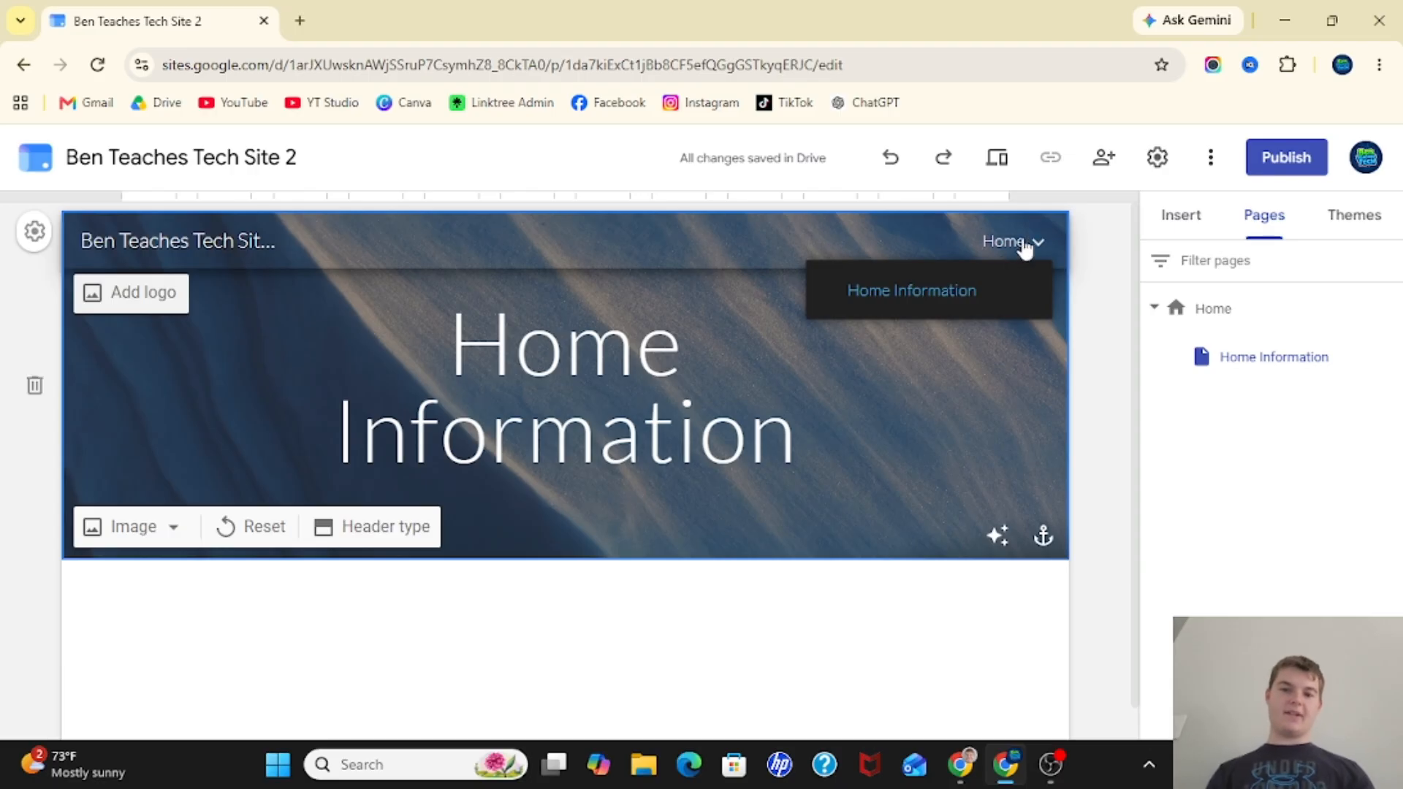
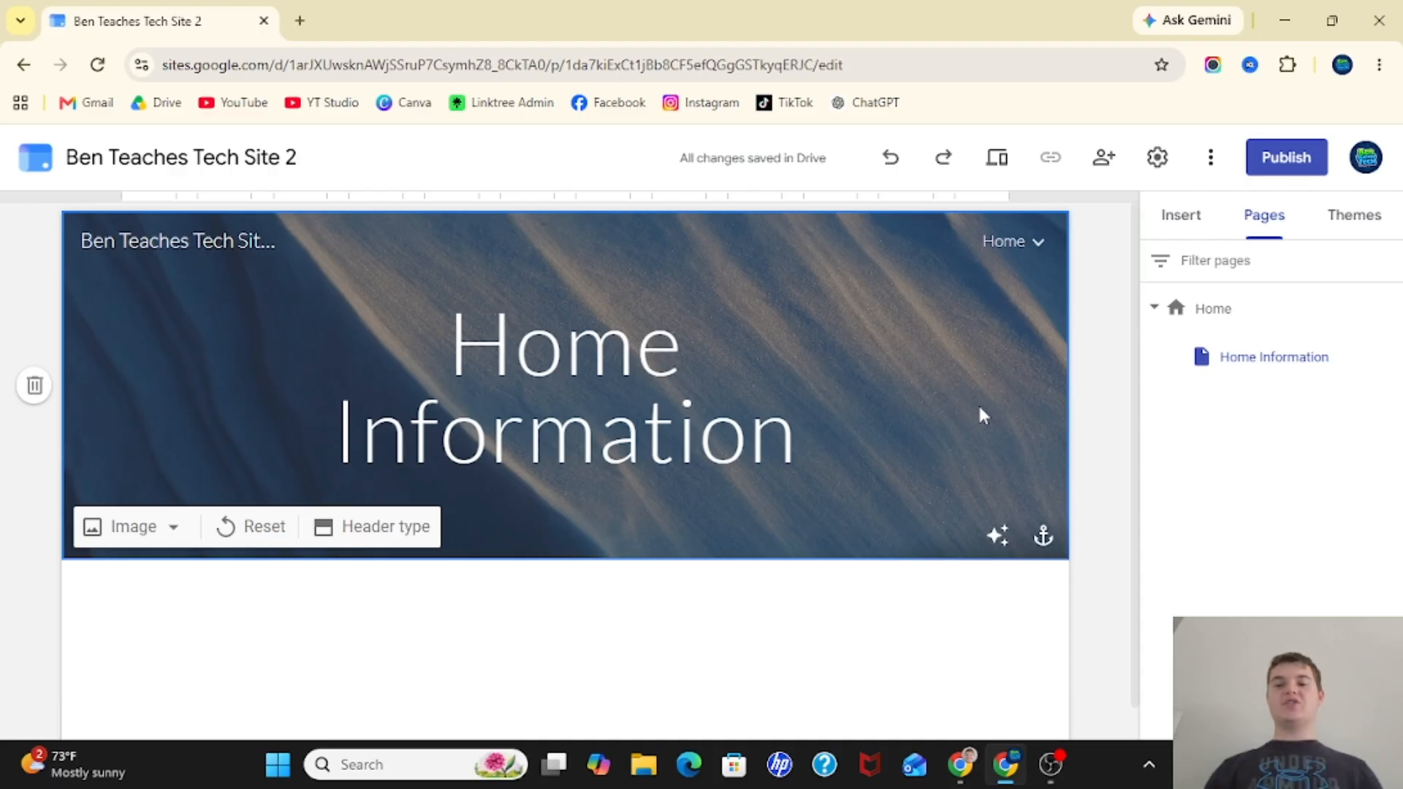
pyautogui.click(1388, 357)
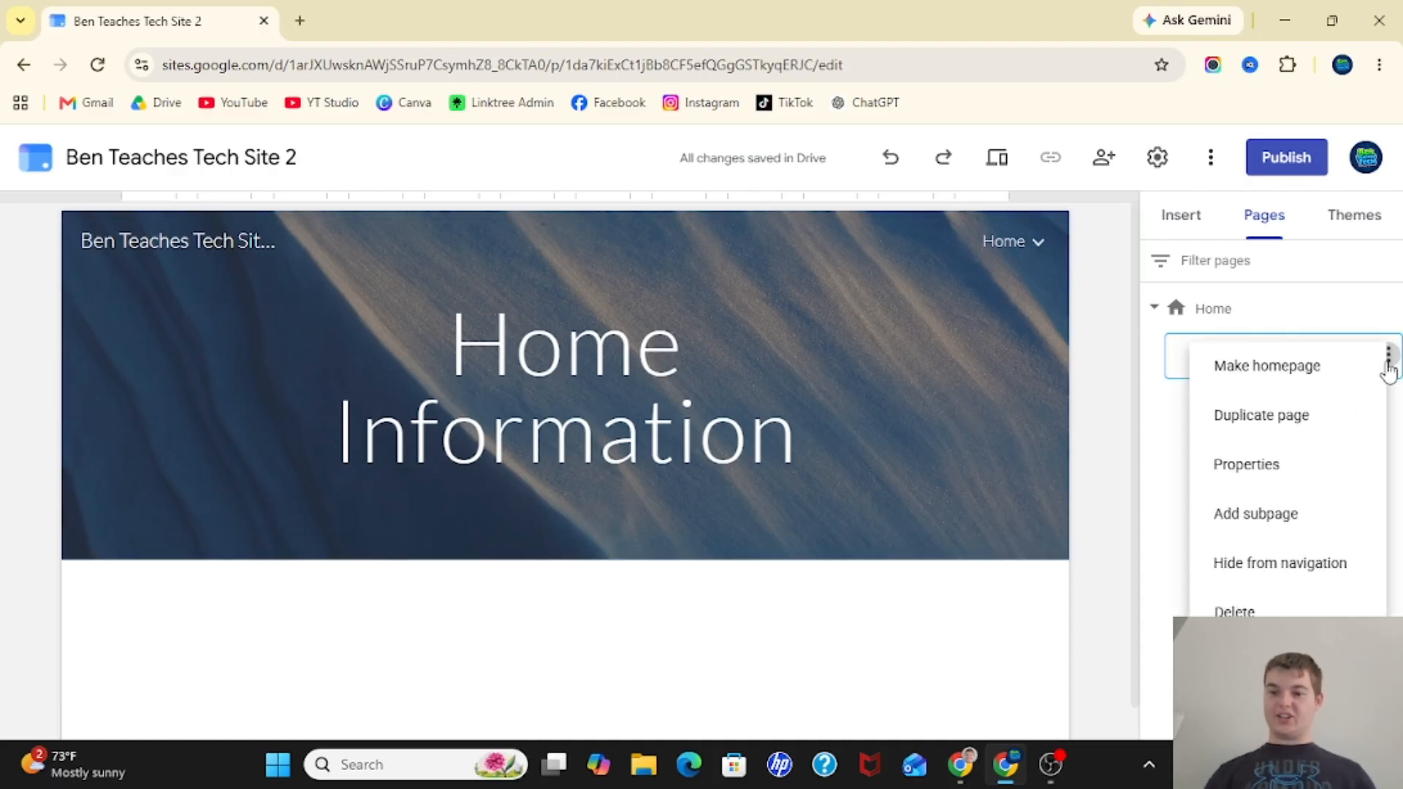
pyautogui.click(1273, 514)
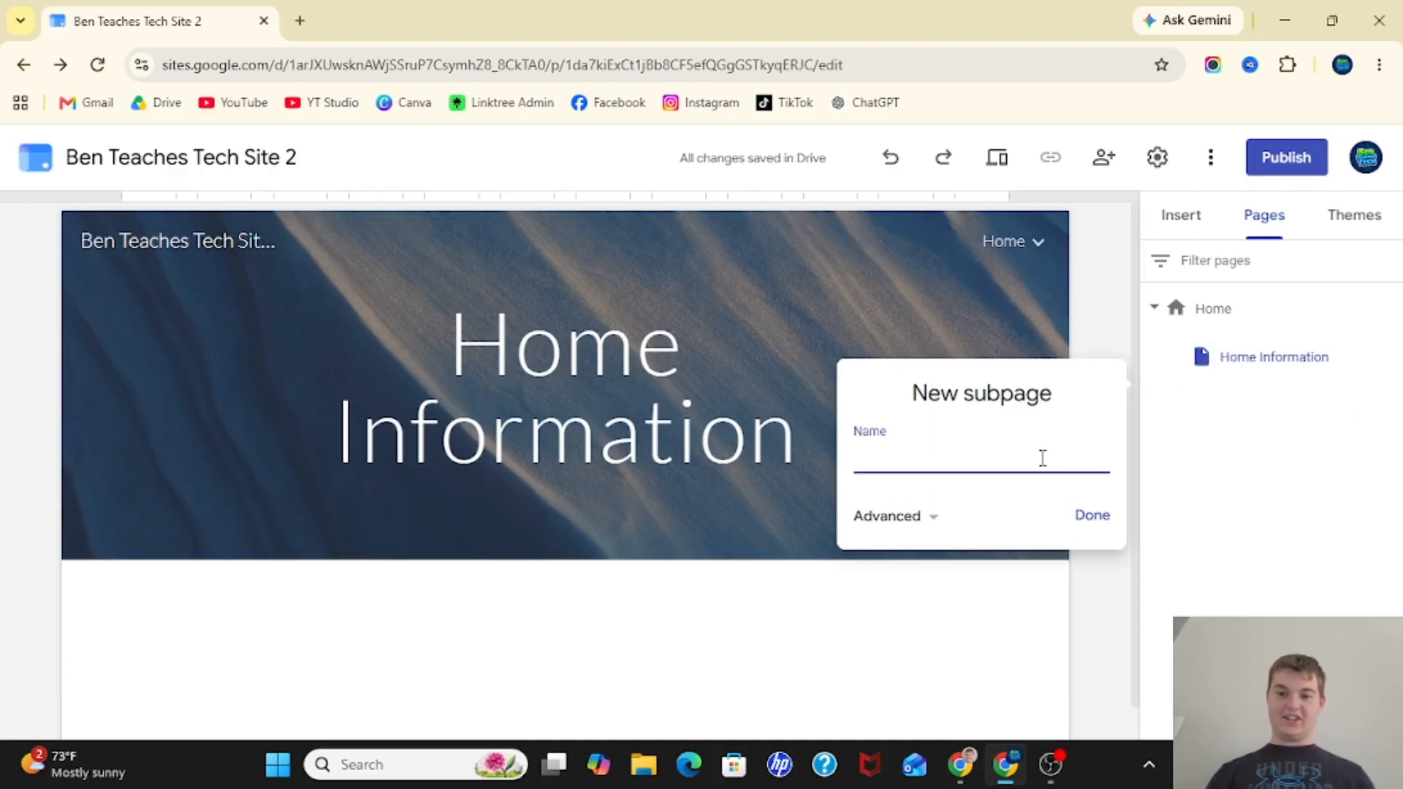
pyautogui.press('Escape')
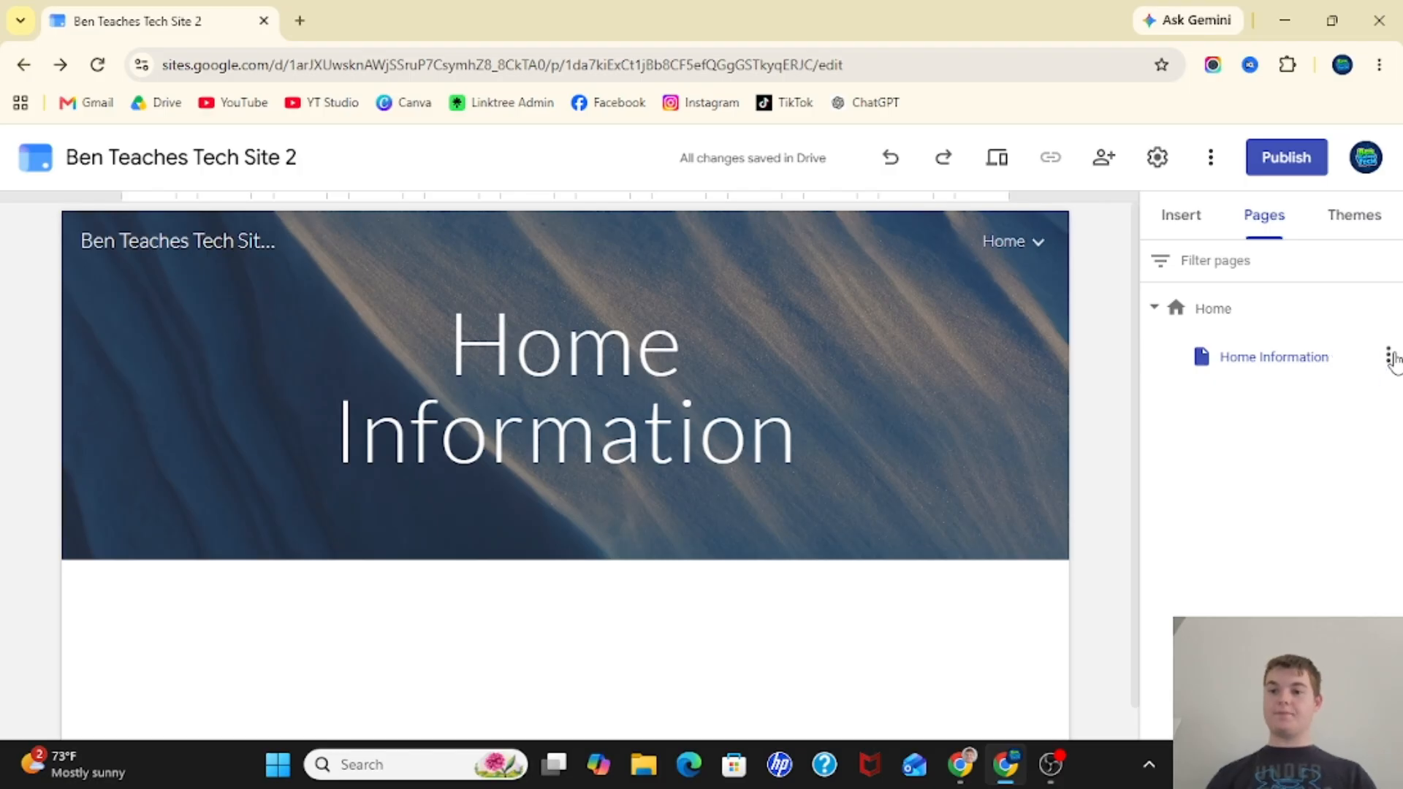
pyautogui.click(1390, 356)
pyautogui.click(1399, 421)
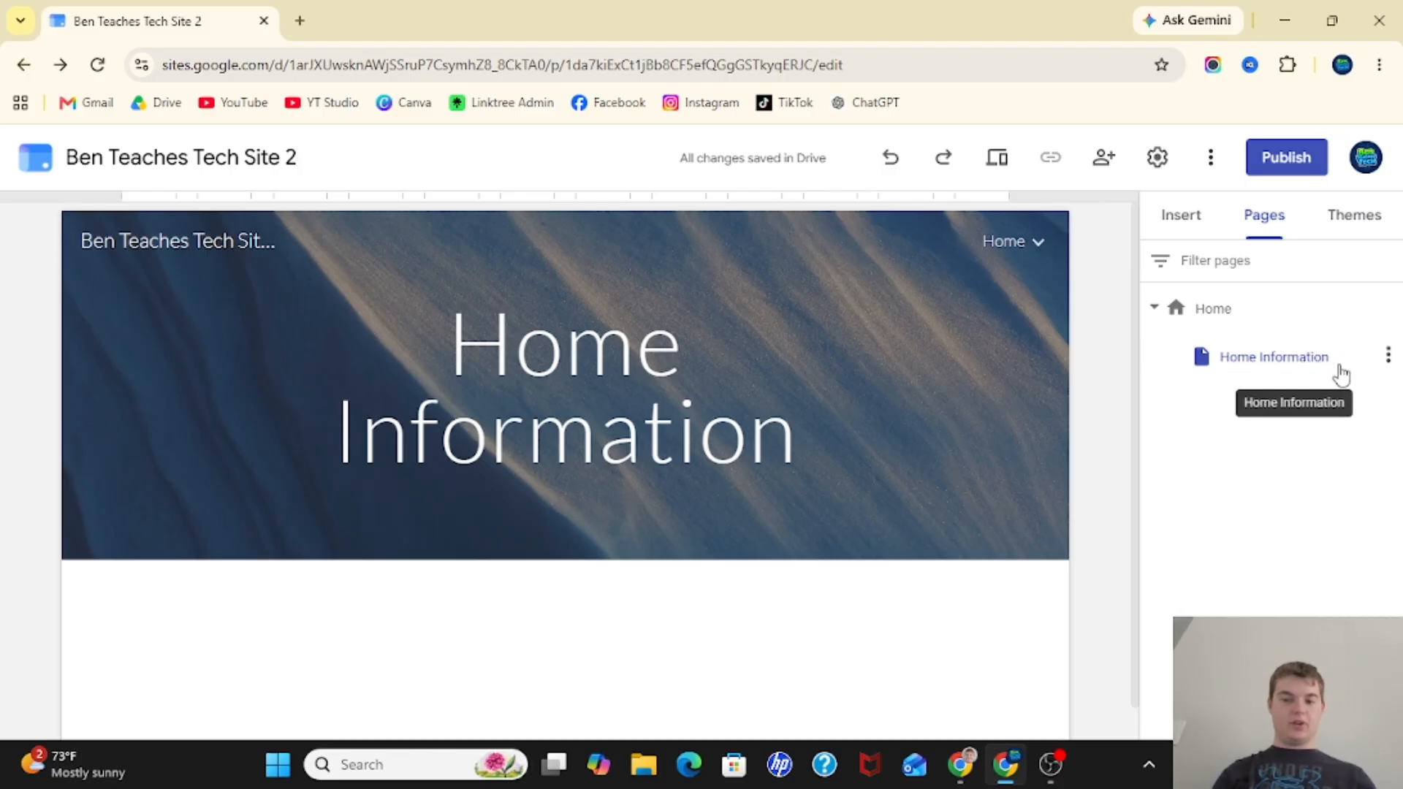
# View the Home Information subpage's properties, including the advanced custom path option, and close them without changes
pyautogui.click(1389, 358)
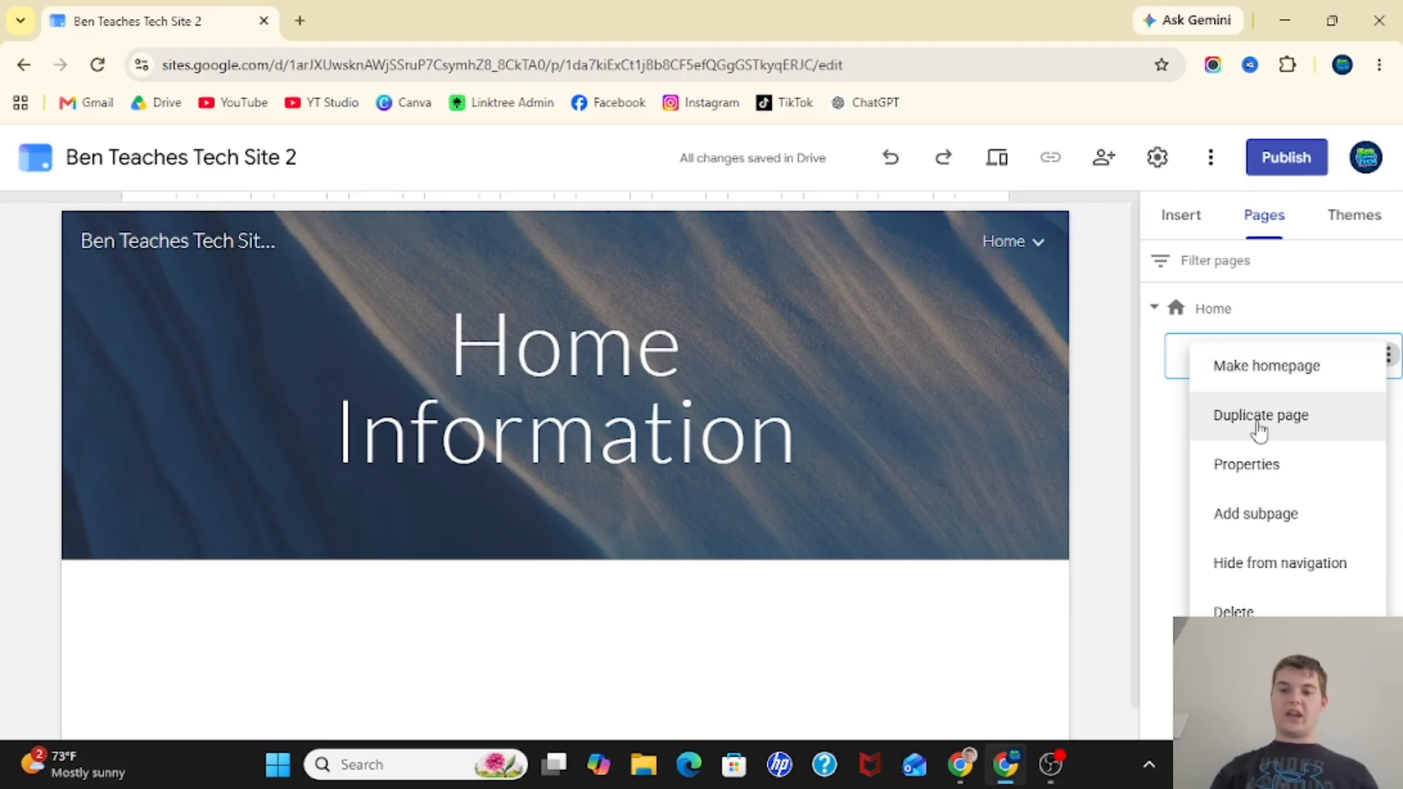
pyautogui.click(1242, 472)
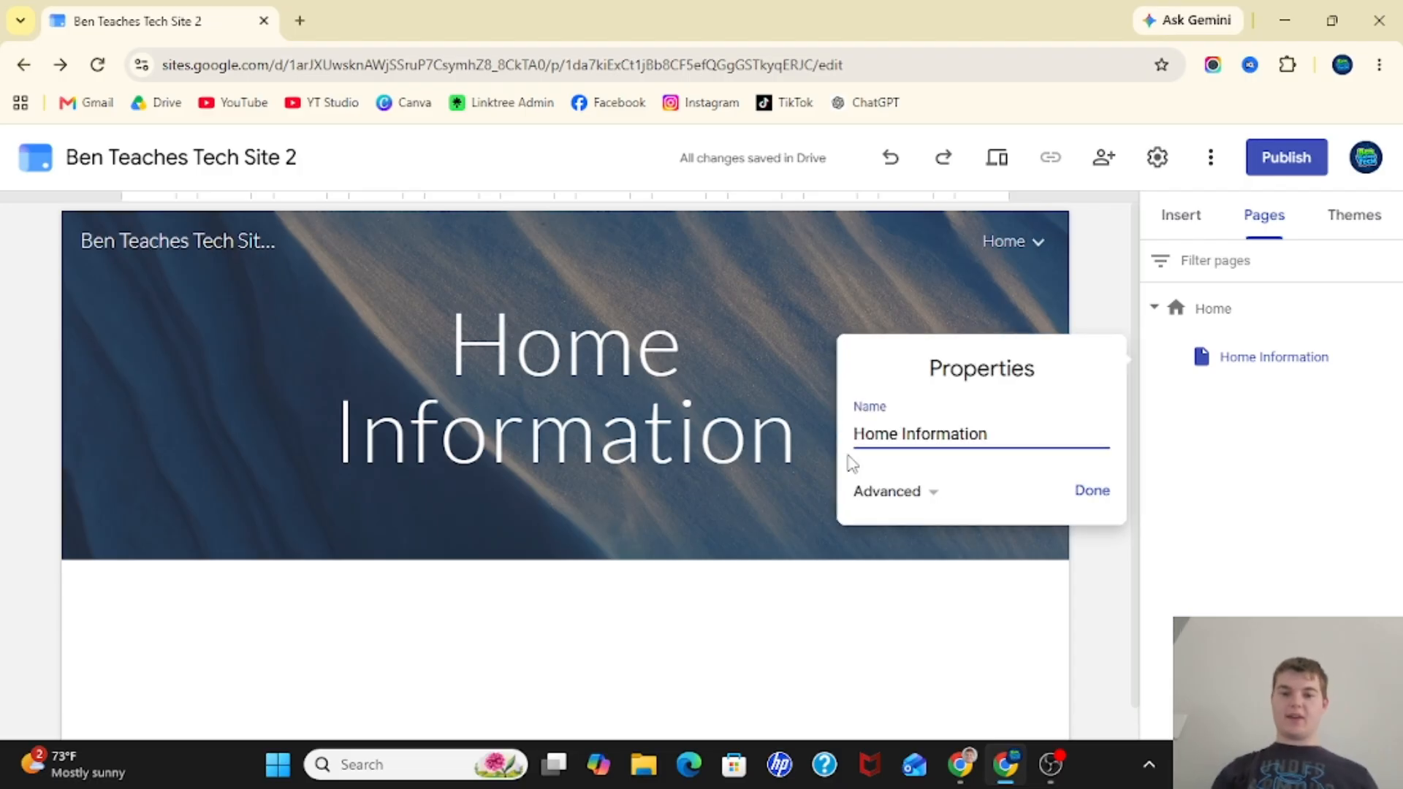
pyautogui.click(901, 499)
pyautogui.click(1091, 564)
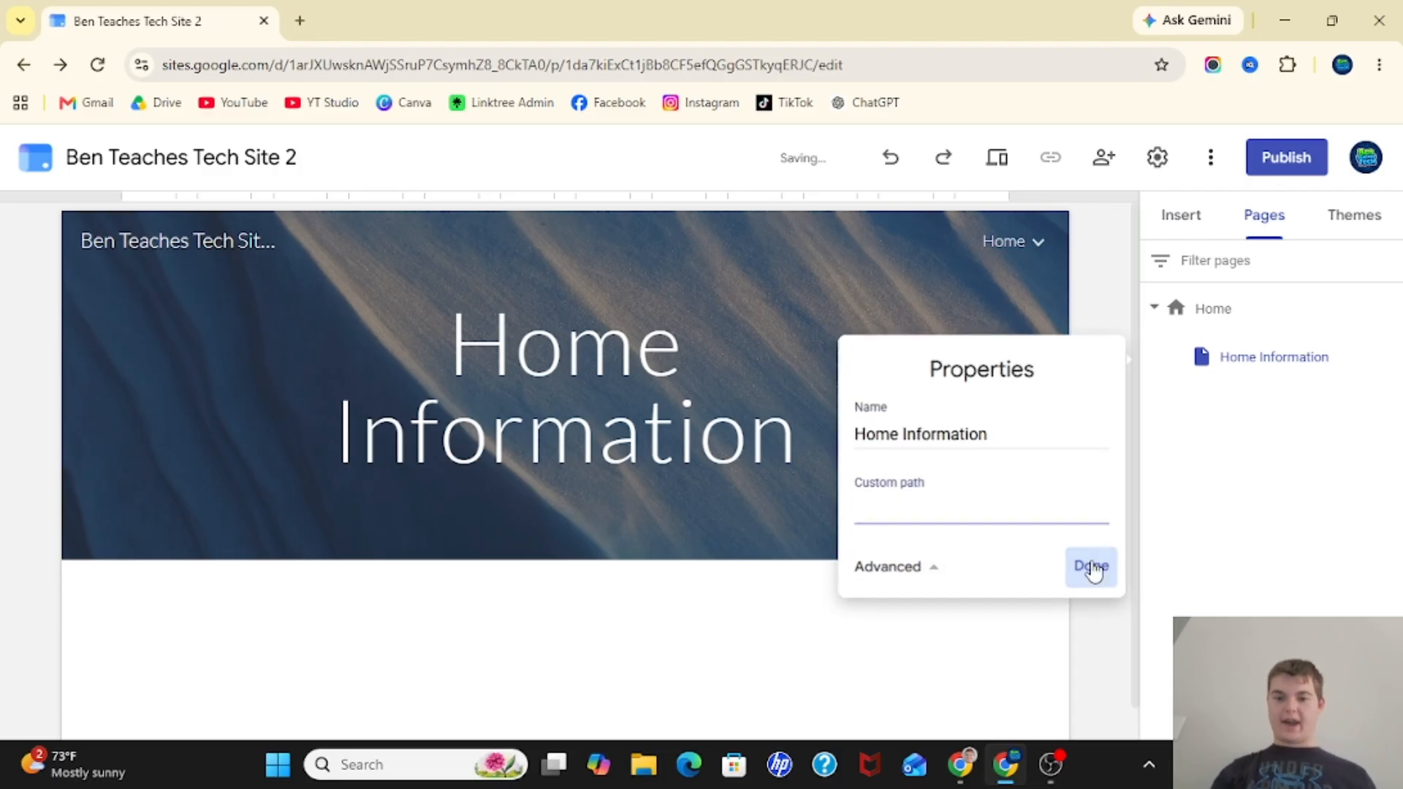
# Hide the Home Information subpage from the site navigation and show it in the navigation again
pyautogui.click(1387, 355)
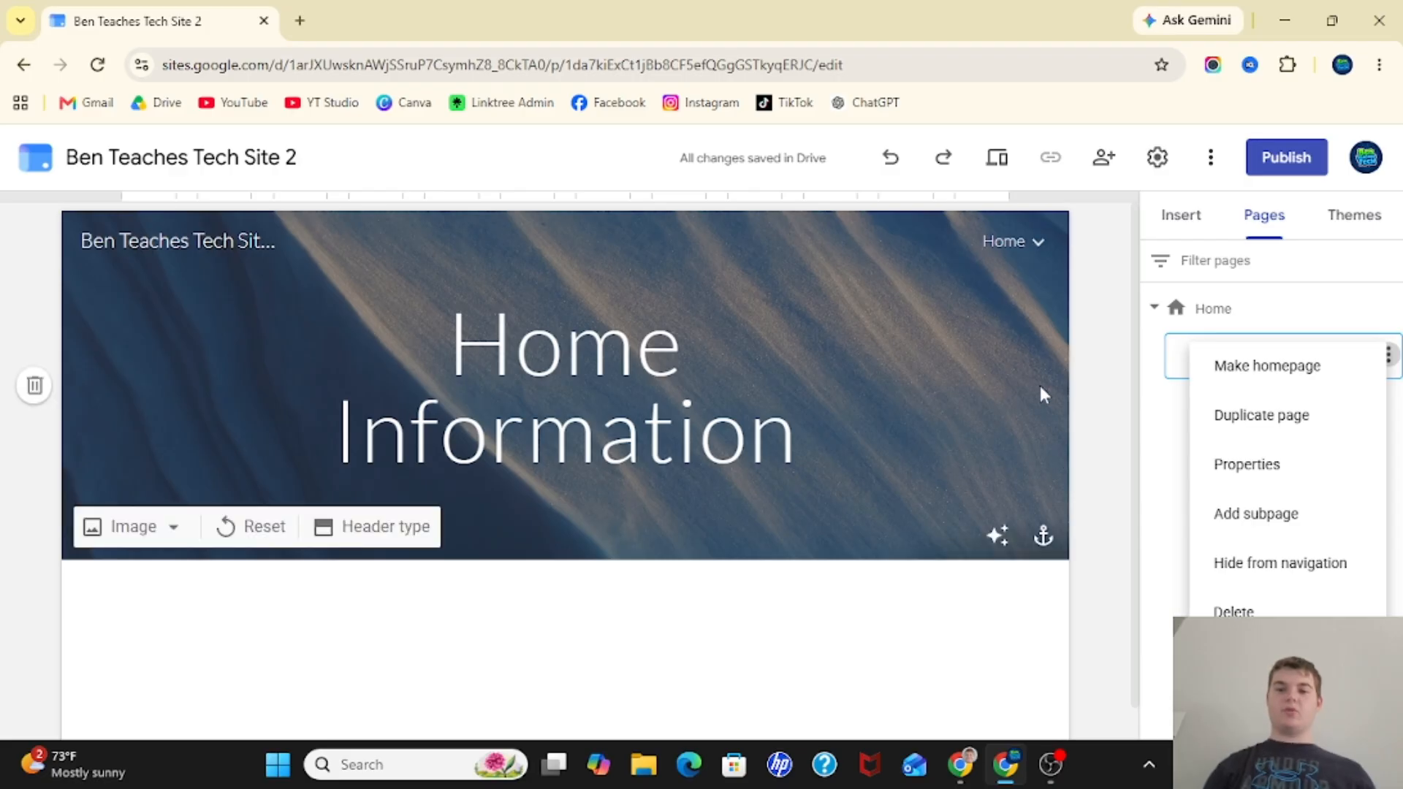
pyautogui.click(1258, 574)
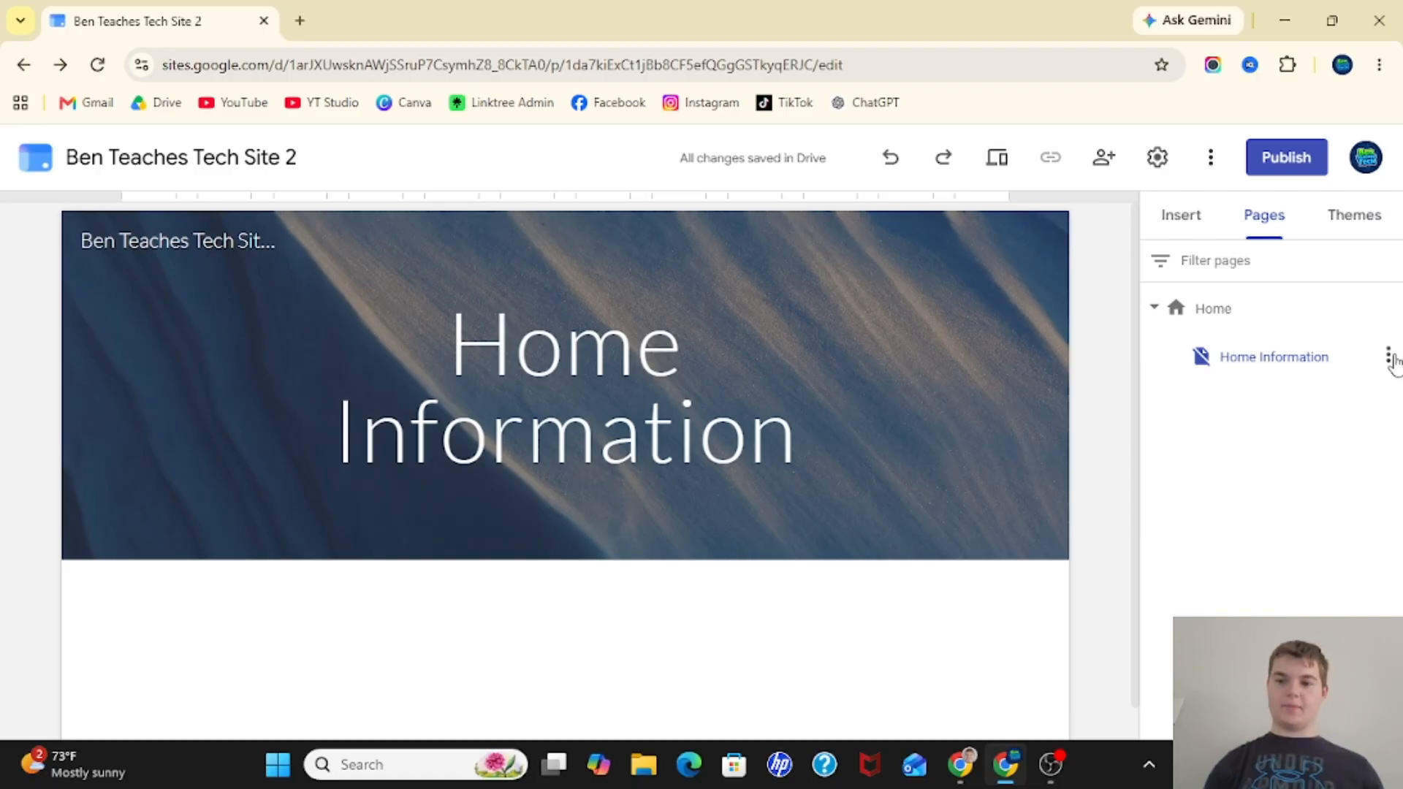
pyautogui.click(1386, 357)
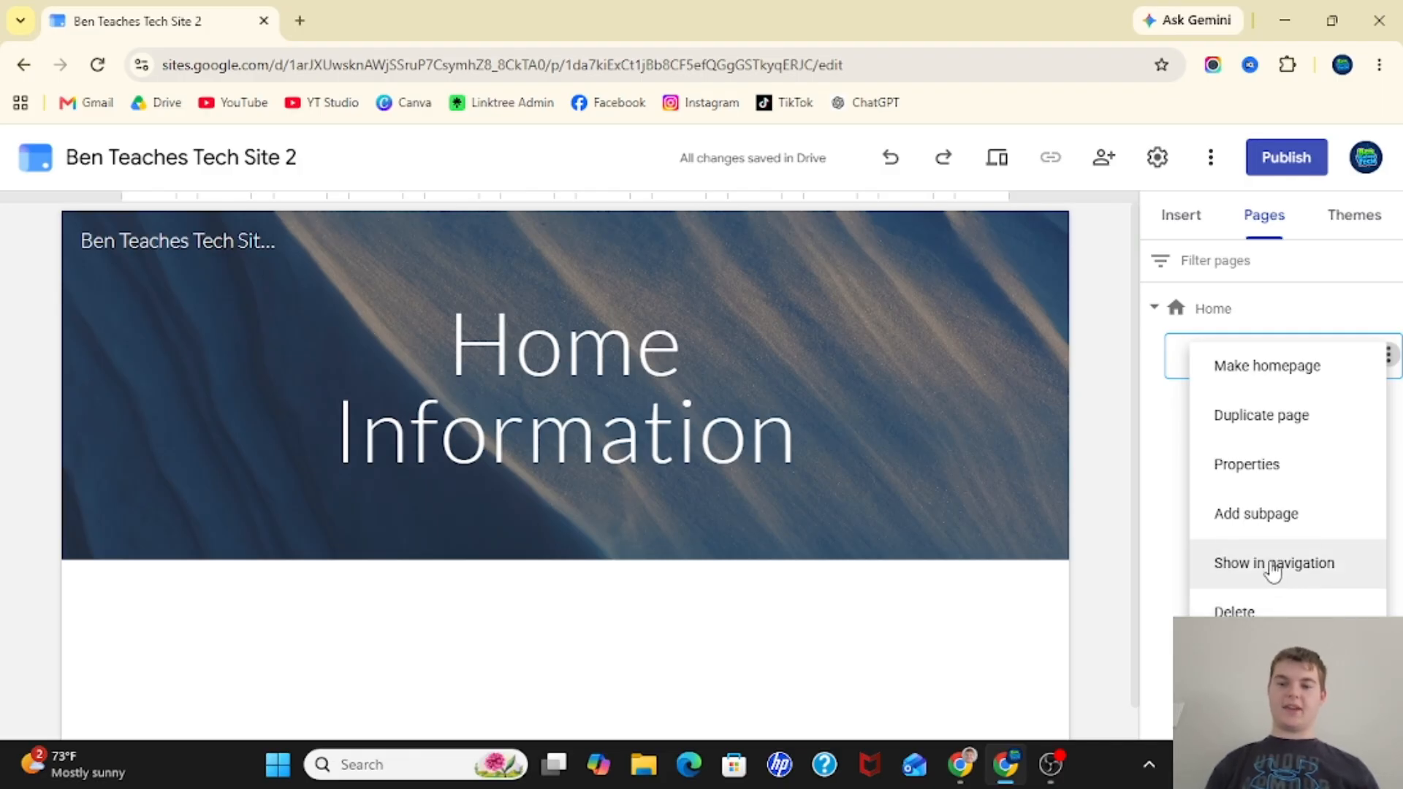
pyautogui.click(1272, 571)
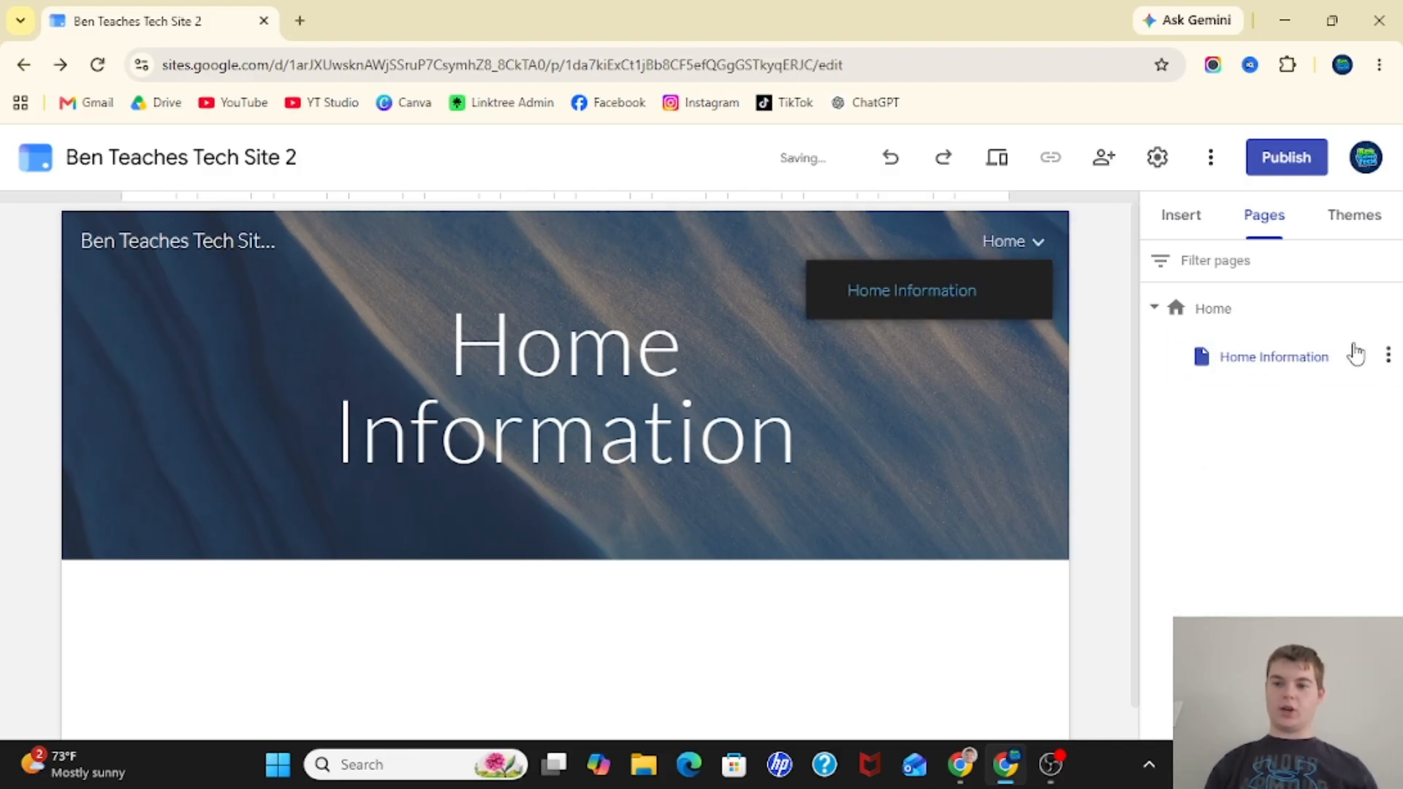
# Delete the Home Information subpage, and view the new page dialog without creating a page
pyautogui.click(1388, 356)
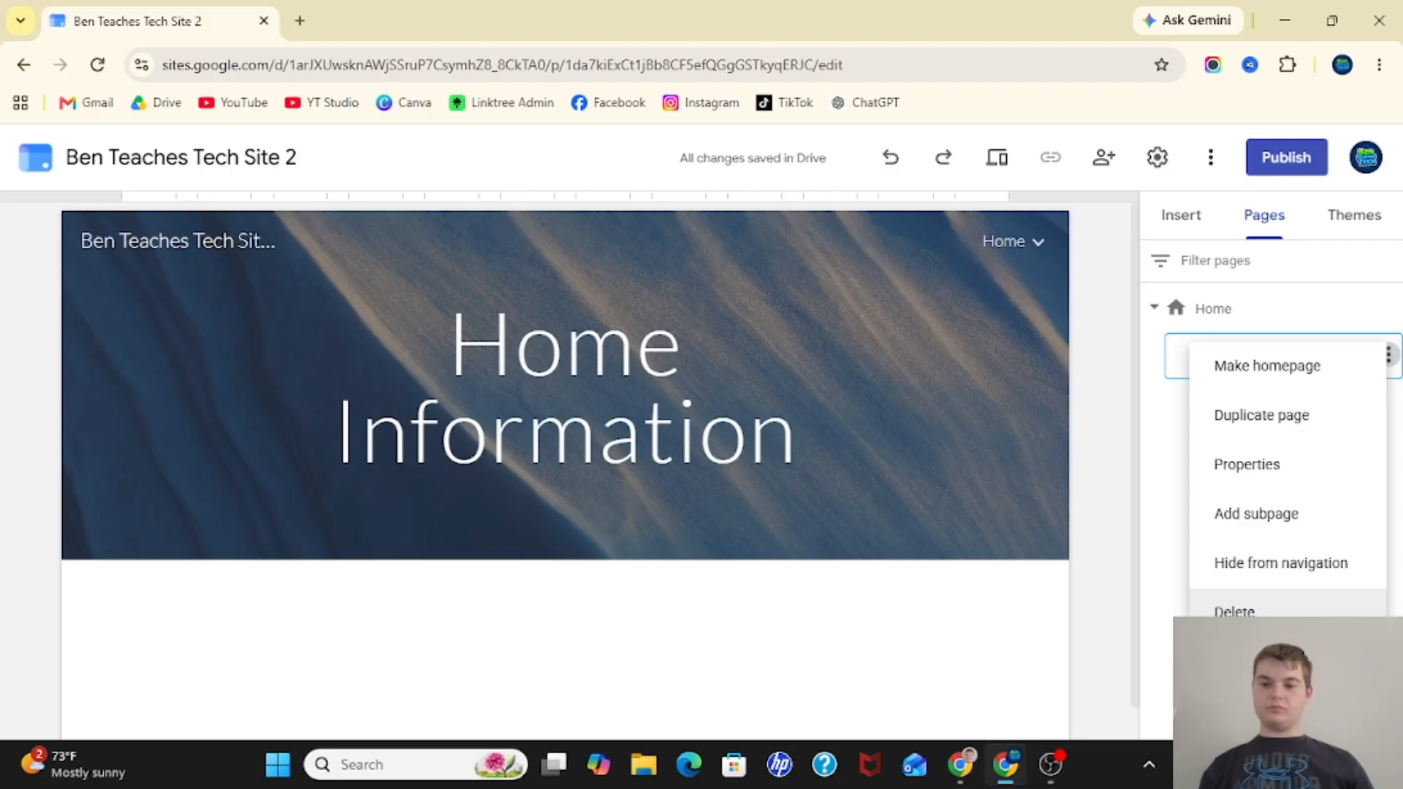
pyautogui.click(1242, 610)
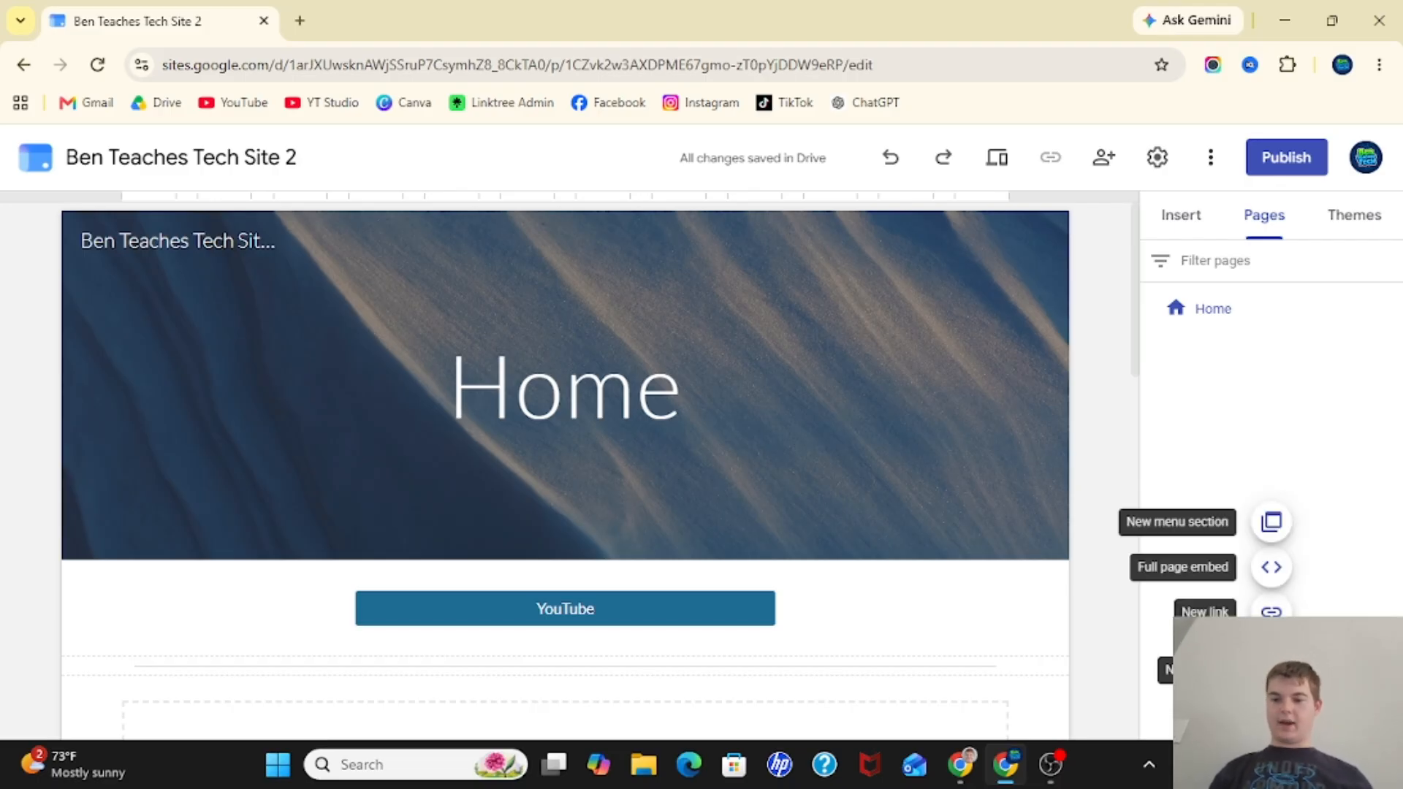
pyautogui.click(1271, 670)
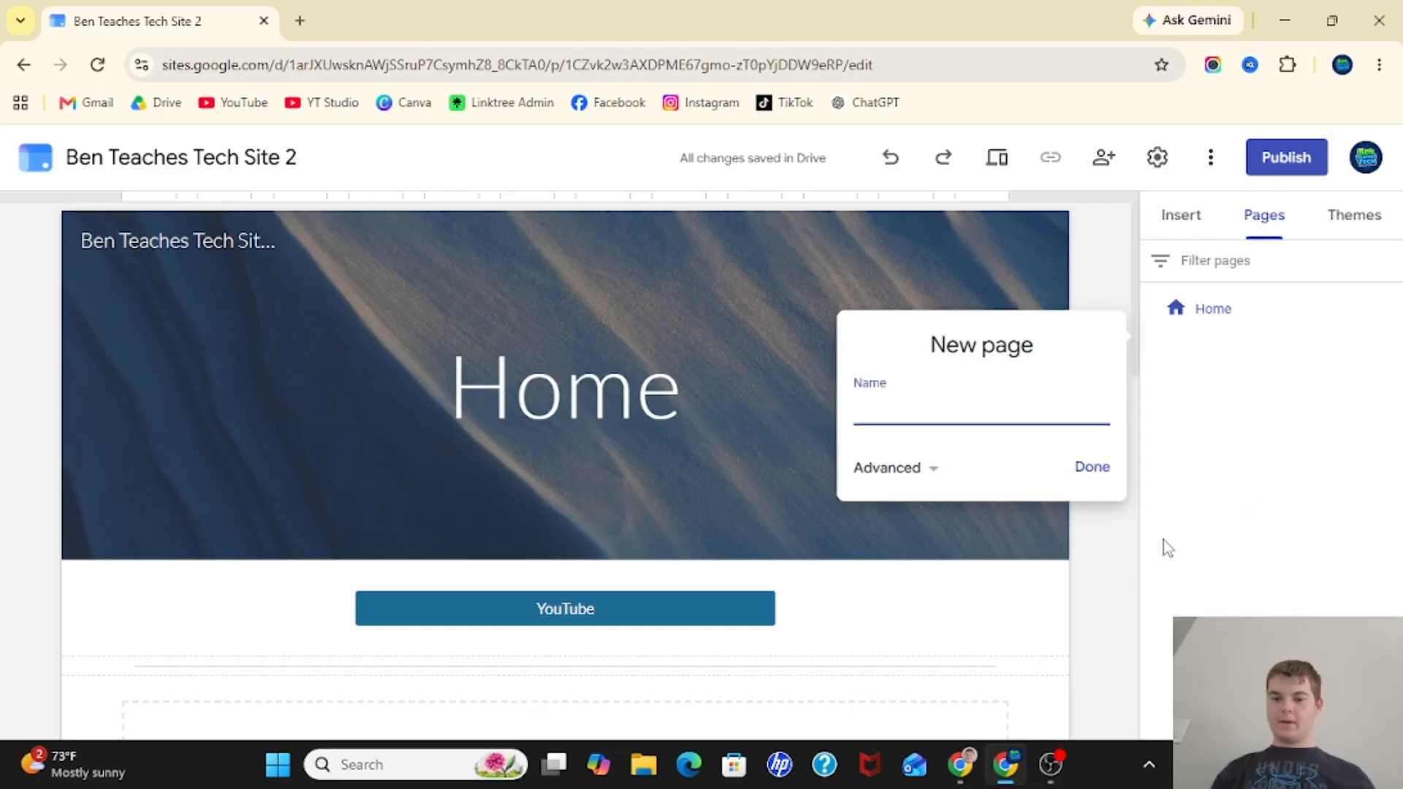
pyautogui.click(1265, 545)
# Add a navigation link named "YouTube" that points to youtube.com and opens in a new tab
pyautogui.moveTo(1271, 670)
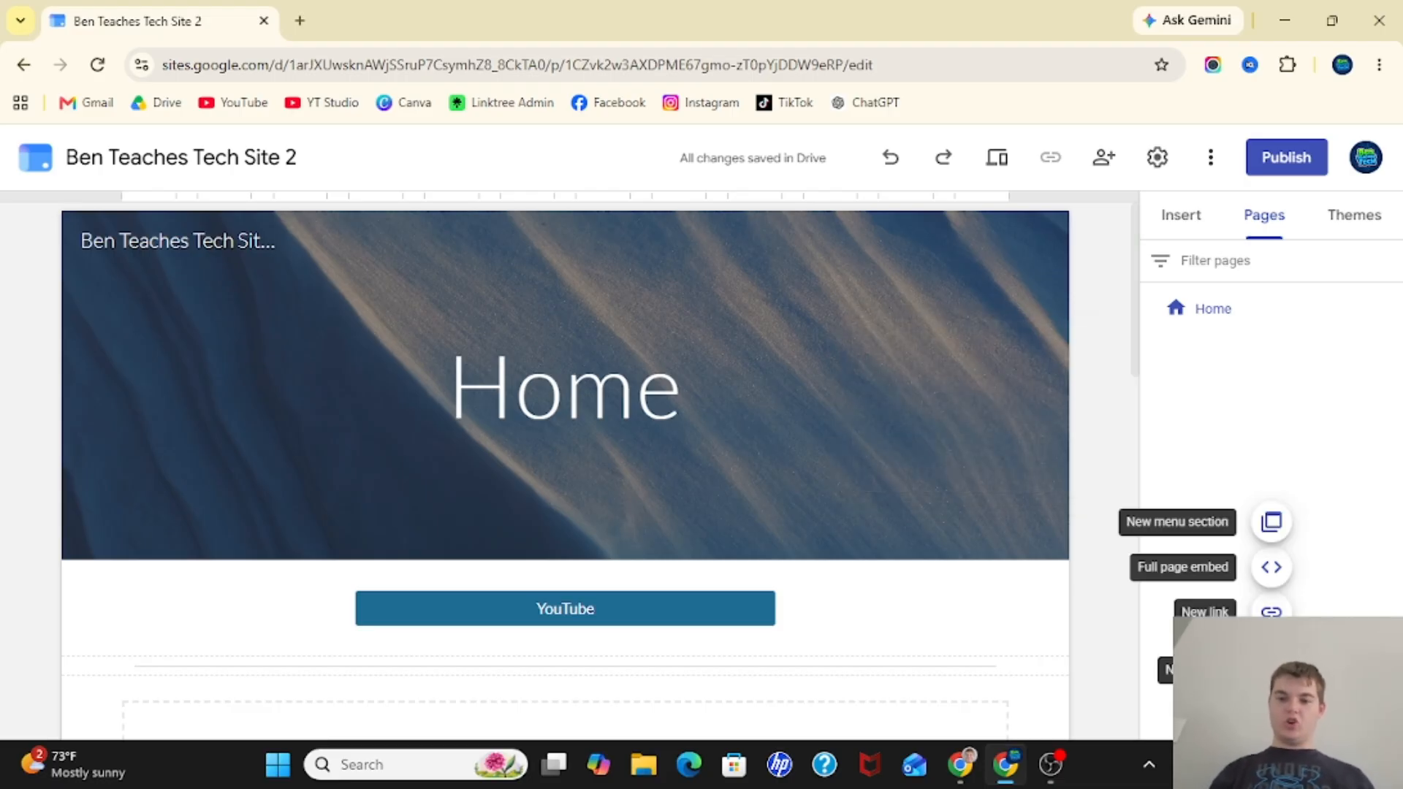
pyautogui.scroll(1, 1271, 670)
pyautogui.scroll(-1, 1271, 670)
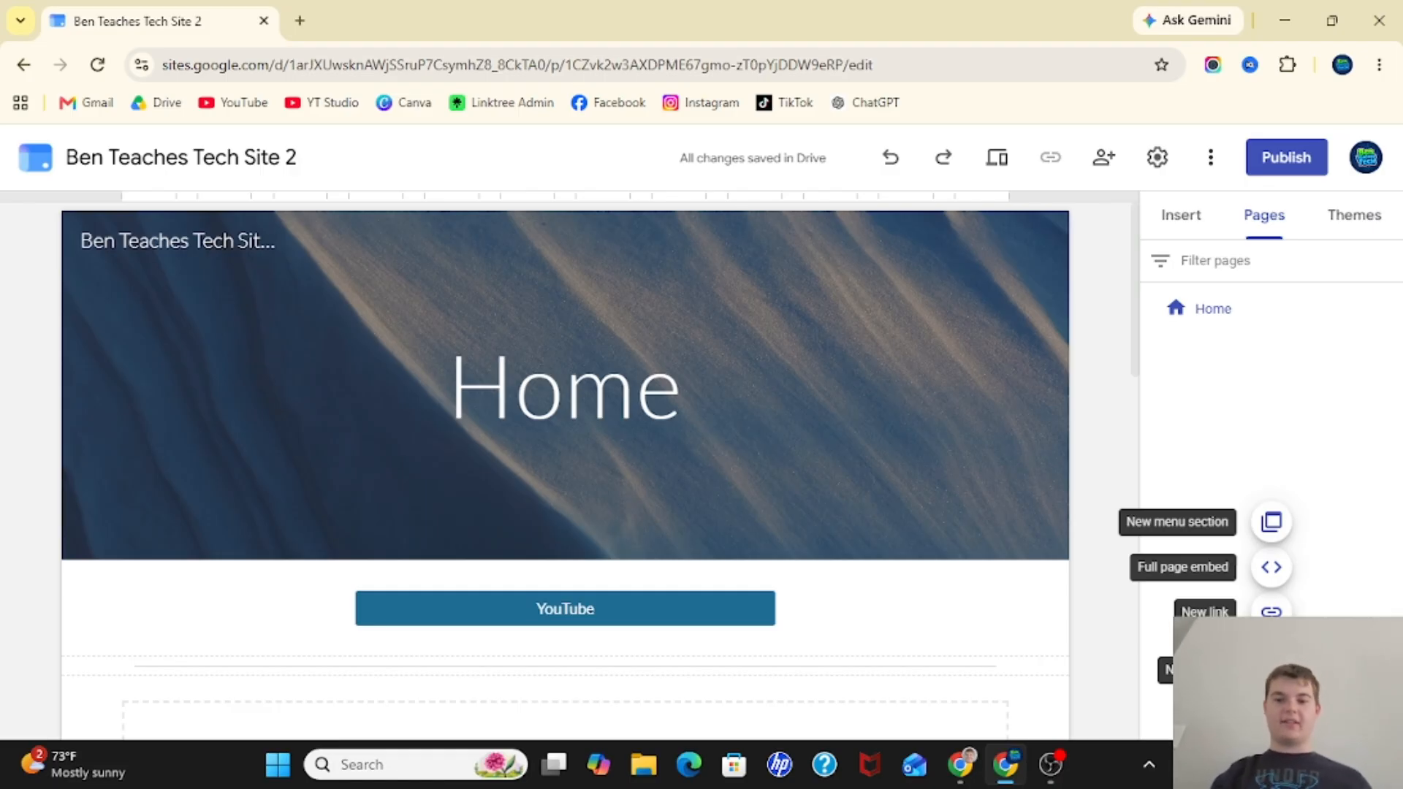
pyautogui.click(1271, 612)
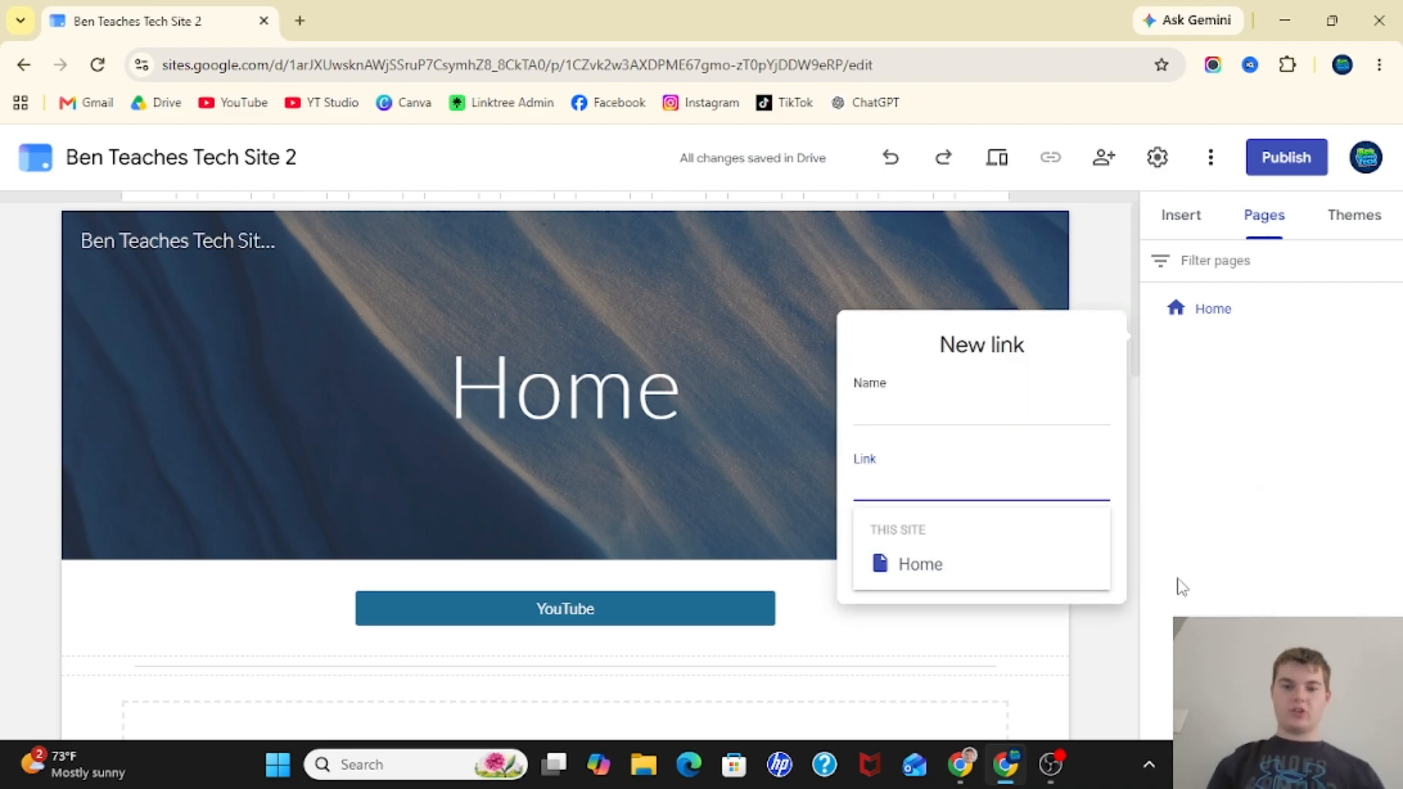
pyautogui.click(924, 408)
pyautogui.write('YouTube')
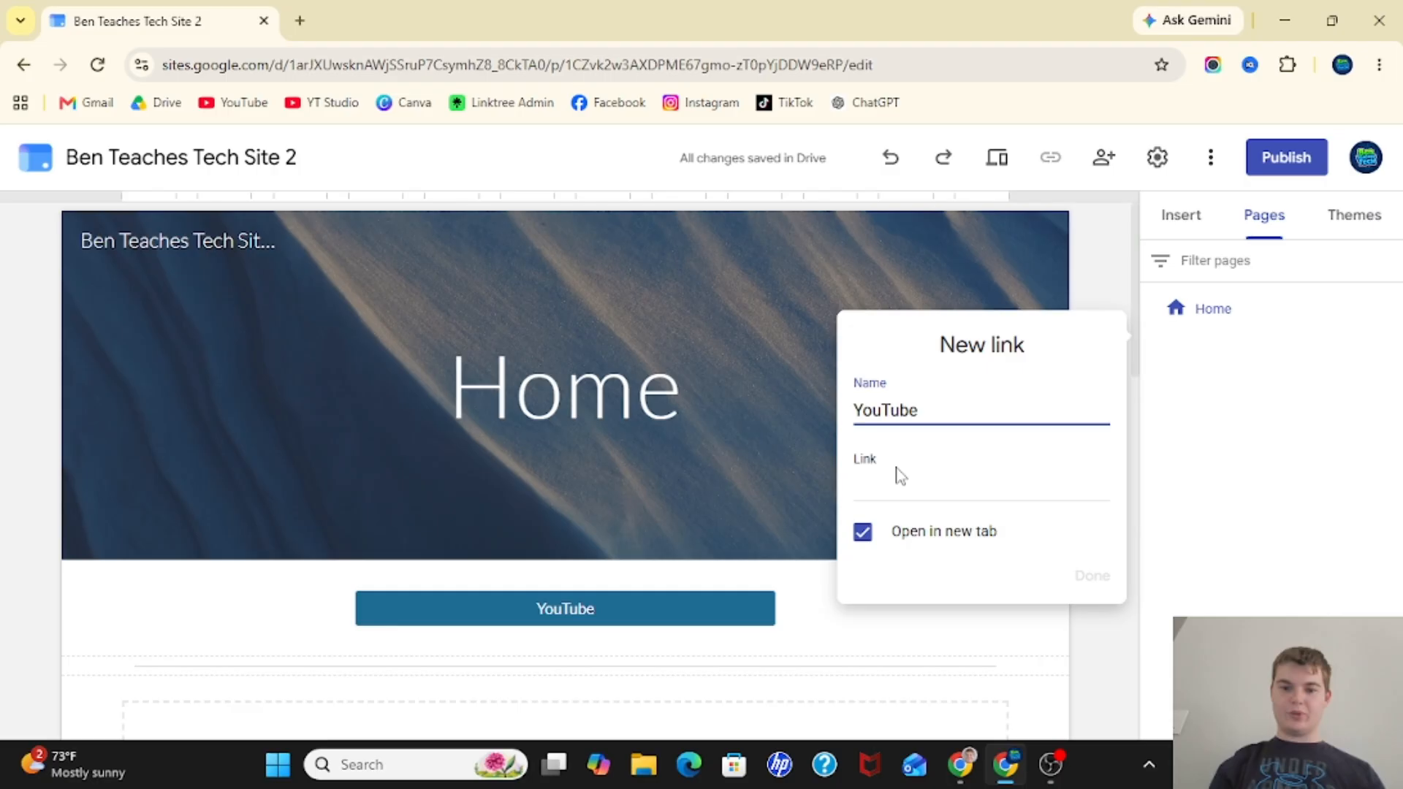
pyautogui.click(882, 487)
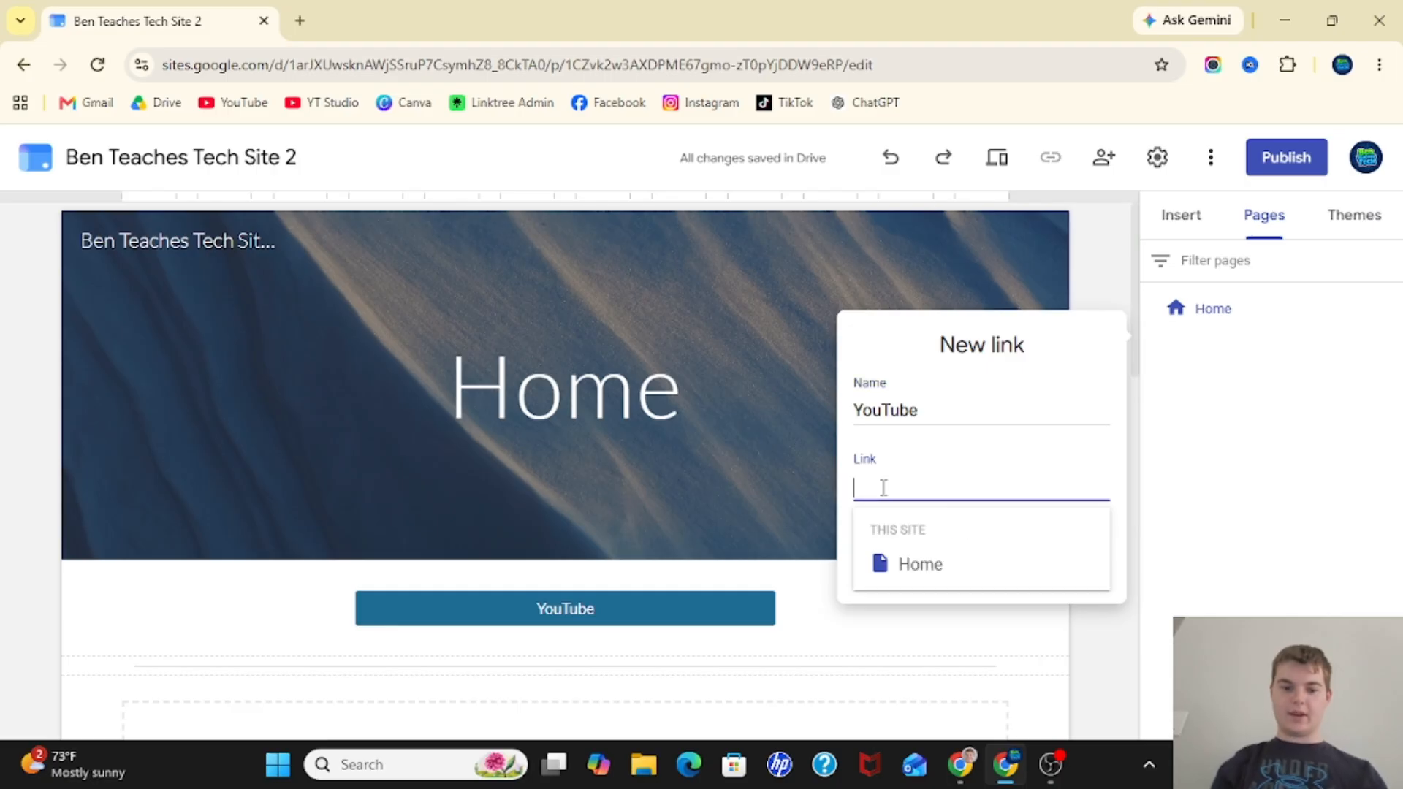
pyautogui.write('youtube.com')
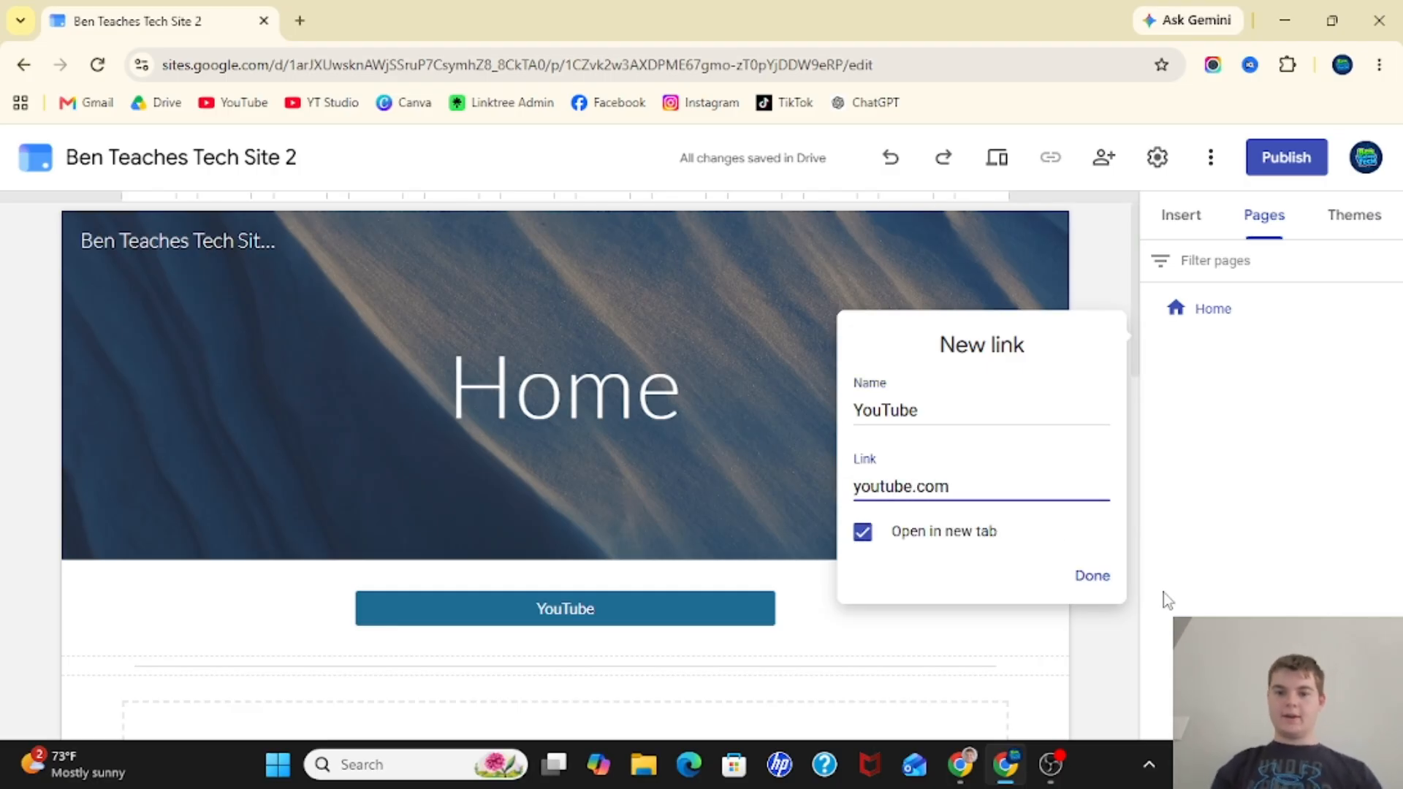
pyautogui.click(864, 535)
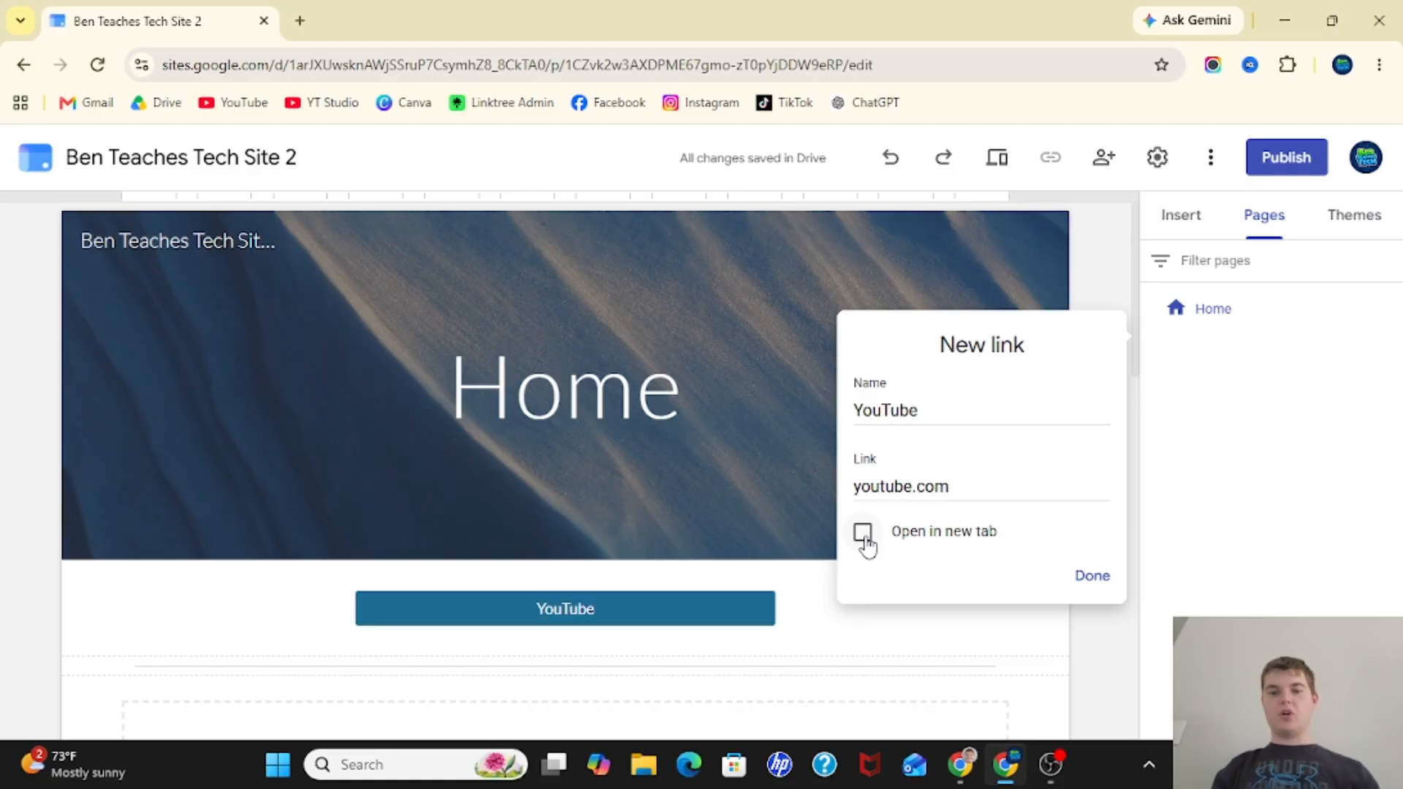
pyautogui.click(863, 534)
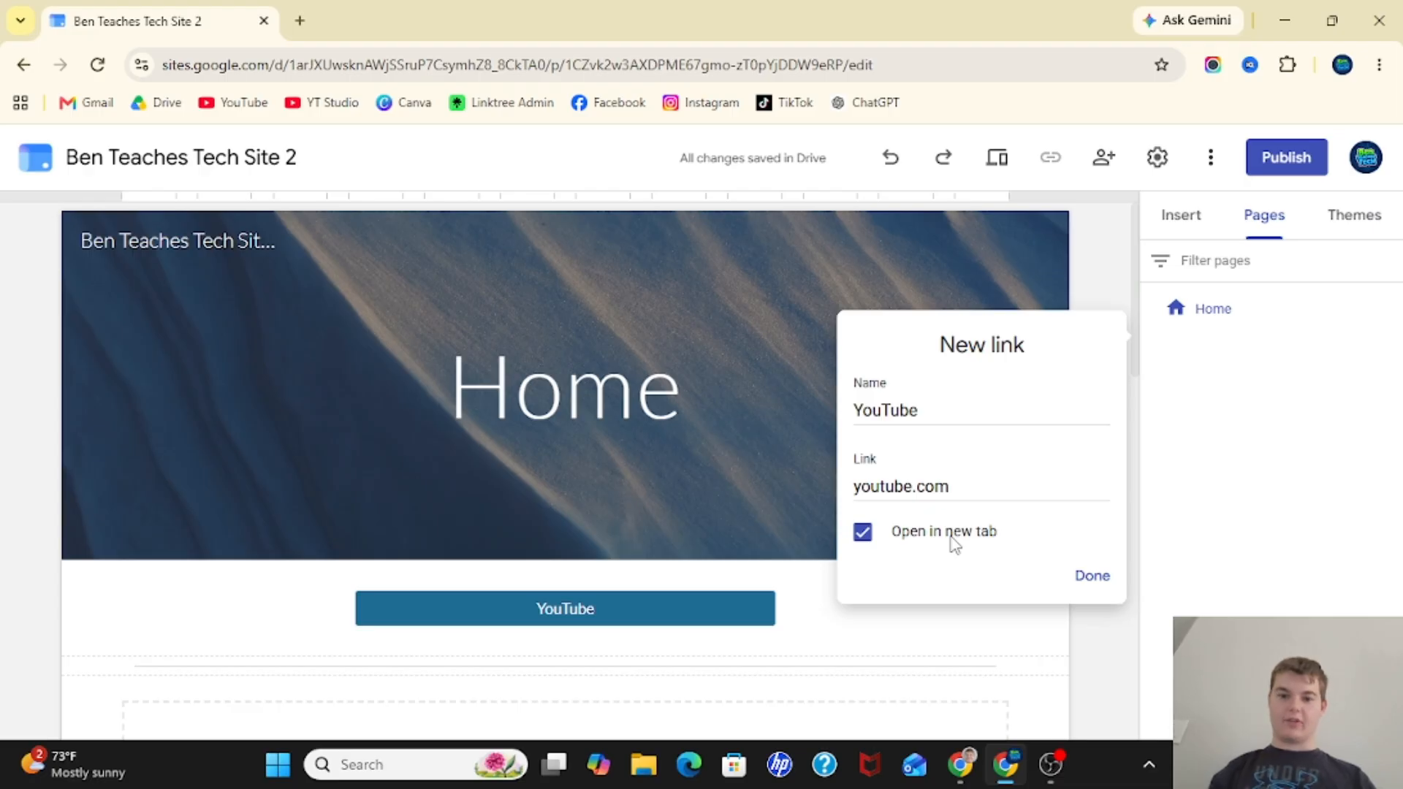
pyautogui.click(1091, 576)
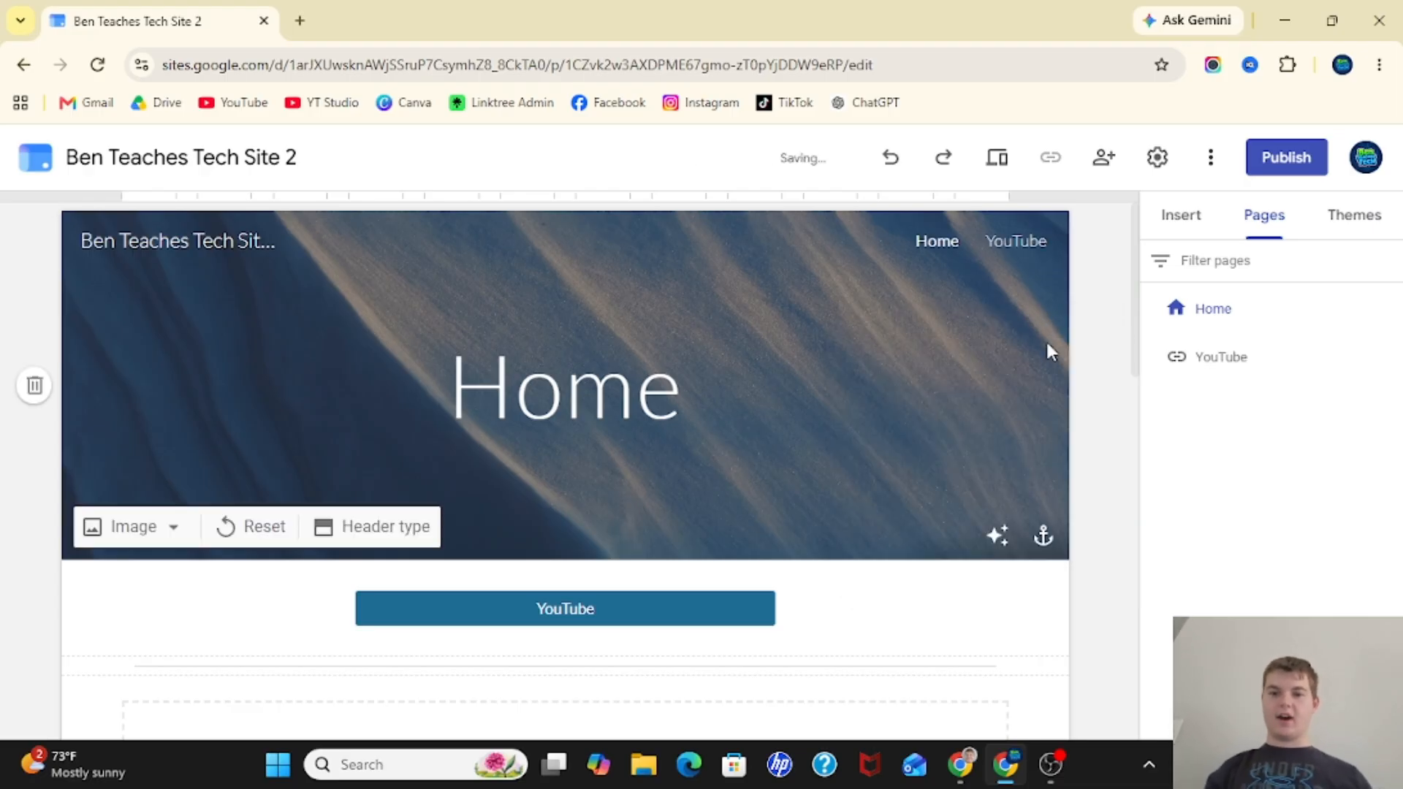
# Test the YouTube link in the site navigation and close the page it opens
pyautogui.click(1017, 243)
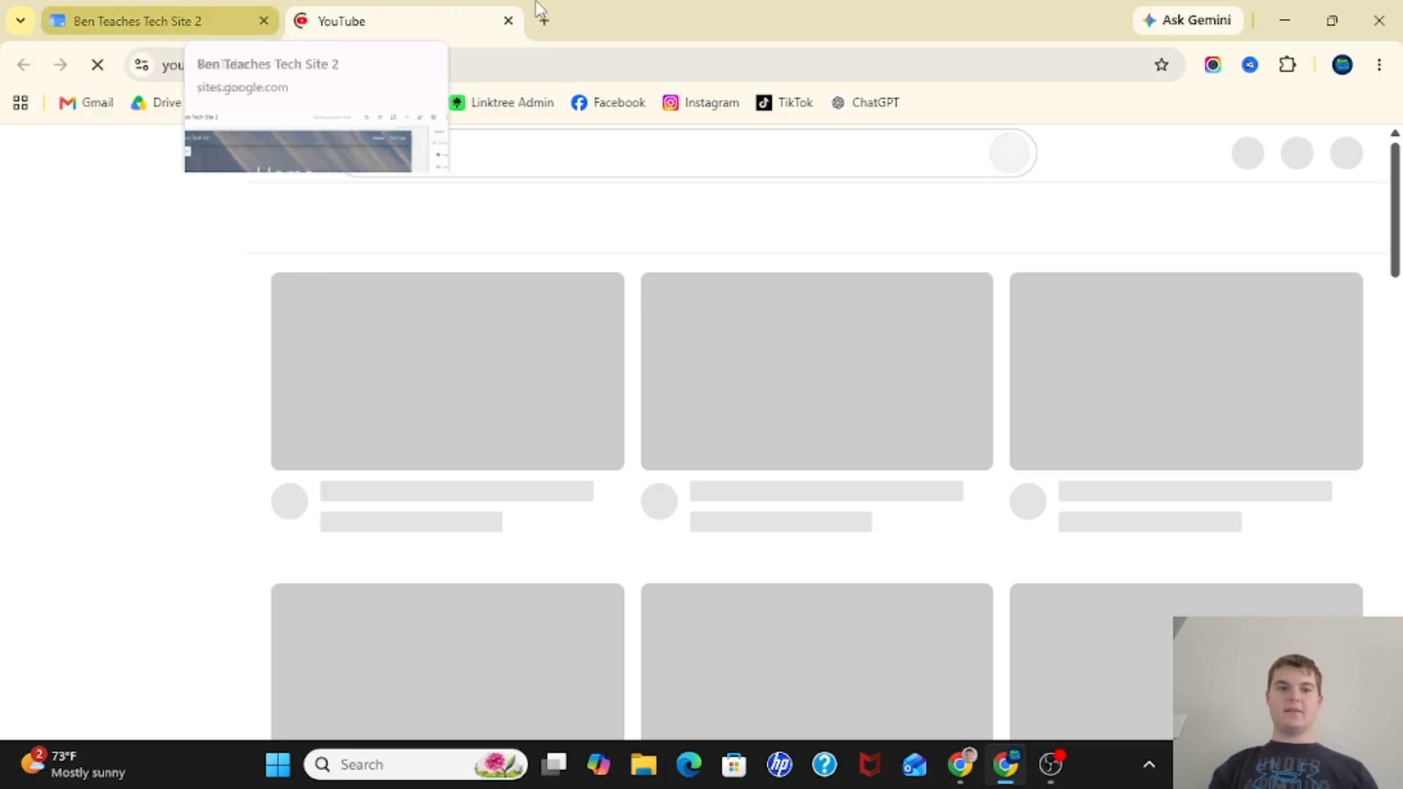
pyautogui.click(508, 21)
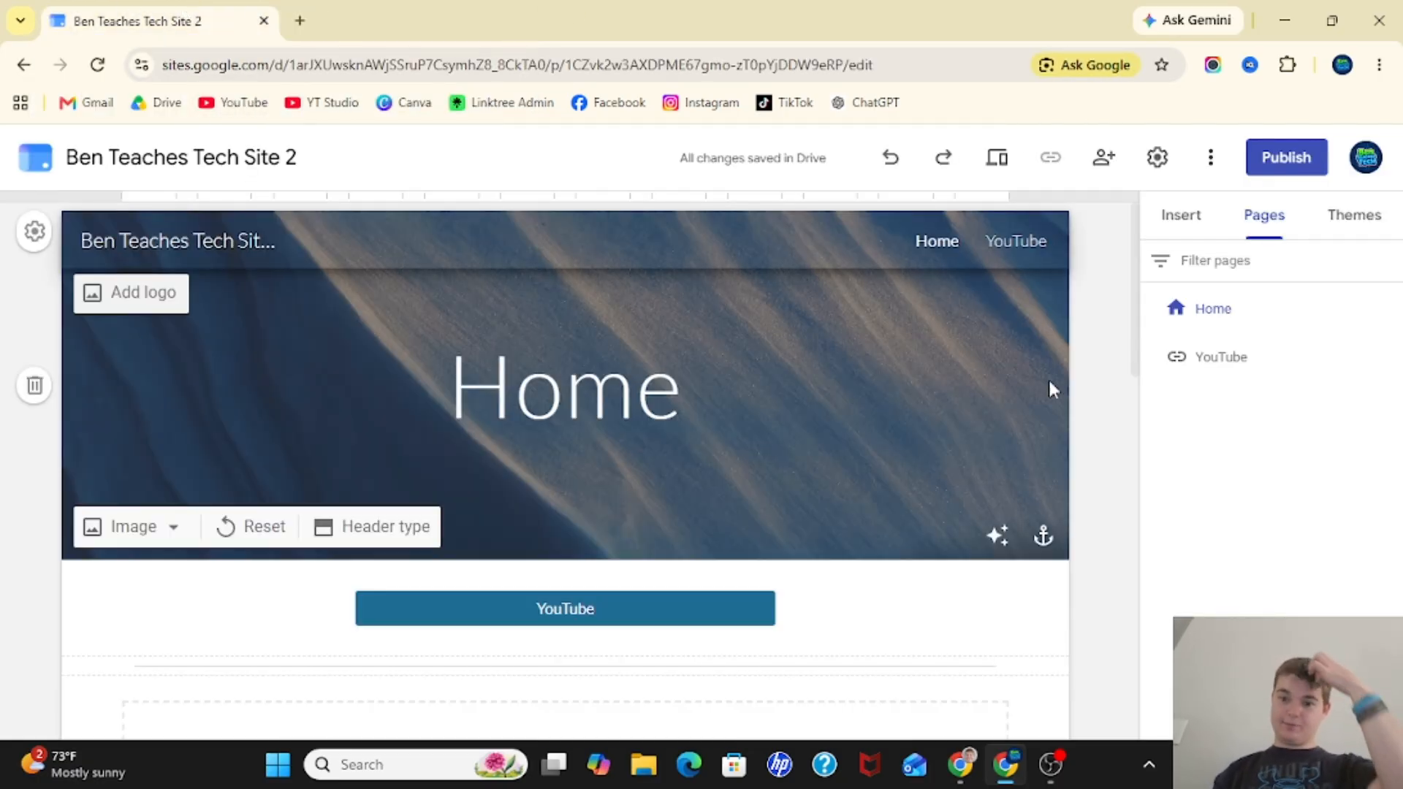
# View the new full page embed dialog and dismiss it without creating an embed
pyautogui.click(1272, 670)
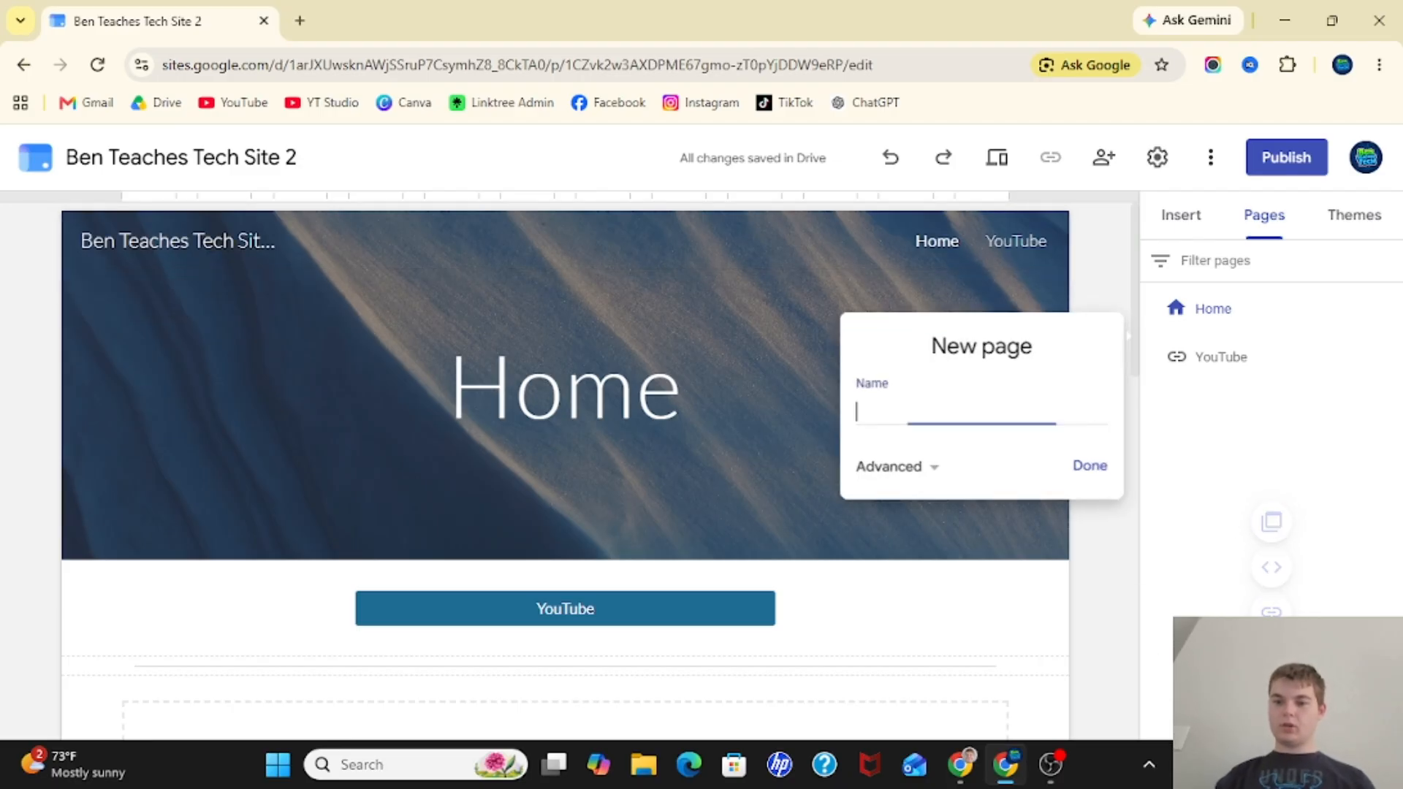
pyautogui.click(1163, 520)
pyautogui.moveTo(1271, 670)
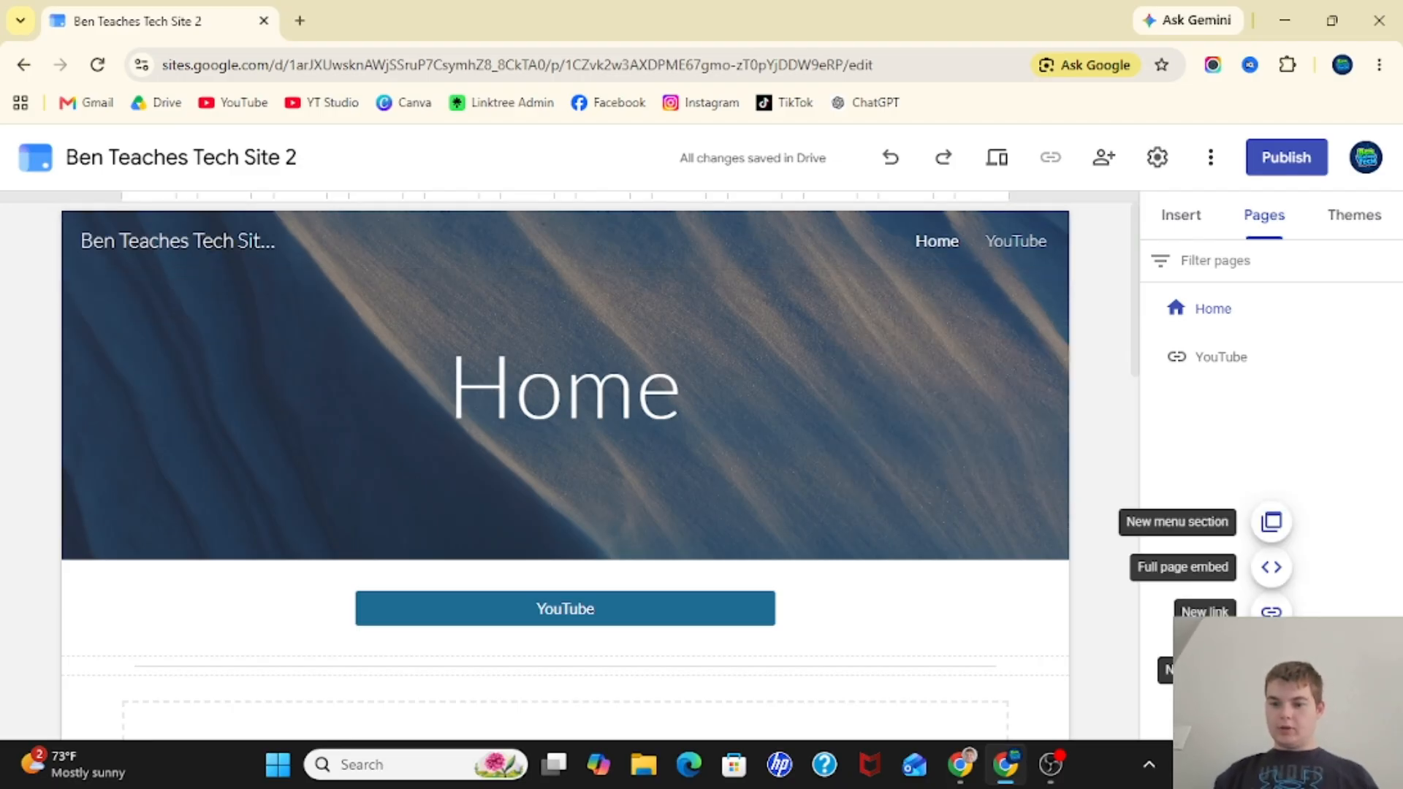
pyautogui.click(1275, 571)
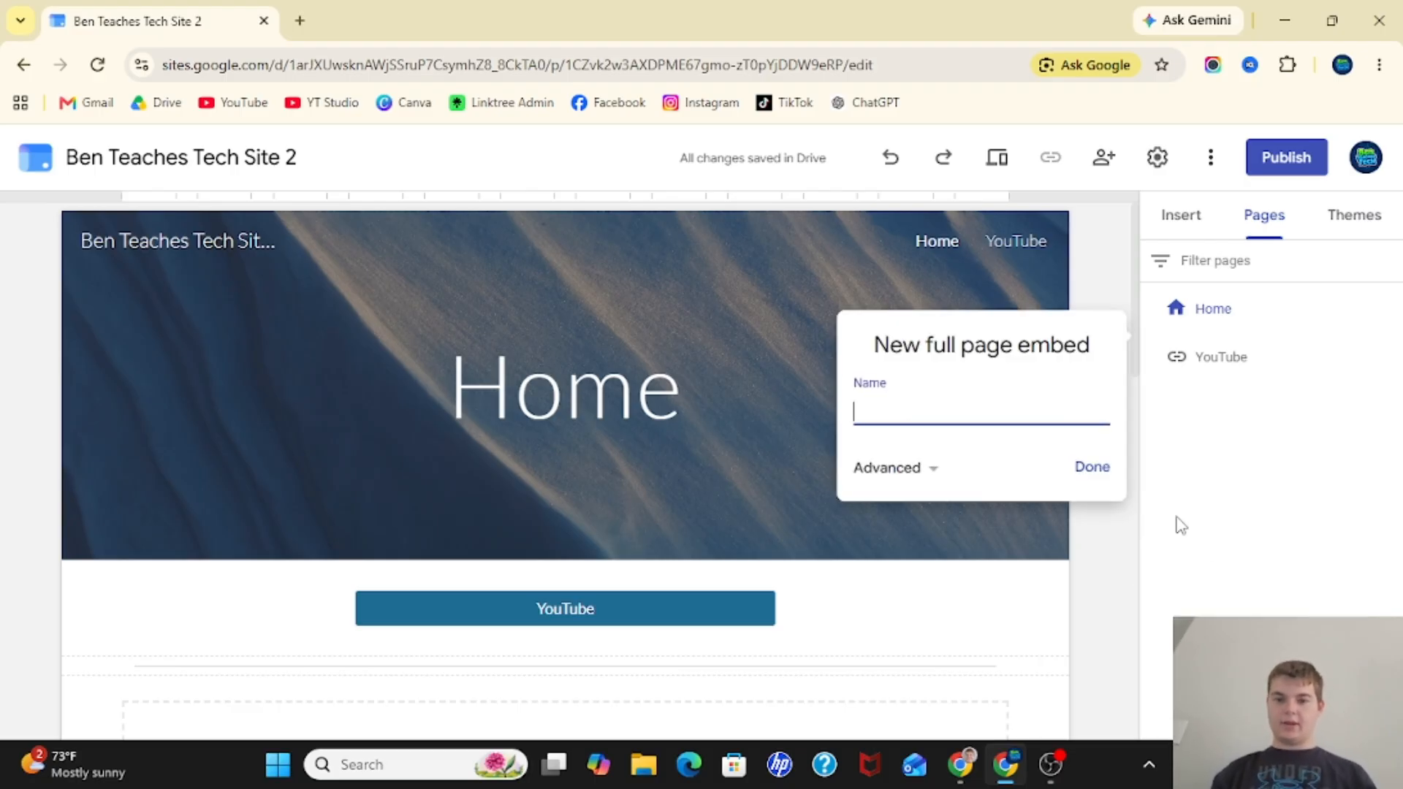
pyautogui.click(1247, 472)
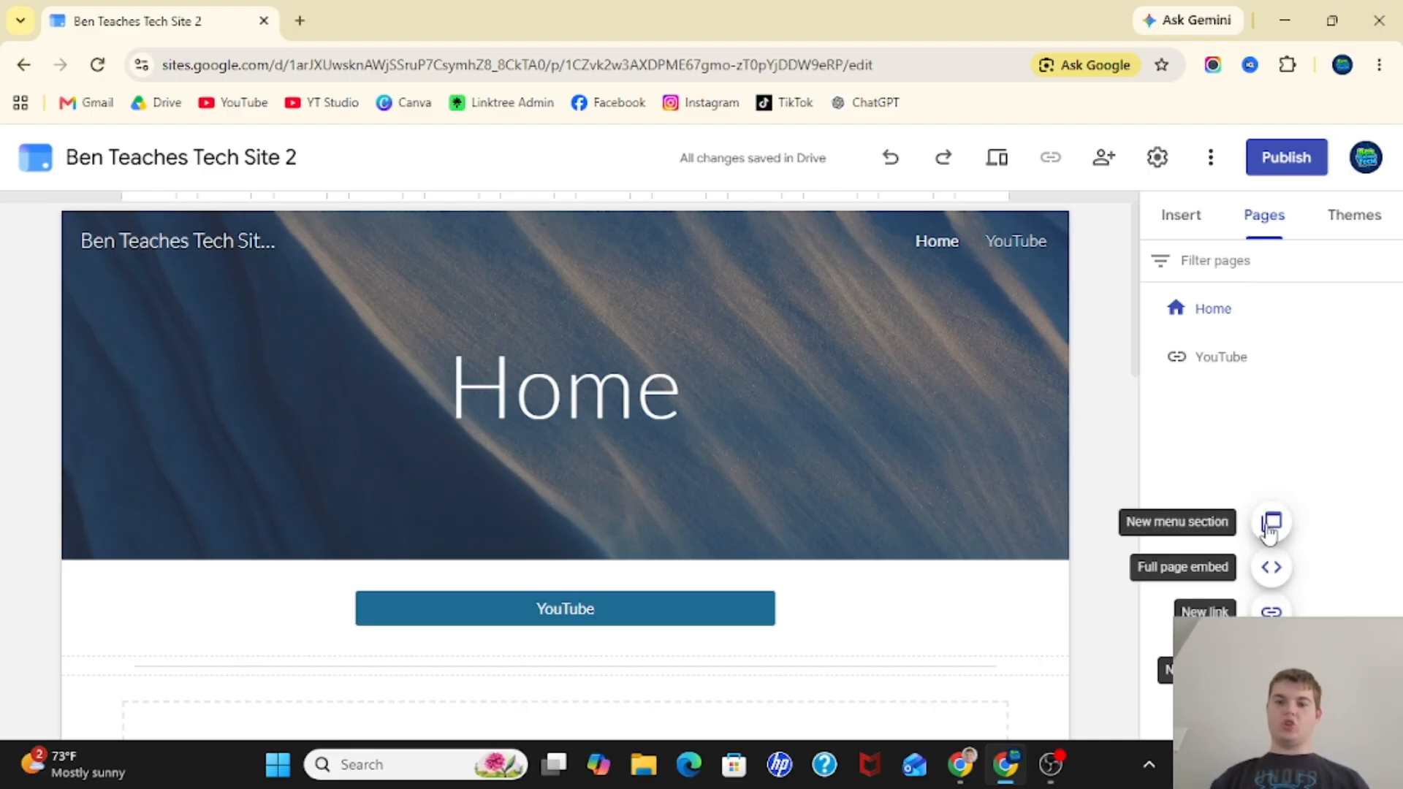
# Create a new menu section named "Menu Section"
pyautogui.click(1269, 528)
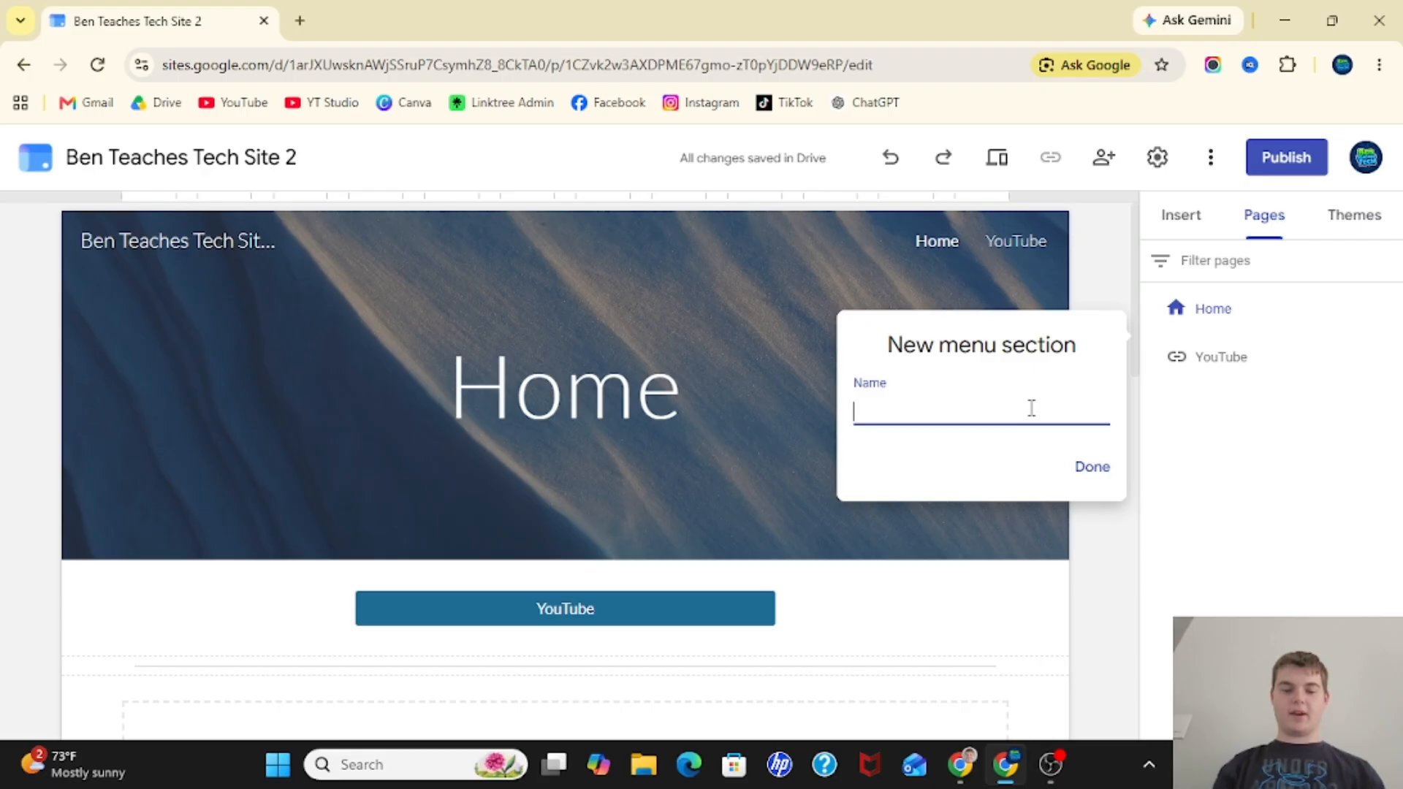
pyautogui.write('Menu Section')
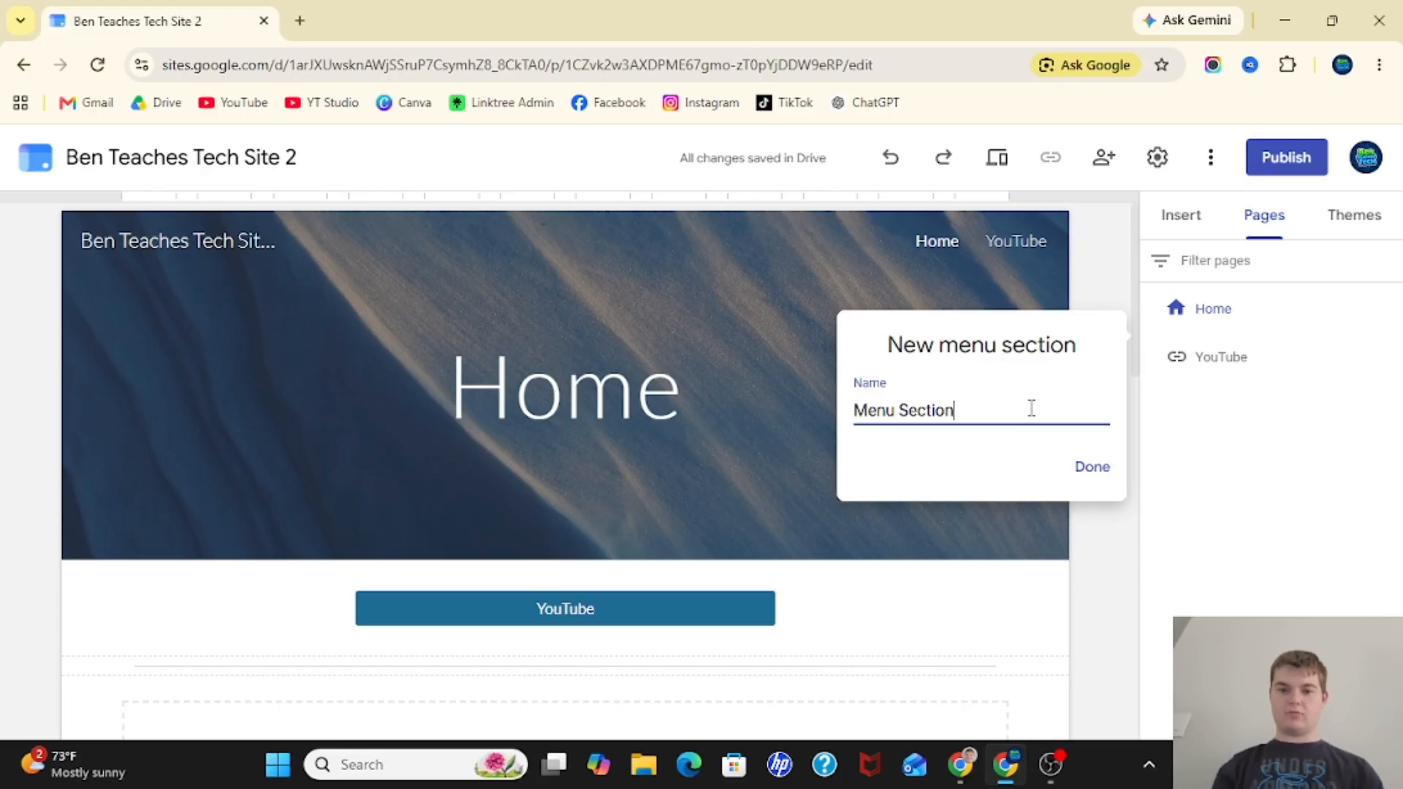
pyautogui.press('Return')
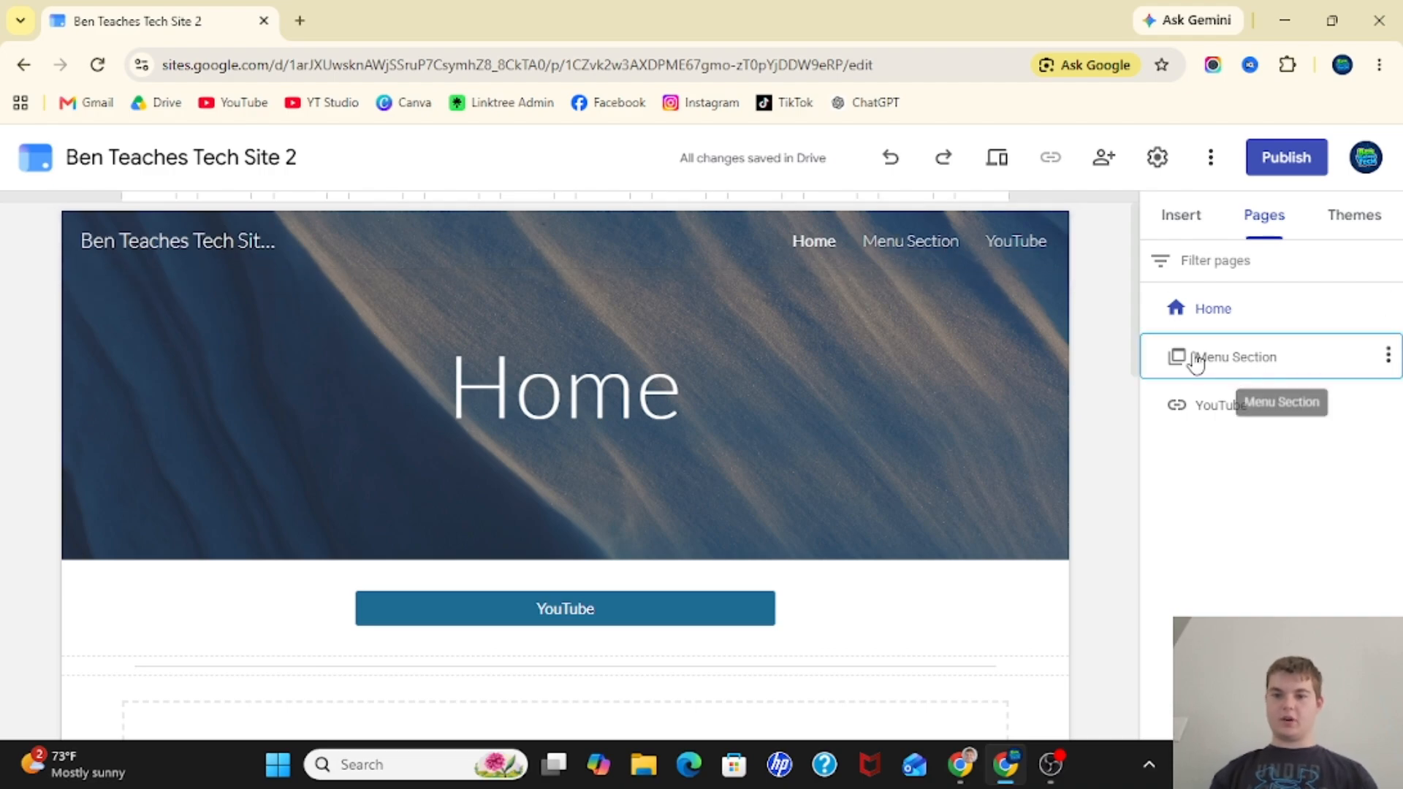
# View the available options for Menu Section, and nest the YouTube link under it
pyautogui.click(1388, 357)
pyautogui.click(1228, 580)
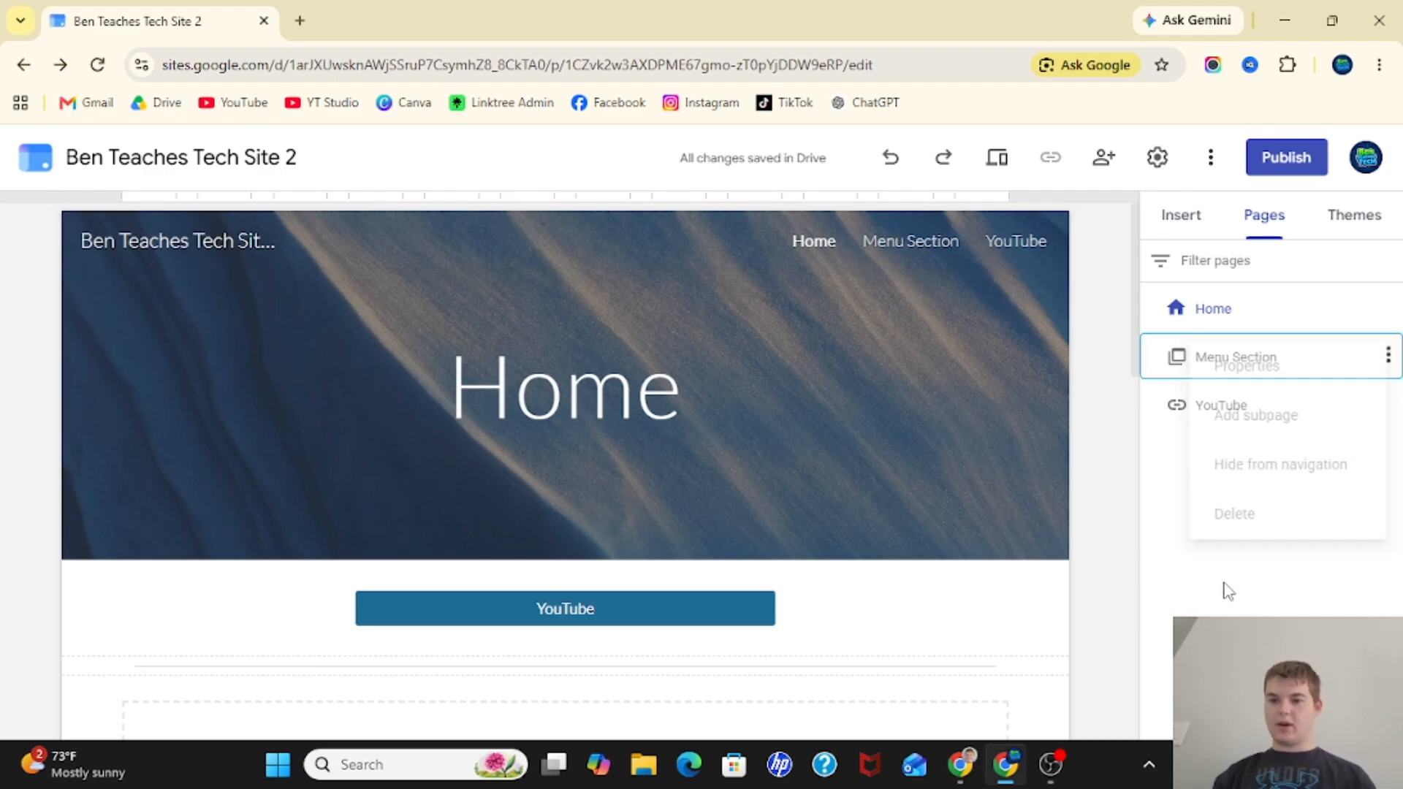
pyautogui.moveTo(1218, 407); pyautogui.dragTo(1212, 375)
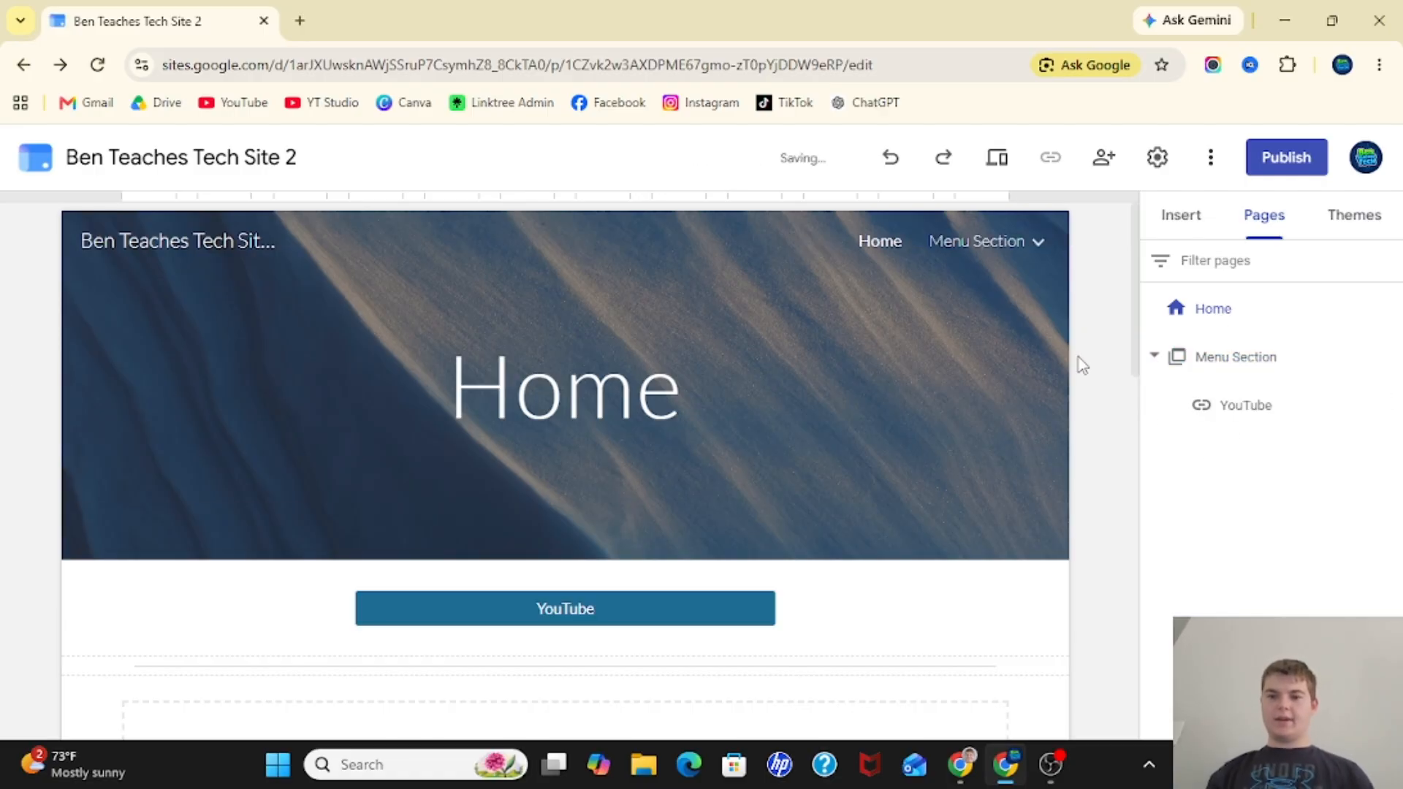
# Test the YouTube link under Menu Section in the site navigation and close the page it opens
pyautogui.moveTo(988, 242)
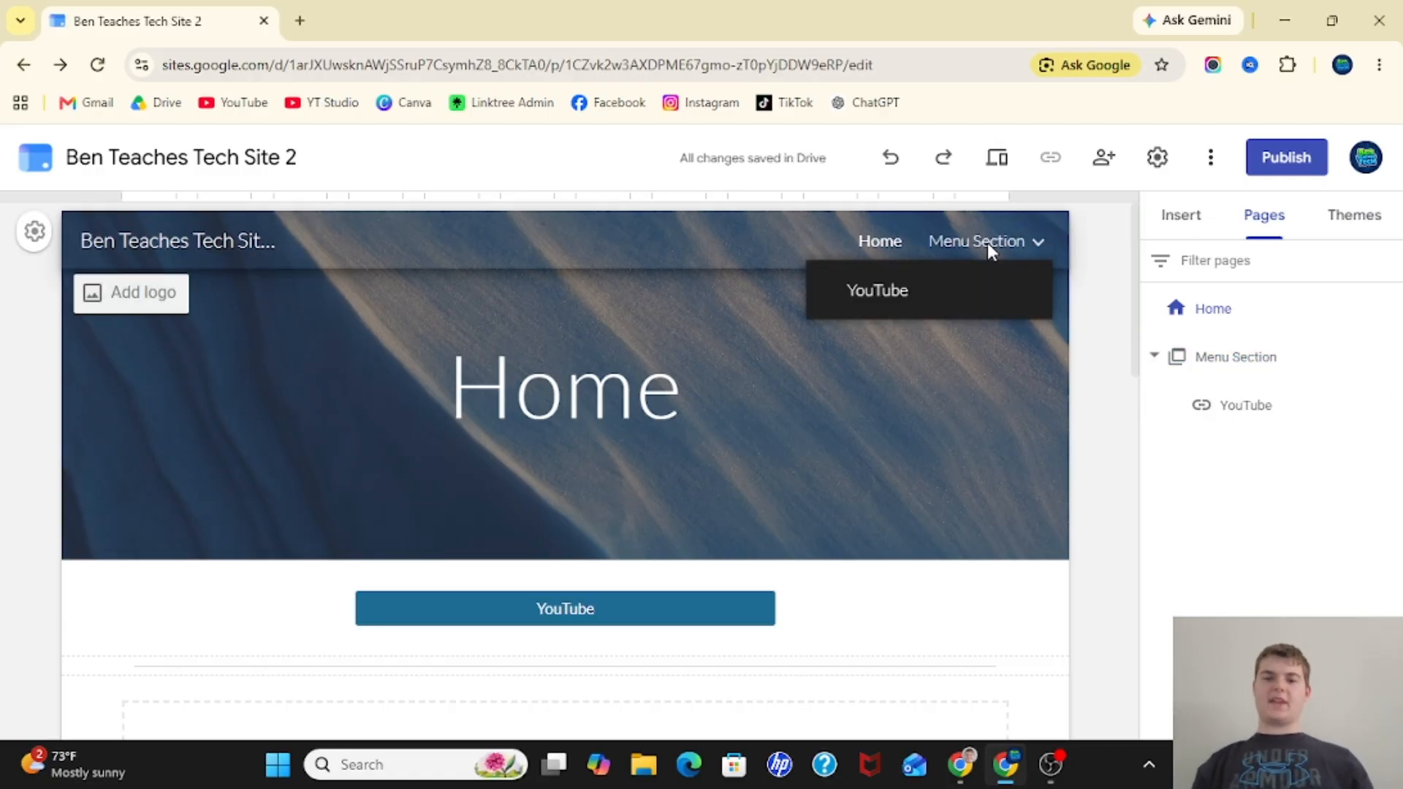
pyautogui.click(905, 291)
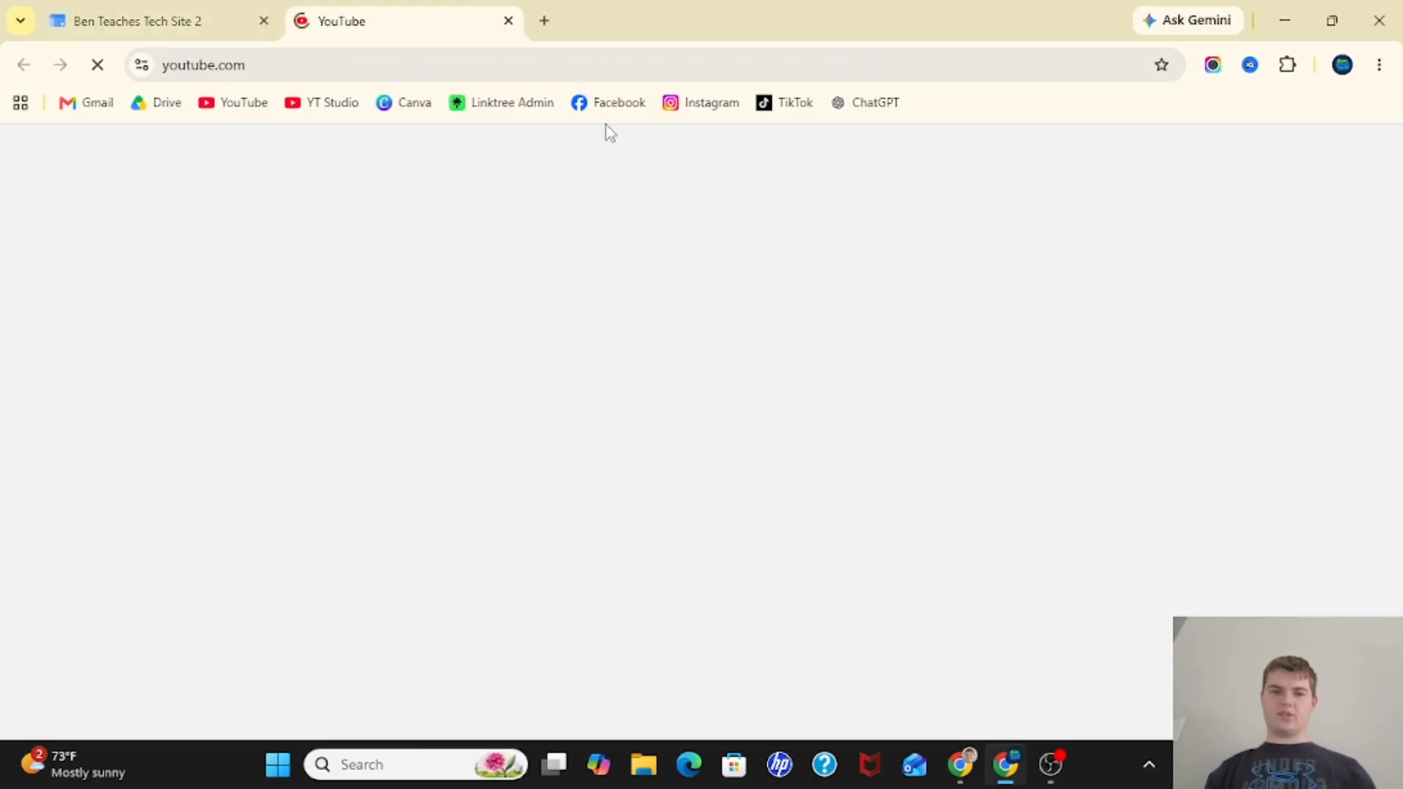
pyautogui.hotkey('ctrl', 'w')
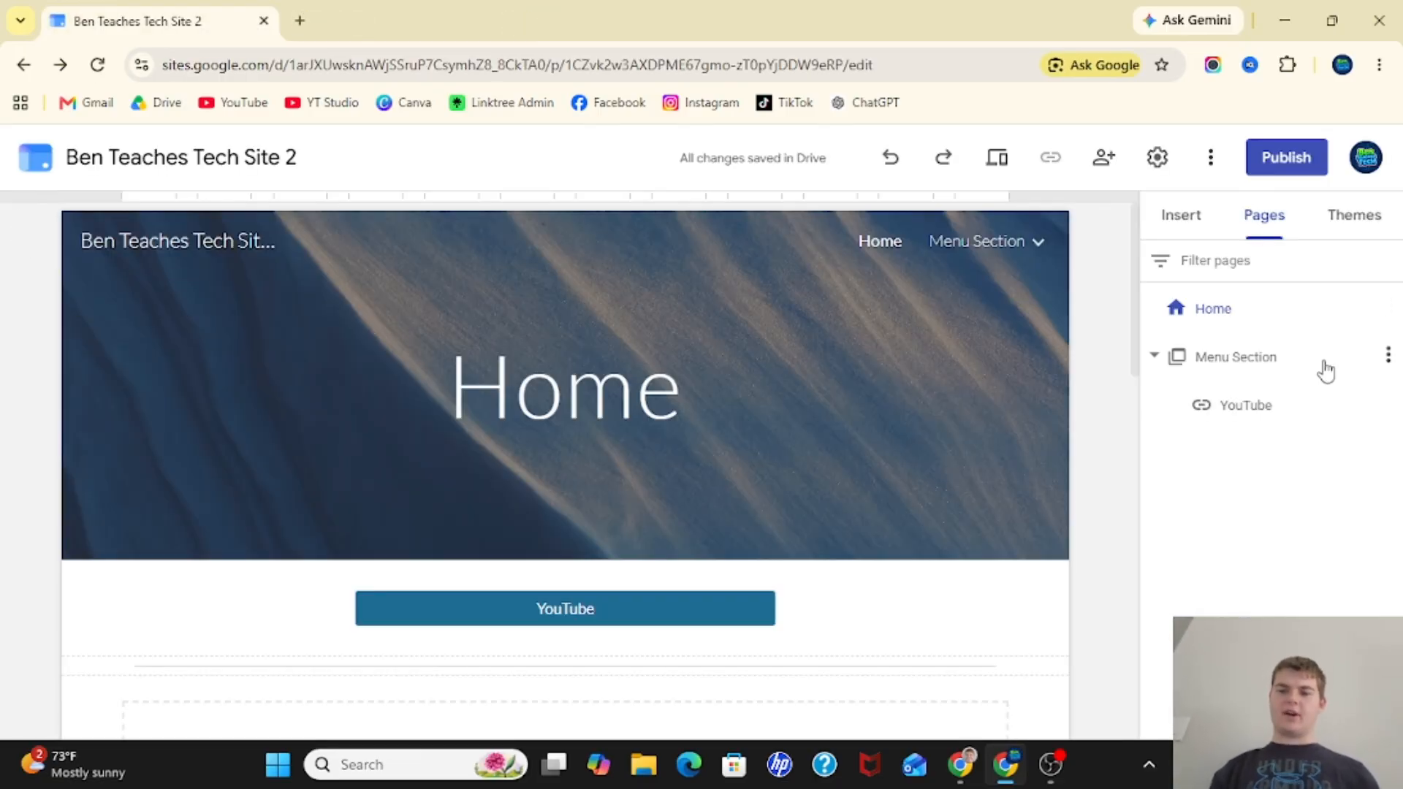
# Delete Menu Section together with its nested pages
pyautogui.click(1386, 358)
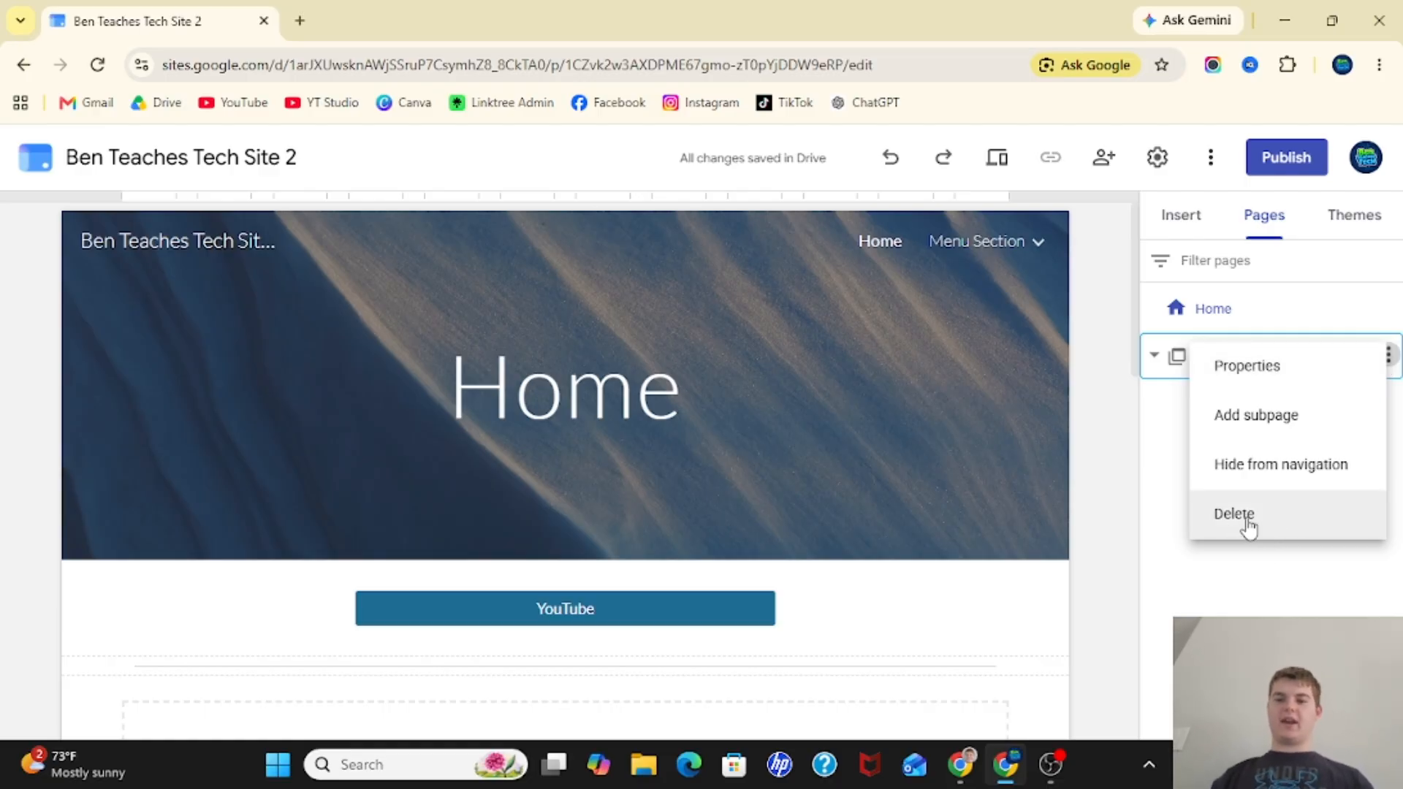
pyautogui.click(1177, 524)
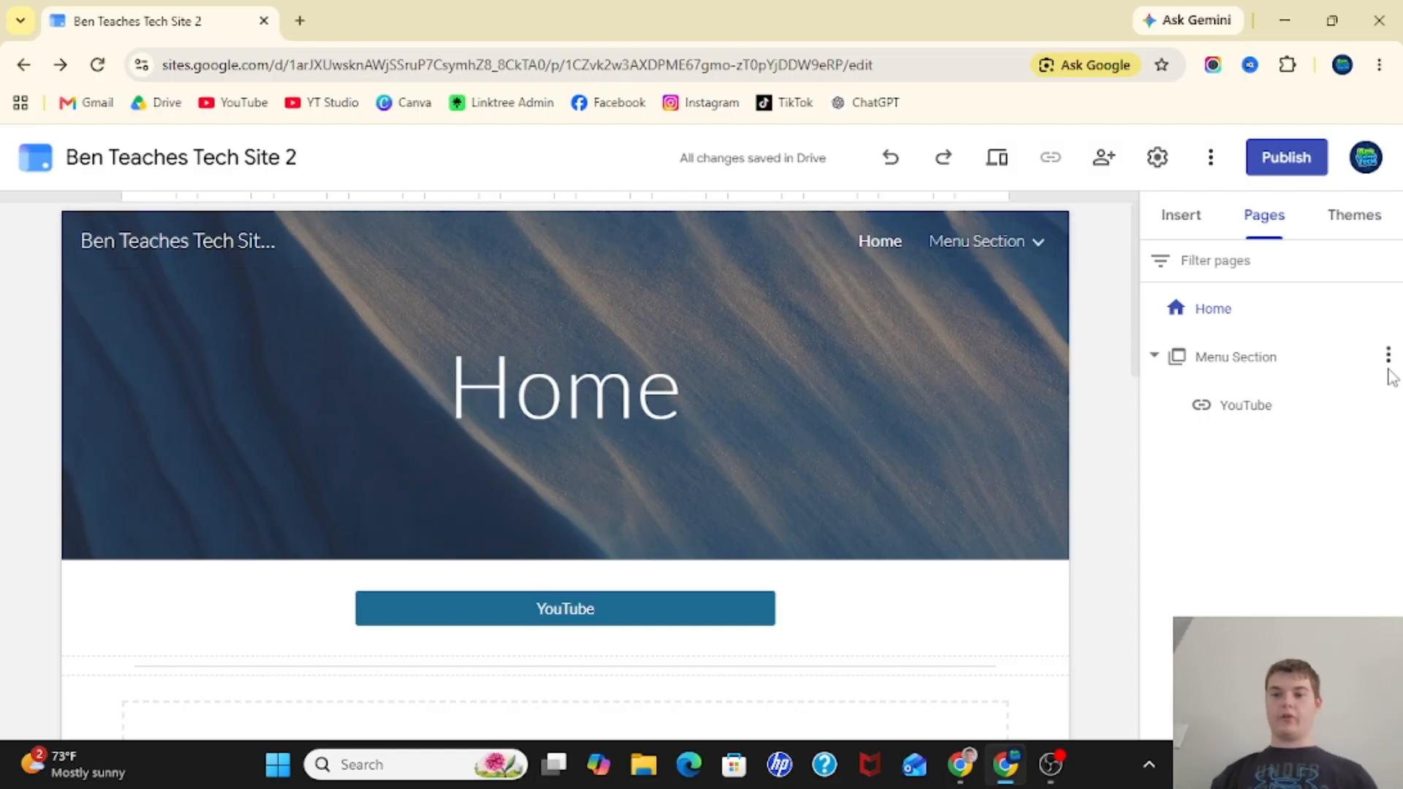
pyautogui.click(1387, 358)
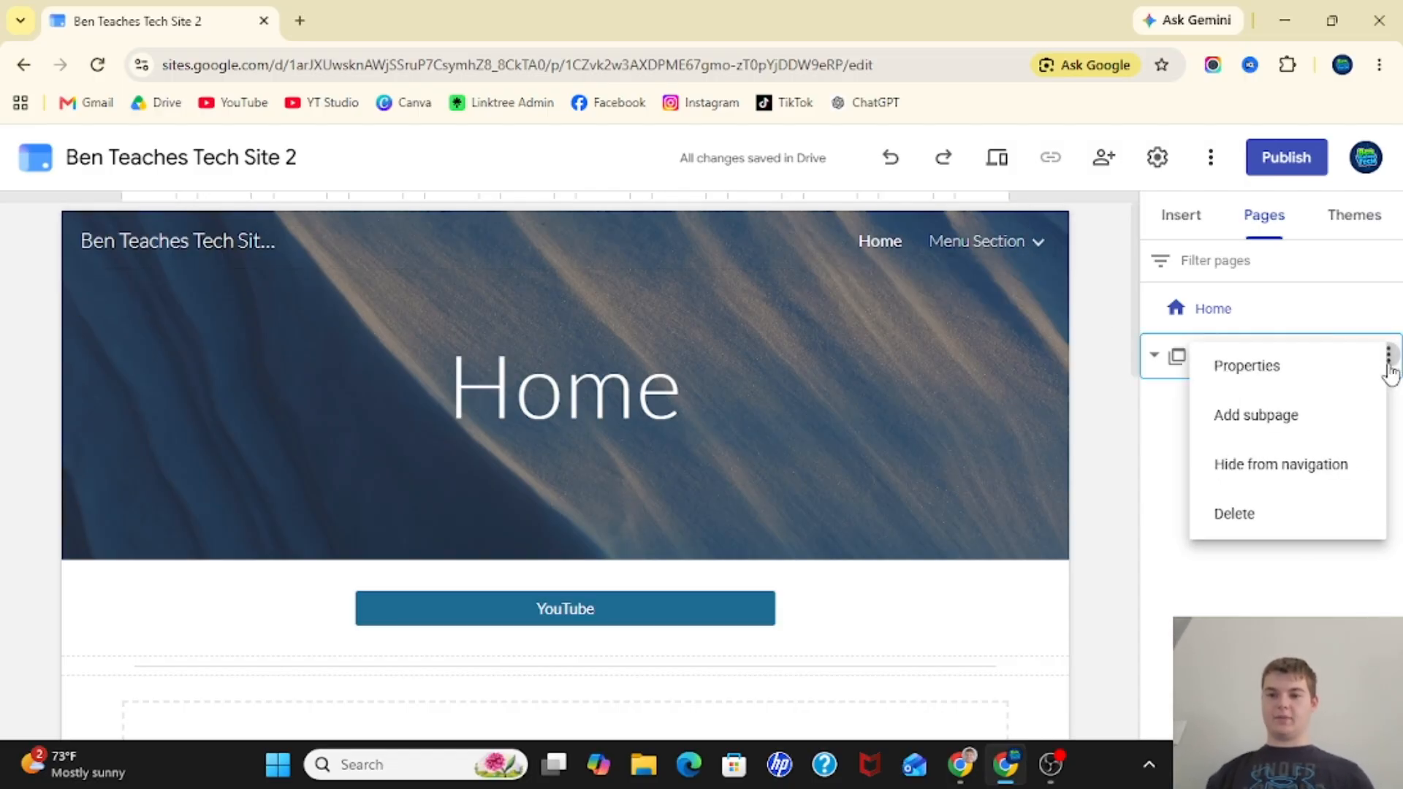
pyautogui.click(1271, 523)
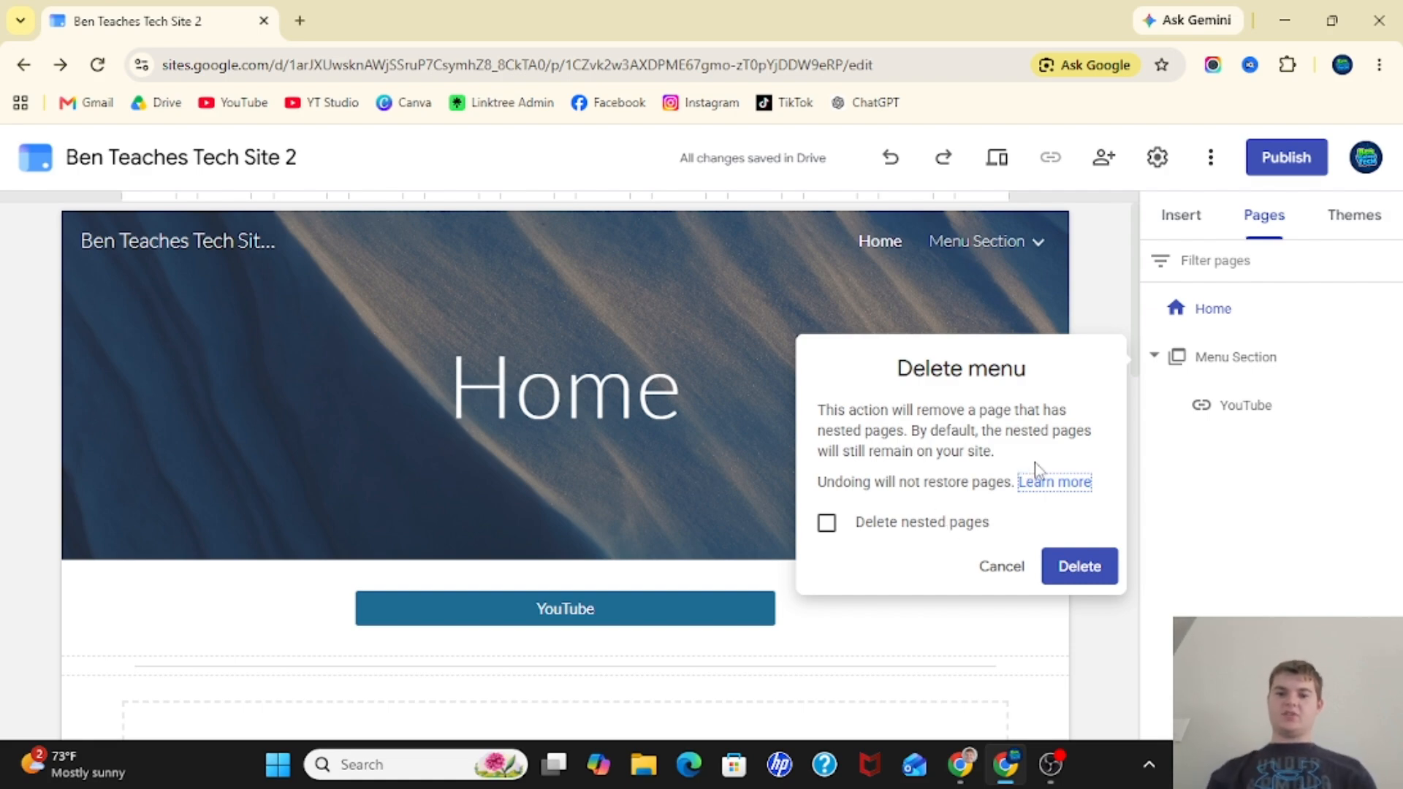
pyautogui.click(852, 525)
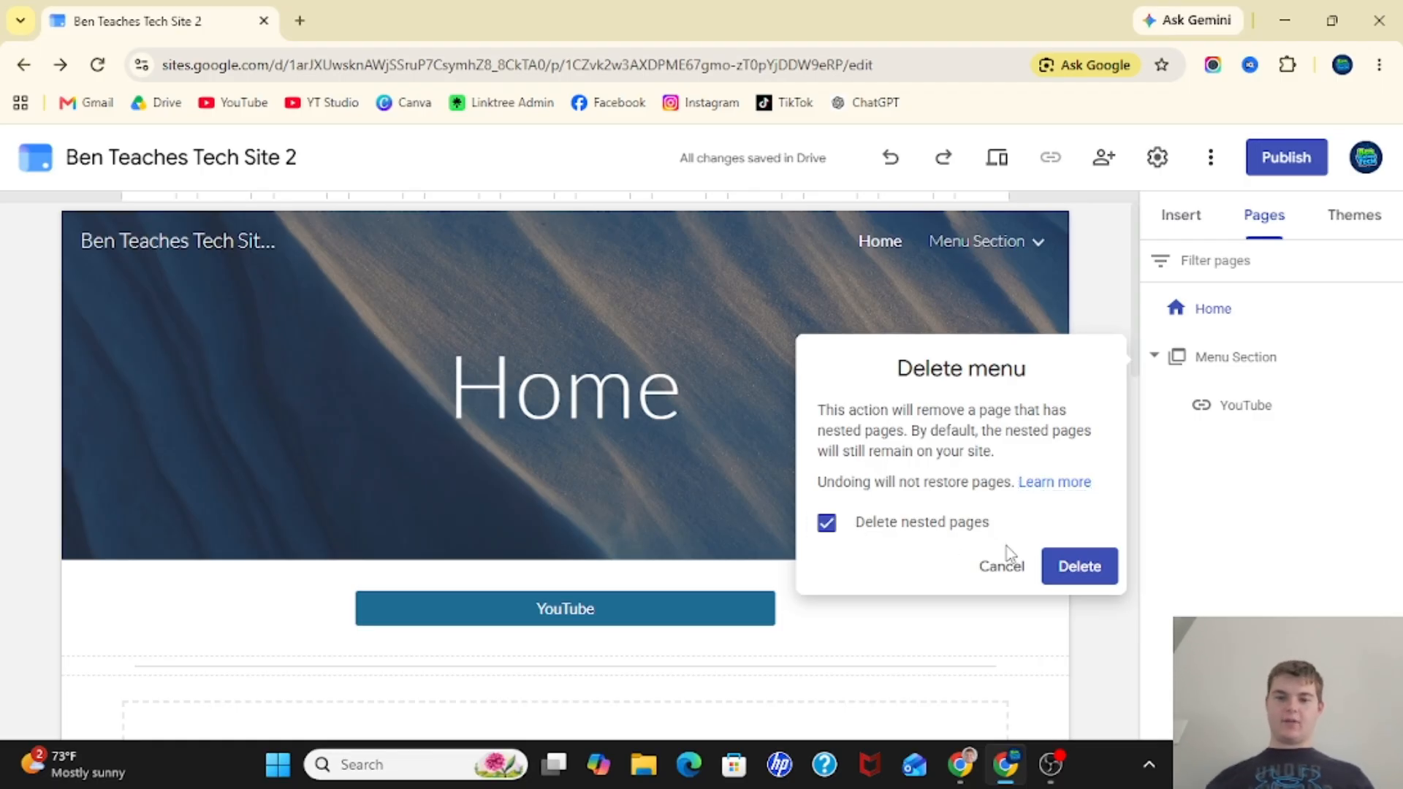
pyautogui.click(1079, 568)
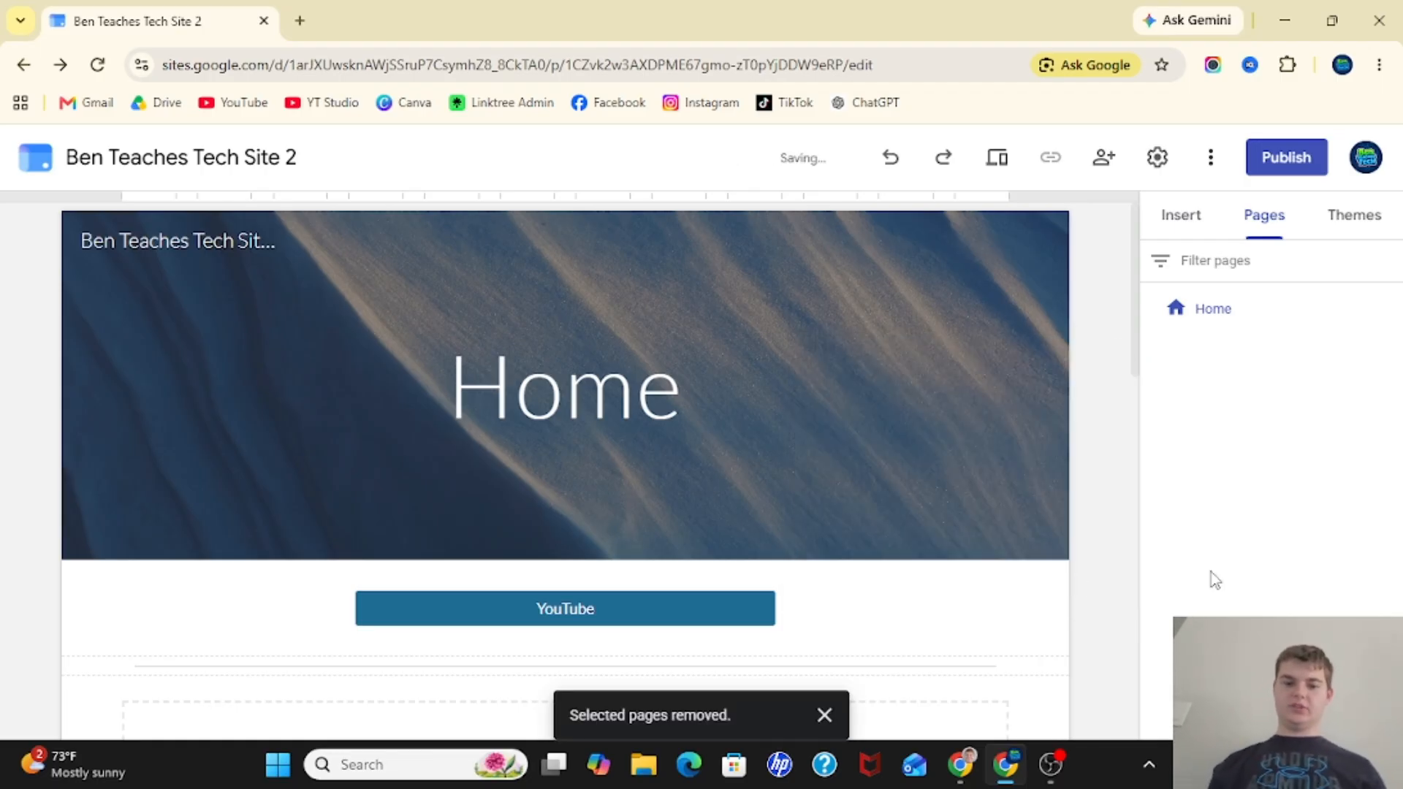
# Create a new page named "Follow me on Social Media!", leaving the advanced custom path blank
pyautogui.moveTo(1271, 670)
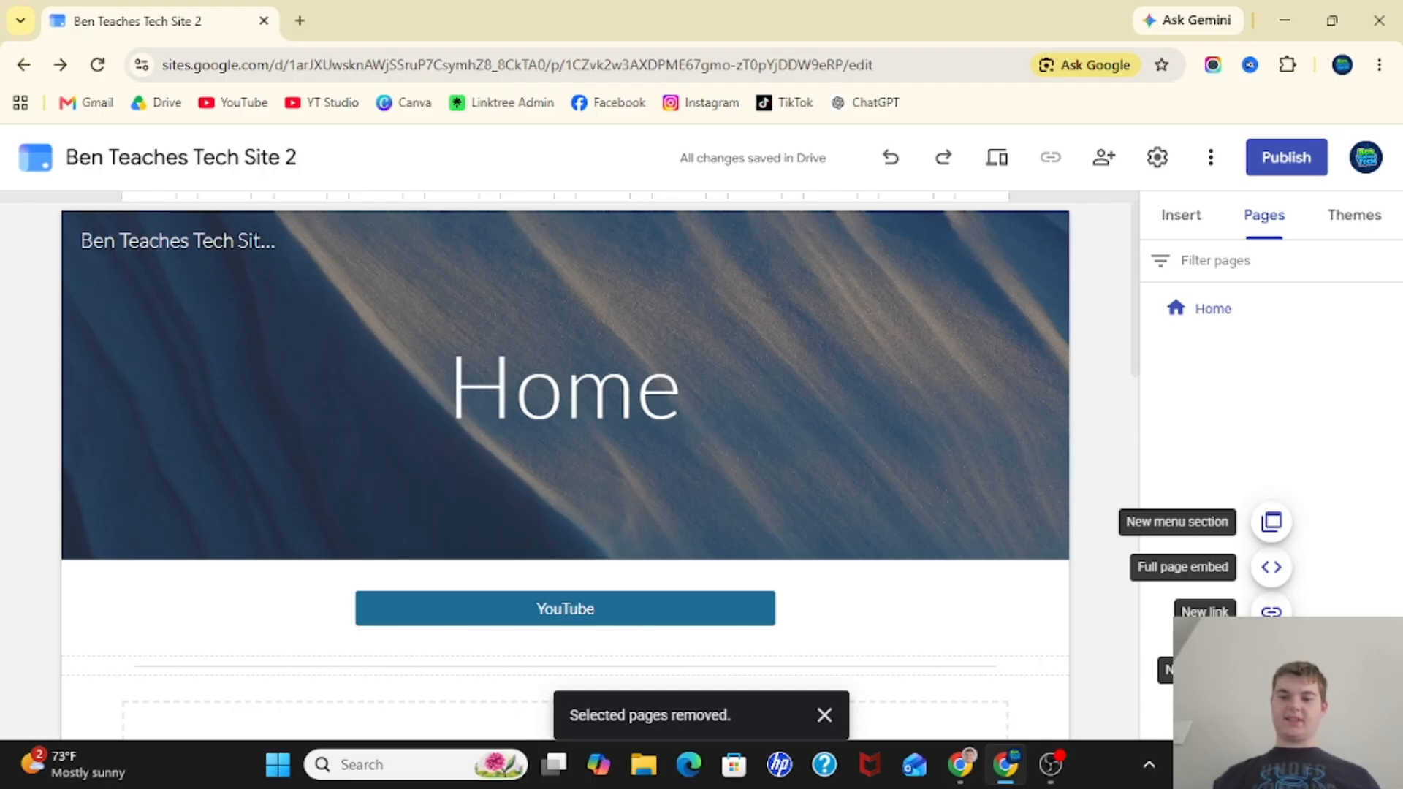
pyautogui.click(1272, 670)
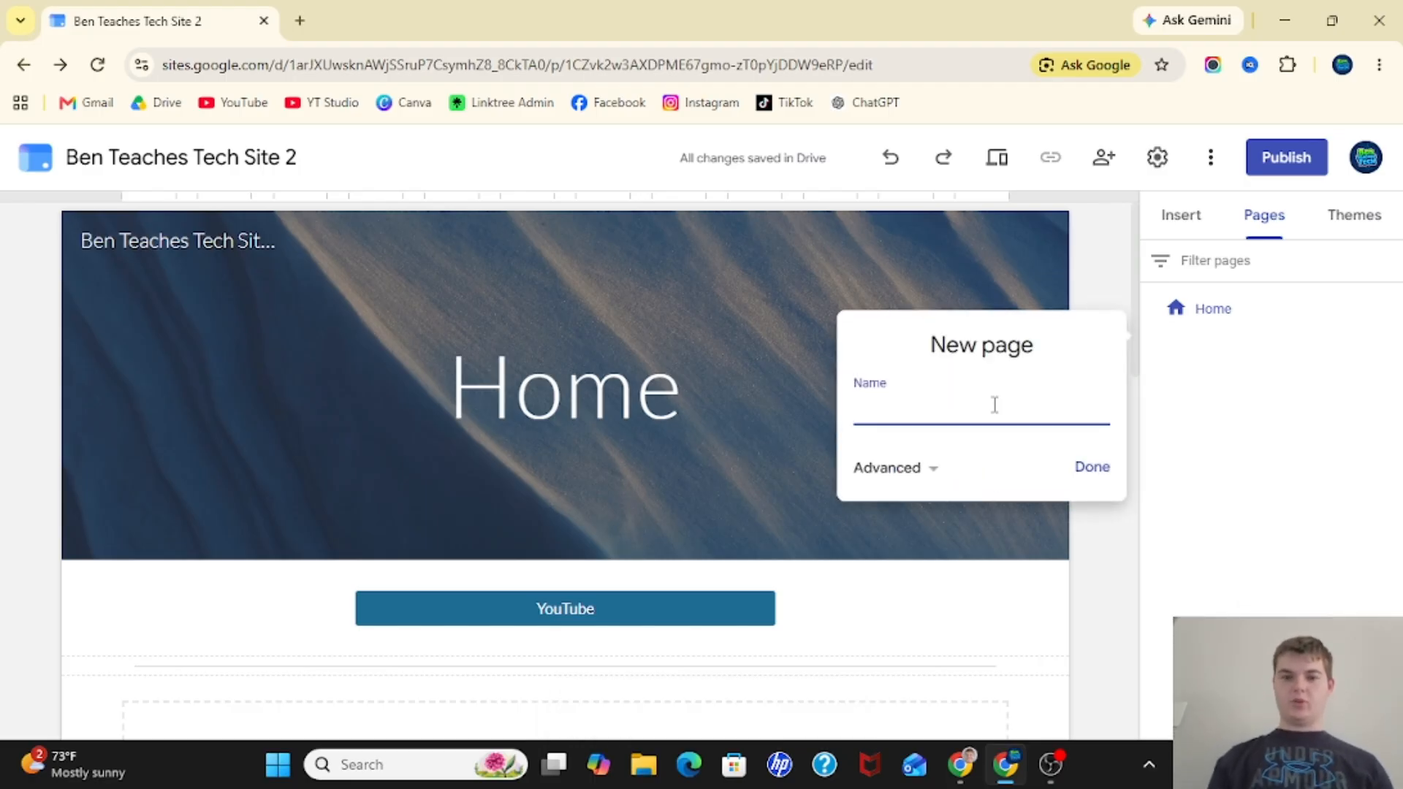
pyautogui.write('Follow me ')
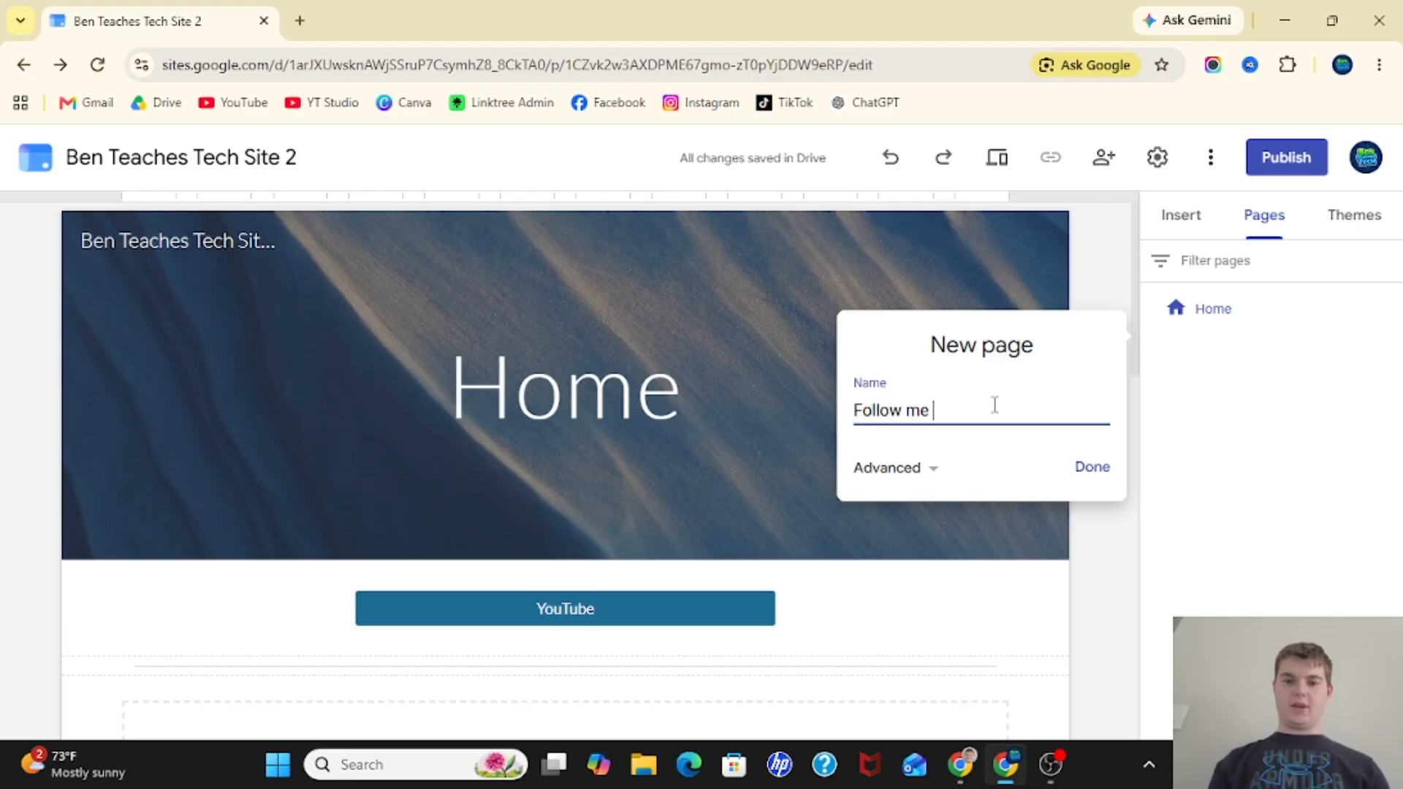
pyautogui.write('on Social Media!')
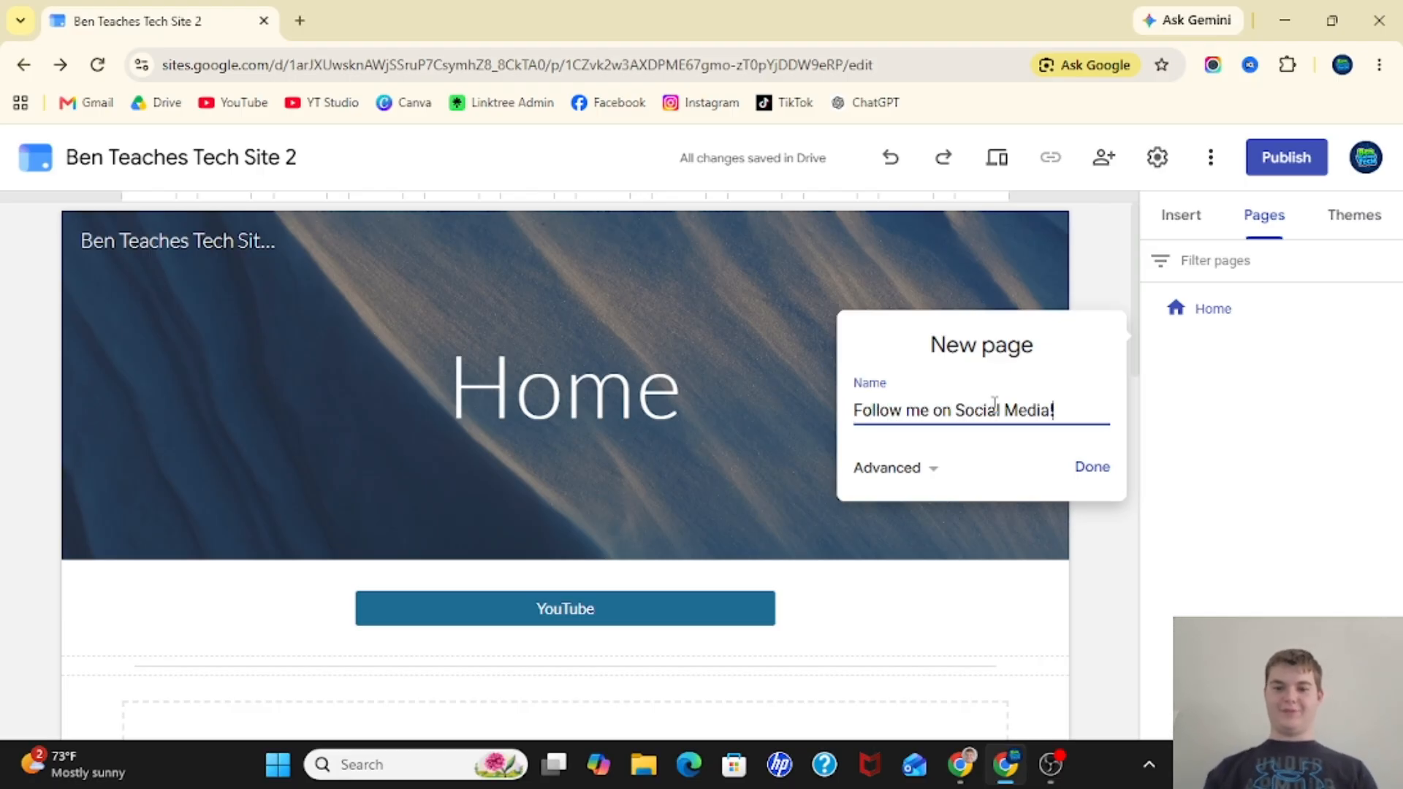
pyautogui.click(914, 471)
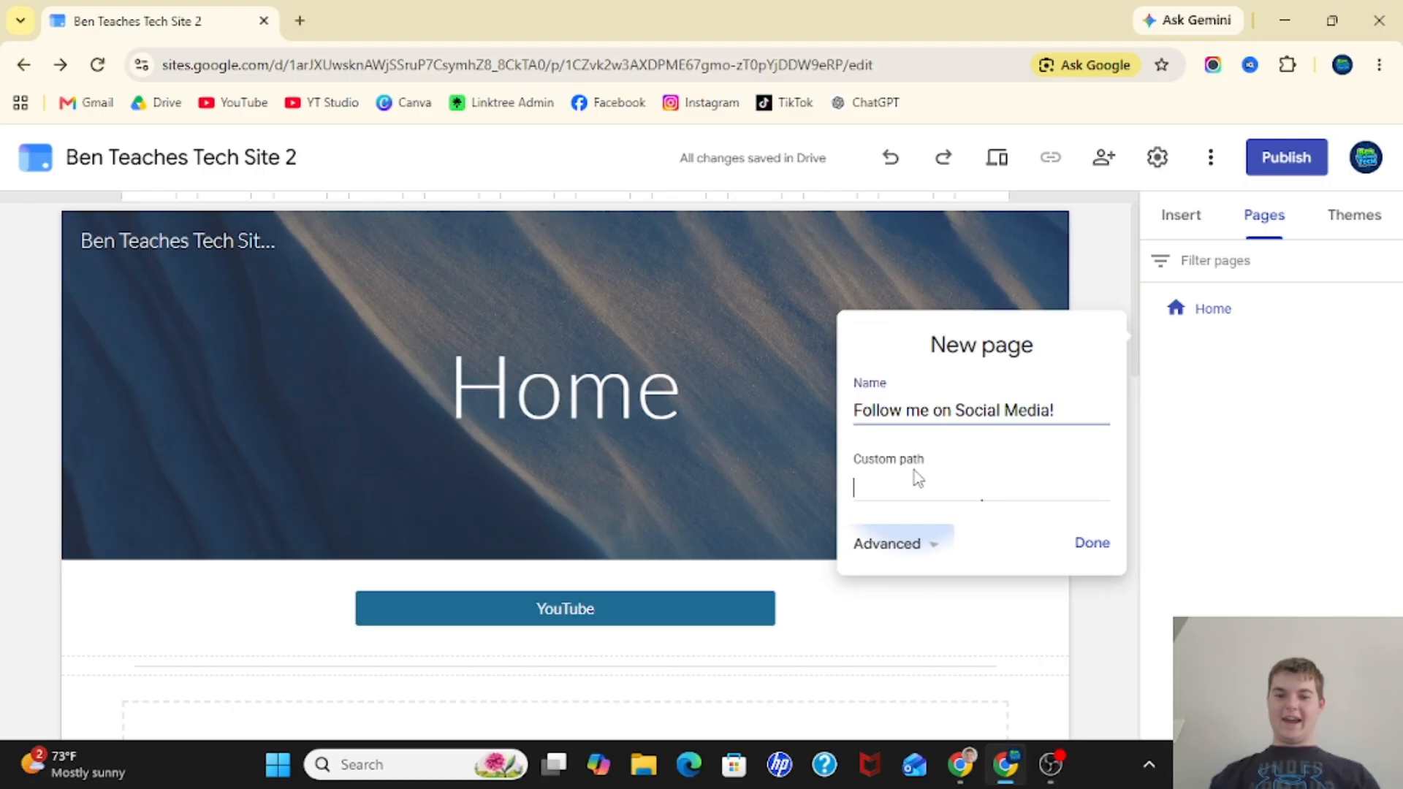
pyautogui.click(1095, 542)
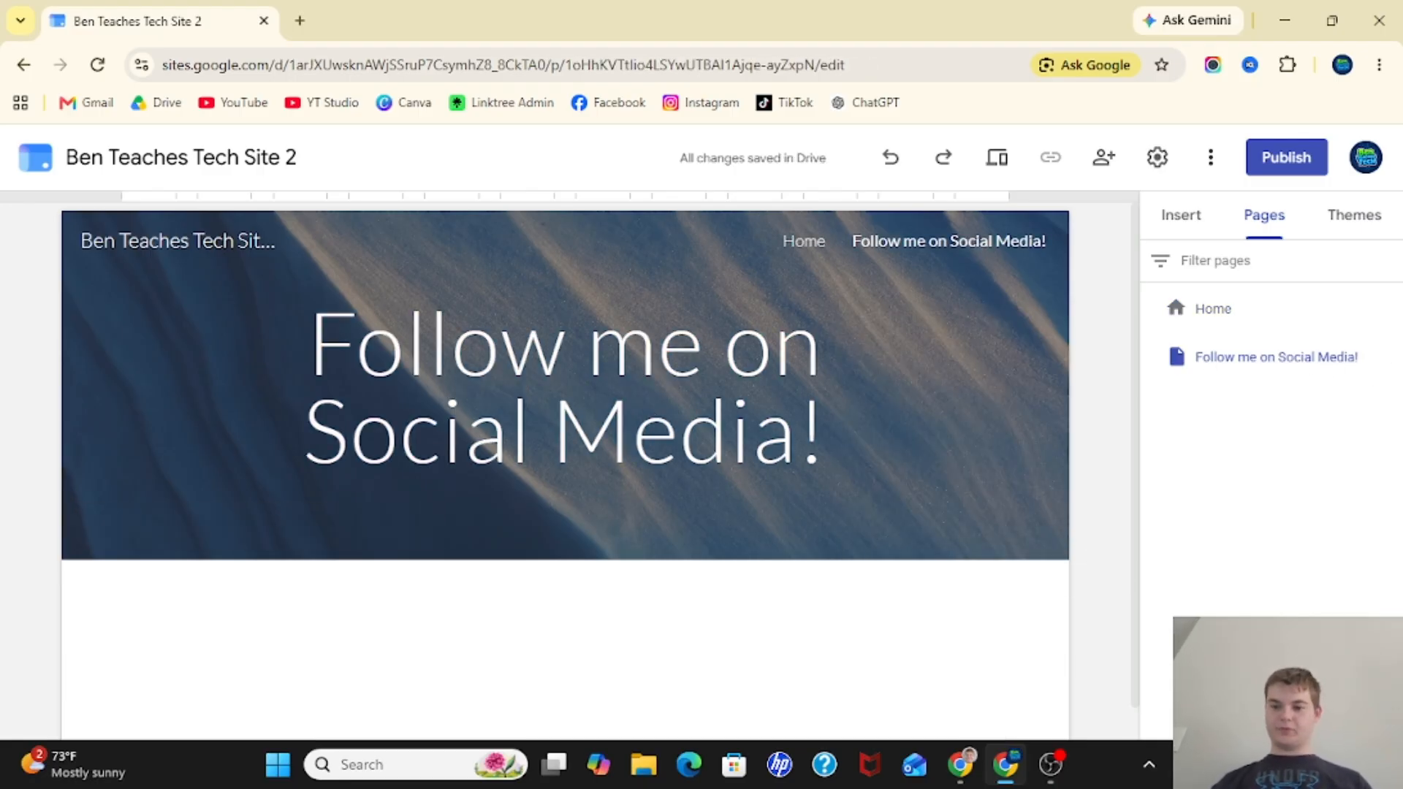
# Browse the elements that can be inserted on the new page, including social links, and return to the page list
pyautogui.click(1207, 221)
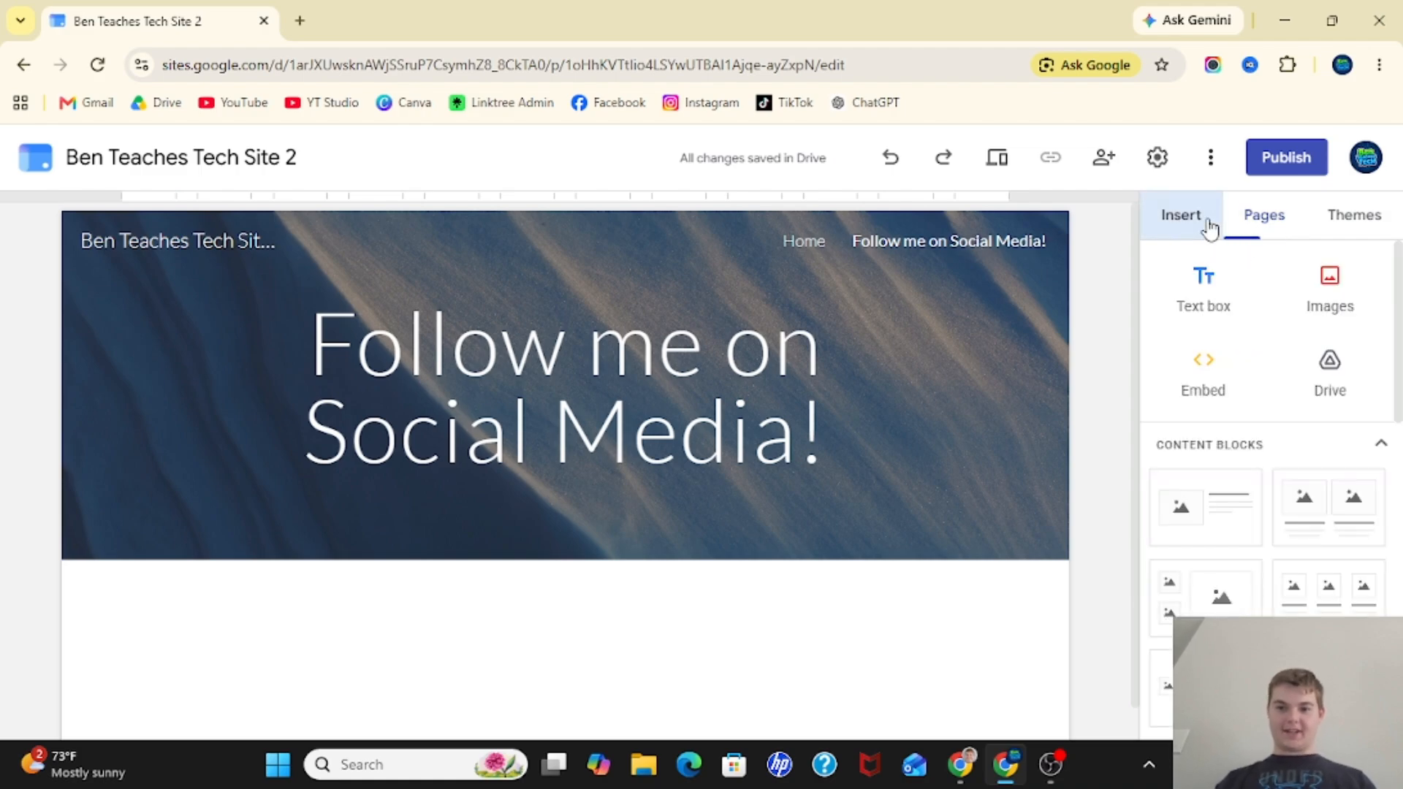
pyautogui.scroll(-8, 1173, 442)
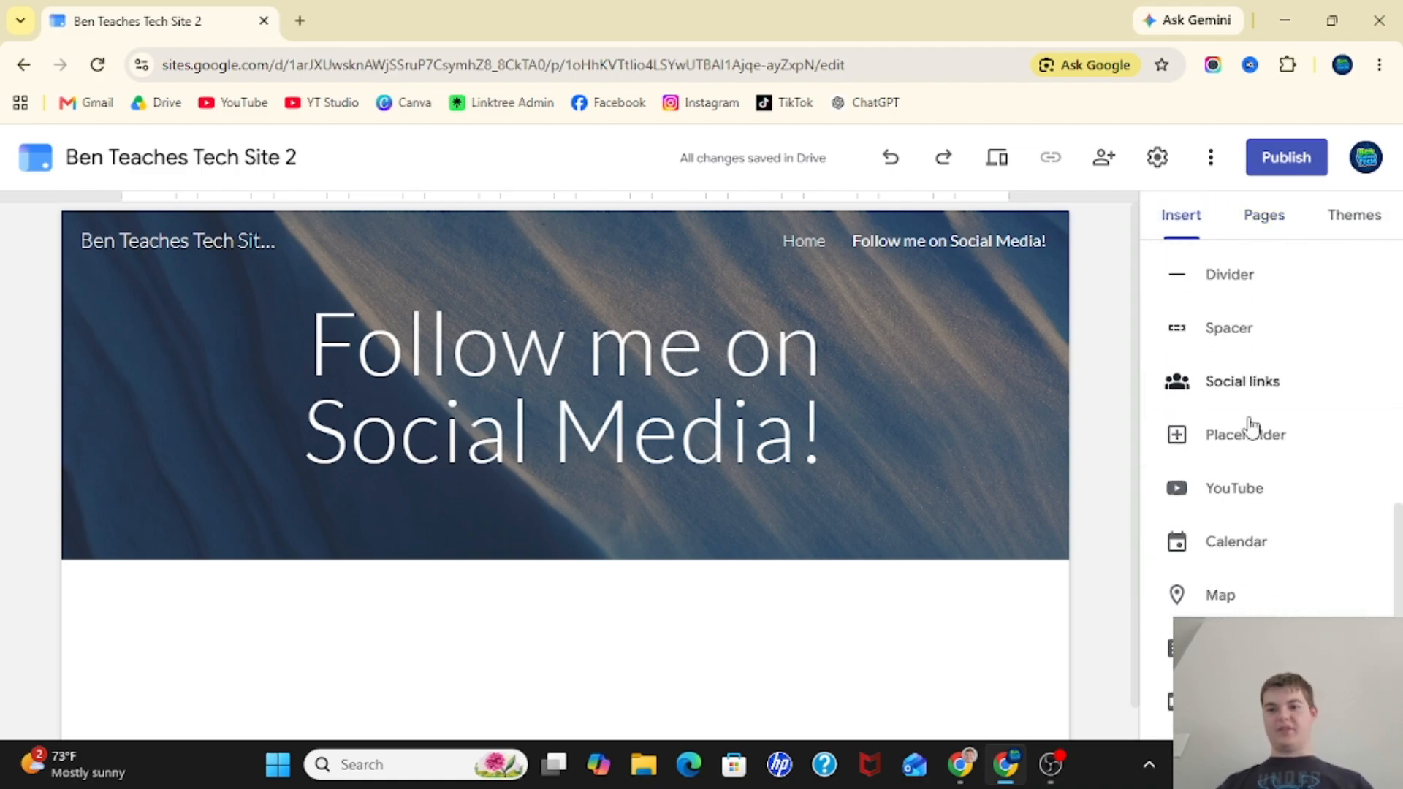
pyautogui.scroll(8, 1246, 344)
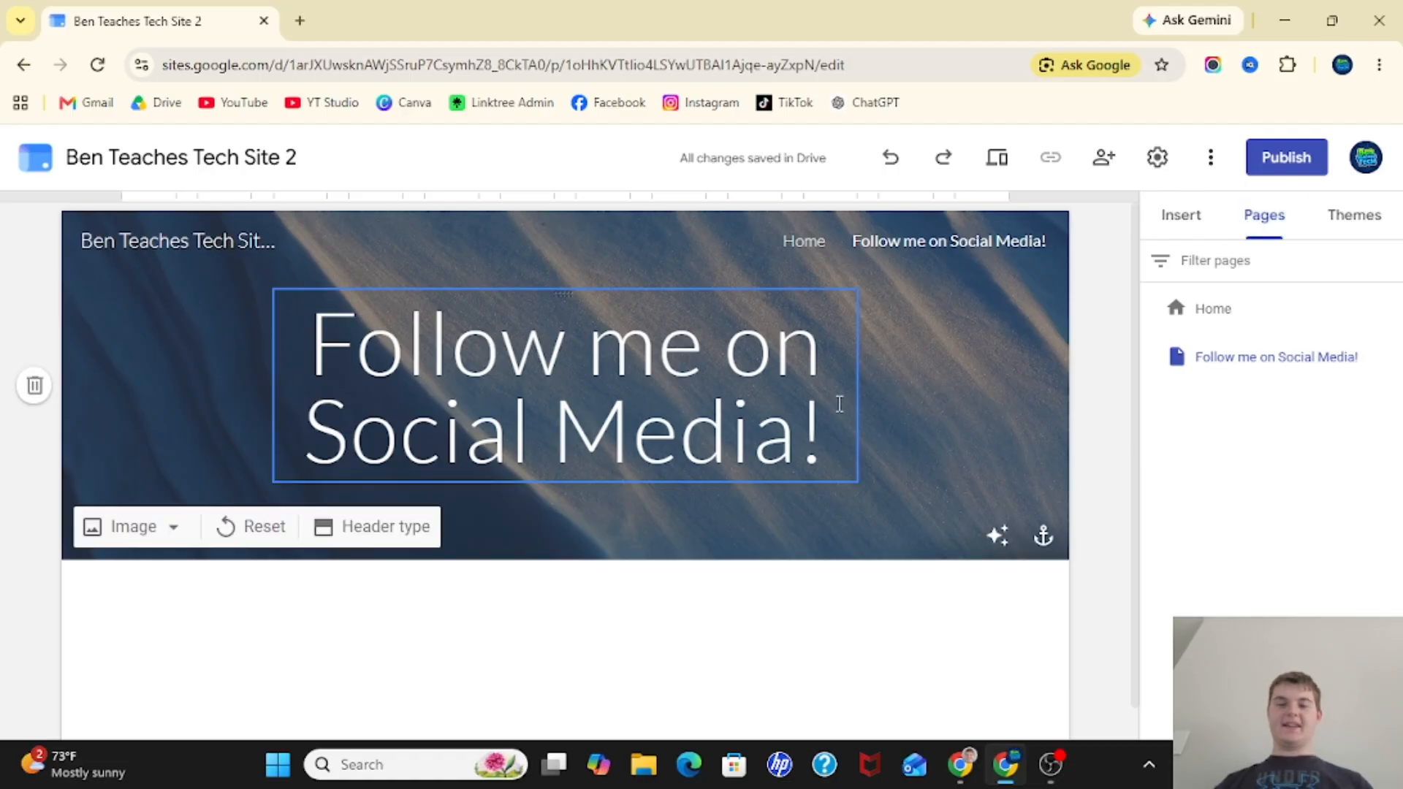
# Review the page options for "Follow me on Social Media!" and close them without changes
pyautogui.click(1386, 356)
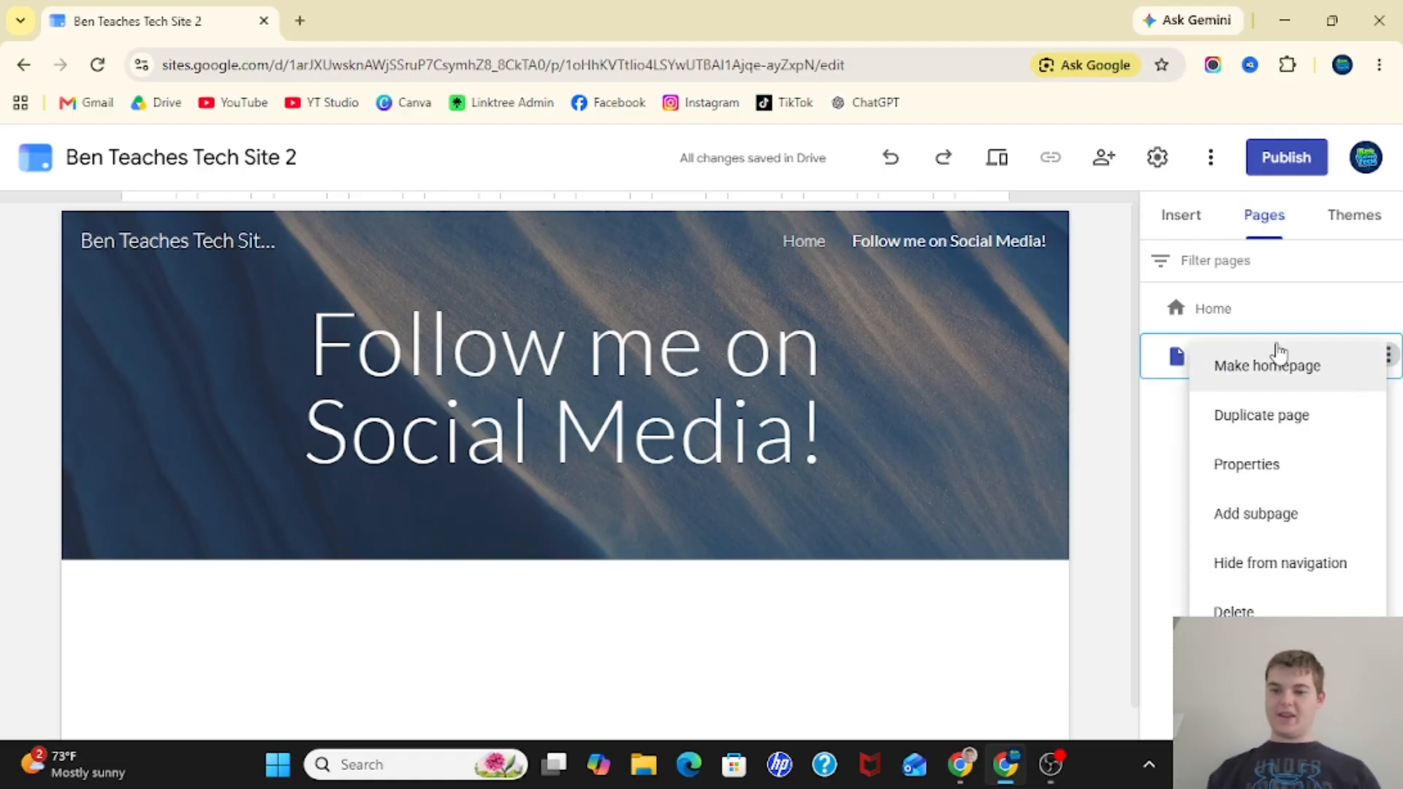
pyautogui.click(1171, 424)
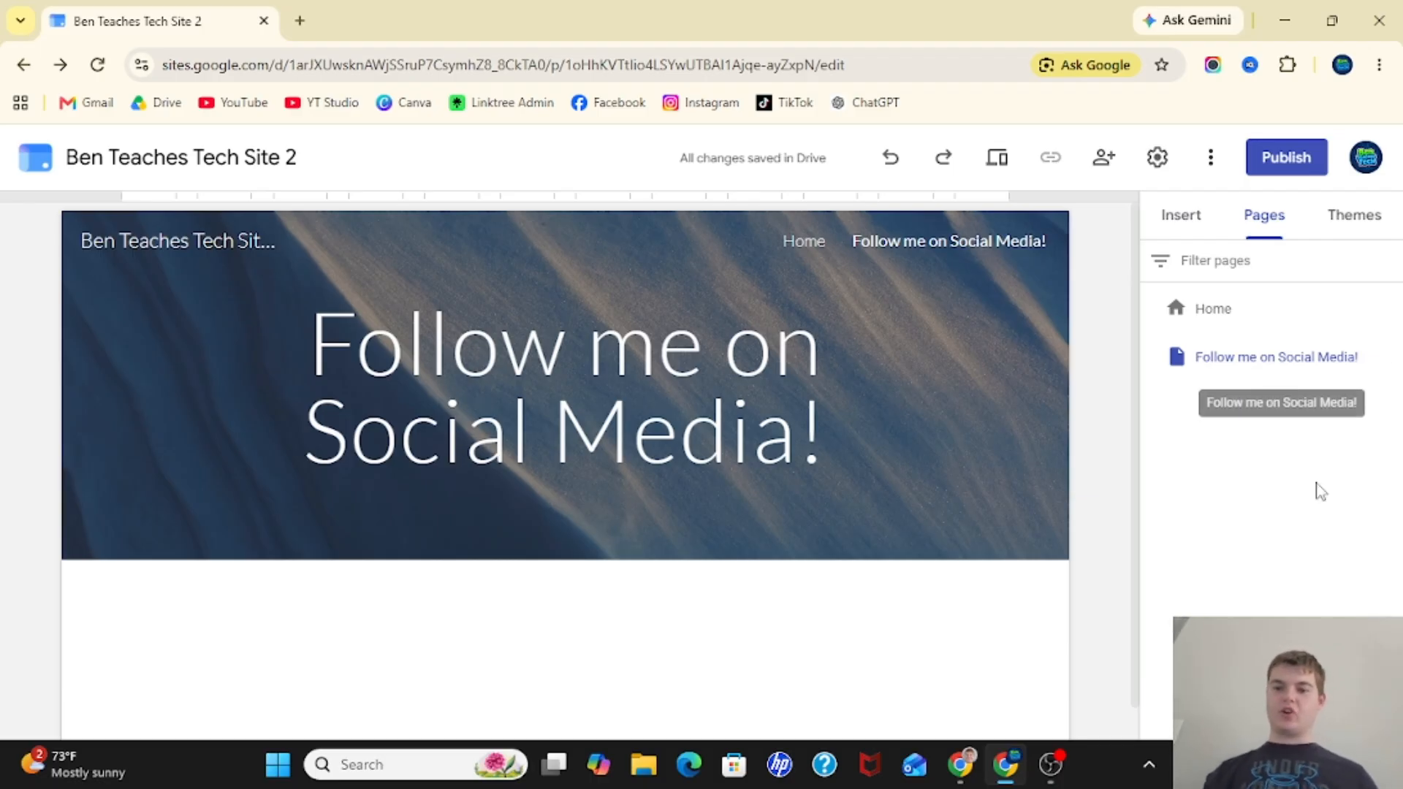
pyautogui.moveTo(1271, 723)
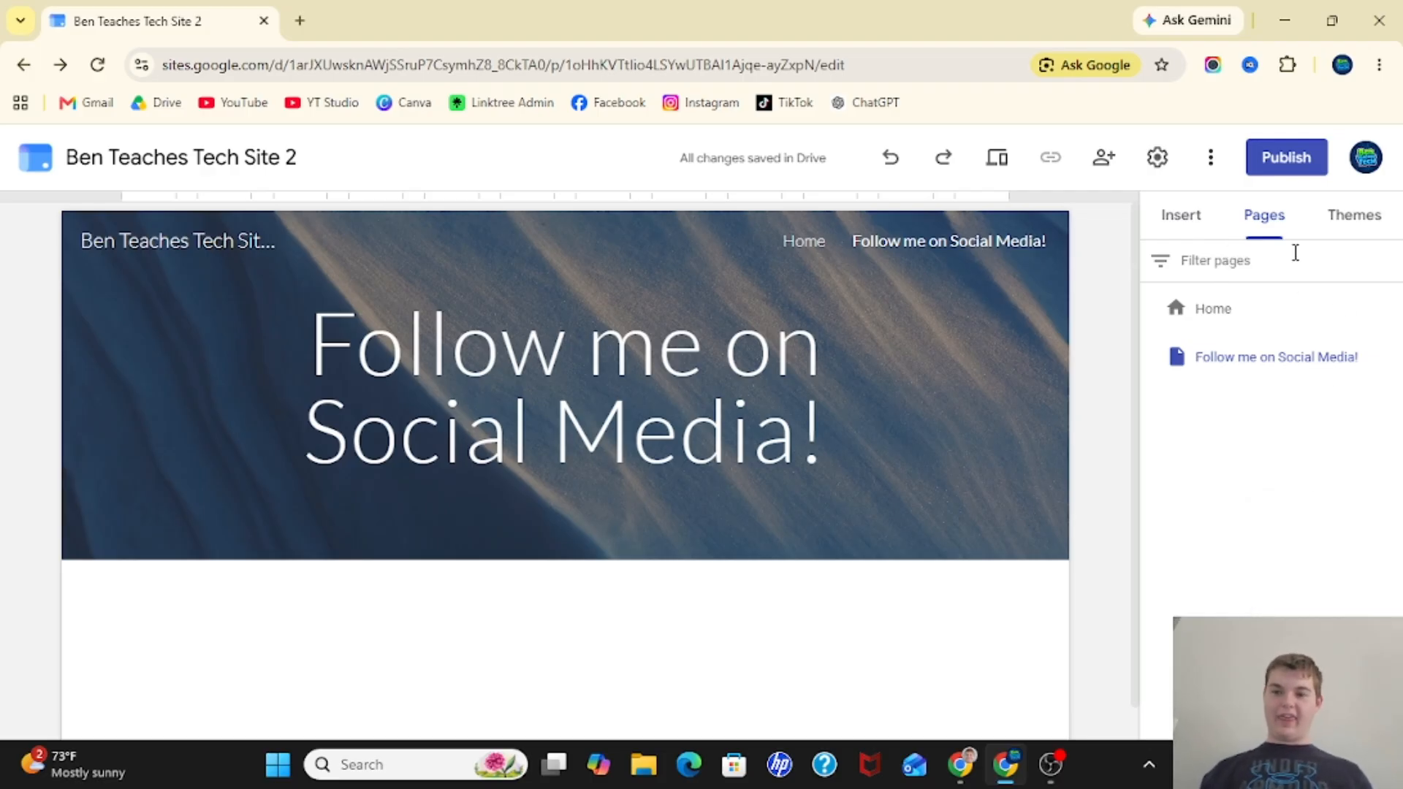
# Browse the site themes and view the Simple theme's colour and font style options without changing them
pyautogui.click(1345, 237)
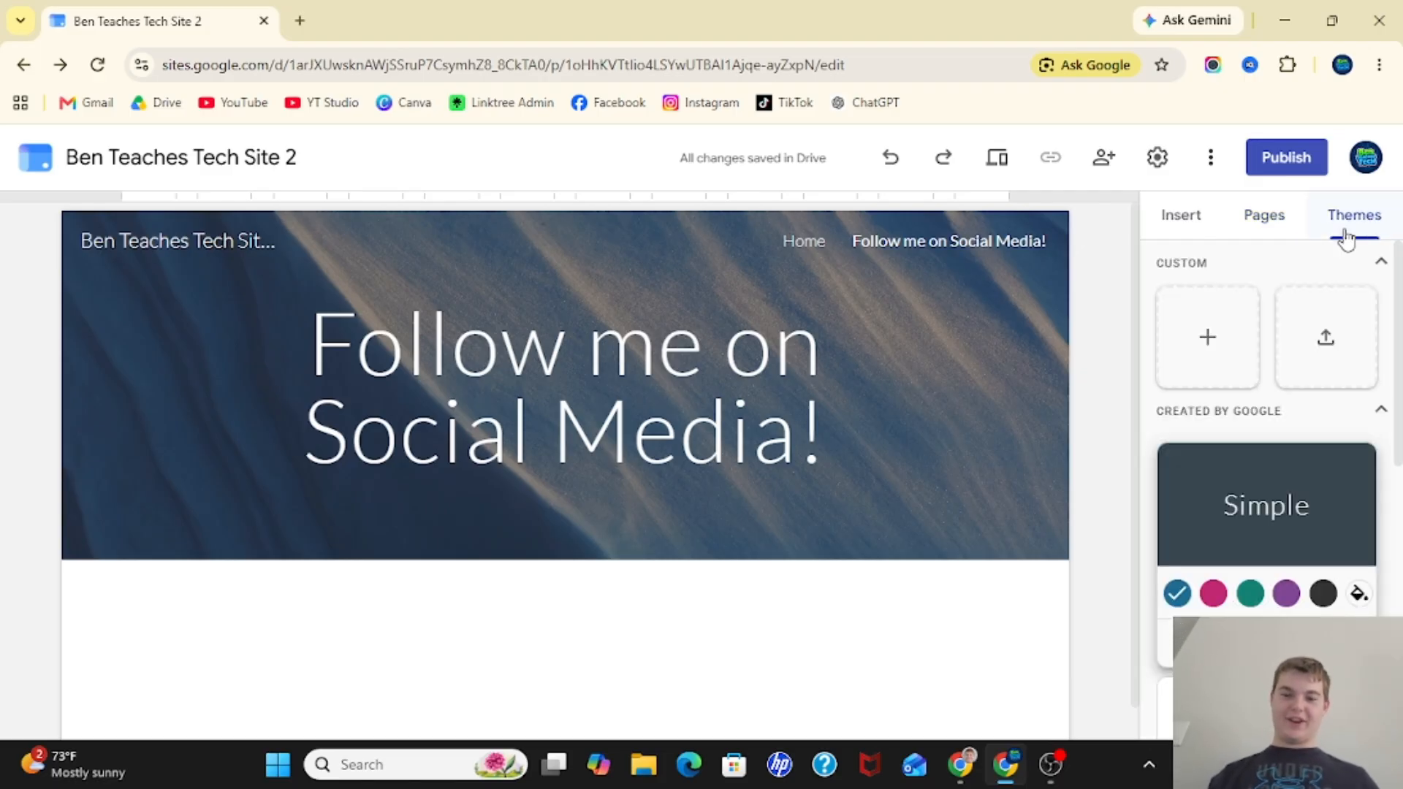
pyautogui.scroll(-2, 1300, 480)
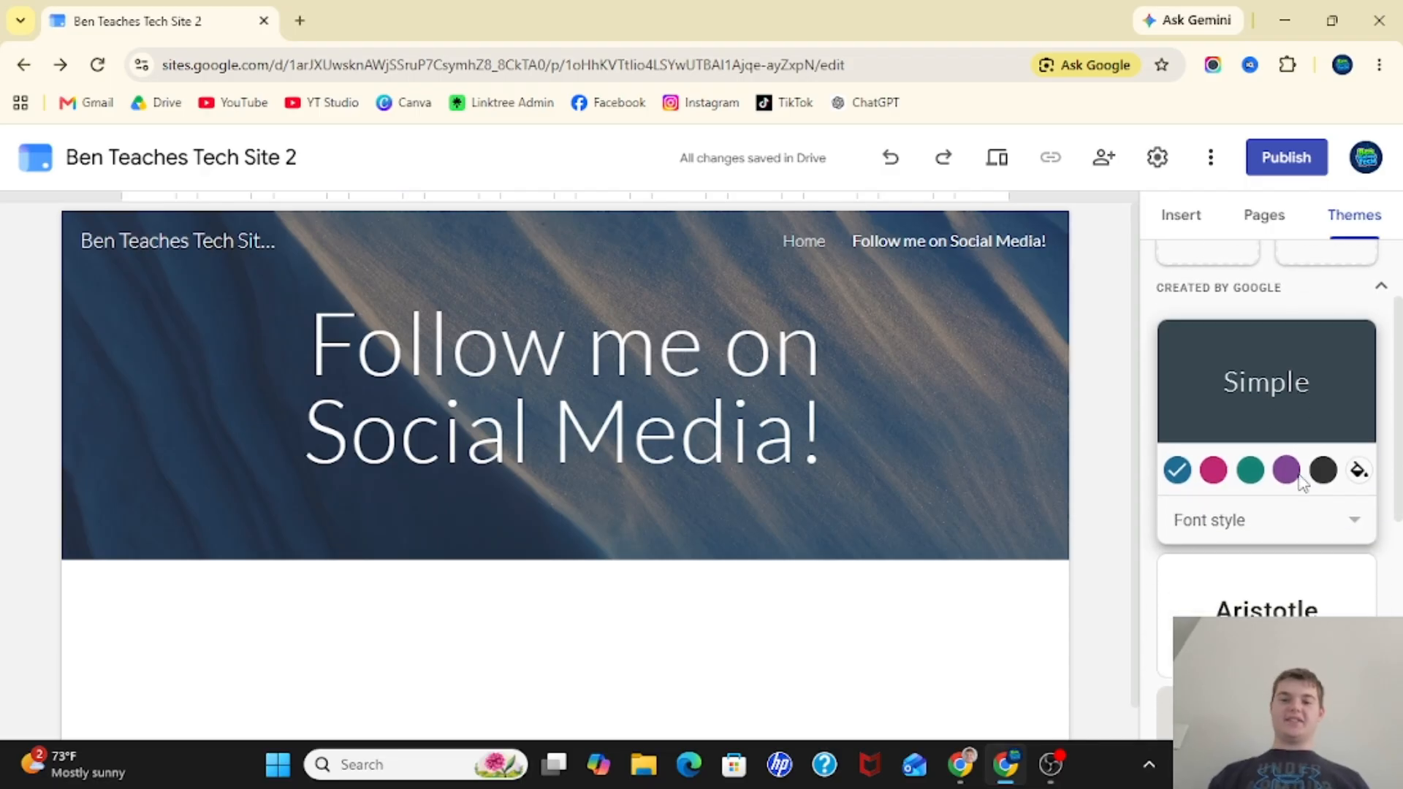
pyautogui.click(1321, 522)
pyautogui.click(1314, 401)
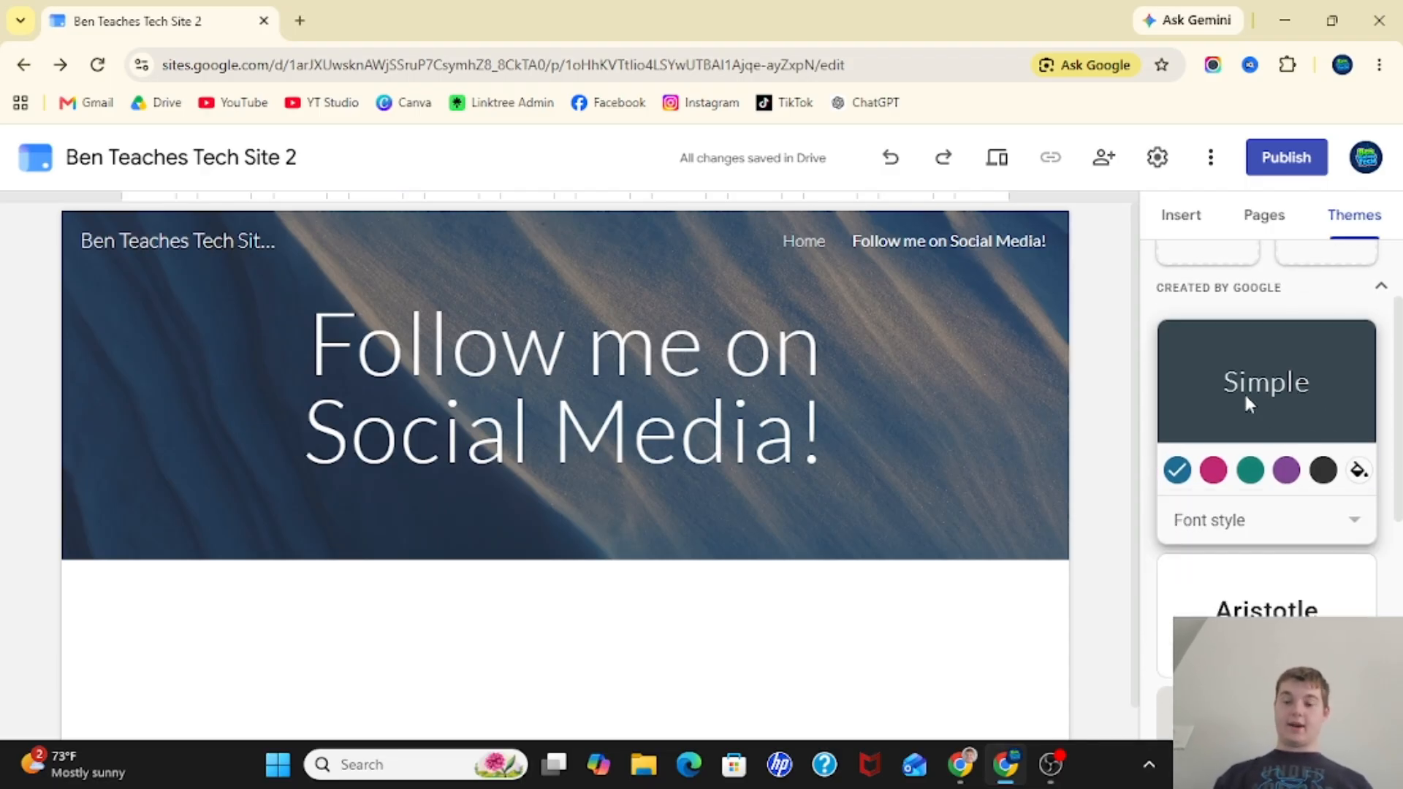
# Try the Aristotle theme and the Diplomat theme, cycling through Diplomat's preset colours and picking a custom dark green, #0f2d25
pyautogui.scroll(-3, 1299, 549)
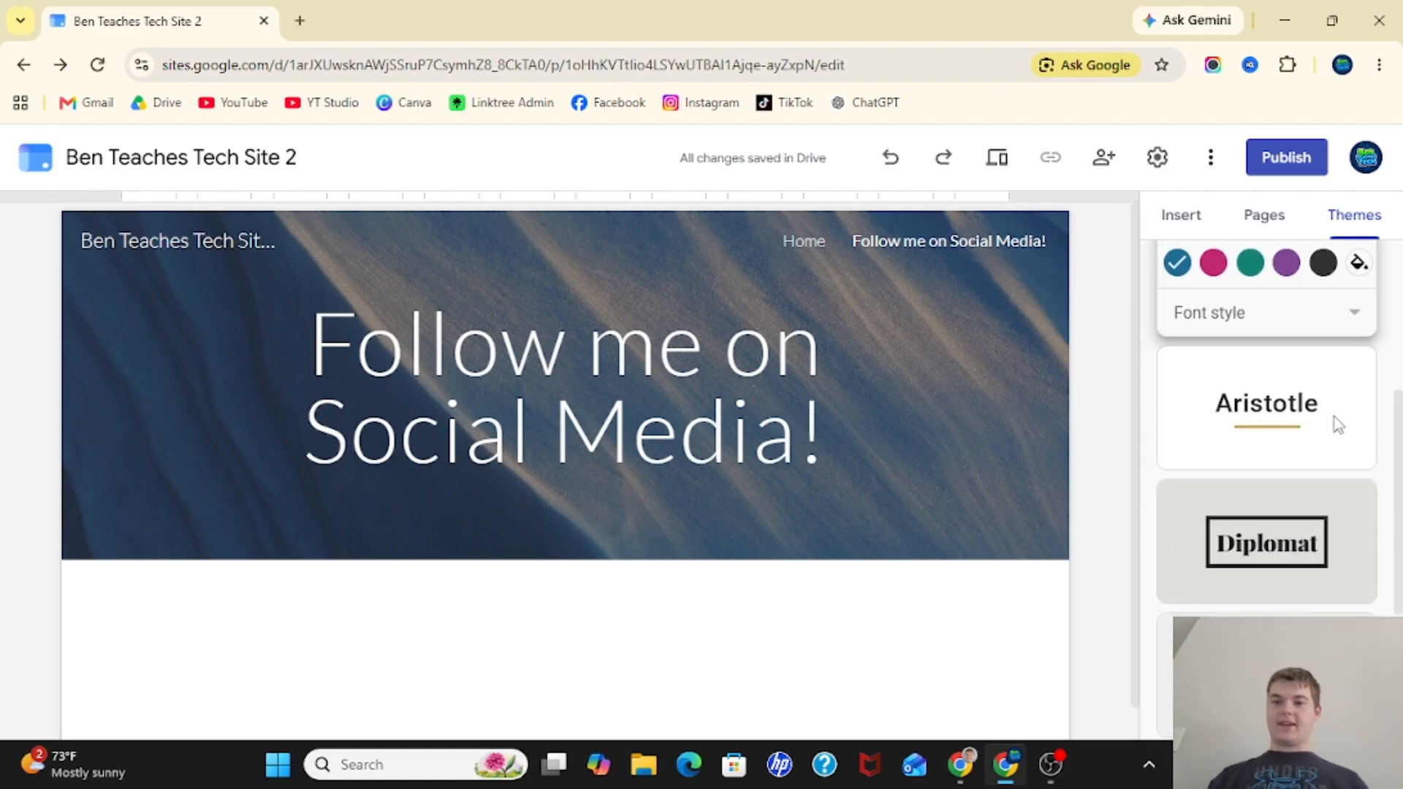
pyautogui.click(1288, 422)
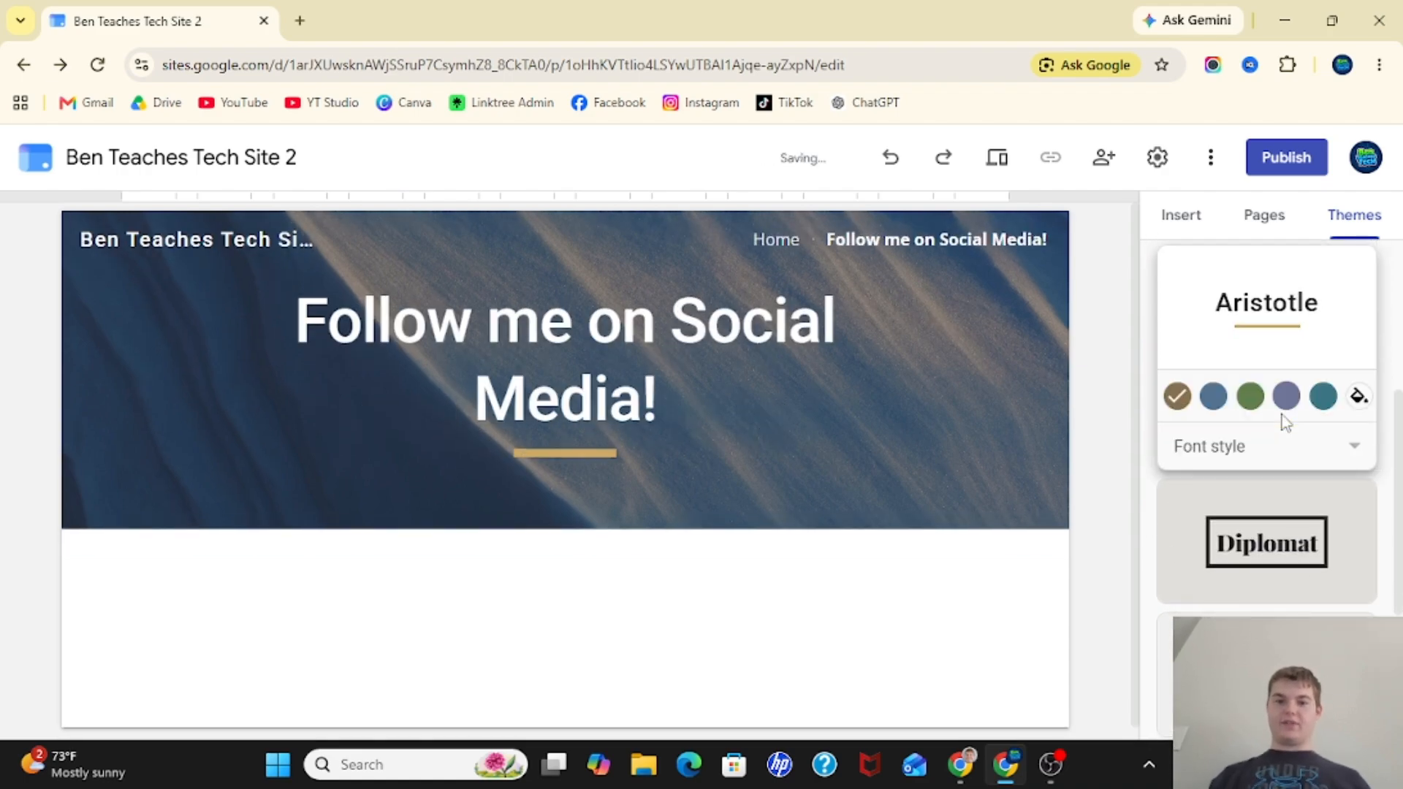
pyautogui.click(1292, 561)
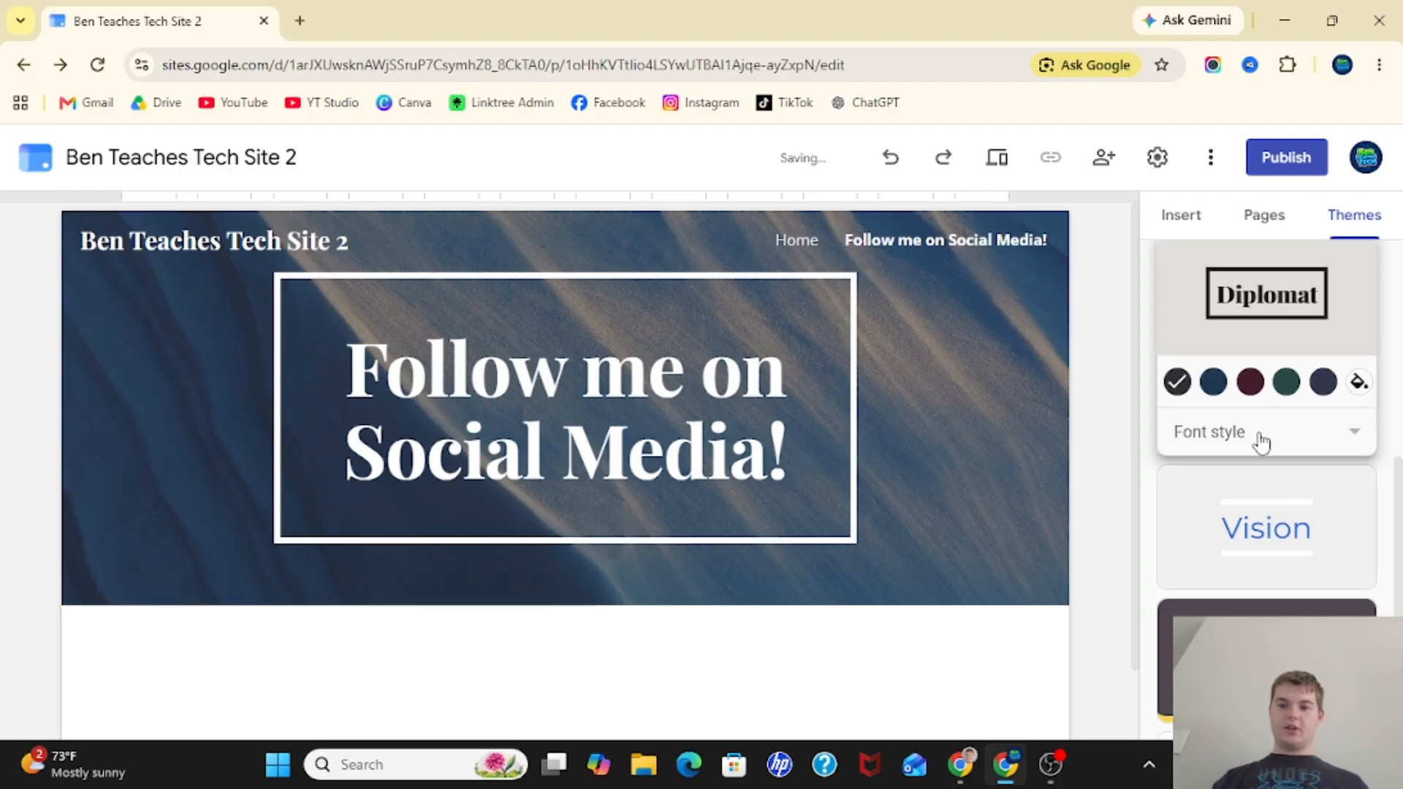
pyautogui.click(1213, 383)
pyautogui.click(1251, 383)
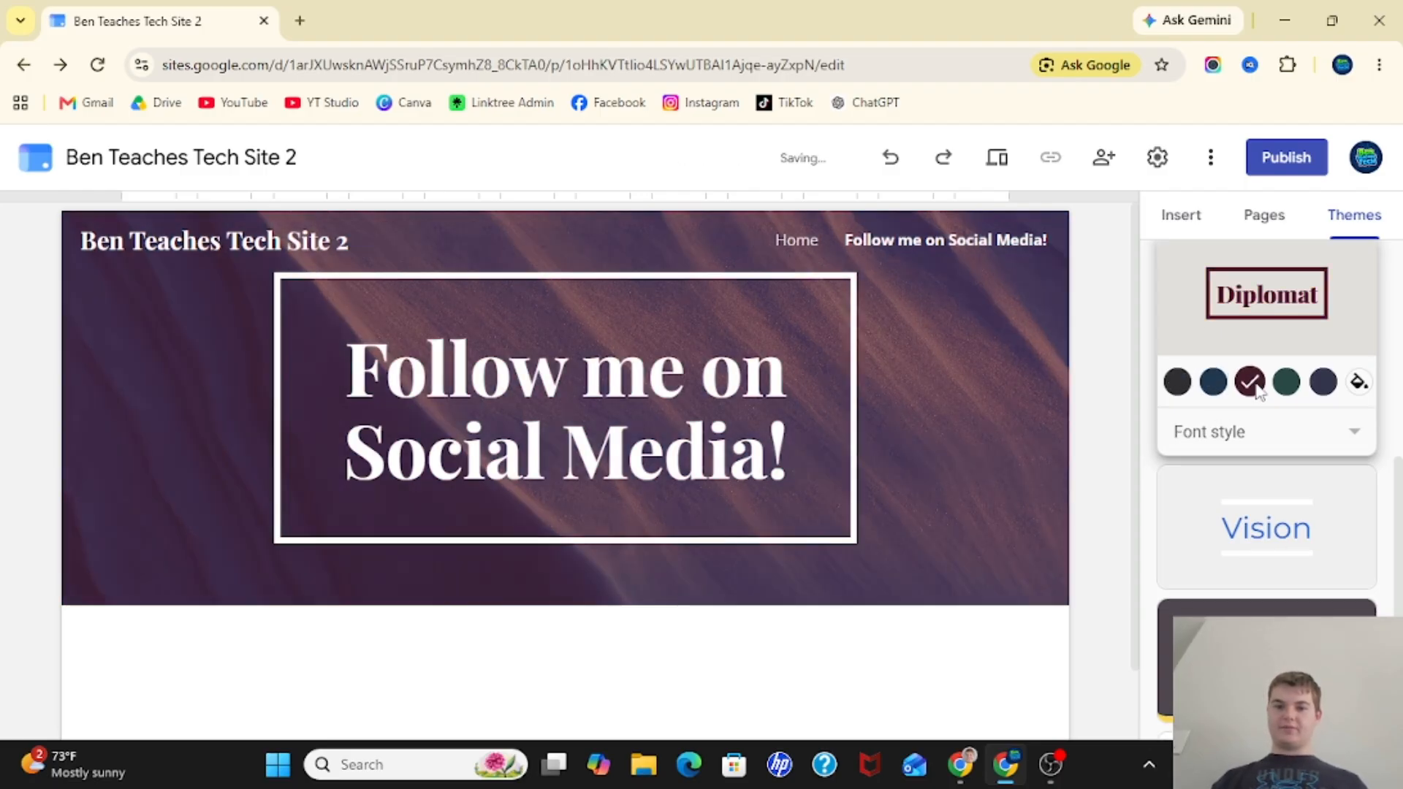
pyautogui.click(1289, 384)
pyautogui.click(1322, 381)
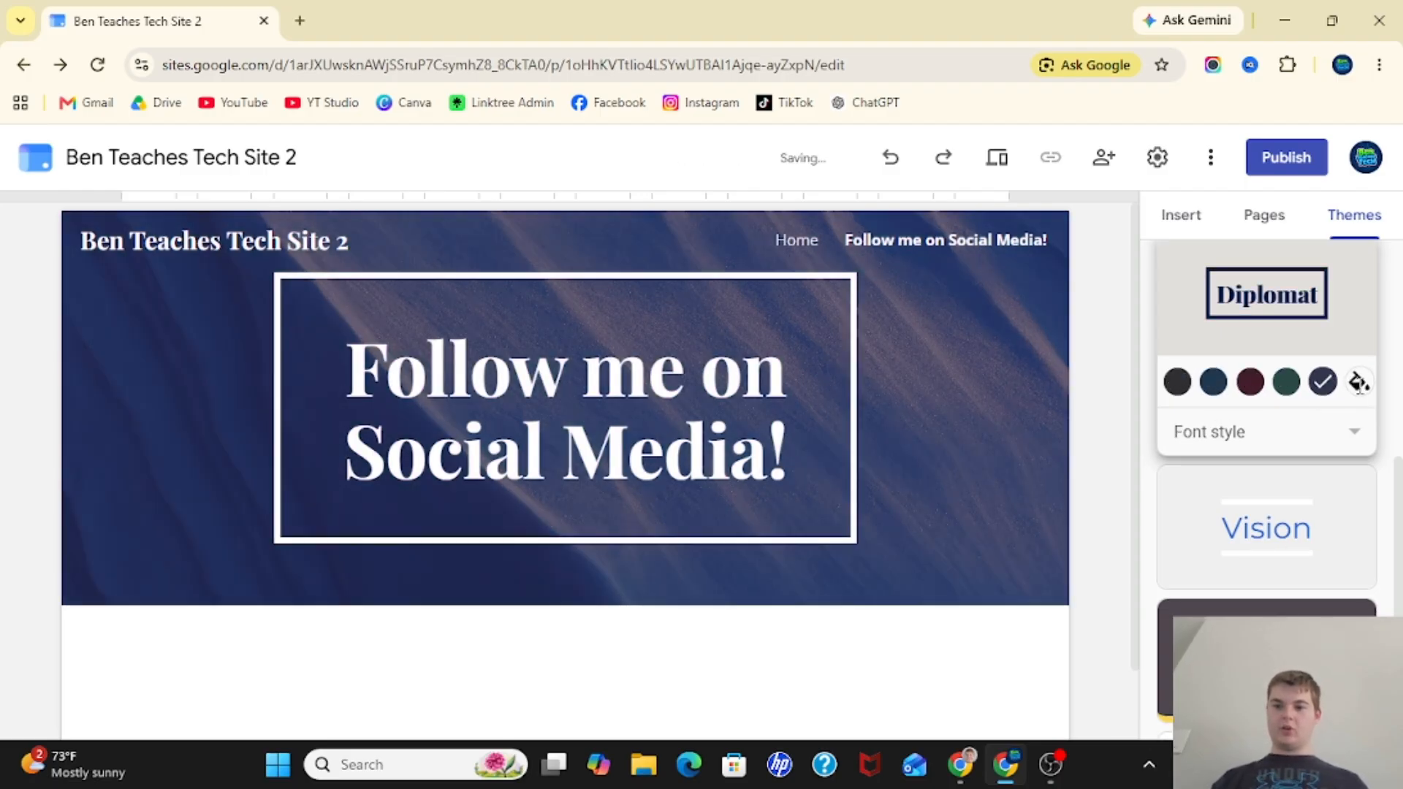
pyautogui.click(1358, 382)
pyautogui.moveTo(1278, 467); pyautogui.dragTo(1260, 493)
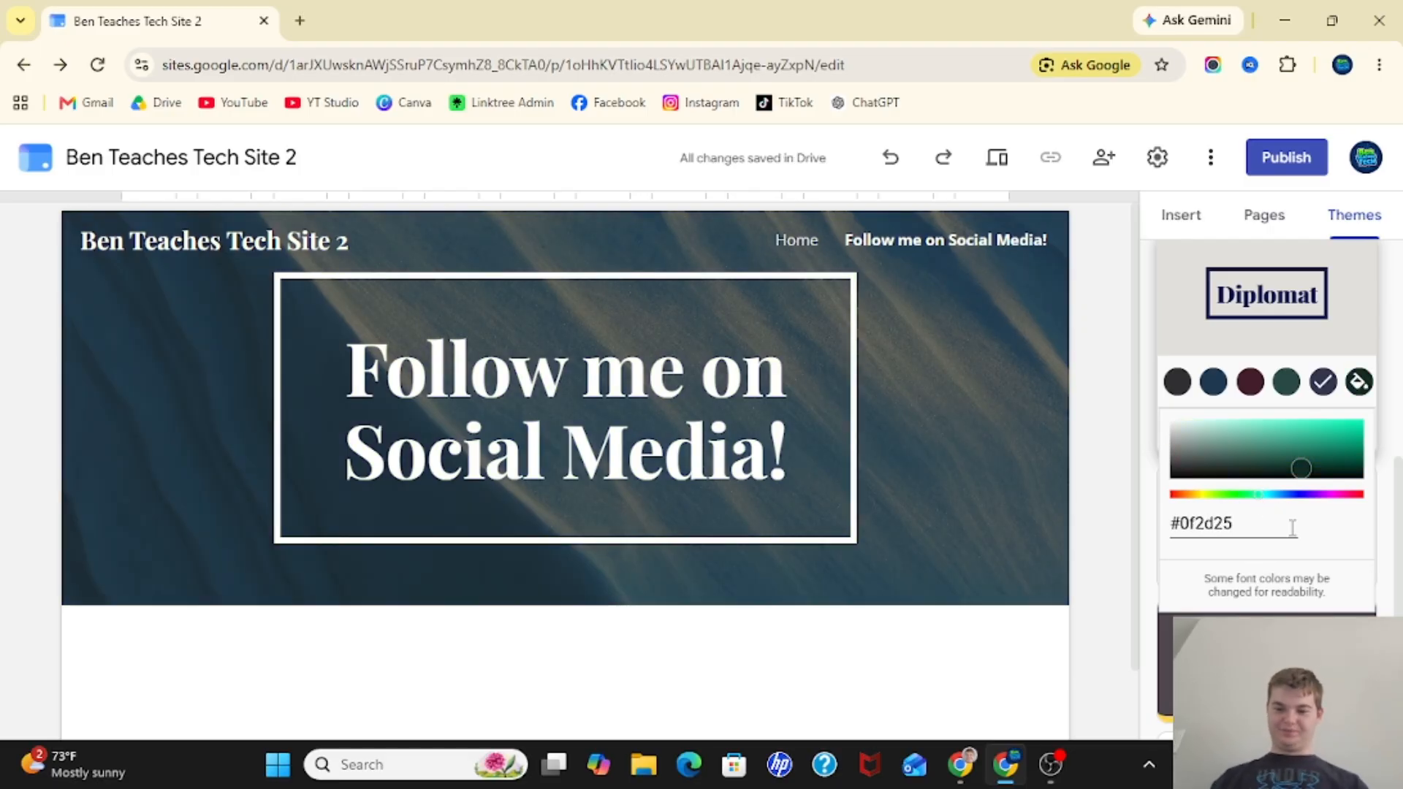
# Try the Level theme and replace it with the Vision theme
pyautogui.click(1258, 637)
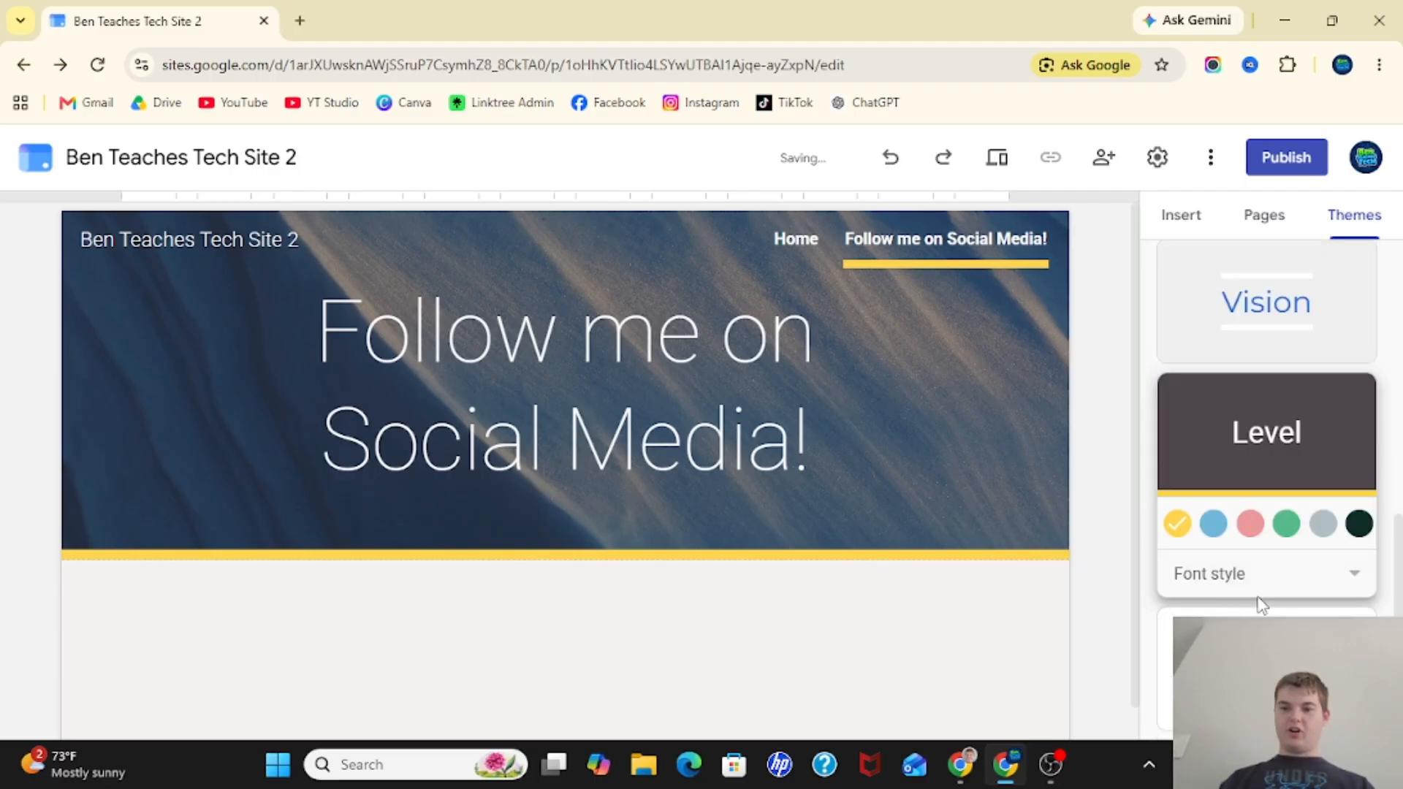
pyautogui.click(1299, 332)
# Open the custom theme creation dialog to view its name, logo and banner image options, and cancel it
pyautogui.scroll(4, 1298, 329)
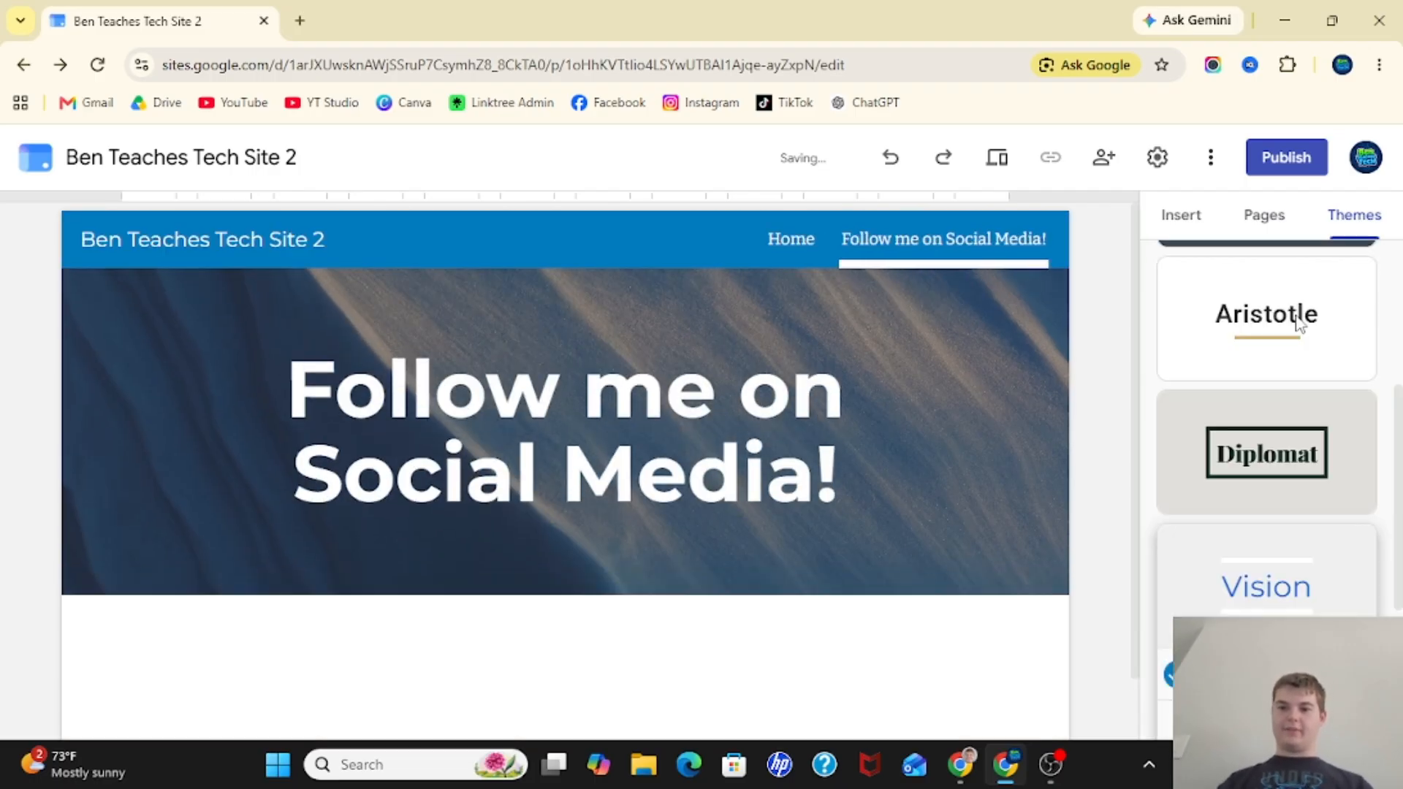
pyautogui.scroll(3, 1291, 350)
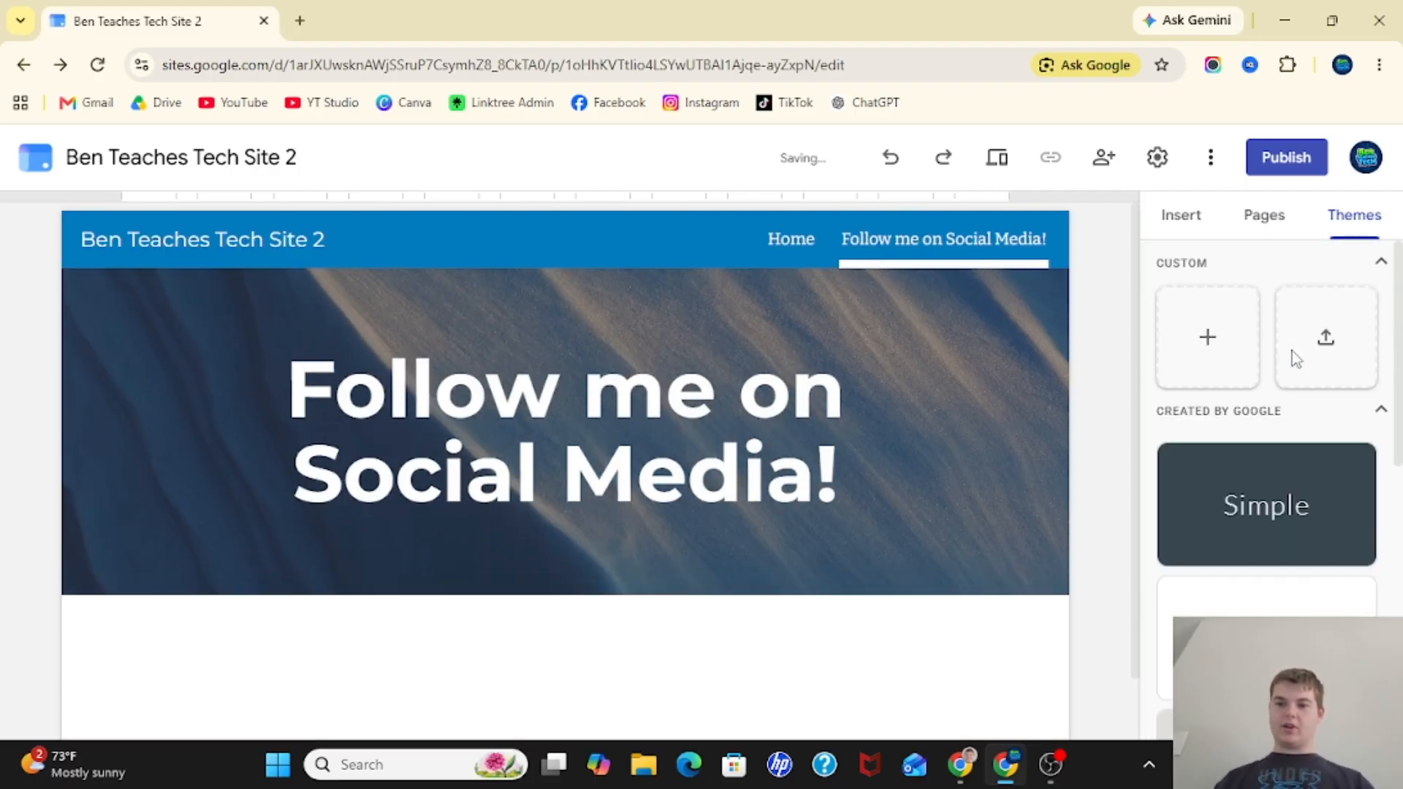
pyautogui.click(1210, 340)
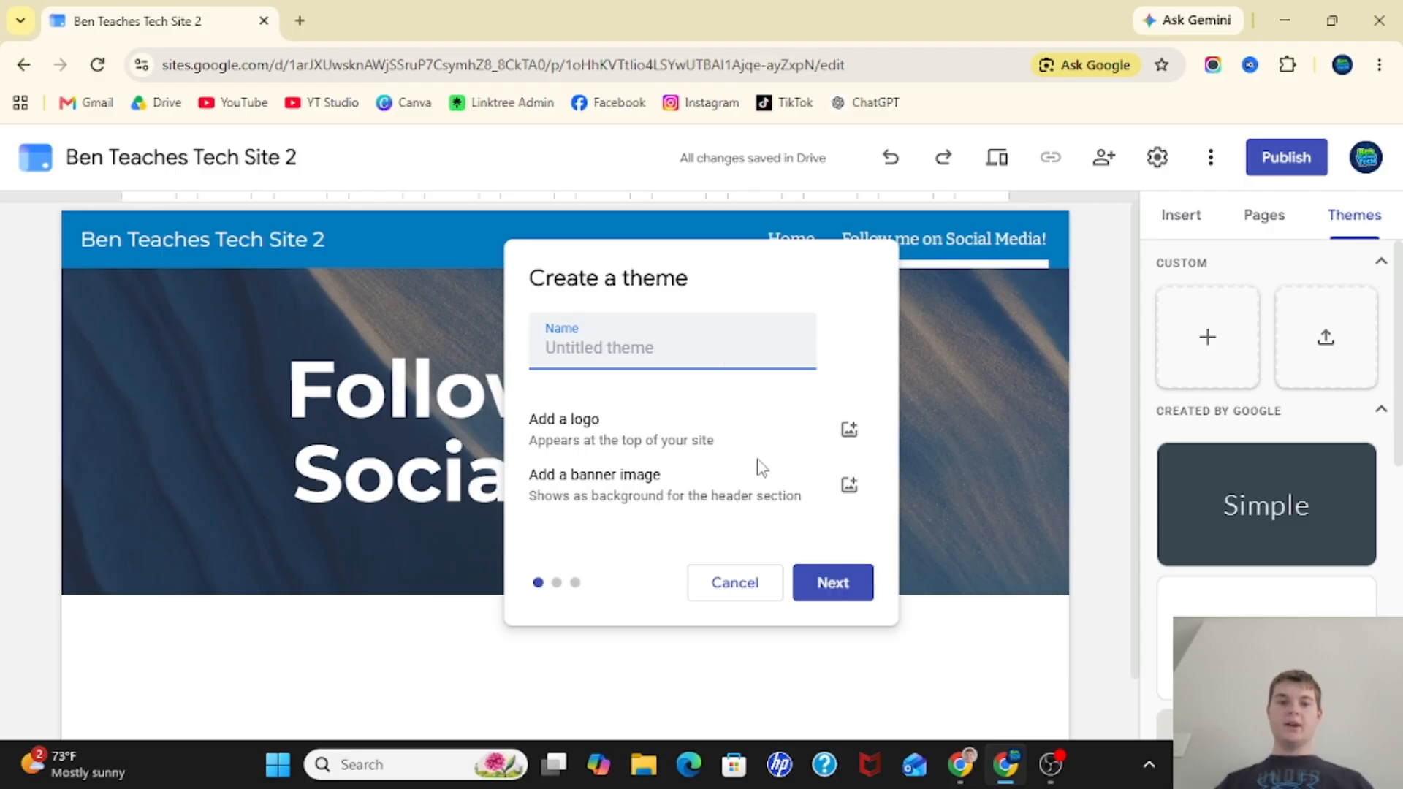
pyautogui.click(743, 589)
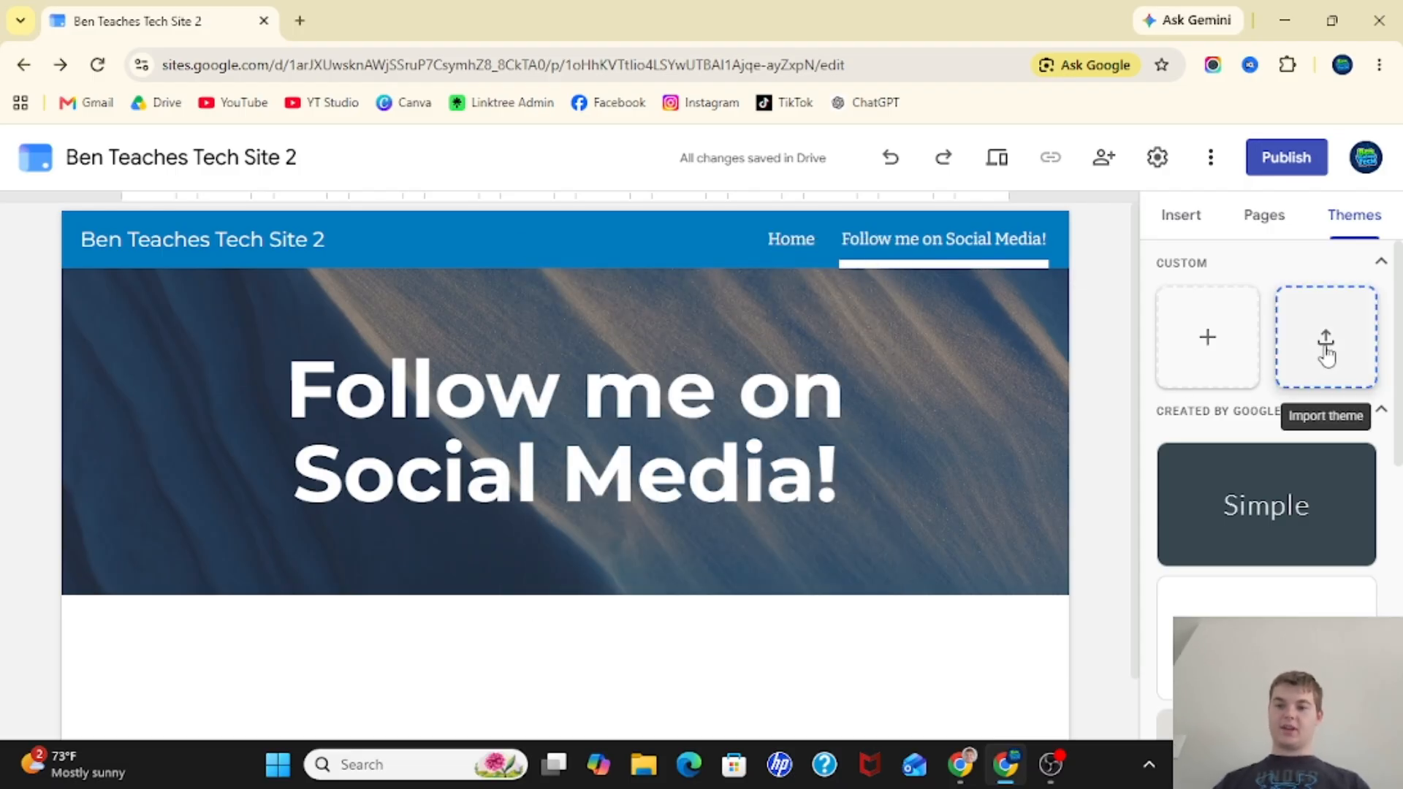
# View the Drive files offered for importing a theme and close the picker without importing one
pyautogui.click(1293, 318)
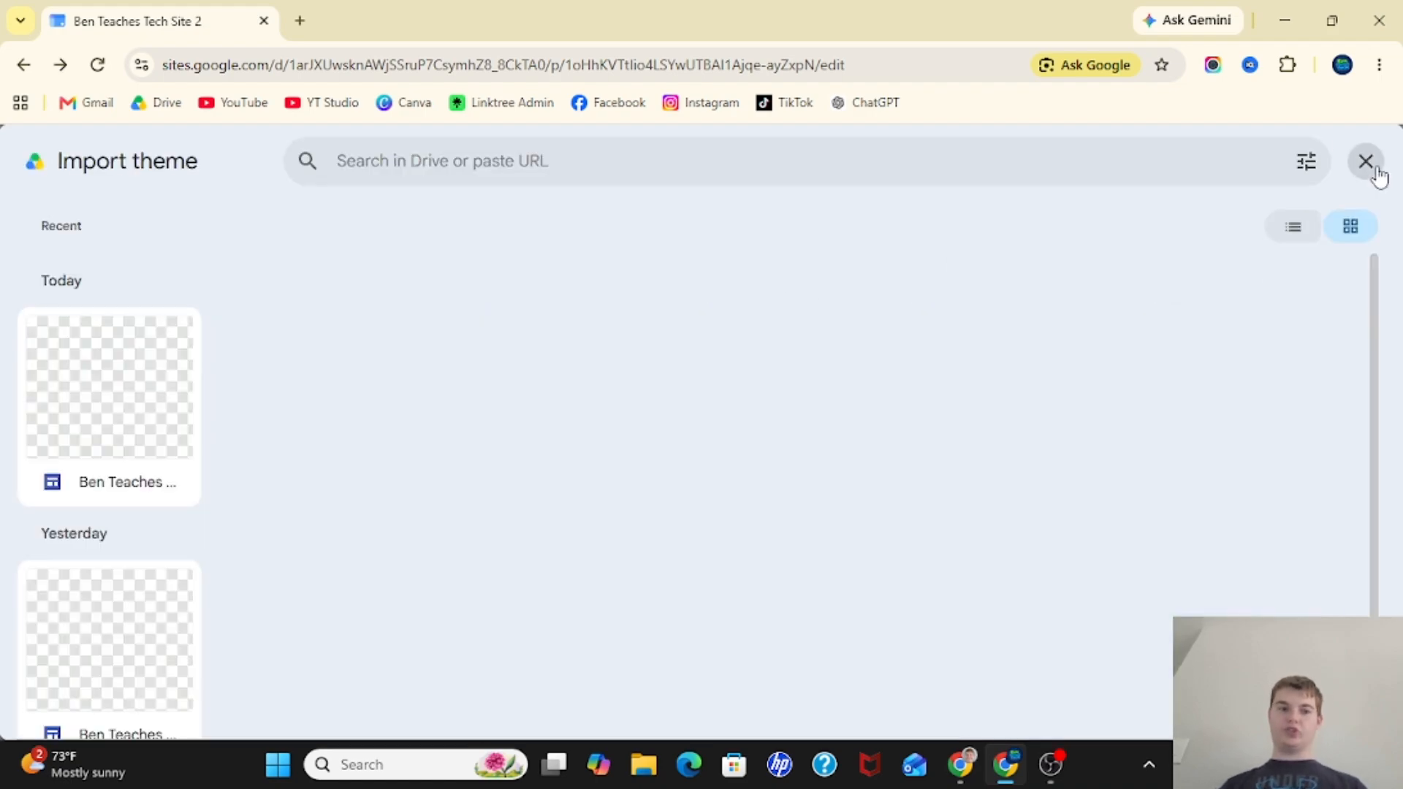
pyautogui.click(1366, 162)
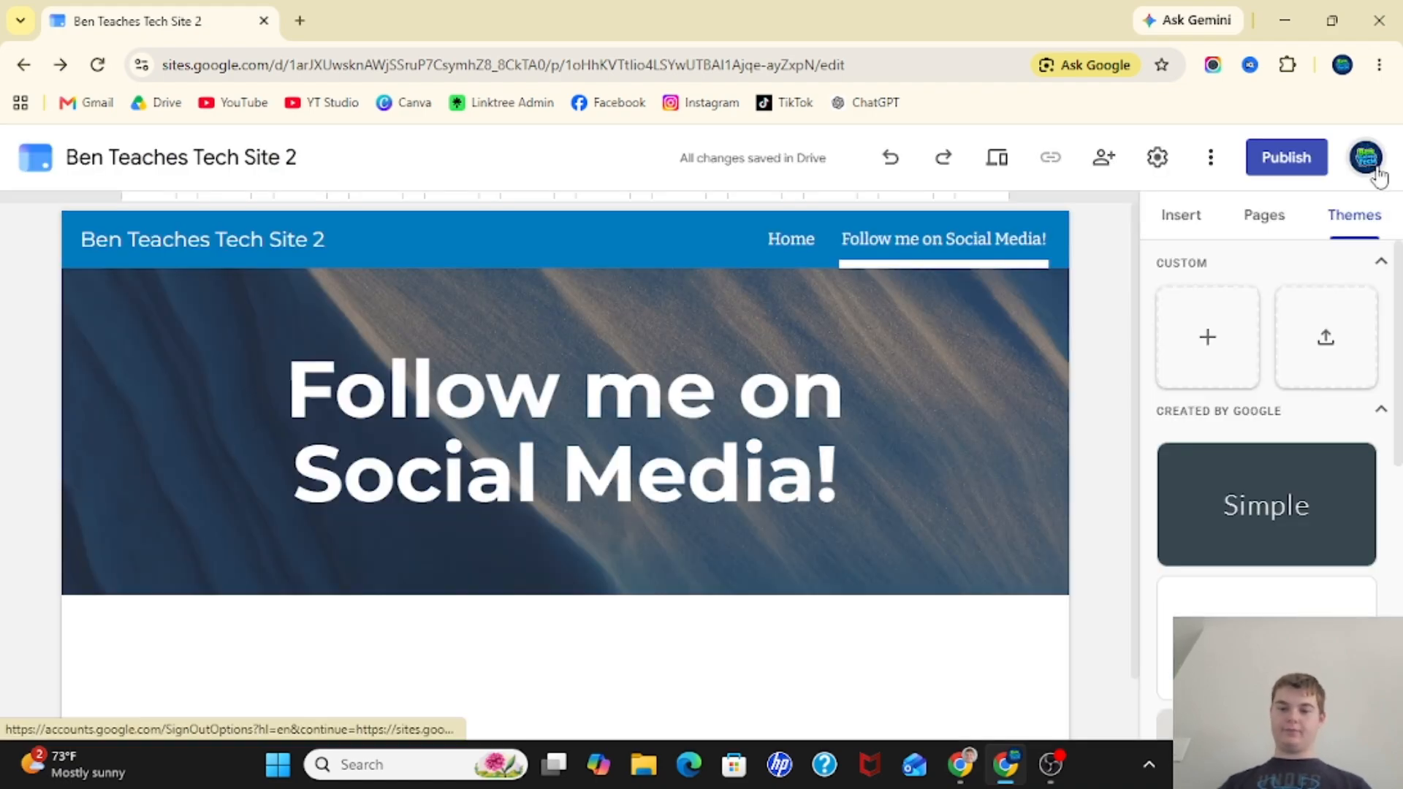
pyautogui.click(1195, 232)
pyautogui.click(1356, 219)
pyautogui.click(1329, 335)
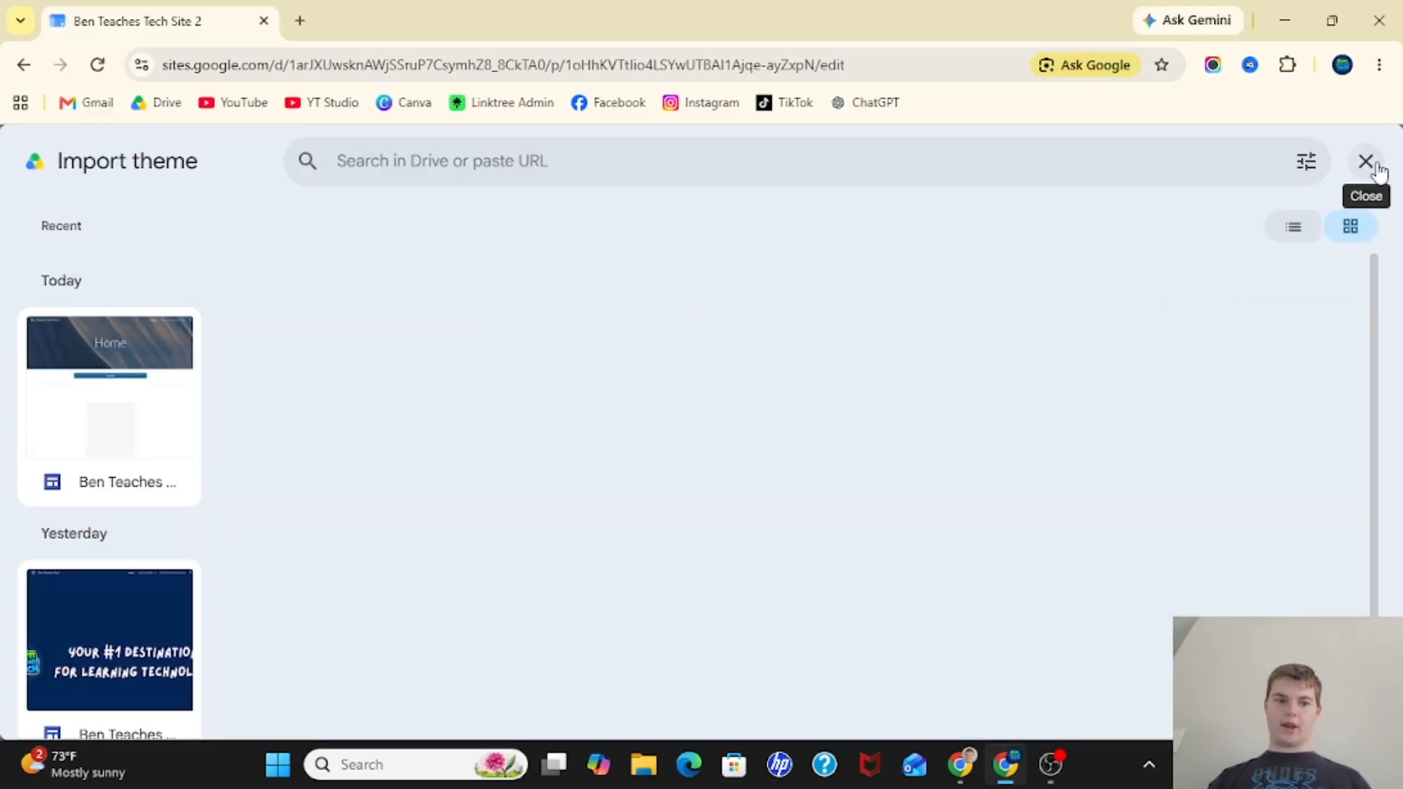
pyautogui.click(1365, 161)
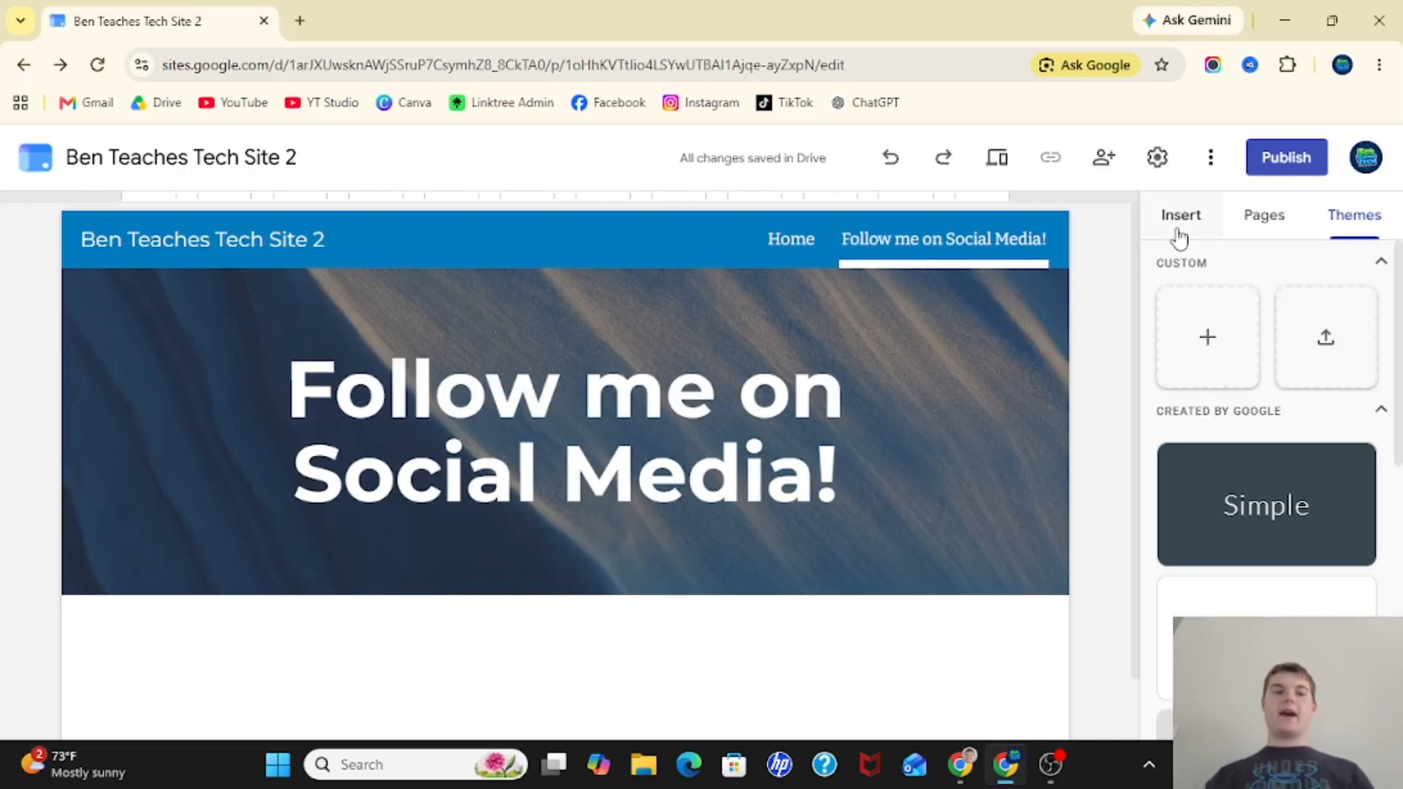
# Preview the "Follow me on Social Media!" page at phone, tablet and large-screen sizes, and return to the editor
pyautogui.click(997, 159)
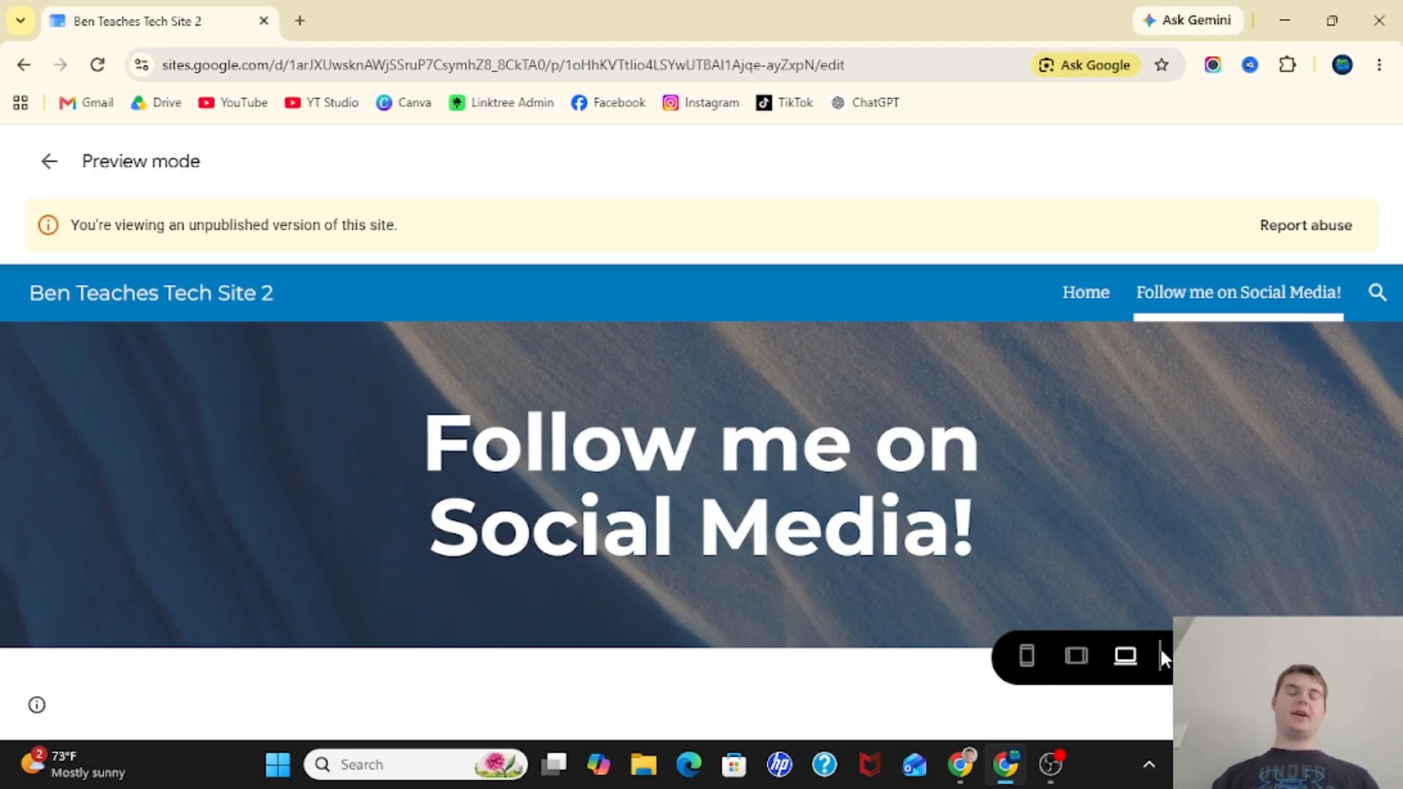
pyautogui.click(1027, 661)
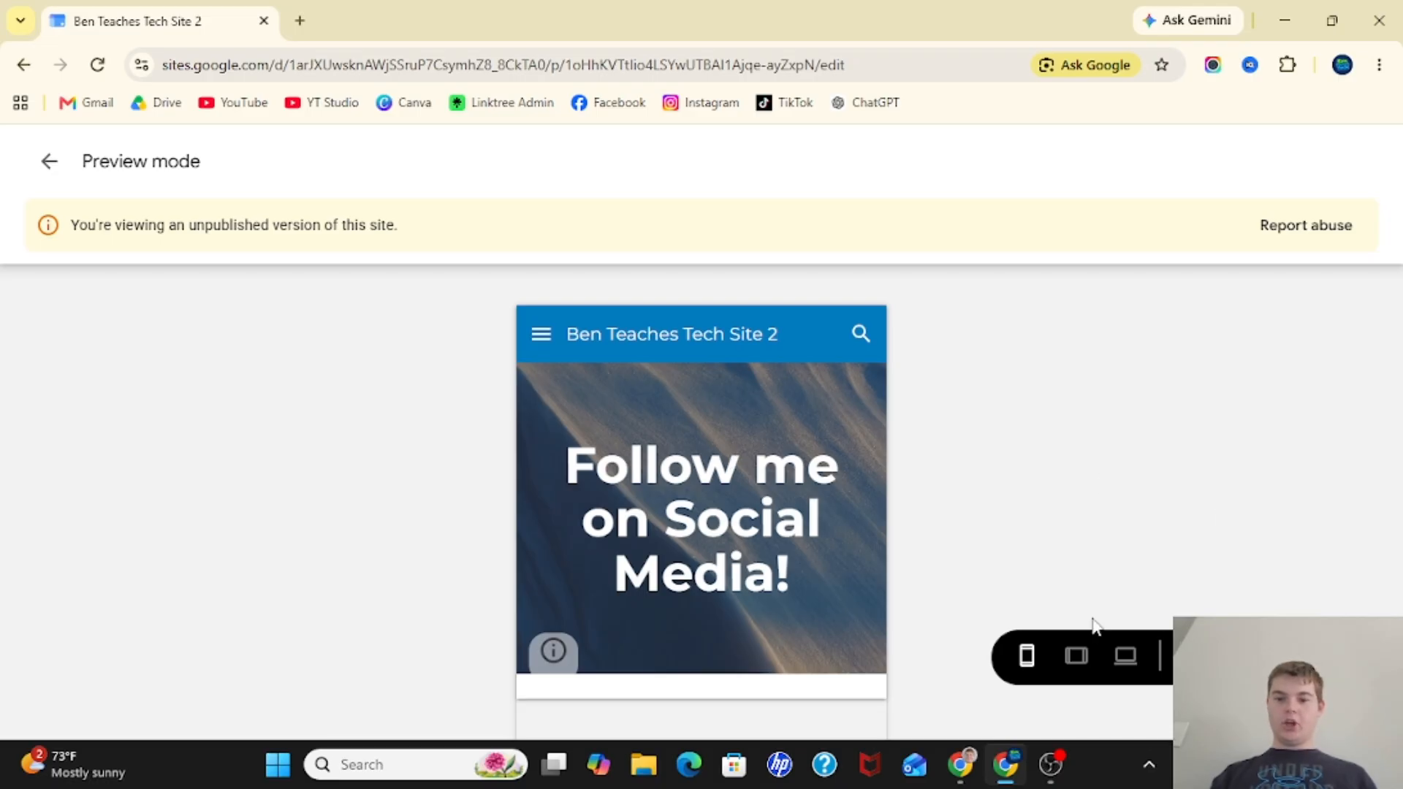
pyautogui.click(1076, 658)
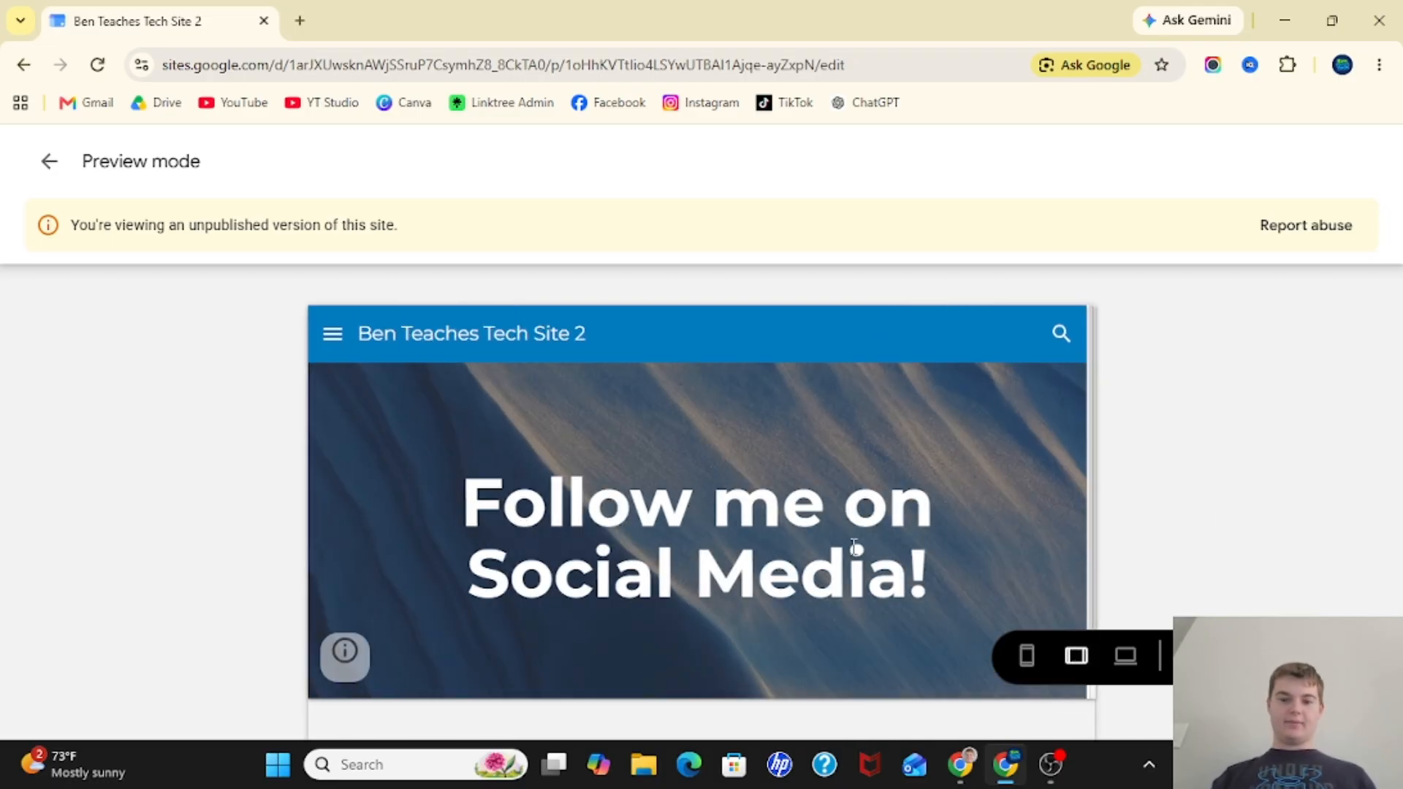
pyautogui.click(1124, 656)
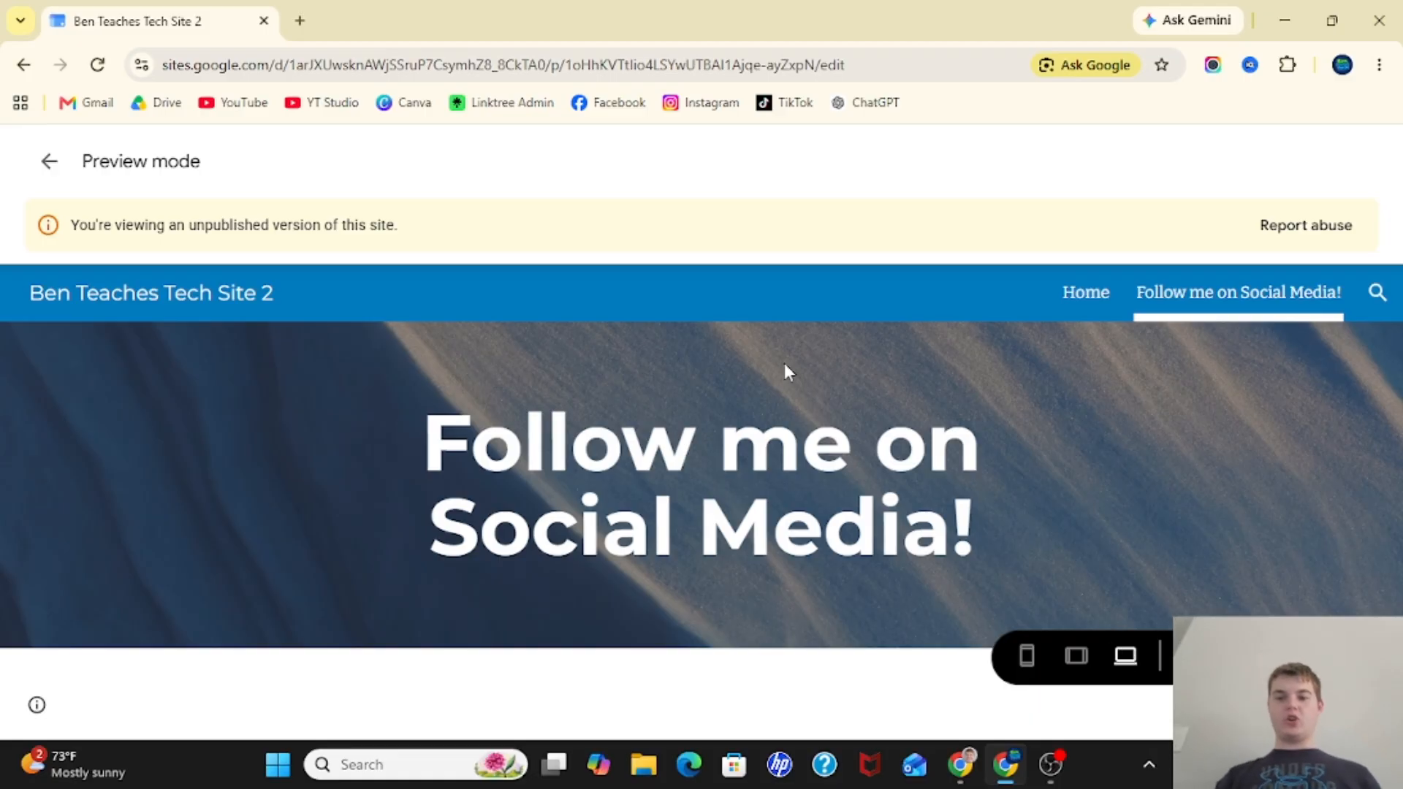
pyautogui.click(1076, 657)
pyautogui.click(1028, 659)
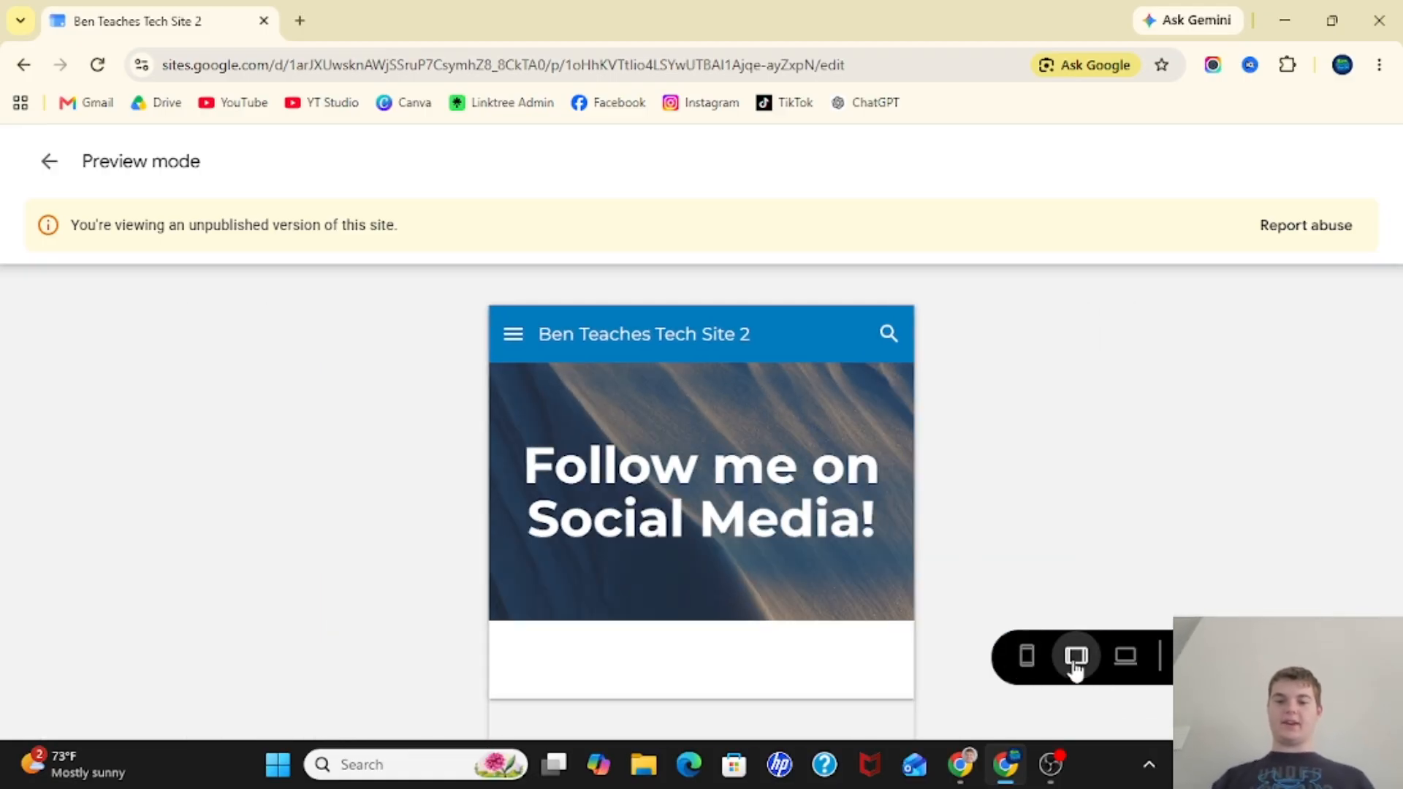
pyautogui.click(1122, 658)
pyautogui.click(1030, 660)
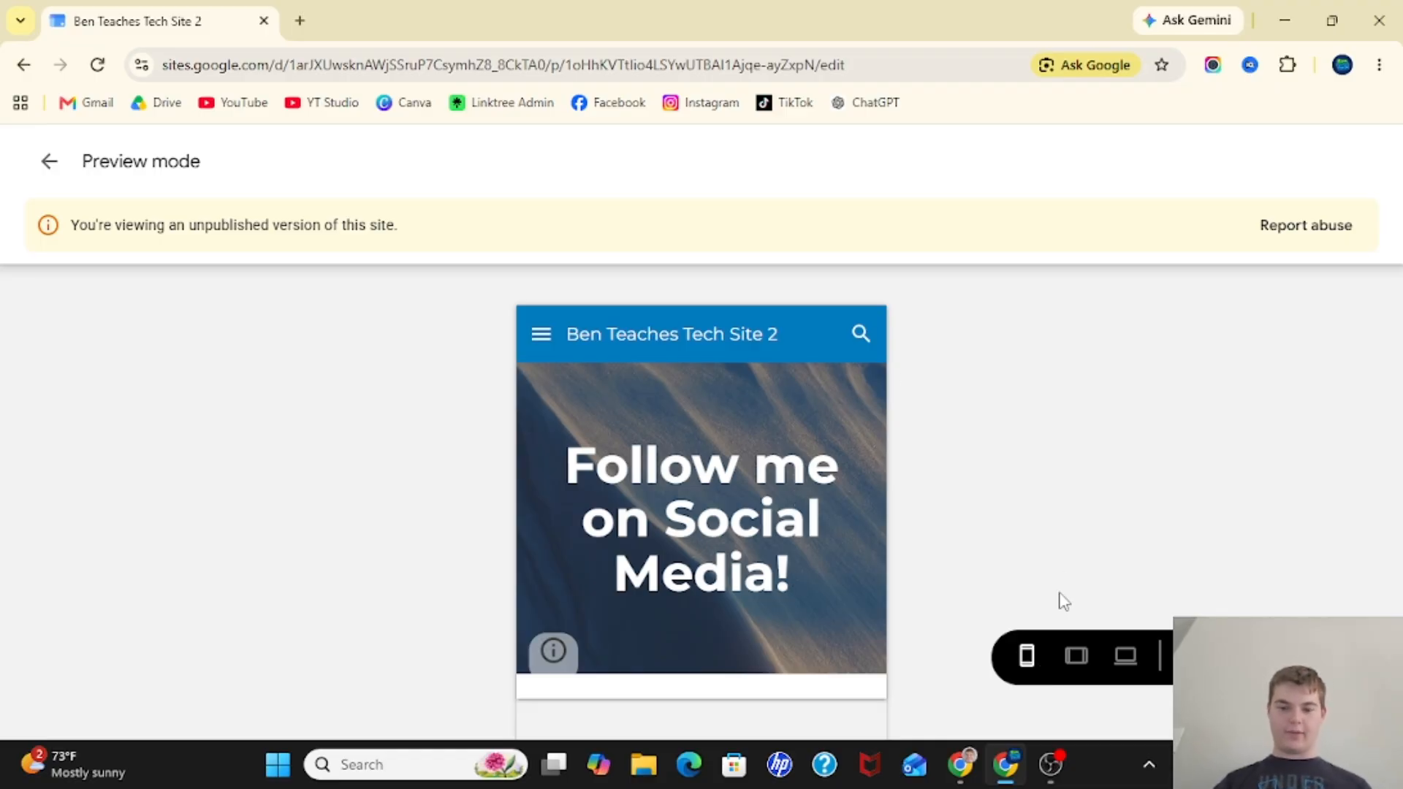
pyautogui.click(1079, 661)
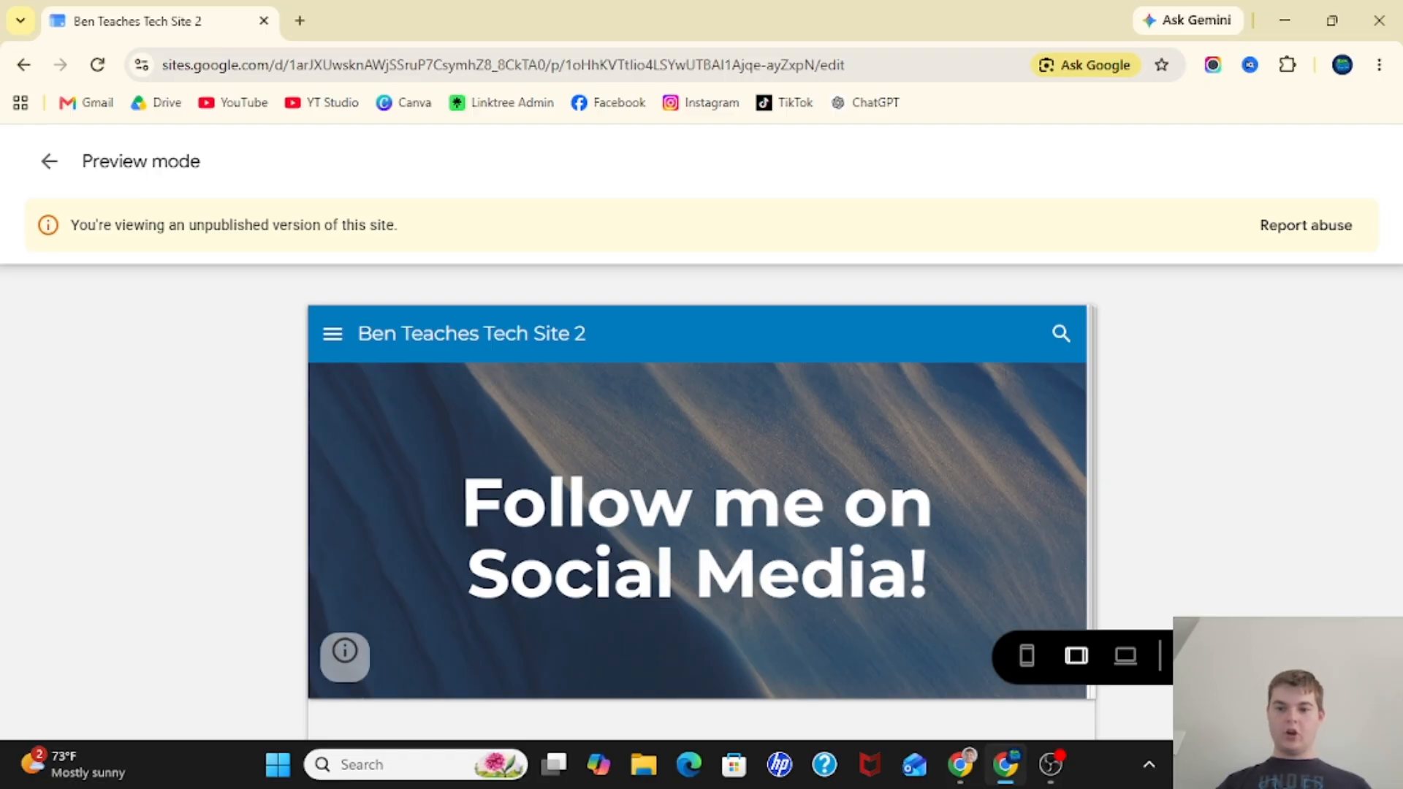
pyautogui.click(1125, 656)
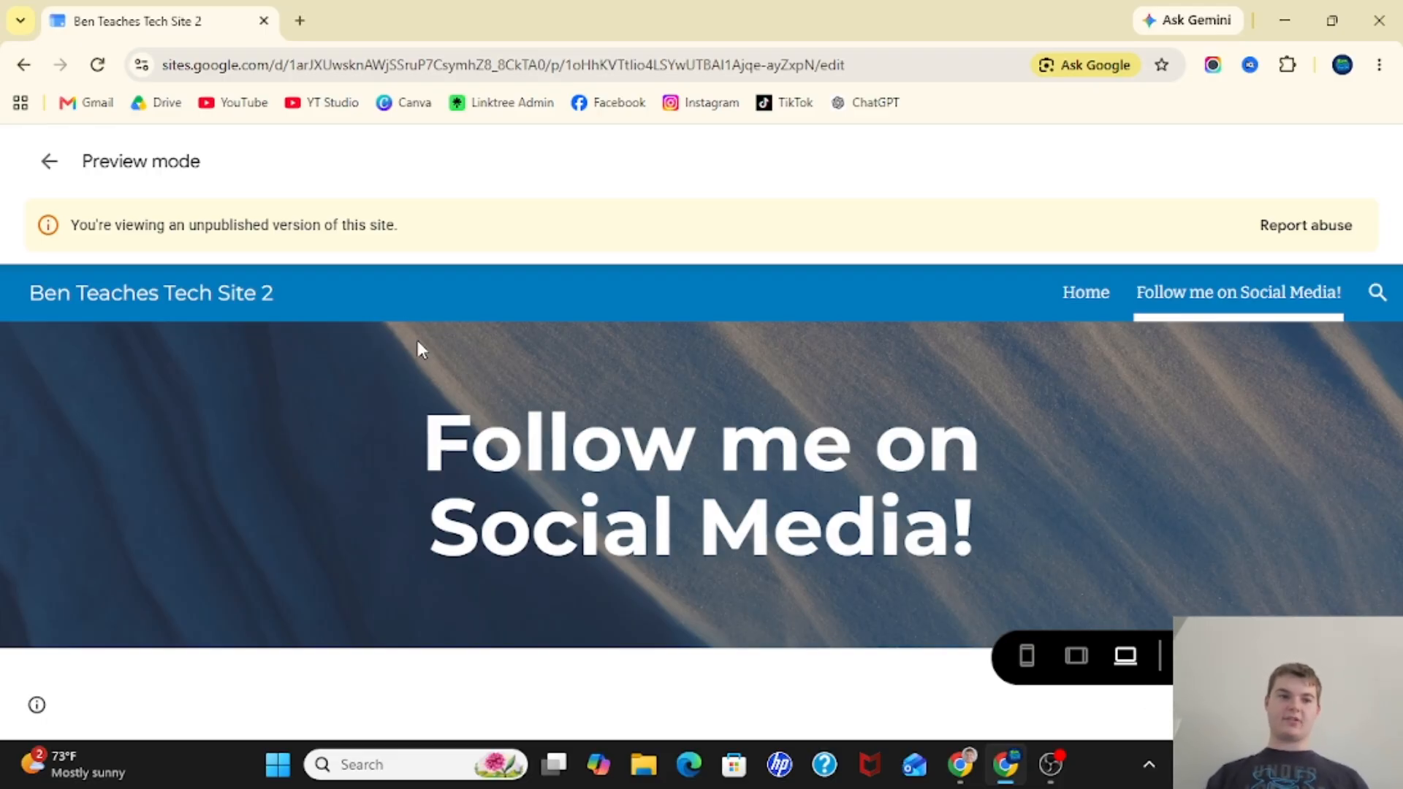
pyautogui.click(49, 162)
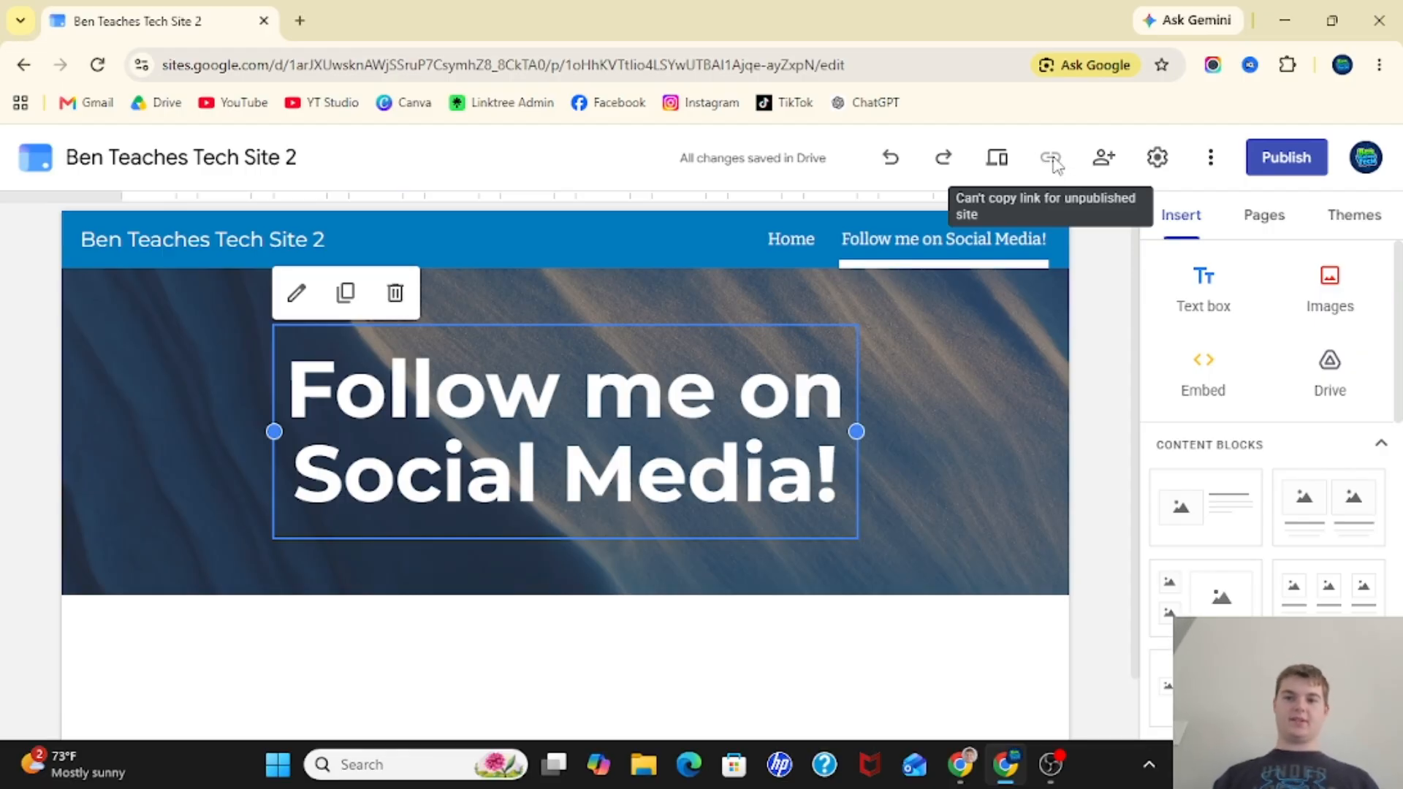
# Open the site's sharing settings and review the access options for the draft and the published site
pyautogui.click(1105, 161)
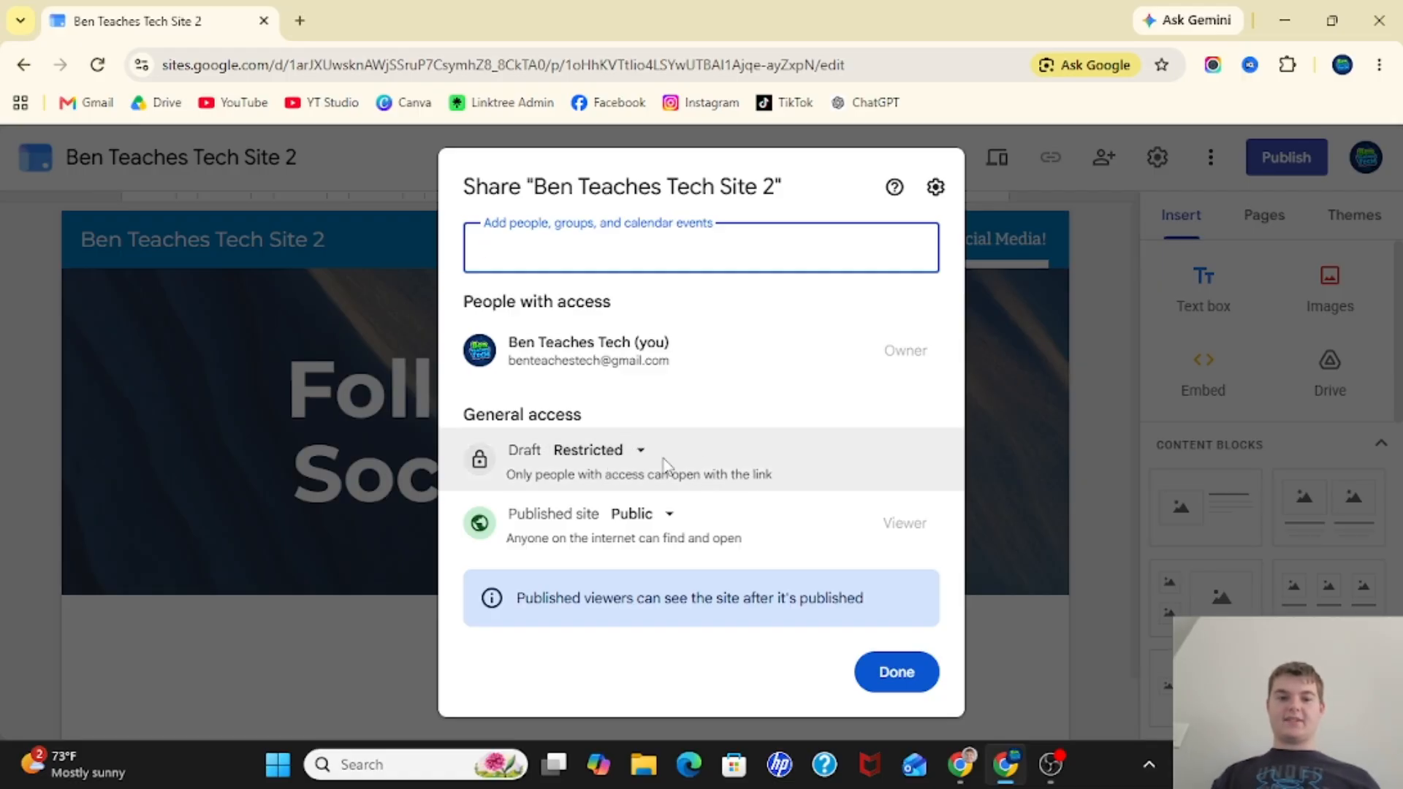
pyautogui.click(613, 461)
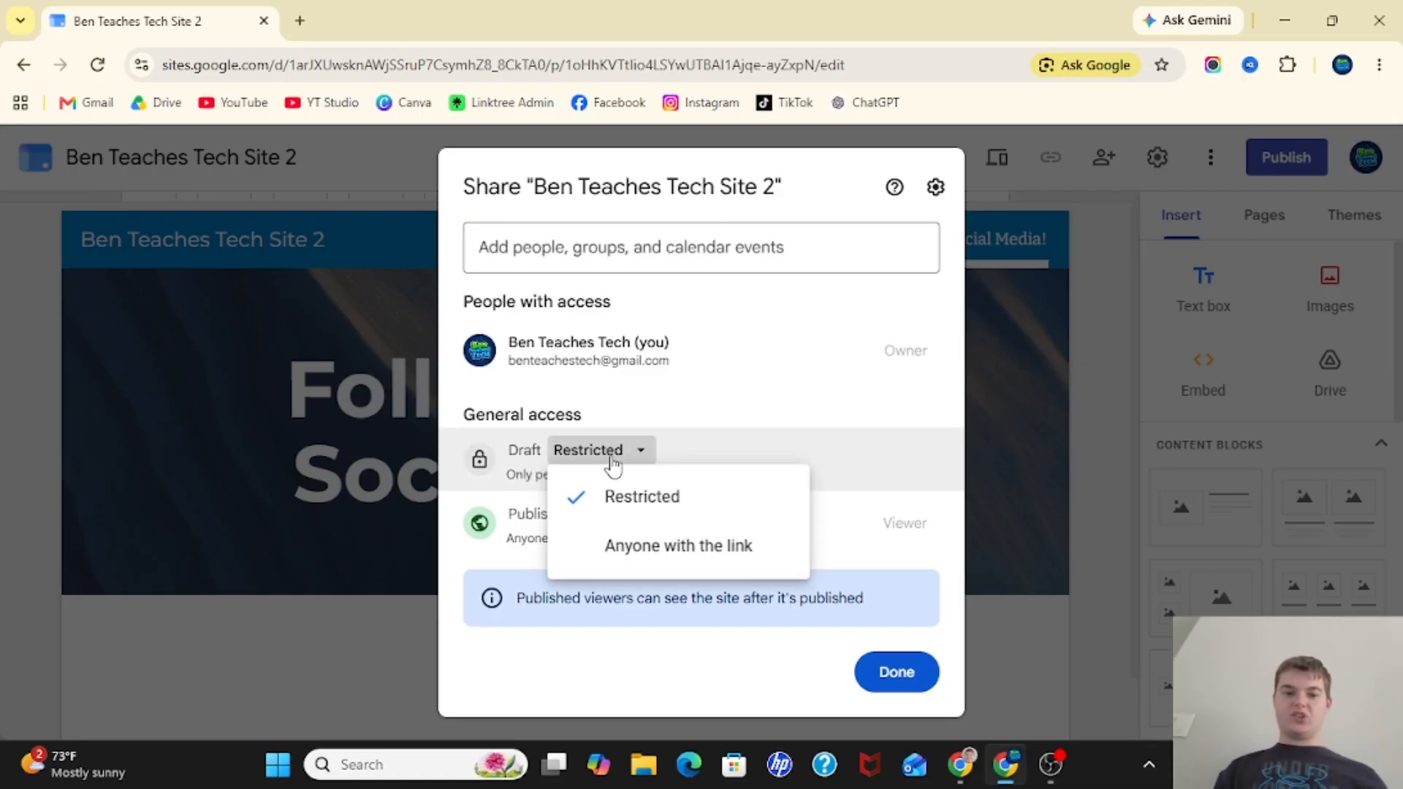
pyautogui.click(716, 420)
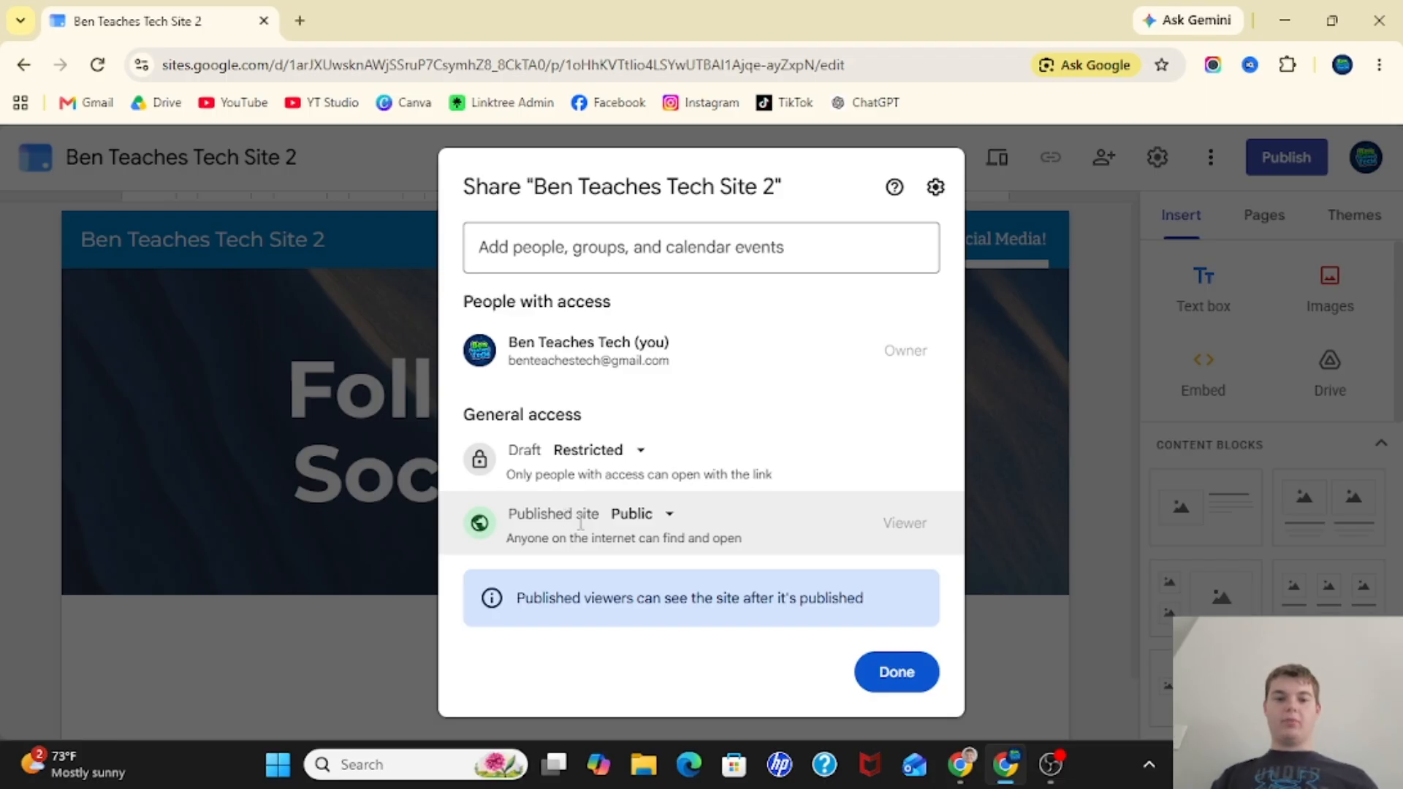
pyautogui.click(646, 519)
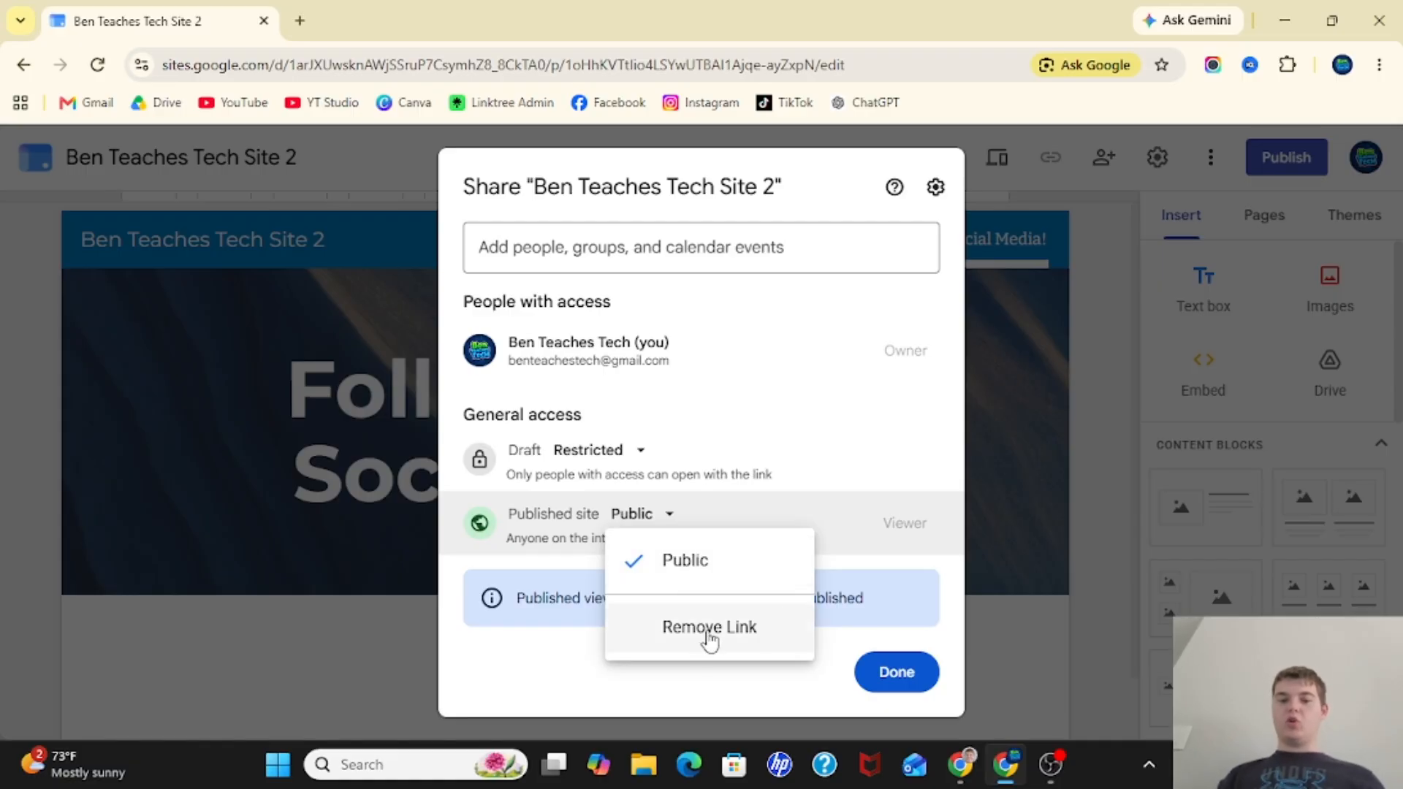
pyautogui.click(560, 656)
# Restrict access to the published site by removing its public link, and set the access back to Public
pyautogui.click(657, 514)
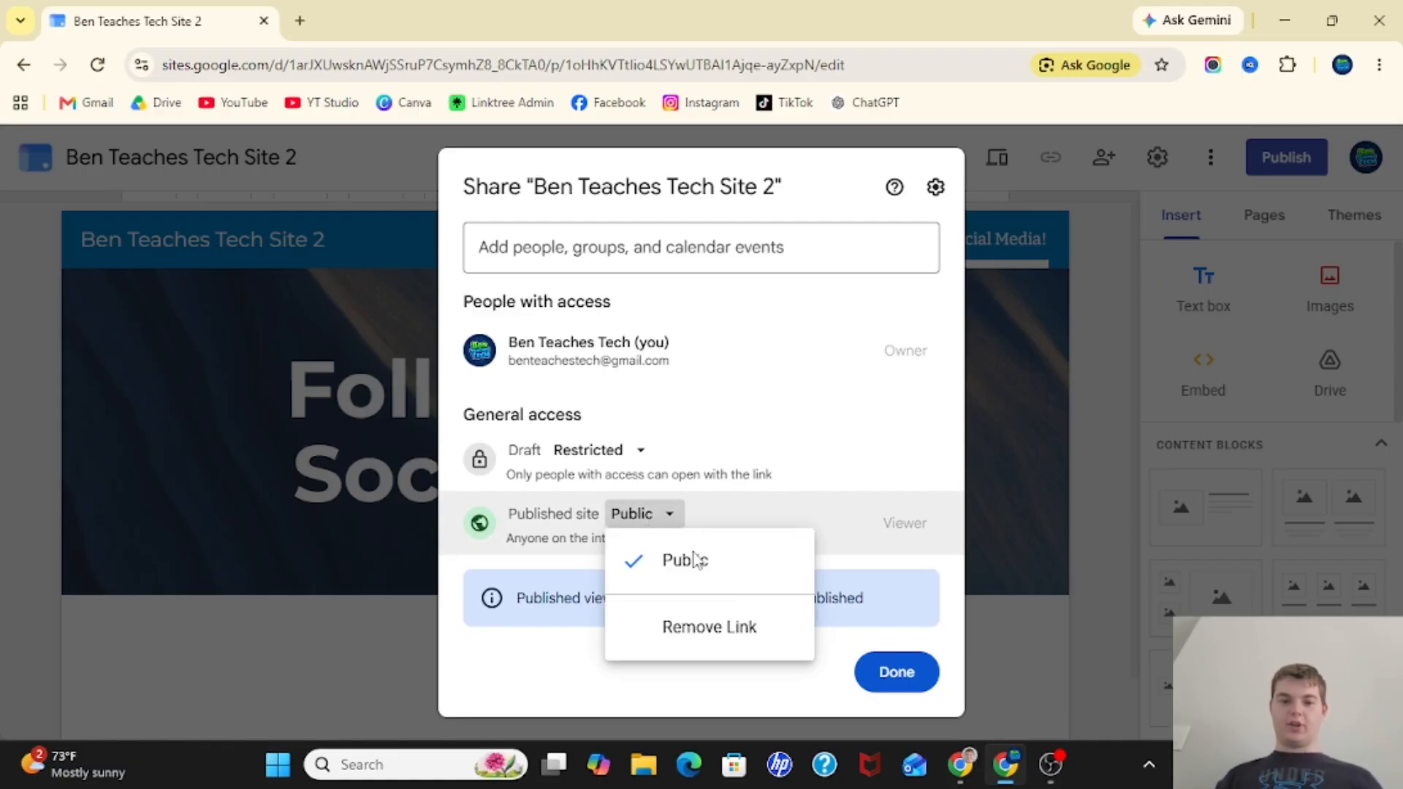
pyautogui.click(716, 627)
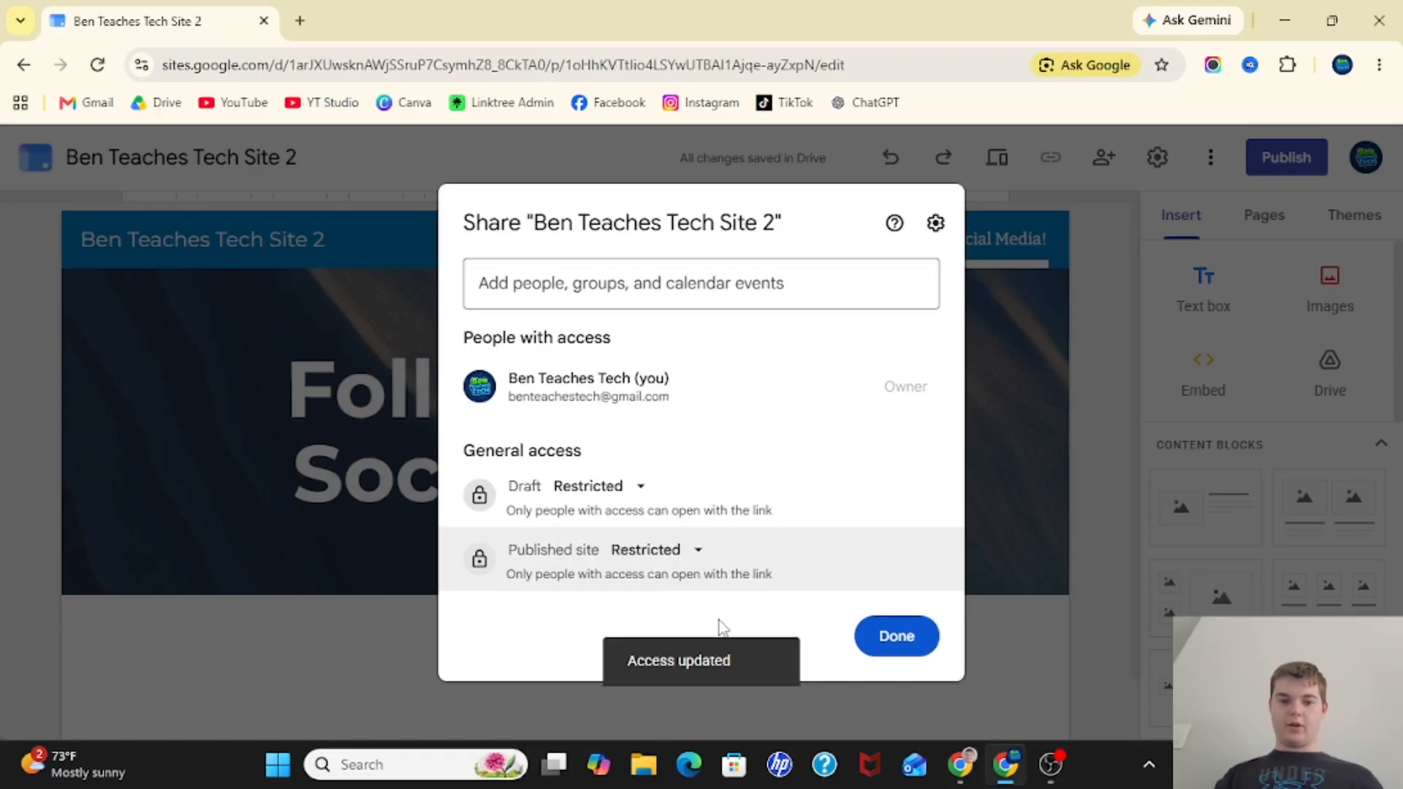
pyautogui.click(646, 551)
pyautogui.click(689, 603)
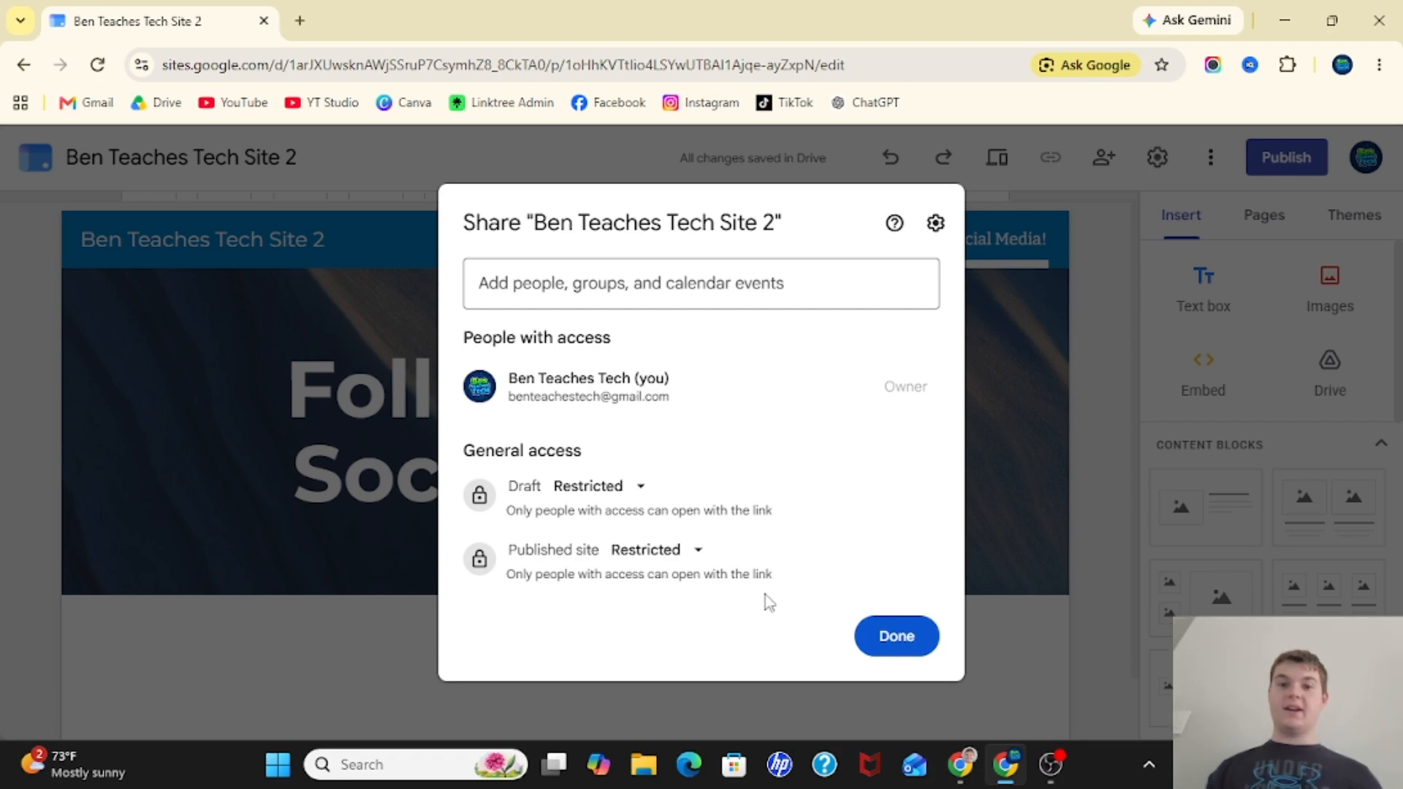
pyautogui.click(674, 551)
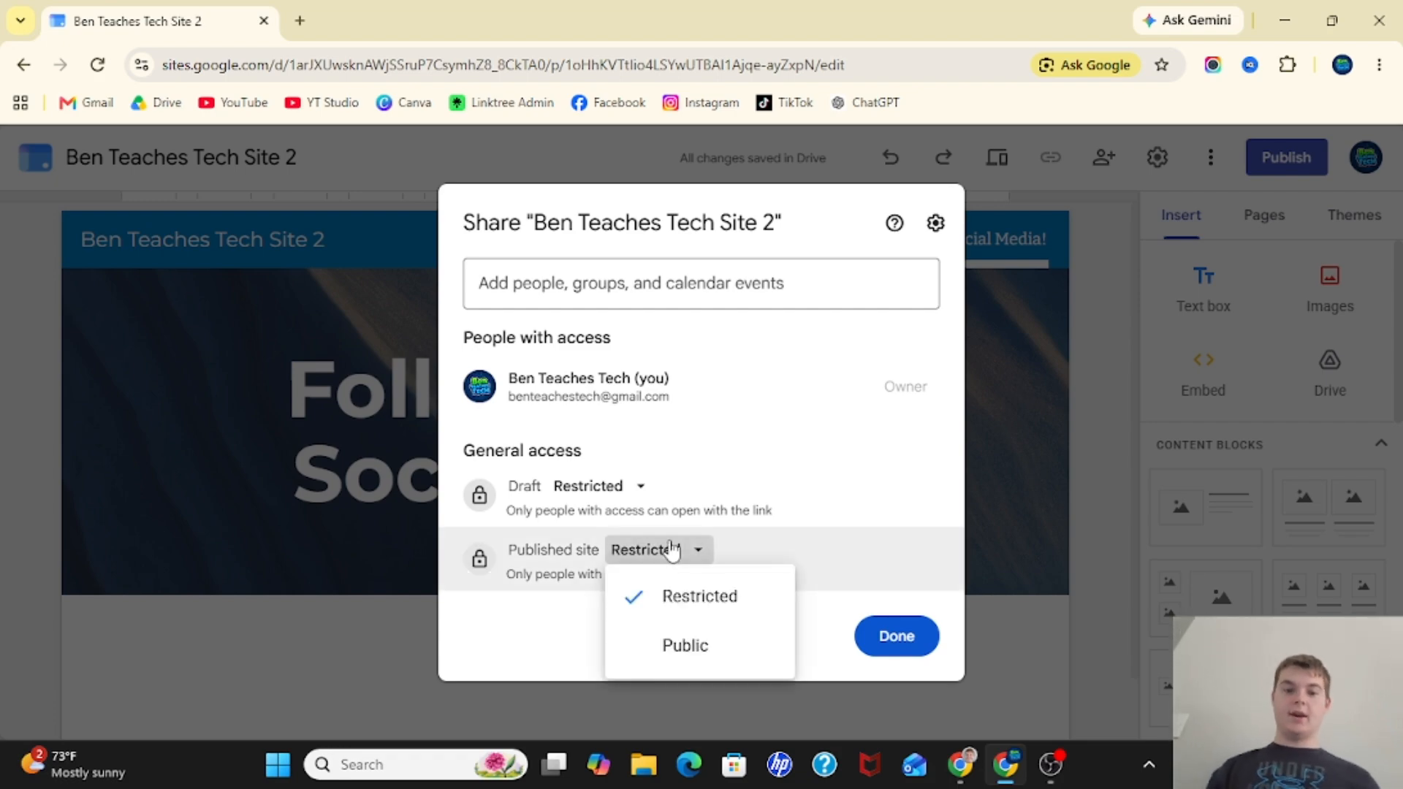
pyautogui.click(666, 637)
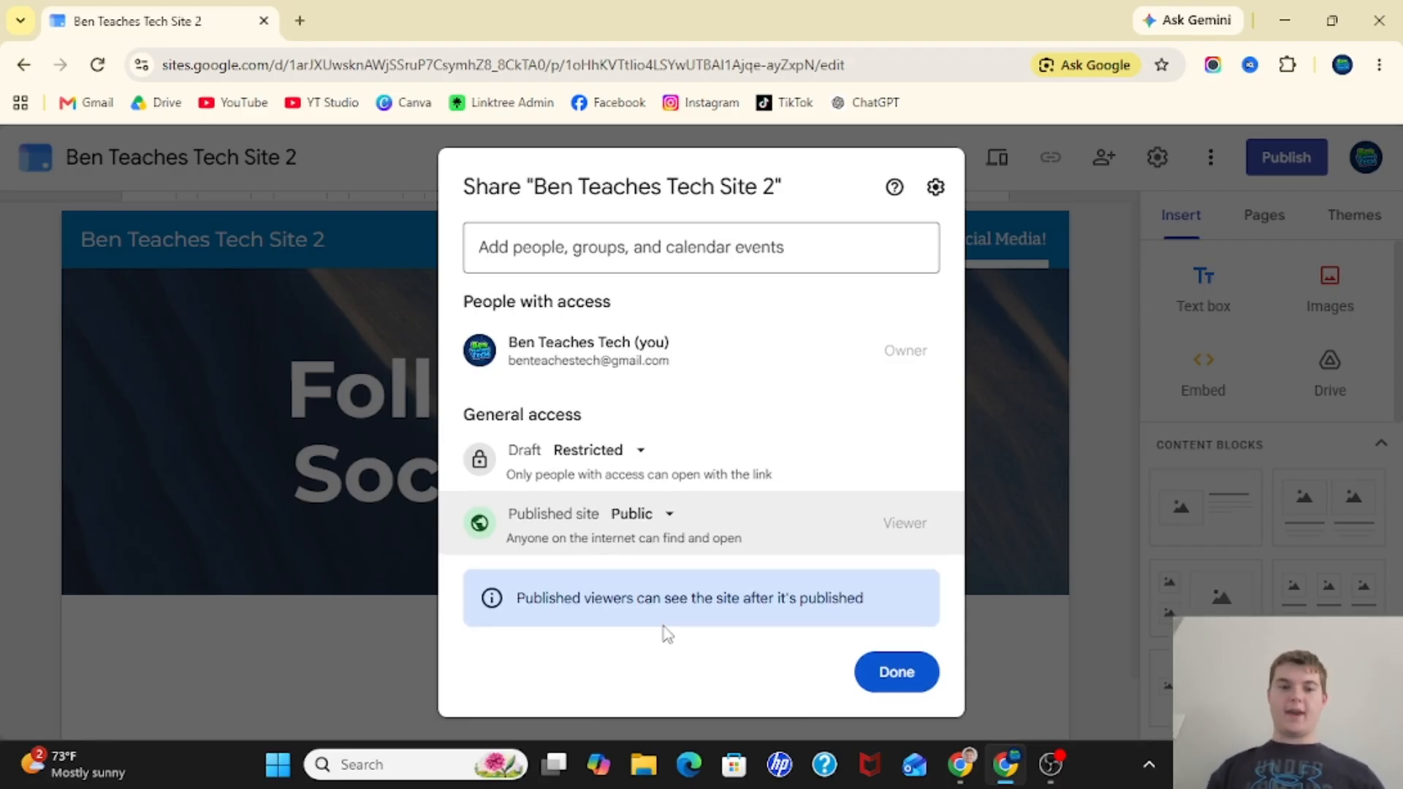
# Review the access options for the published site and keep it set to Public
pyautogui.click(646, 519)
pyautogui.click(537, 672)
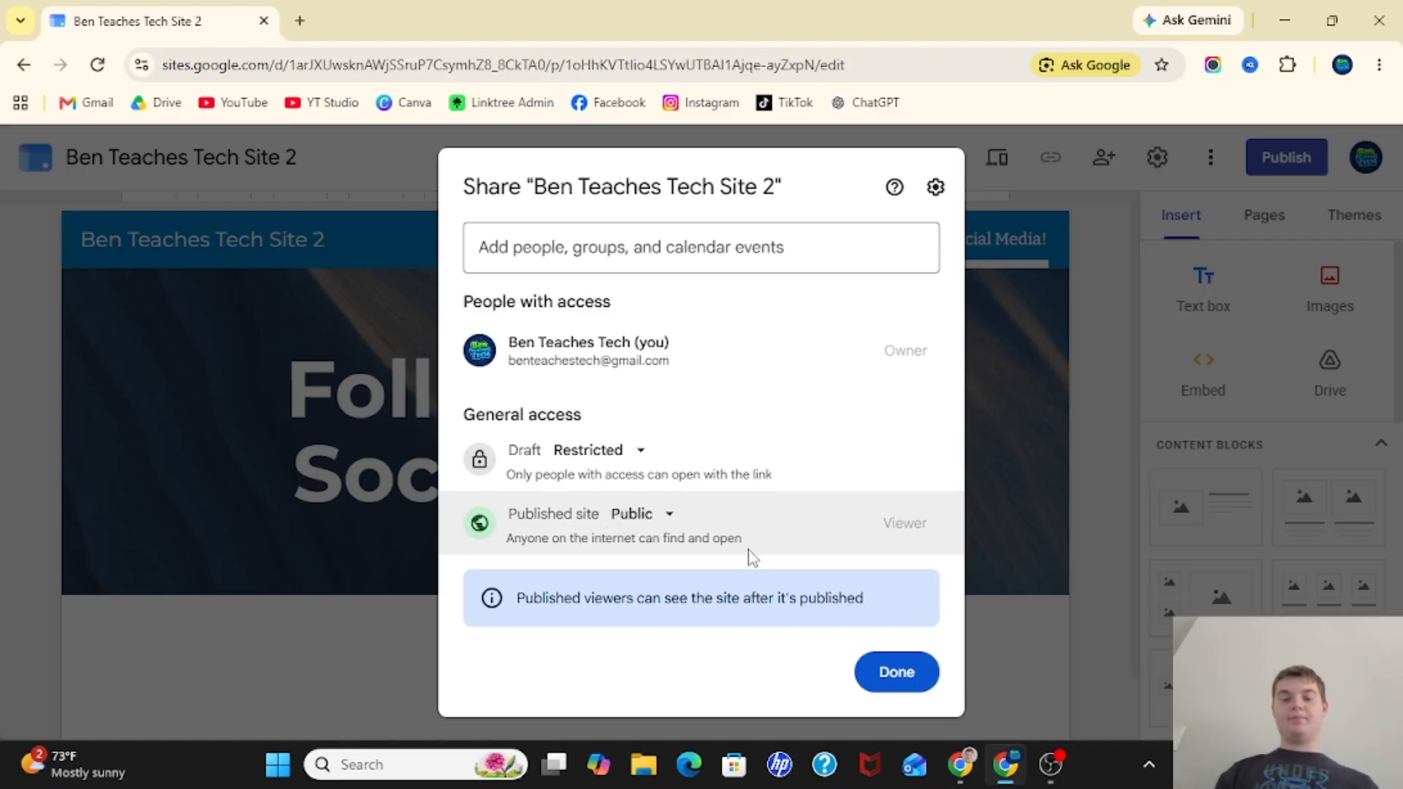
pyautogui.click(638, 516)
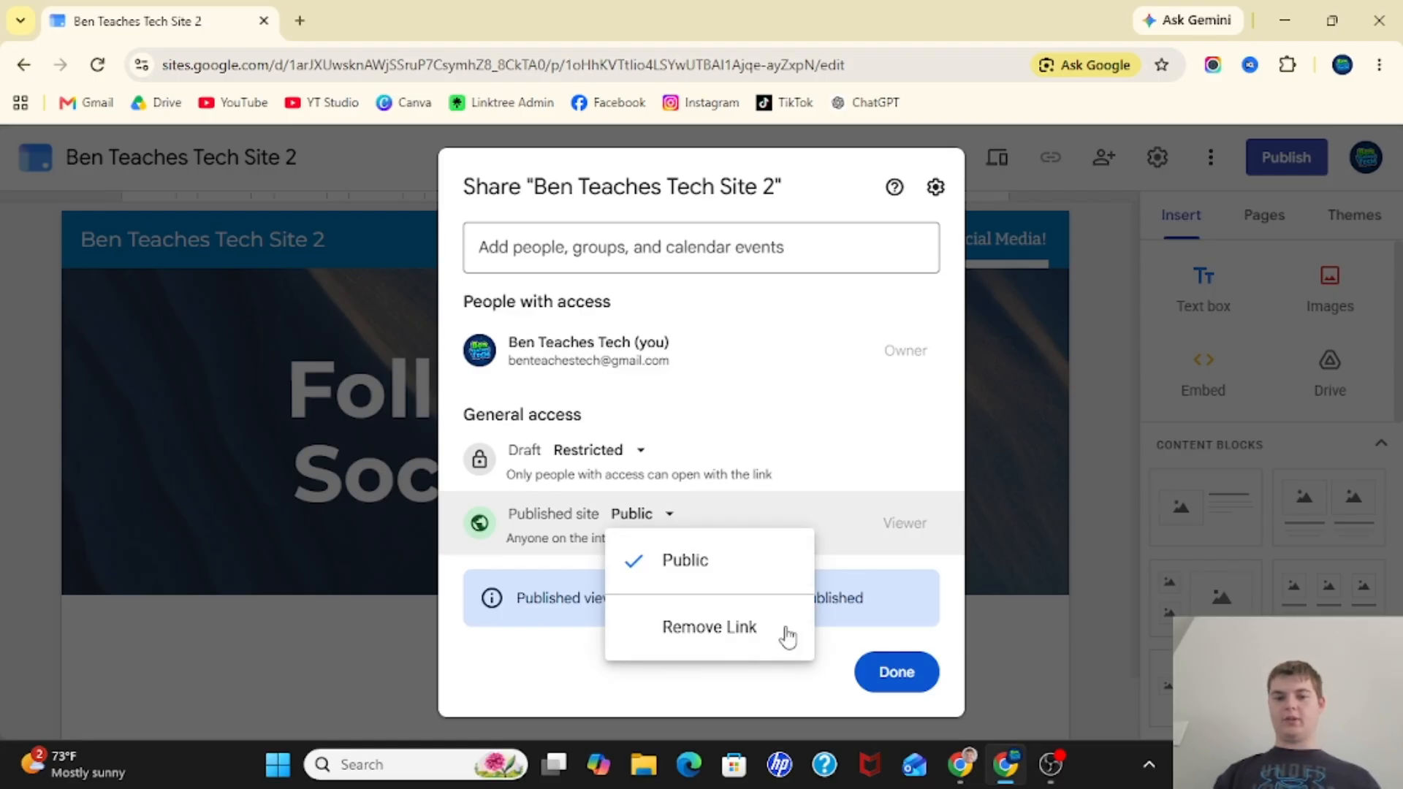
pyautogui.click(681, 570)
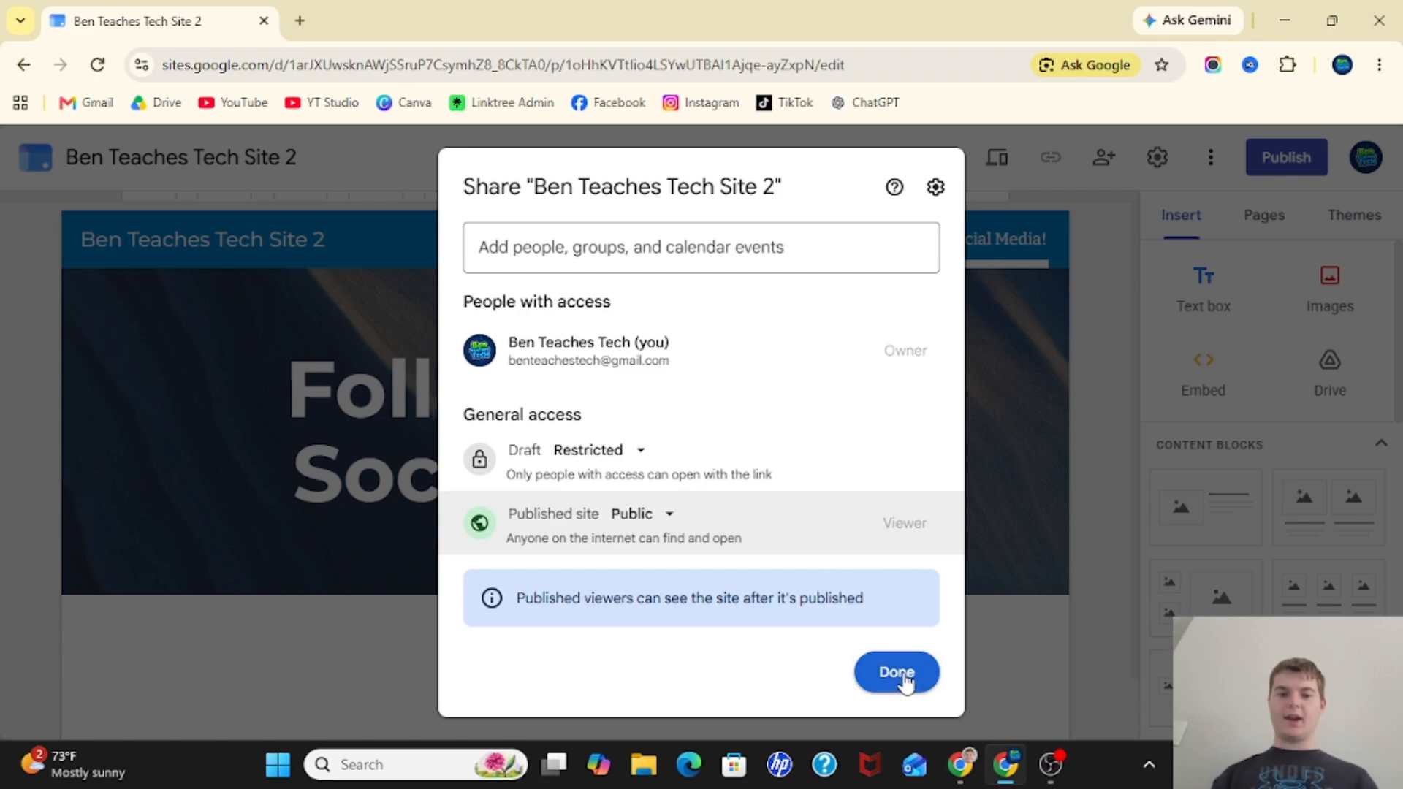
# Review the draft's access options and the field for adding people, keep the draft Restricted, and close the sharing settings
pyautogui.click(588, 450)
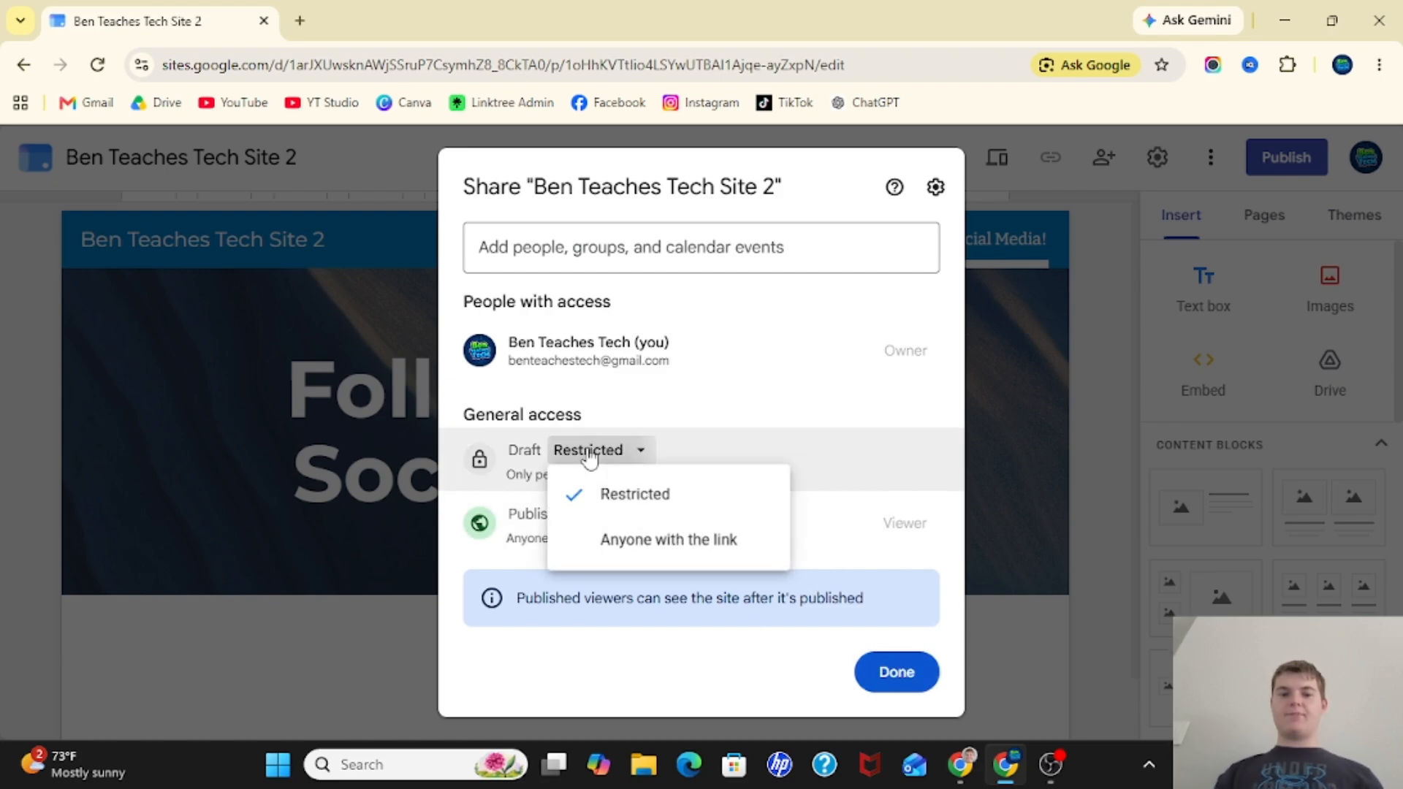
pyautogui.click(599, 647)
pyautogui.click(591, 260)
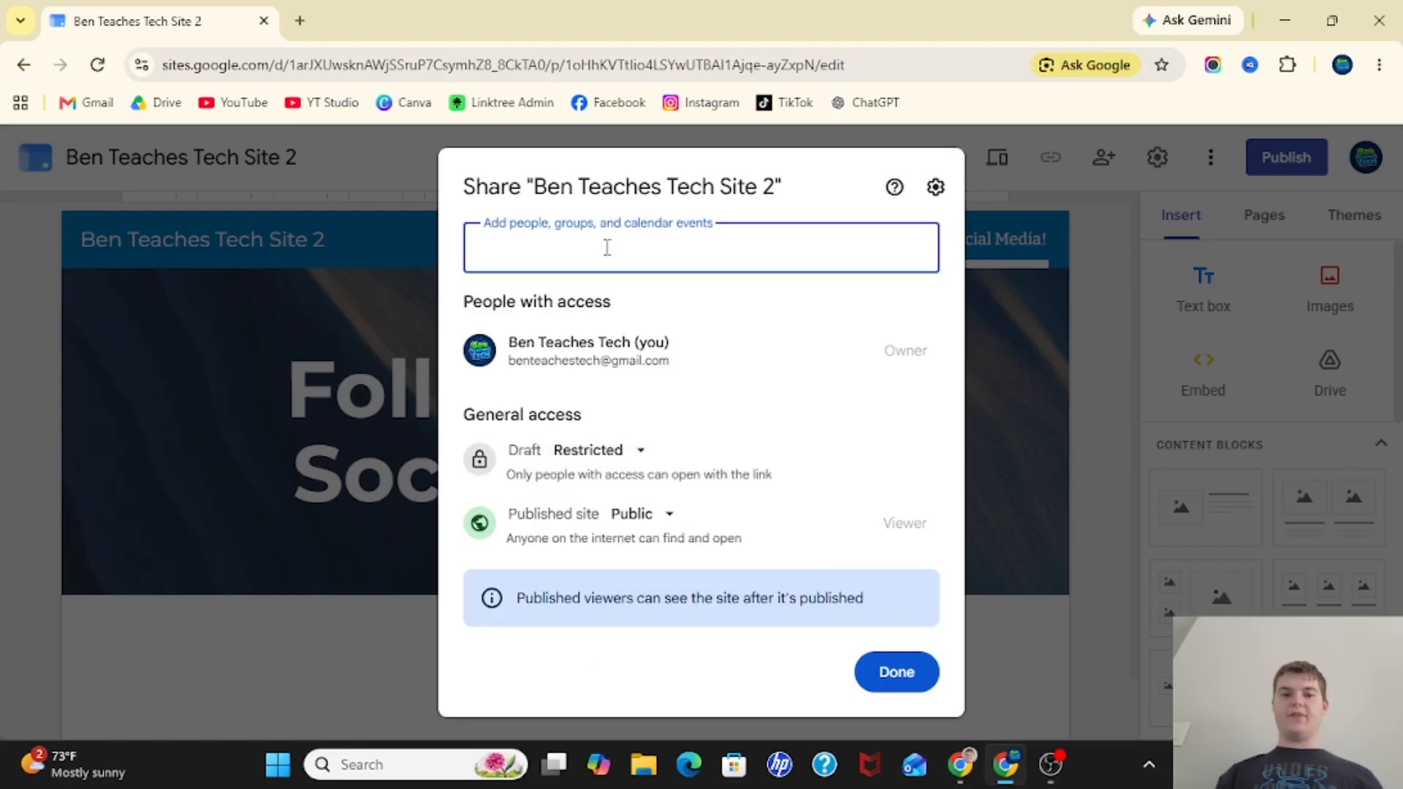
pyautogui.click(727, 316)
pyautogui.click(592, 450)
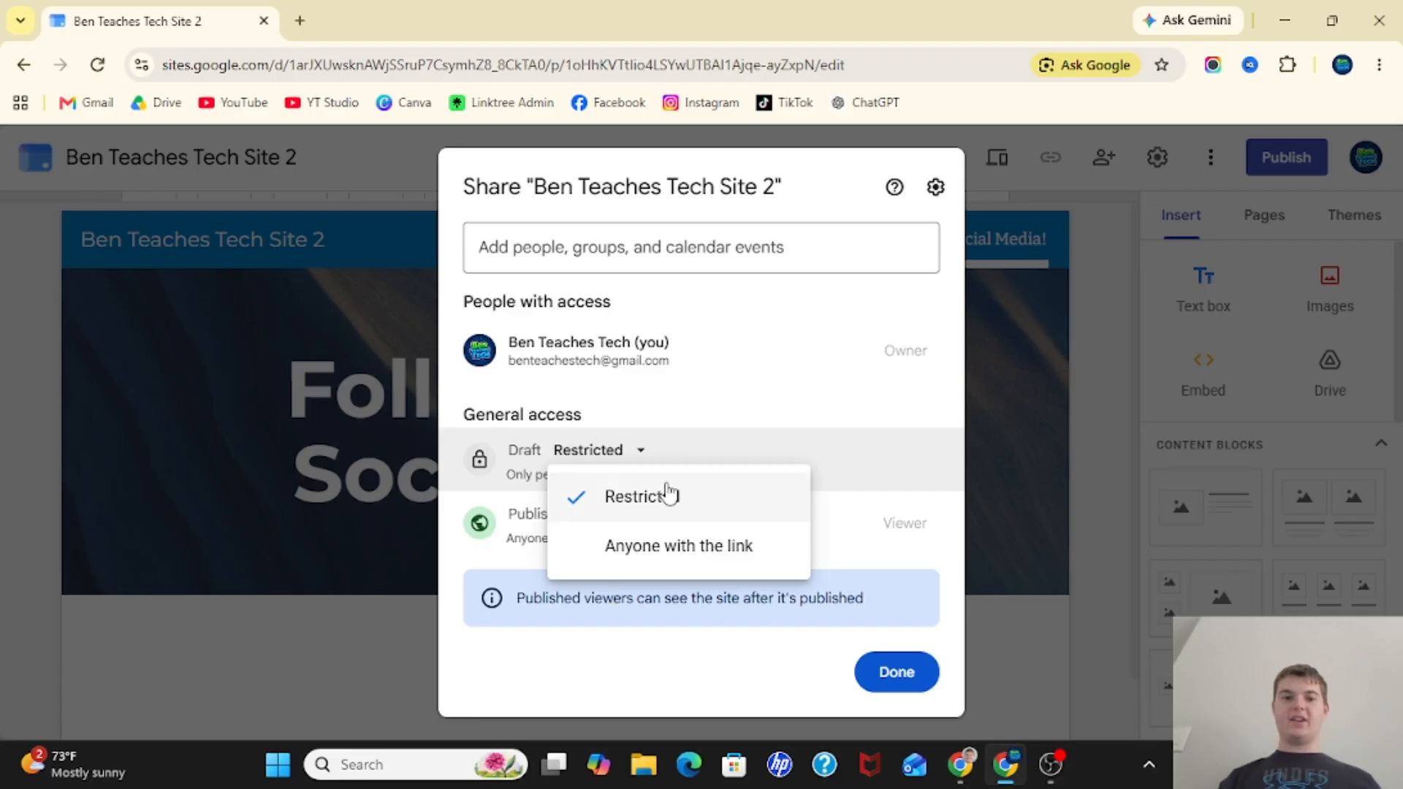
pyautogui.click(735, 418)
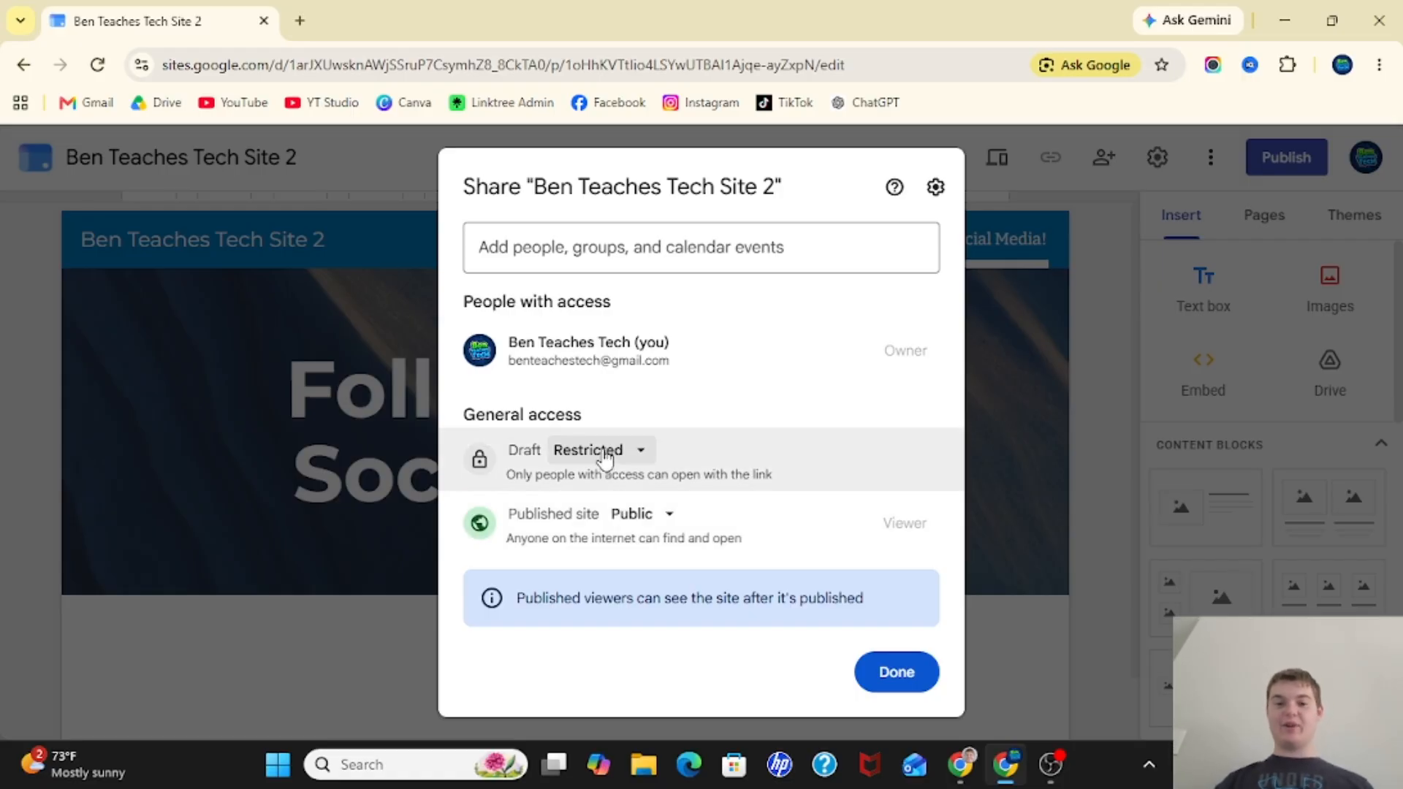
pyautogui.click(873, 674)
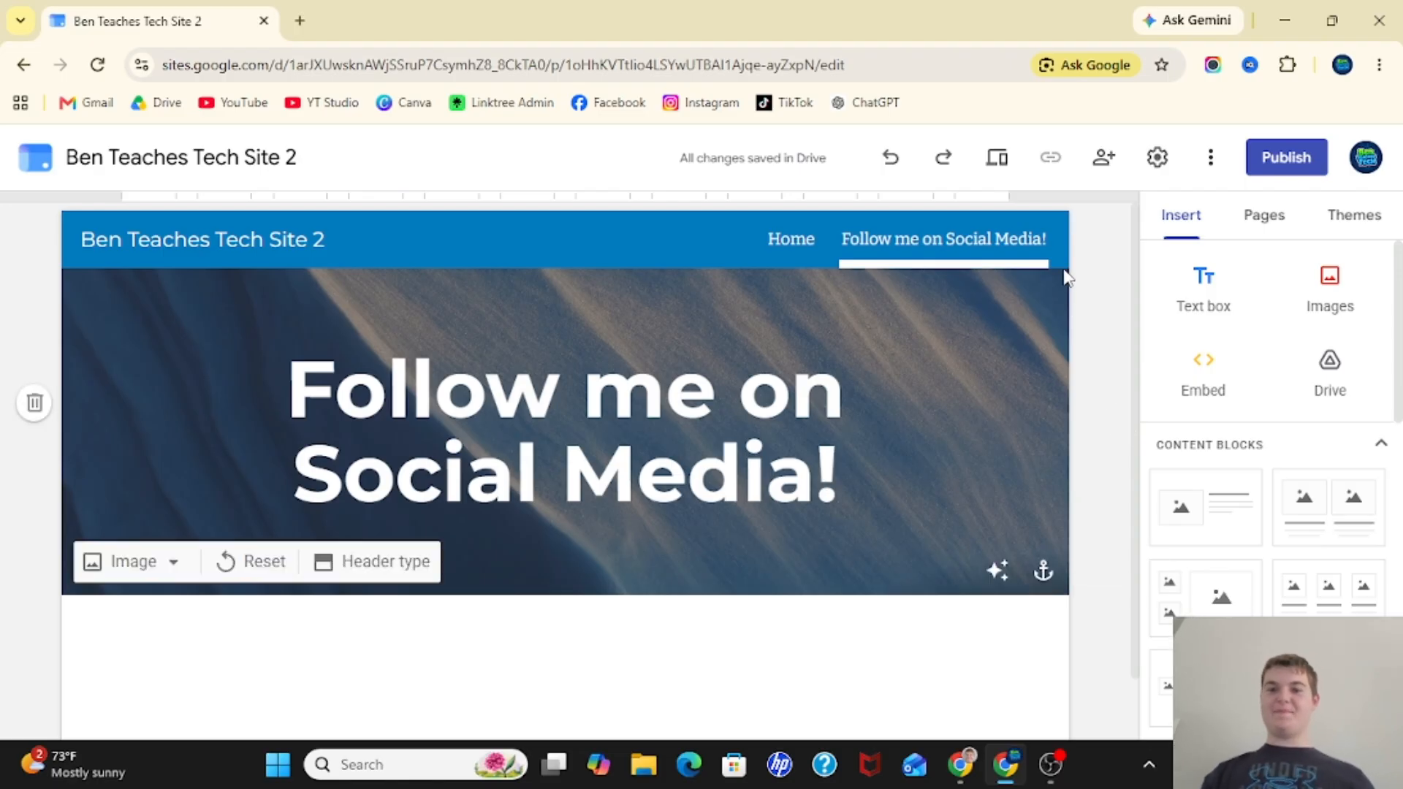
# Set the site's navigation mode to Side in the site settings and return to the page
pyautogui.click(1160, 162)
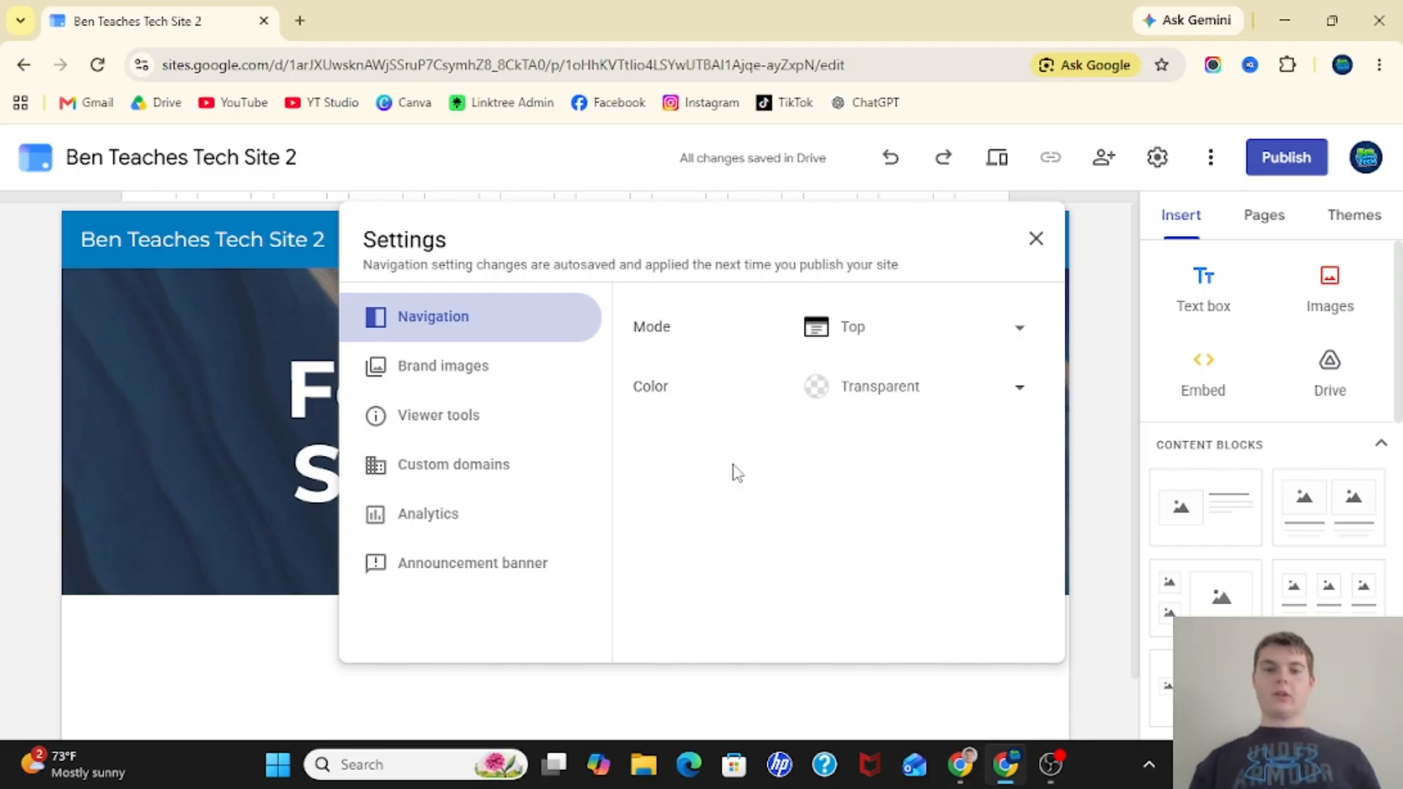
pyautogui.click(435, 322)
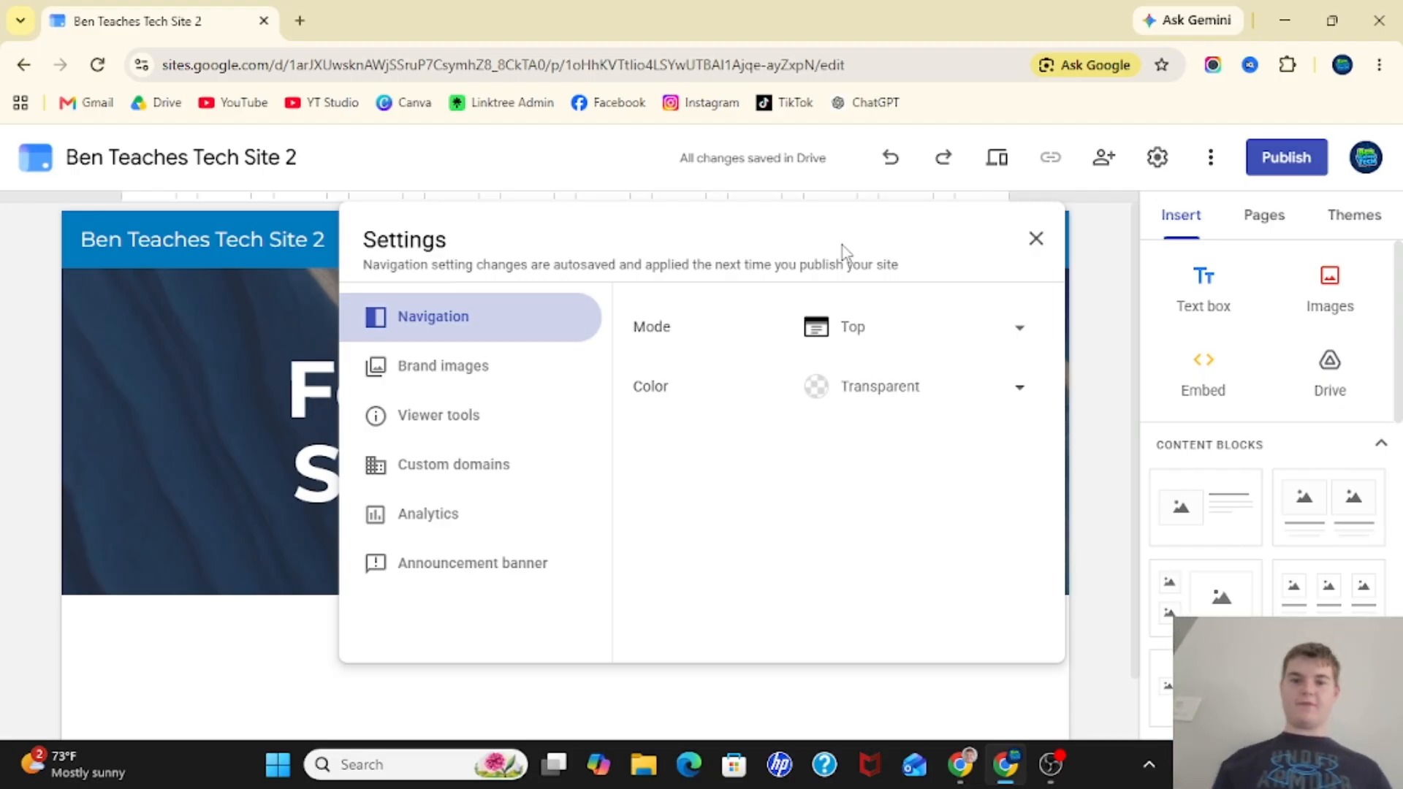
pyautogui.click(868, 337)
pyautogui.click(851, 375)
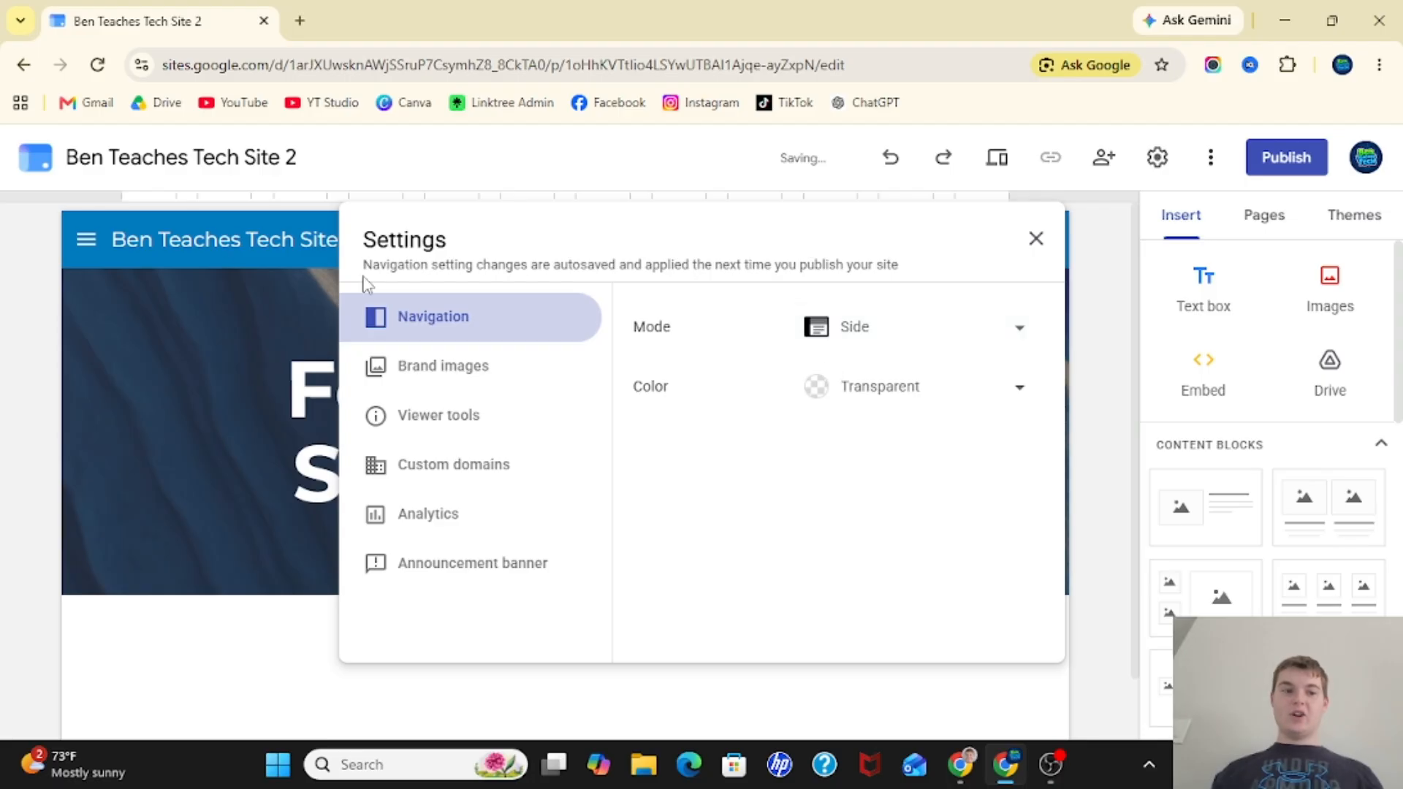
pyautogui.click(1034, 241)
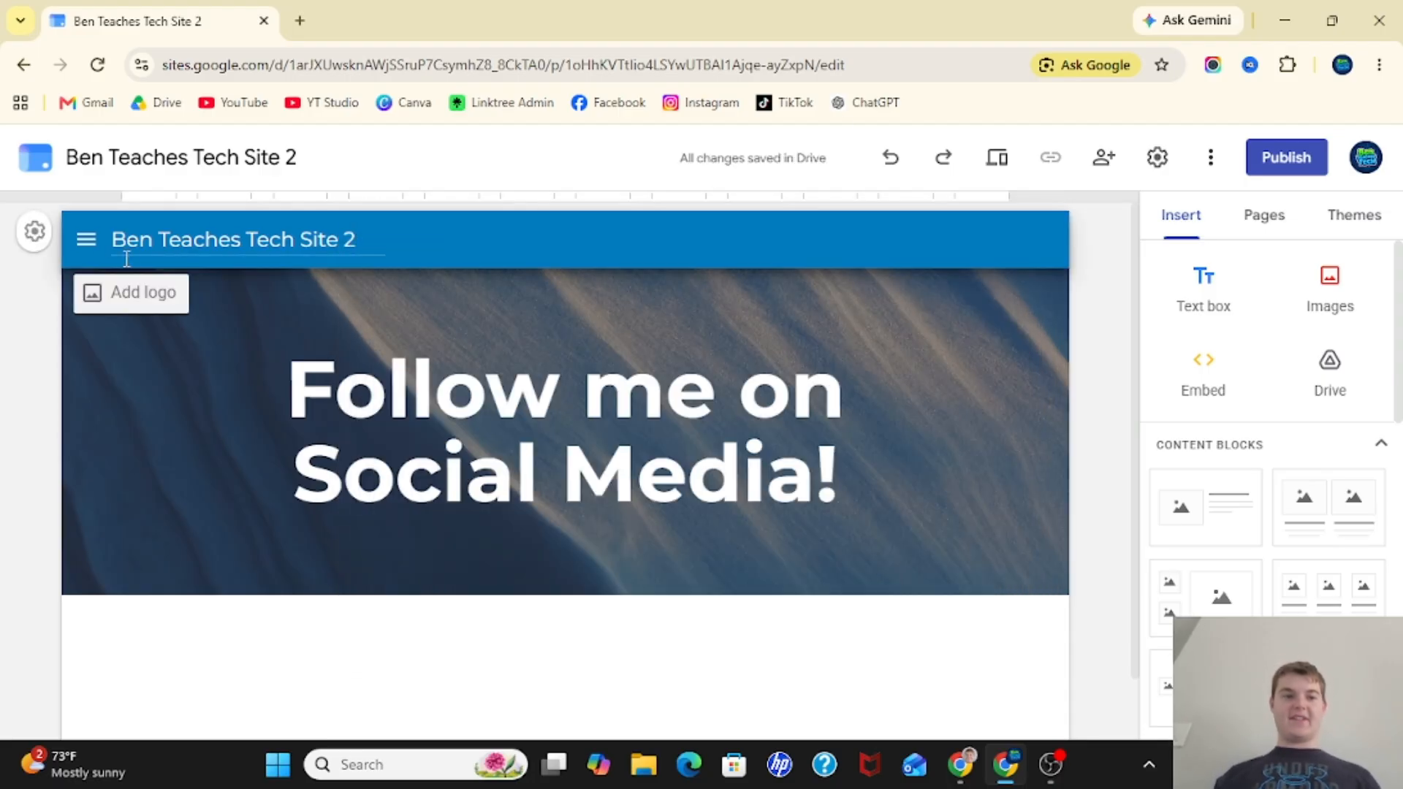
# Try out the side navigation menu by switching between the Home and "Follow me on Social Media!" pages
pyautogui.click(86, 242)
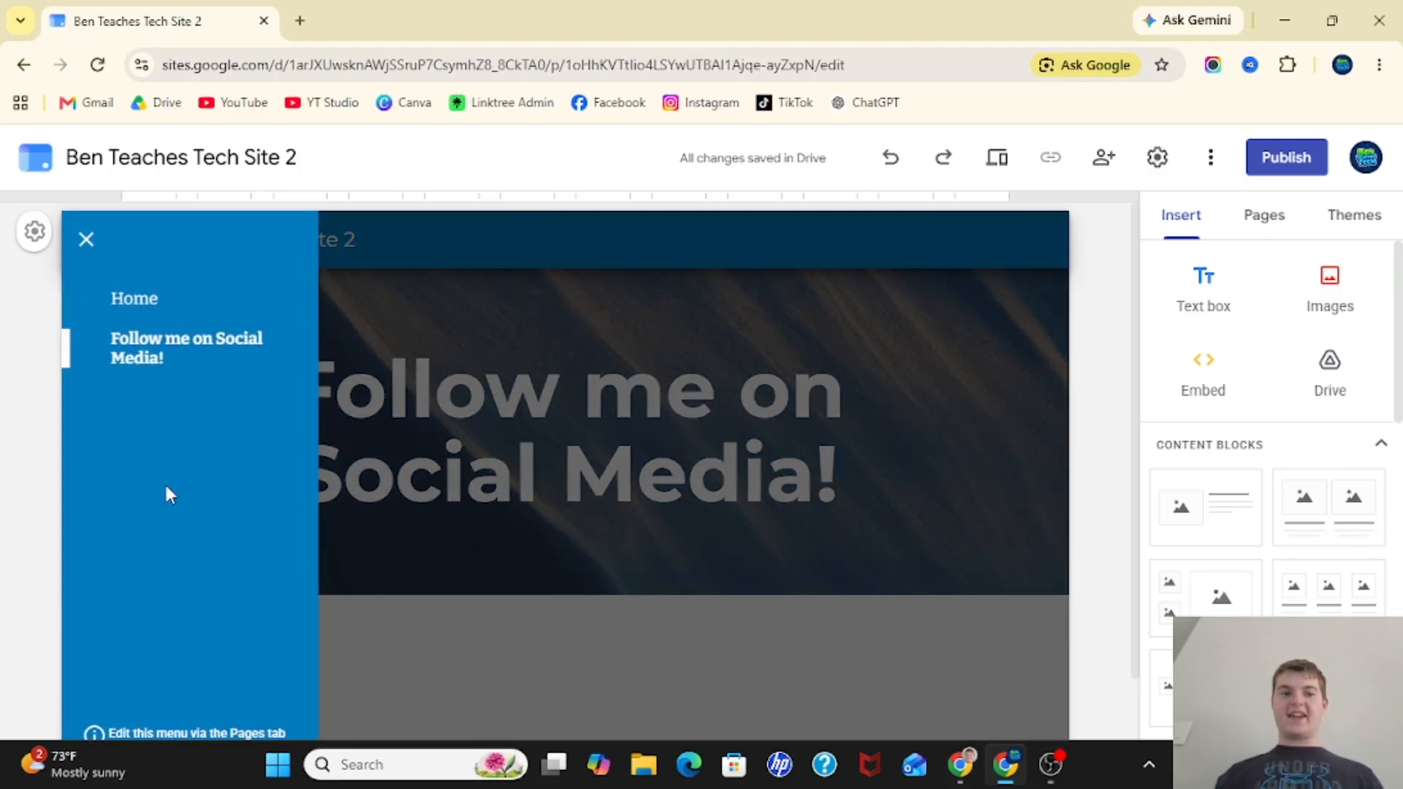
pyautogui.click(136, 302)
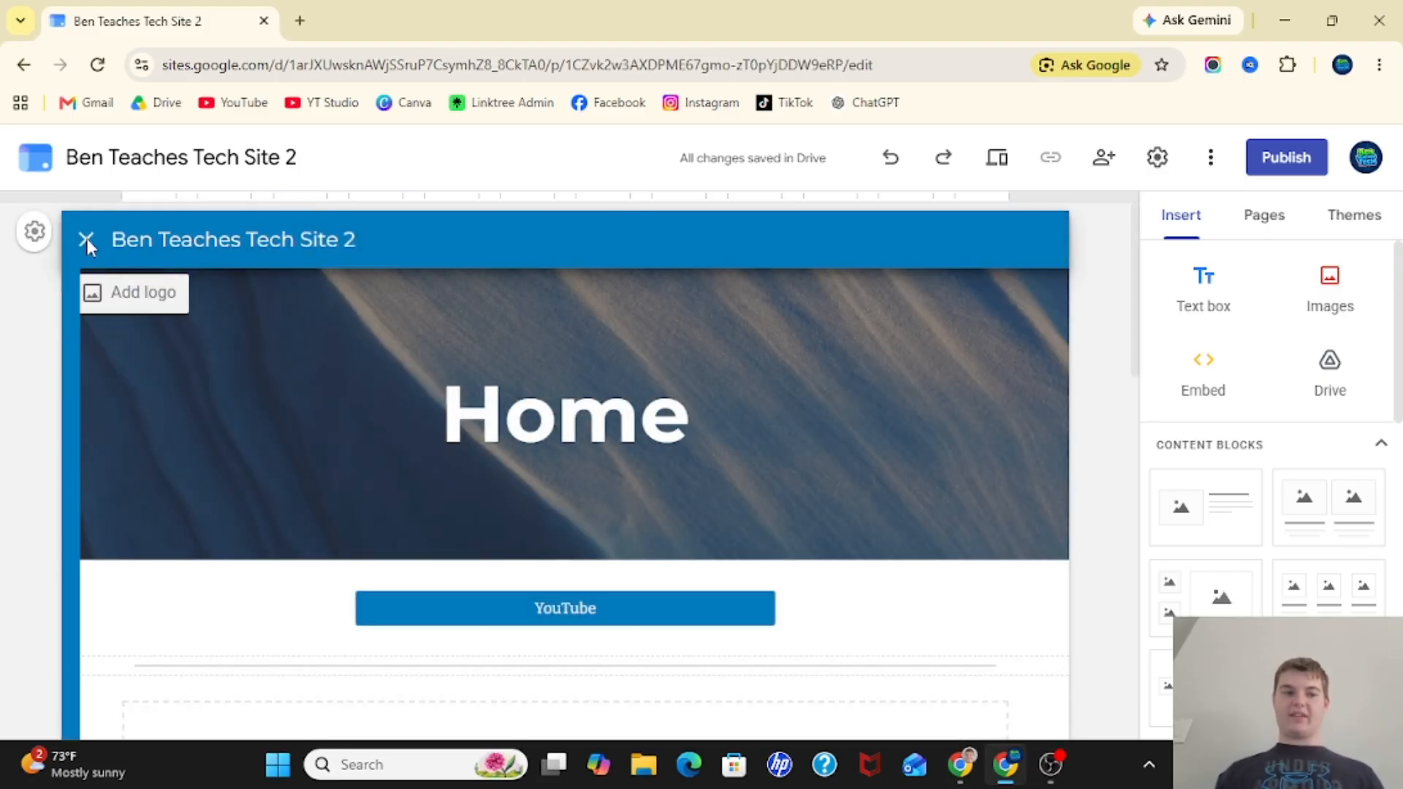
pyautogui.click(87, 243)
pyautogui.scroll(-5, 122, 363)
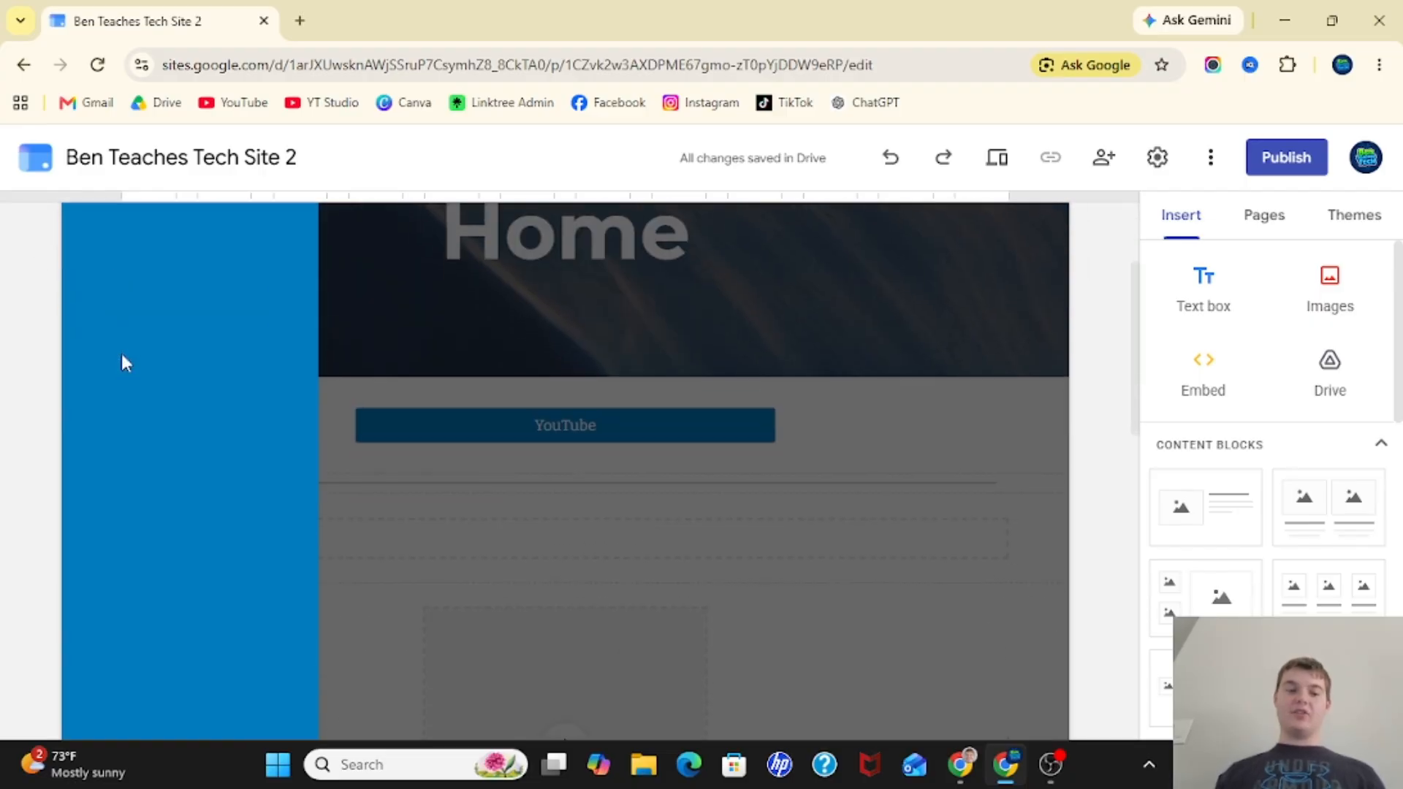
pyautogui.scroll(5, 121, 363)
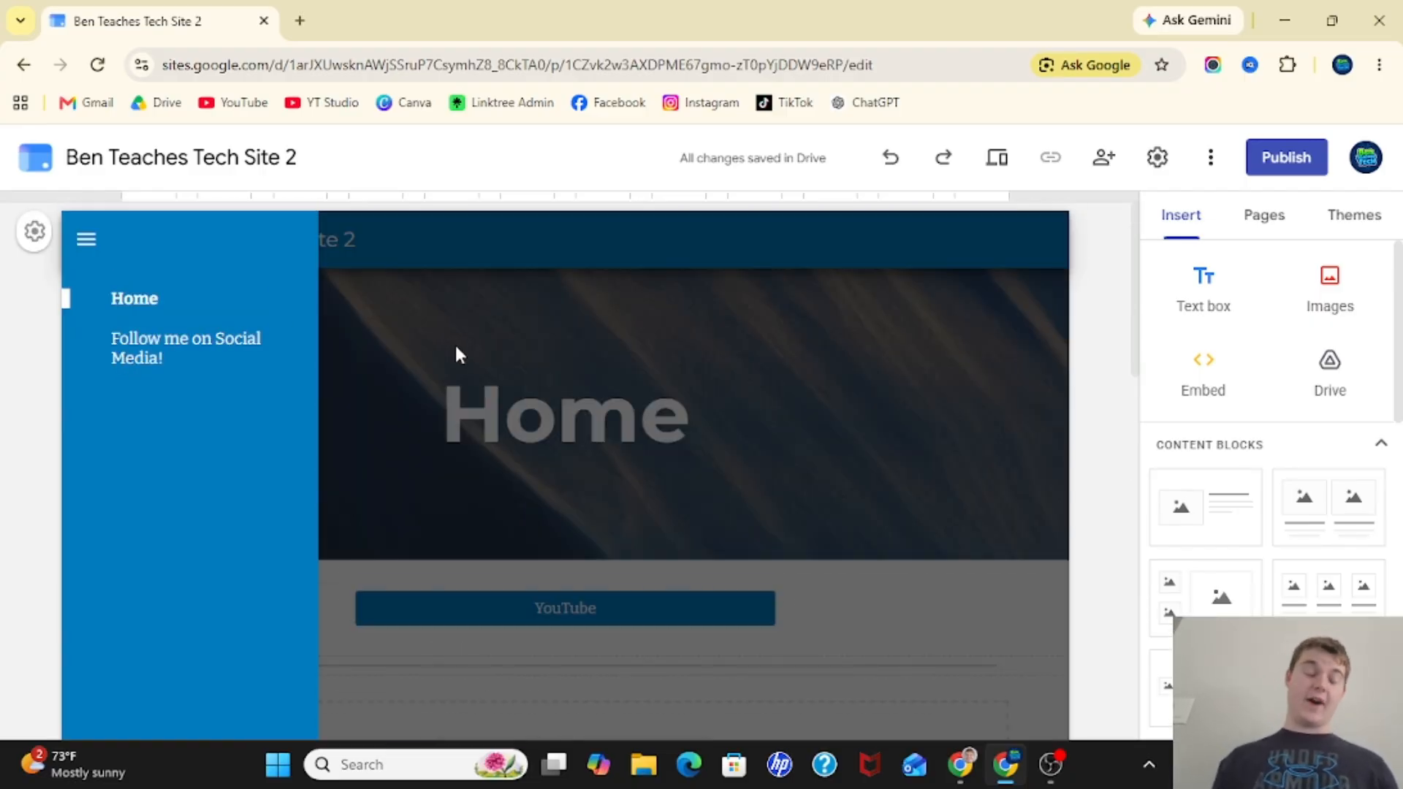
pyautogui.click(193, 347)
pyautogui.click(86, 242)
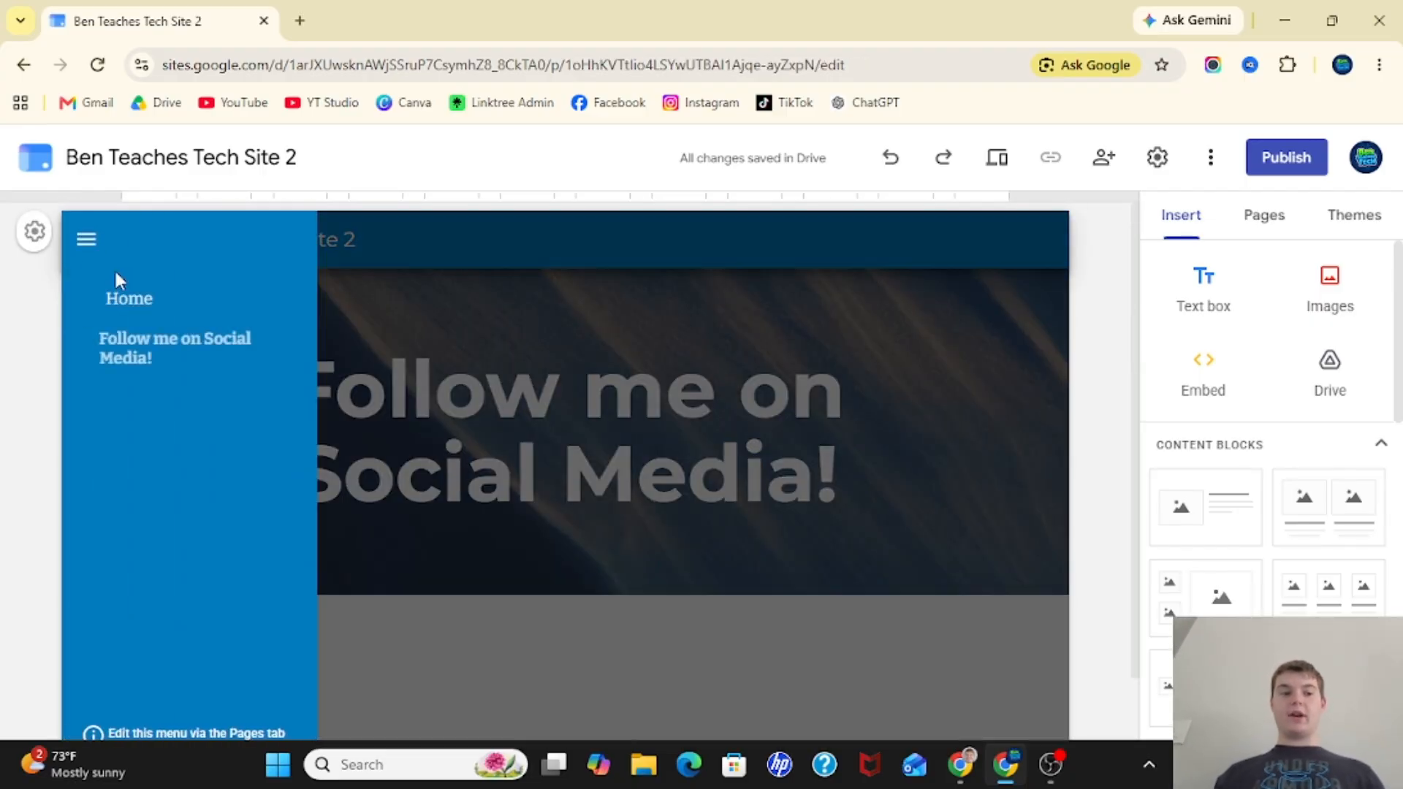
pyautogui.click(135, 305)
# Set the site's navigation mode back to Top and close the site settings
pyautogui.click(1157, 157)
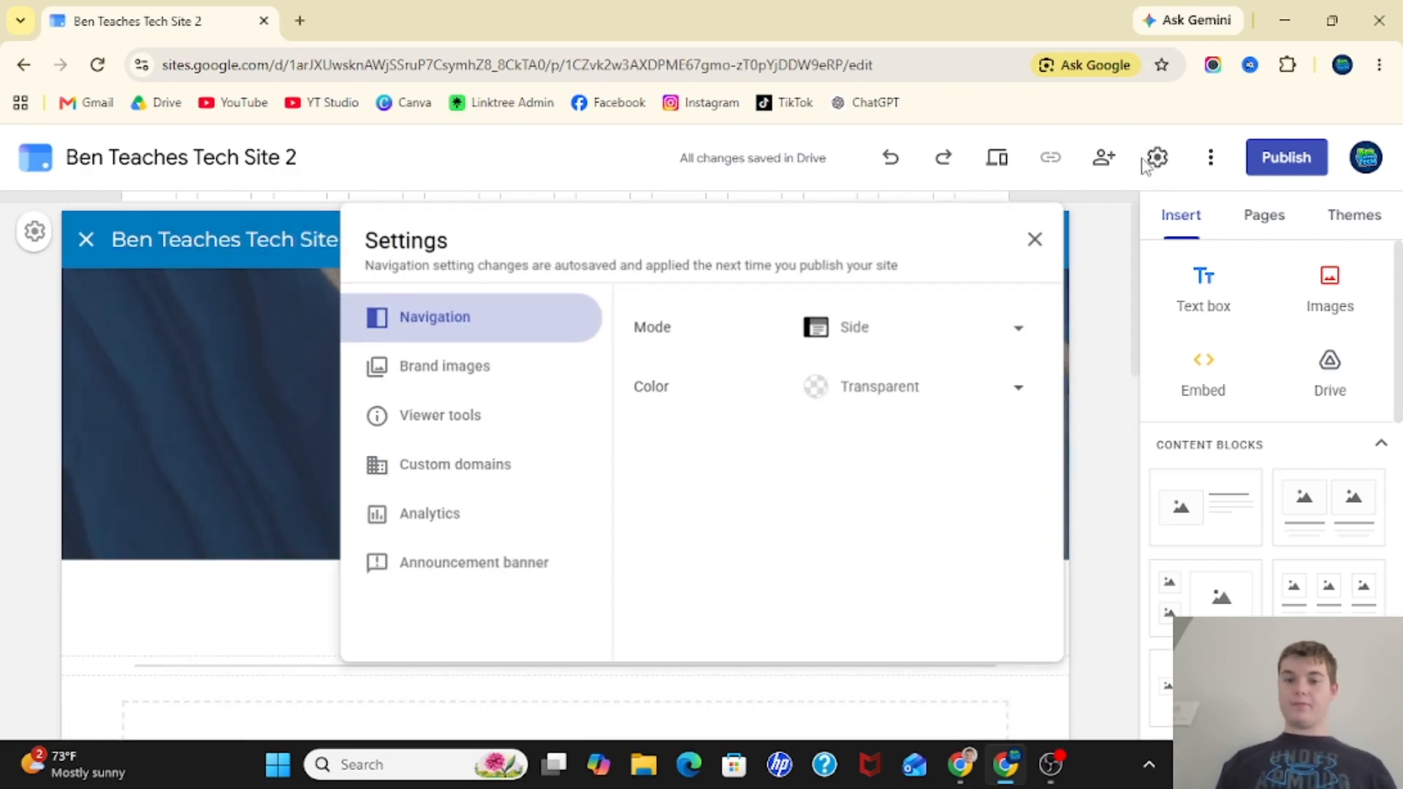
pyautogui.click(904, 350)
pyautogui.click(852, 280)
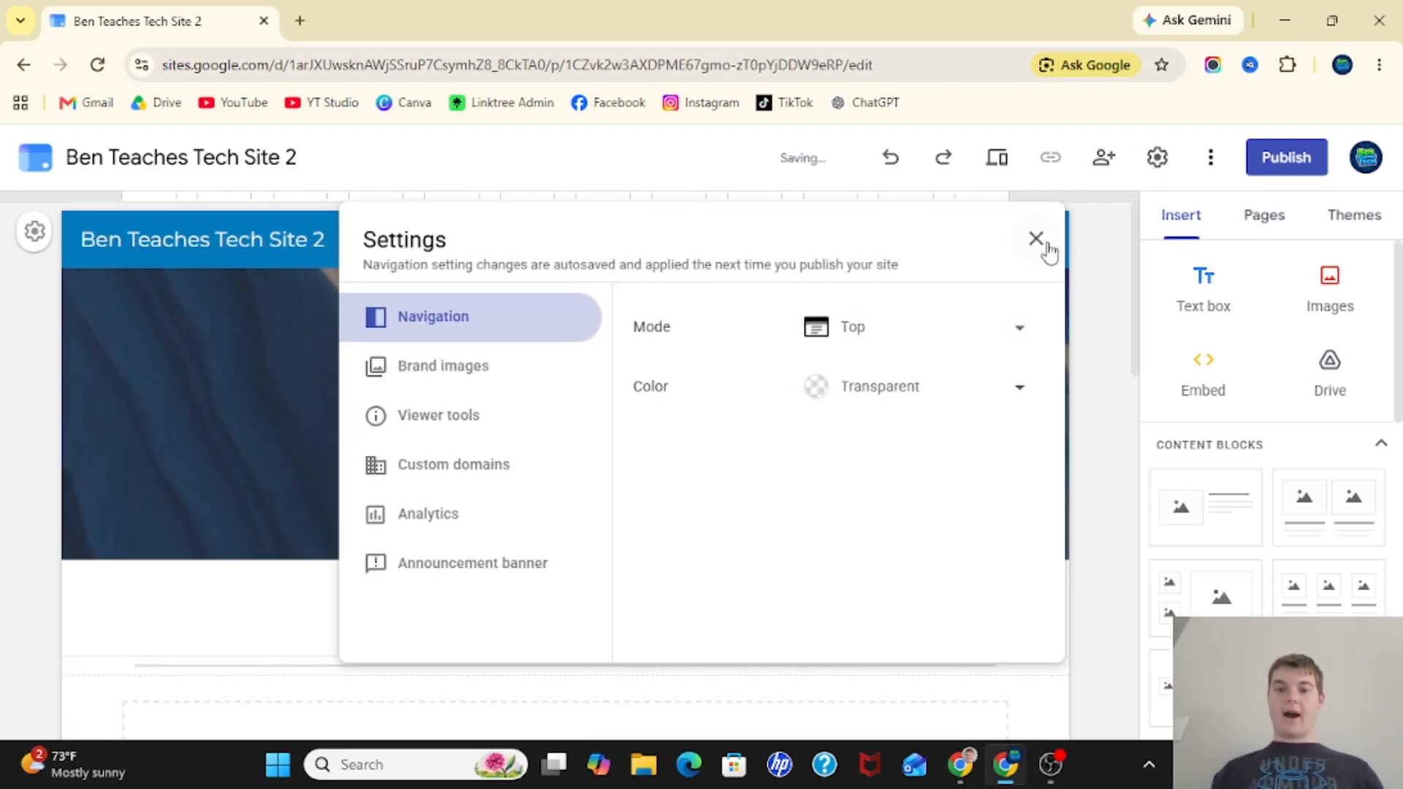
pyautogui.click(1037, 240)
# Test the top navigation links by switching between the "Follow me on Social Media!" and Home pages, ending on Home
pyautogui.click(902, 241)
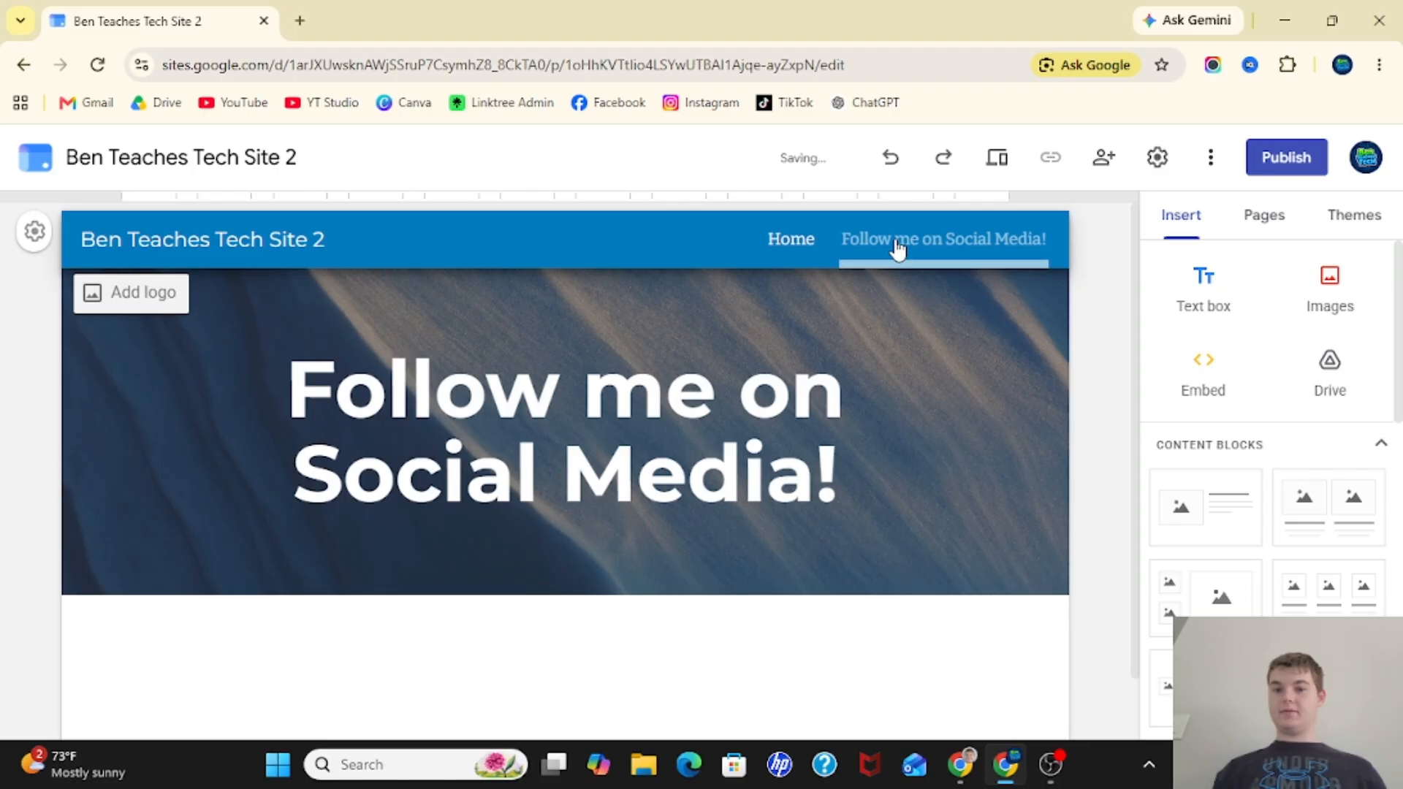
pyautogui.click(787, 256)
pyautogui.click(941, 241)
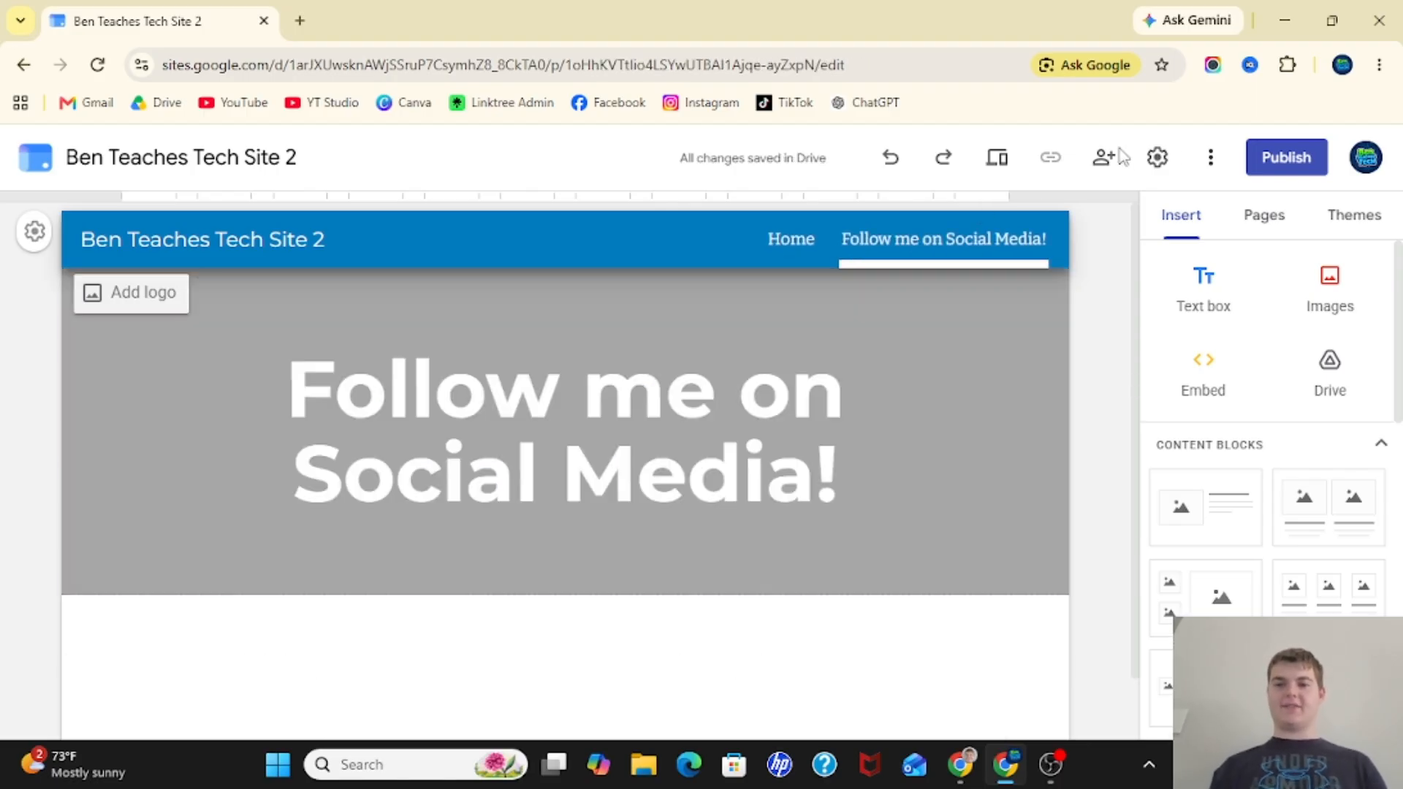
pyautogui.click(804, 238)
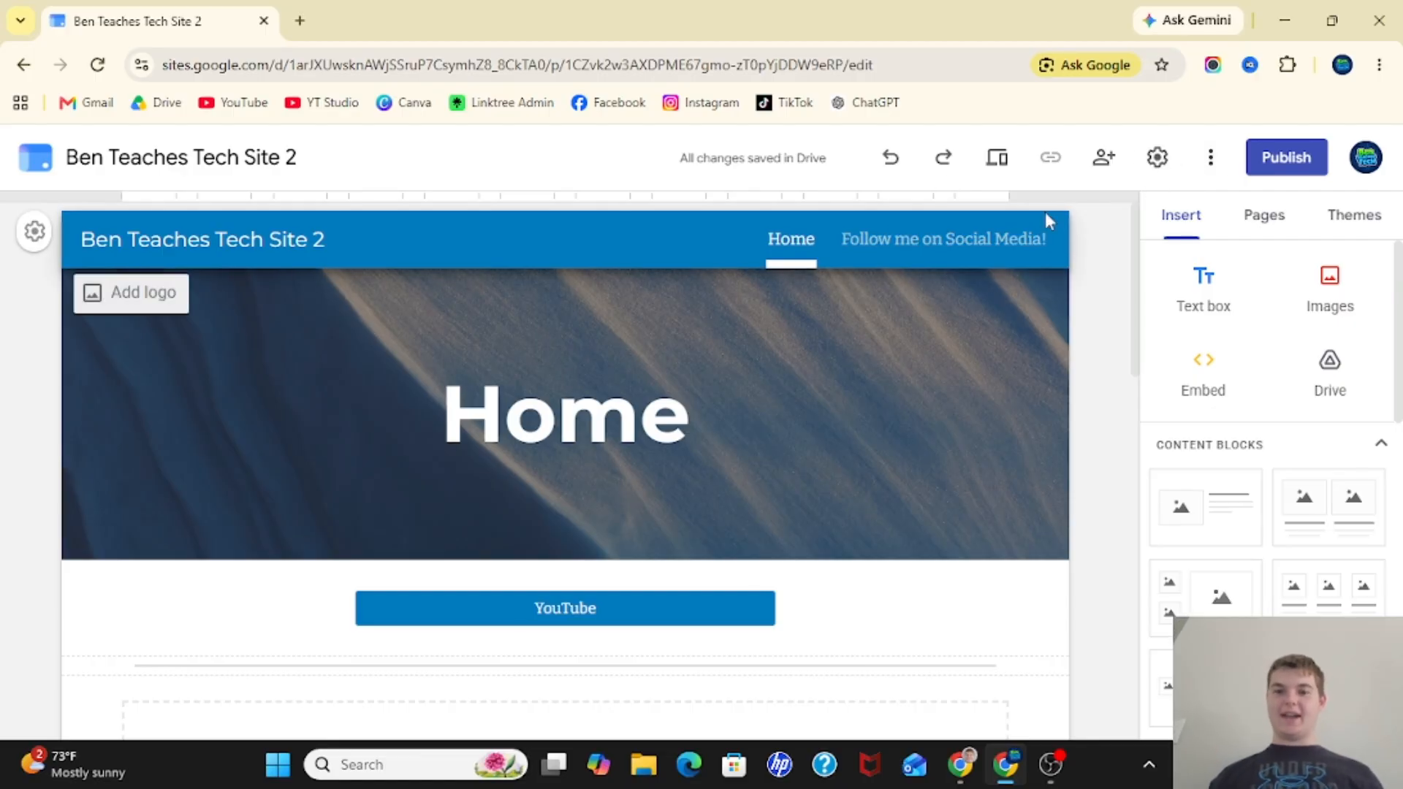
# Reopen the site's navigation settings and review the Top and Side mode options, keeping Top
pyautogui.click(1158, 158)
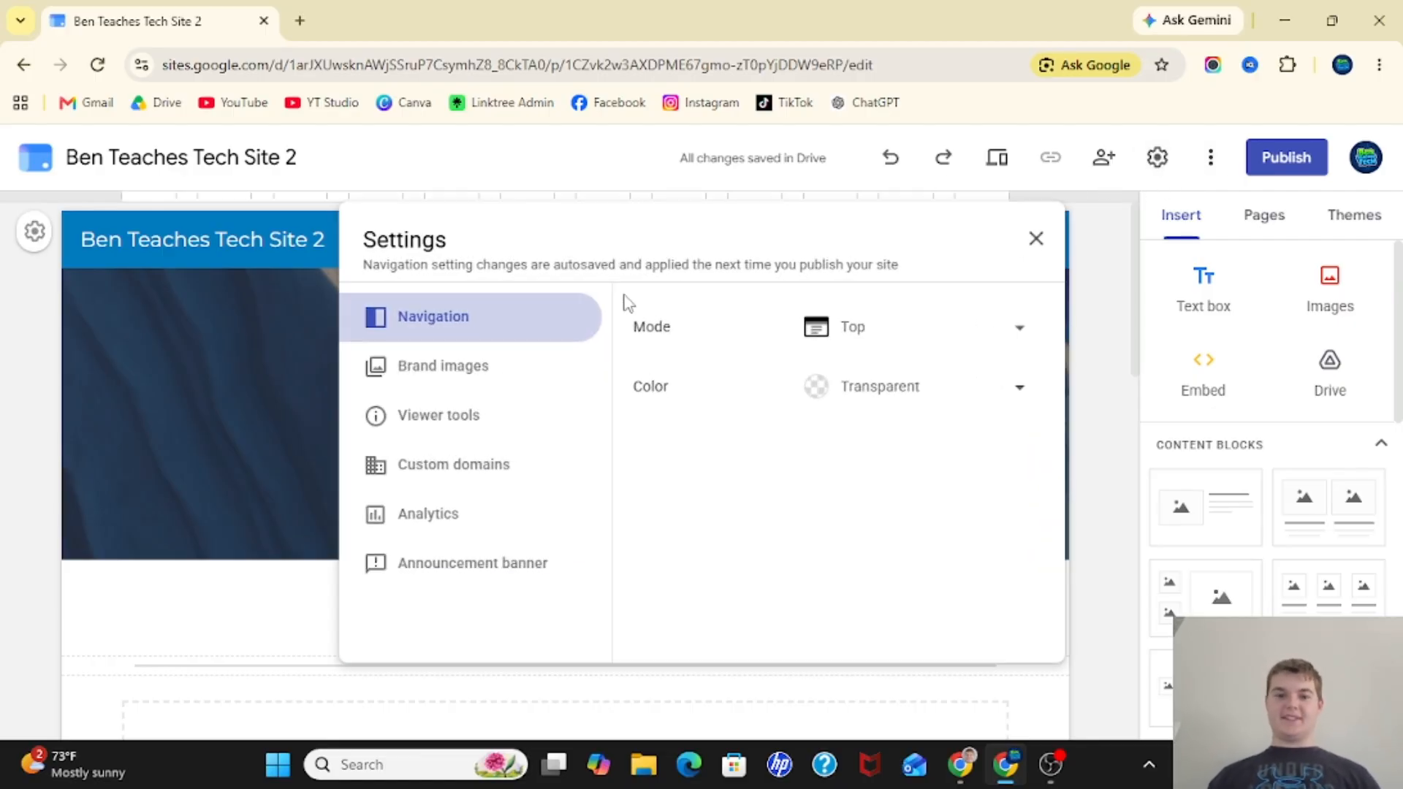
pyautogui.click(909, 338)
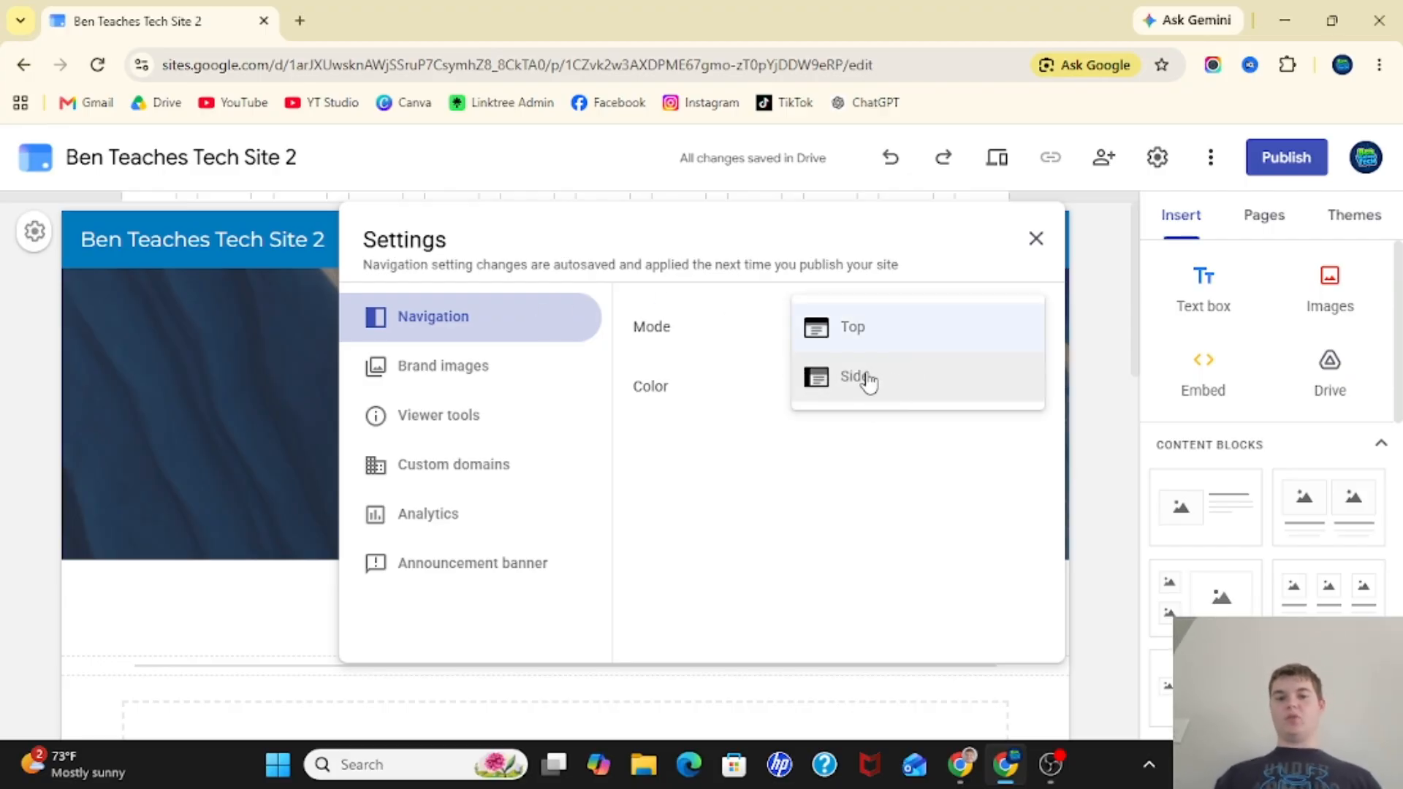
pyautogui.click(727, 380)
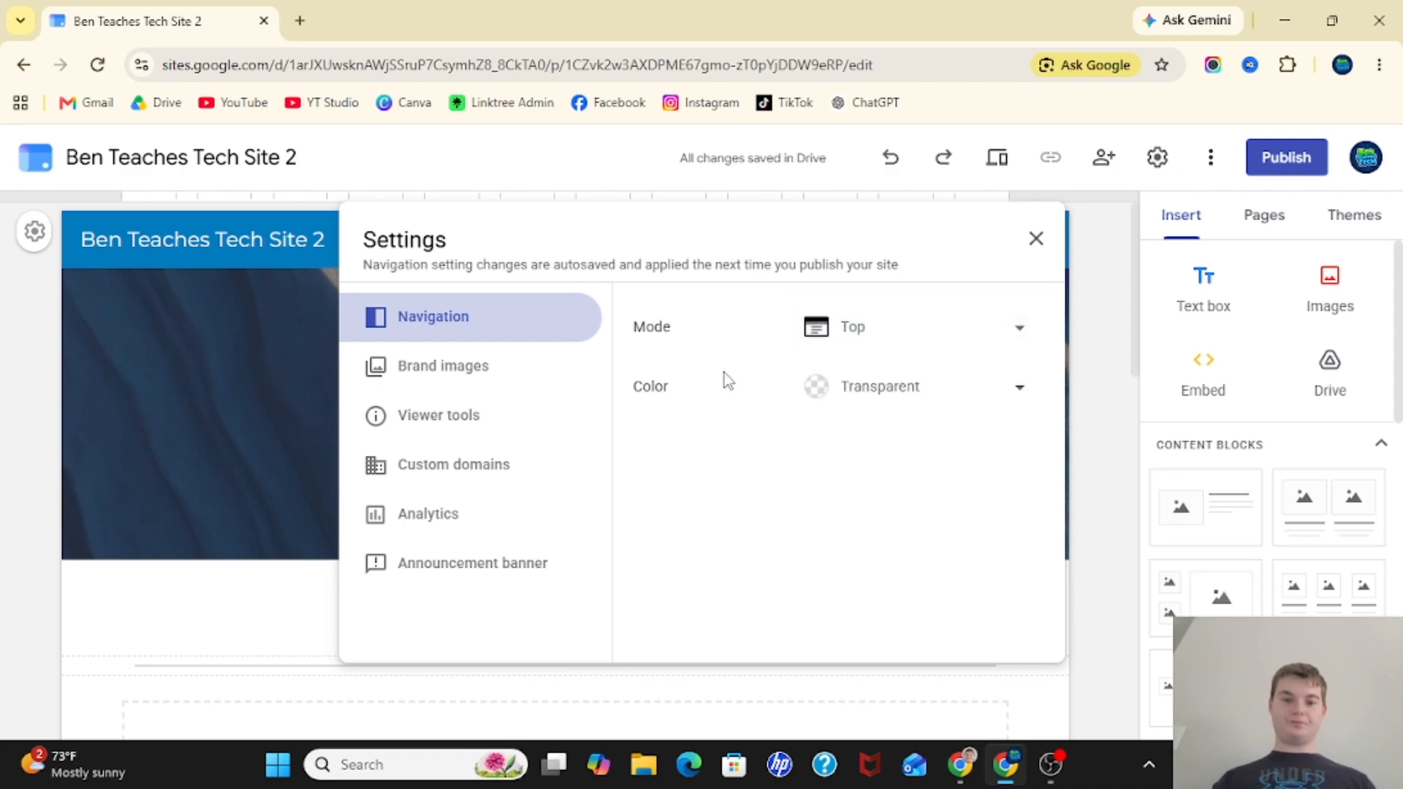
pyautogui.click(856, 339)
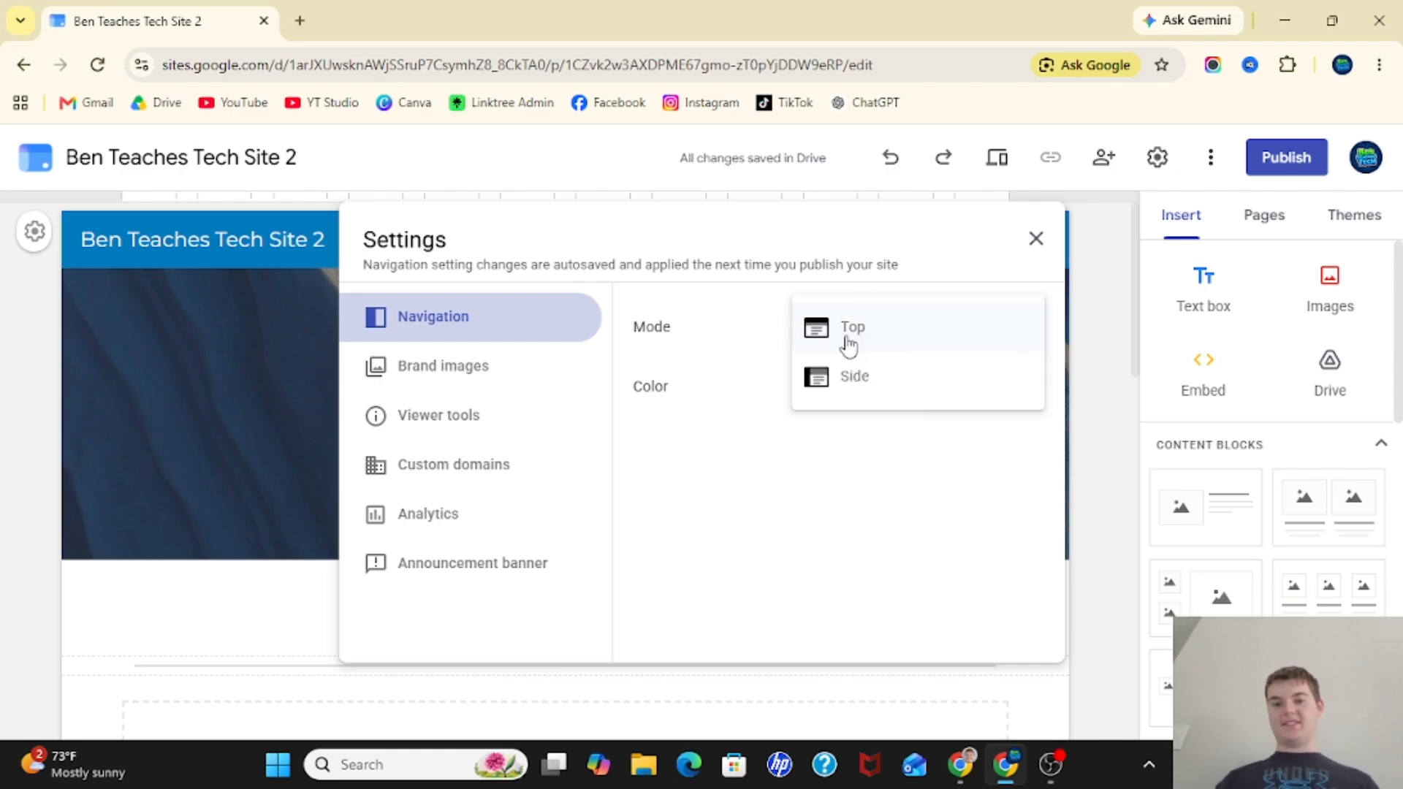
pyautogui.click(754, 315)
# Try Black as the navigation bar color and set it back to Transparent
pyautogui.click(946, 405)
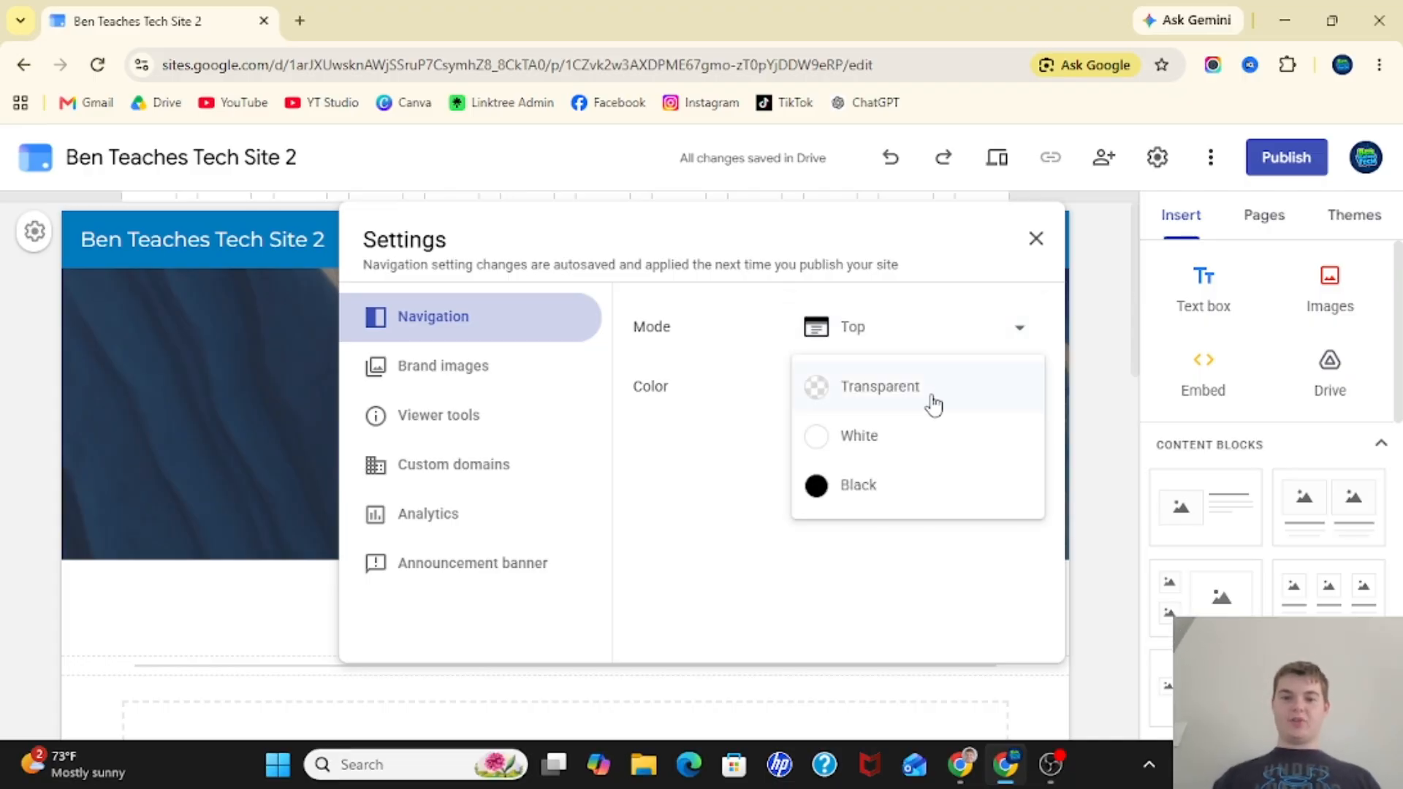
pyautogui.click(870, 491)
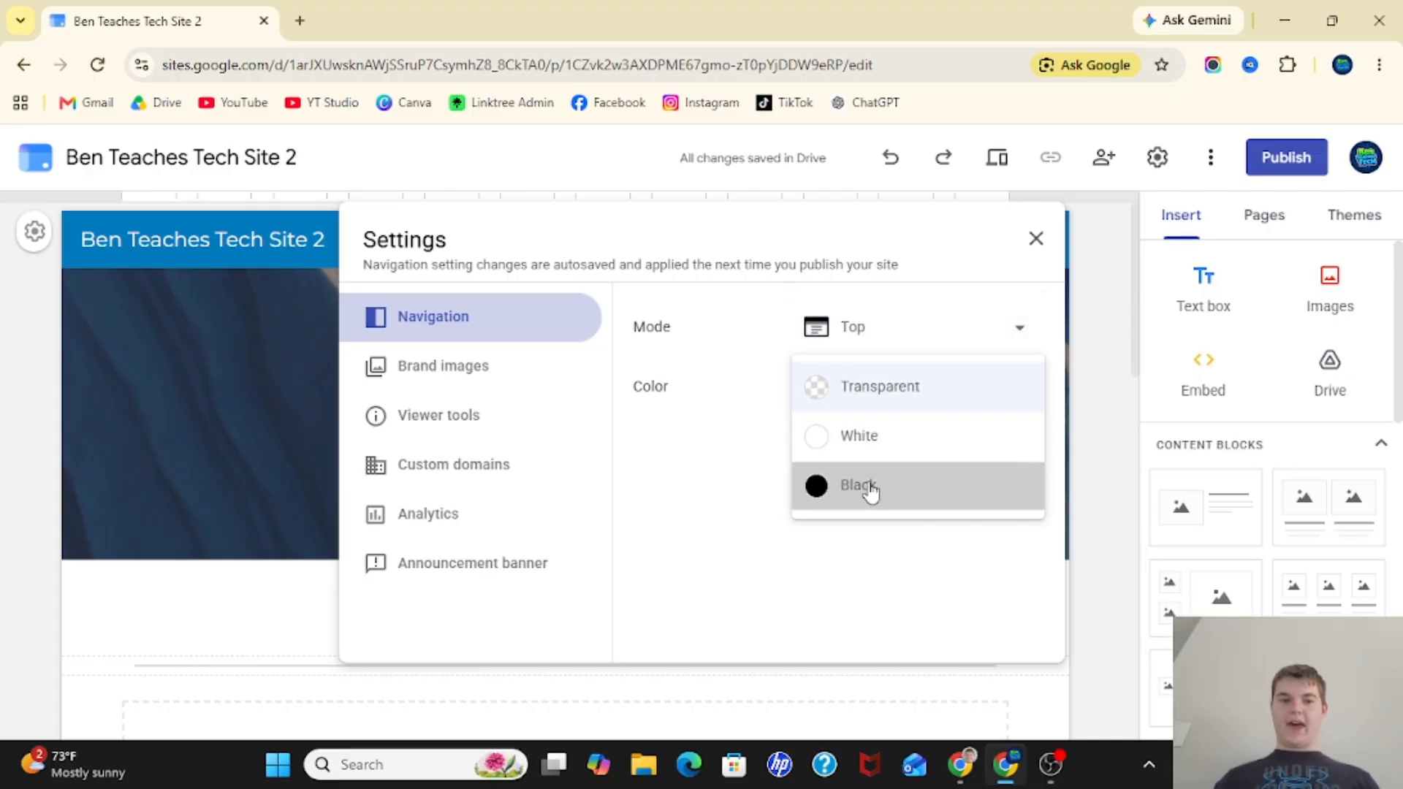
pyautogui.click(868, 388)
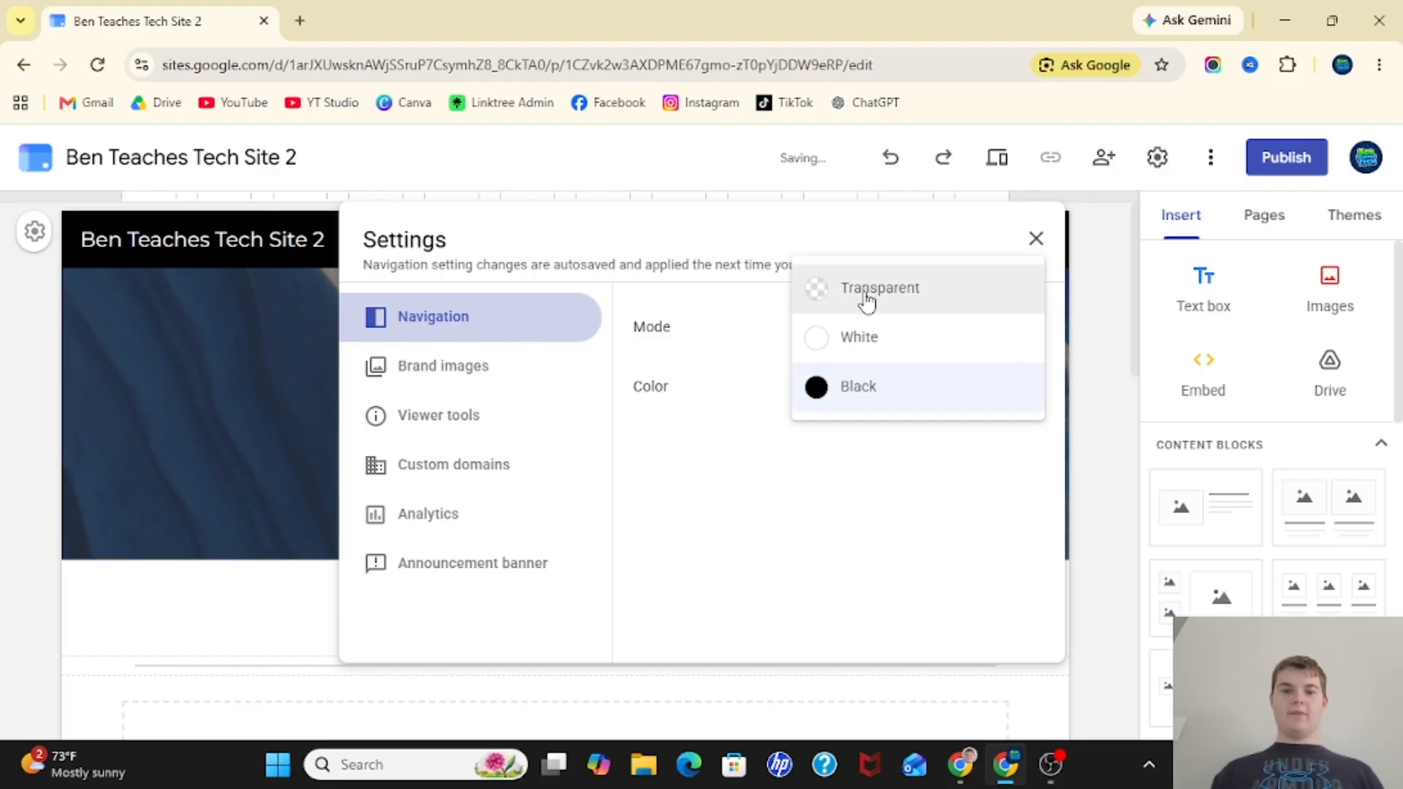
pyautogui.click(866, 300)
# Try White as the navigation bar color, view it on the Home page, and restore Transparent in the settings
pyautogui.click(851, 395)
pyautogui.click(853, 434)
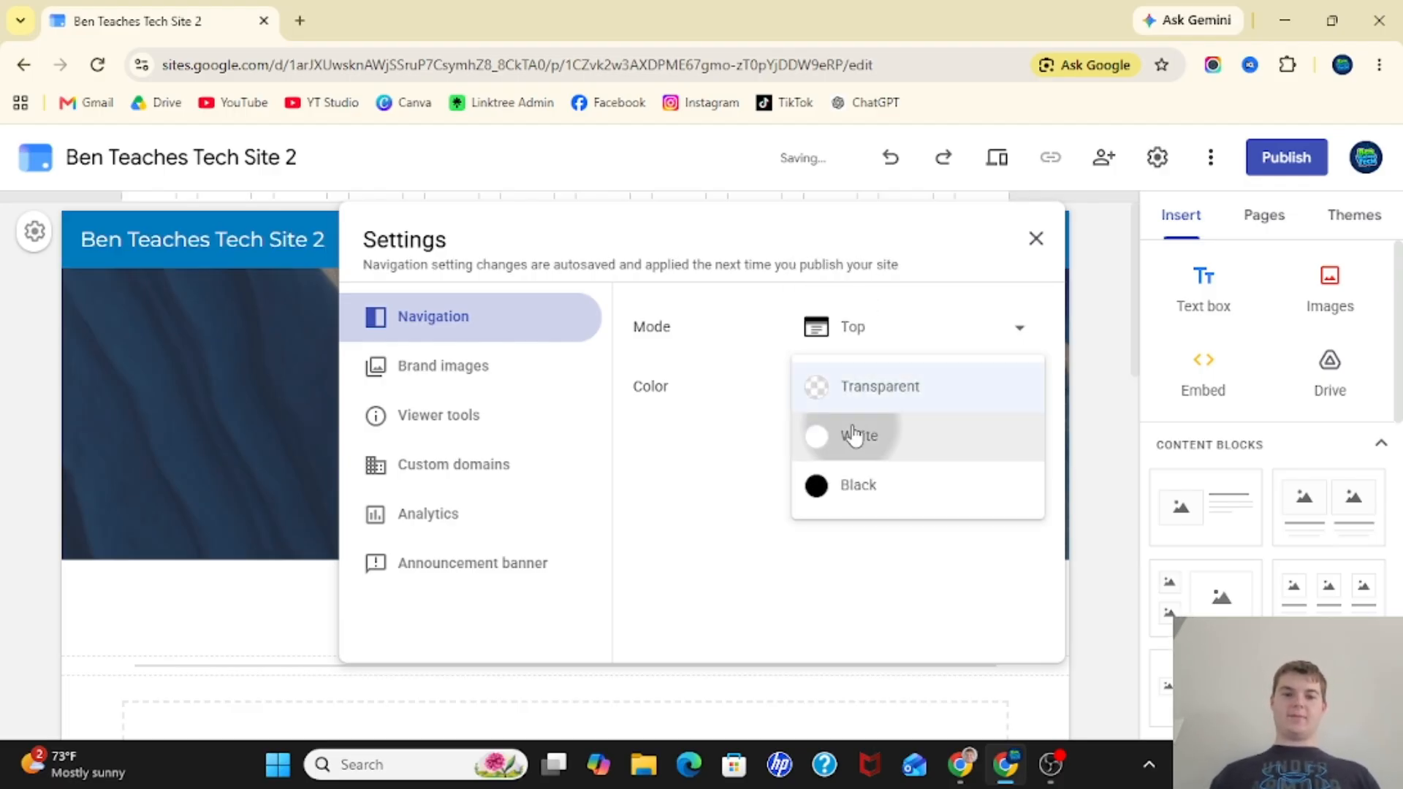
pyautogui.click(1035, 239)
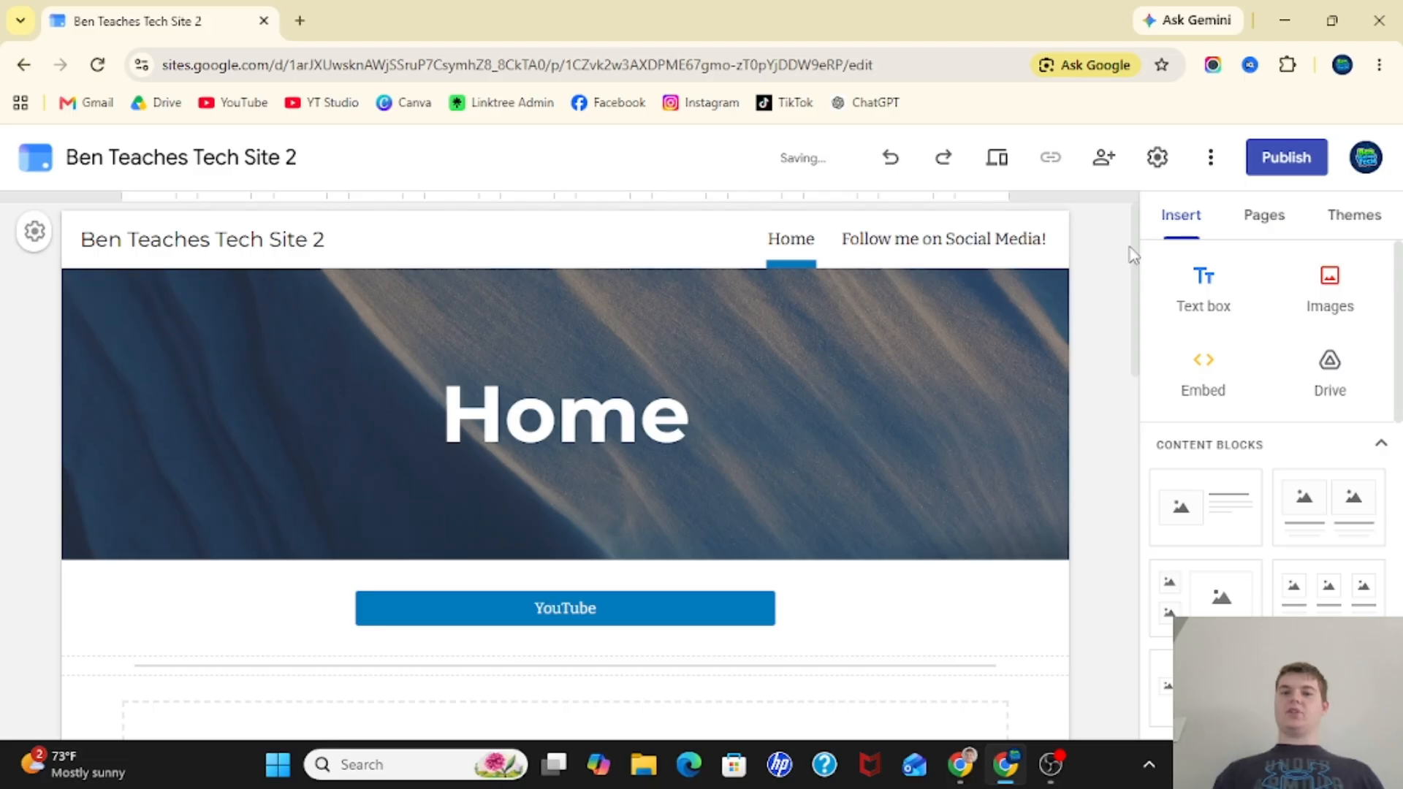
pyautogui.click(1156, 160)
pyautogui.click(844, 384)
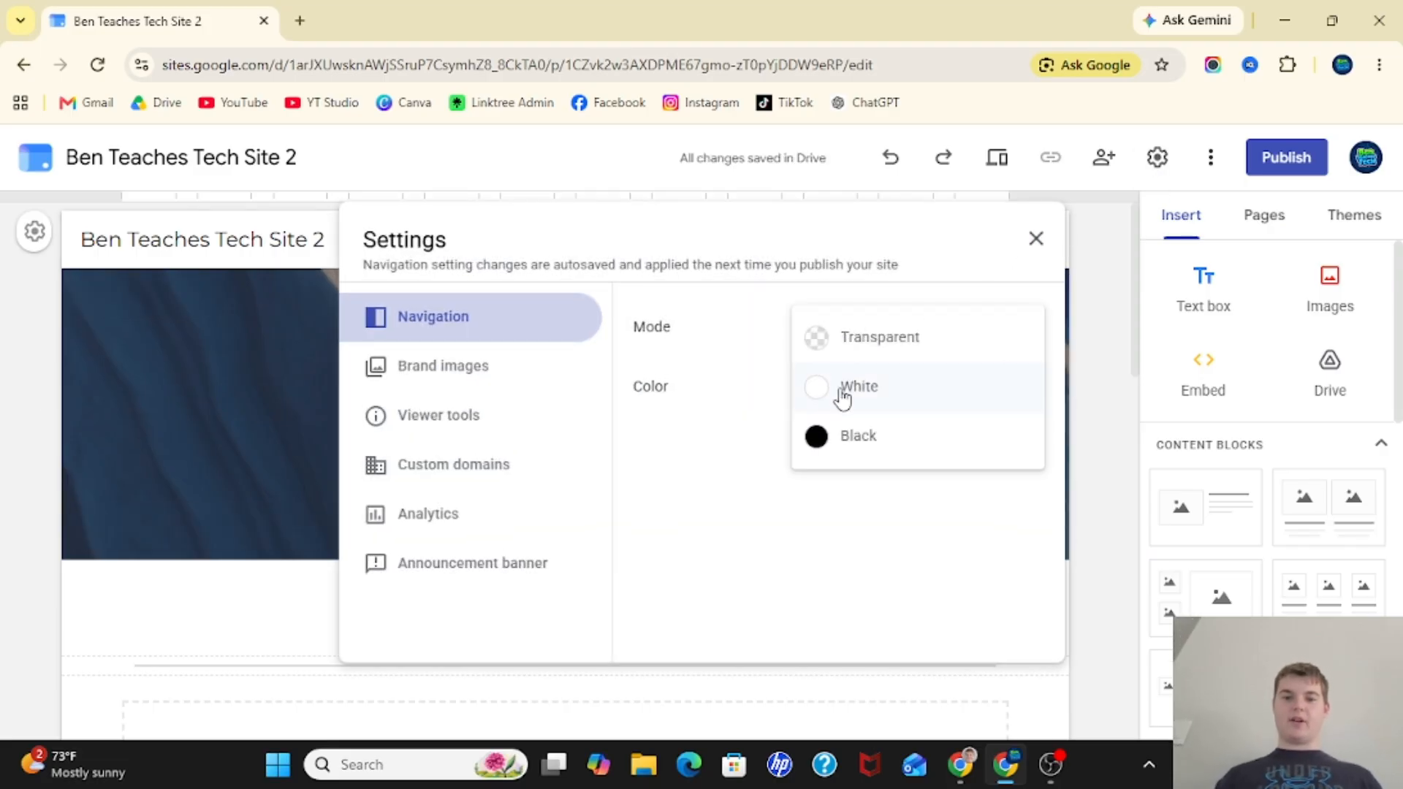
pyautogui.click(864, 333)
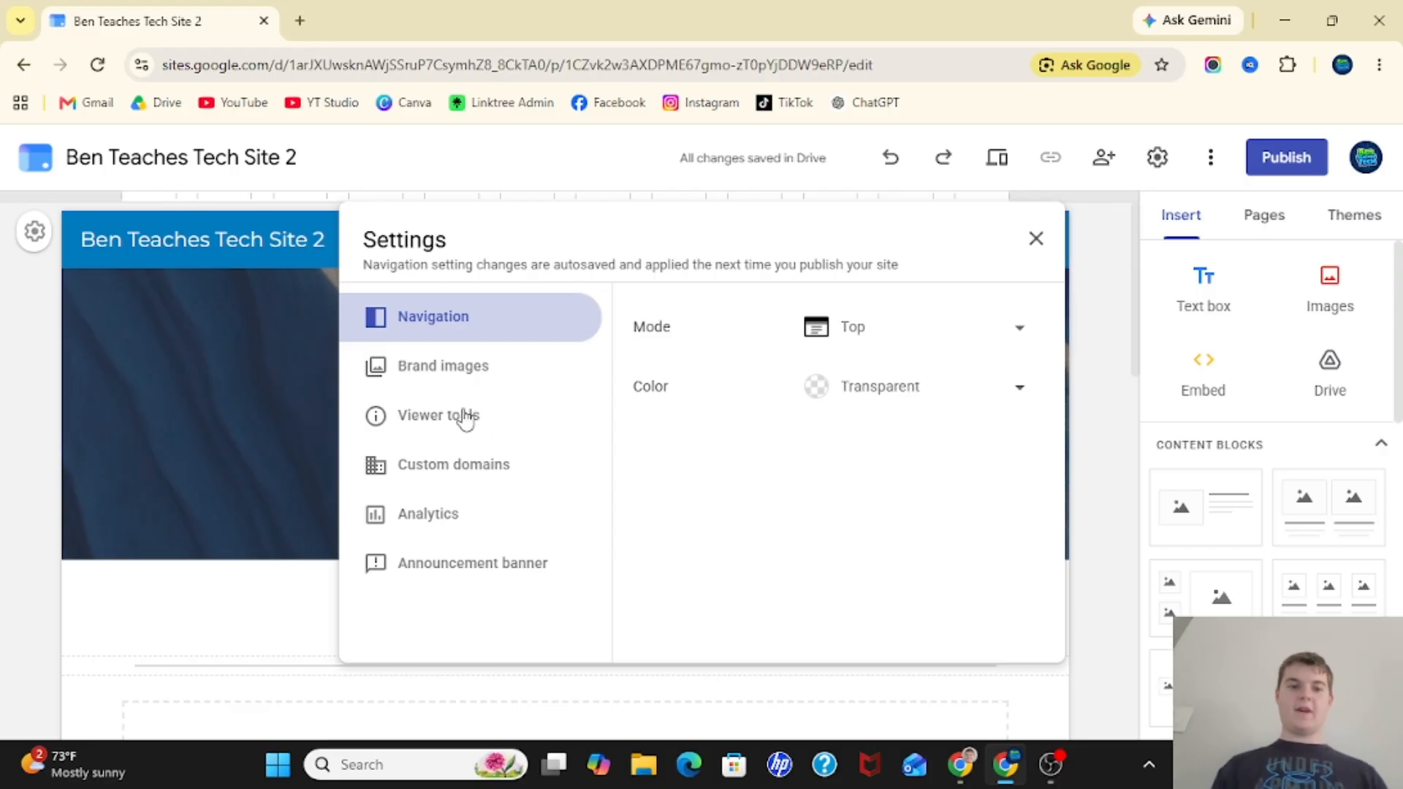
# Open the site's brand images settings and look at the logo upload from the computer, cancelling without choosing a file
pyautogui.click(431, 377)
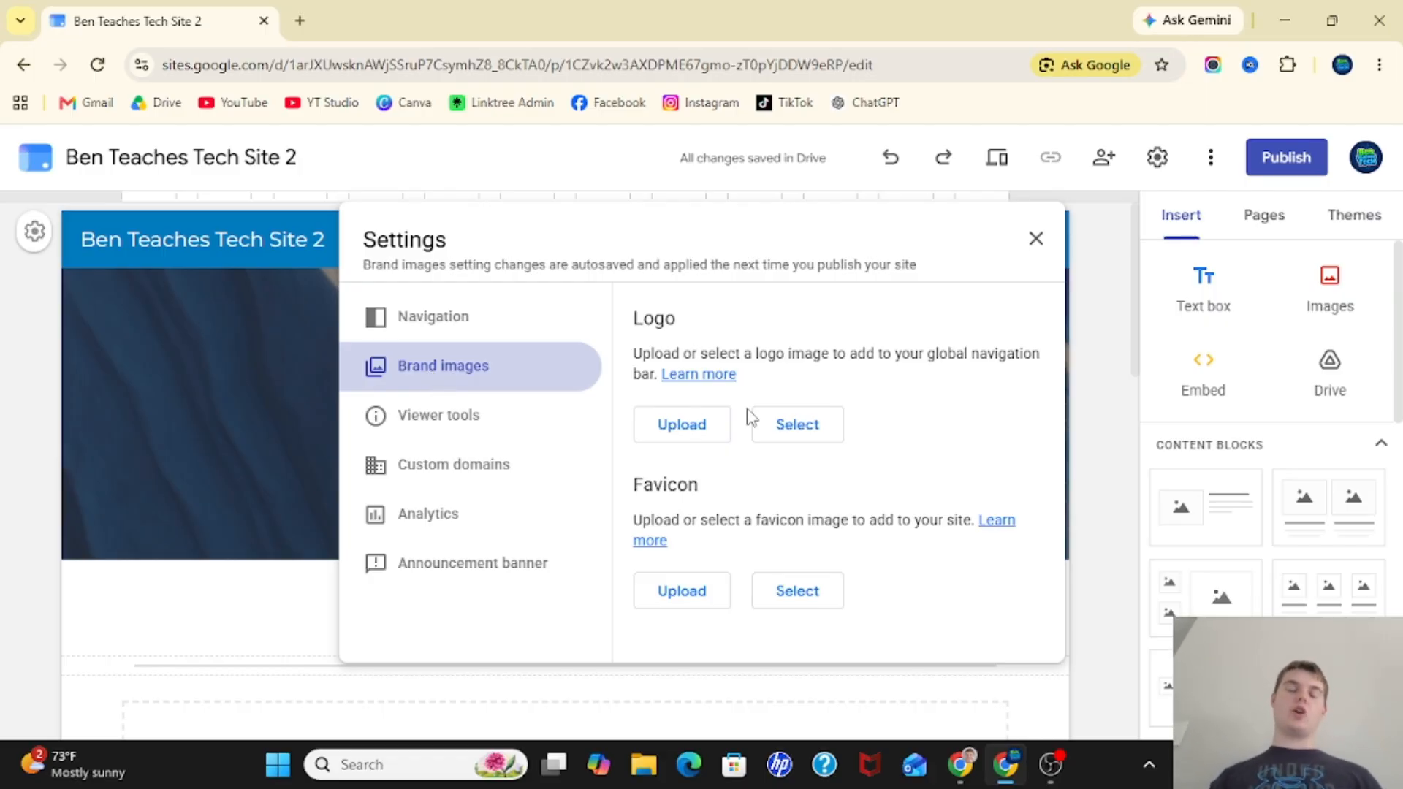
pyautogui.click(665, 425)
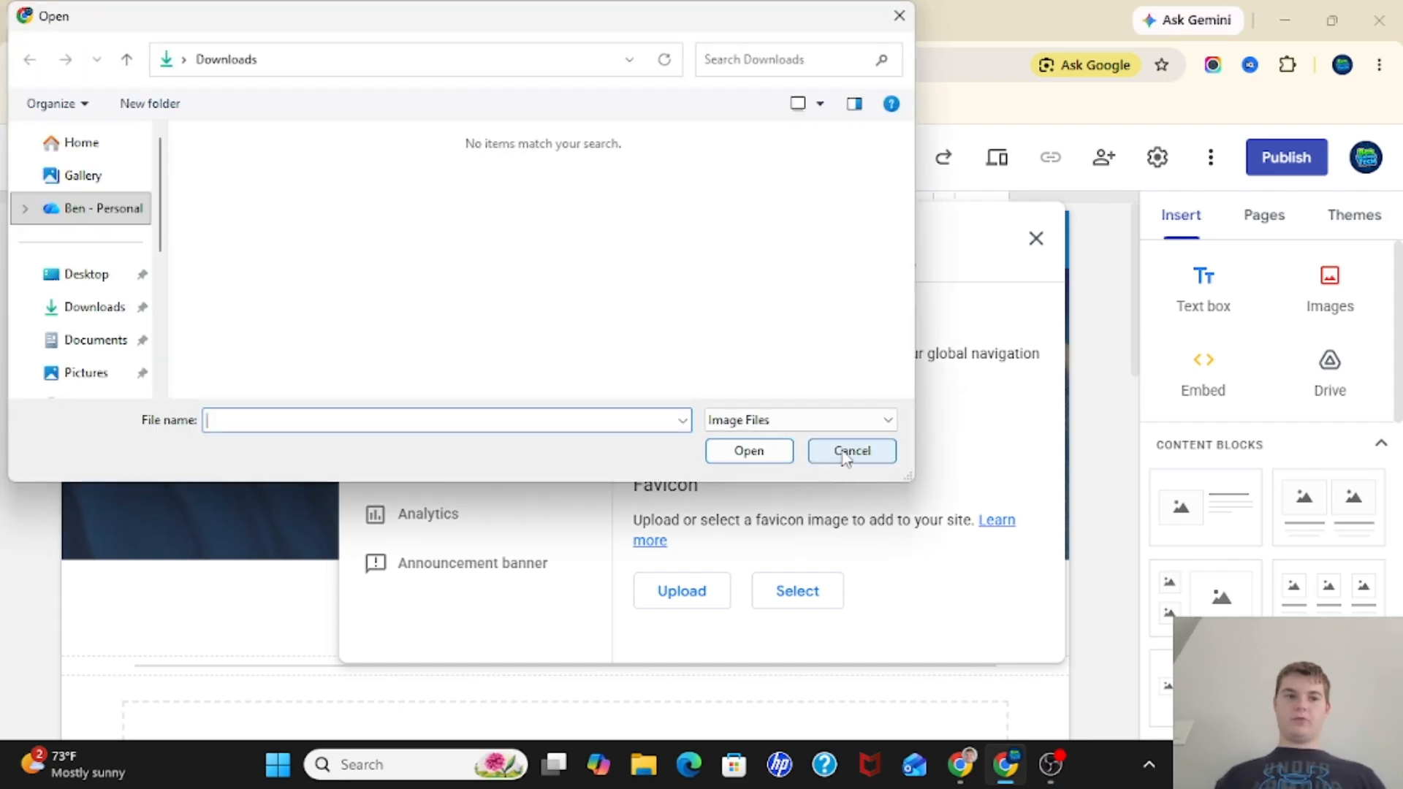
pyautogui.click(850, 452)
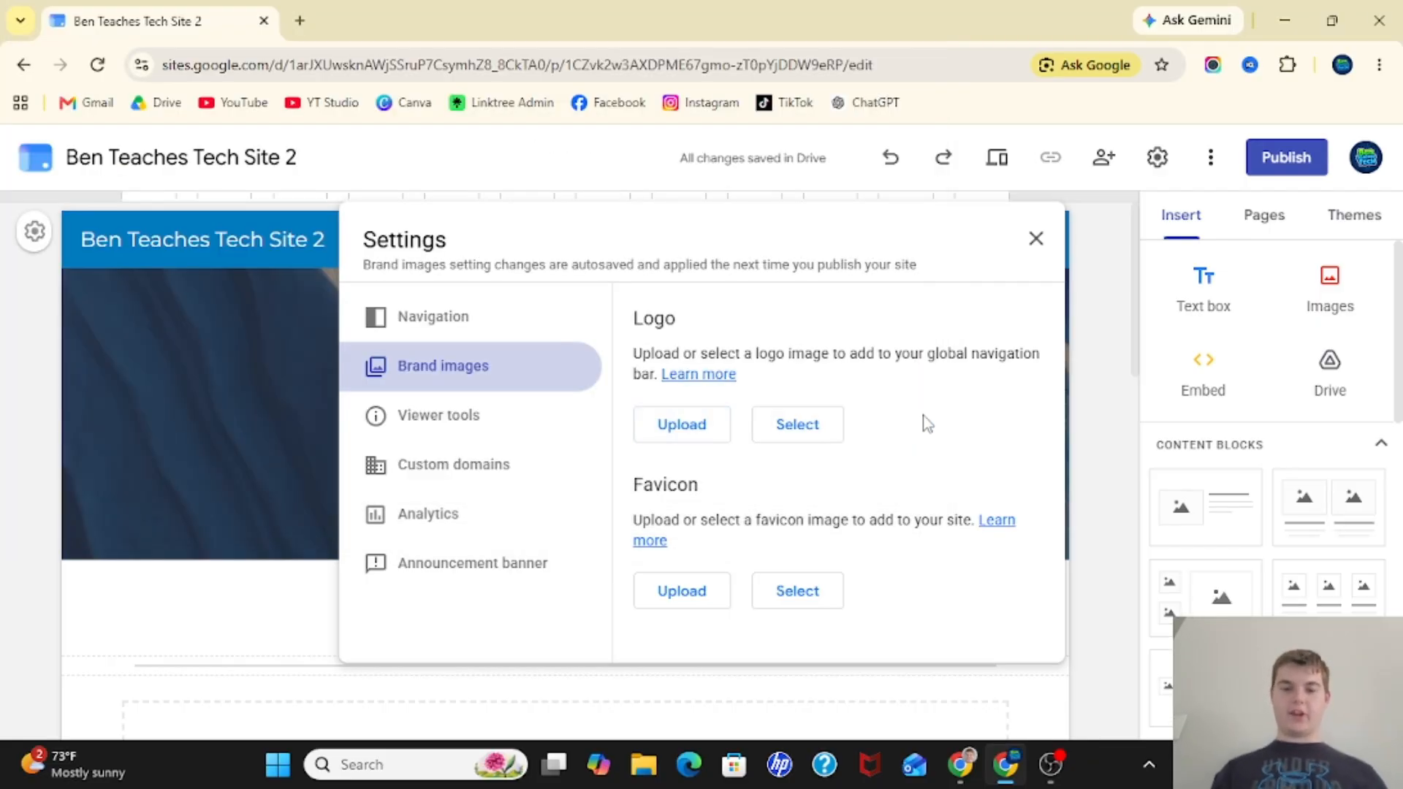
# Set the YouTube Logo image from Google Drive as the site's logo and close the settings
pyautogui.click(783, 431)
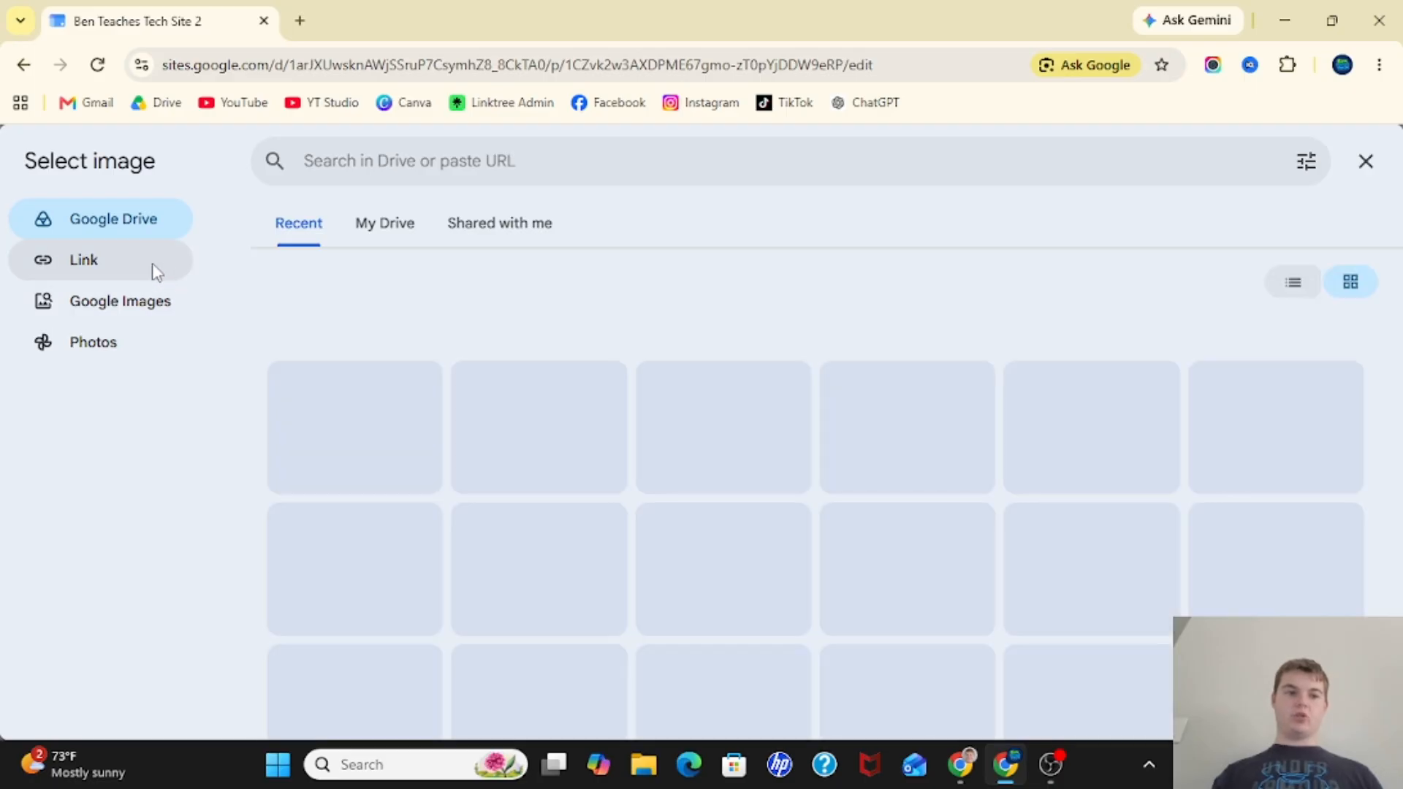
pyautogui.click(150, 263)
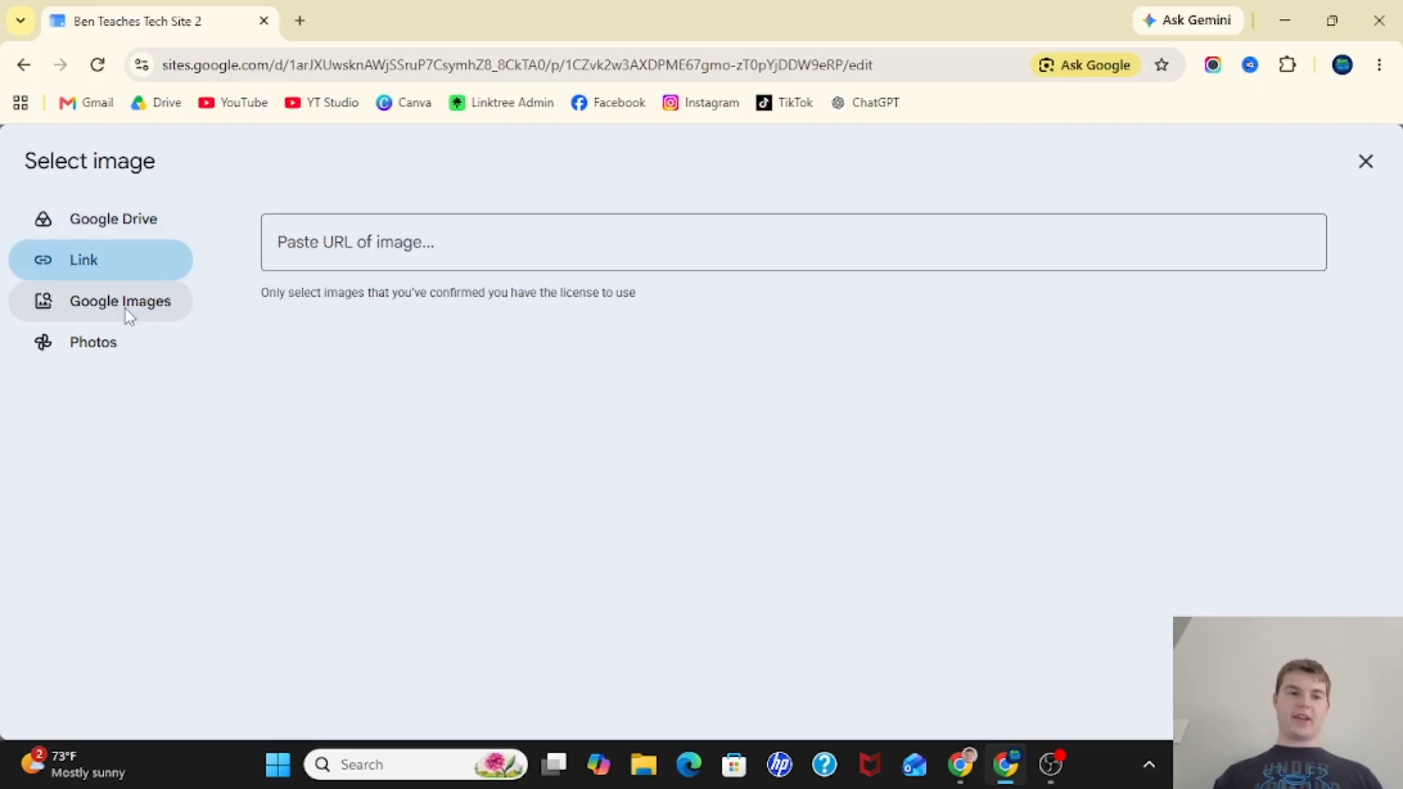
pyautogui.click(133, 234)
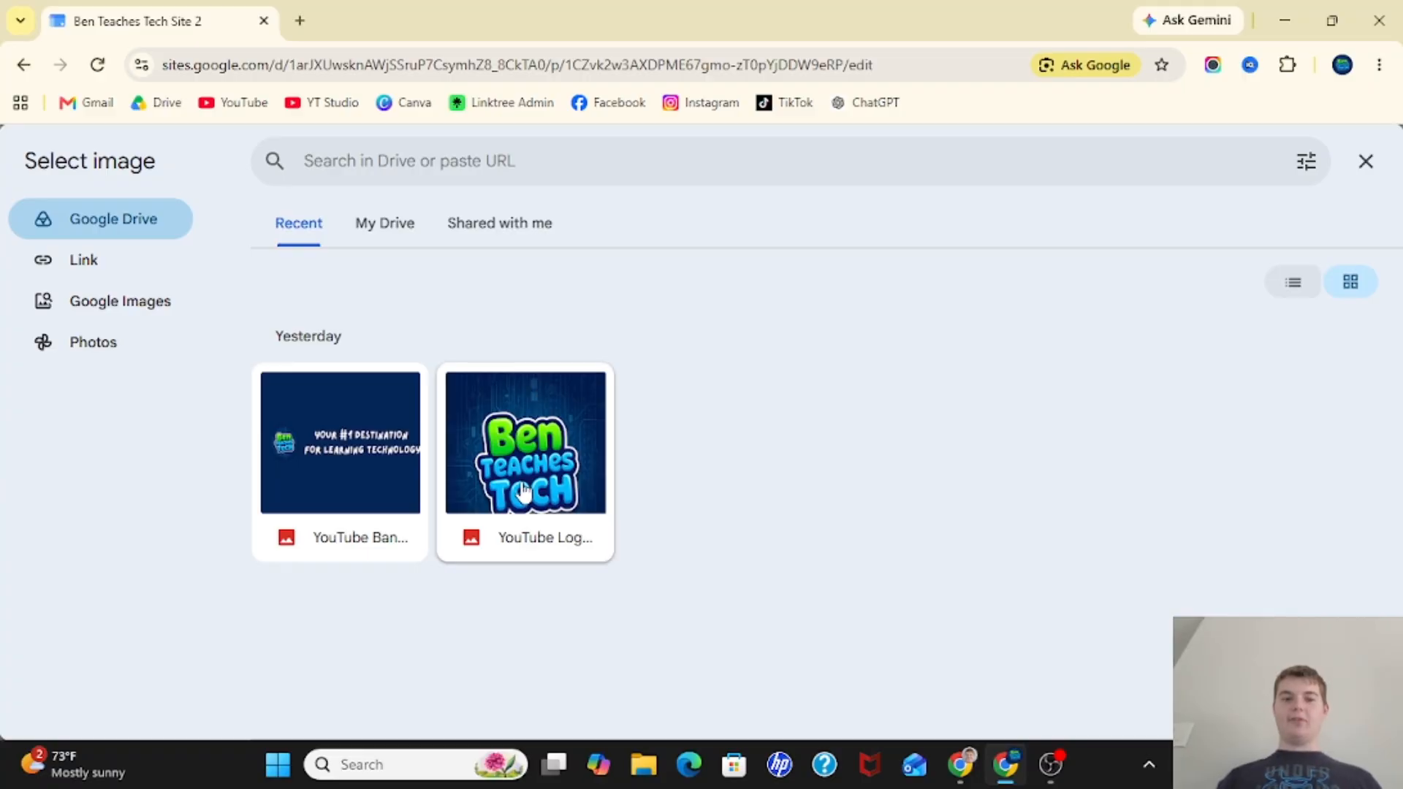
pyautogui.click(526, 491)
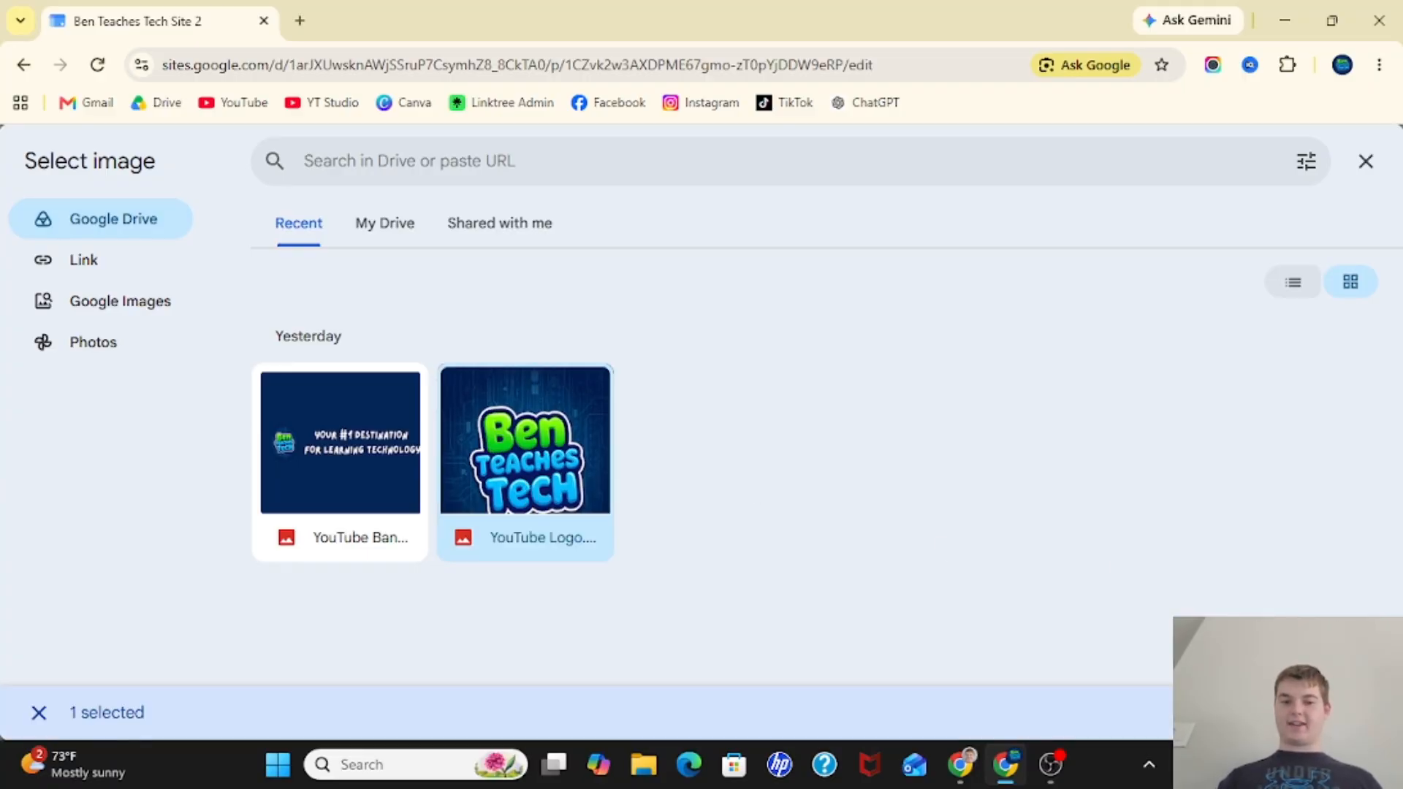
pyautogui.click(1348, 712)
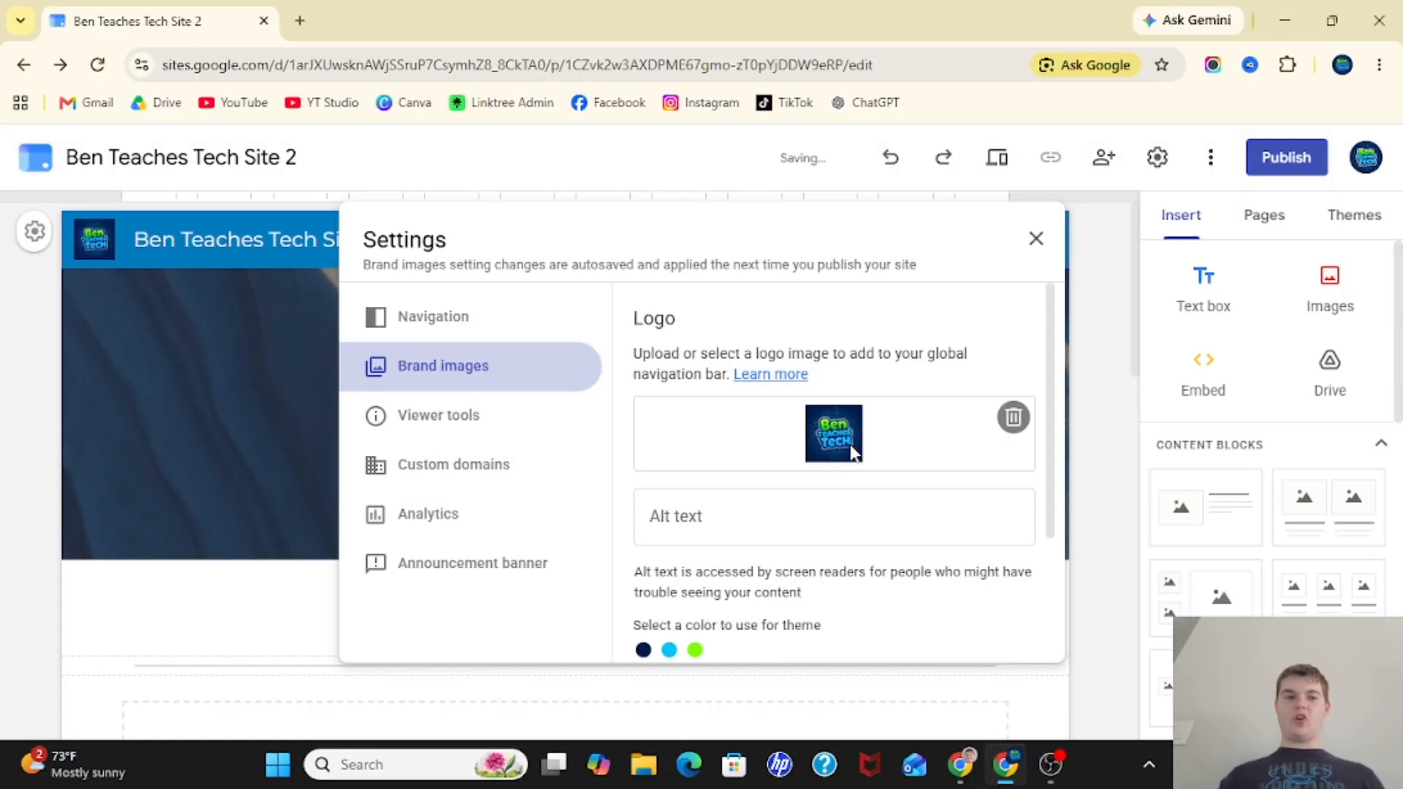
pyautogui.click(1036, 239)
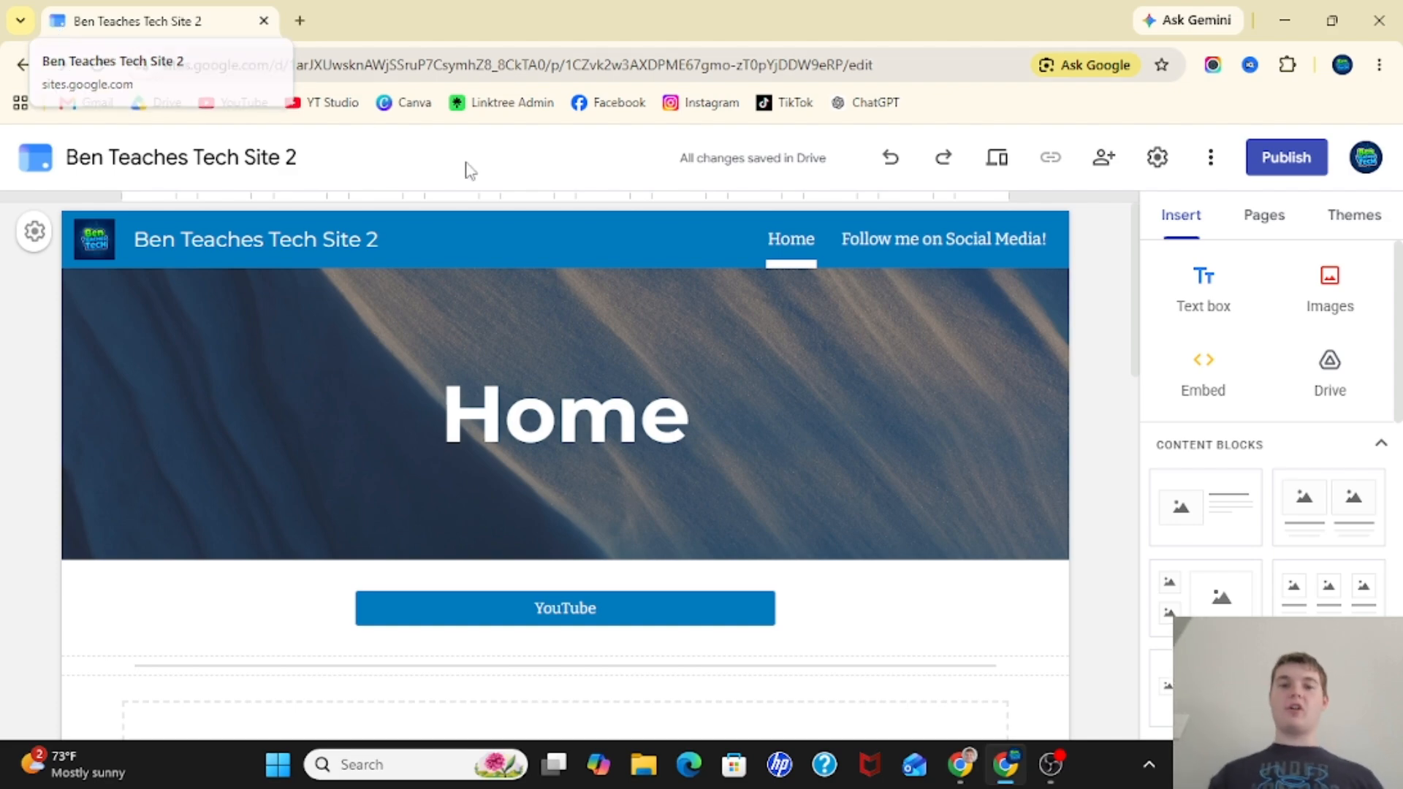
# Reopen the brand images settings and review the logo, alt text, theme color and favicon options
pyautogui.click(1158, 167)
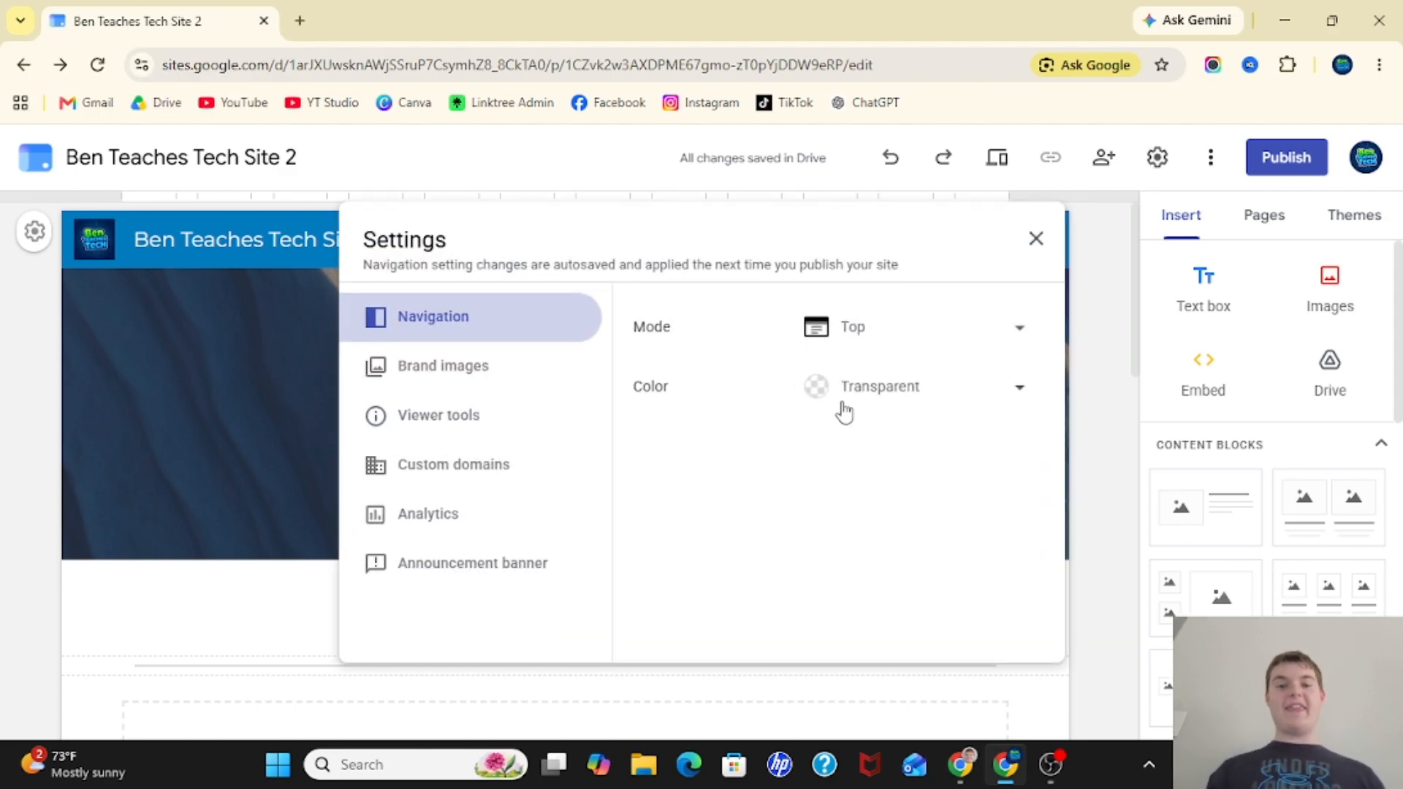
pyautogui.click(496, 373)
pyautogui.scroll(-1, 693, 483)
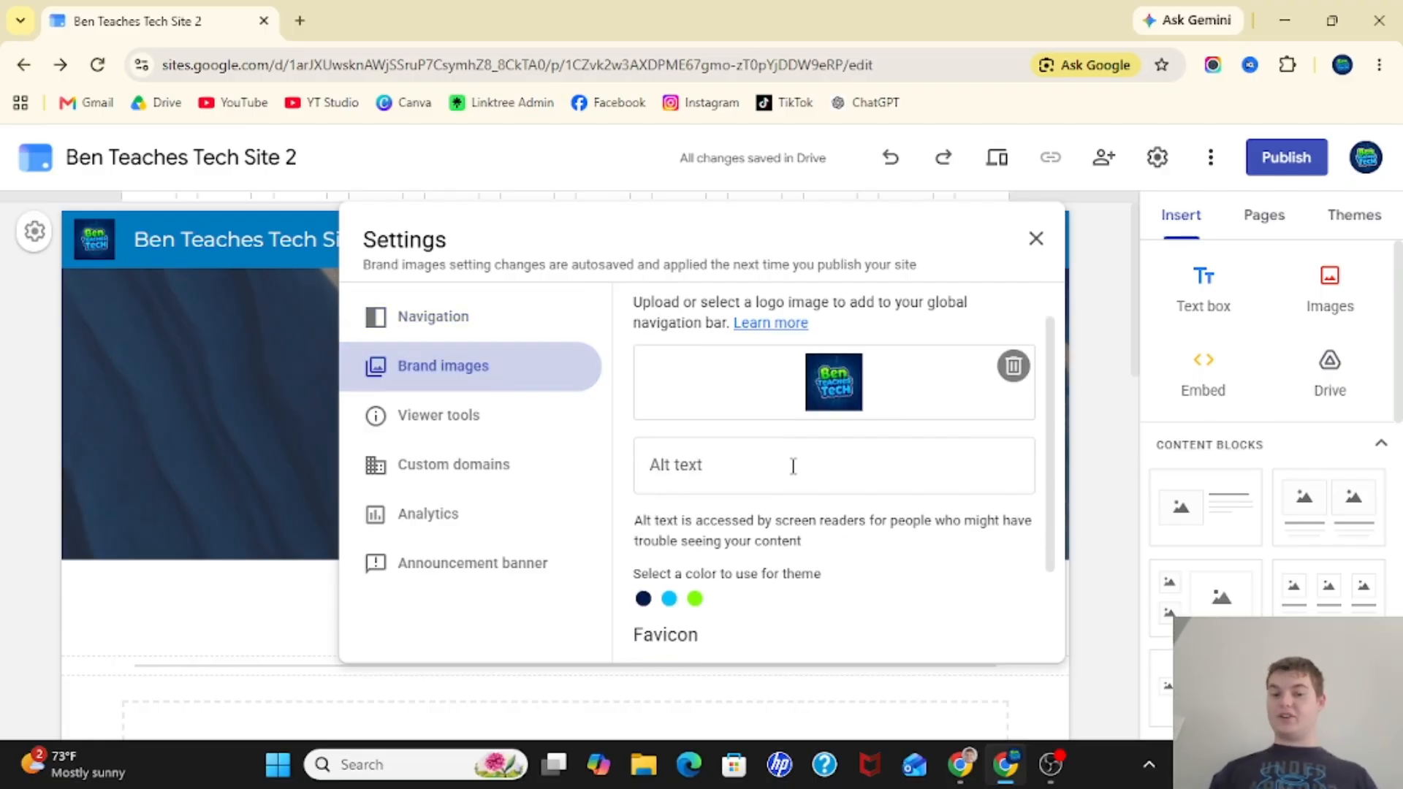
pyautogui.scroll(-1, 793, 466)
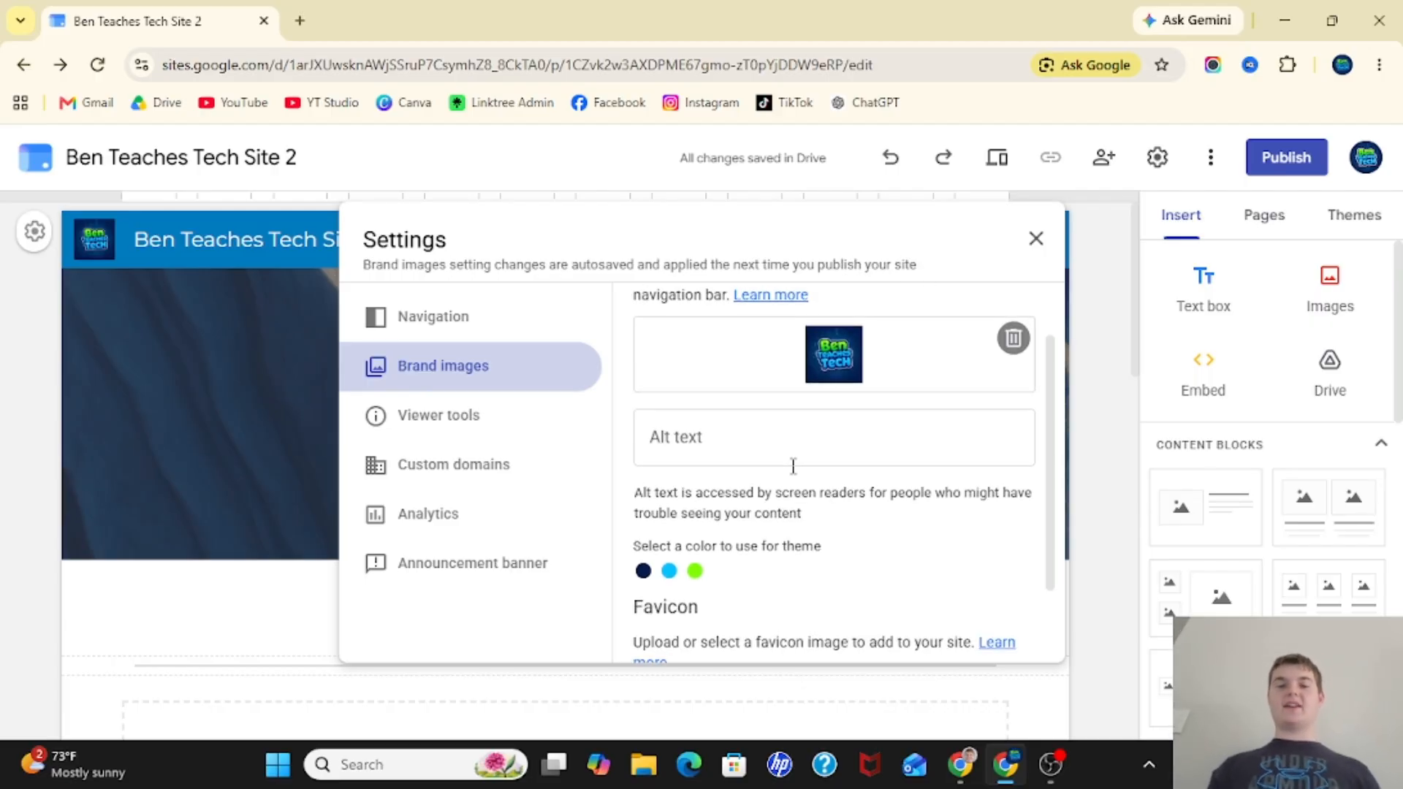
pyautogui.scroll(2, 793, 465)
pyautogui.scroll(-3, 795, 474)
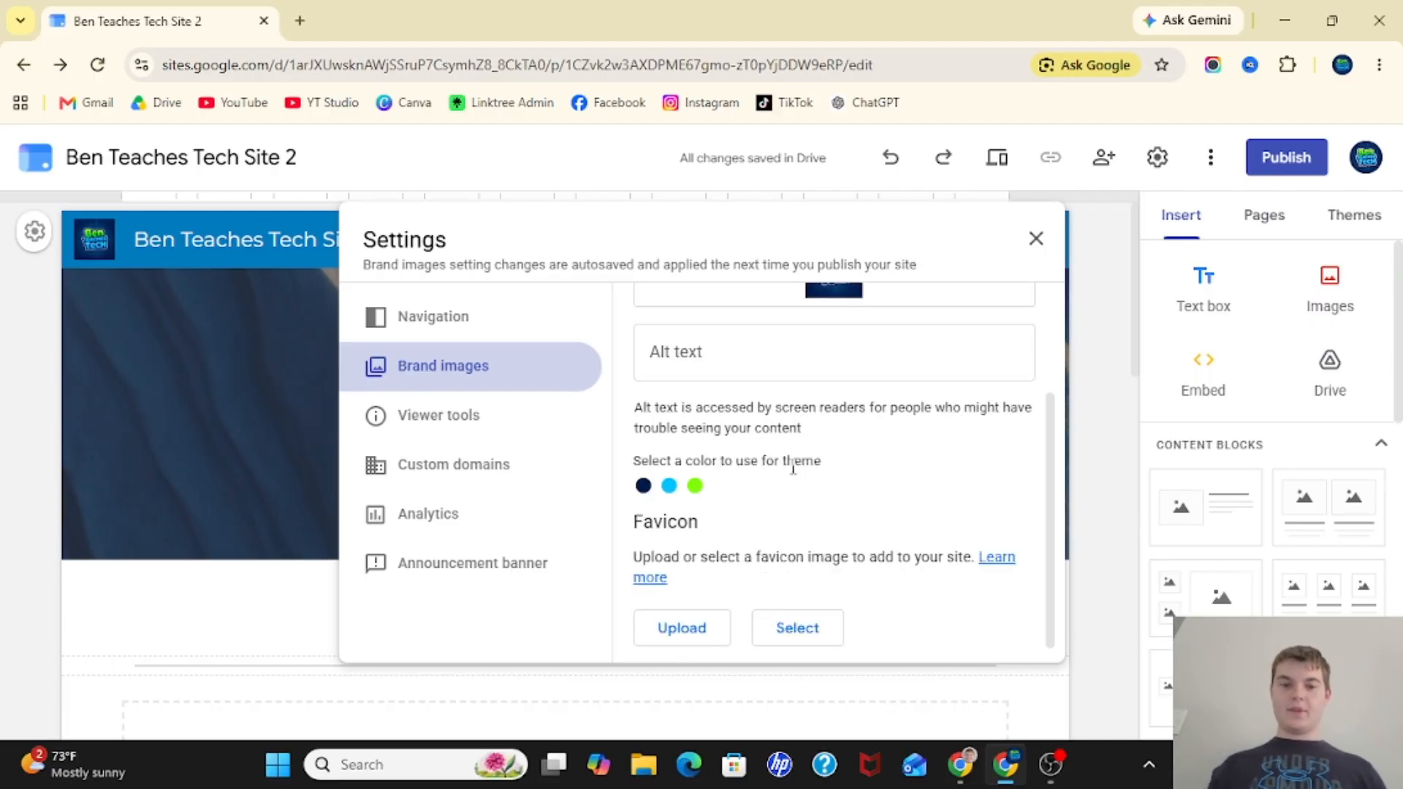
# Try "Logo" as the alt text of the logo image and clear the field again
pyautogui.click(754, 372)
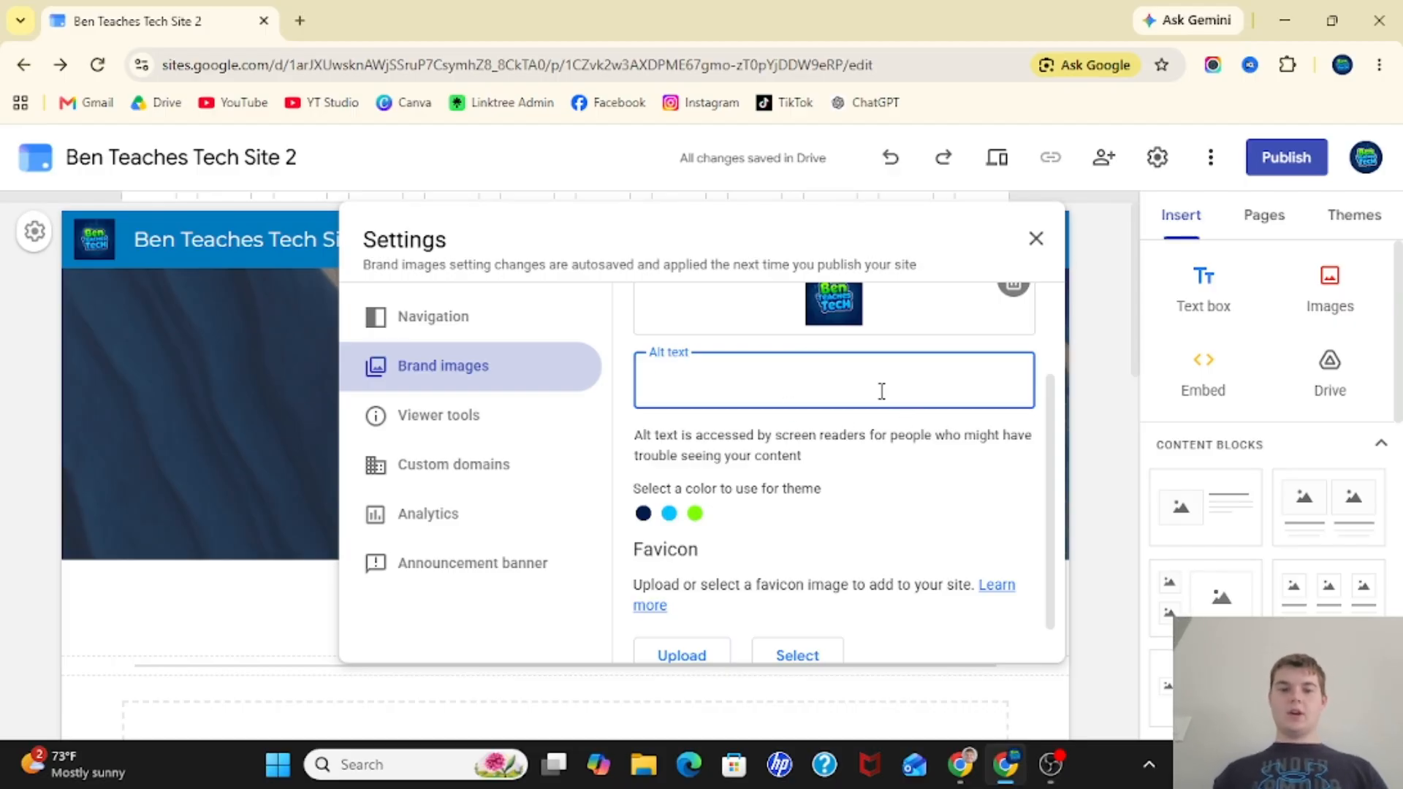
pyautogui.scroll(1, 880, 390)
pyautogui.write('Logo')
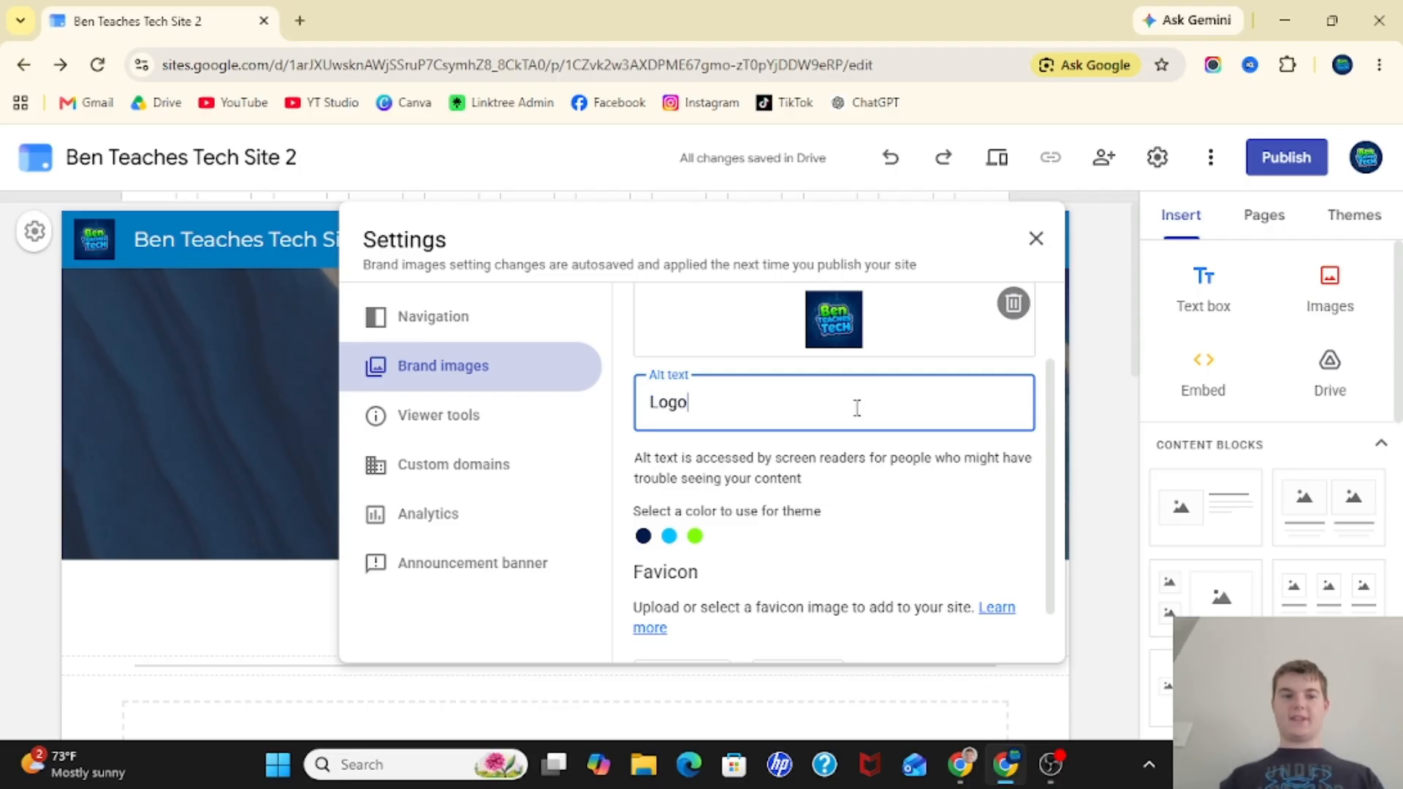
pyautogui.click(869, 522)
pyautogui.scroll(-1, 872, 522)
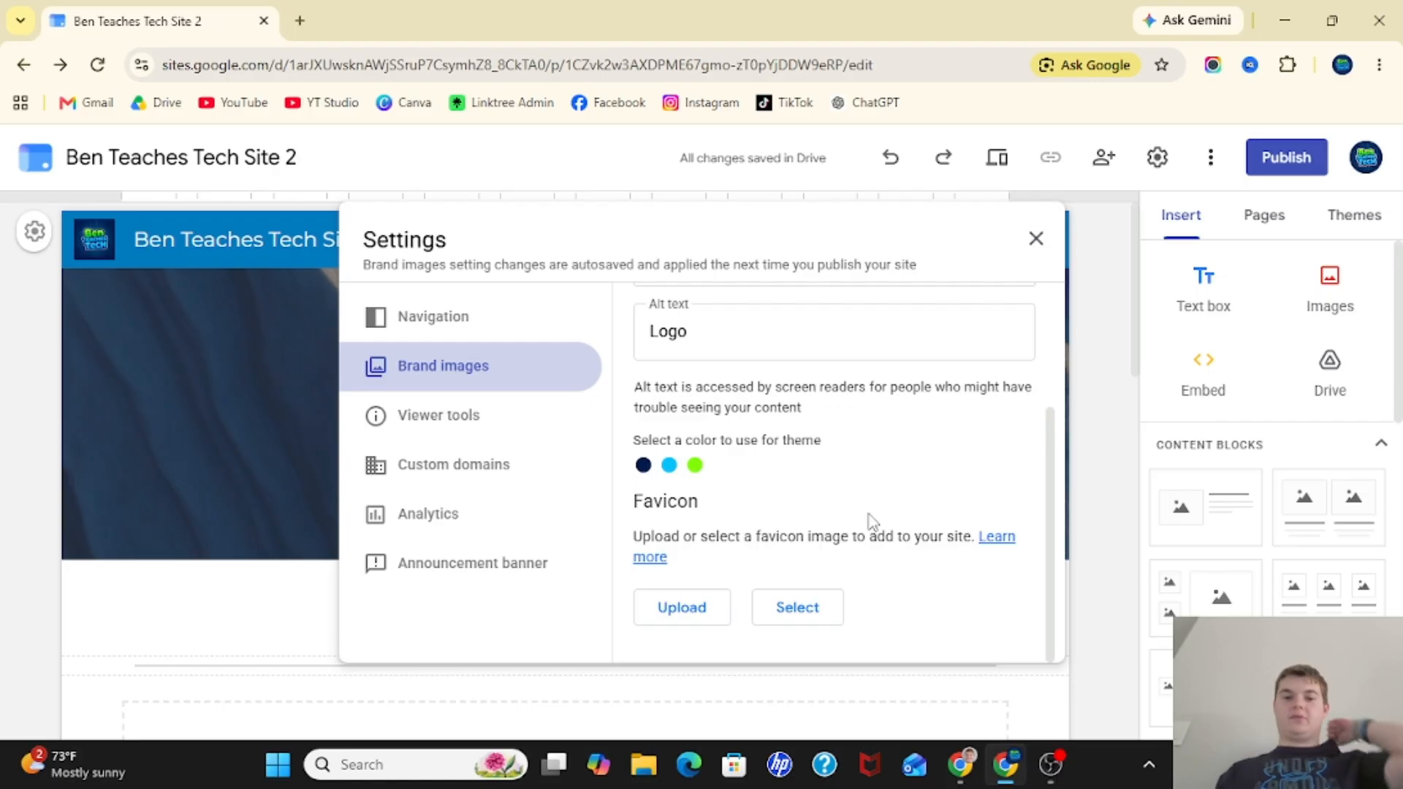
pyautogui.click(789, 324)
pyautogui.hotkey('ctrl', 'a')
pyautogui.press('BackSpace')
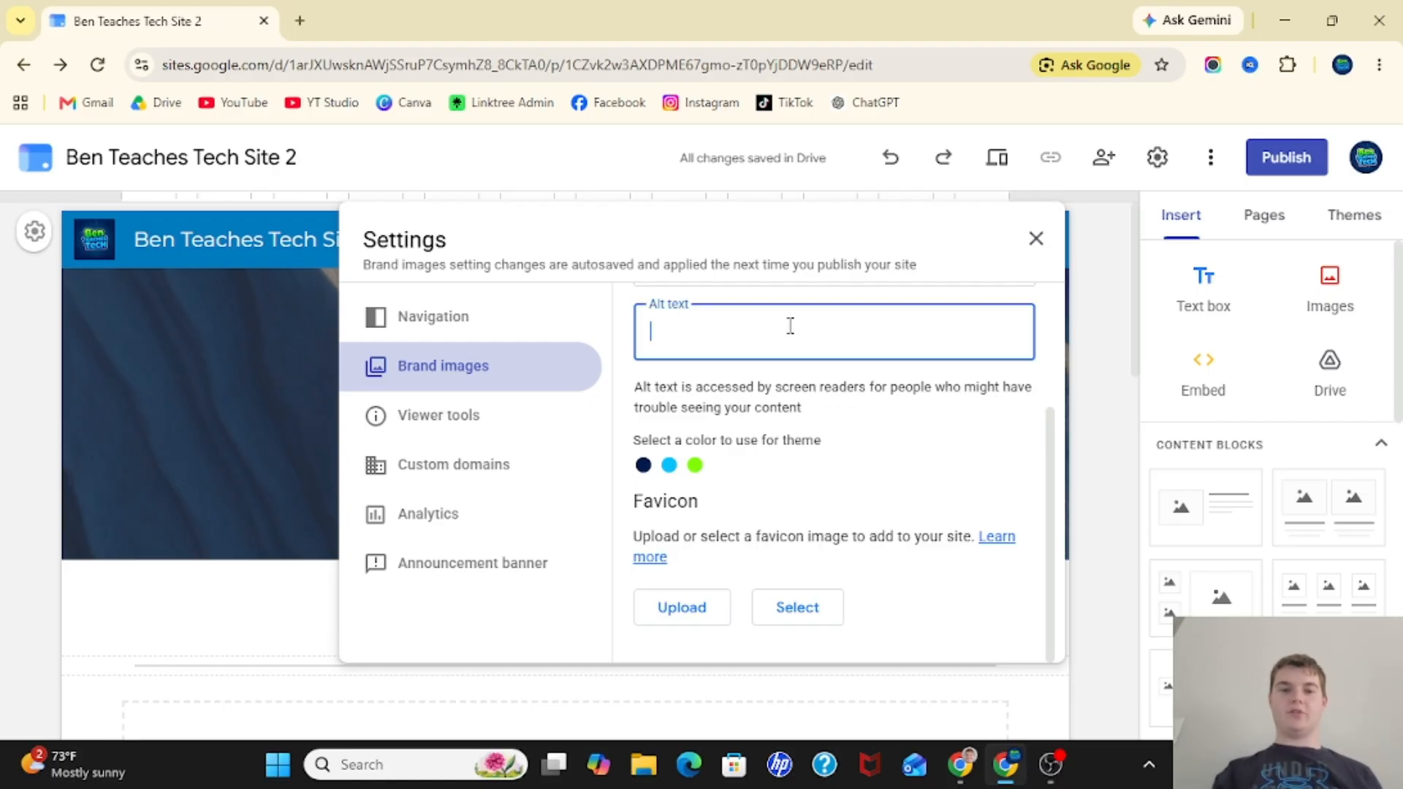
pyautogui.click(862, 438)
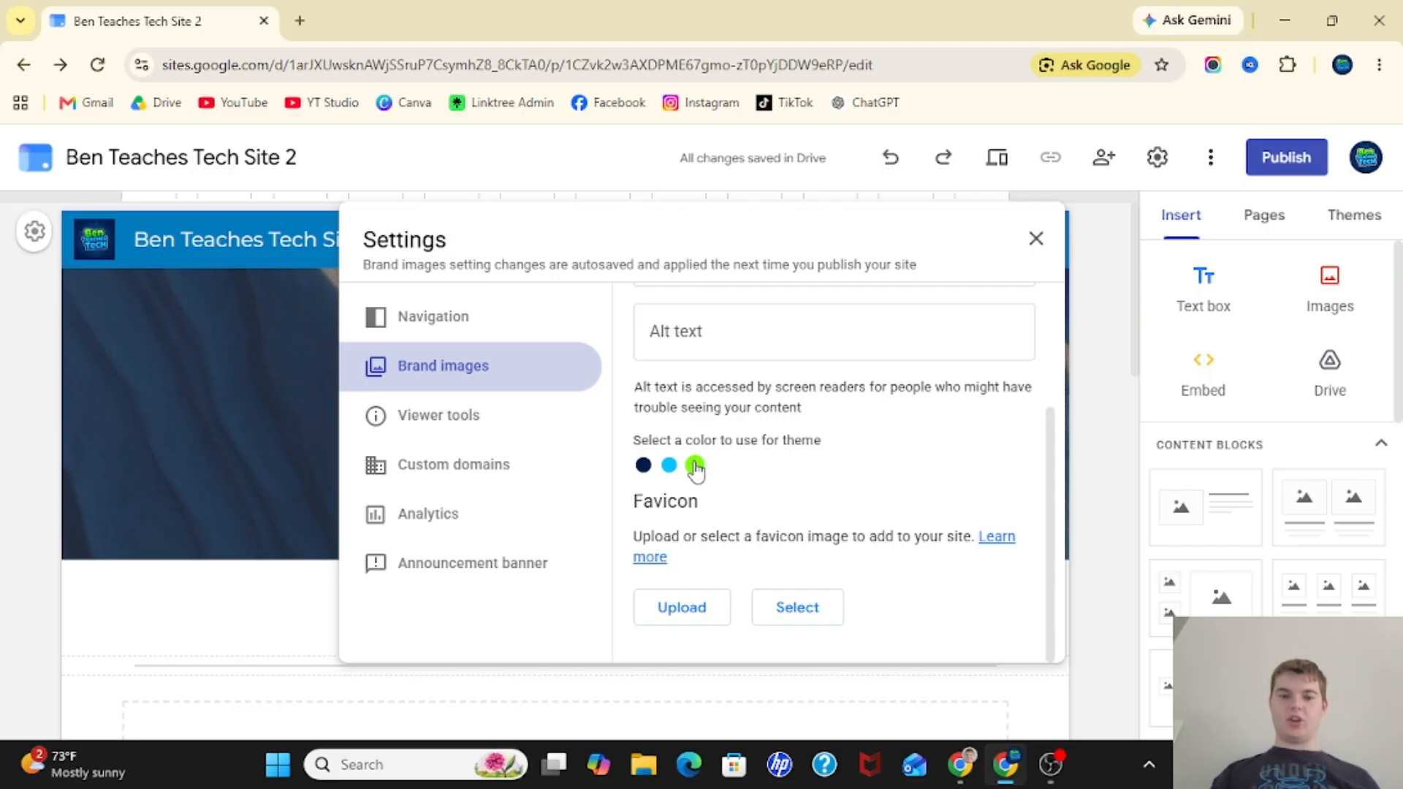
# Try the logo's green and light blue as the theme color, and apply the dark navy one
pyautogui.click(695, 465)
pyautogui.click(669, 465)
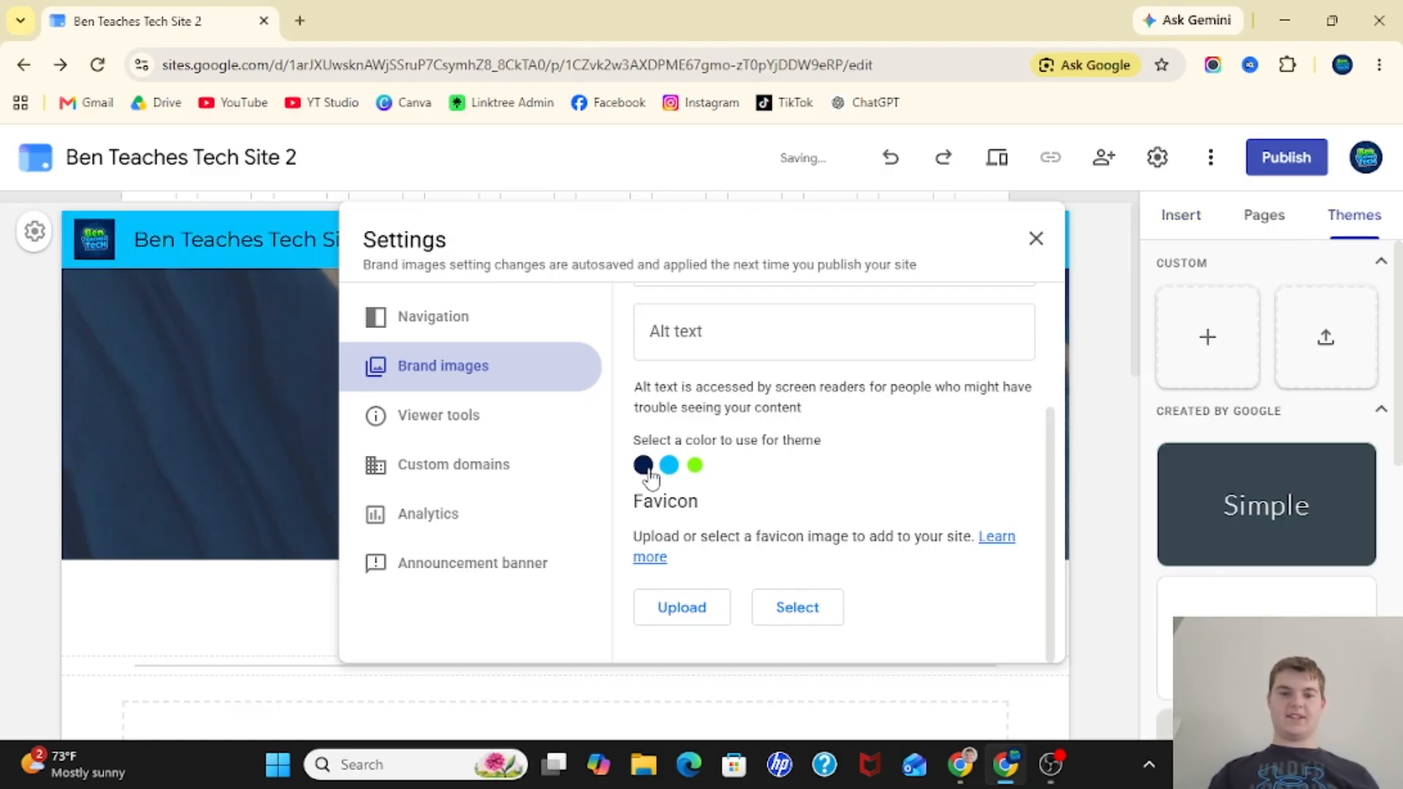
pyautogui.click(646, 467)
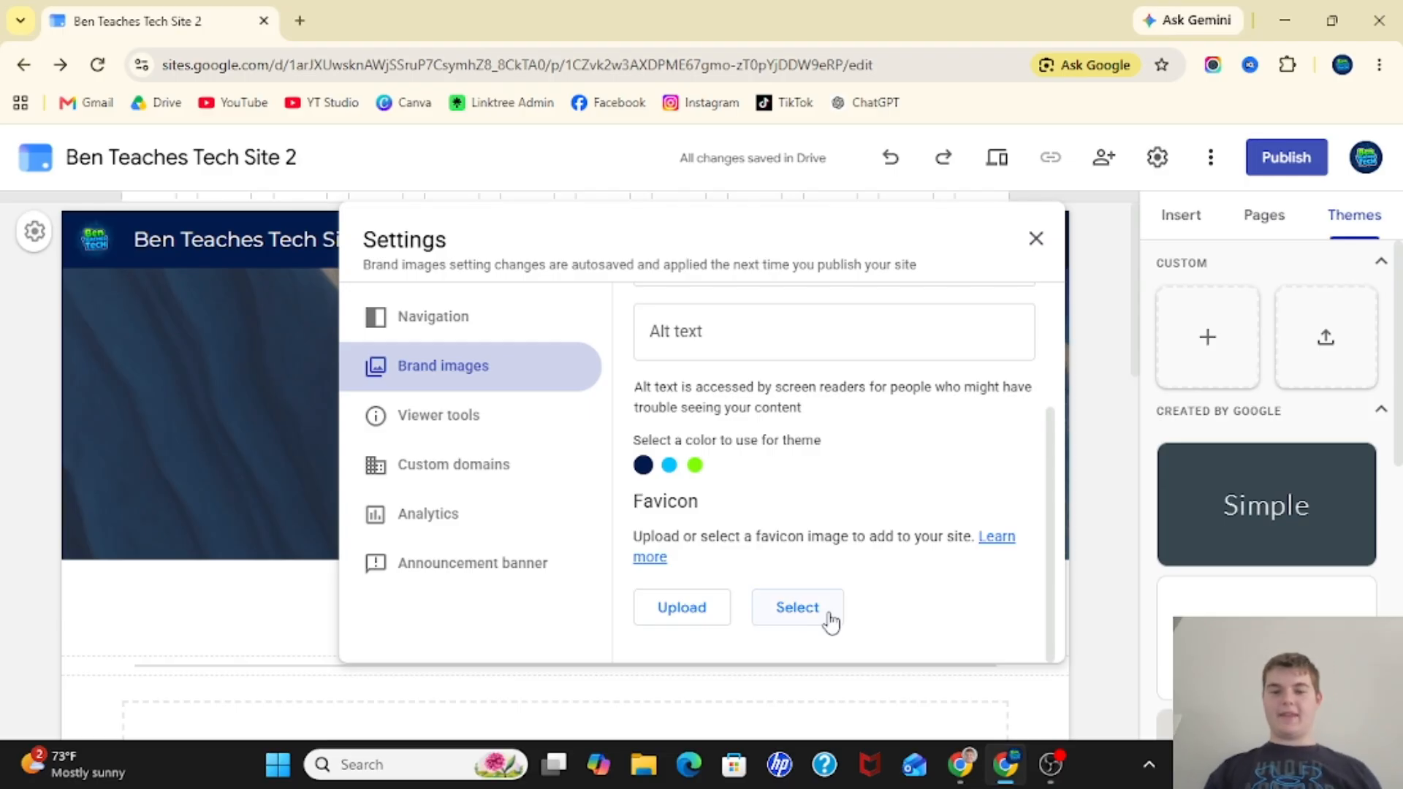
# Set the YouTube Logo image from Google Drive as the site's favicon and look over the brand images settings
pyautogui.click(804, 614)
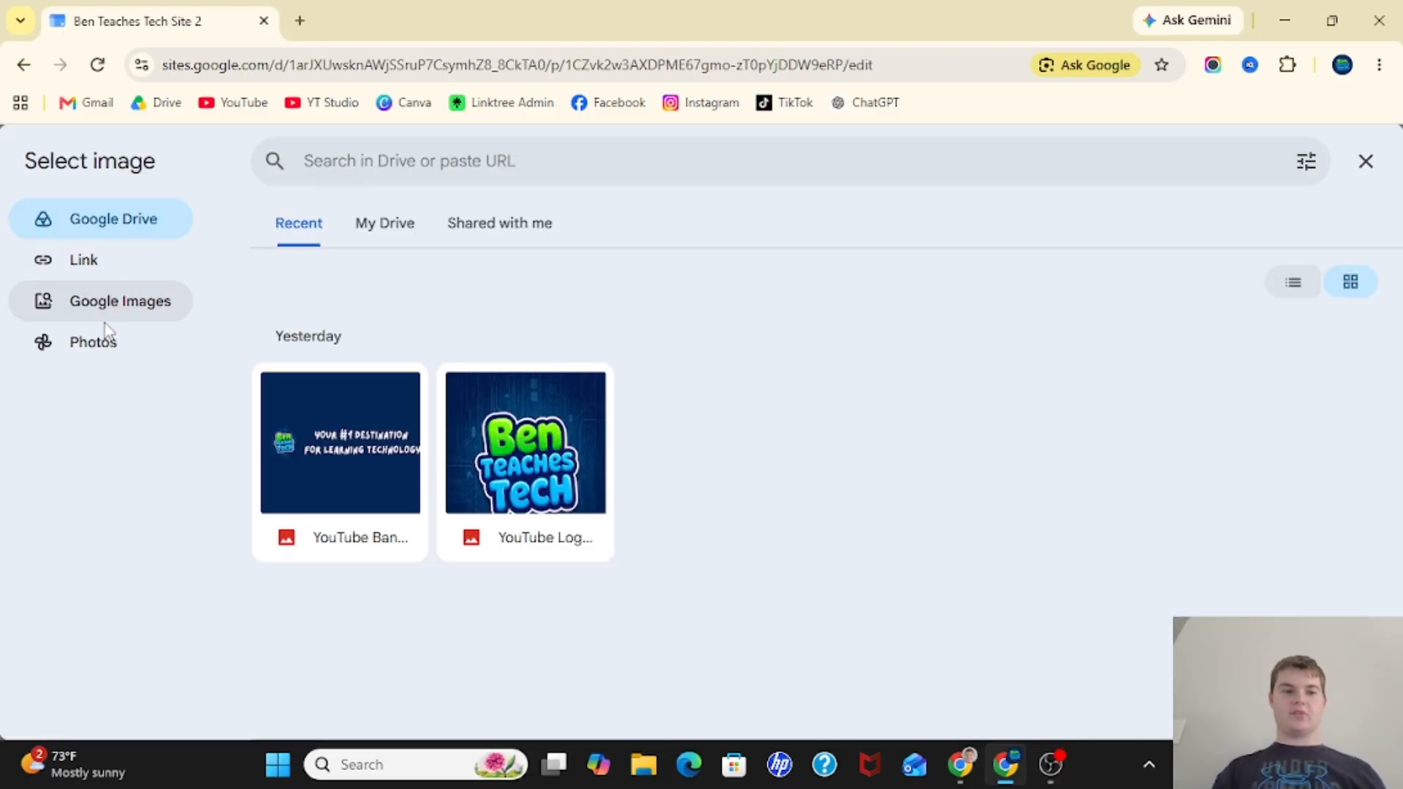
pyautogui.click(501, 486)
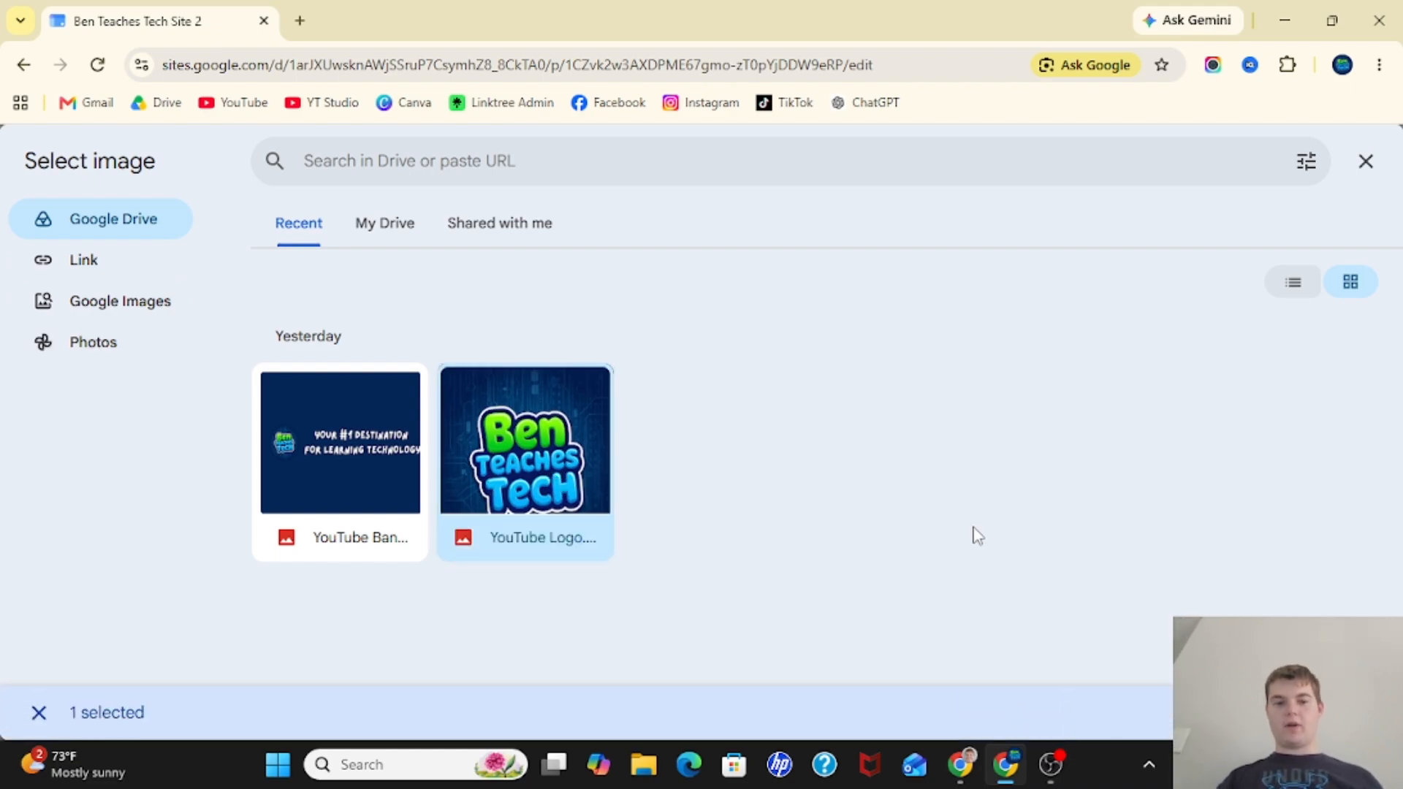
pyautogui.click(1342, 713)
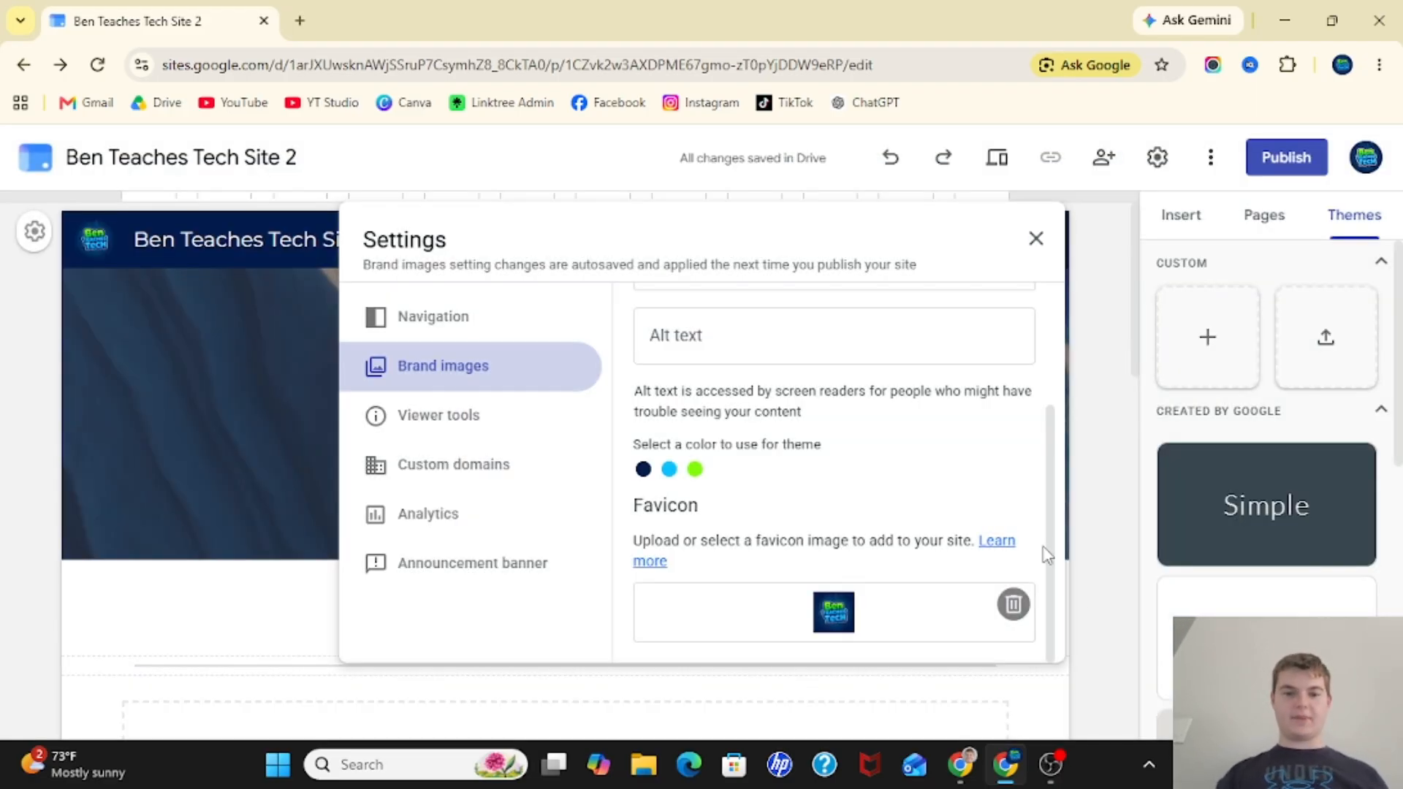
pyautogui.scroll(3, 965, 481)
pyautogui.scroll(-3, 965, 481)
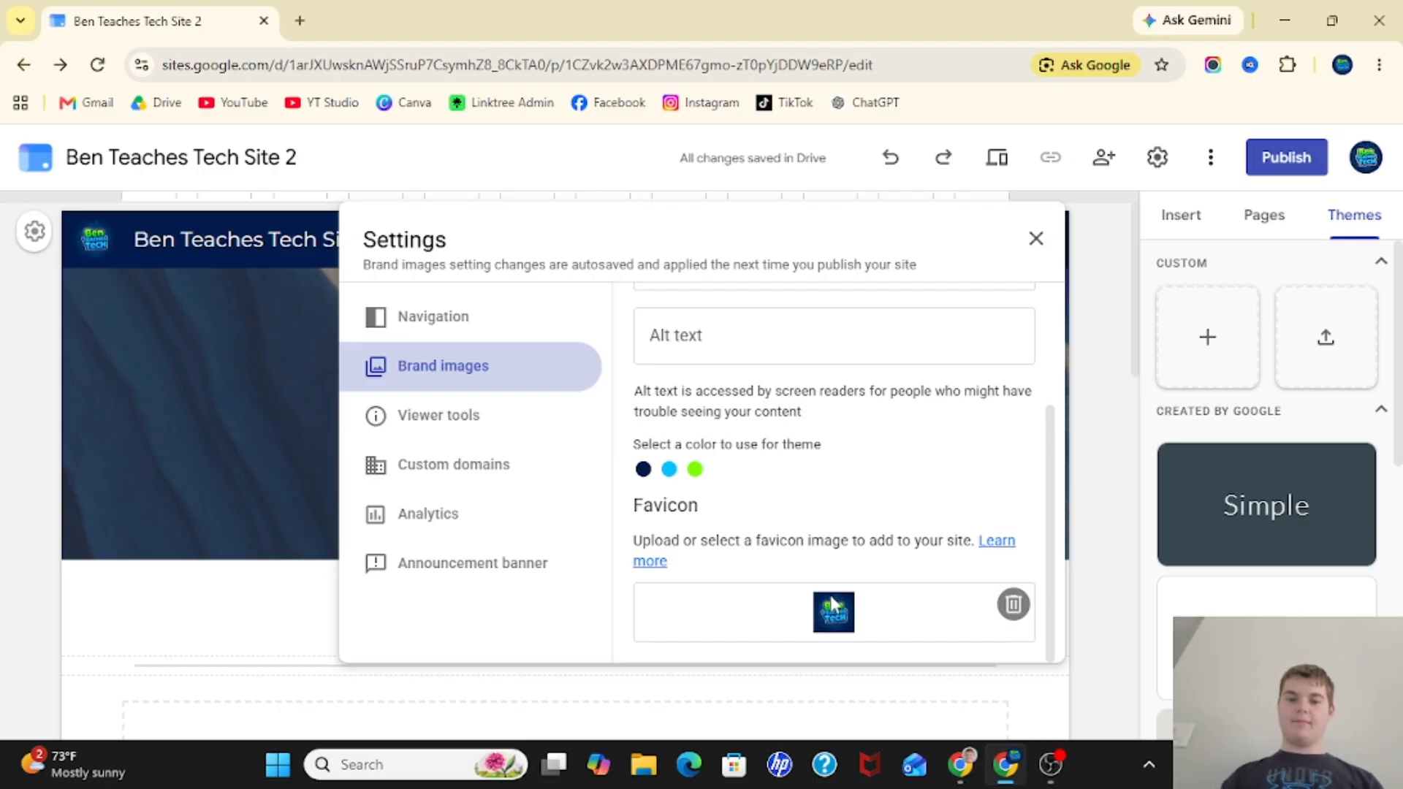
pyautogui.scroll(3, 867, 618)
pyautogui.scroll(-3, 867, 619)
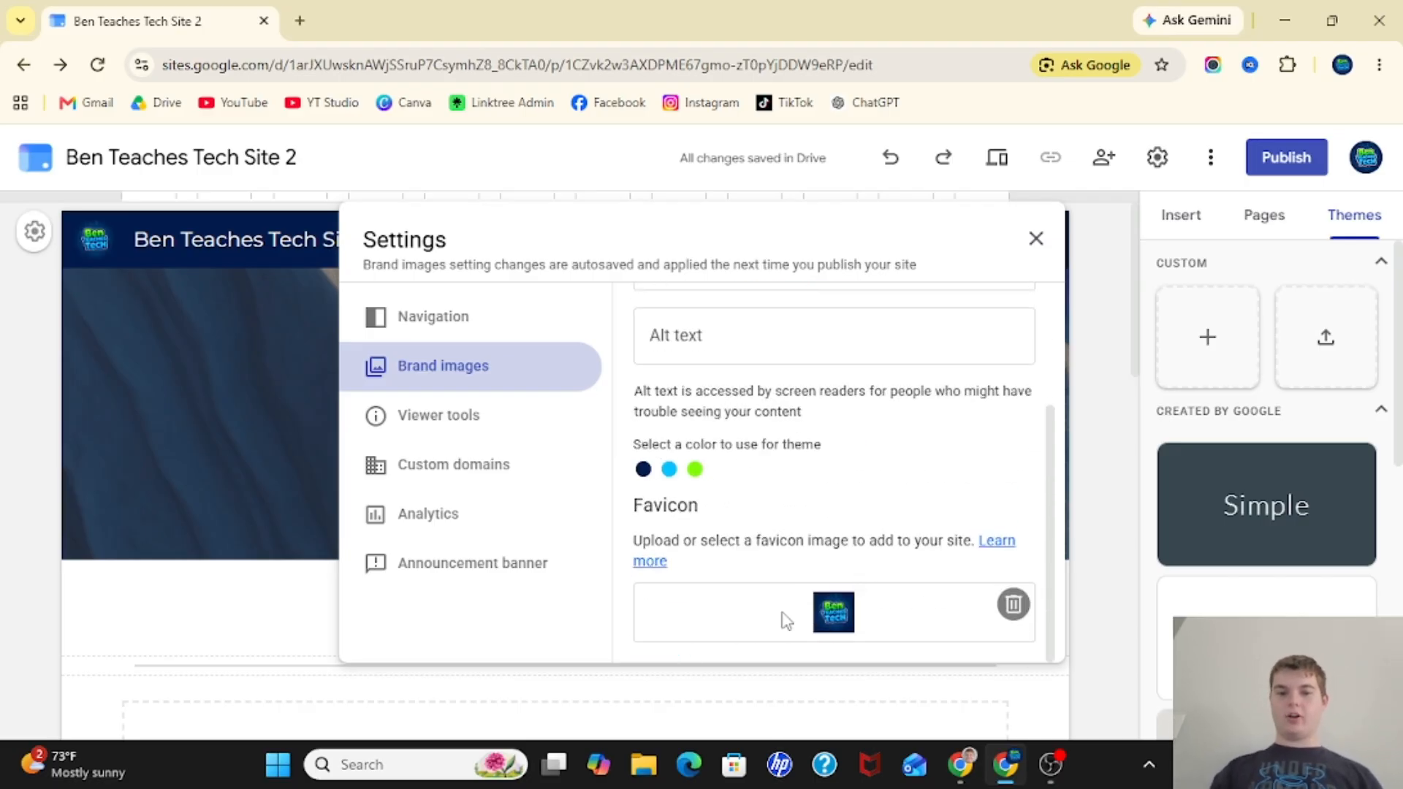
pyautogui.scroll(3, 830, 539)
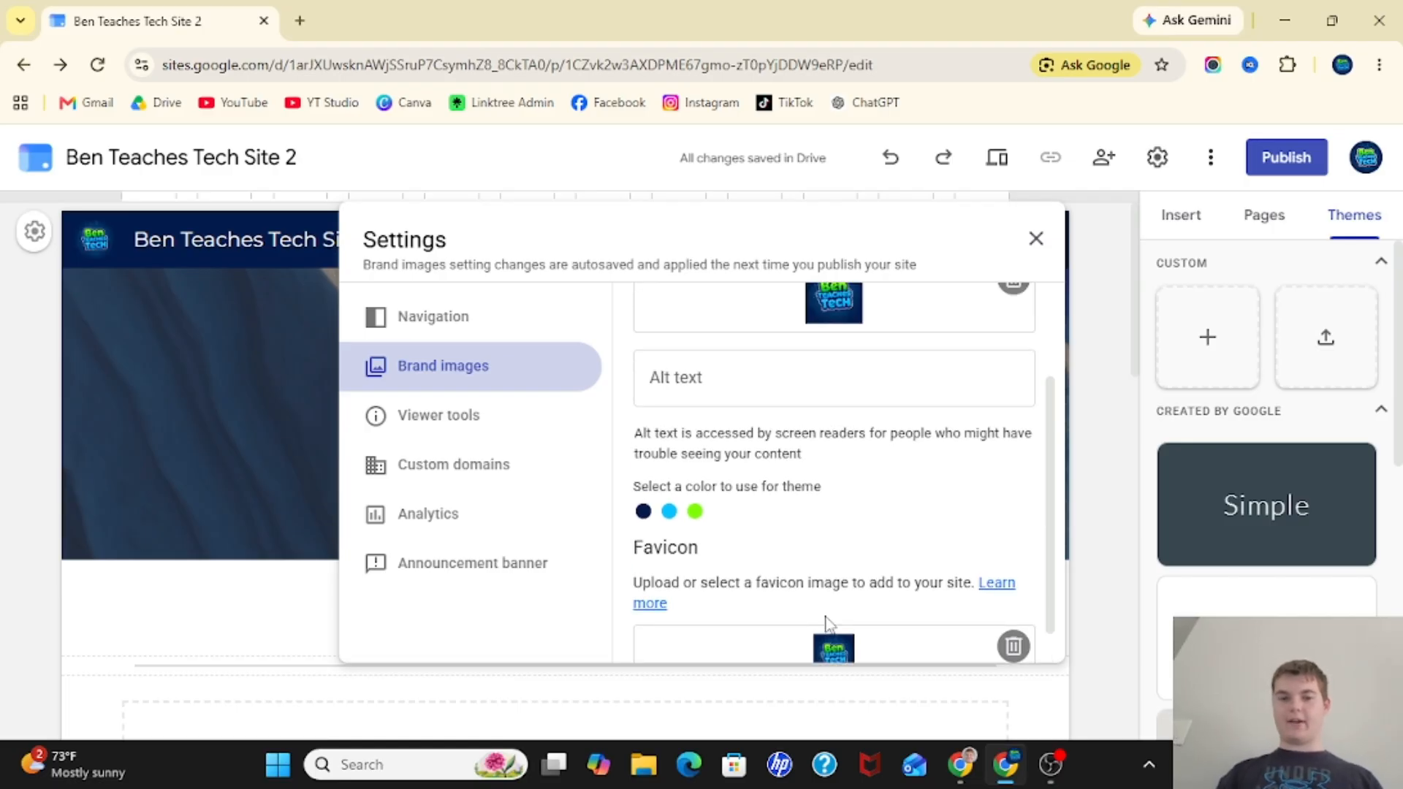
# Review the viewer tools, custom domain and analytics settings, cancelling the custom domain setup without entering a domain
pyautogui.click(440, 418)
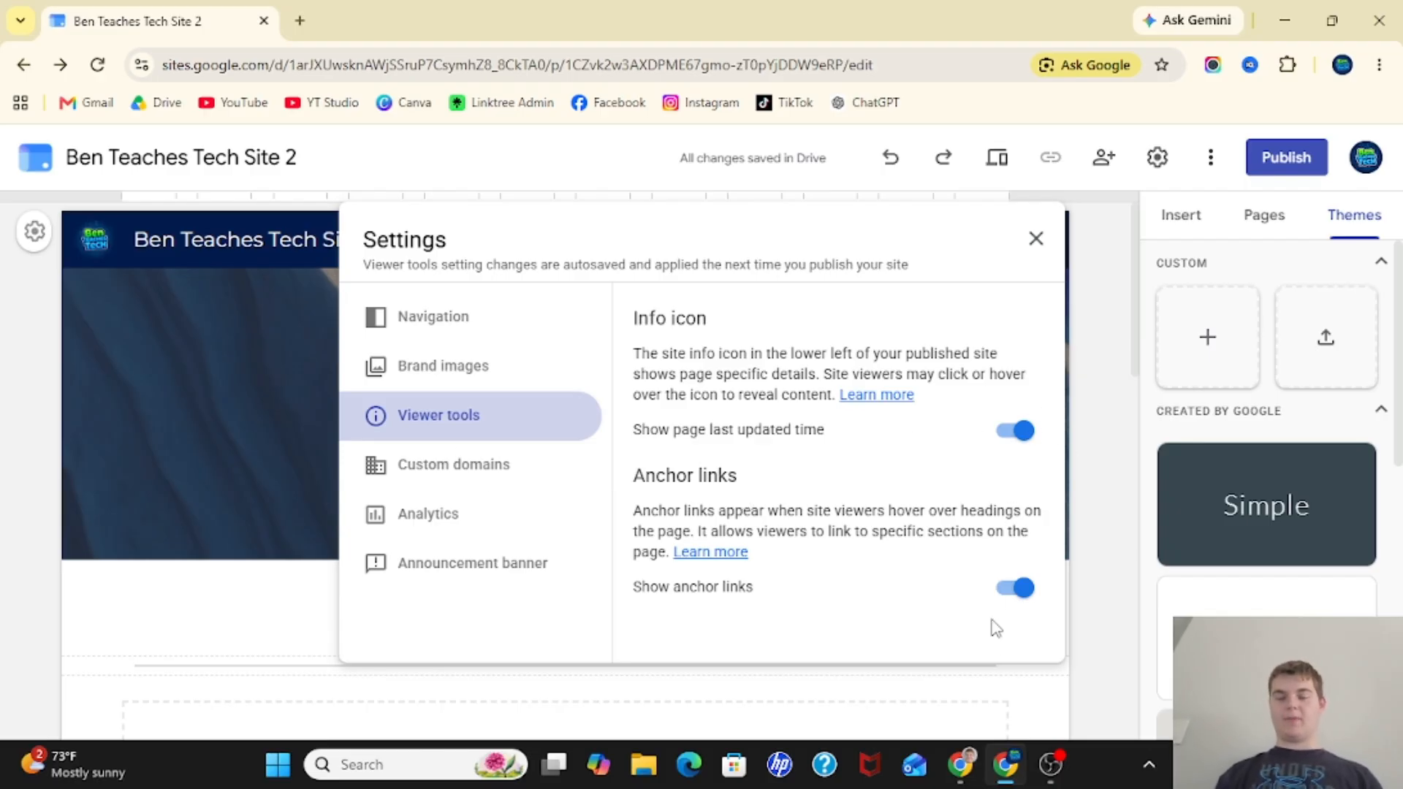
pyautogui.click(439, 473)
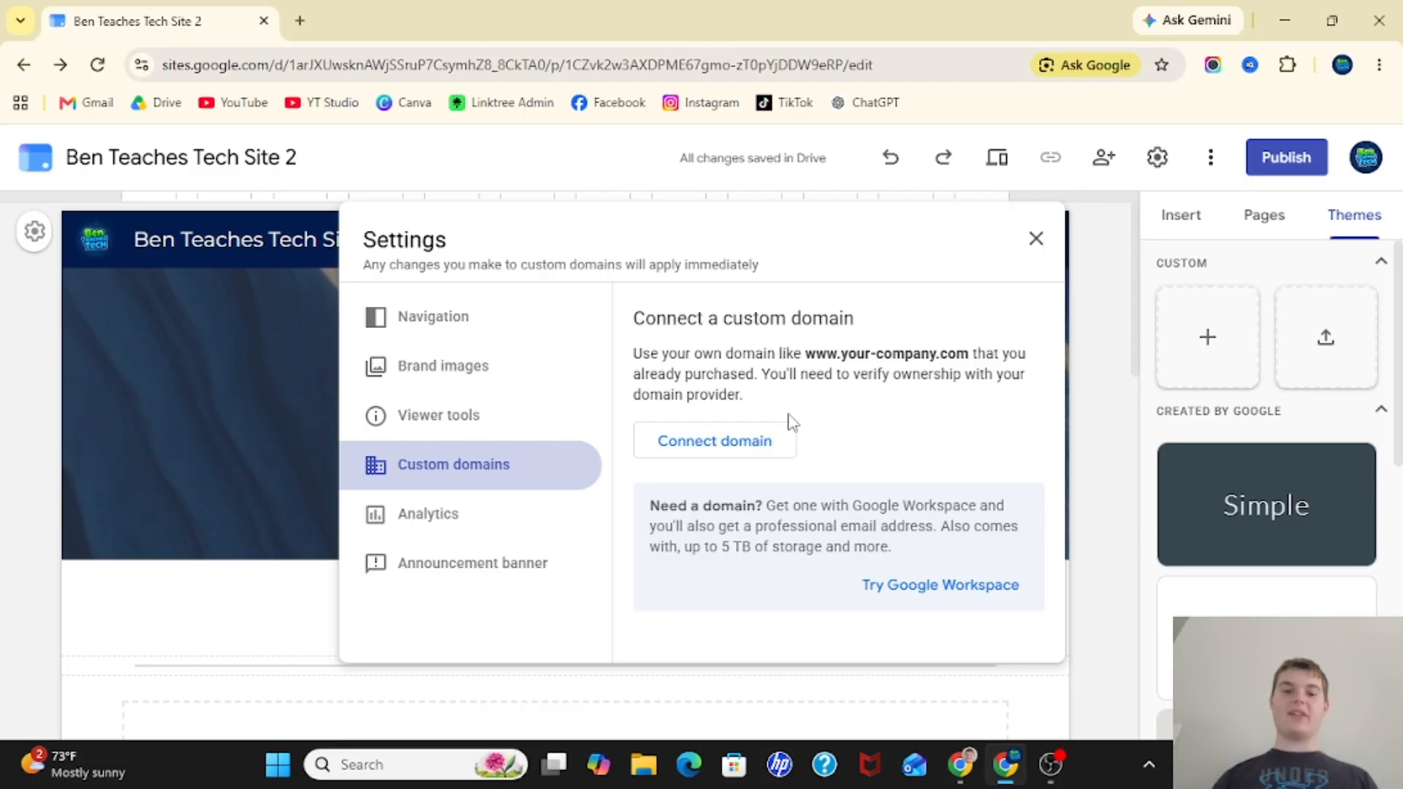
pyautogui.click(709, 447)
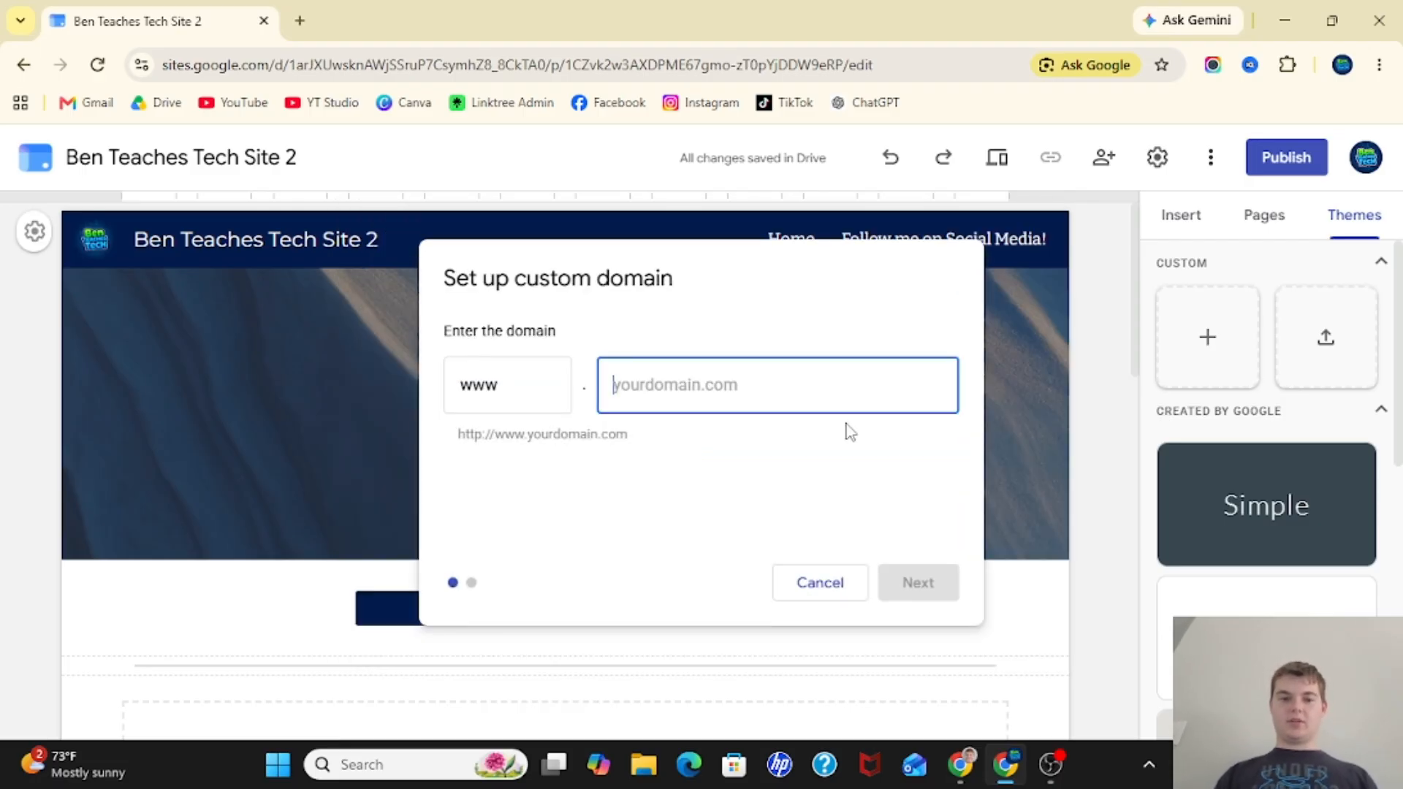
pyautogui.click(830, 583)
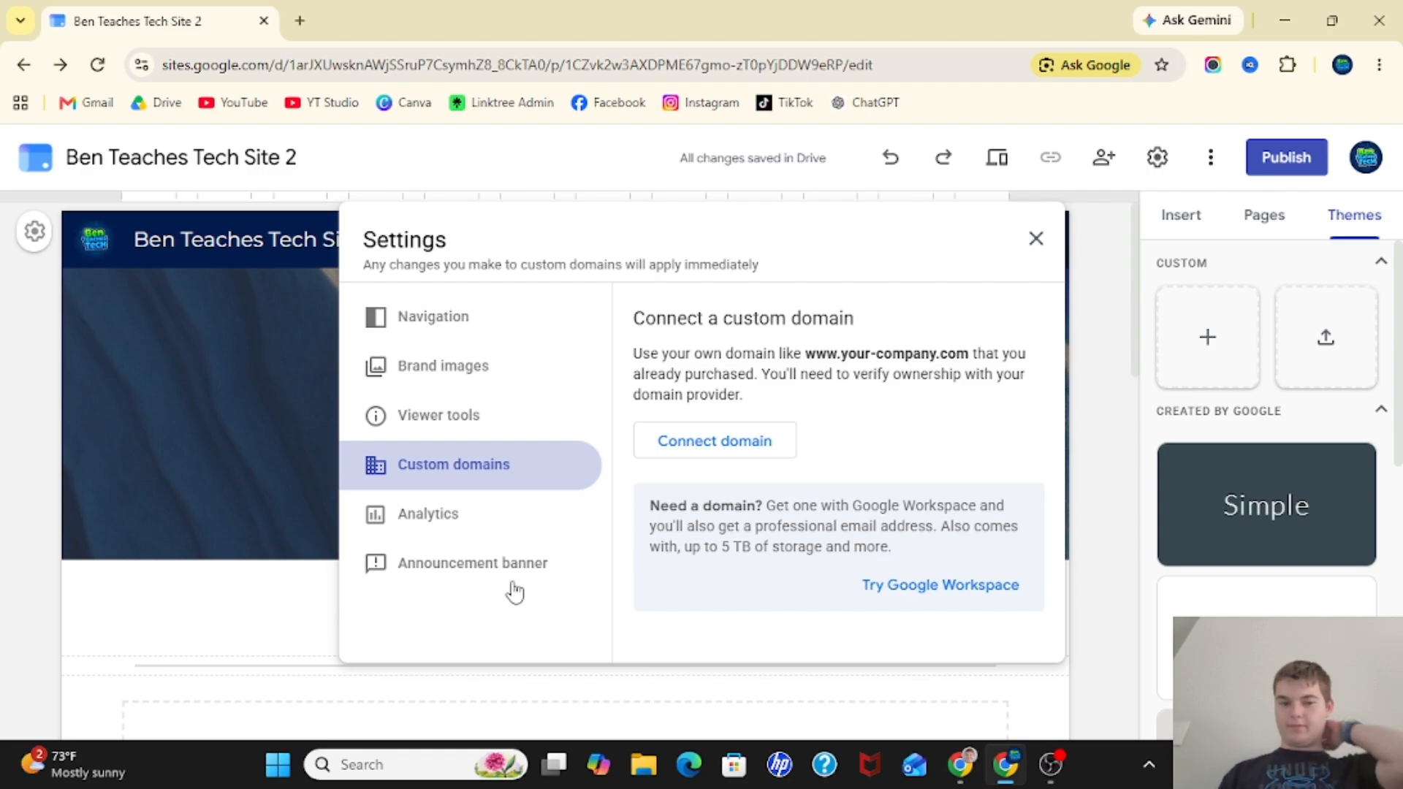
pyautogui.click(439, 536)
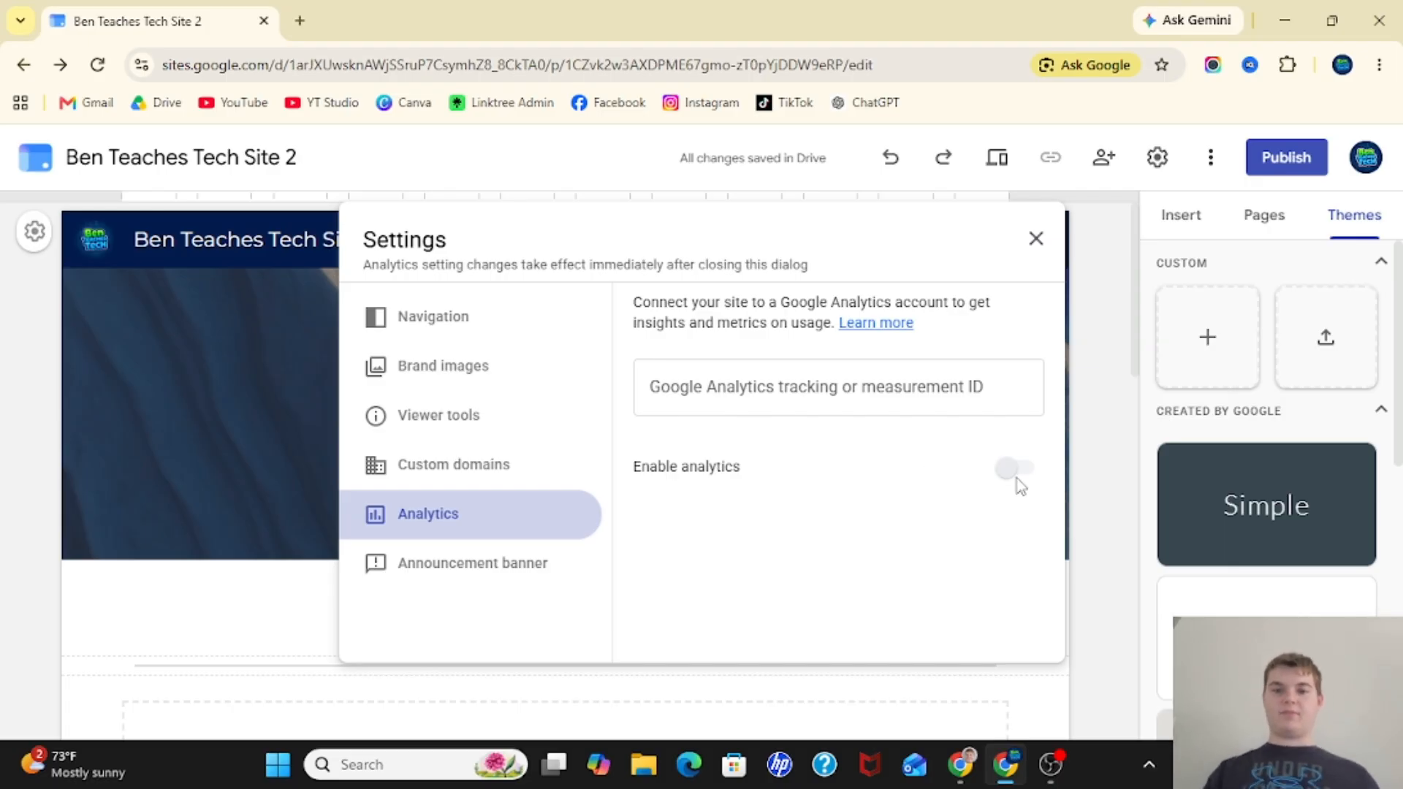
# Turn on the site's announcement banner and set its color to white
pyautogui.click(450, 562)
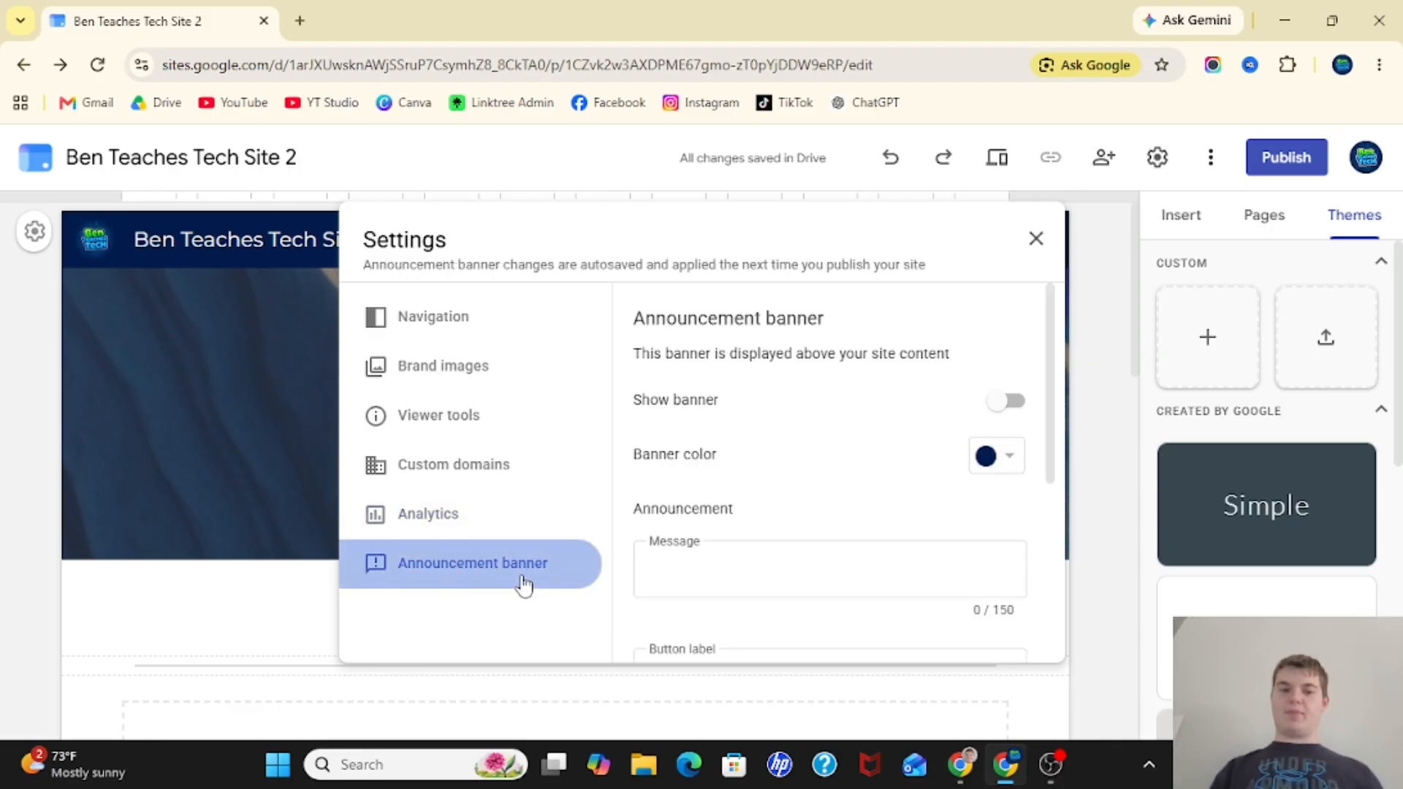
pyautogui.scroll(-1, 705, 511)
pyautogui.scroll(1, 706, 513)
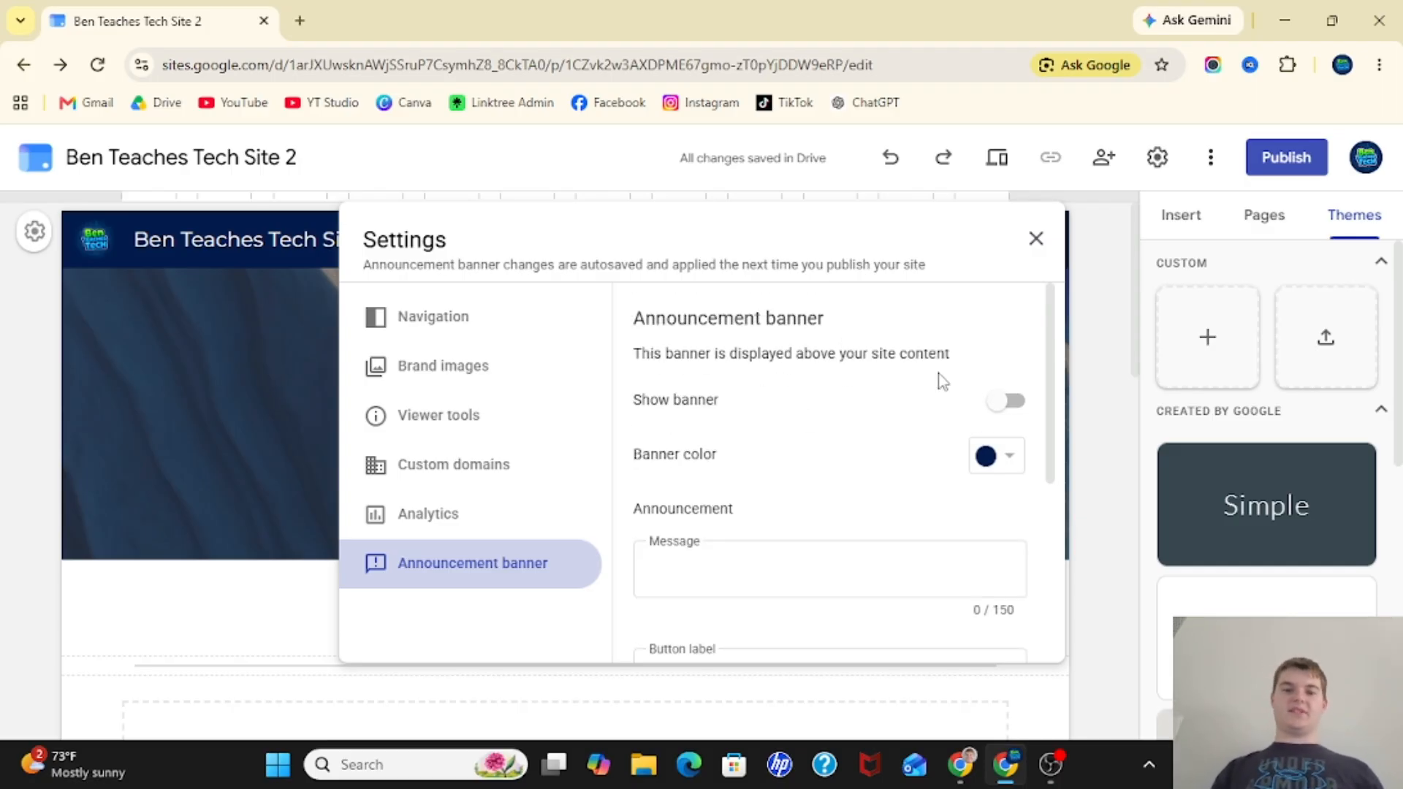
pyautogui.click(1015, 404)
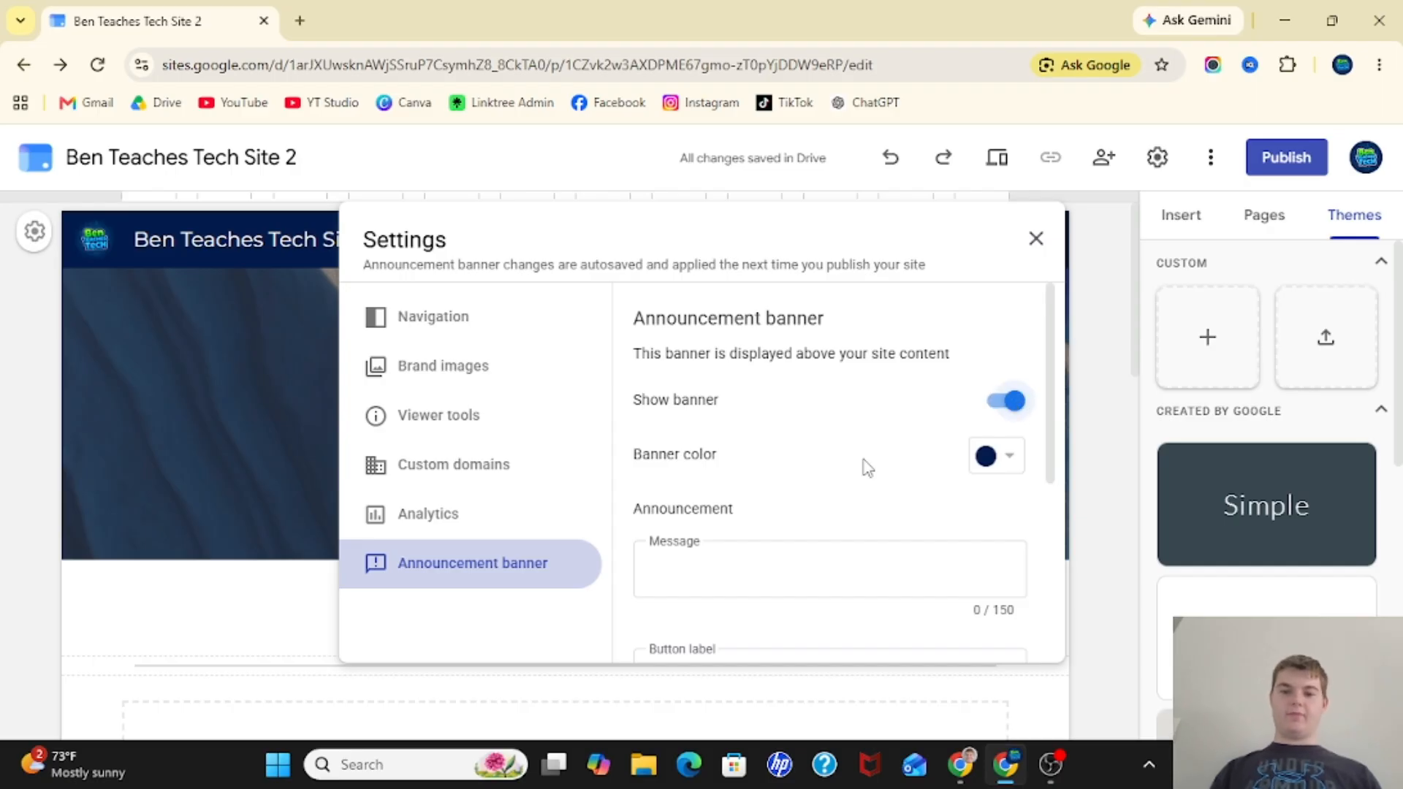
pyautogui.click(1003, 460)
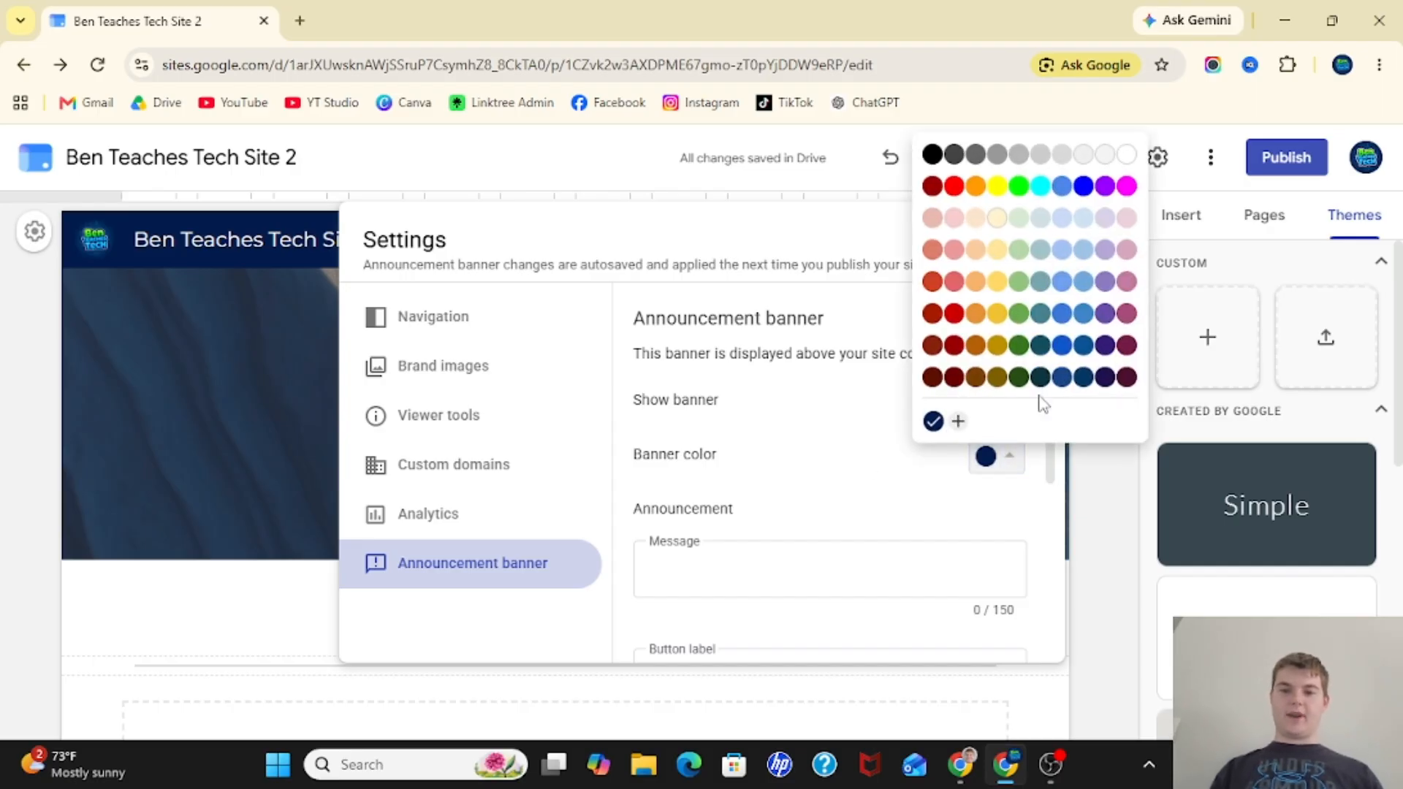
pyautogui.click(1127, 163)
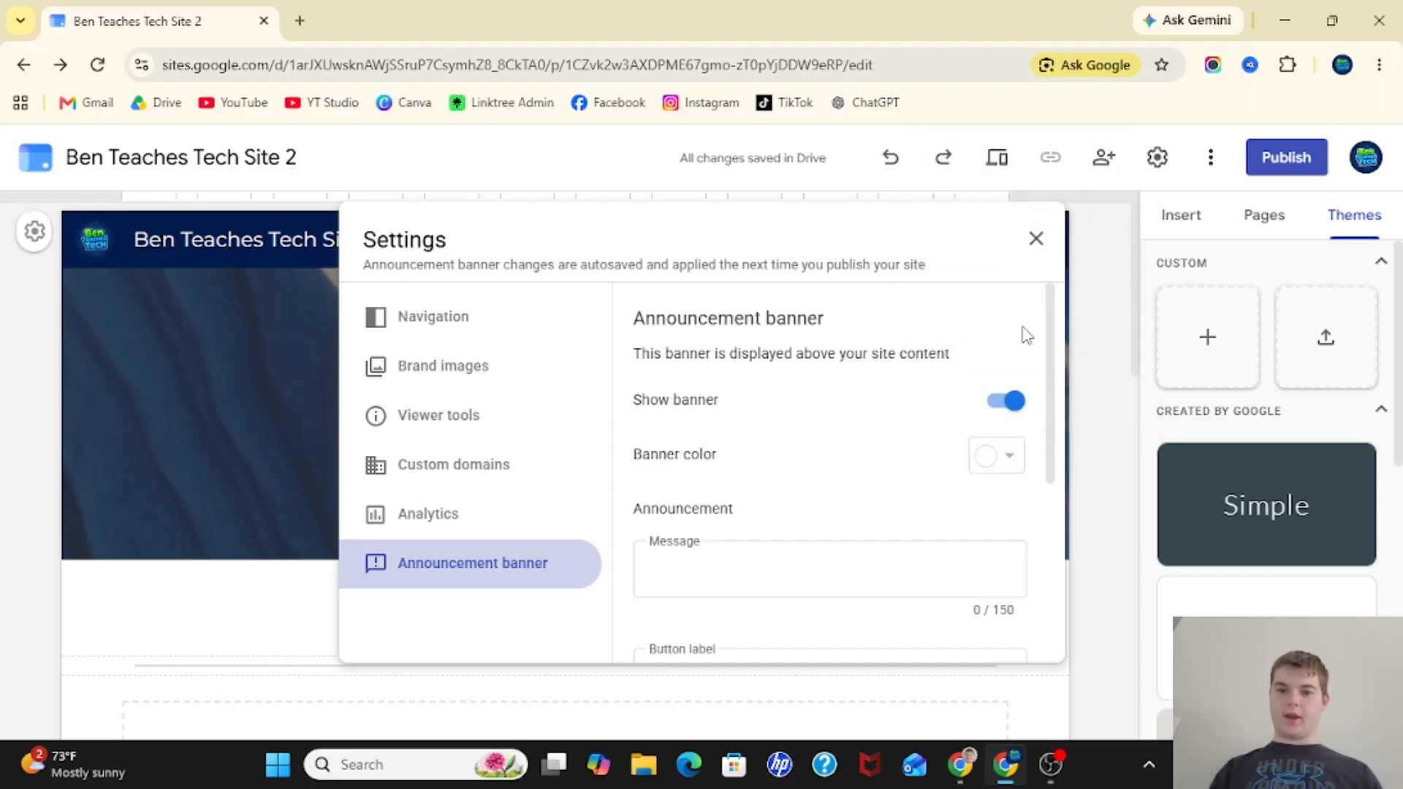
# Enter "You get 50% off until Sunday!" as the announcement banner's message
pyautogui.click(835, 559)
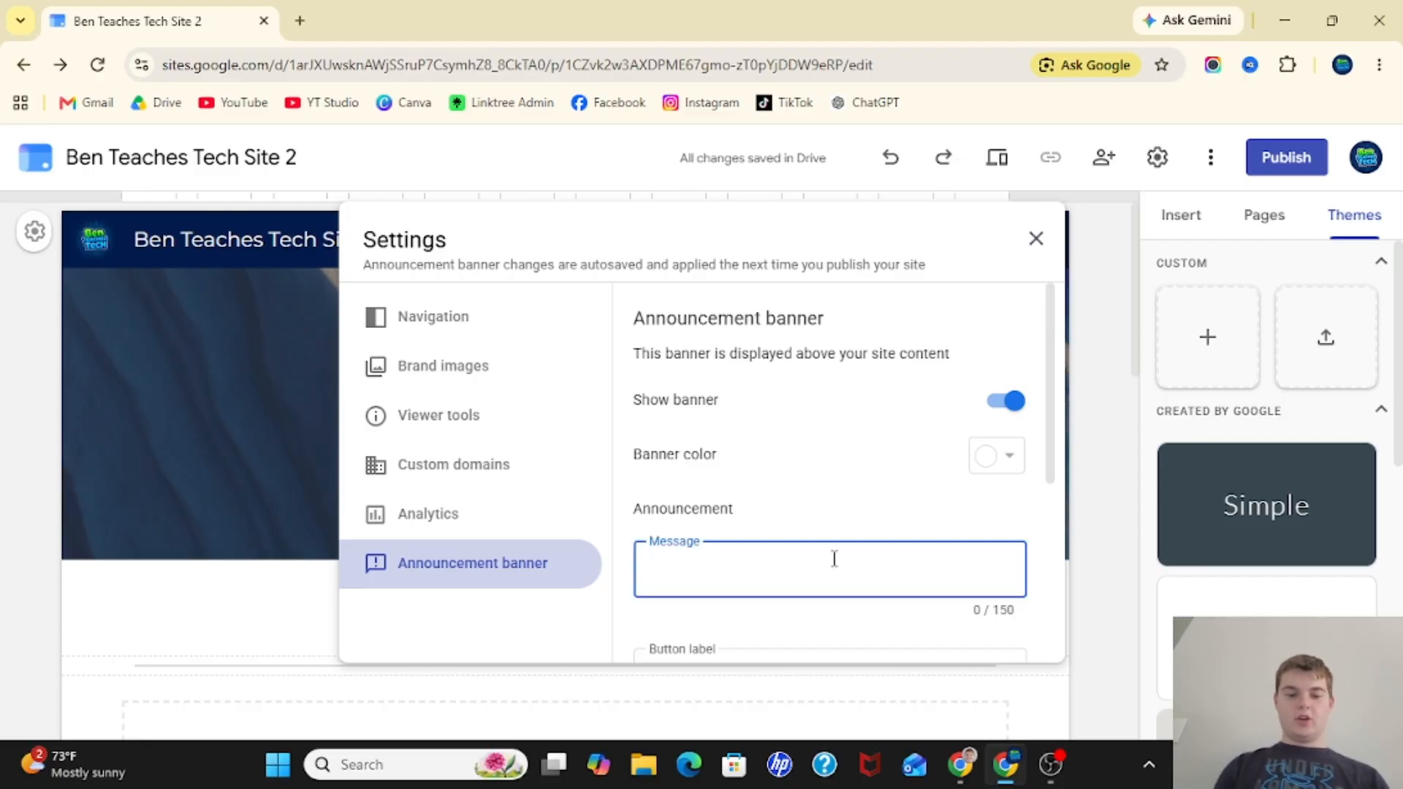
pyautogui.write('You get 50%')
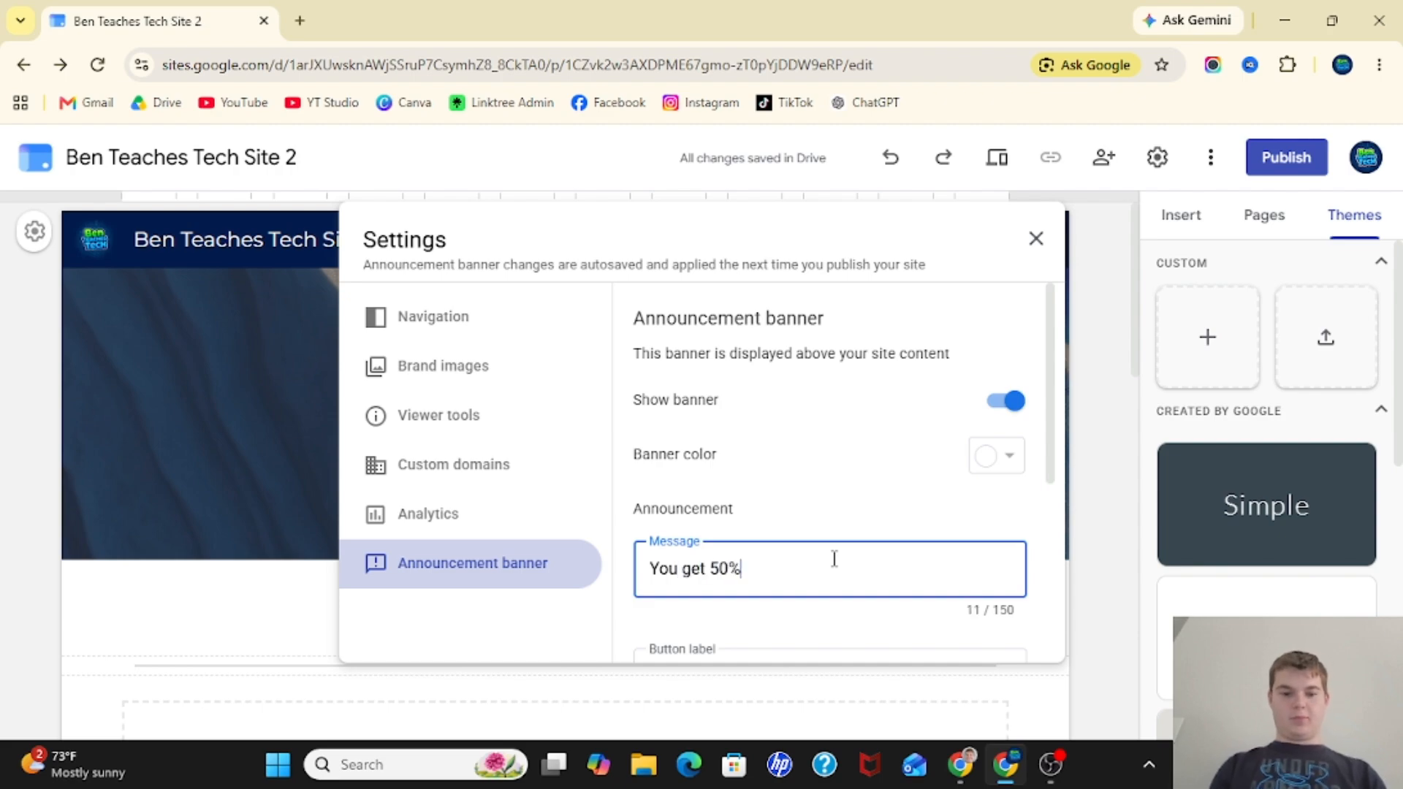
pyautogui.write(' off until ')
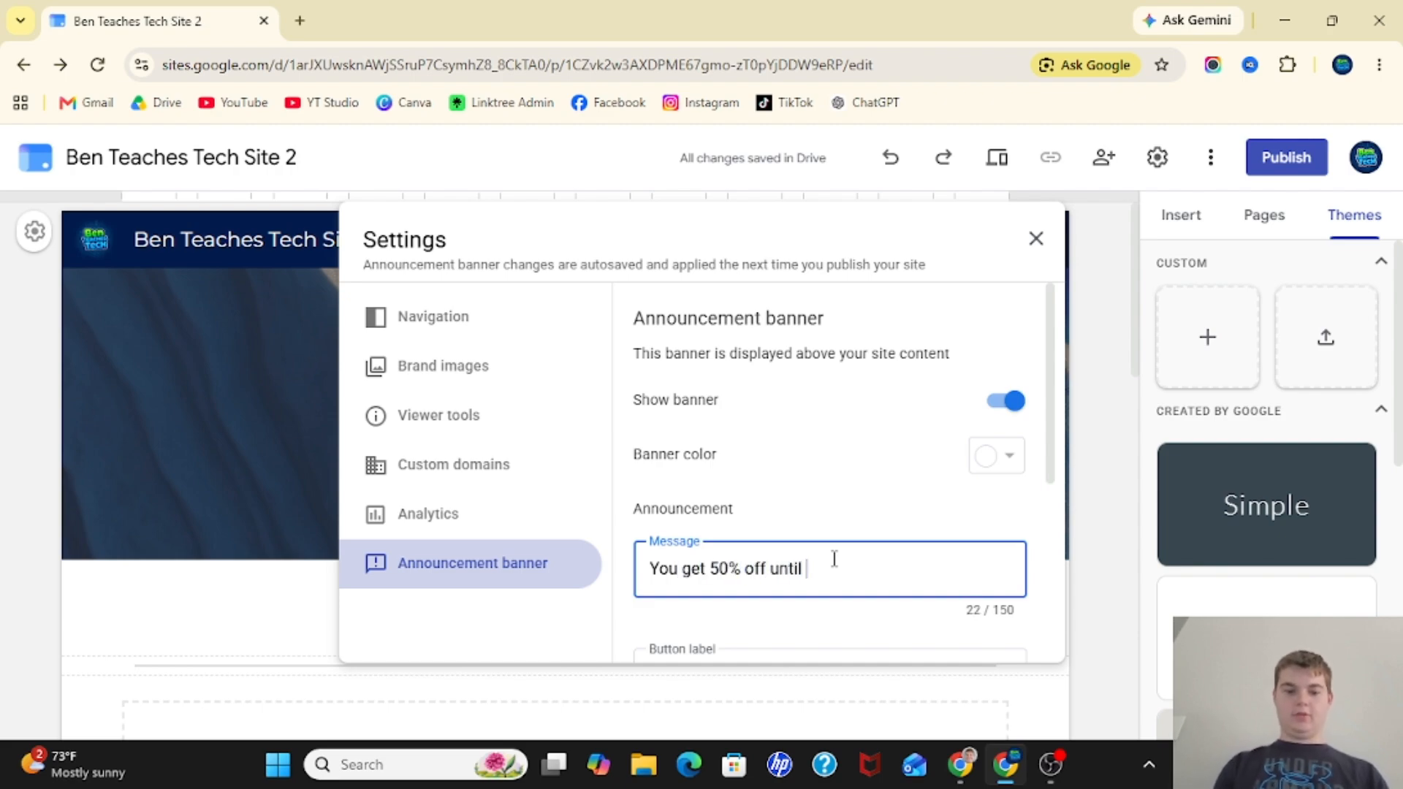
pyautogui.write('Sunday!')
pyautogui.scroll(-3, 834, 559)
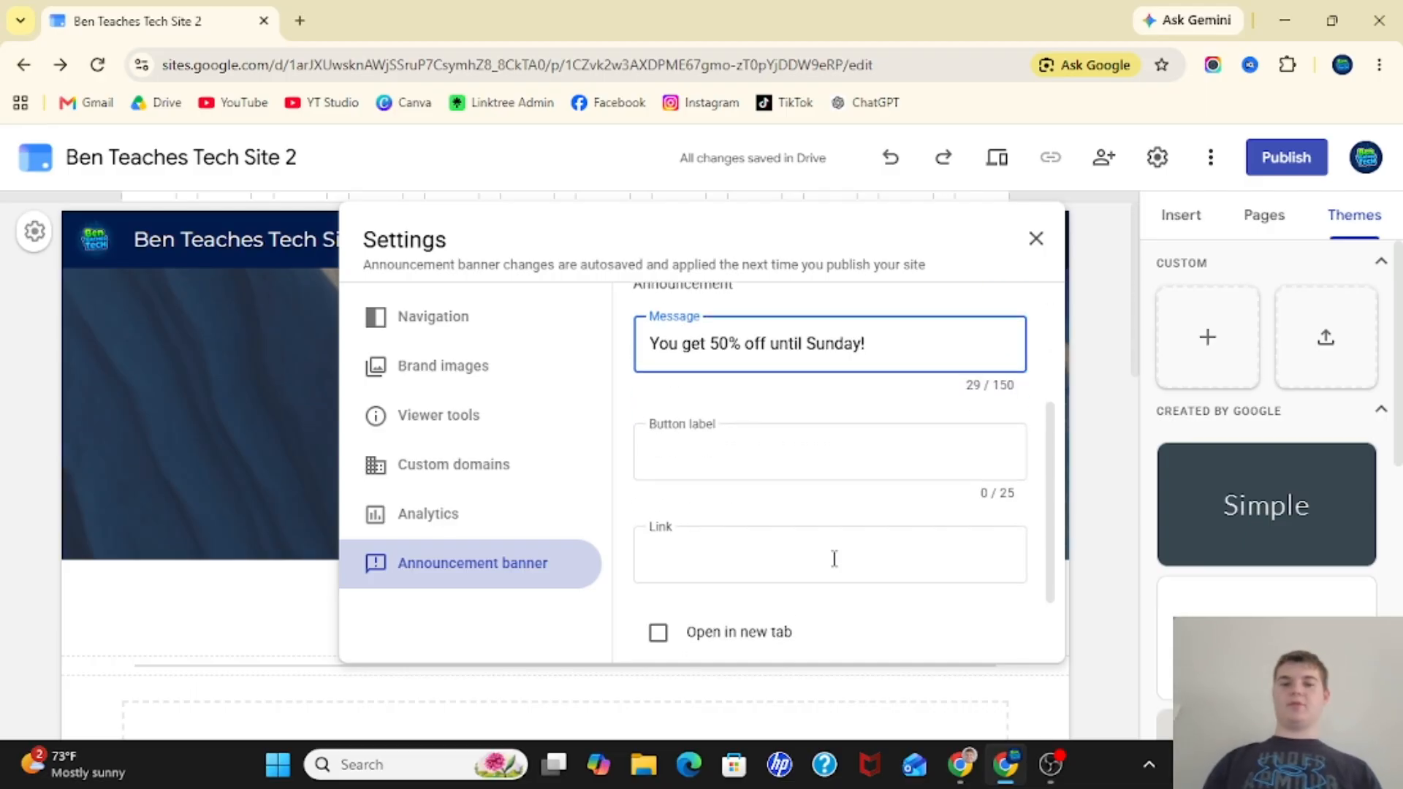
# Examine the announcement banner's button label, link, new-tab and visibility options, leaving the label and link empty
pyautogui.click(880, 404)
pyautogui.scroll(1, 882, 407)
pyautogui.scroll(-3, 883, 407)
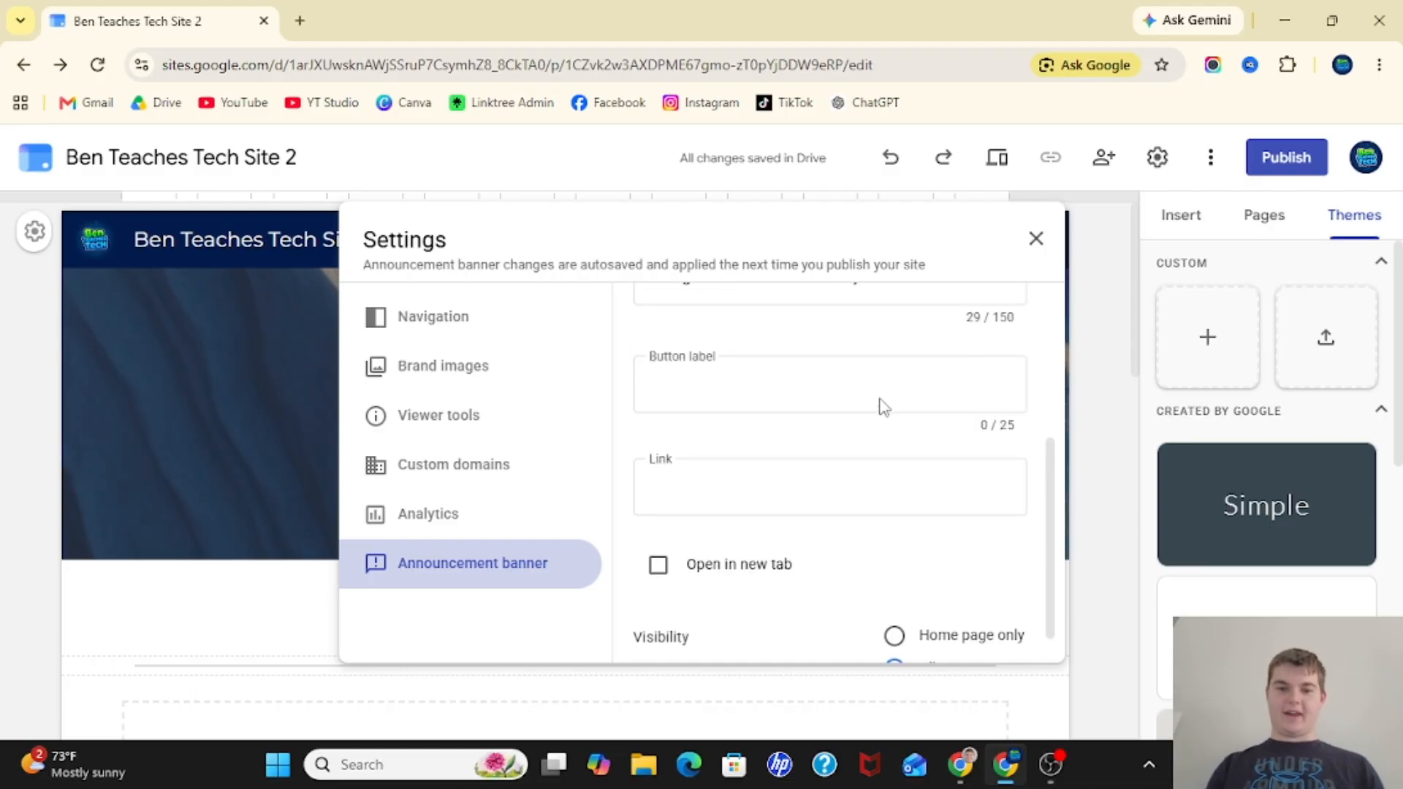
pyautogui.click(761, 362)
pyautogui.scroll(1, 762, 364)
pyautogui.scroll(2, 762, 366)
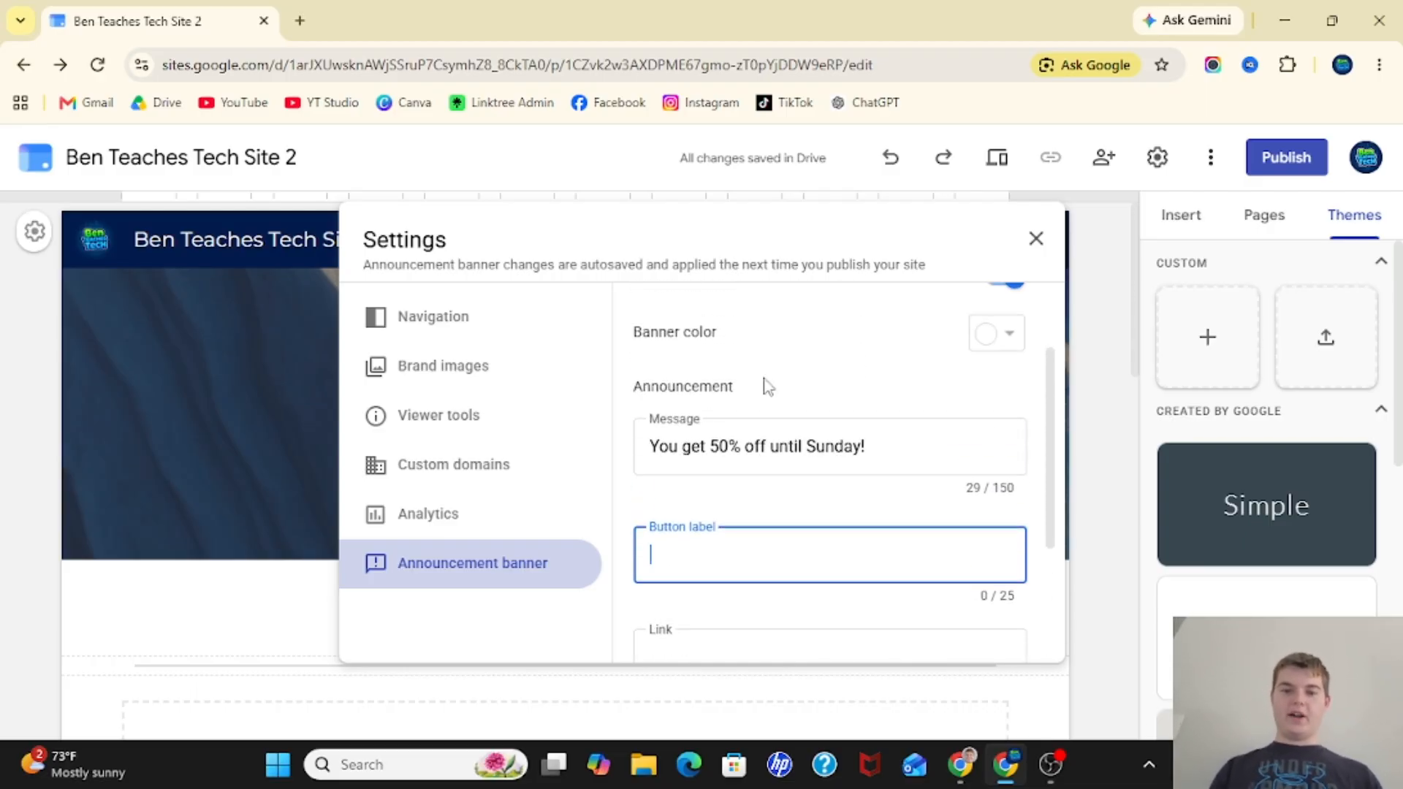
pyautogui.scroll(-3, 868, 598)
pyautogui.click(783, 454)
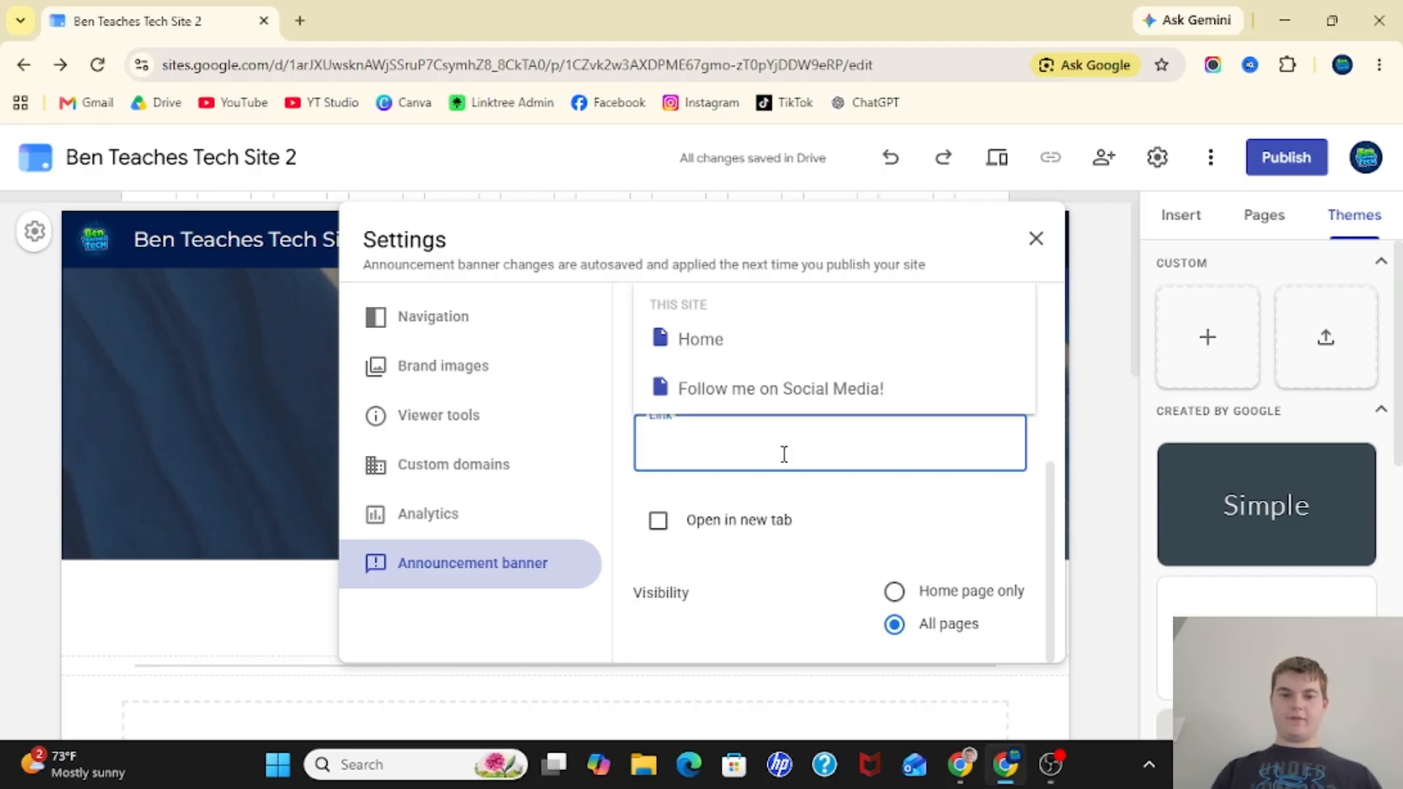
pyautogui.click(862, 492)
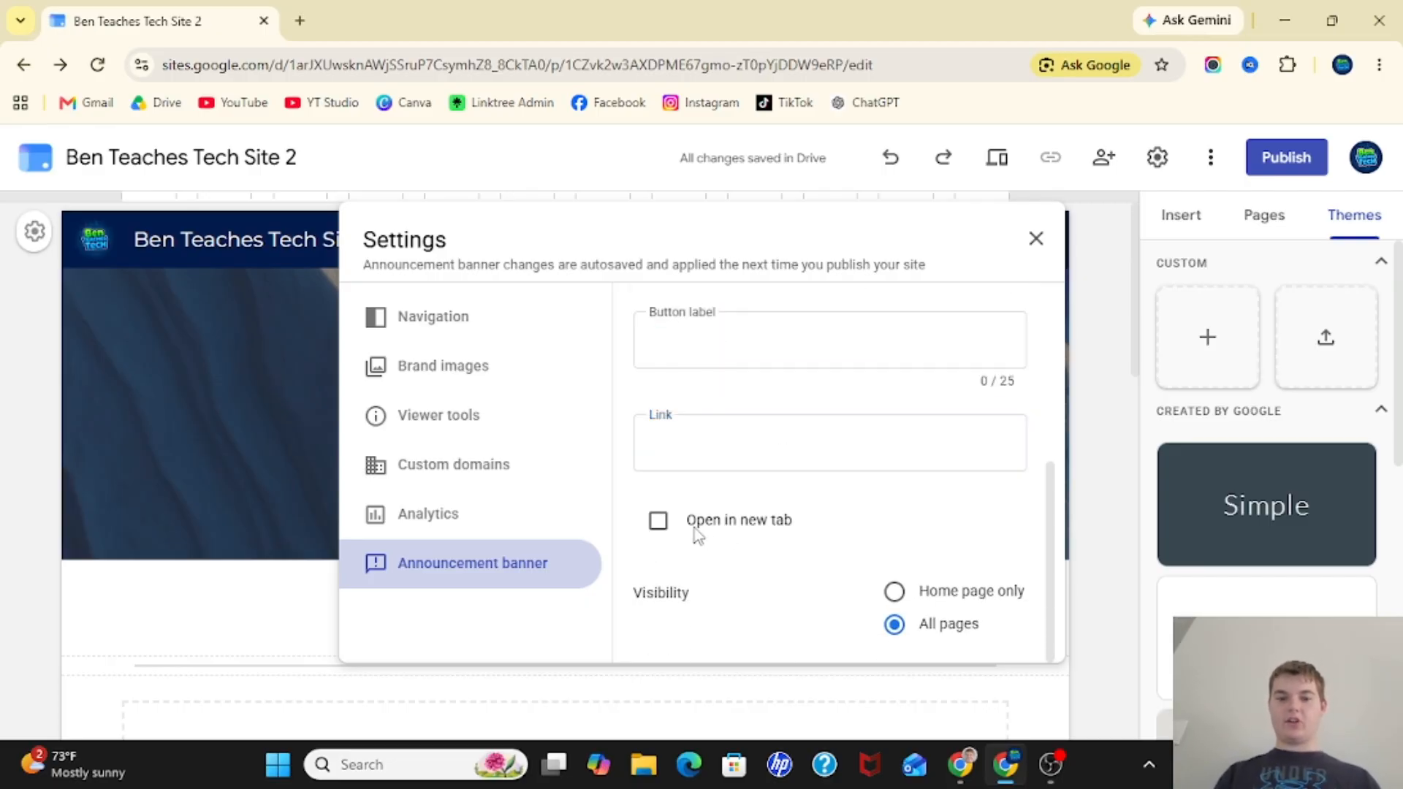
# Try limiting the banner's visibility to the home page only, set it back to all pages, and close the site settings
pyautogui.click(964, 596)
pyautogui.click(941, 630)
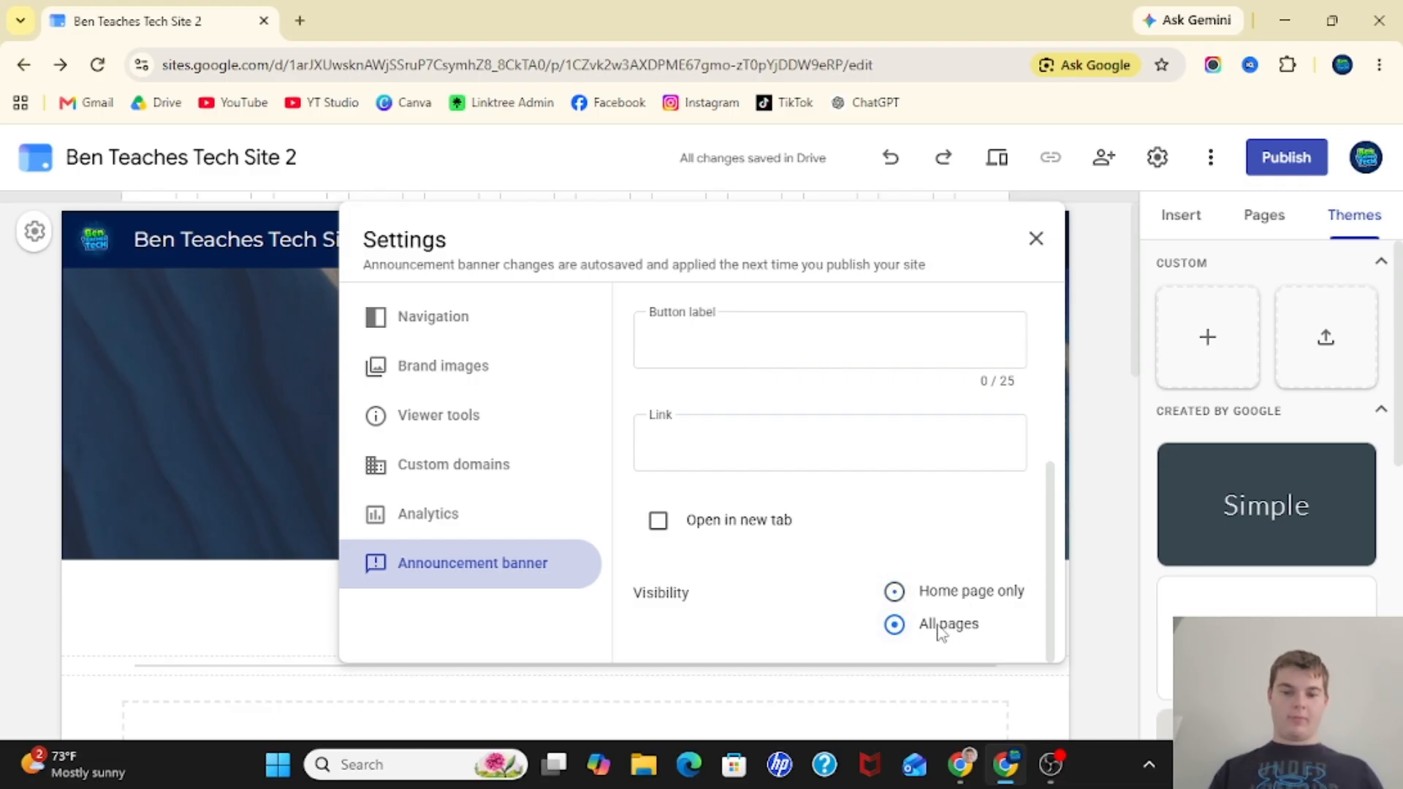
pyautogui.scroll(5, 941, 632)
pyautogui.scroll(-5, 941, 632)
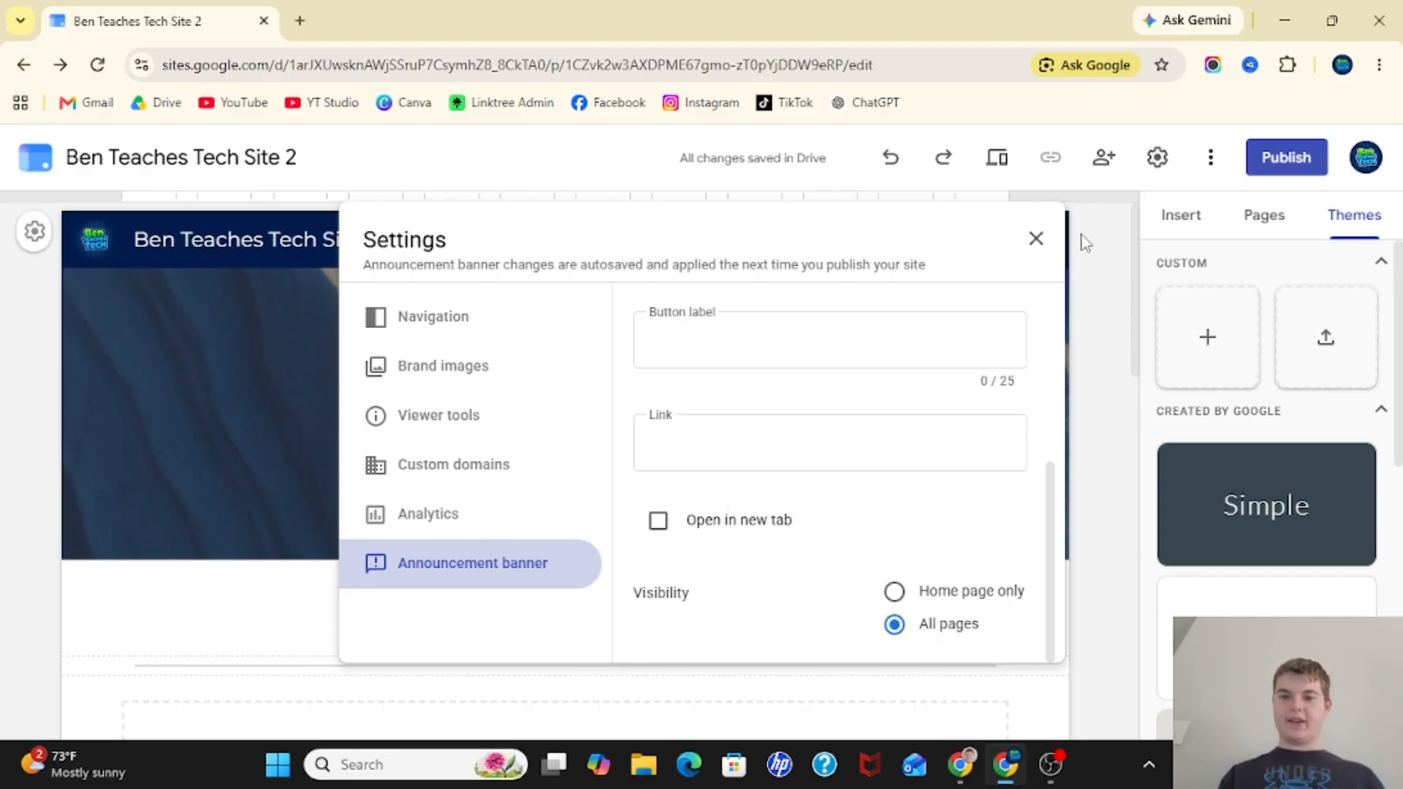
pyautogui.scroll(5, 749, 460)
pyautogui.scroll(-5, 745, 463)
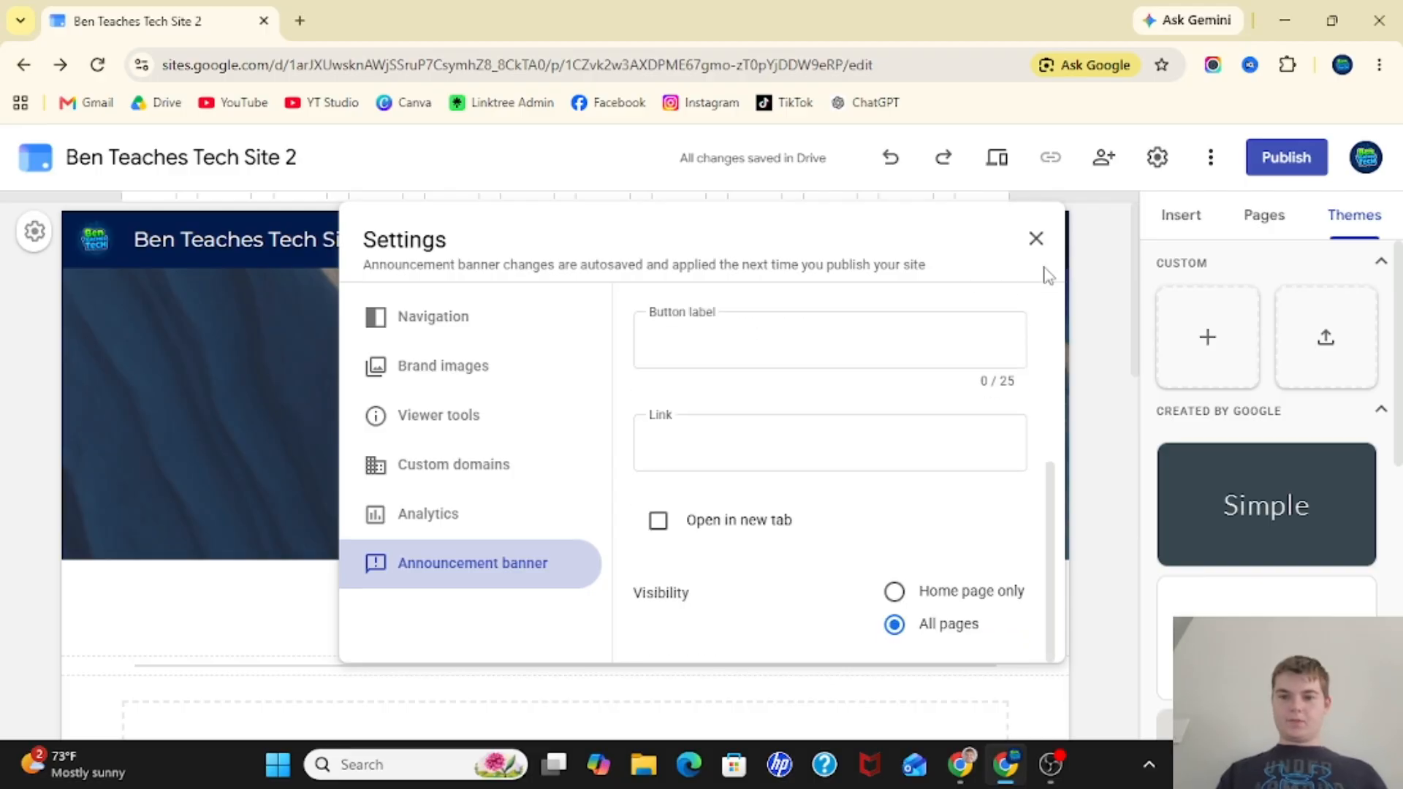
pyautogui.click(1042, 246)
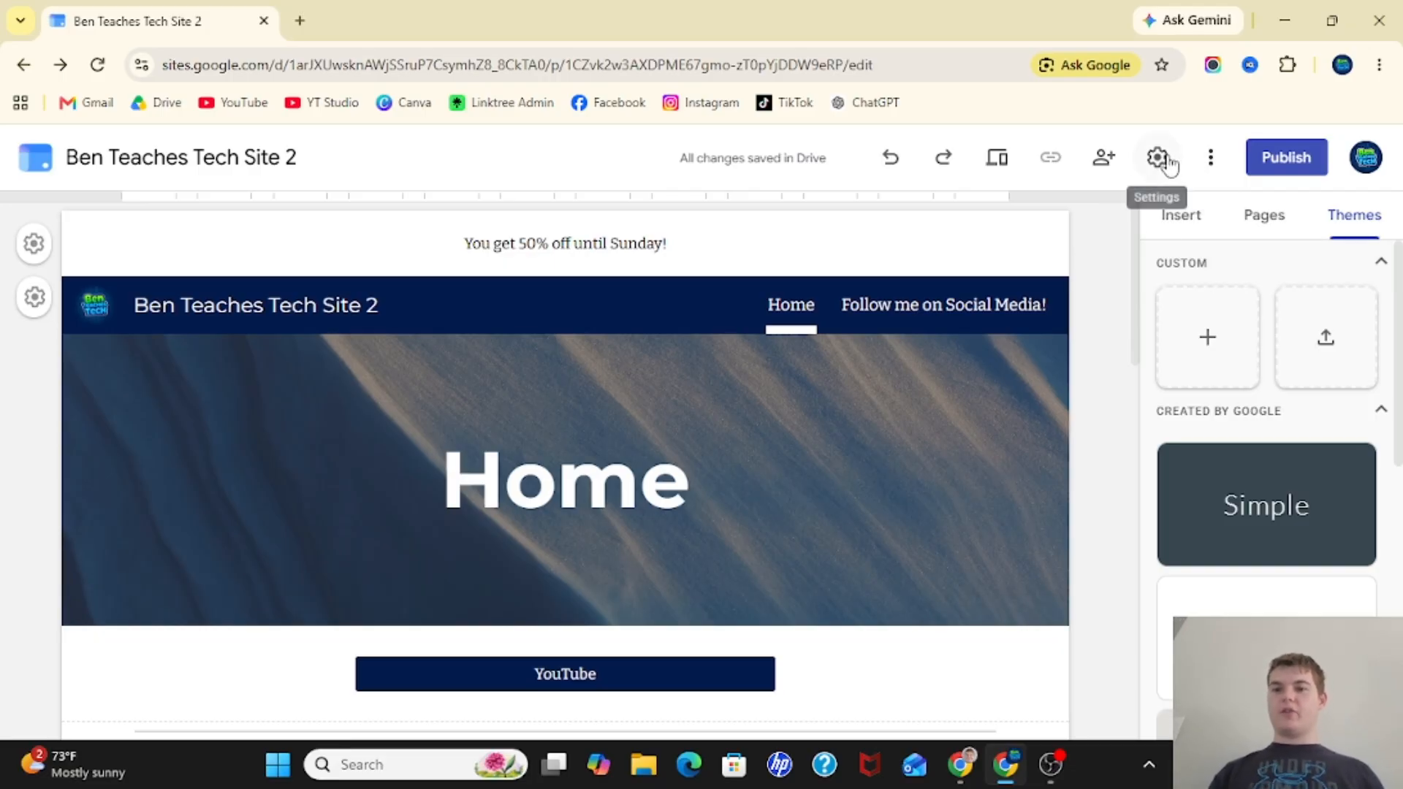
# Open the site's version history, expand the current version's entries and view the earlier of the two July 23, 11:36 AM versions
pyautogui.click(1210, 162)
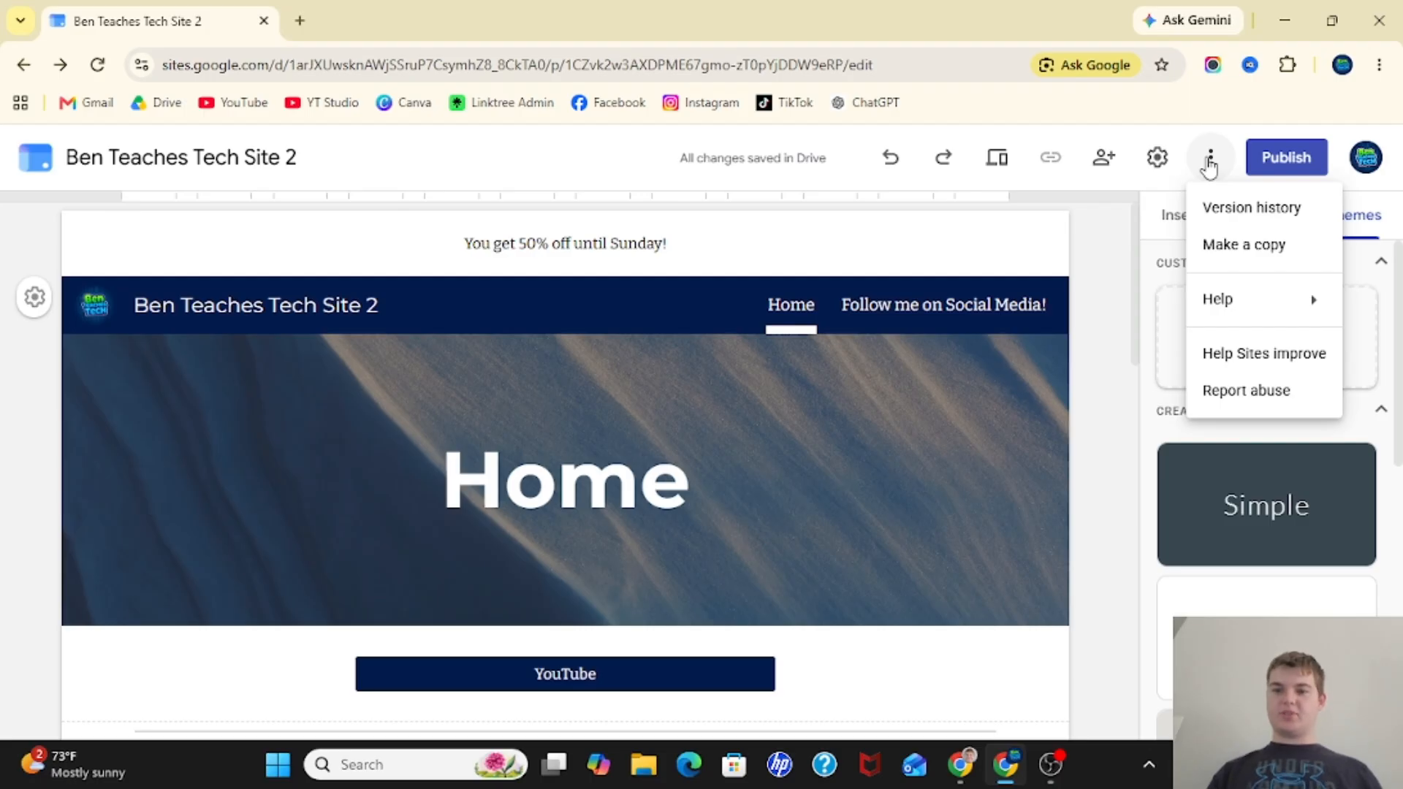
pyautogui.click(1252, 208)
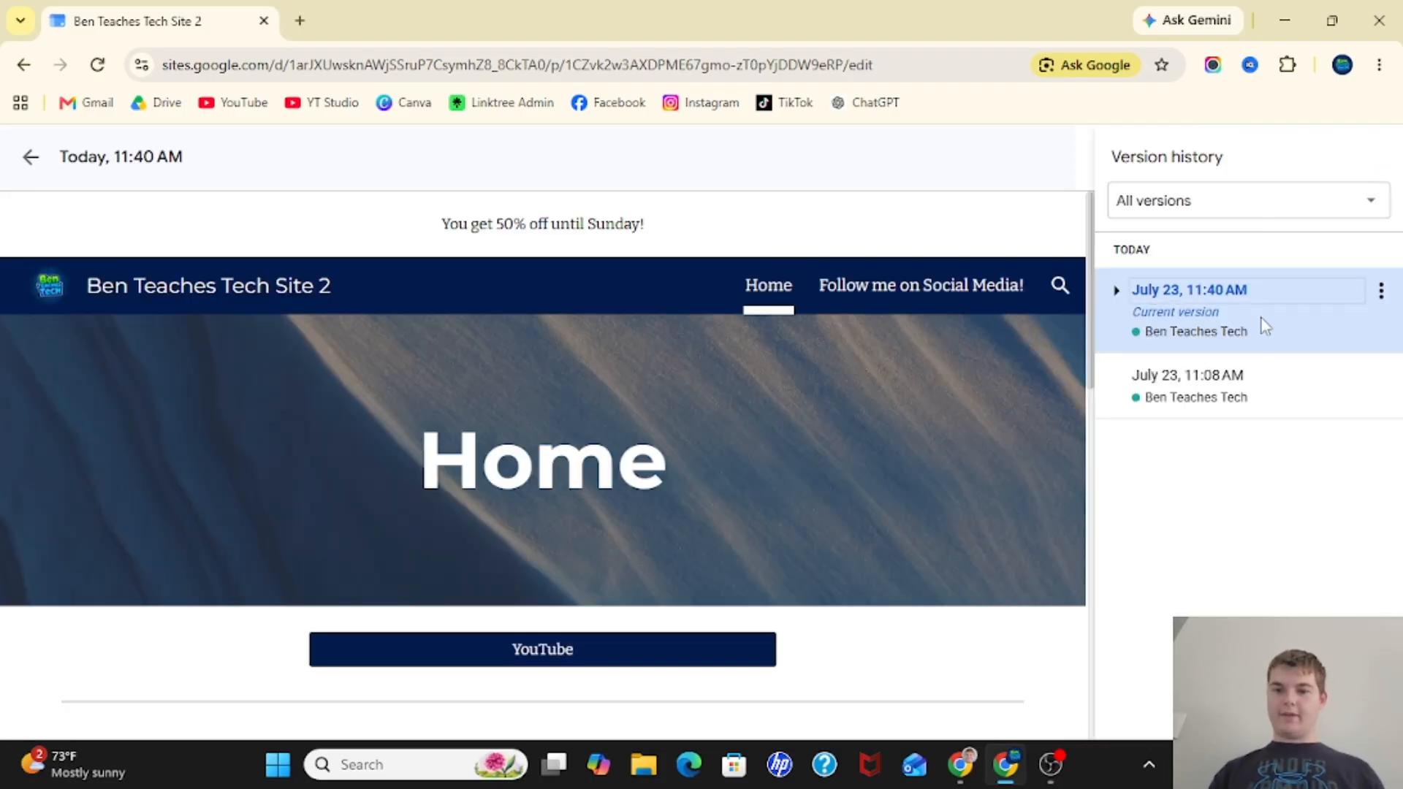
pyautogui.click(1115, 290)
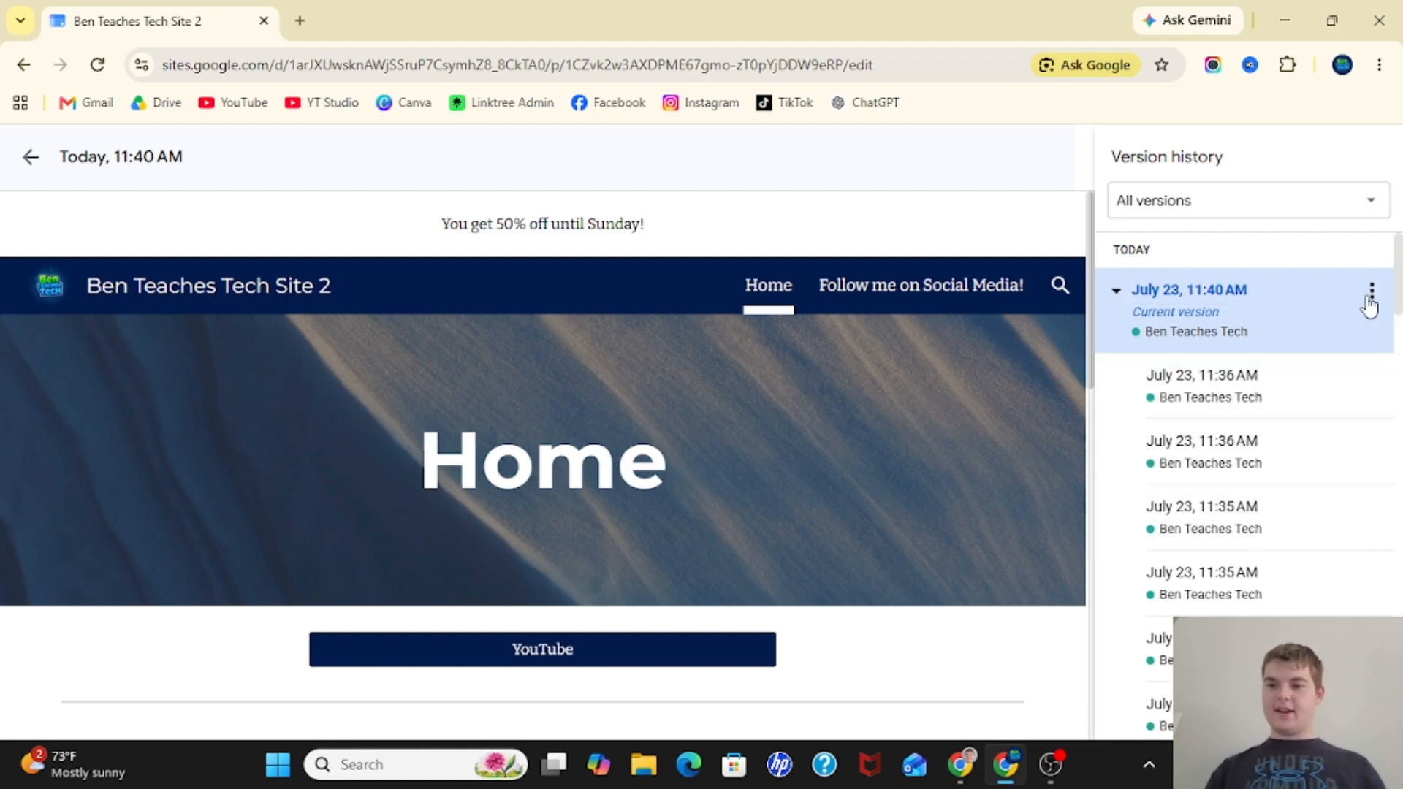
pyautogui.click(1235, 449)
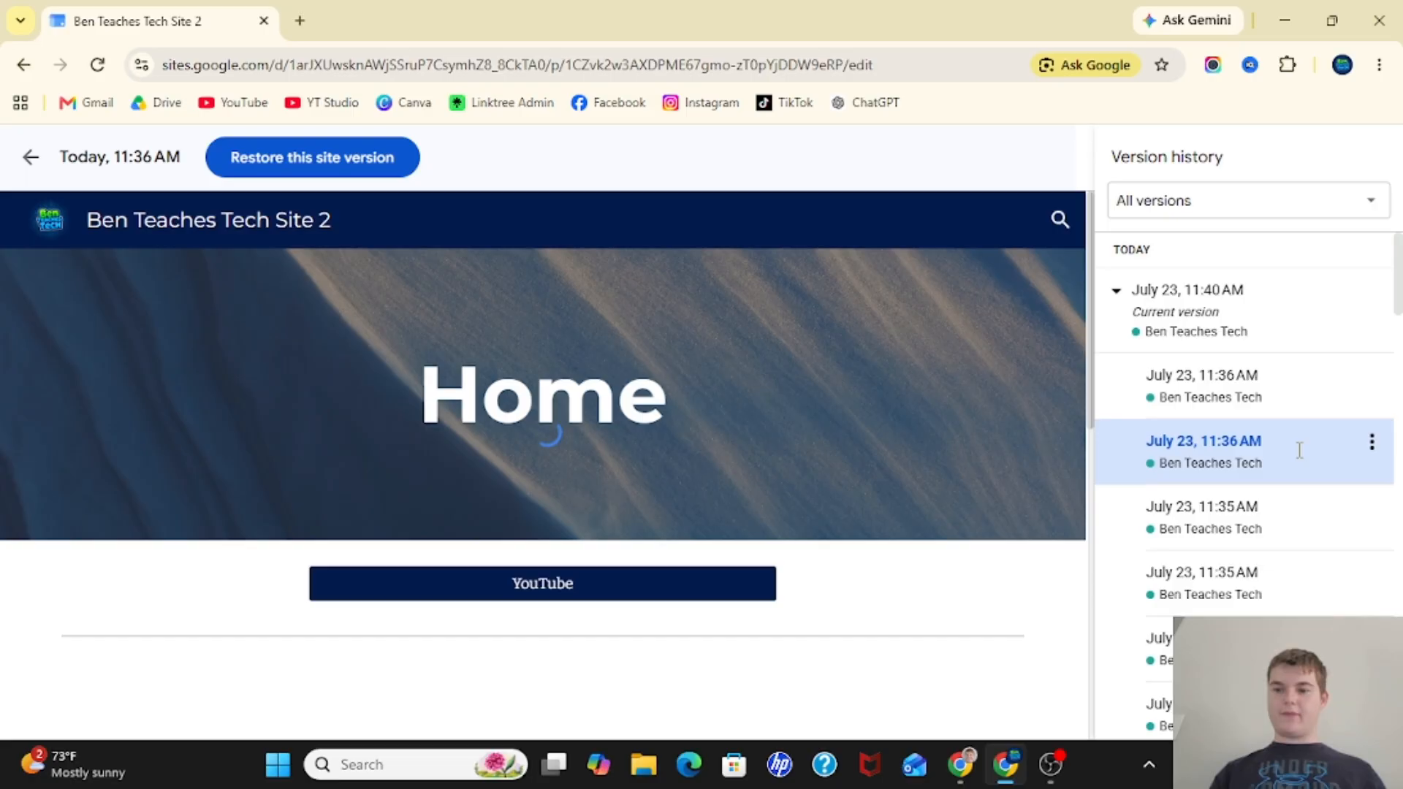
# Name the selected 11:36 AM version with its own date and time, and remove the name again
pyautogui.click(1372, 440)
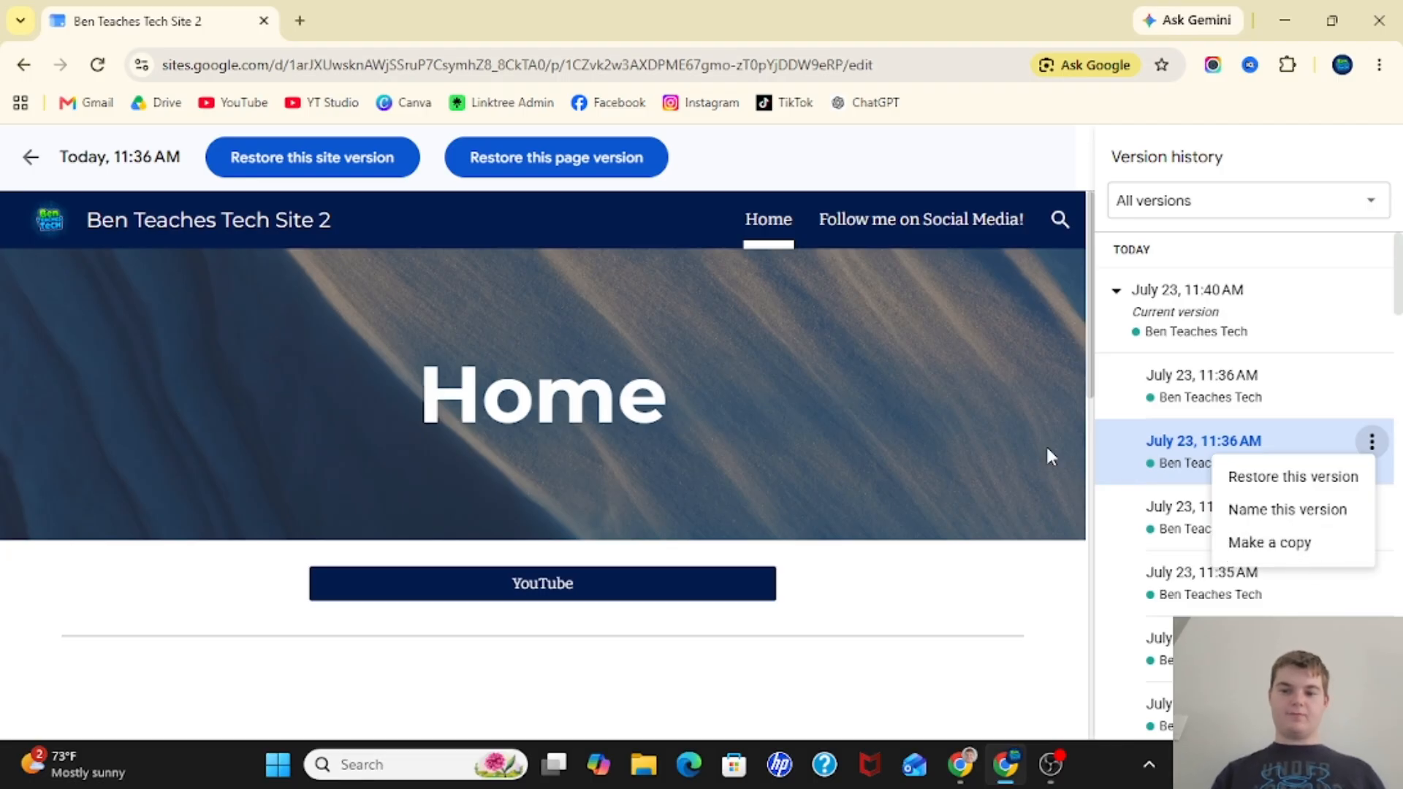
pyautogui.click(1164, 443)
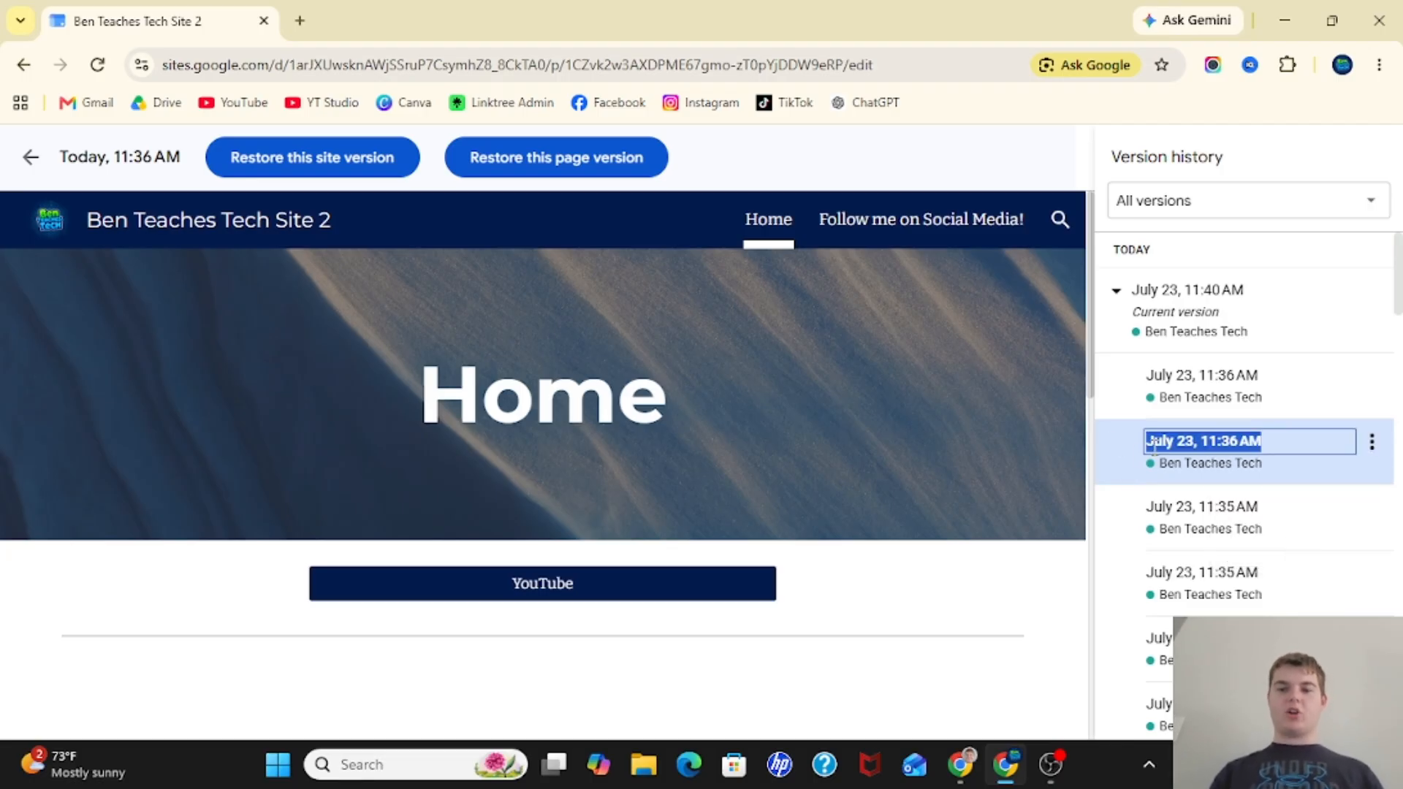
pyautogui.press('Return')
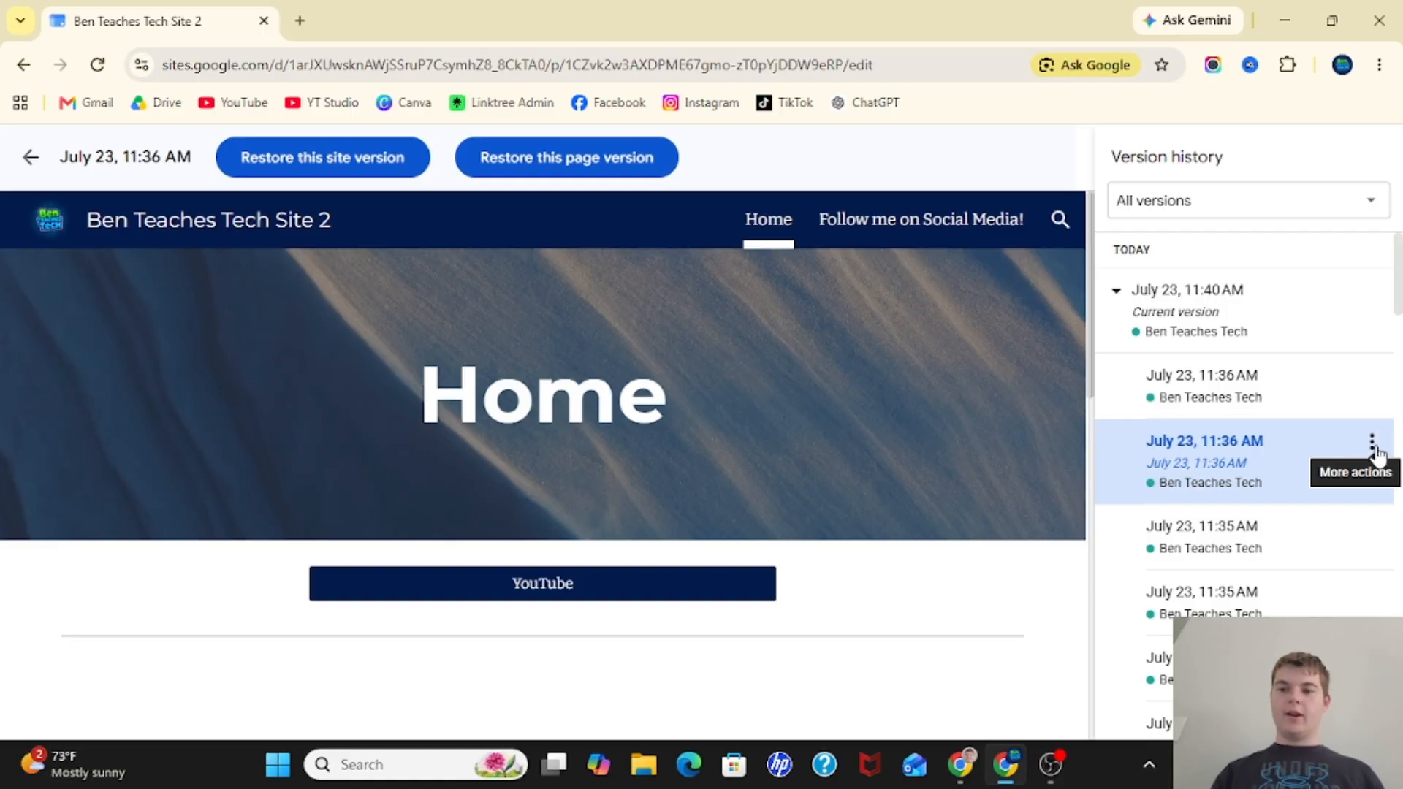
pyautogui.click(1372, 443)
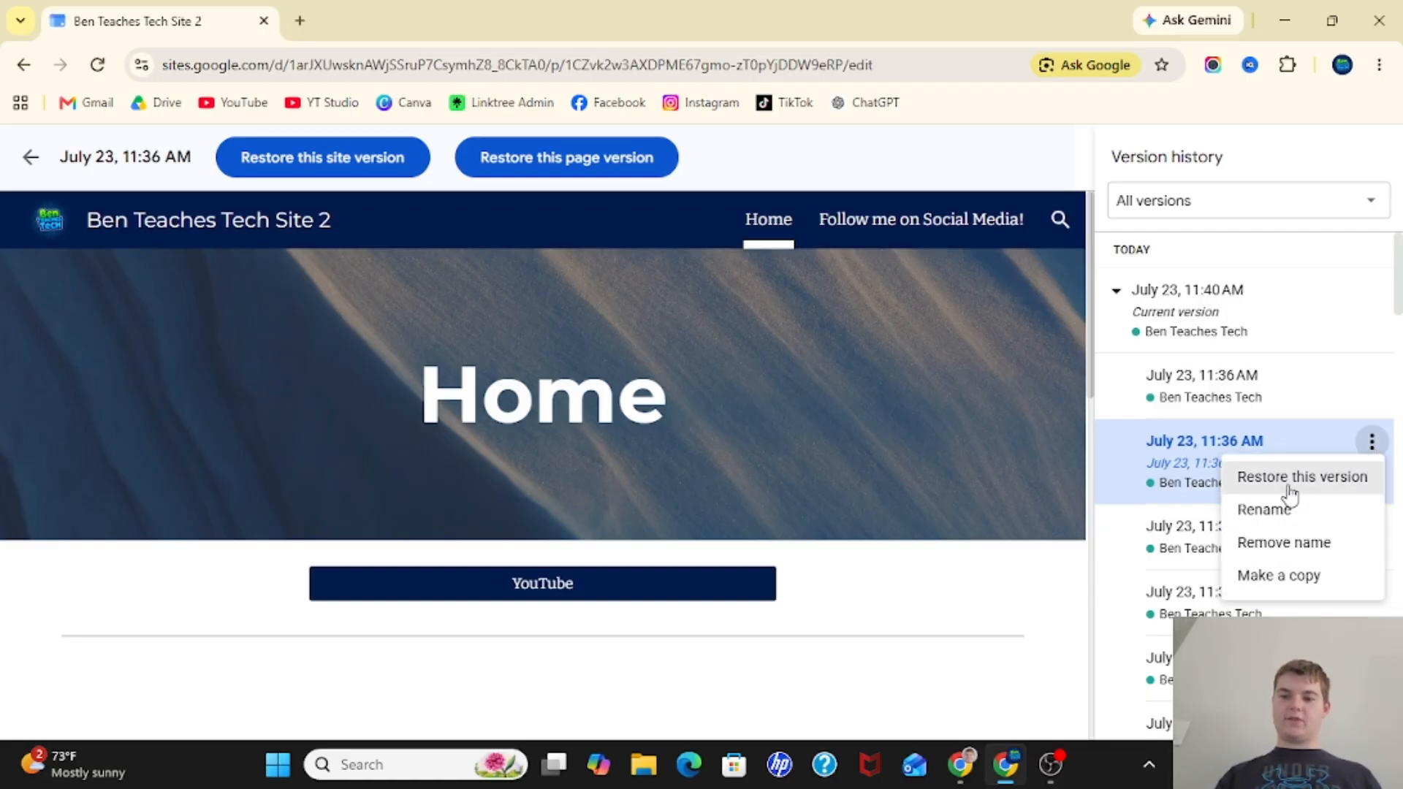
pyautogui.click(1279, 553)
# Restore the site to the selected July 23, 11:36 AM version
pyautogui.click(1372, 444)
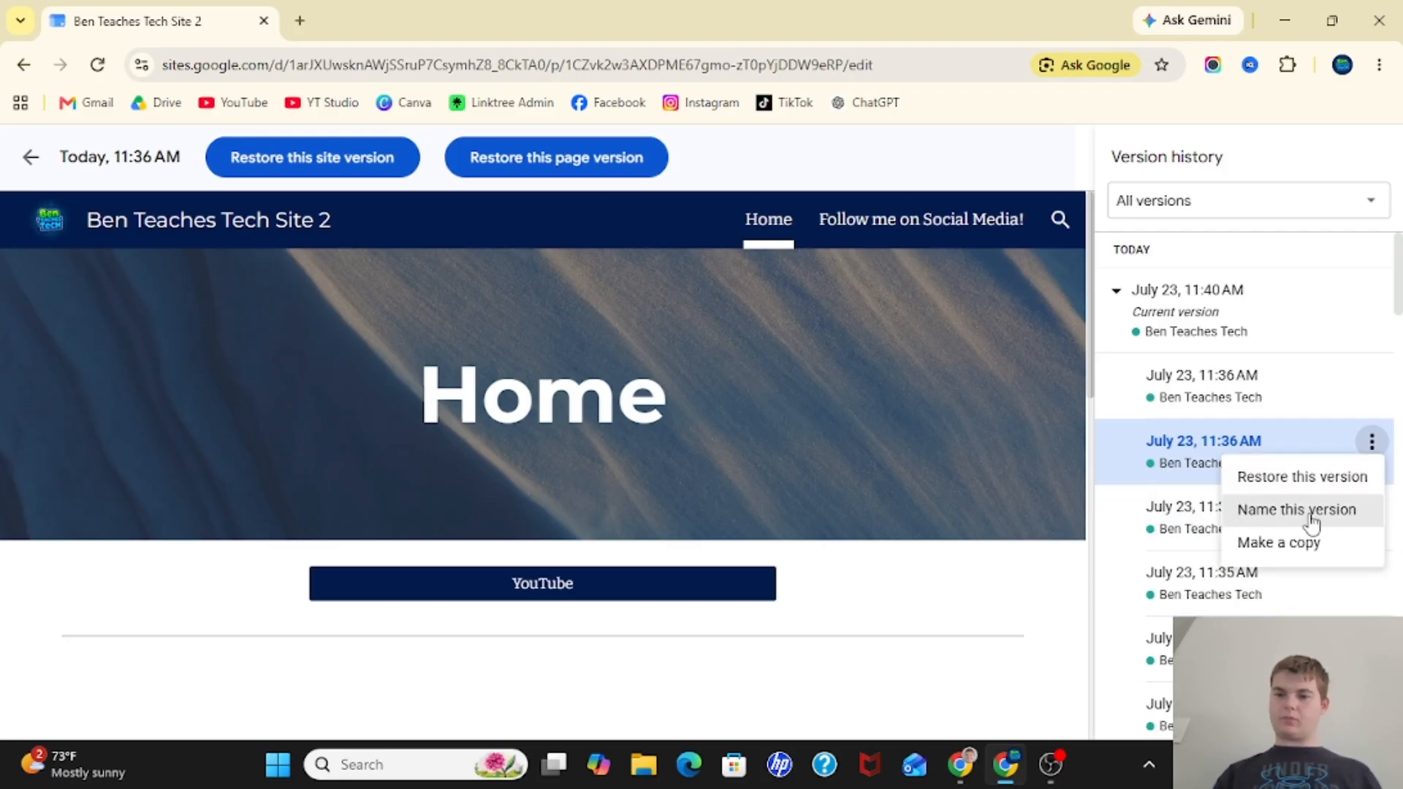
pyautogui.click(1284, 478)
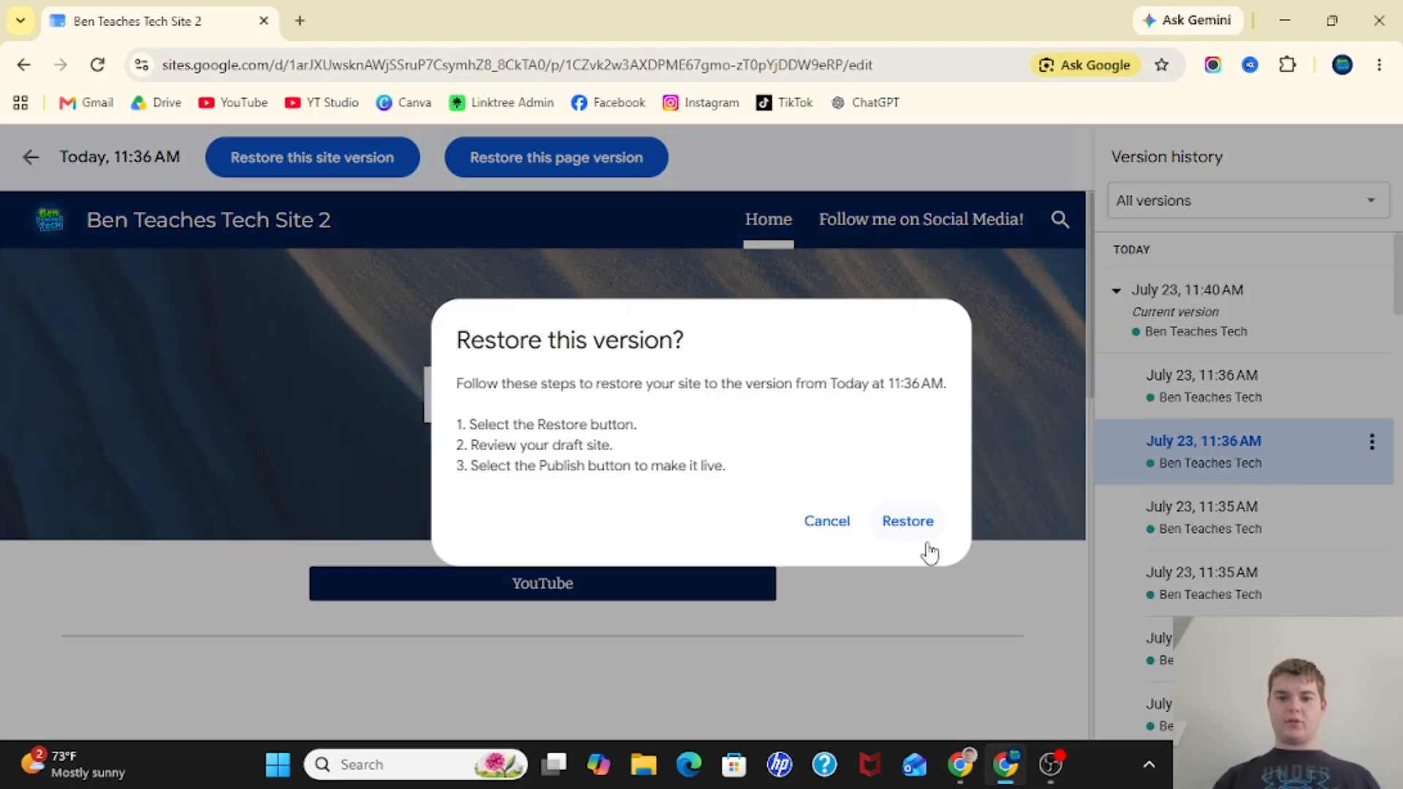
pyautogui.click(903, 521)
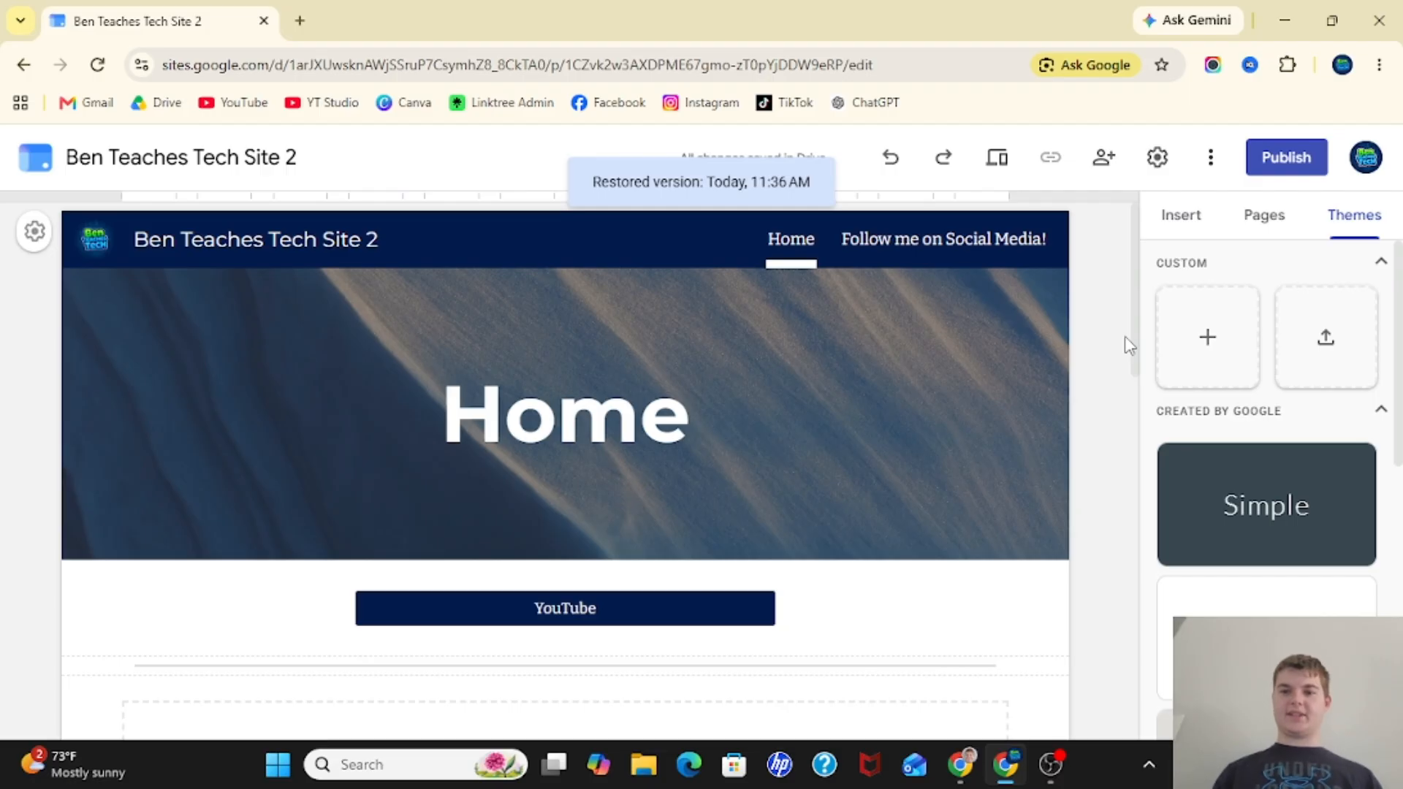
pyautogui.click(1211, 157)
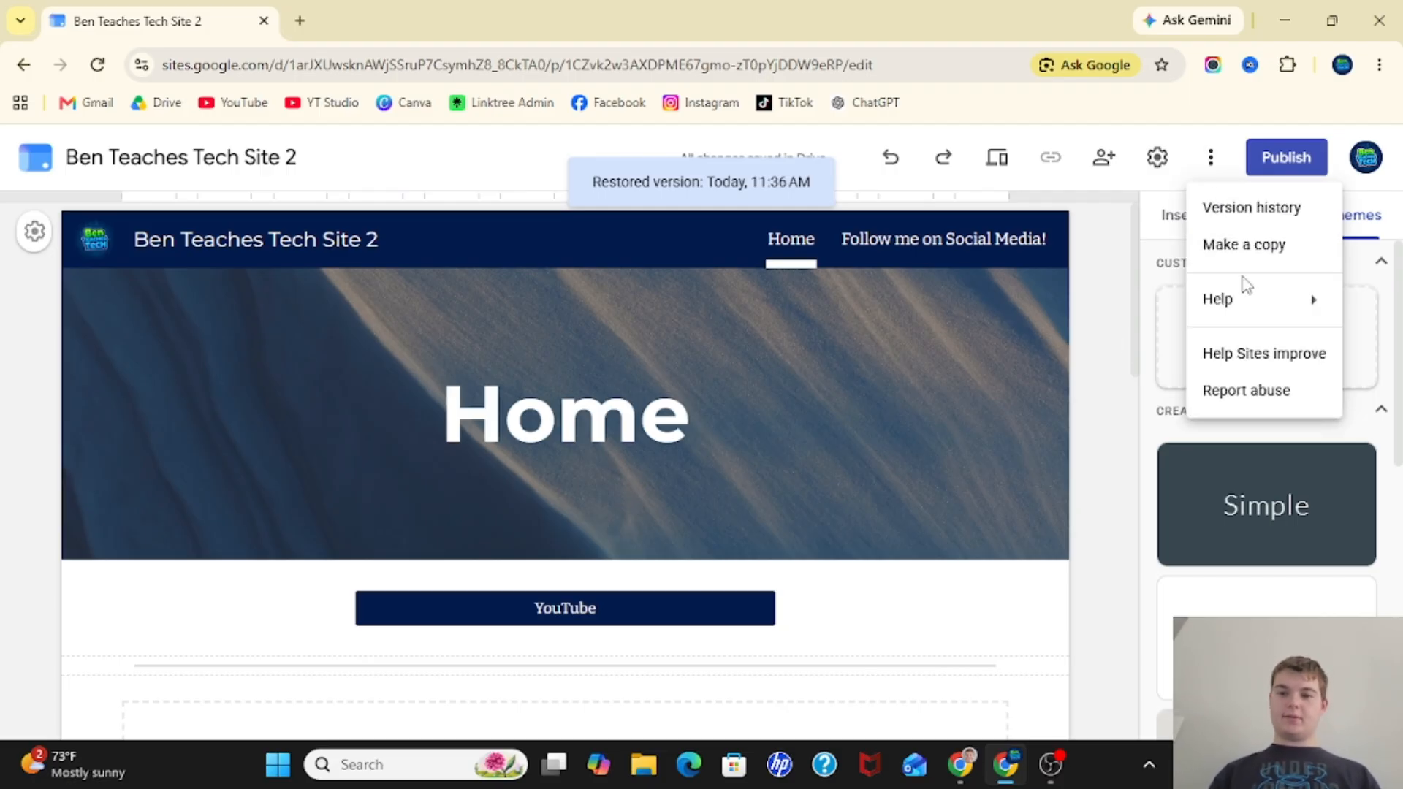
pyautogui.moveTo(1234, 300)
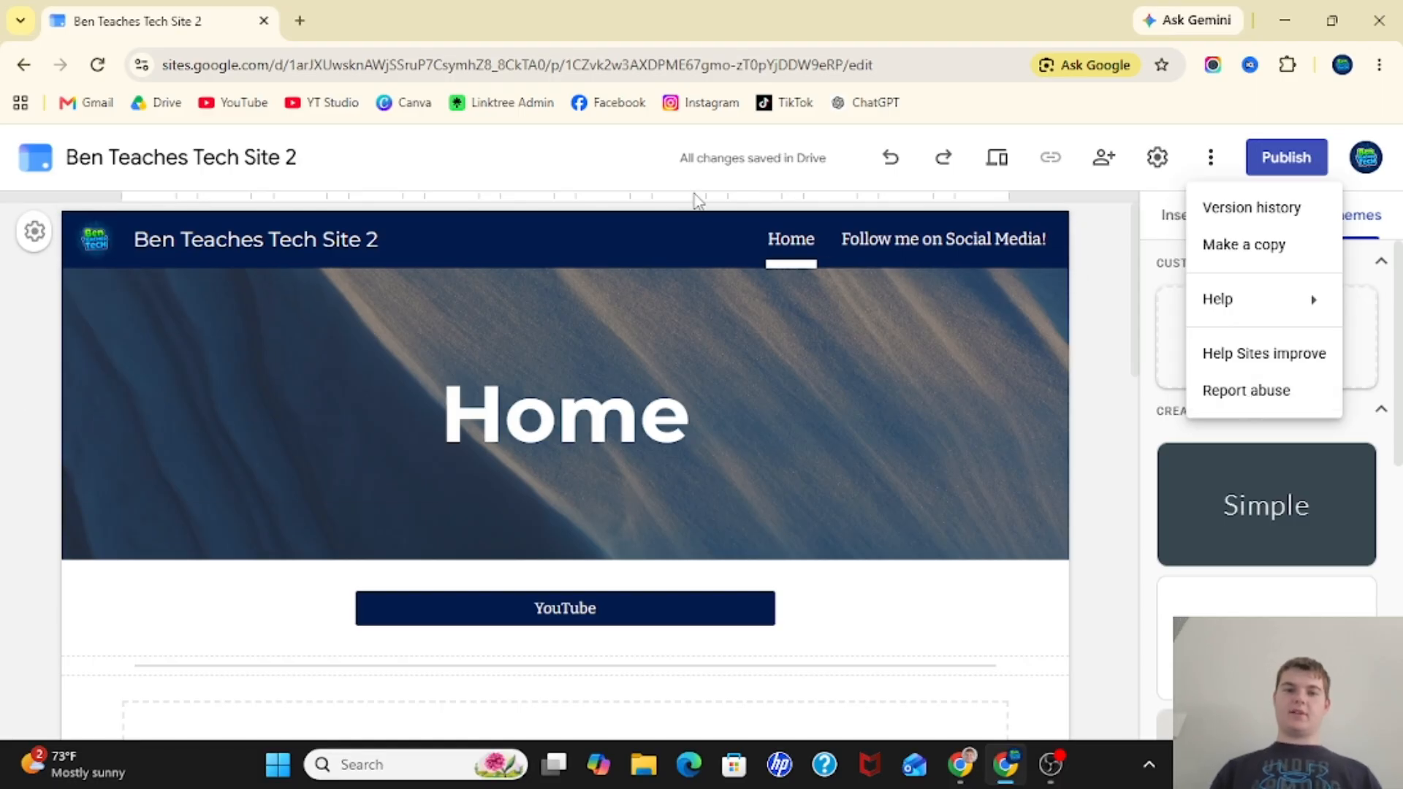
pyautogui.click(639, 166)
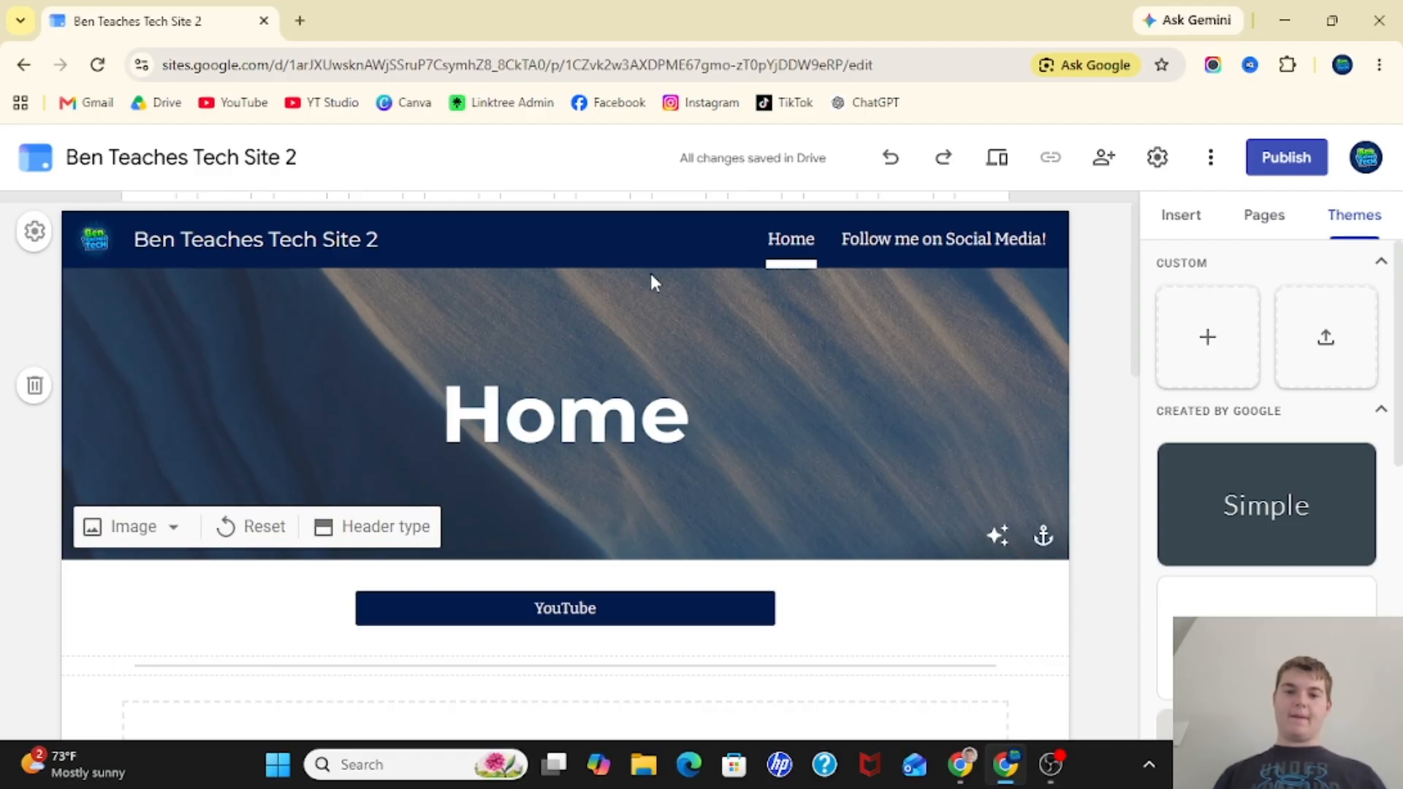
# Start publishing the site and replace the proposed web address with benteachestech10, trying random letters and benteachestech first
pyautogui.click(1288, 166)
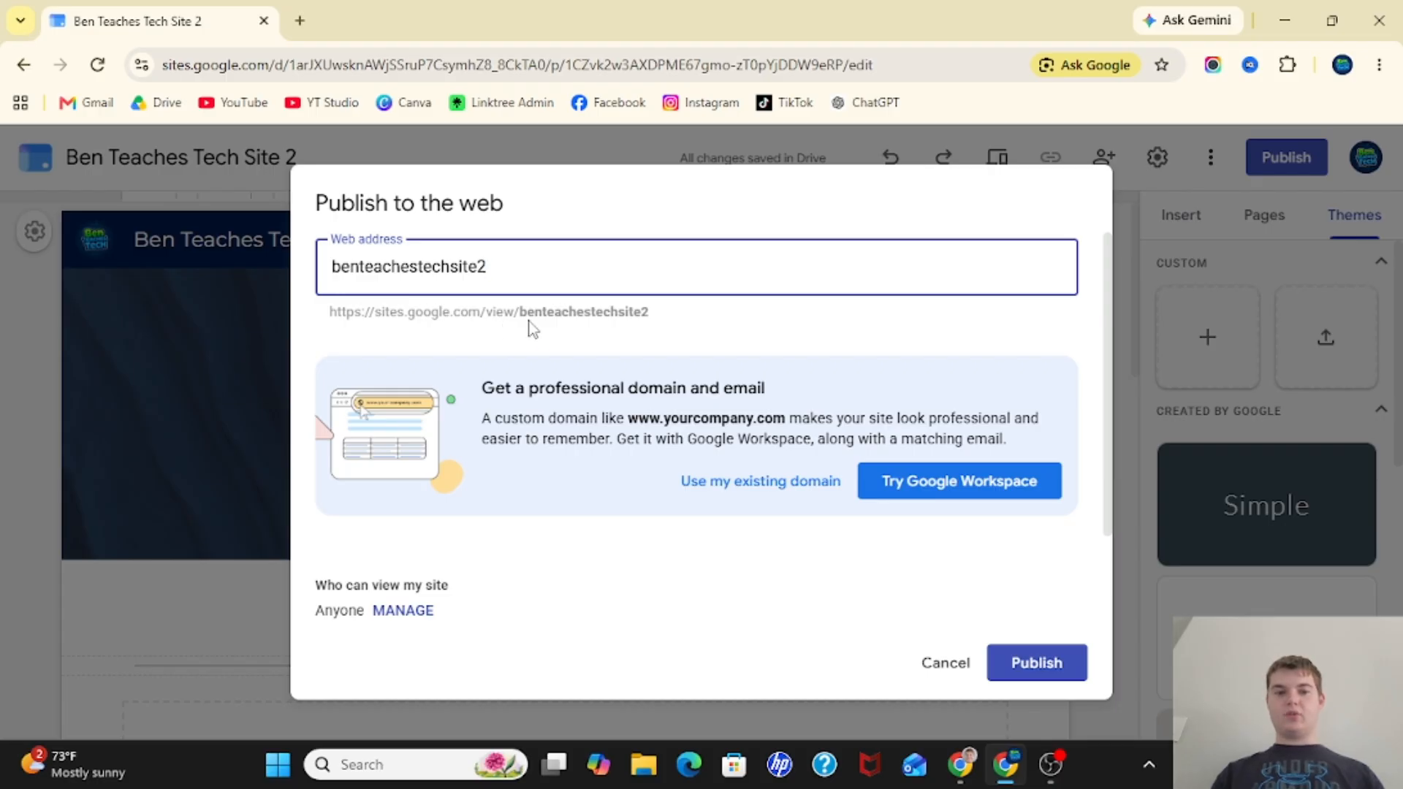
pyautogui.tripleClick(552, 267)
pyautogui.press('BackSpace')
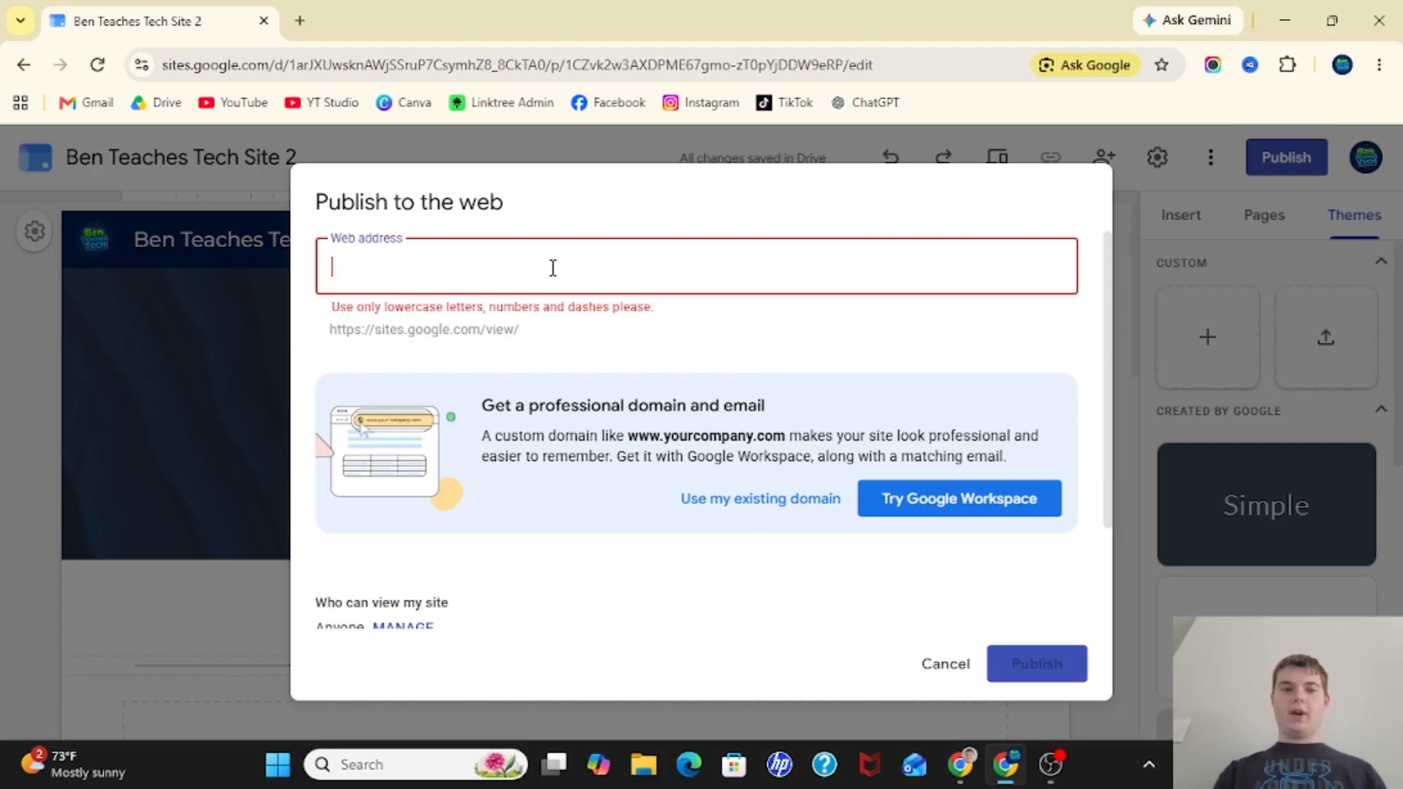
pyautogui.write('djdjdjdjo')
pyautogui.write('jdojdjdojo')
pyautogui.hotkey('ctrl', 'a')
pyautogui.press('BackSpace')
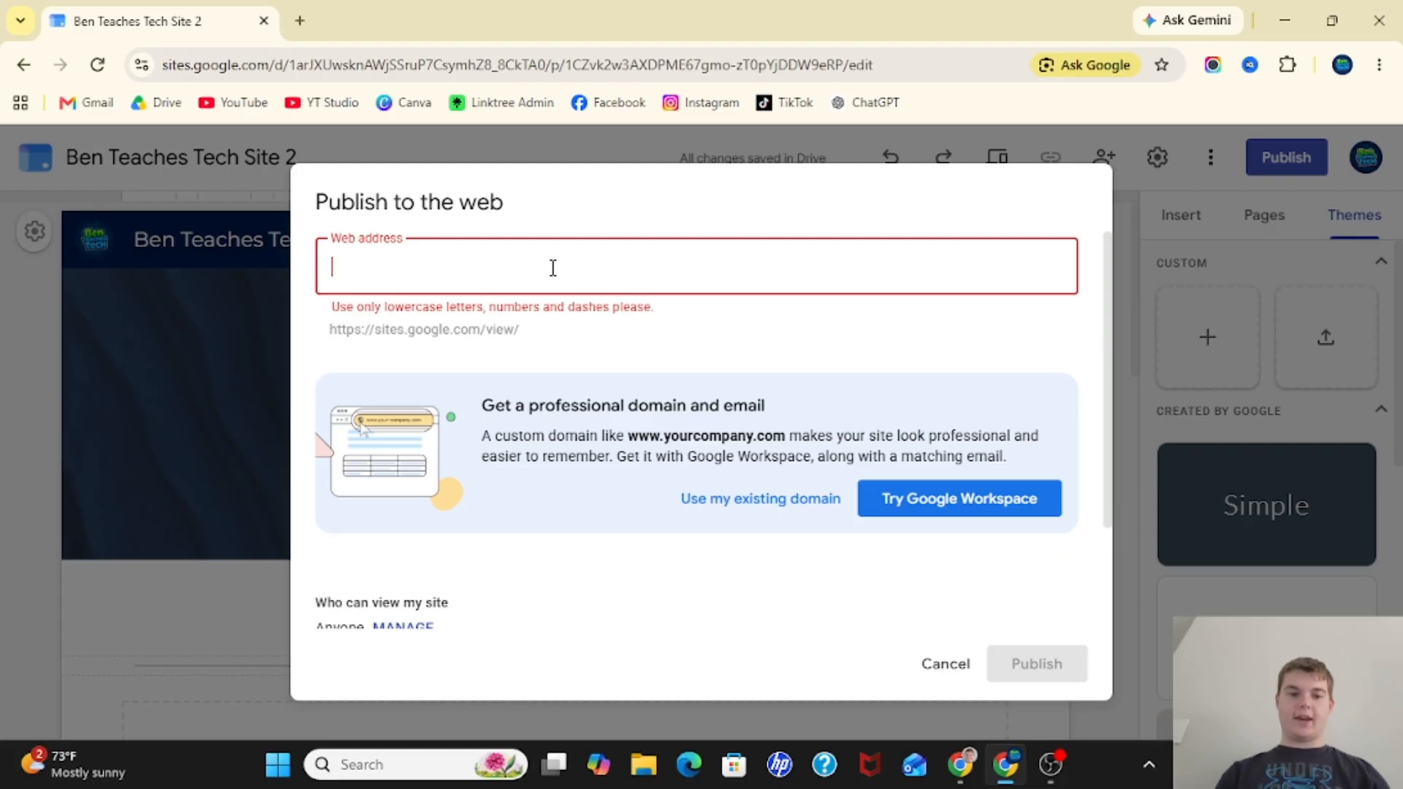
pyautogui.write('benteachestech')
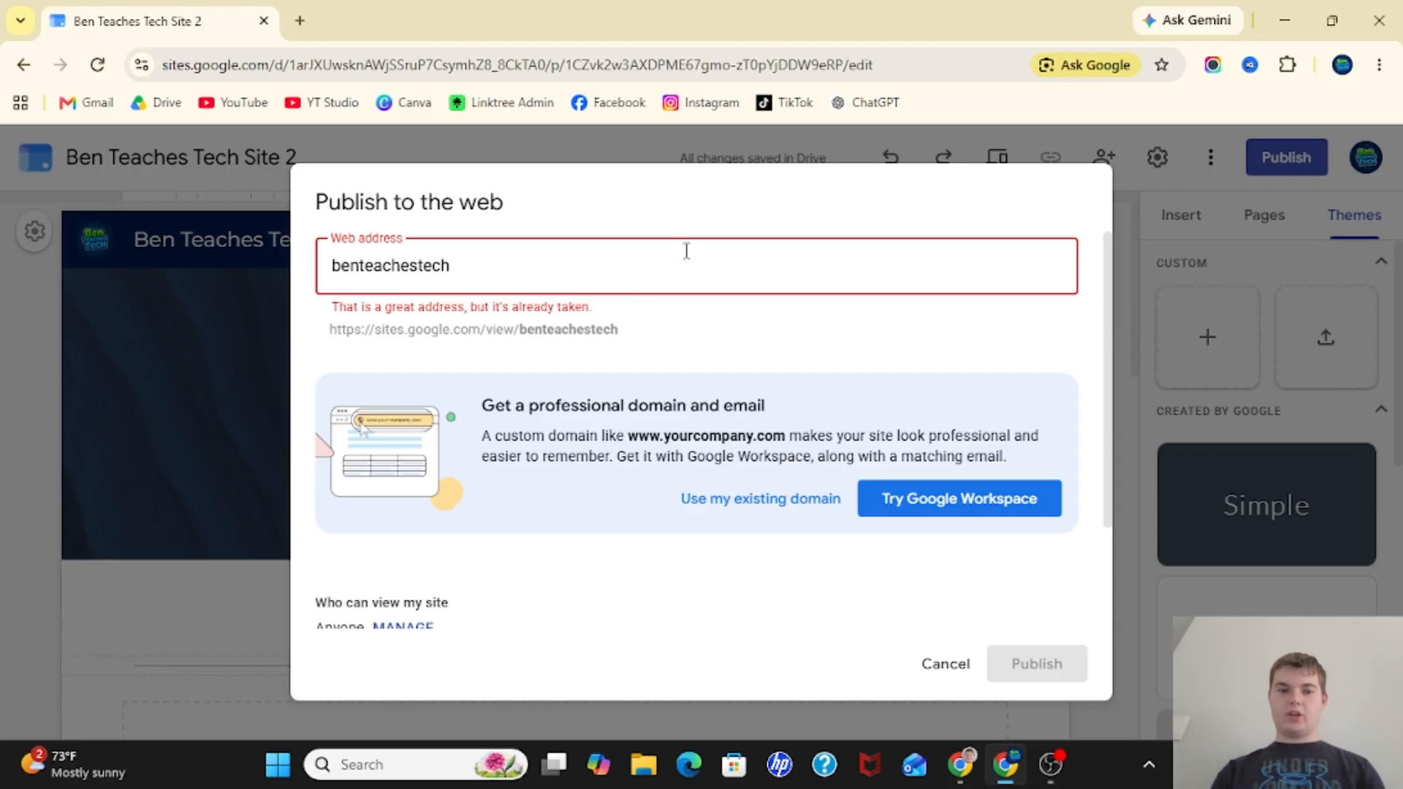
pyautogui.write('10')
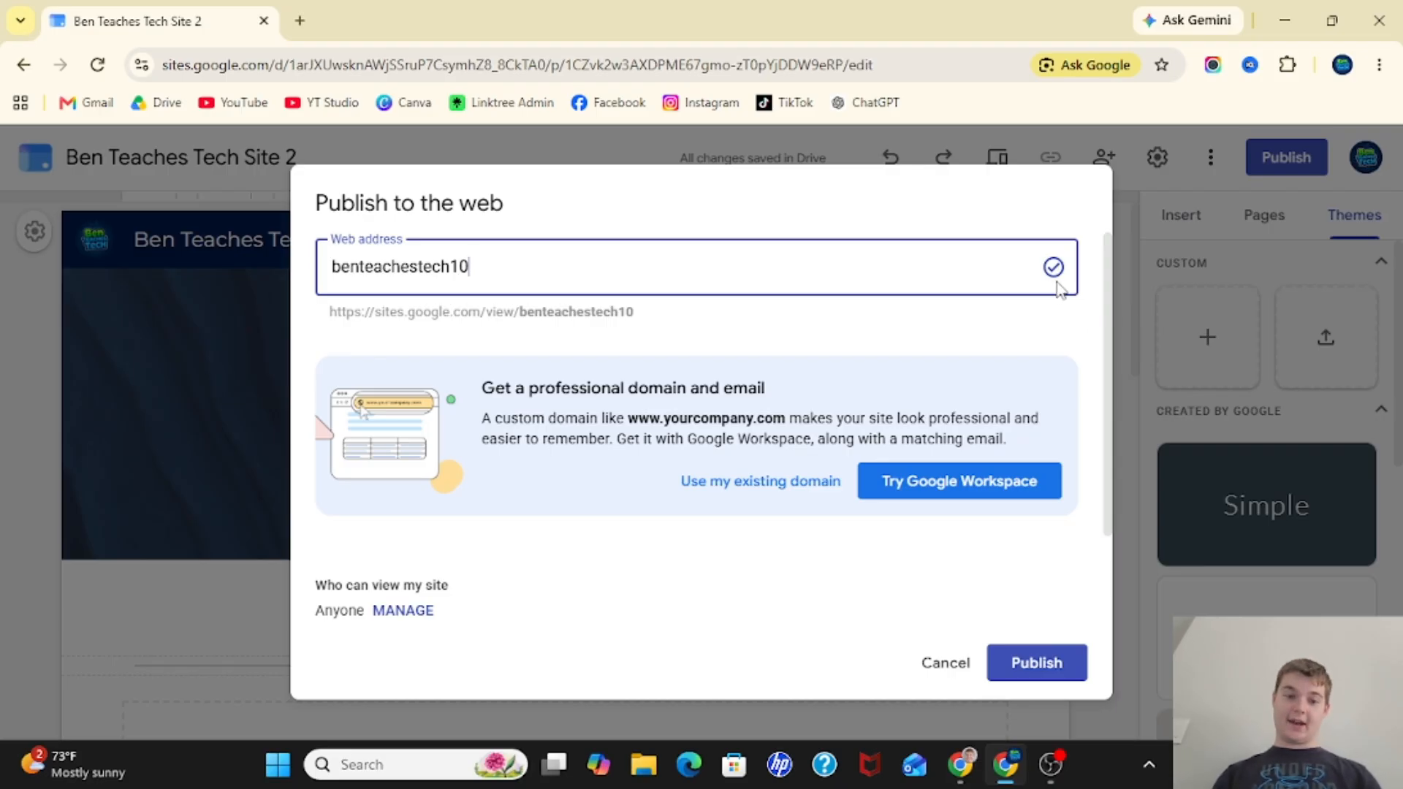
pyautogui.click(836, 325)
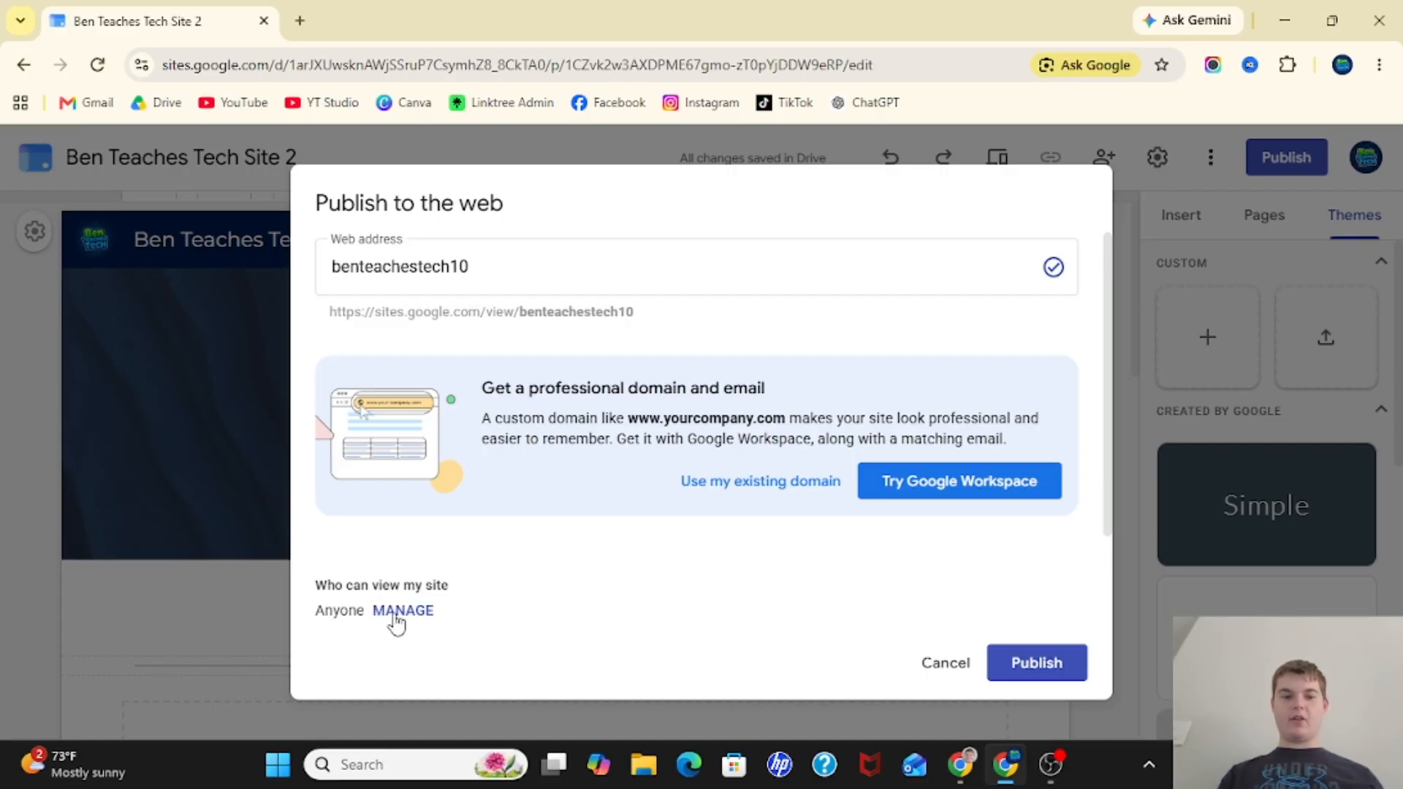
# Manage who can view the site, try disallowing editors to publish, change permissions and add people, allow it again, and return to publishing
pyautogui.press('Escape')
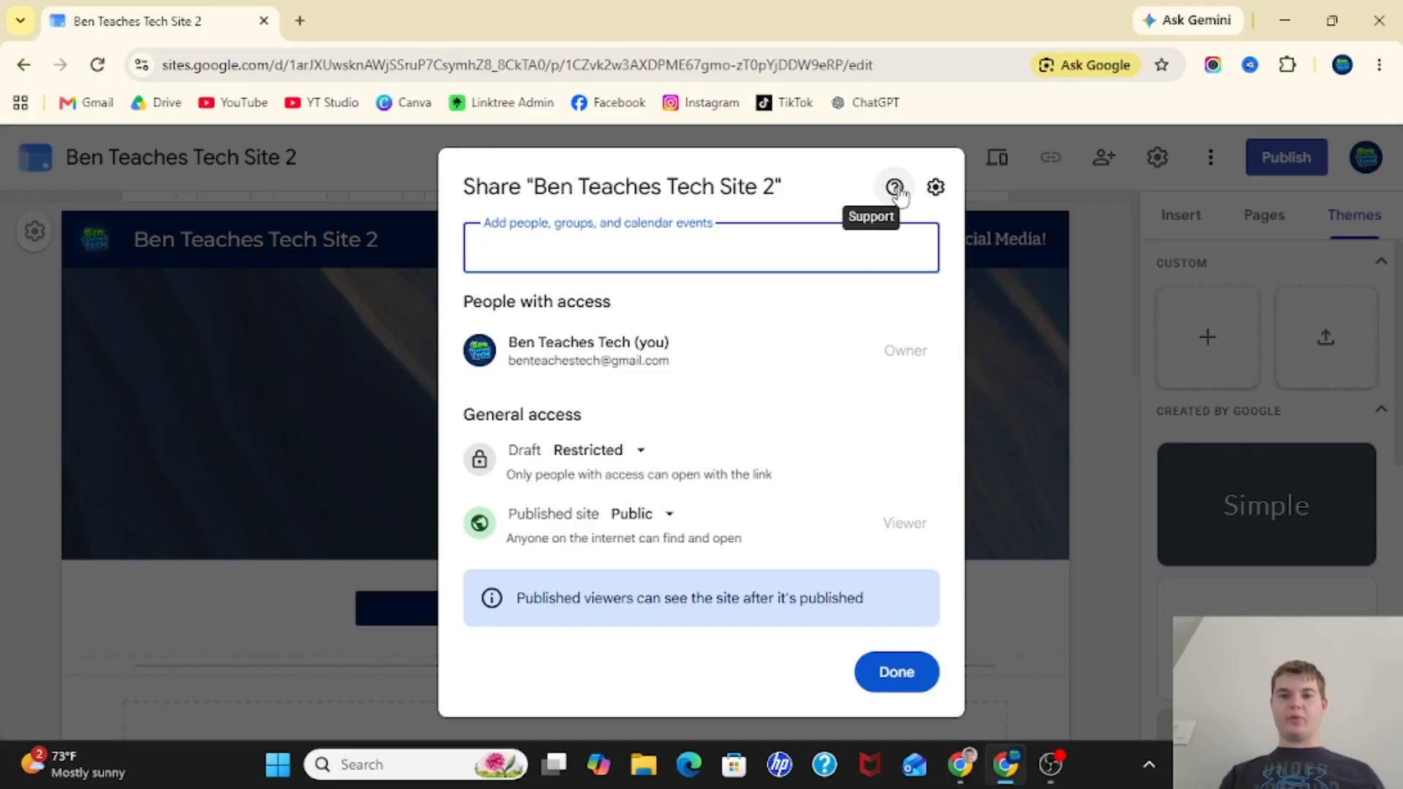
pyautogui.click(935, 187)
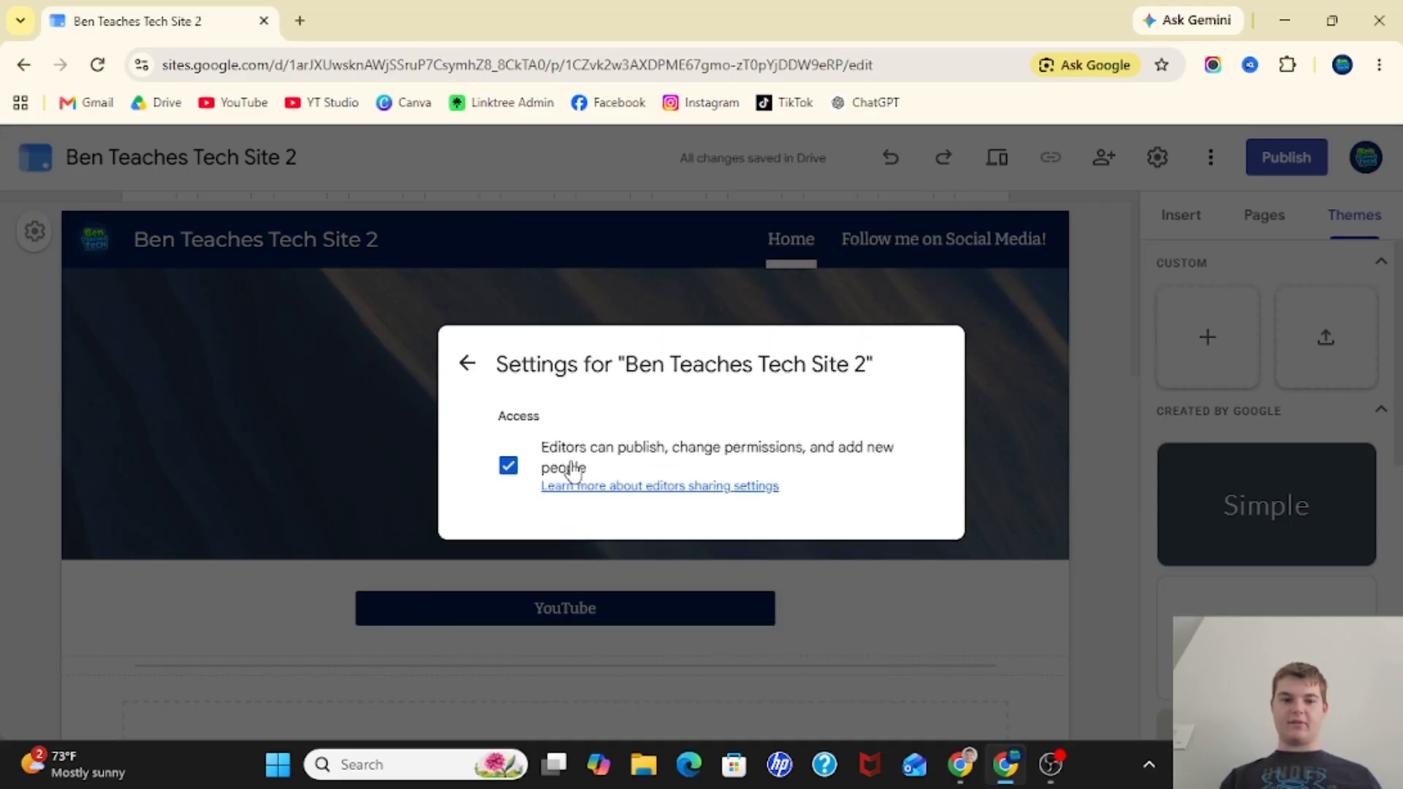
pyautogui.click(510, 472)
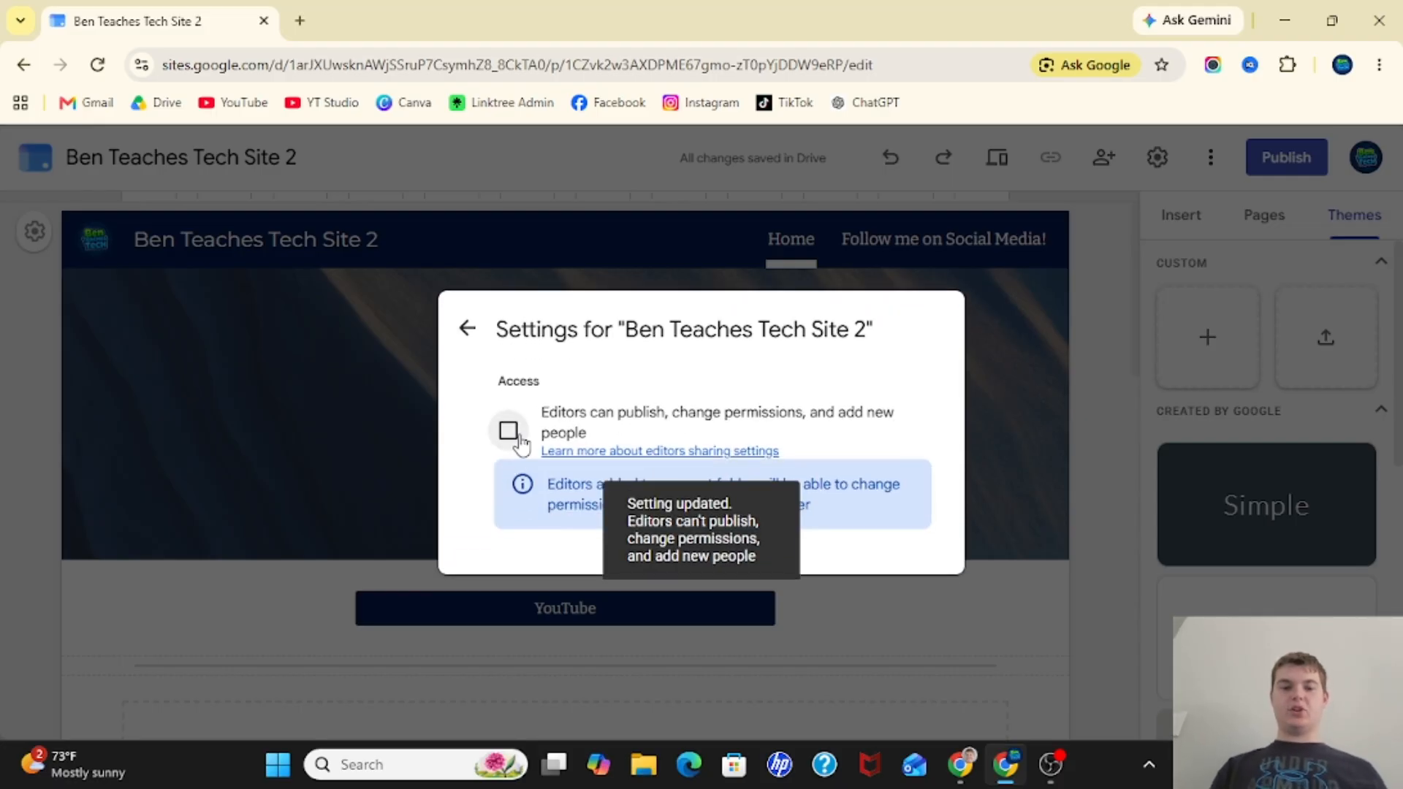
pyautogui.click(511, 431)
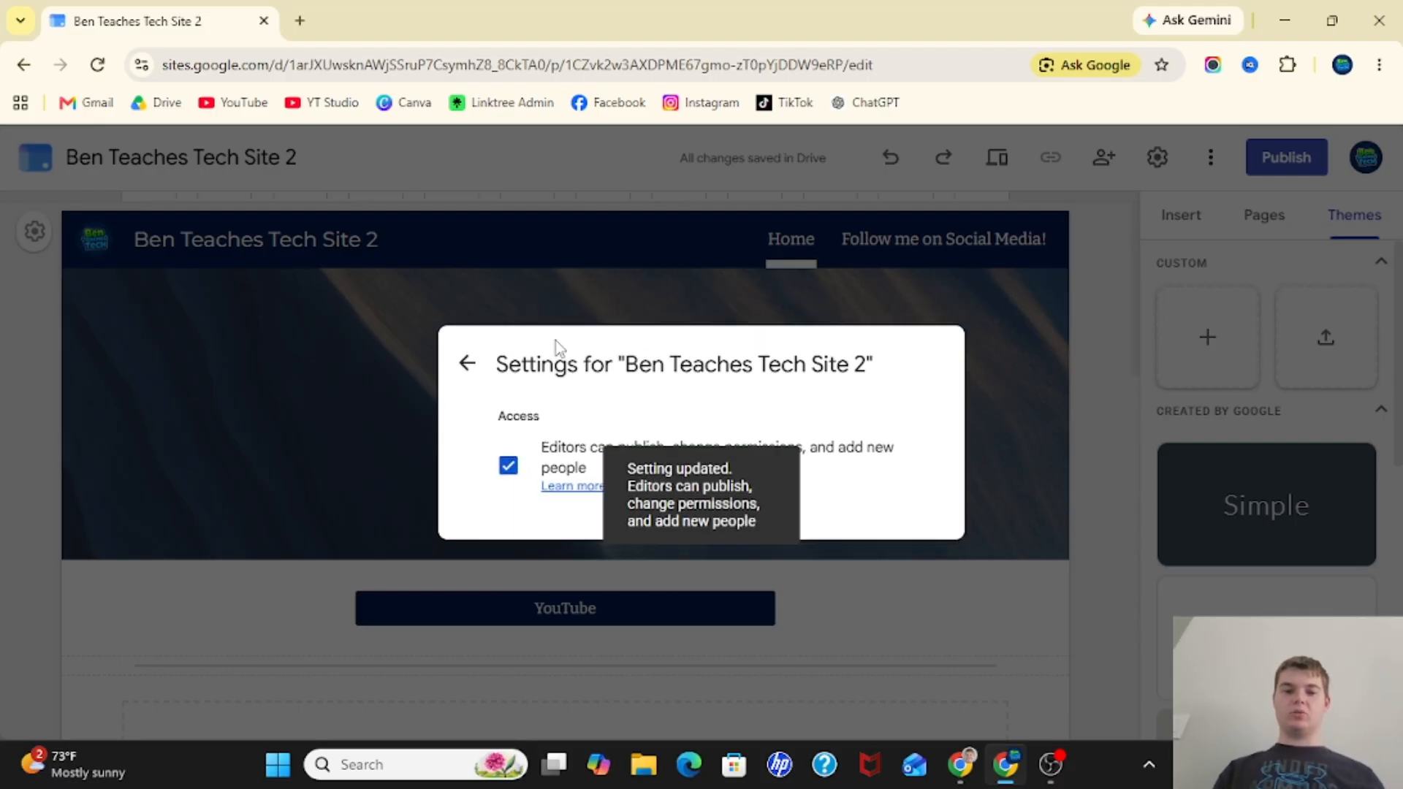
pyautogui.click(471, 368)
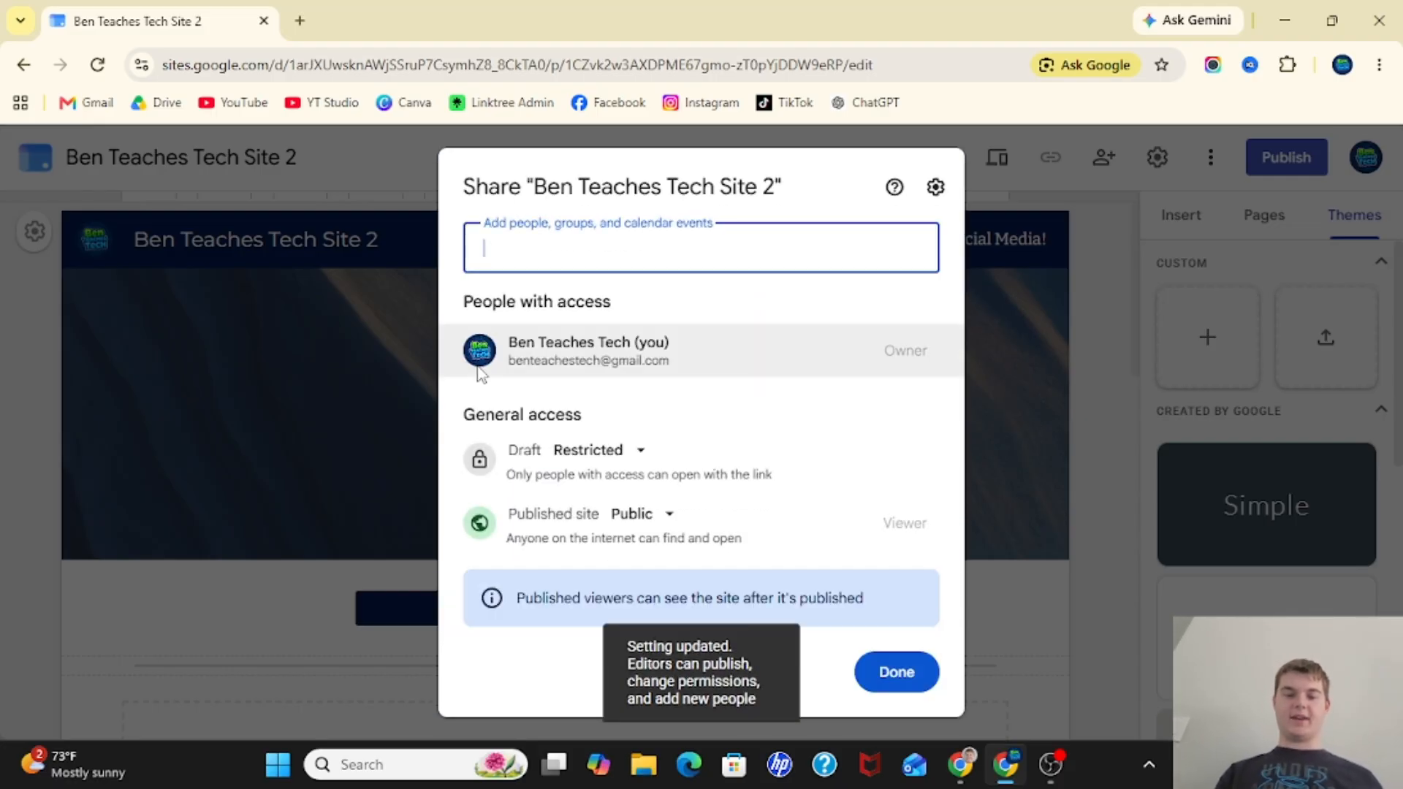
pyautogui.click(903, 673)
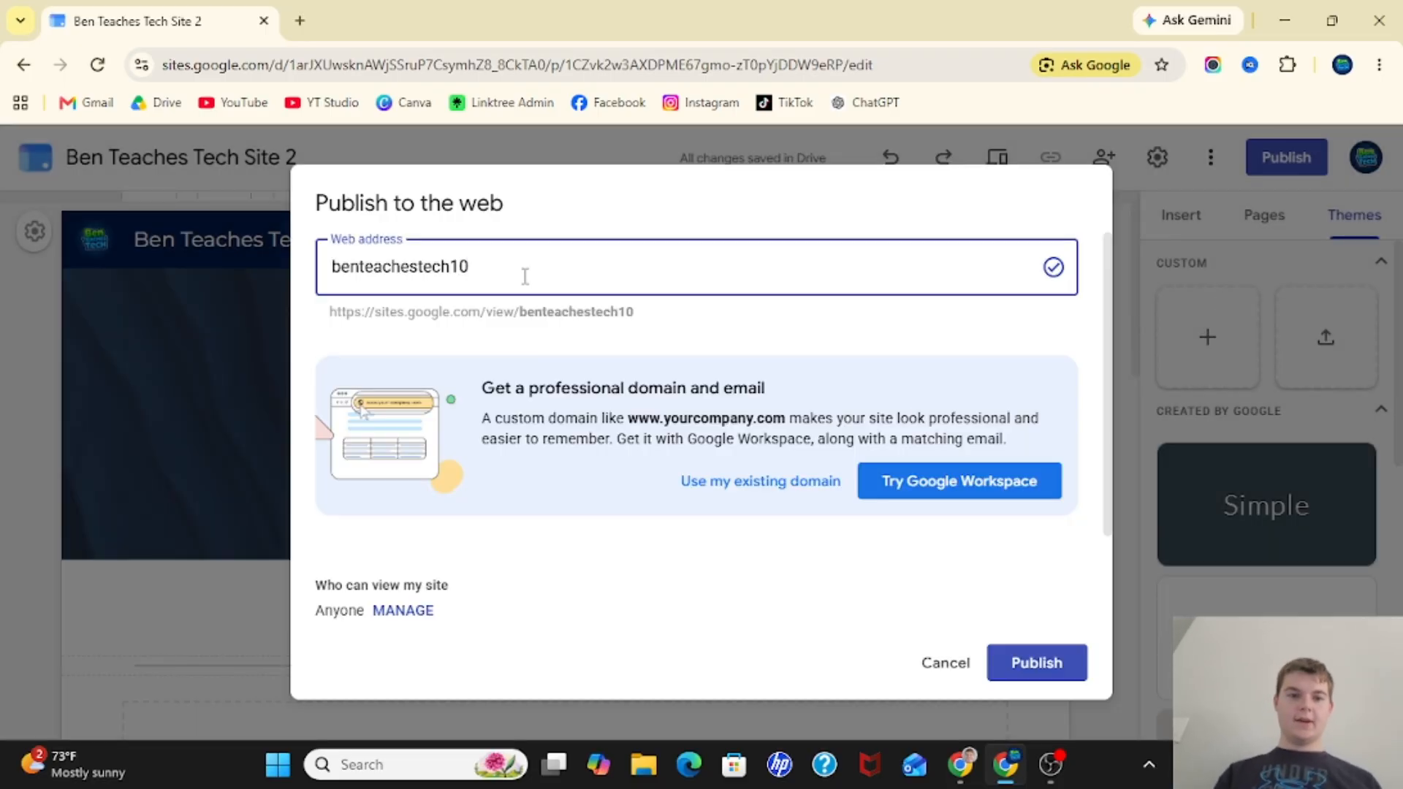
# Publish the site to the web and show the insertable elements in the editor
pyautogui.click(1051, 661)
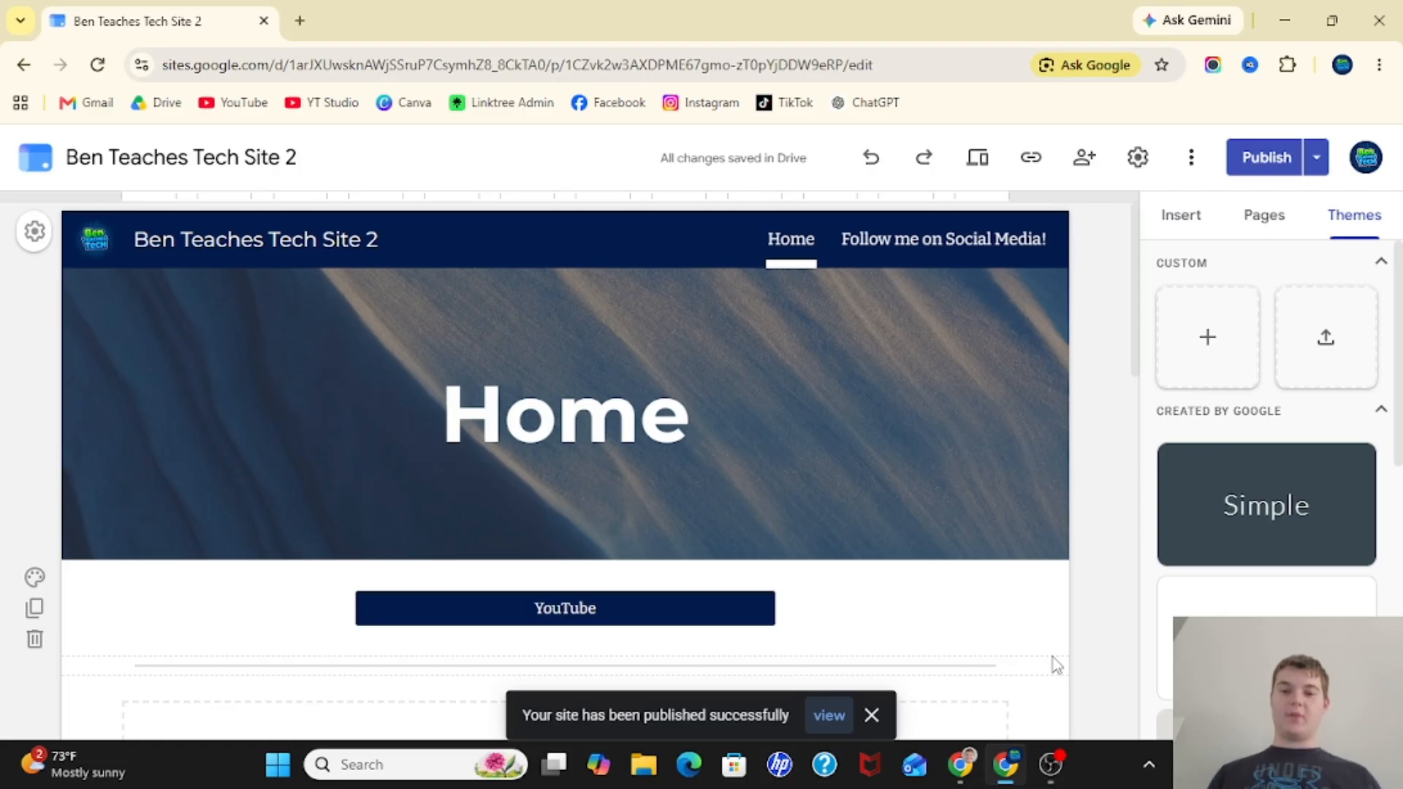
pyautogui.scroll(-5, 700, 463)
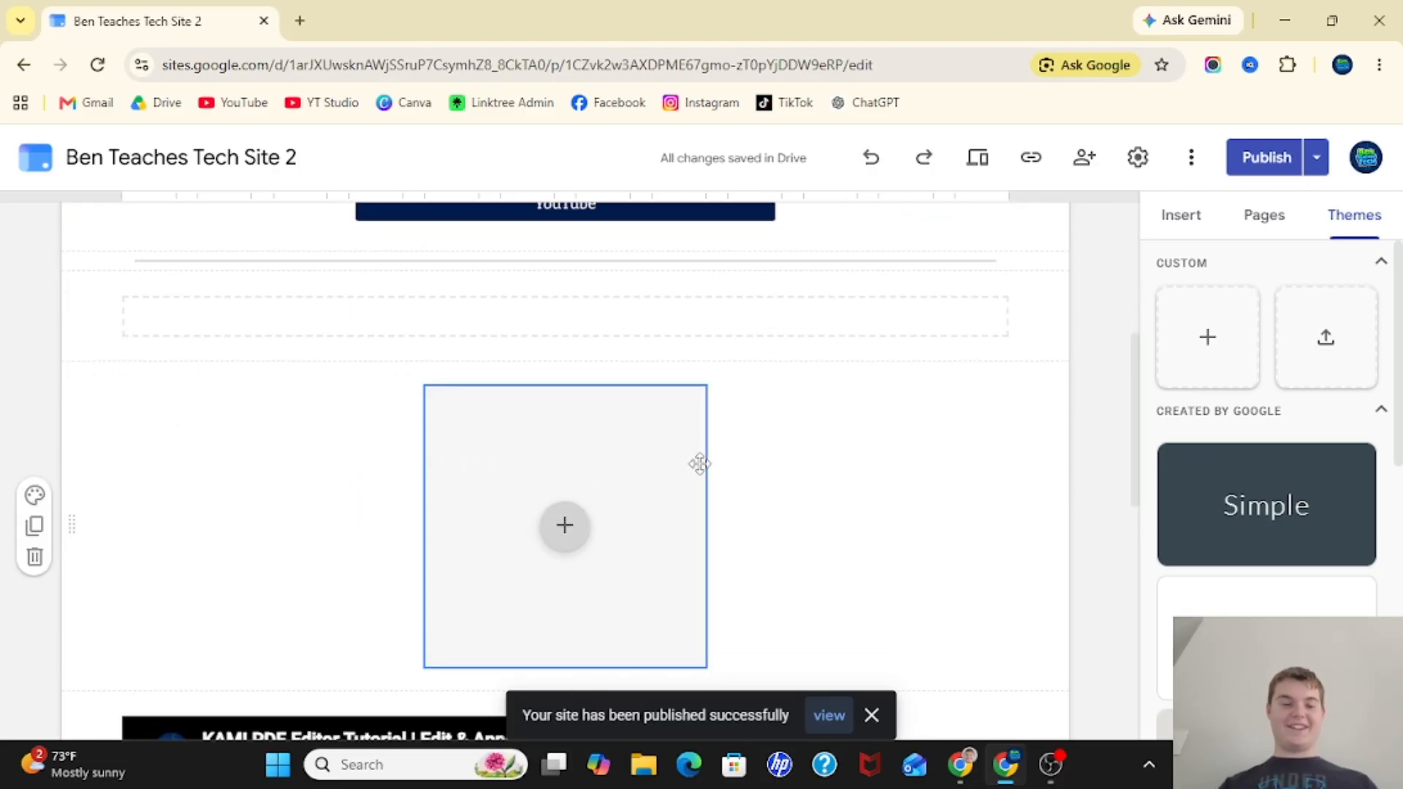
pyautogui.scroll(-9, 700, 463)
pyautogui.scroll(12, 700, 463)
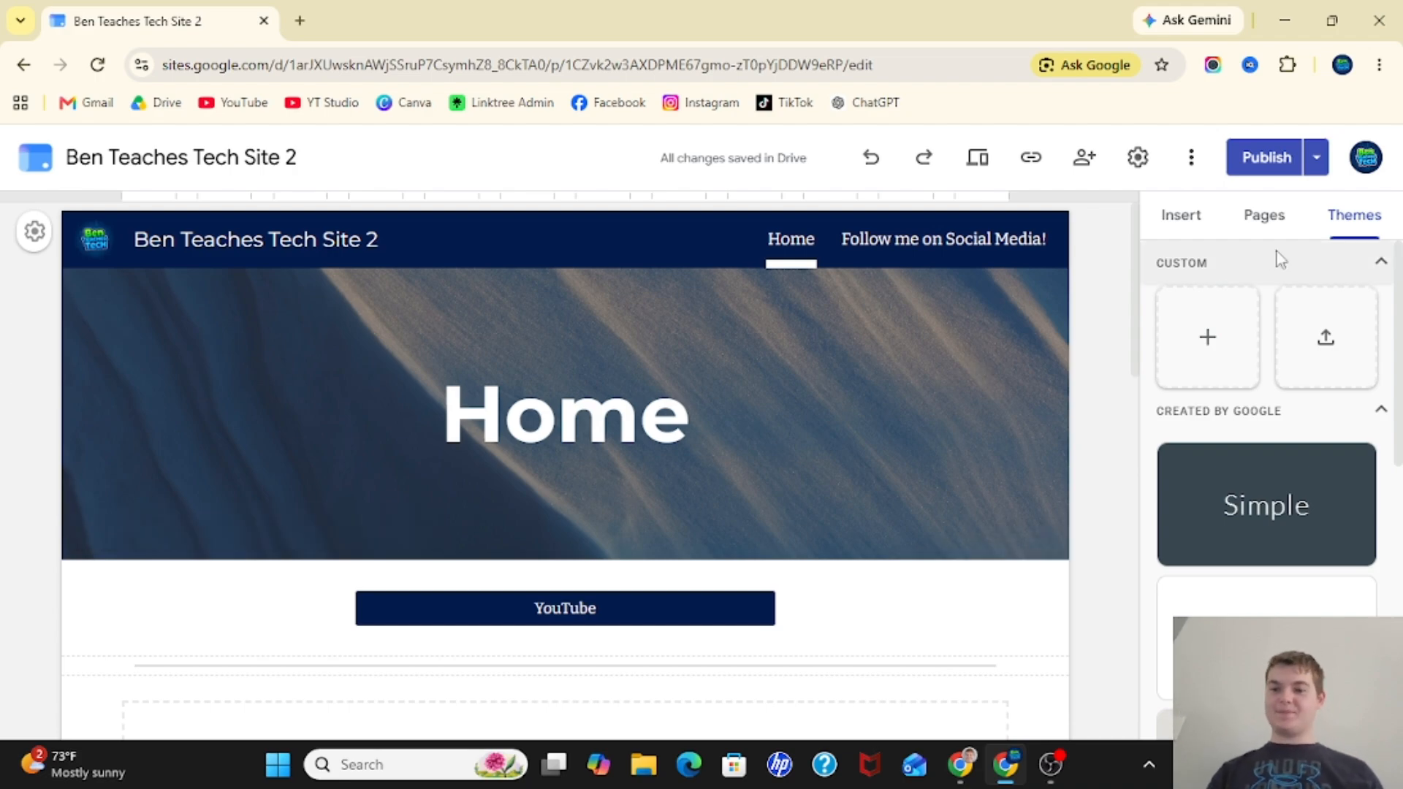
pyautogui.click(1183, 221)
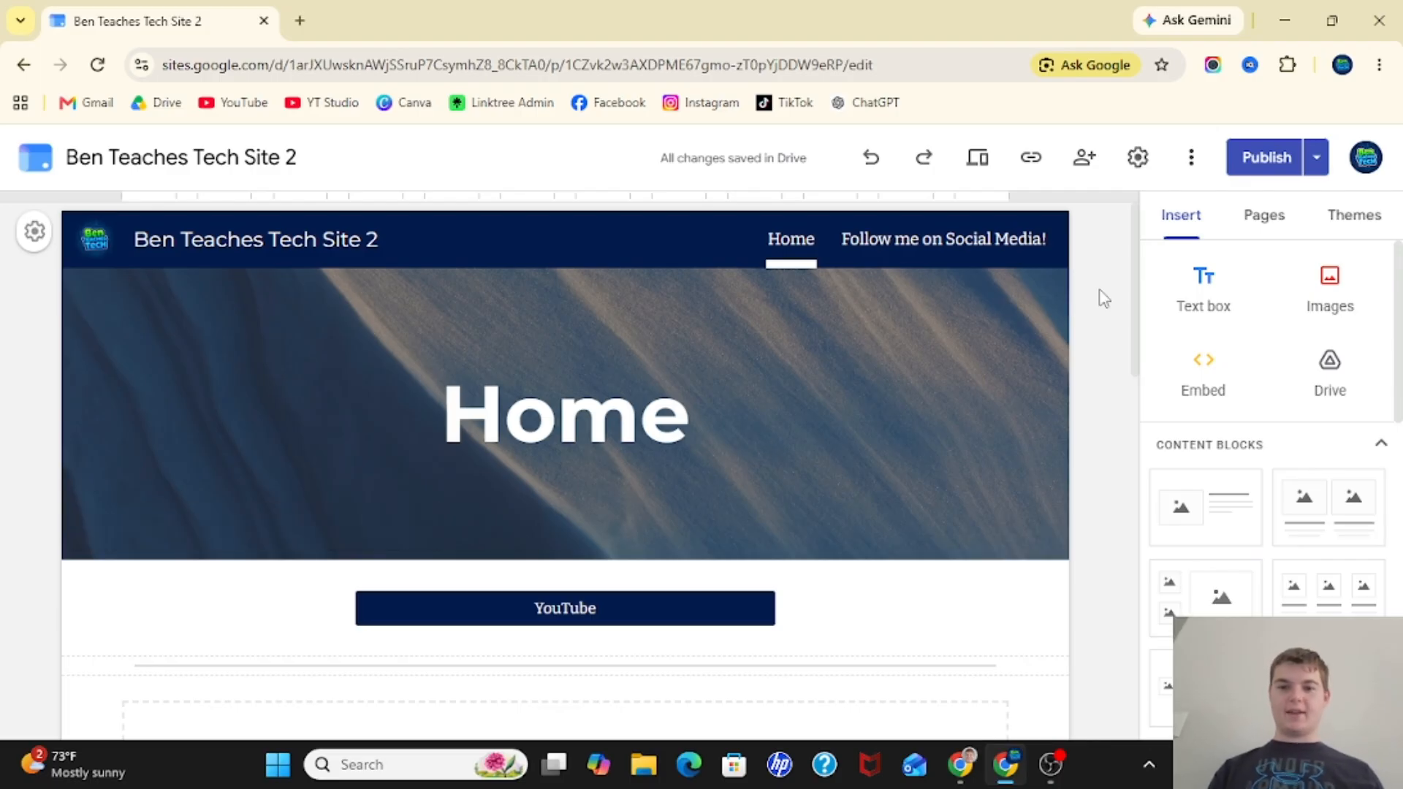
# Open the published site at sites.google.com/view/benteachestech10 in a new browser tab and look over its home page
pyautogui.hotkey('ctrl', 't')
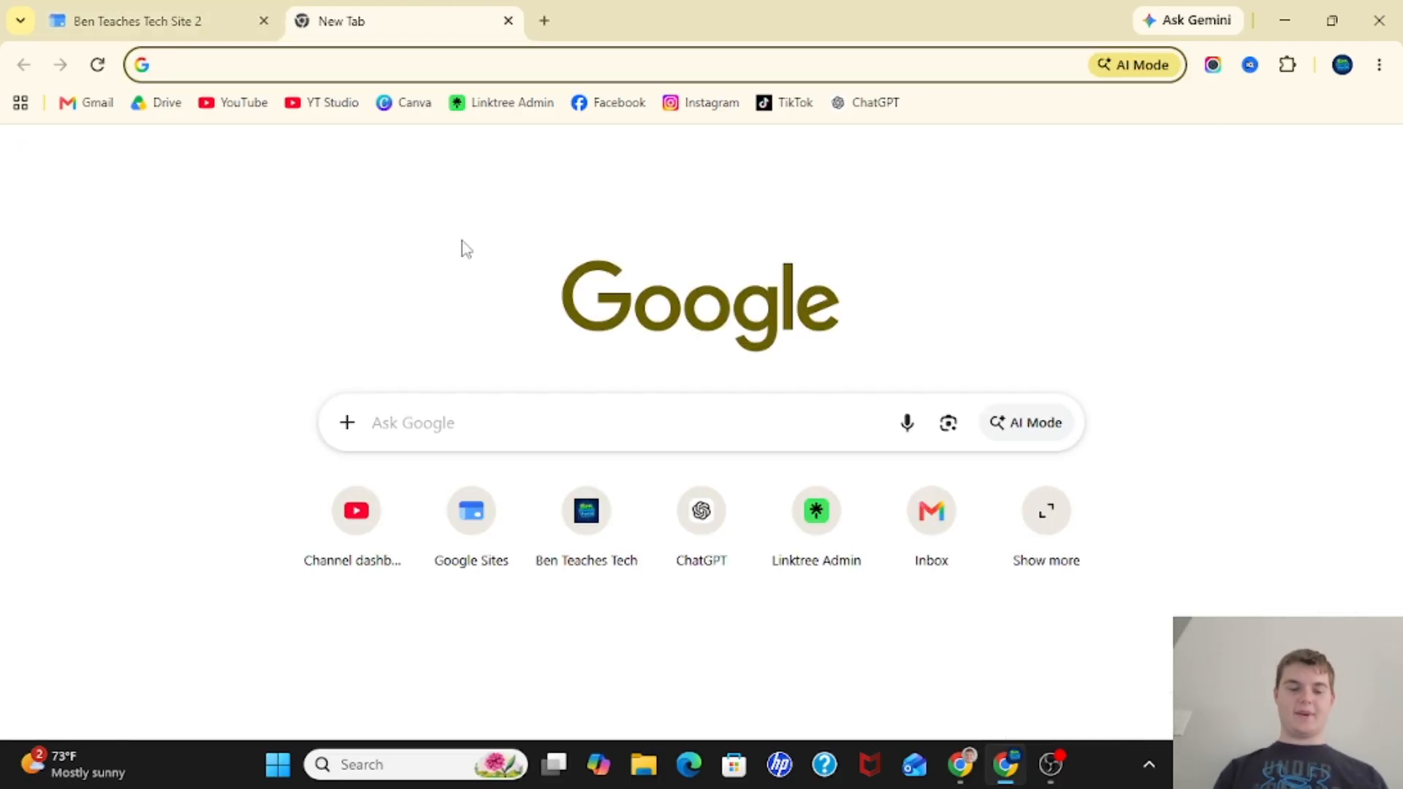
pyautogui.write('sites.google.com')
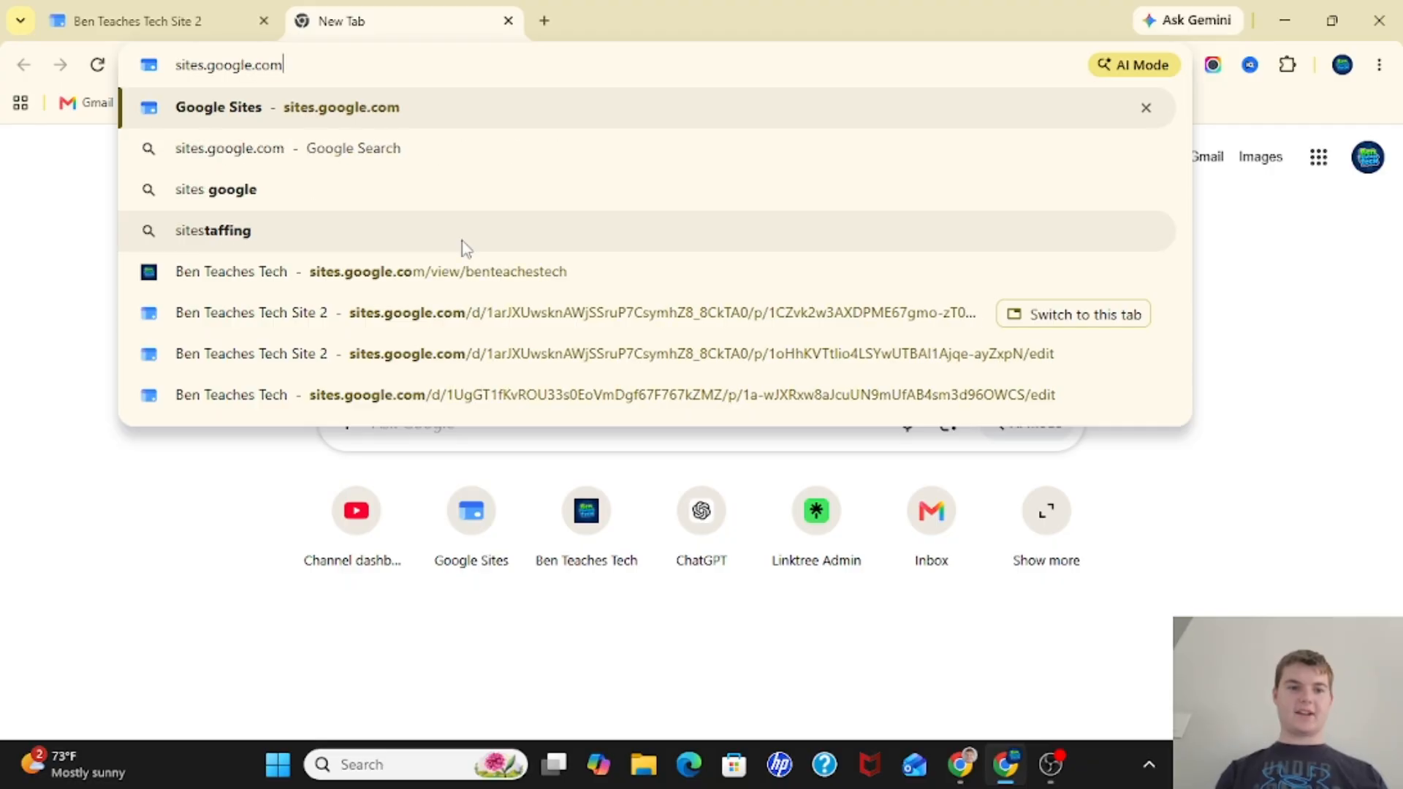
pyautogui.write('/view/bentea')
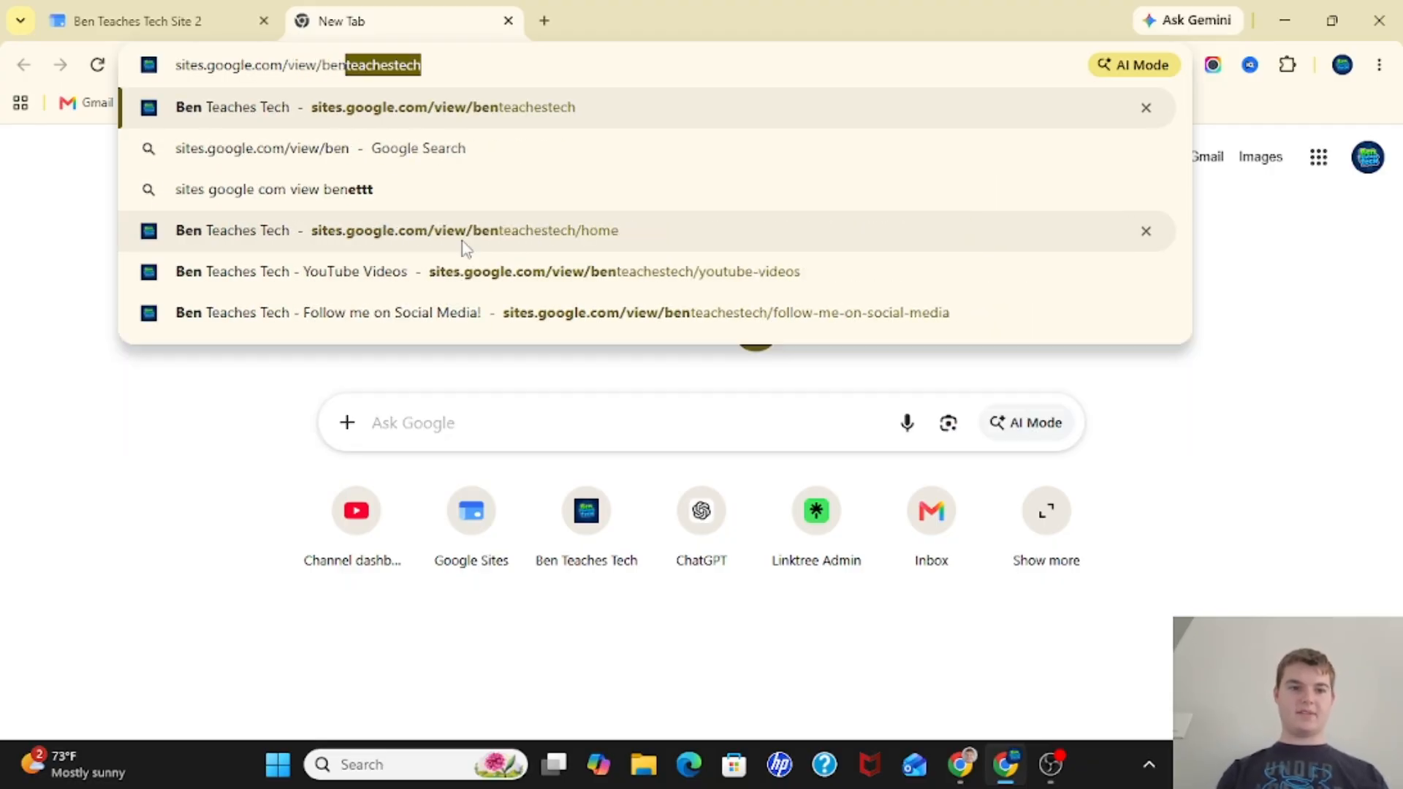
pyautogui.write('chestech10')
pyautogui.press('Return')
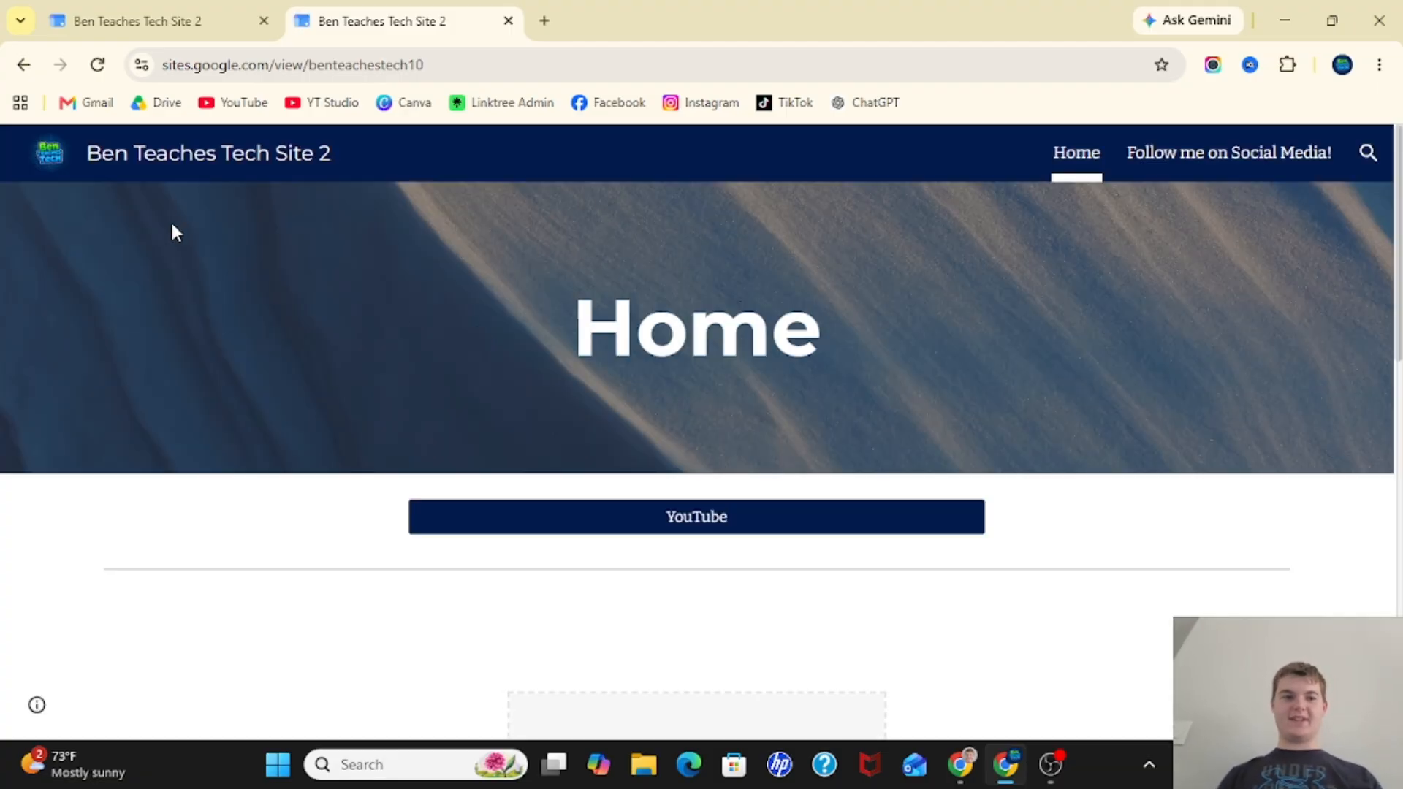
pyautogui.scroll(-4, 468, 489)
pyautogui.scroll(4, 467, 489)
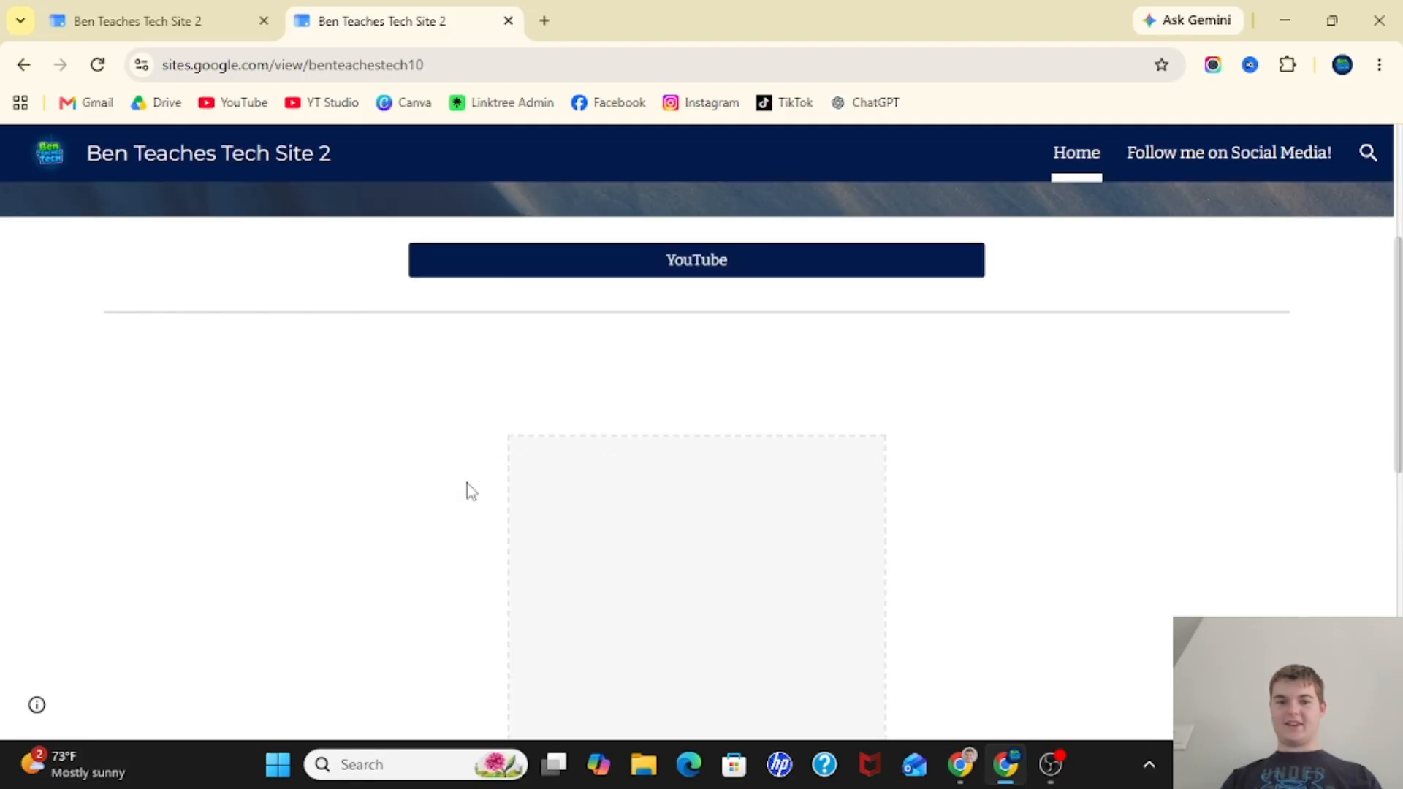
# Test the published YouTube button's link, close the page it opens, and briefly play the embedded KAMI PDF Editor Tutorial video
pyautogui.click(625, 525)
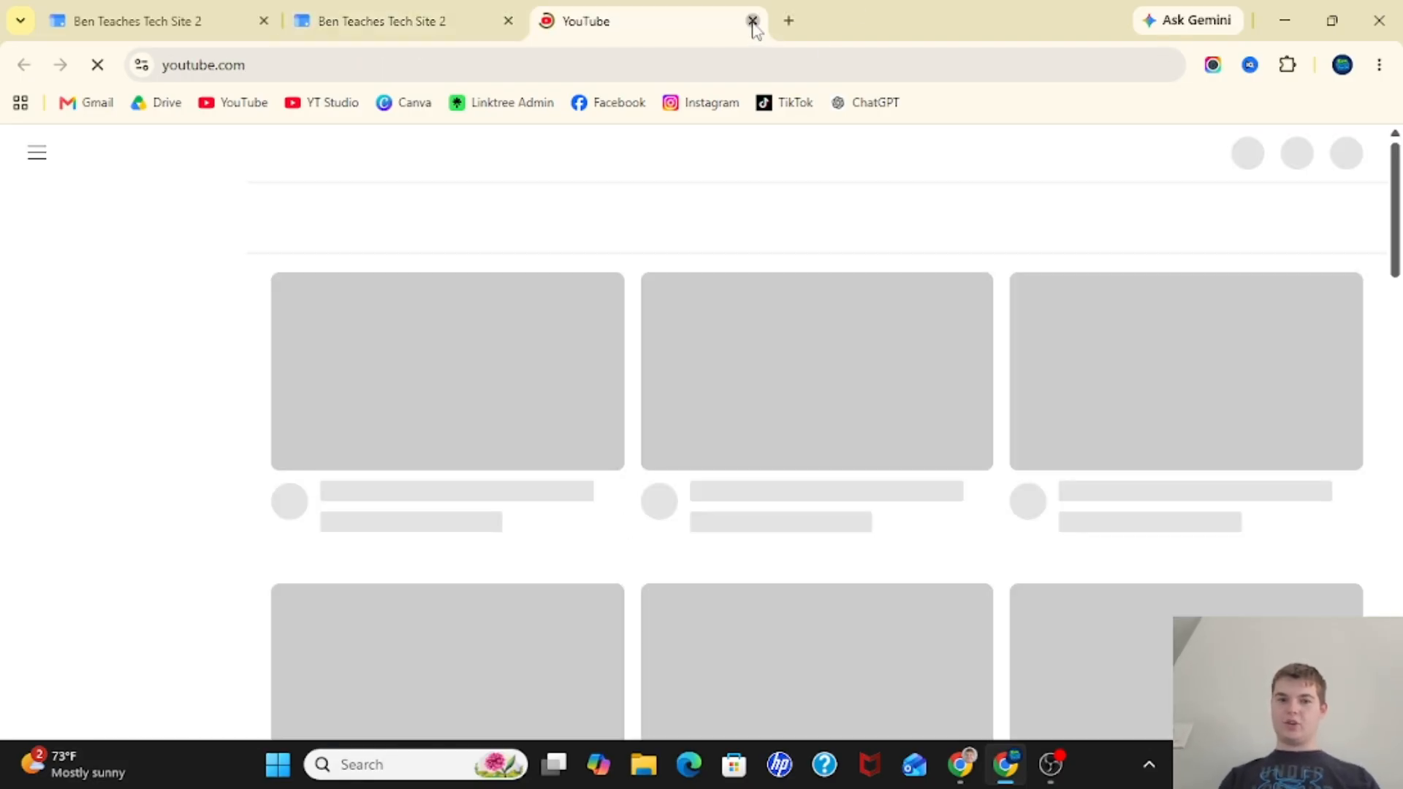
pyautogui.click(752, 21)
pyautogui.scroll(-10, 713, 338)
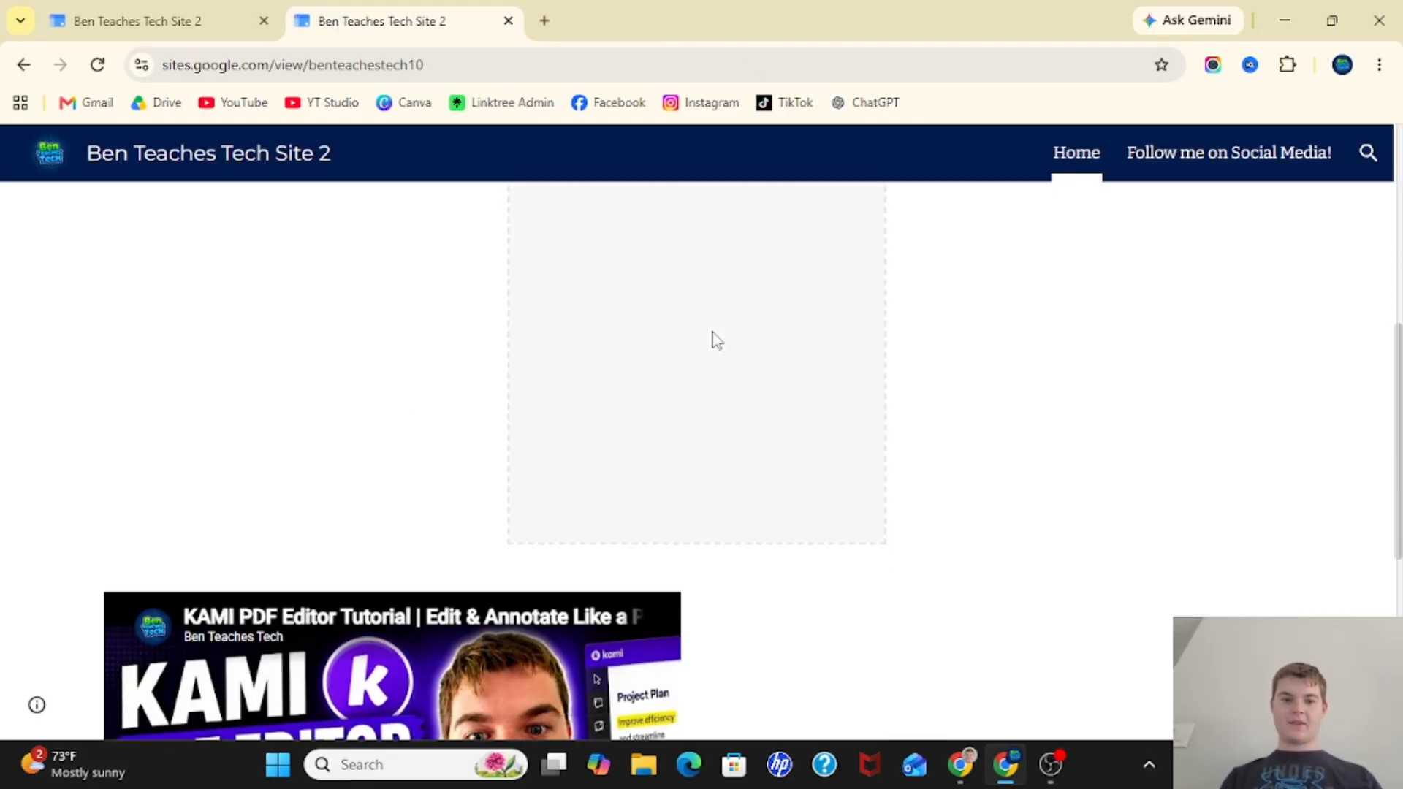
pyautogui.click(381, 504)
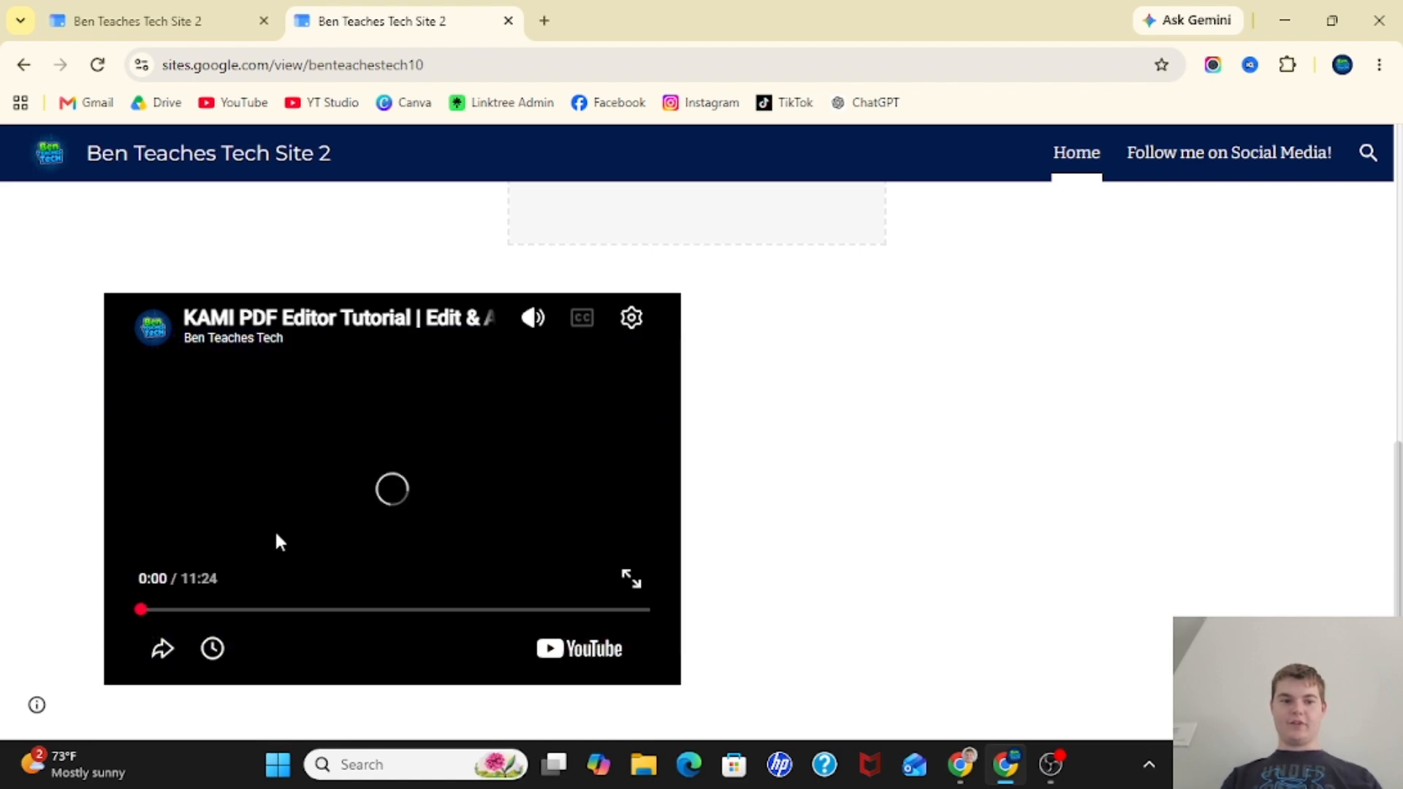
pyautogui.click(425, 499)
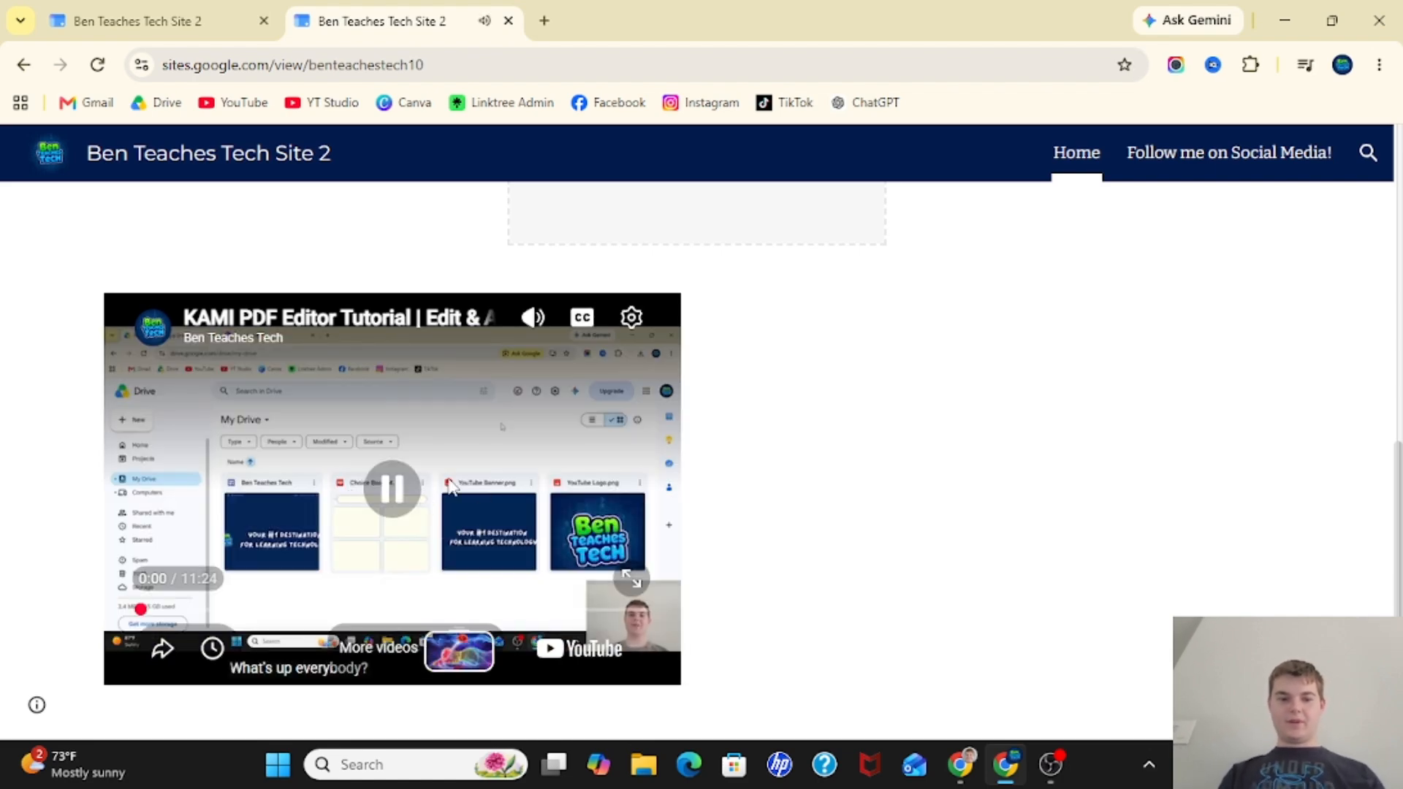
pyautogui.scroll(8, 993, 484)
pyautogui.scroll(-10, 994, 484)
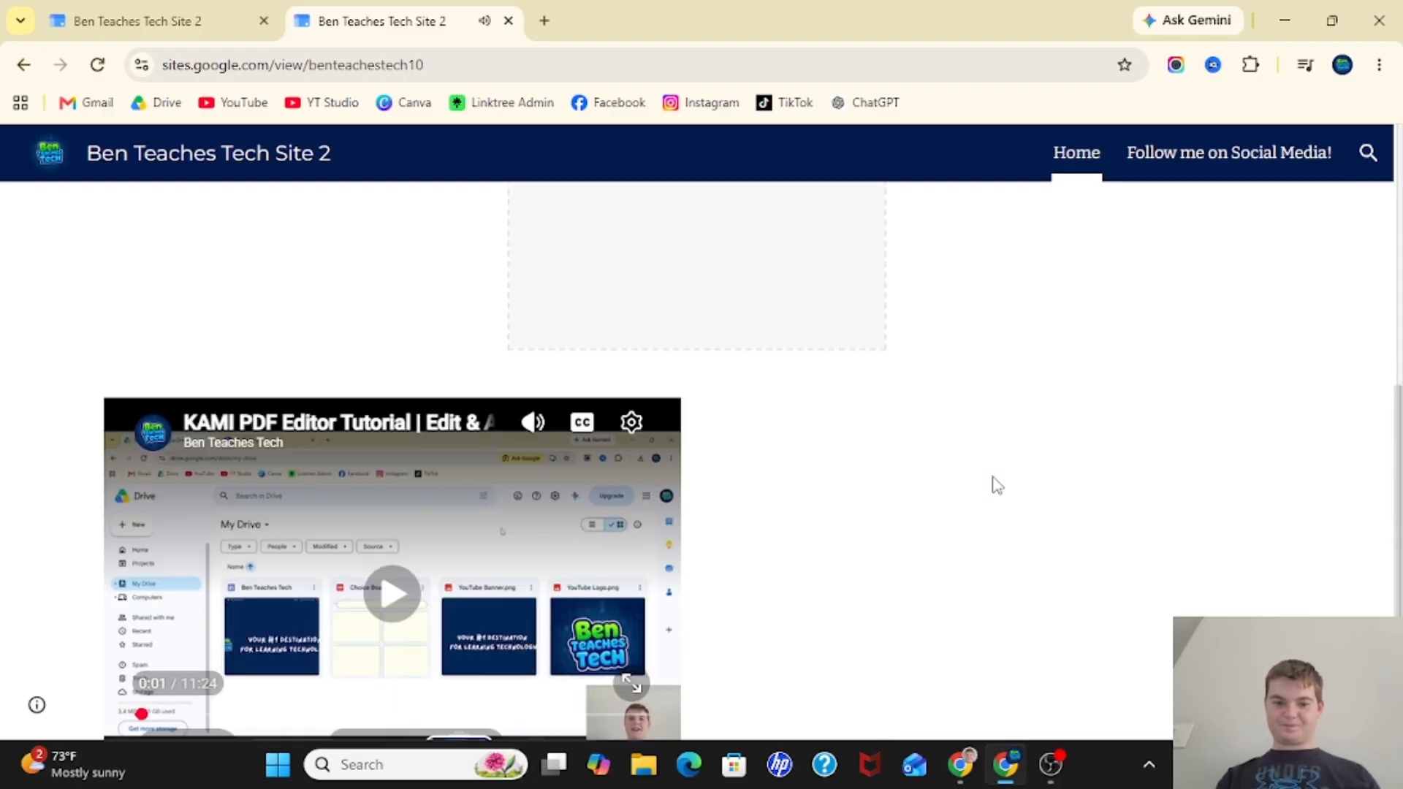
pyautogui.scroll(-1, 448, 708)
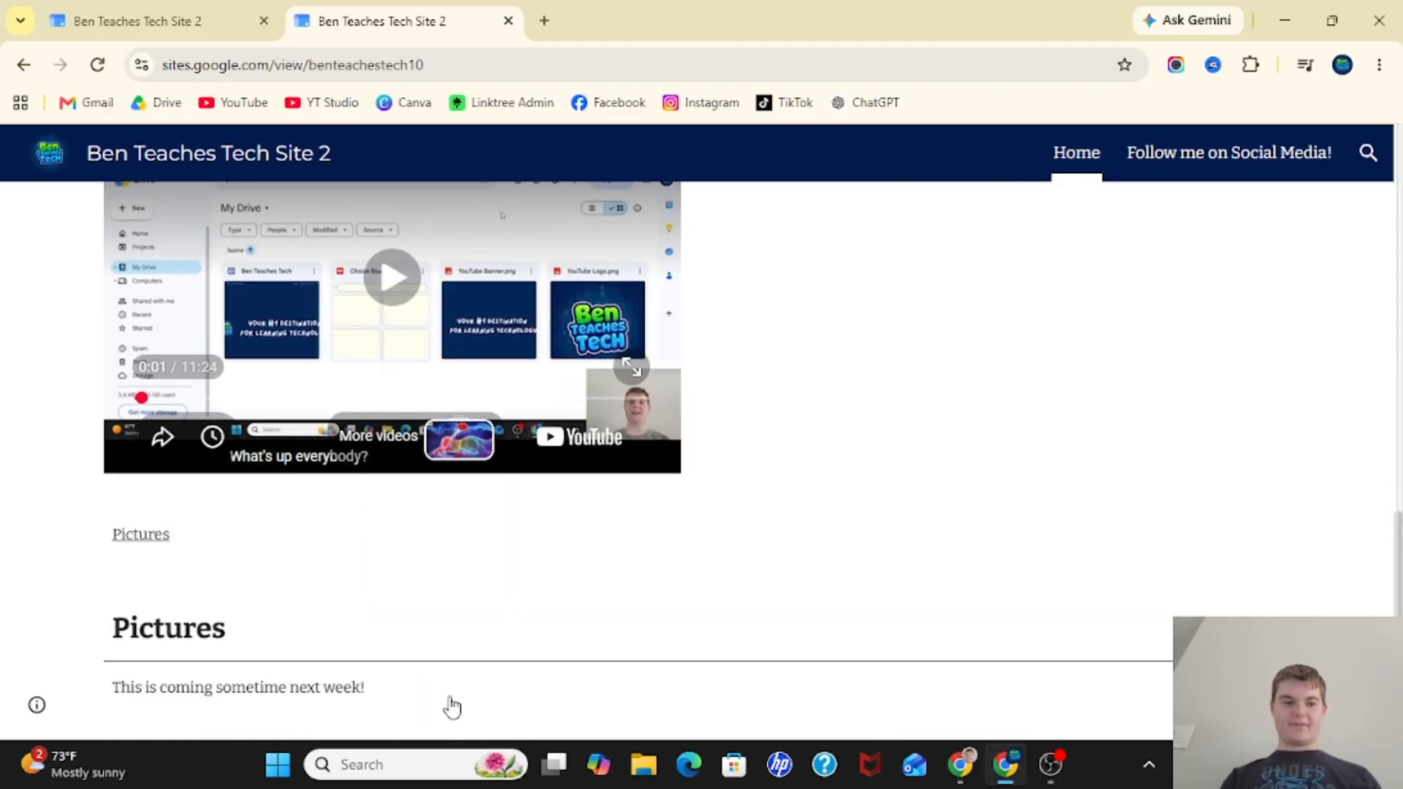
# View the published Follow me on Social Media! page and return to the home page through the site title
pyautogui.scroll(6, 448, 707)
pyautogui.click(1166, 154)
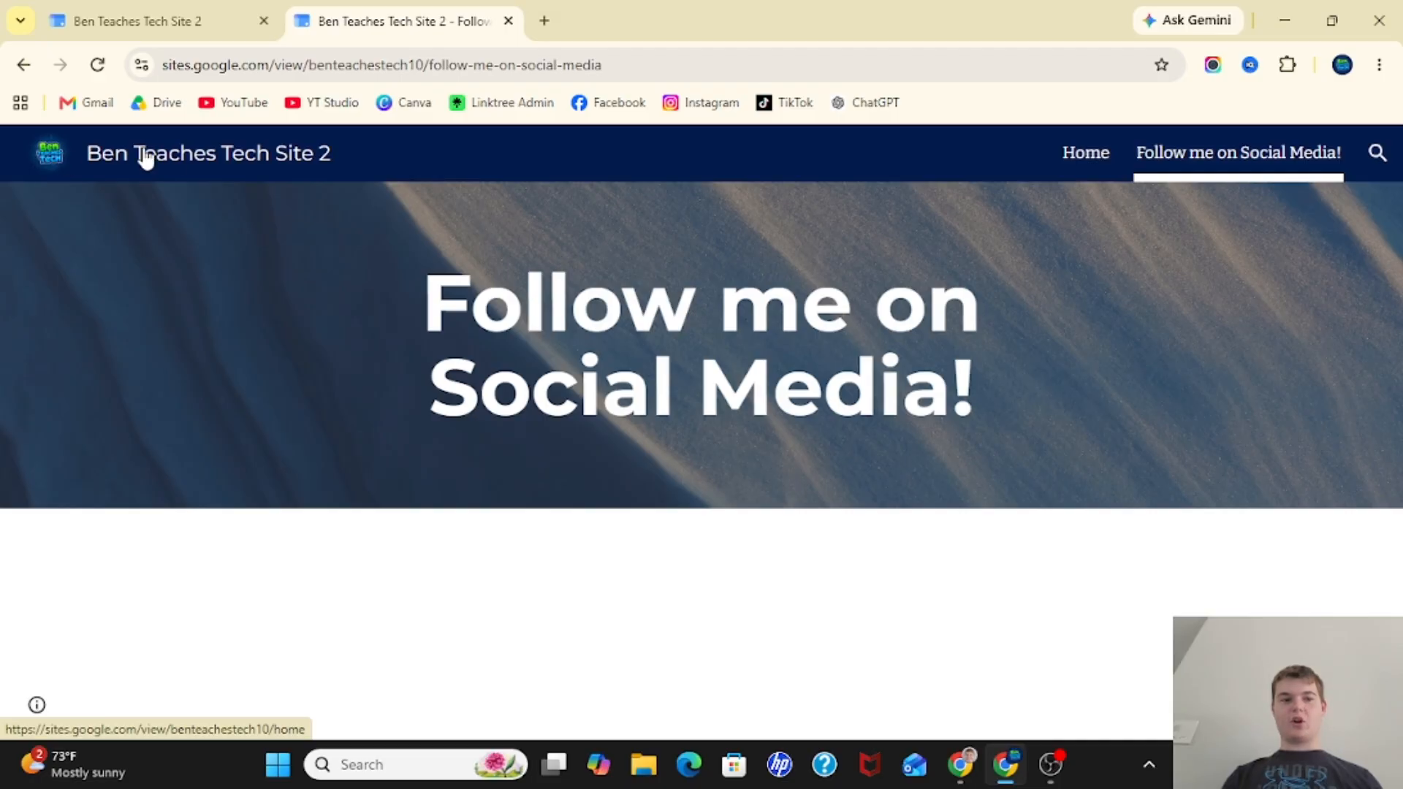
pyautogui.click(210, 152)
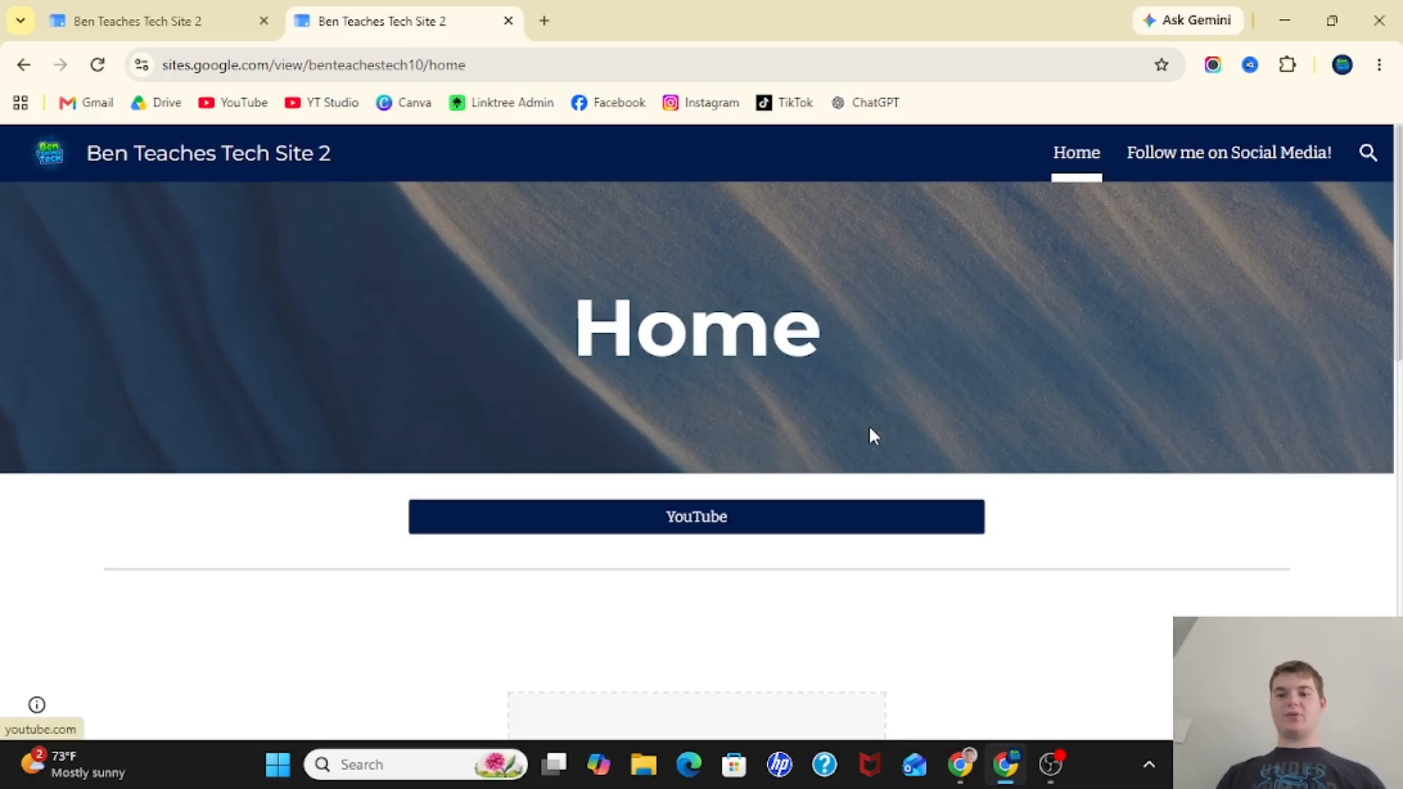
# Return to the site editor, replace the home page header title with "Dashboard" and center it
pyautogui.click(134, 11)
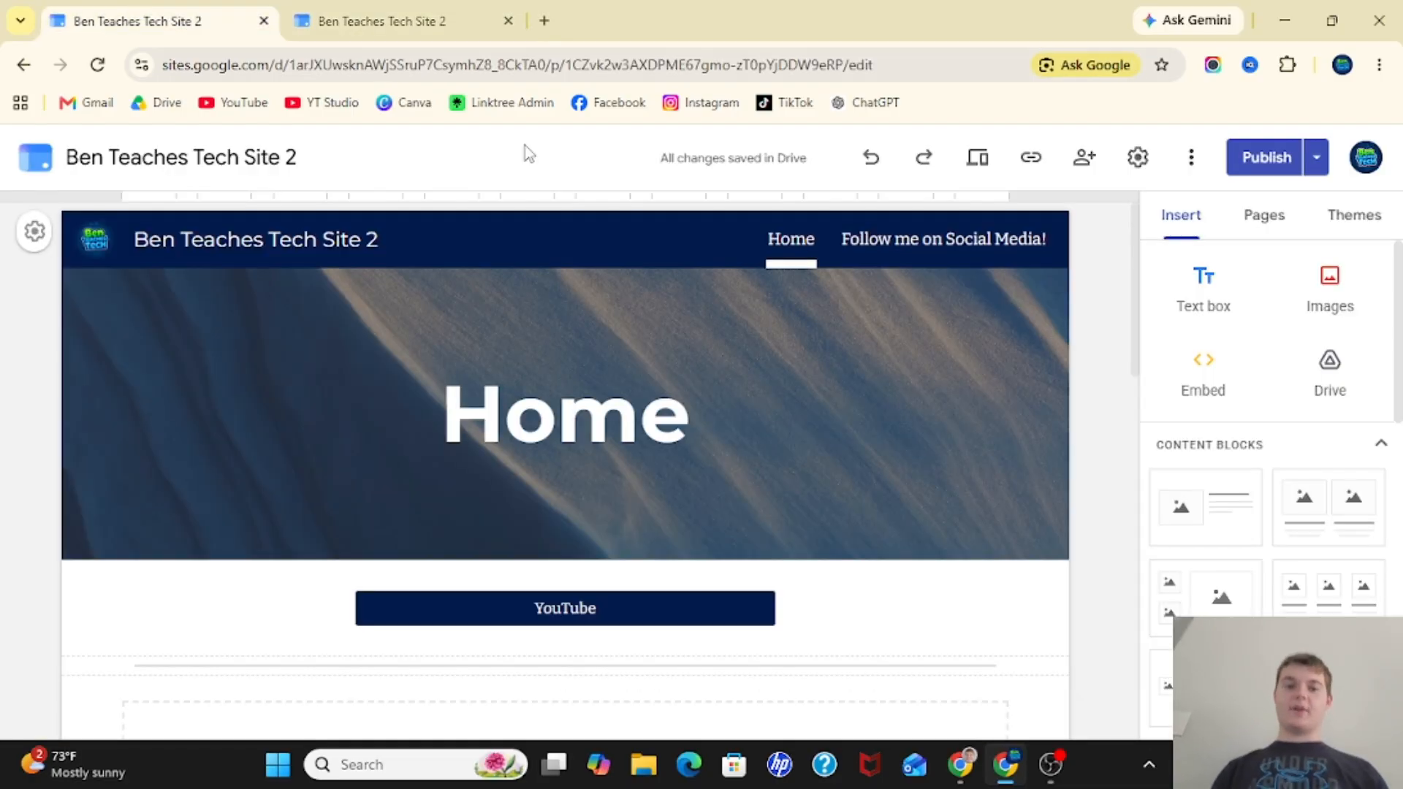
pyautogui.click(762, 421)
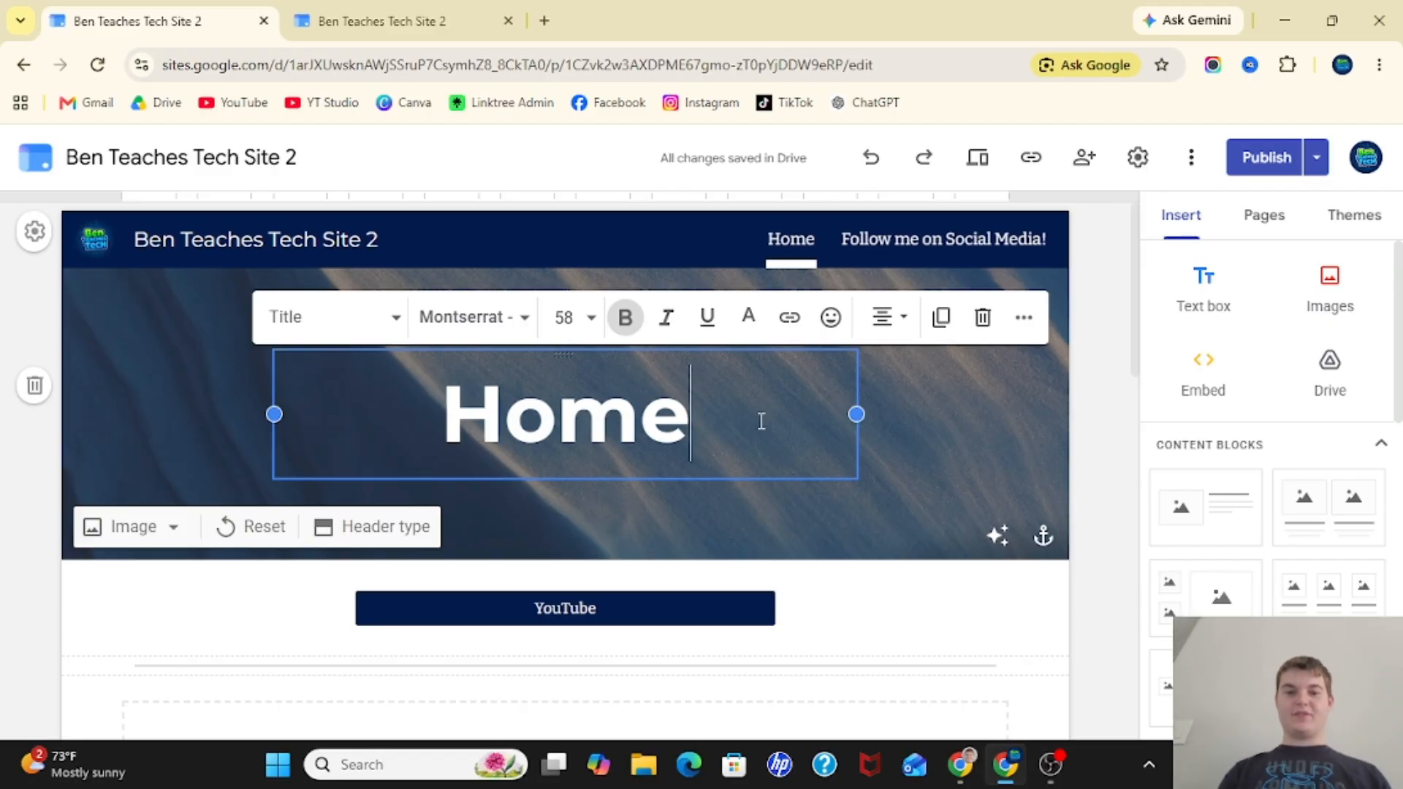
pyautogui.press('BackSpace')
pyautogui.press('BackSpace')
pyautogui.press('BackSpace')
pyautogui.press('BackSpace')
pyautogui.write('D')
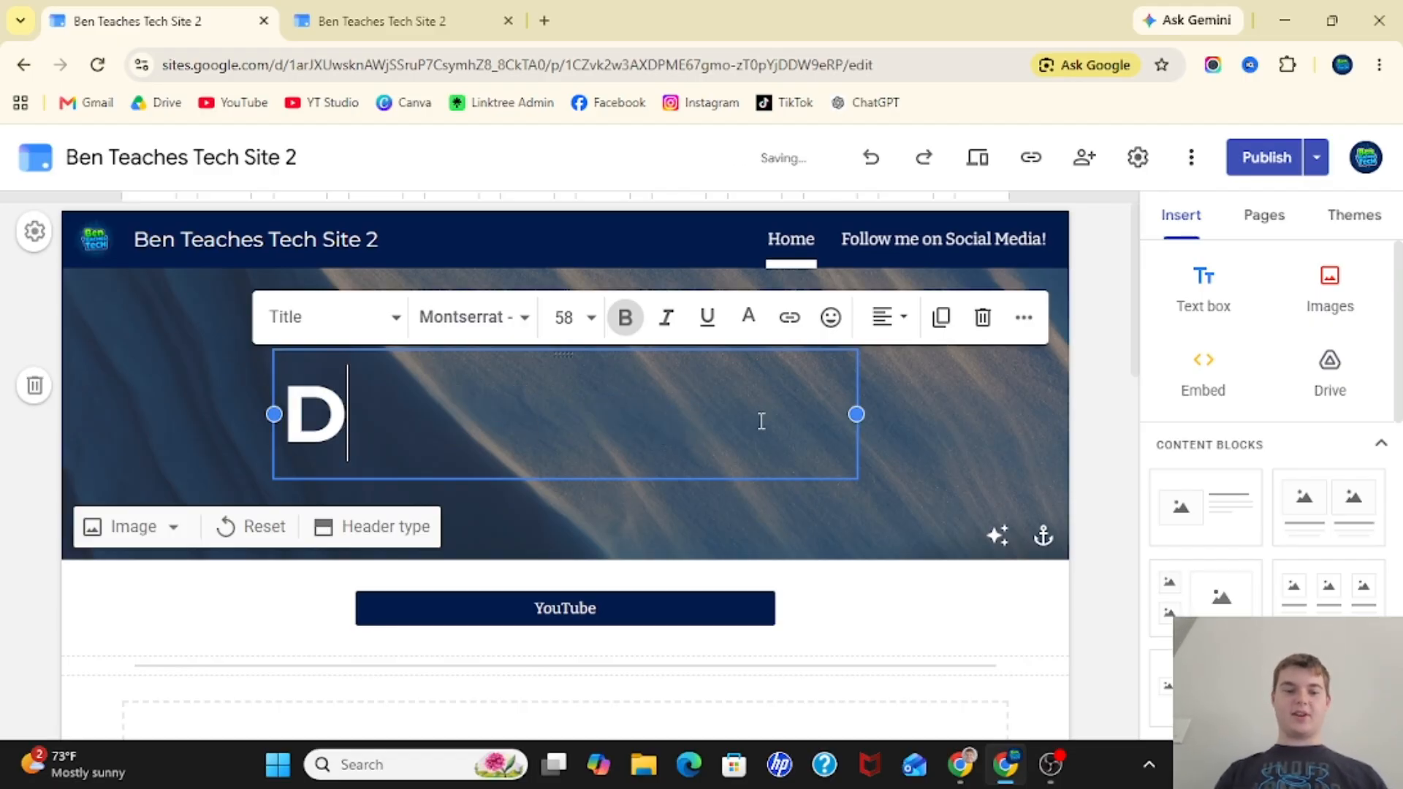
pyautogui.write('ashboard')
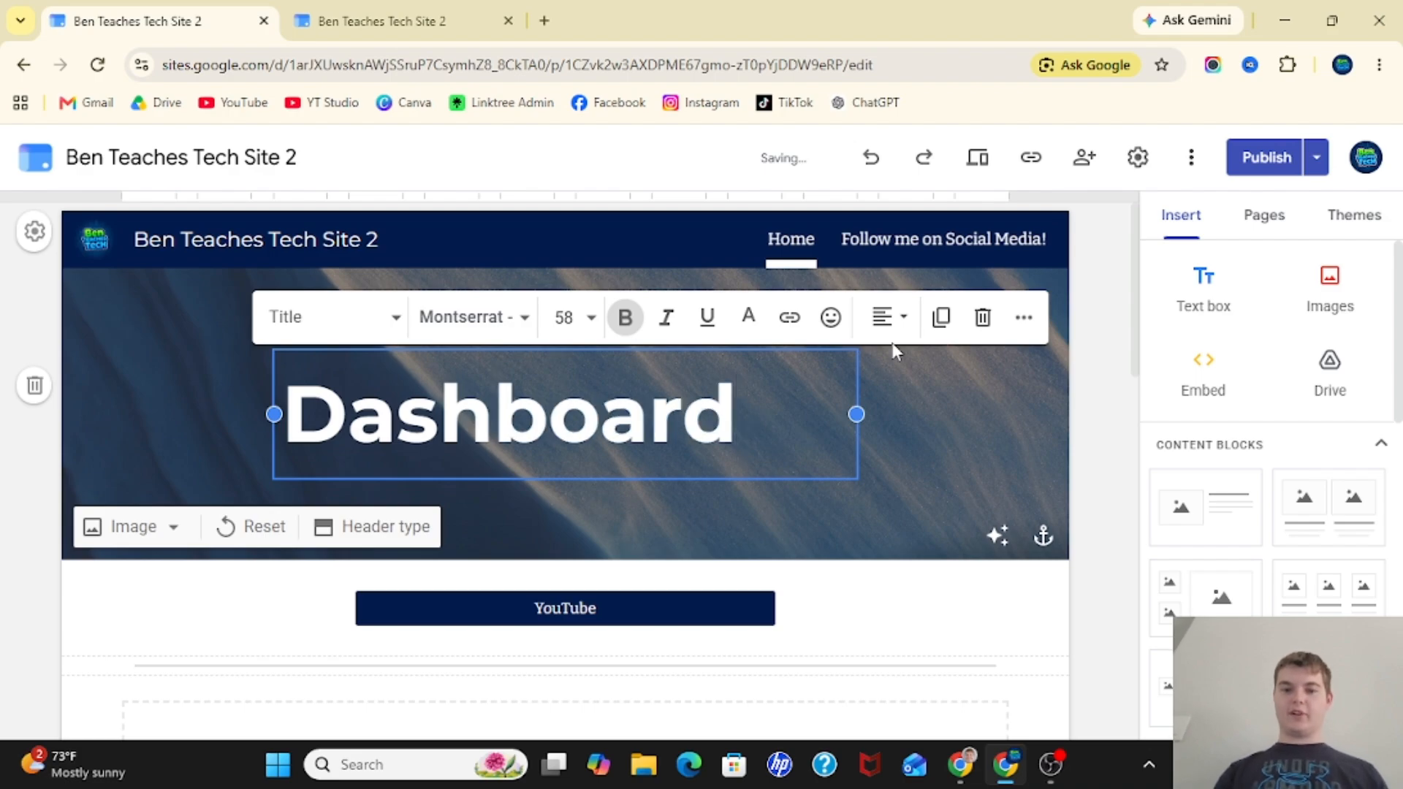
pyautogui.click(913, 318)
pyautogui.click(884, 424)
pyautogui.click(980, 404)
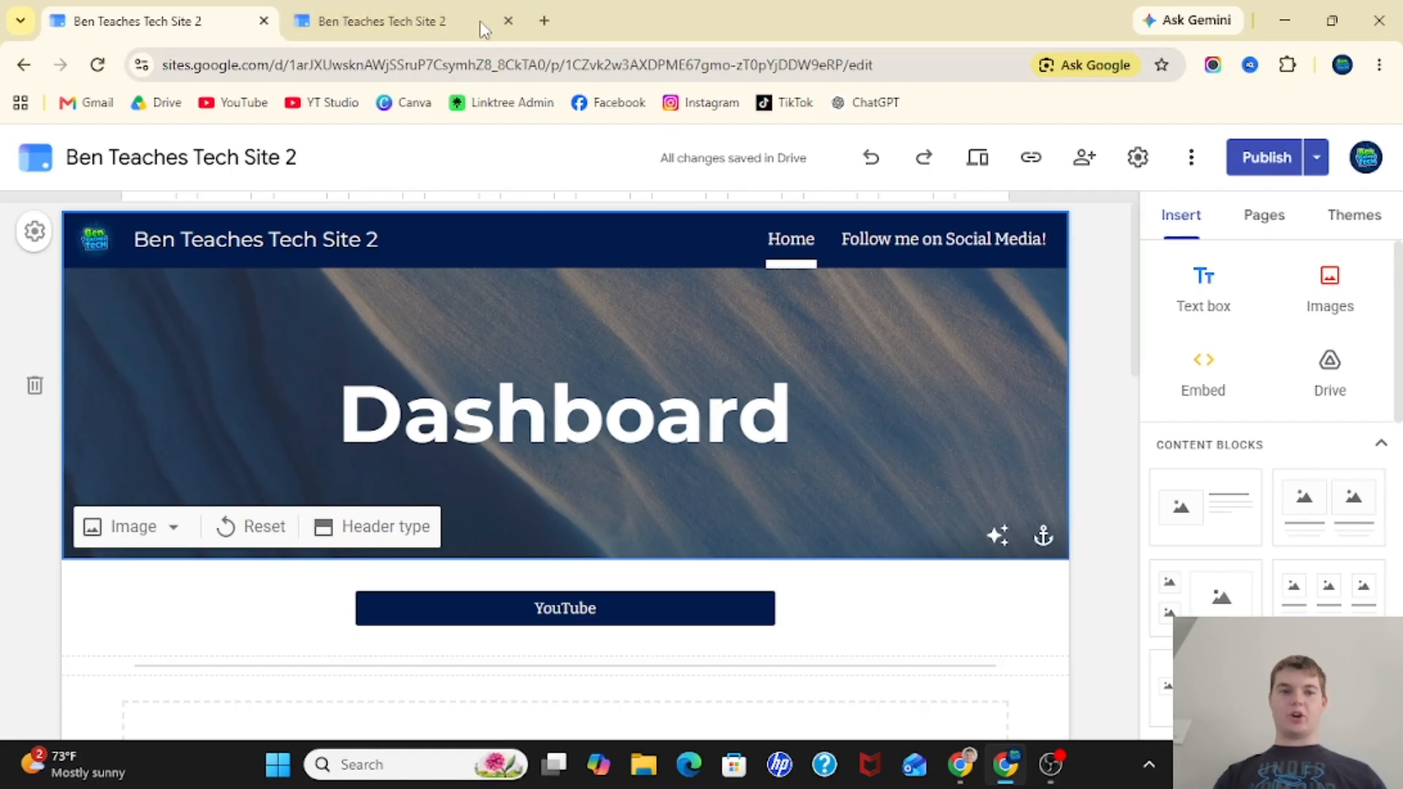
# Reload the published home page to check whether the unpublished title edit shows there
pyautogui.click(330, 25)
pyautogui.click(90, 71)
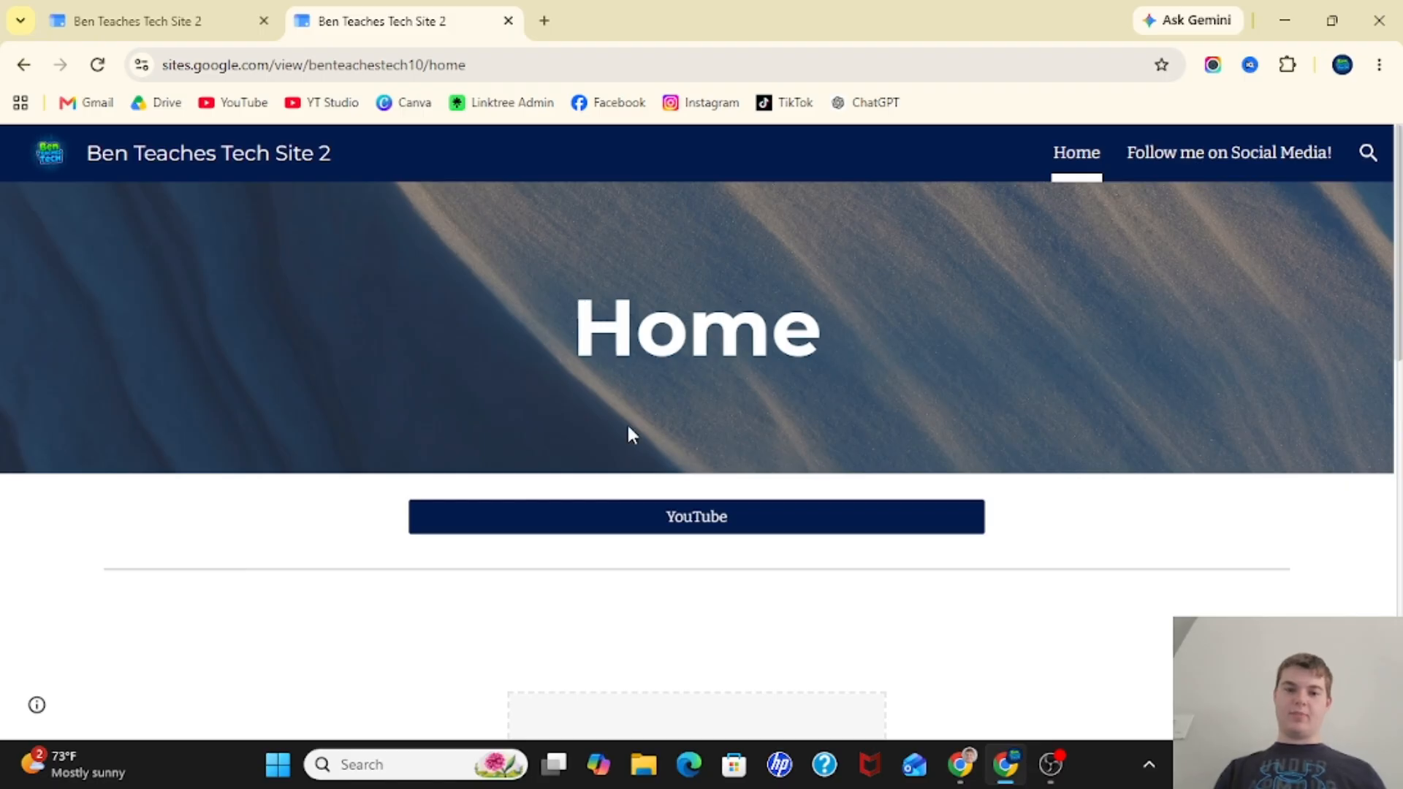
# Reopen Ben Teaches Tech Site 2 in the editor to check the Dashboard header, and reload the published home page to compare
pyautogui.click(139, 20)
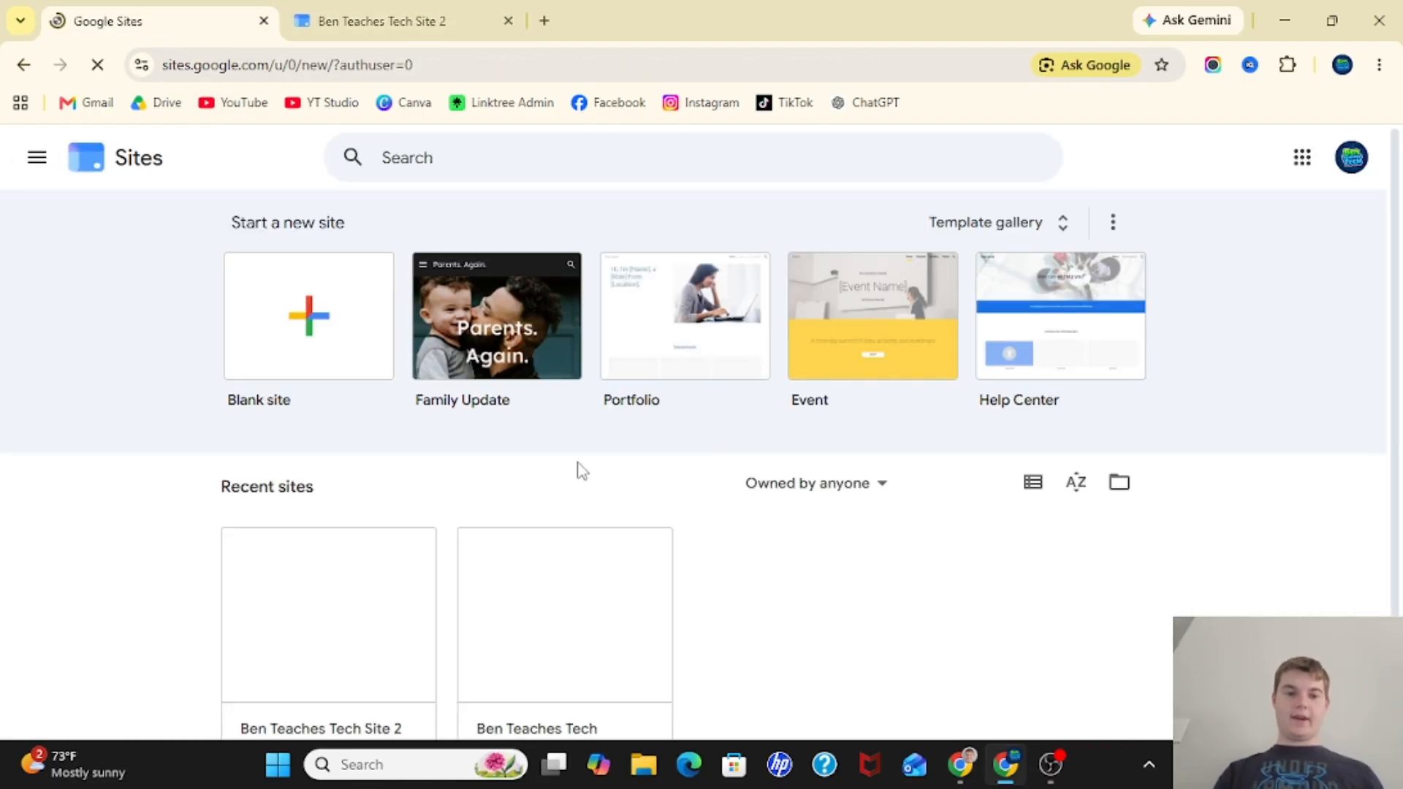
pyautogui.click(376, 610)
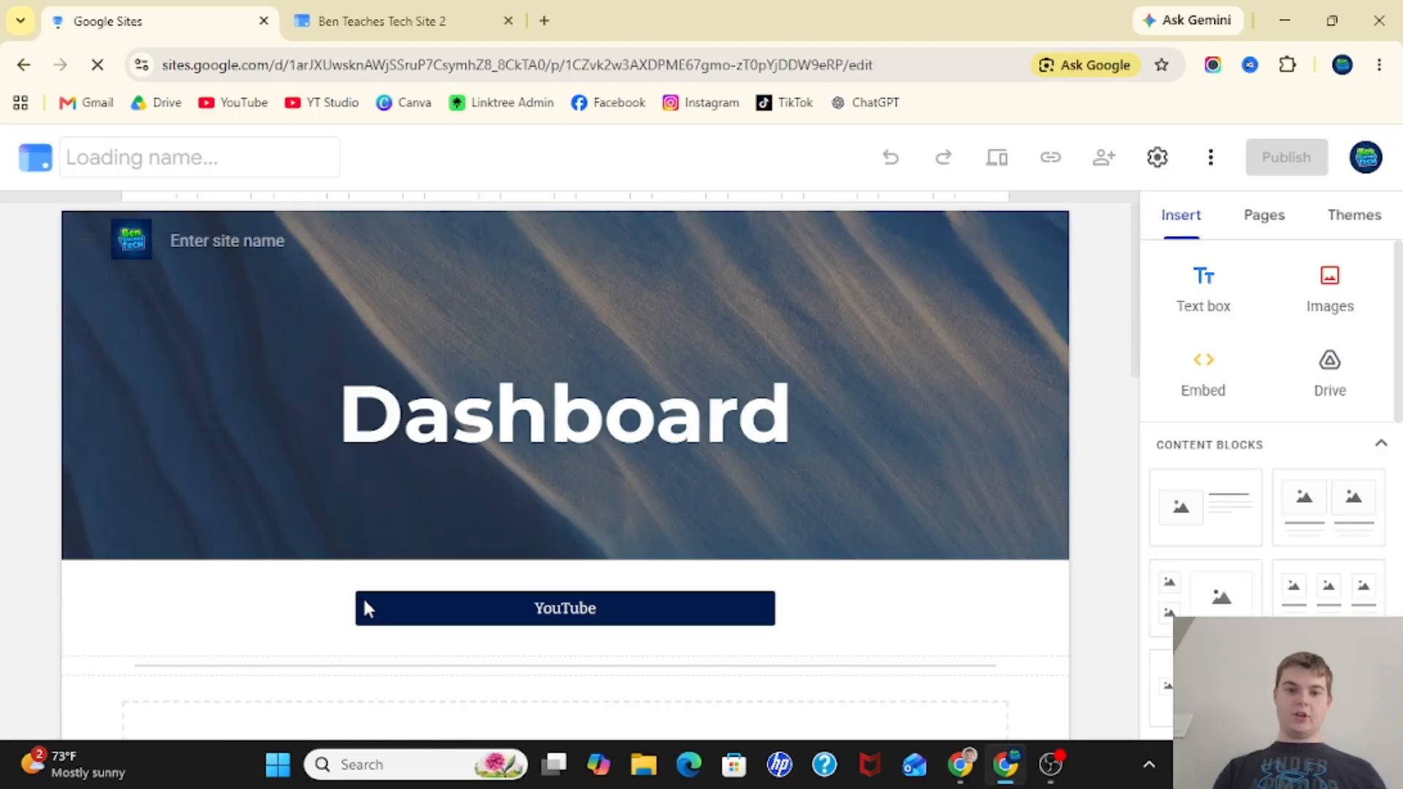
pyautogui.click(829, 427)
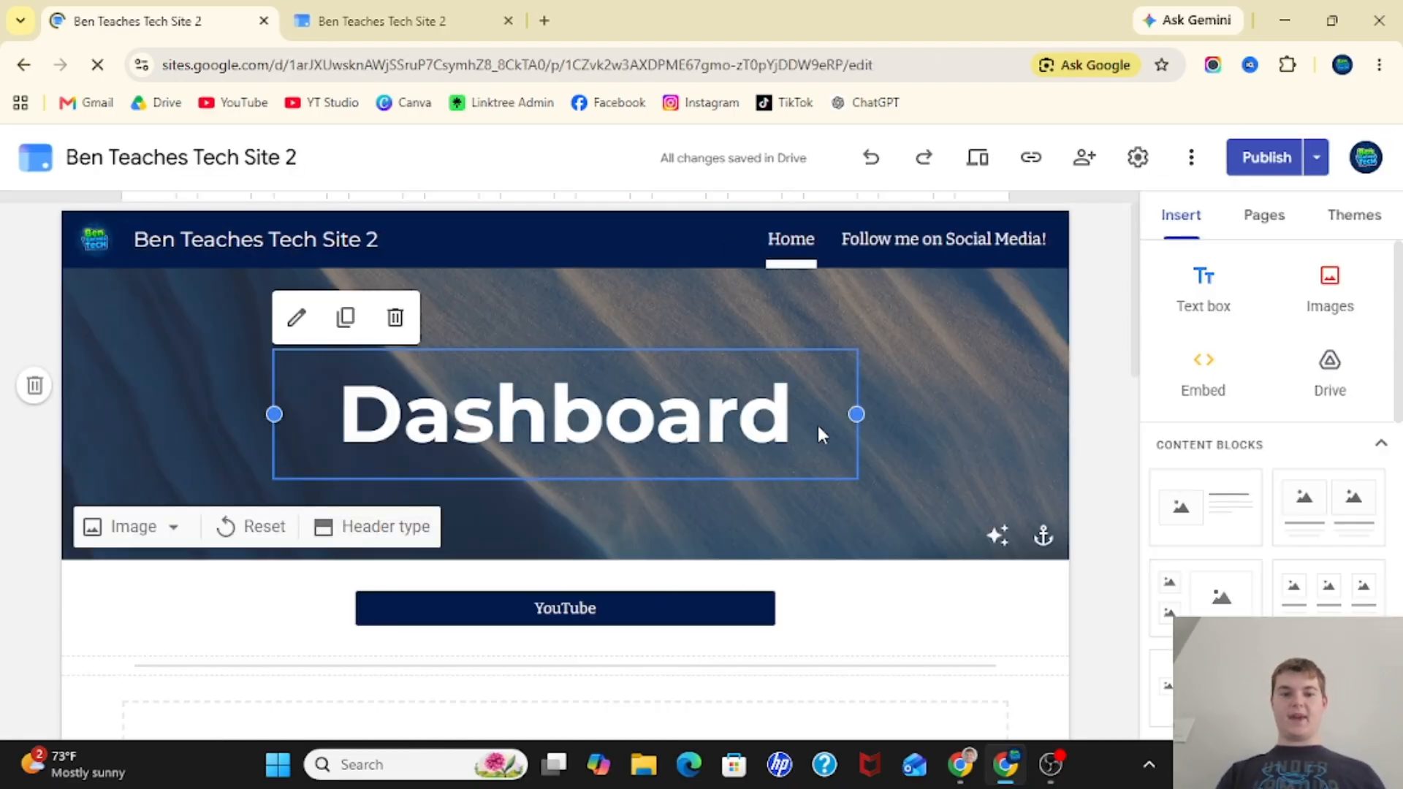
pyautogui.click(443, 9)
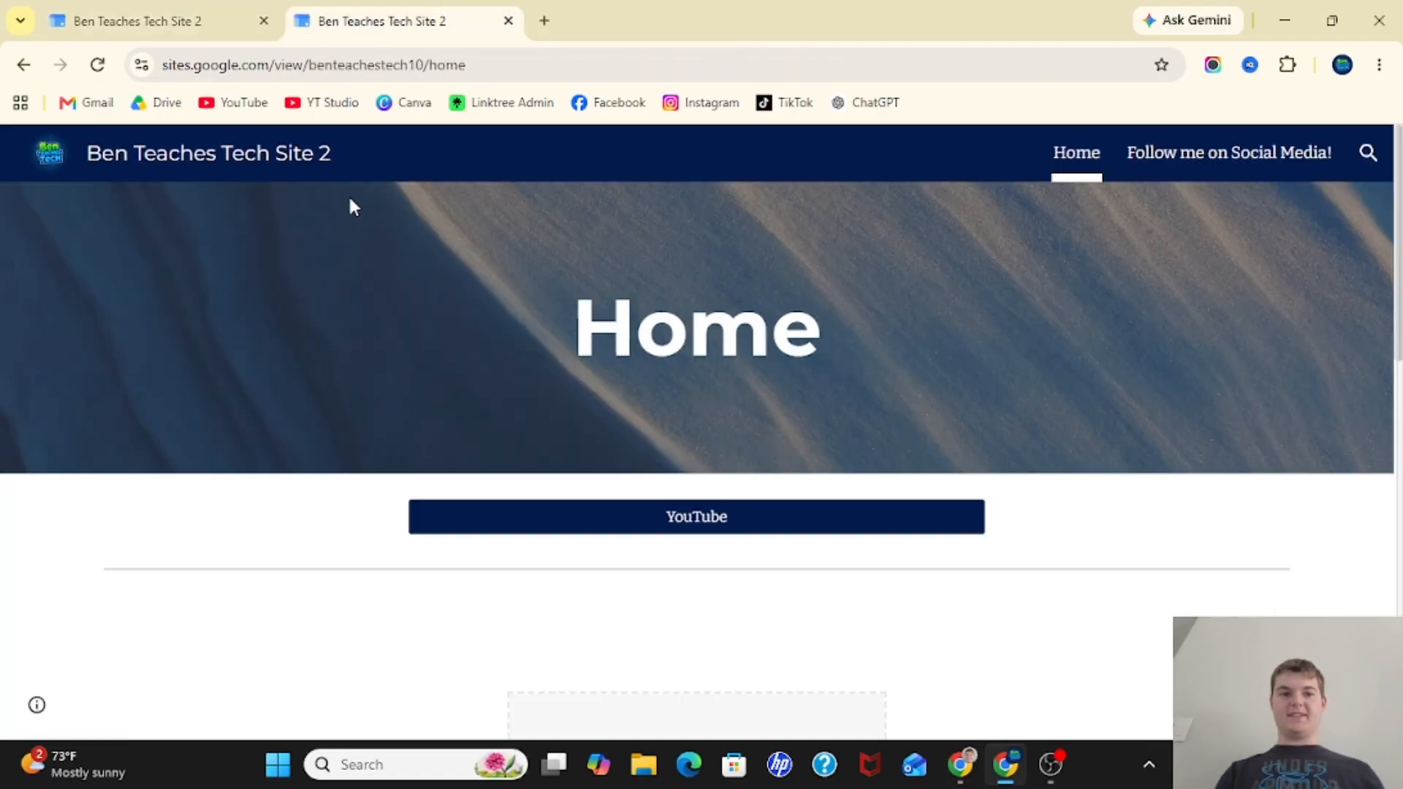
pyautogui.click(97, 66)
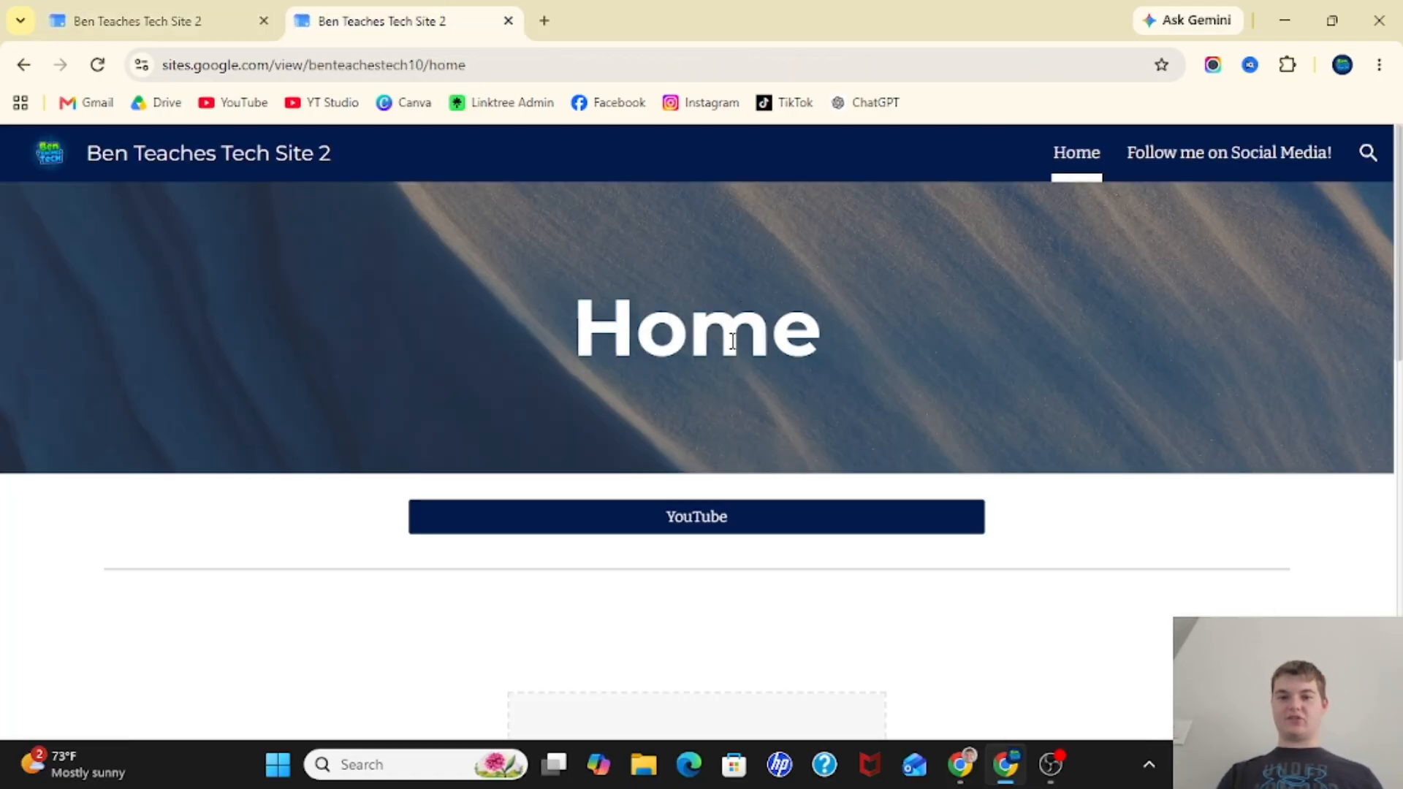
# Return to the site editor, review the Home page changes and the publish settings, and publish the updated site
pyautogui.click(219, 14)
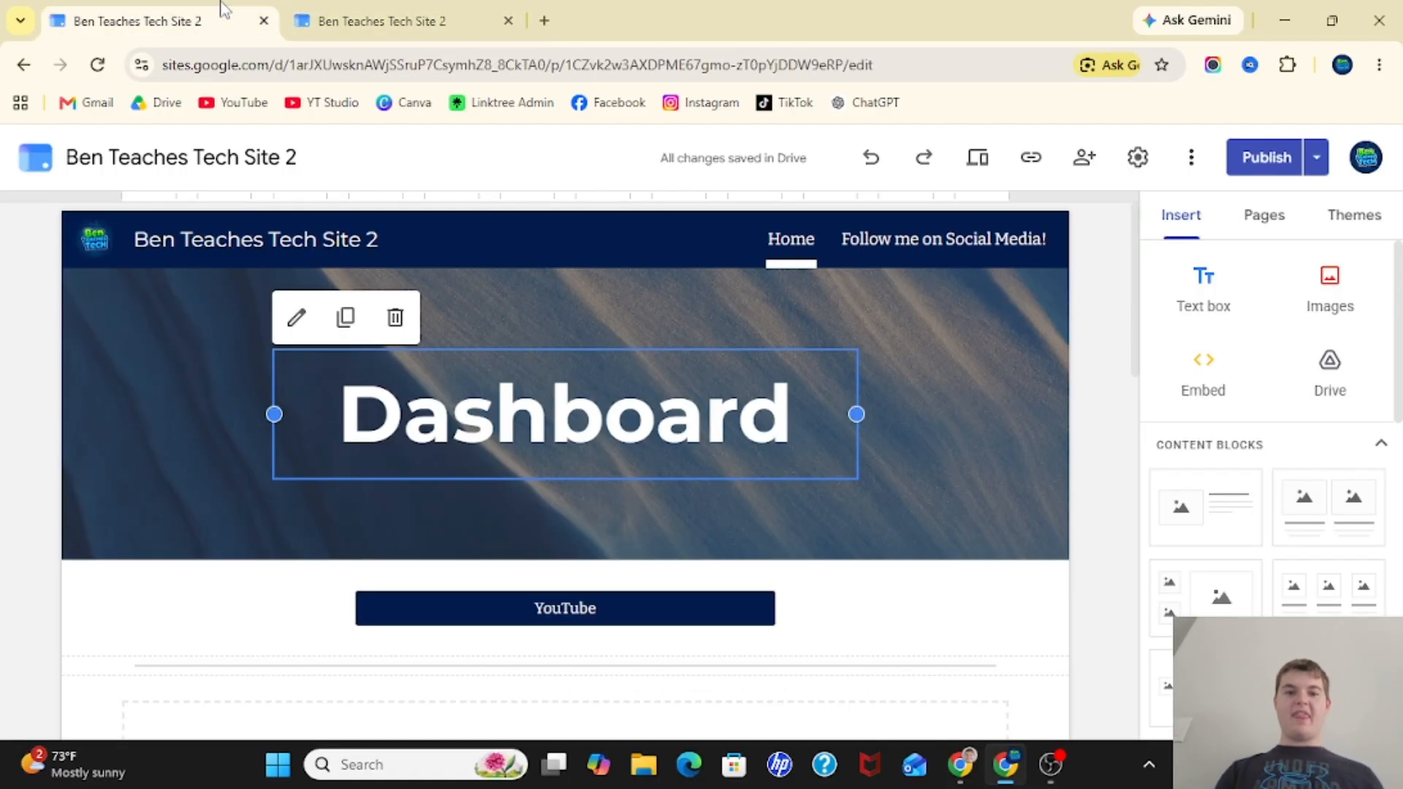
pyautogui.click(1265, 160)
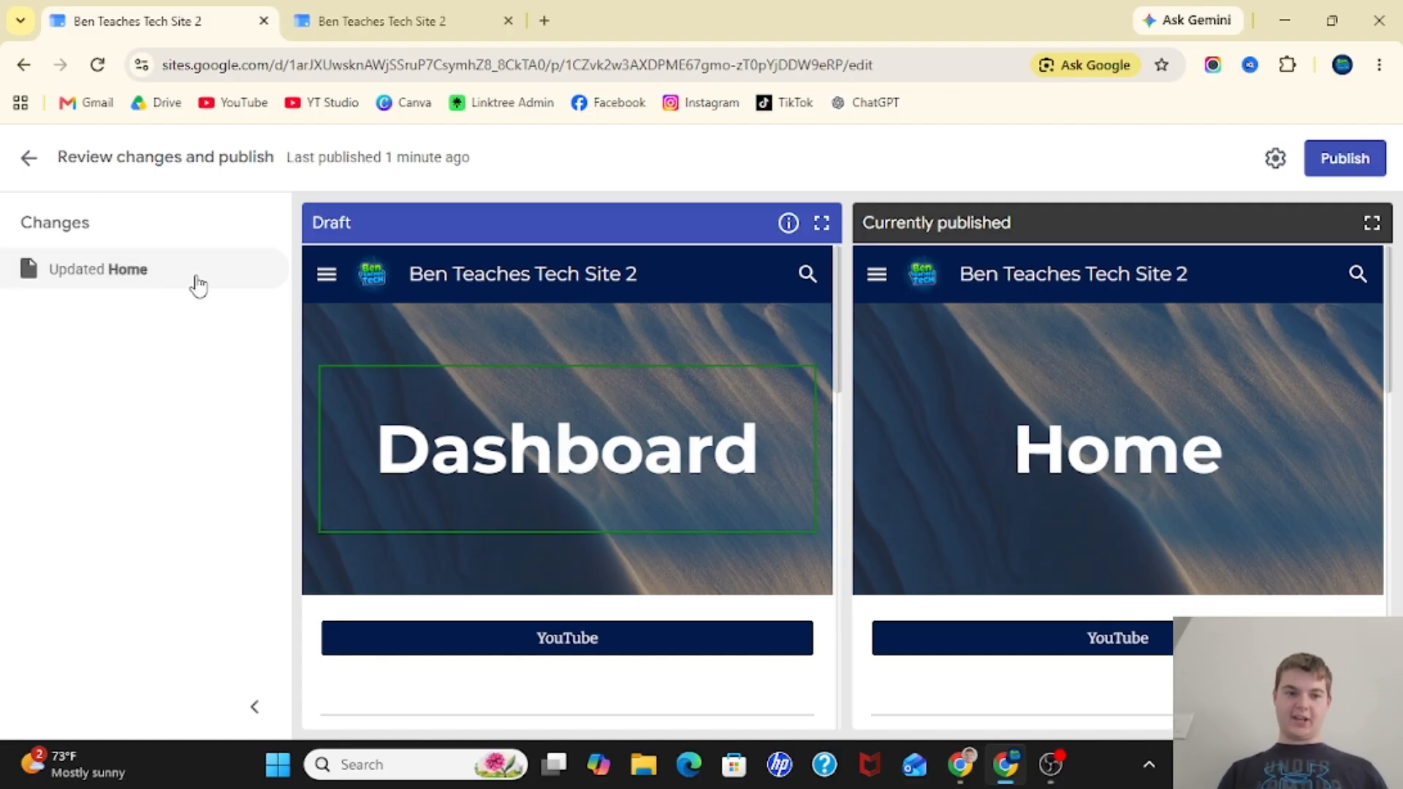
pyautogui.click(122, 265)
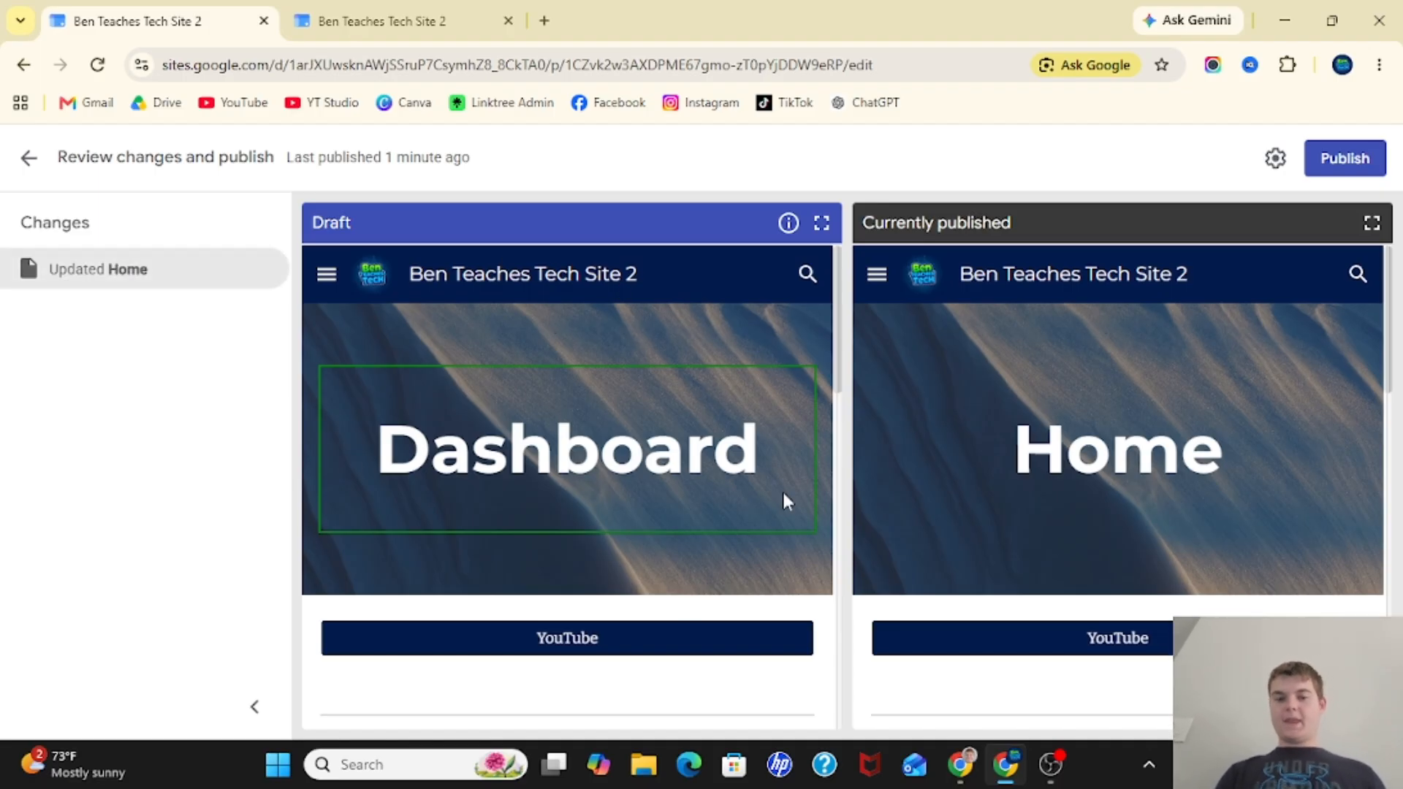
pyautogui.click(1276, 160)
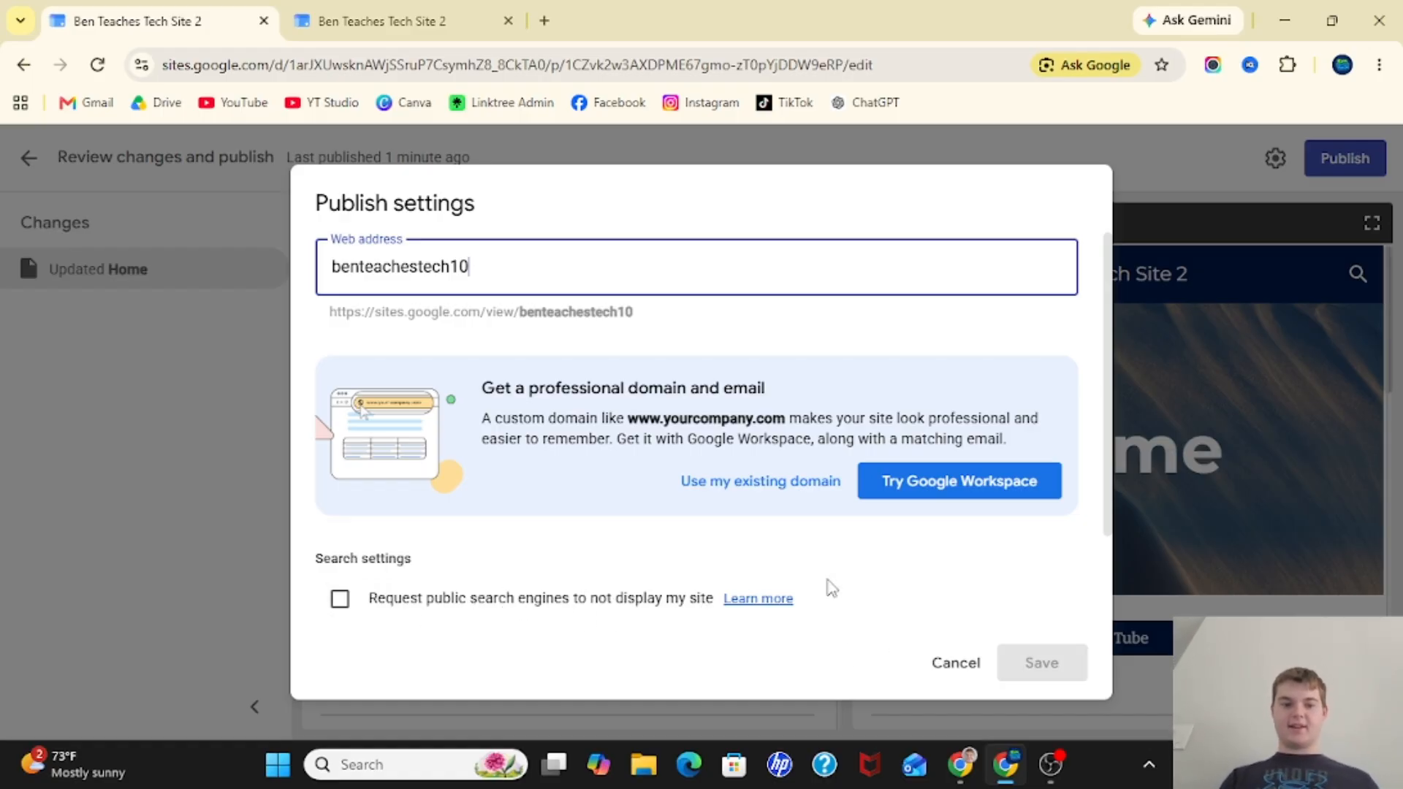
pyautogui.click(958, 676)
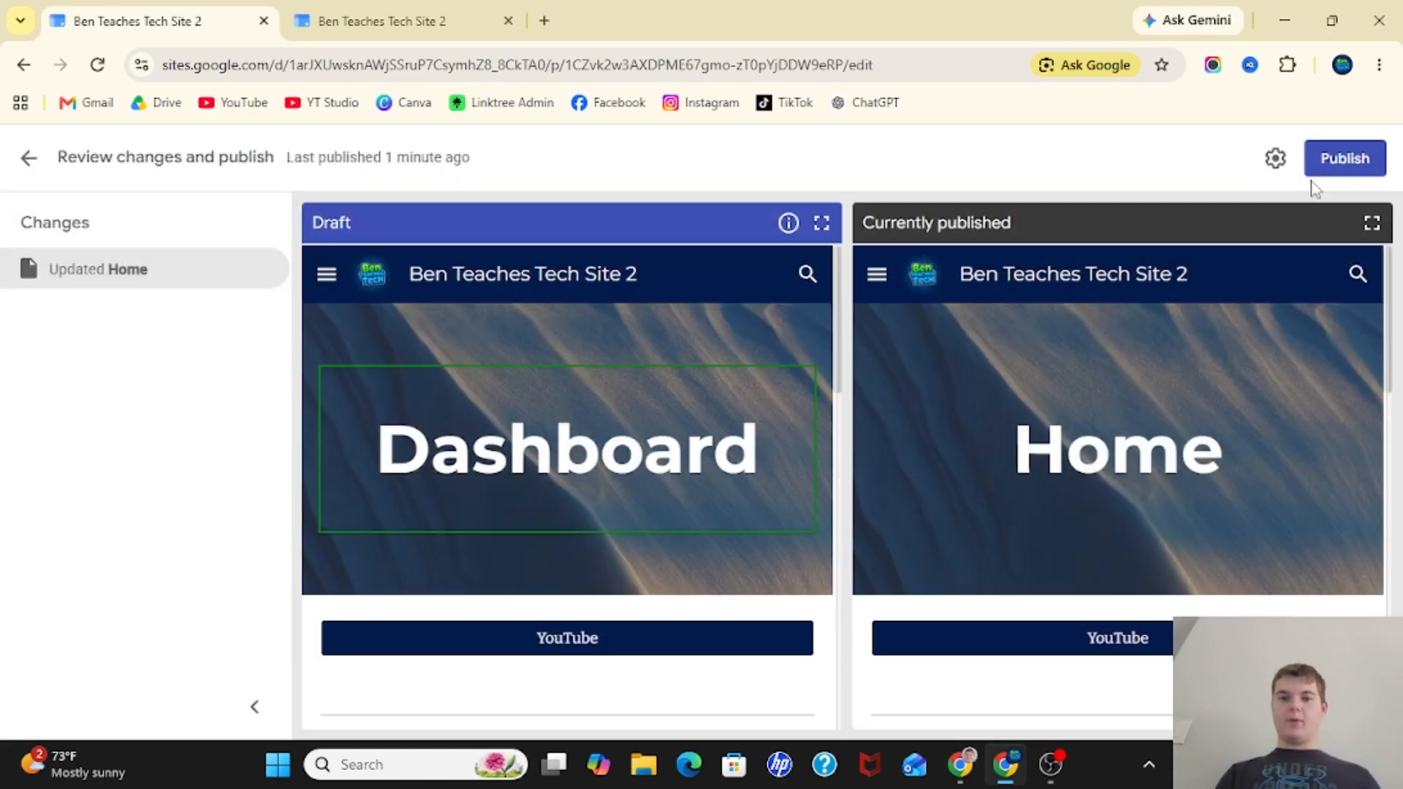
pyautogui.click(1347, 163)
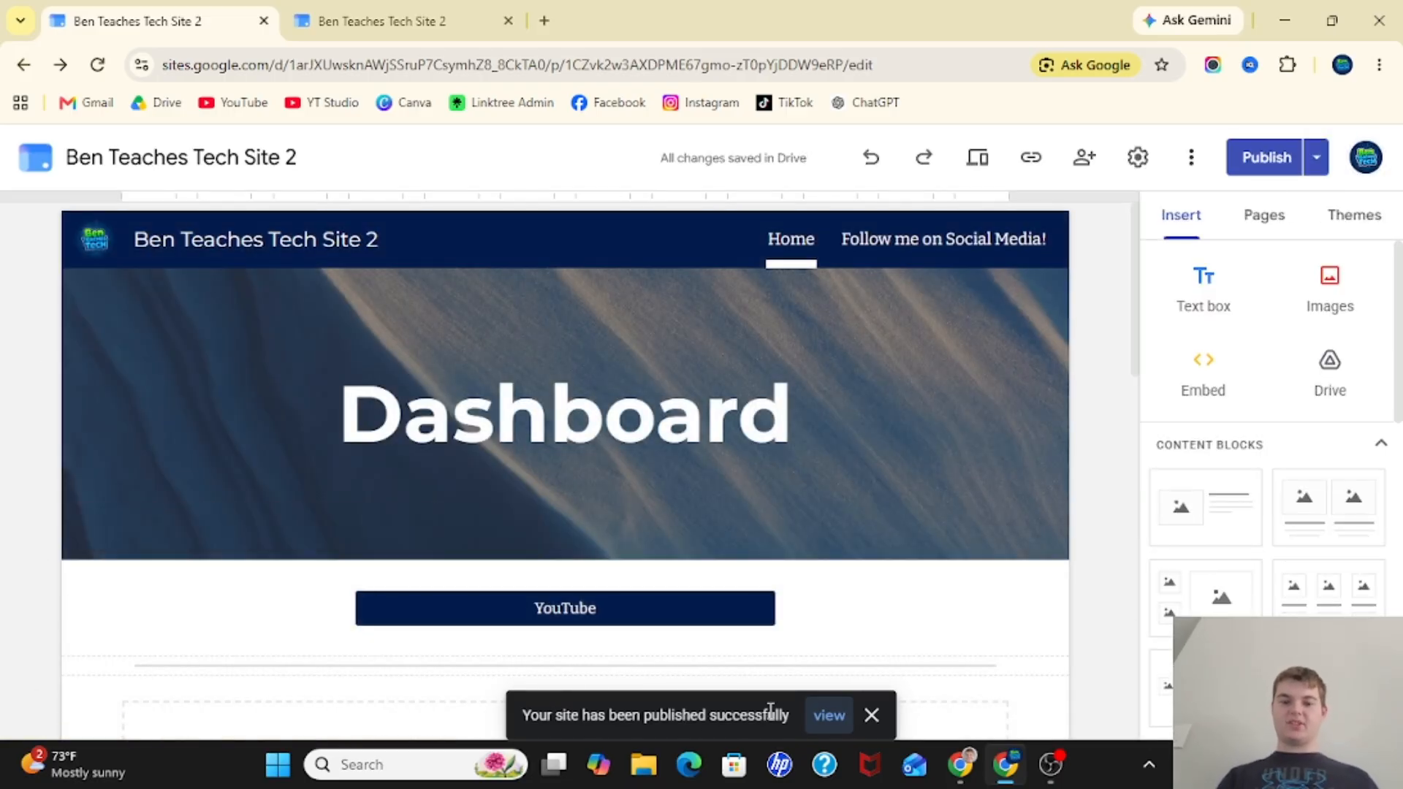
# Reload the live home page to check its header title after publishing, and close the published site
pyautogui.moveTo(716, 335)
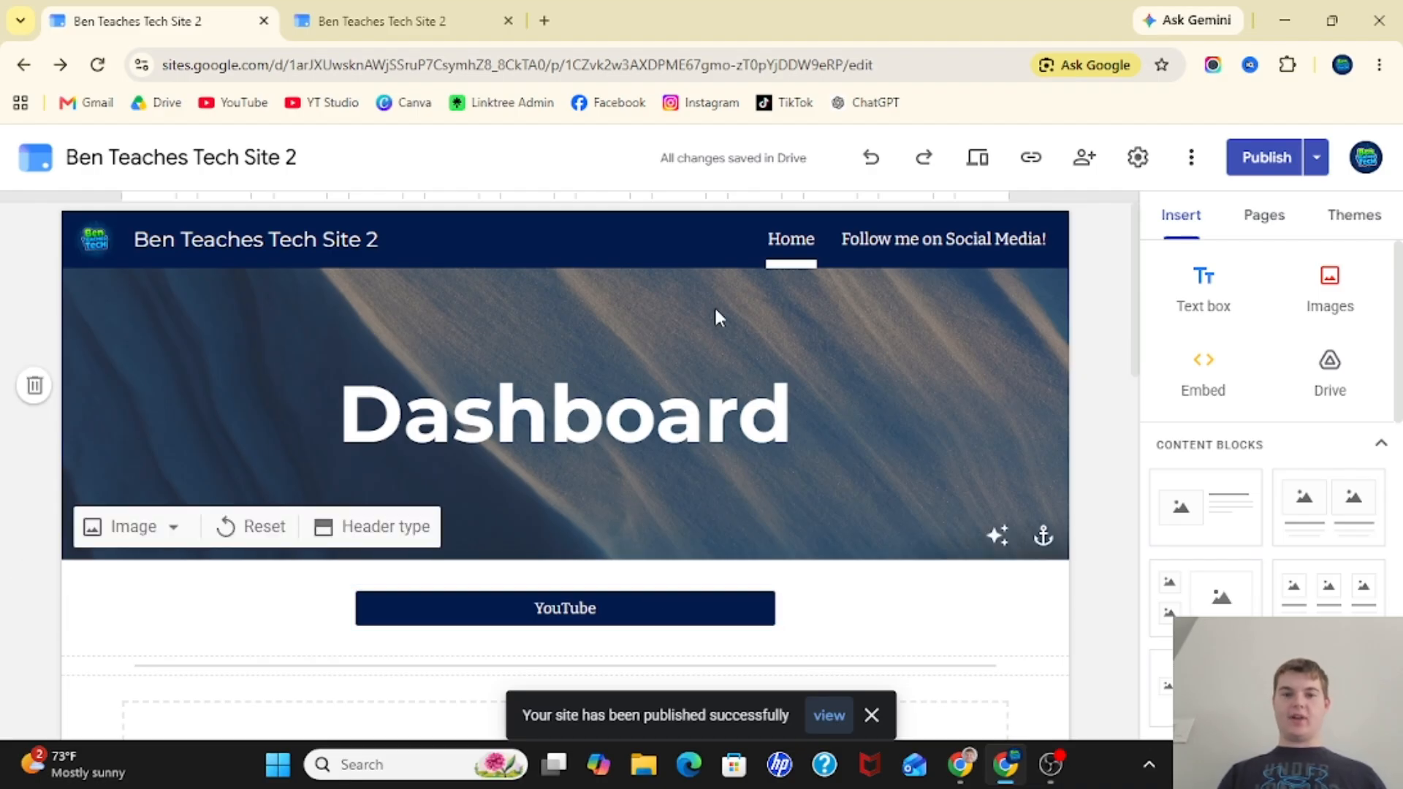
pyautogui.click(431, 10)
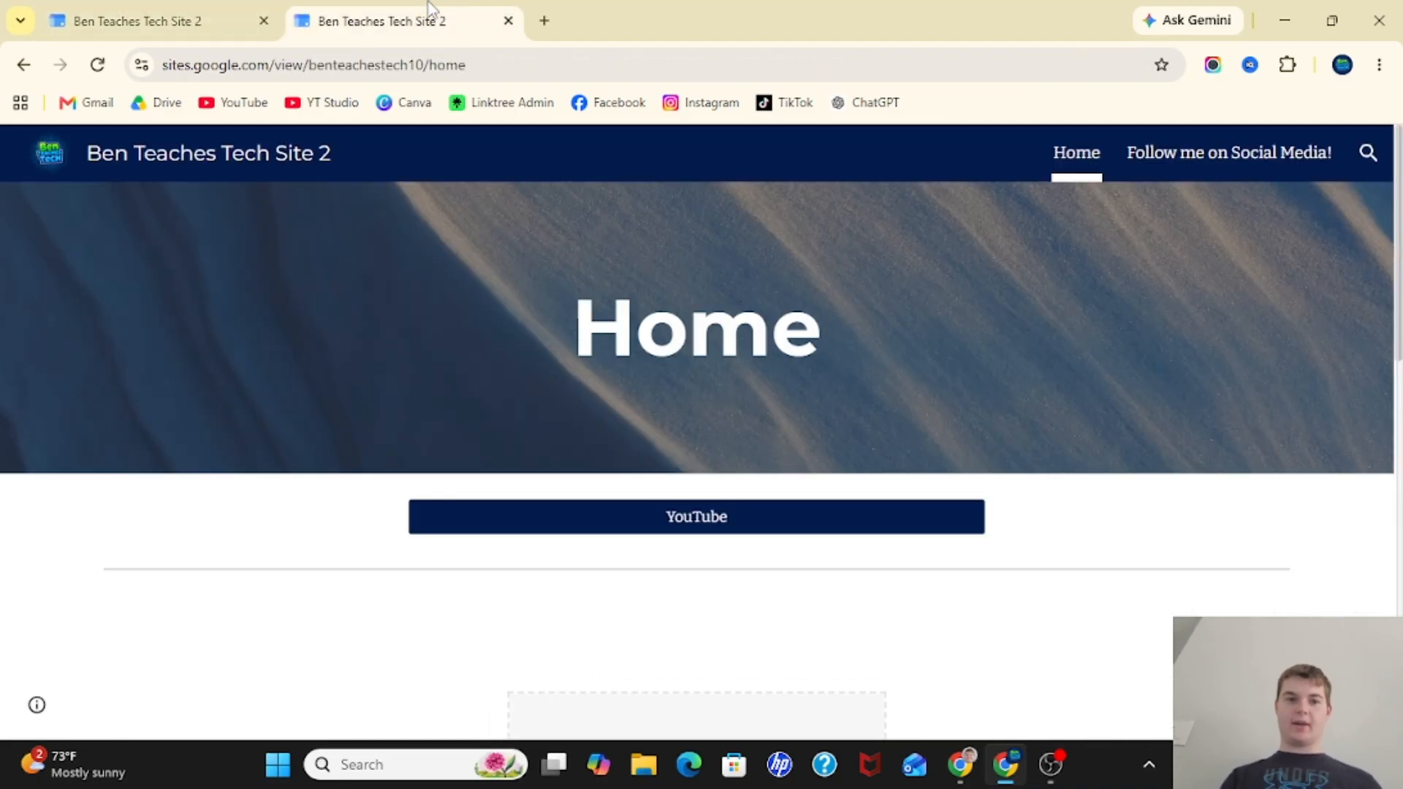
pyautogui.click(98, 65)
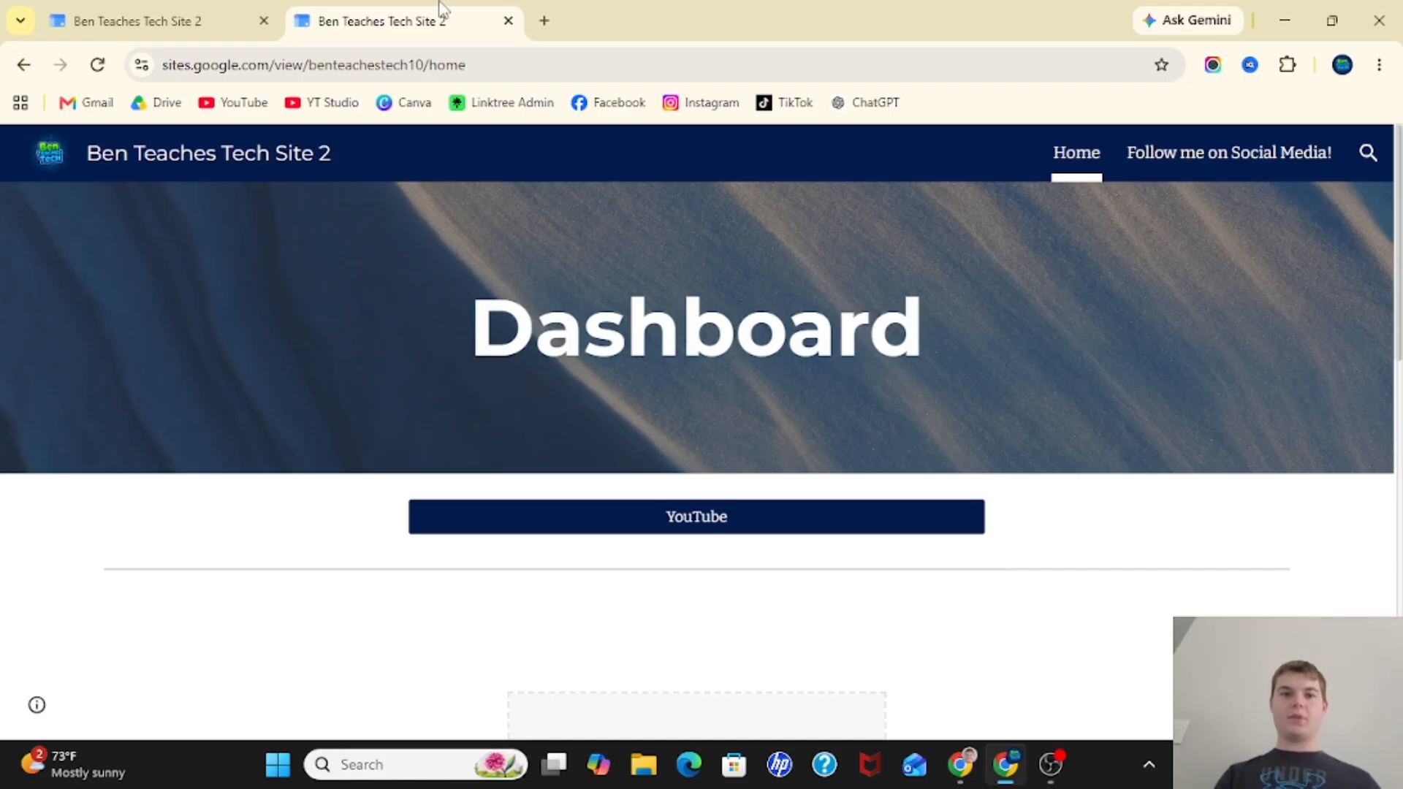
pyautogui.click(509, 20)
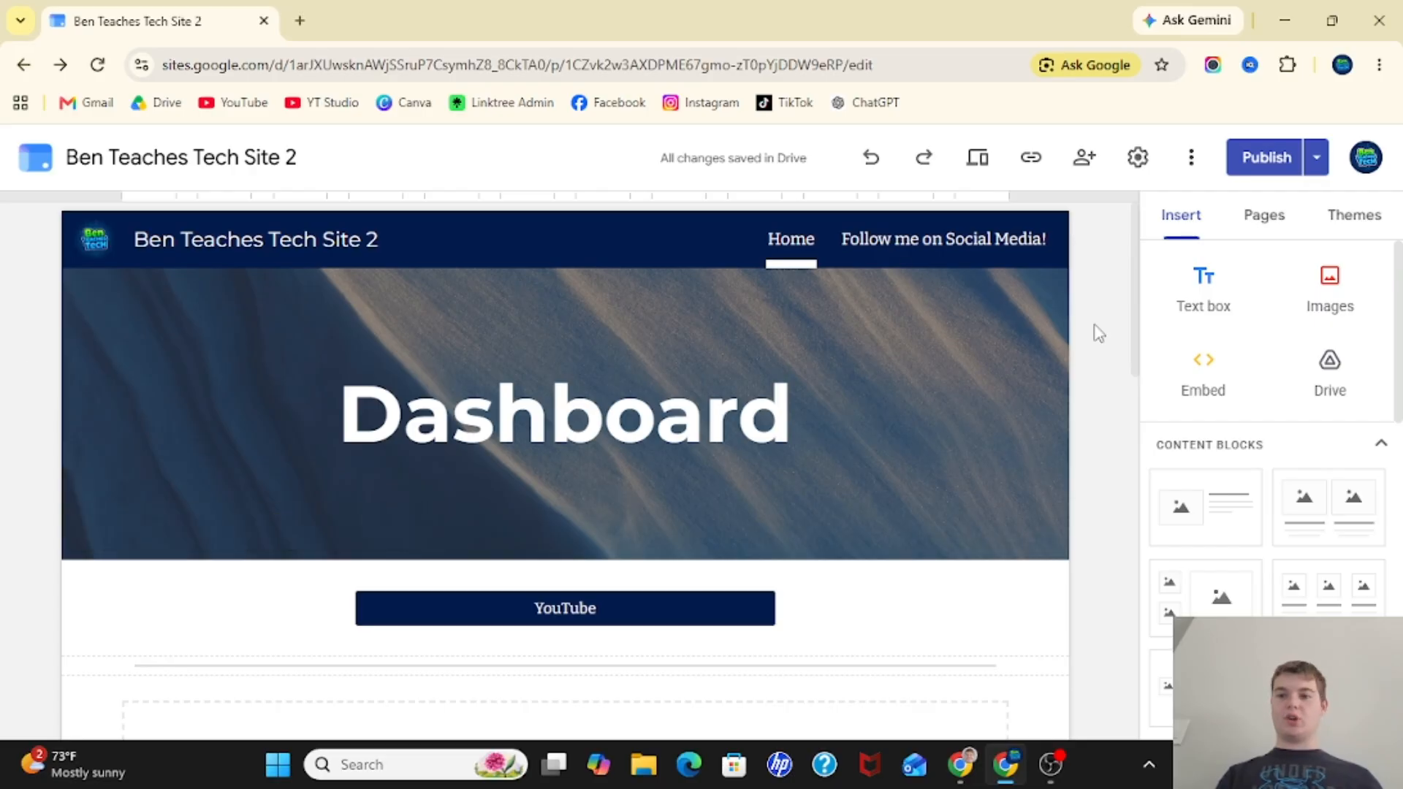